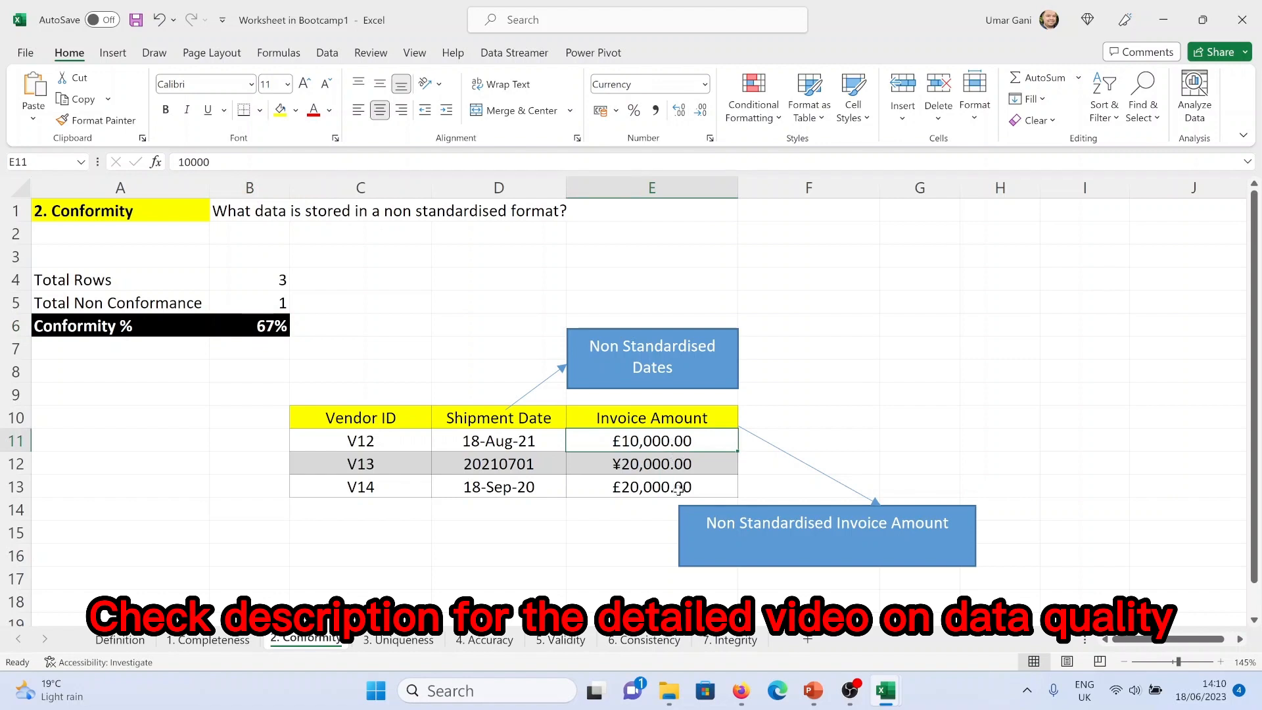
Step through the Conformity, Uniqueness, Accuracy, Validity, Consistency and Integrity example sheets
{"action": "left_click", "coordinate": [634, 465]}
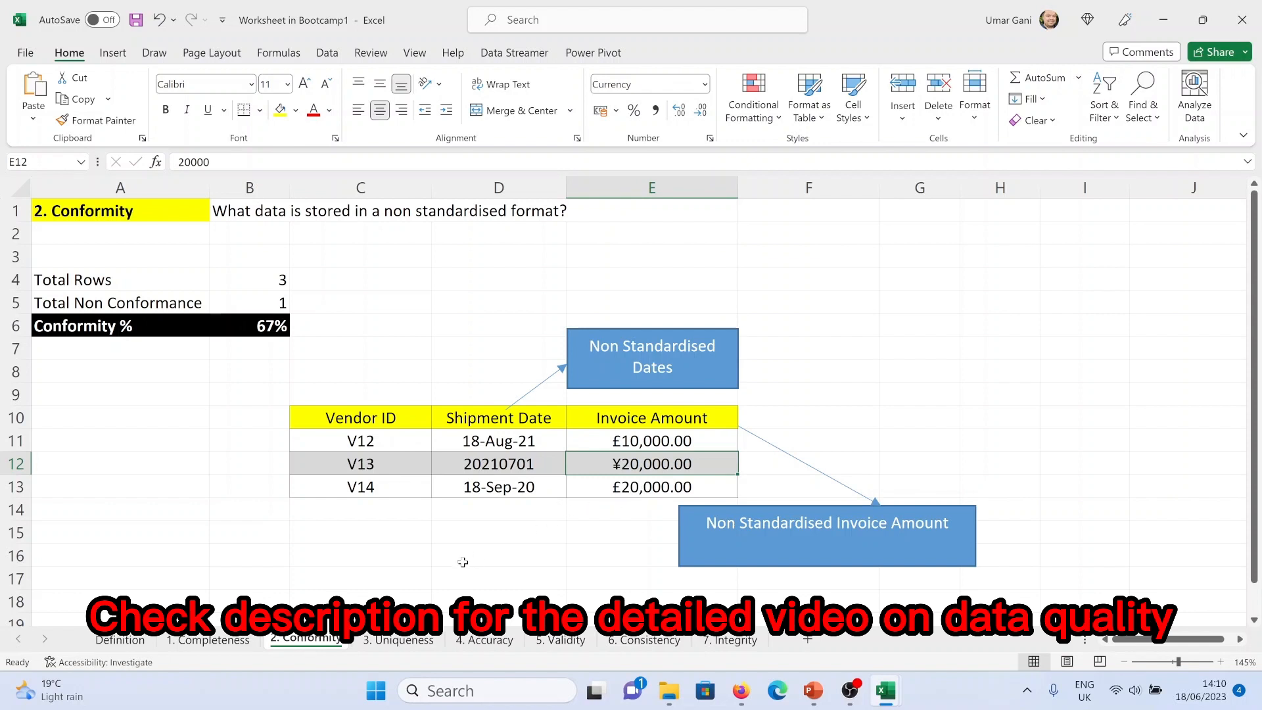
{"action": "left_click", "coordinate": [422, 641]}
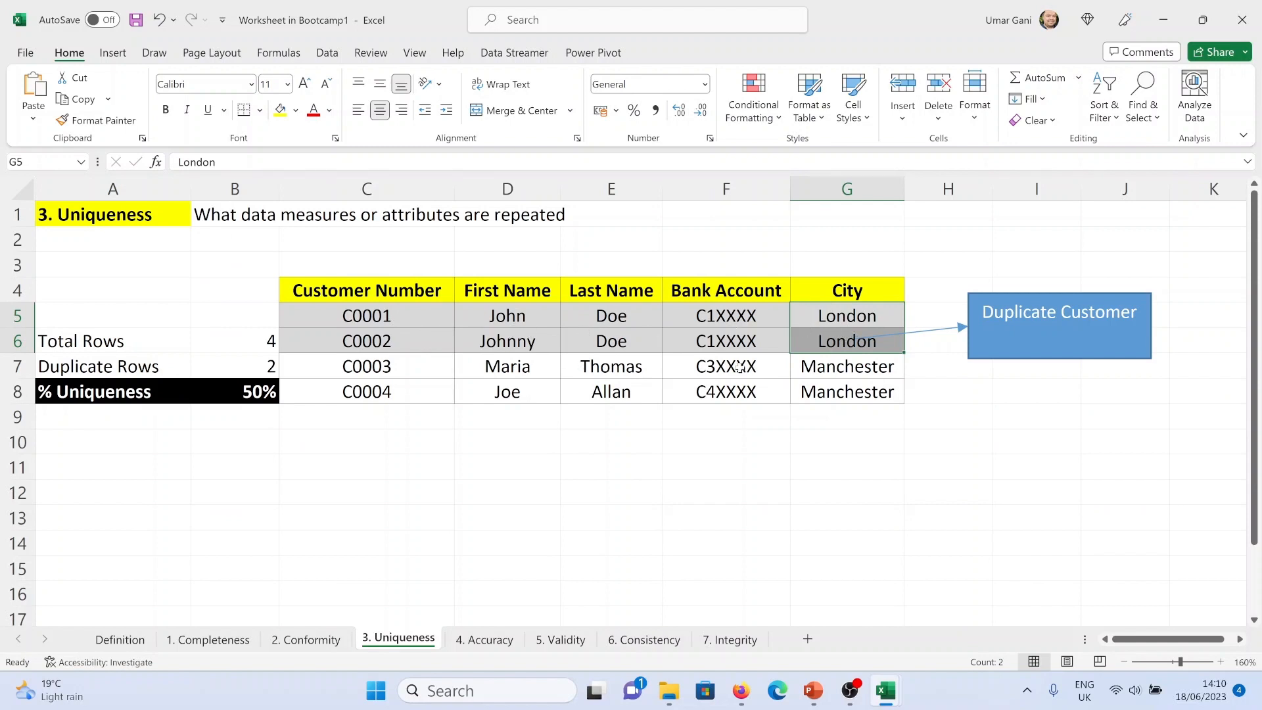
{"action": "left_click", "coordinate": [487, 640]}
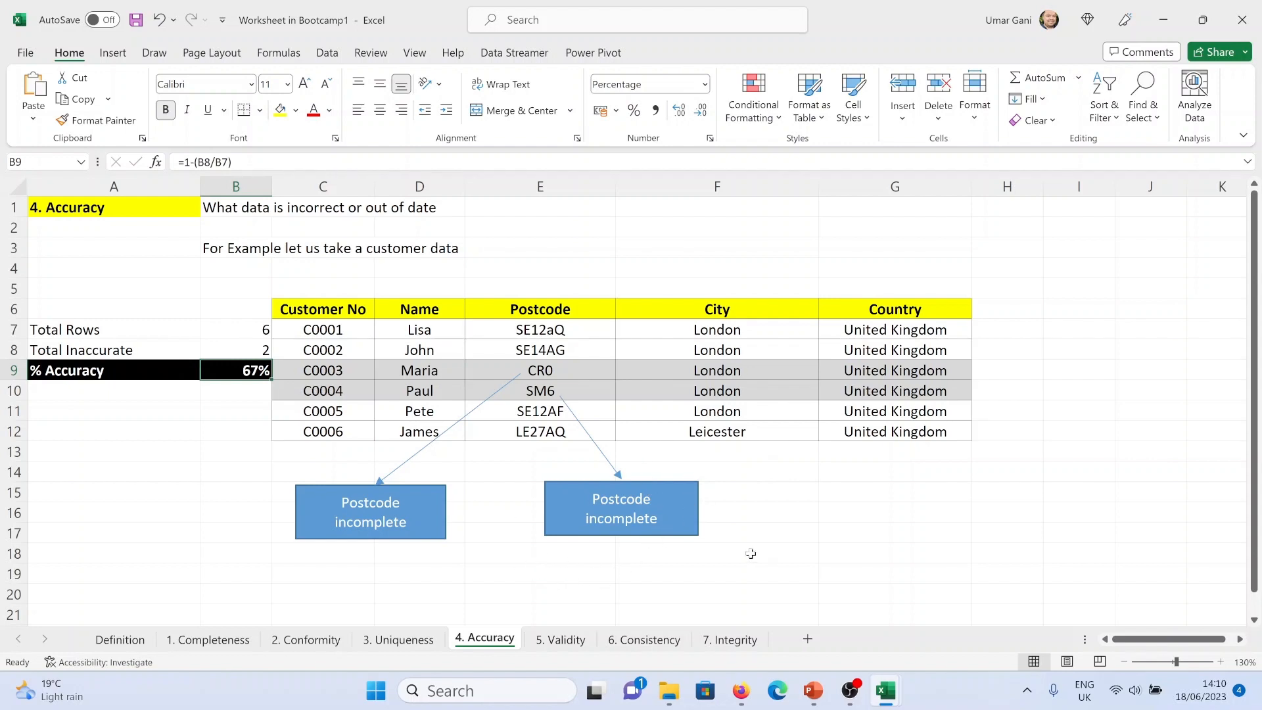
{"action": "left_click", "coordinate": [563, 641]}
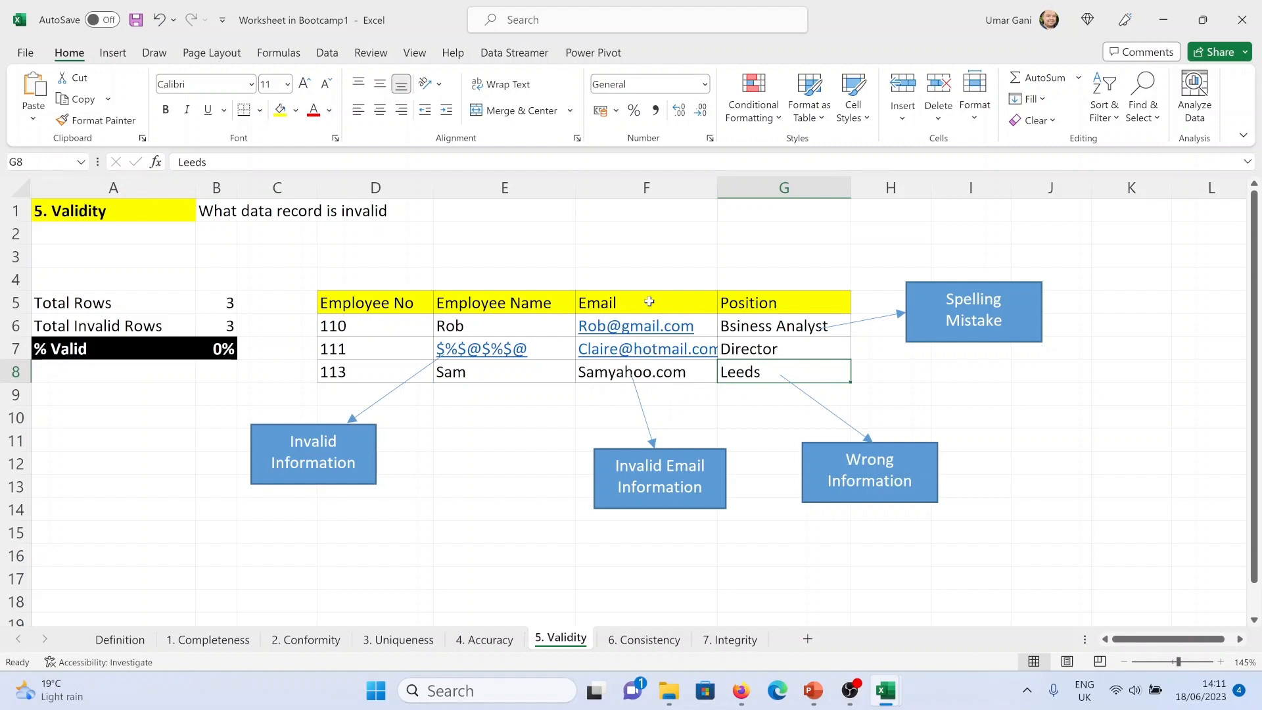
{"action": "left_click", "coordinate": [648, 640]}
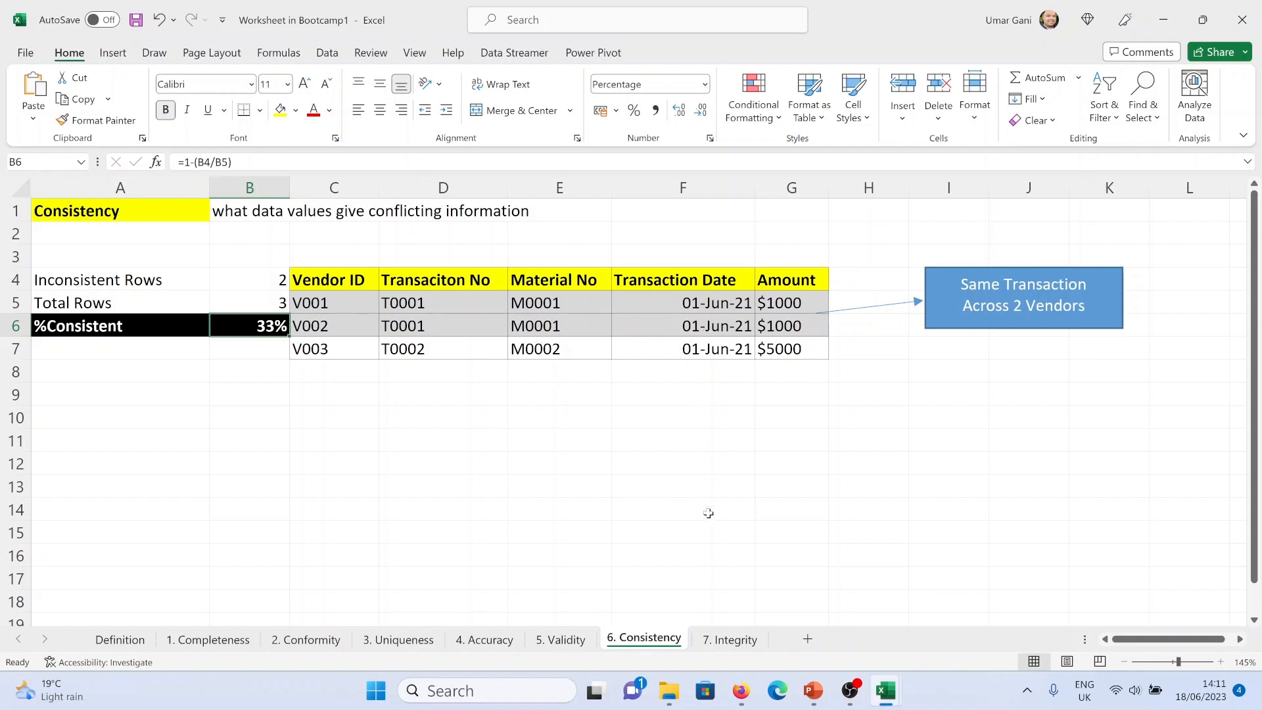
{"action": "left_click", "coordinate": [733, 641]}
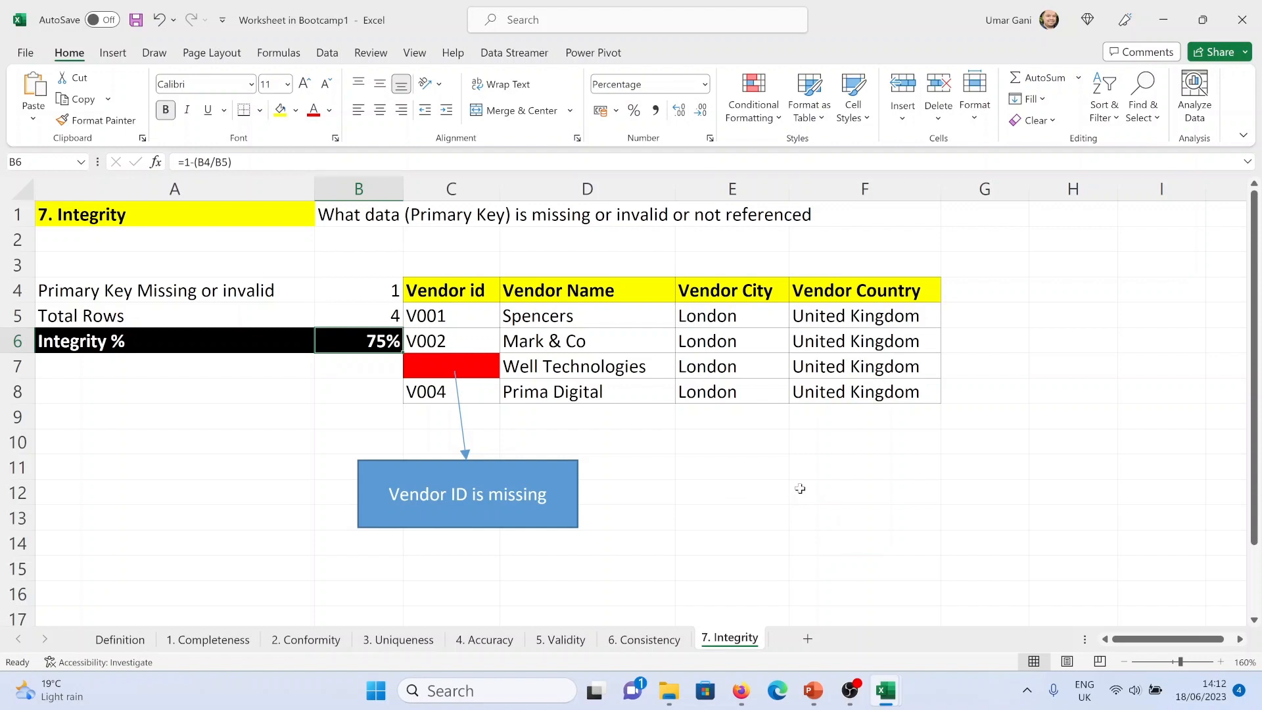
Close the worksheet and open the Data Transformation & Model Build slide, highlighting its Excel topics
{"action": "left_click", "coordinate": [1242, 20]}
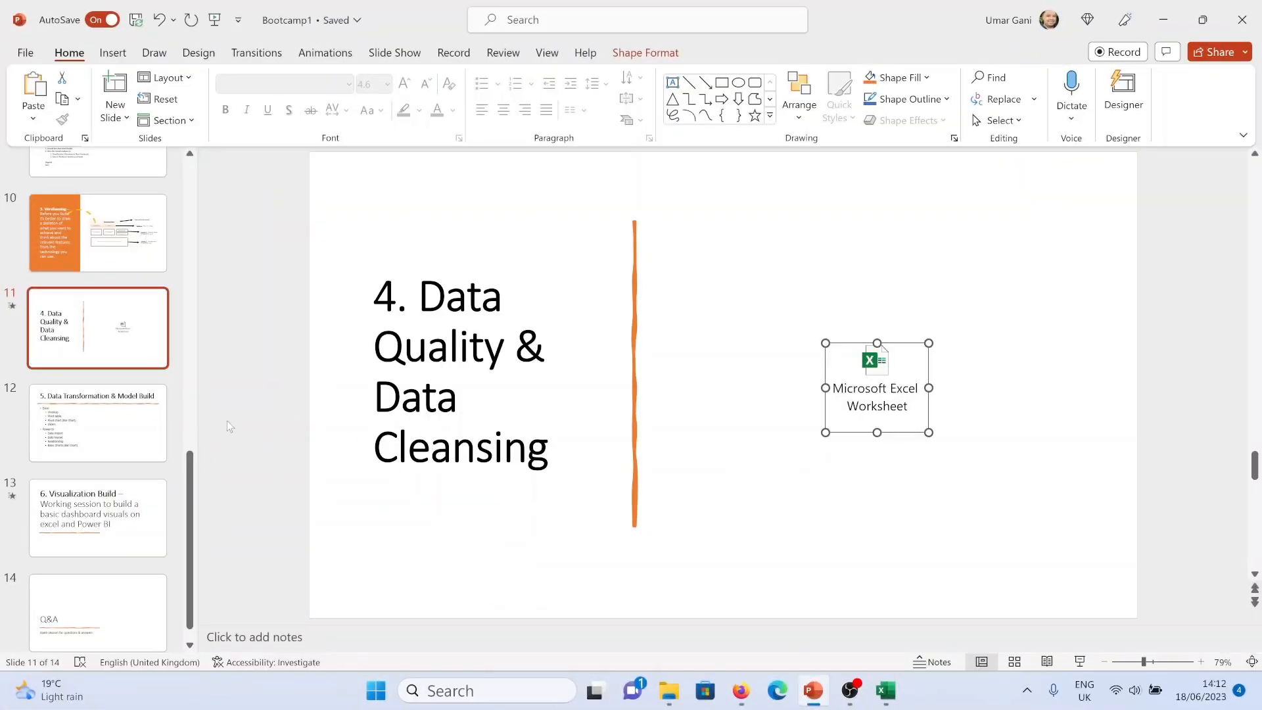
{"action": "left_click", "coordinate": [131, 449]}
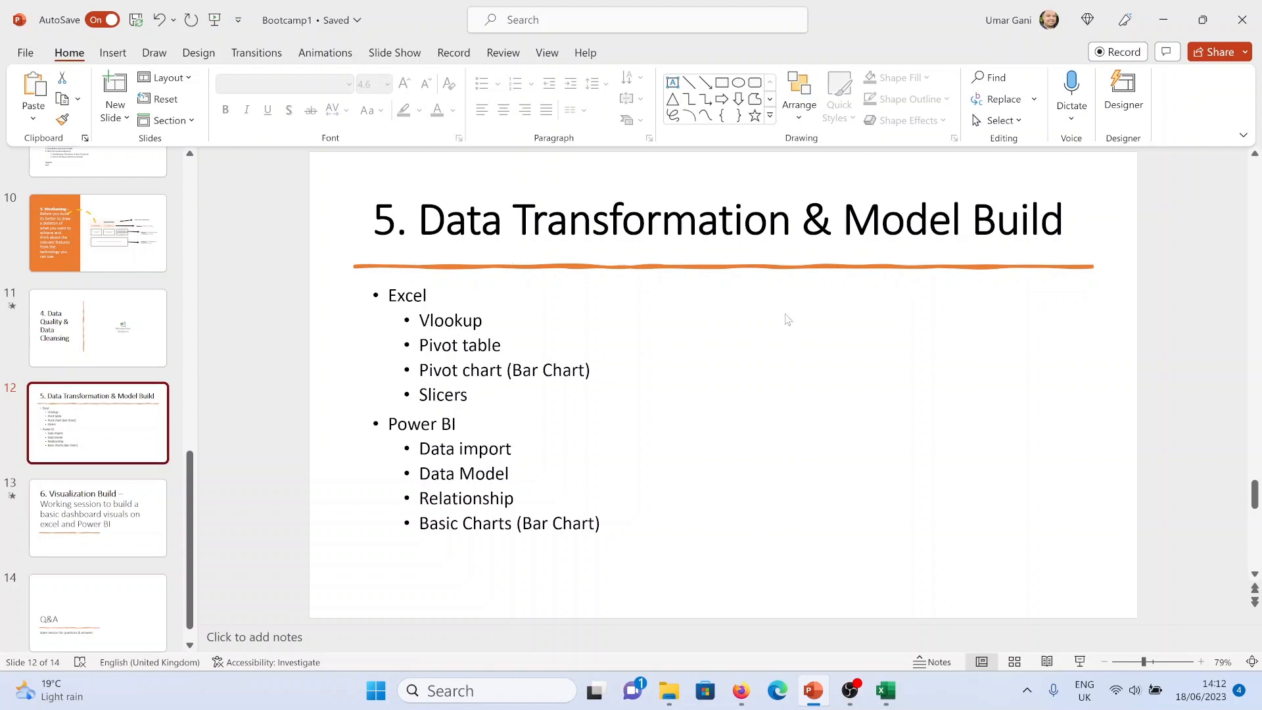
{"action": "left_click_drag", "start_coordinate": [479, 395], "coordinate": [421, 320]}
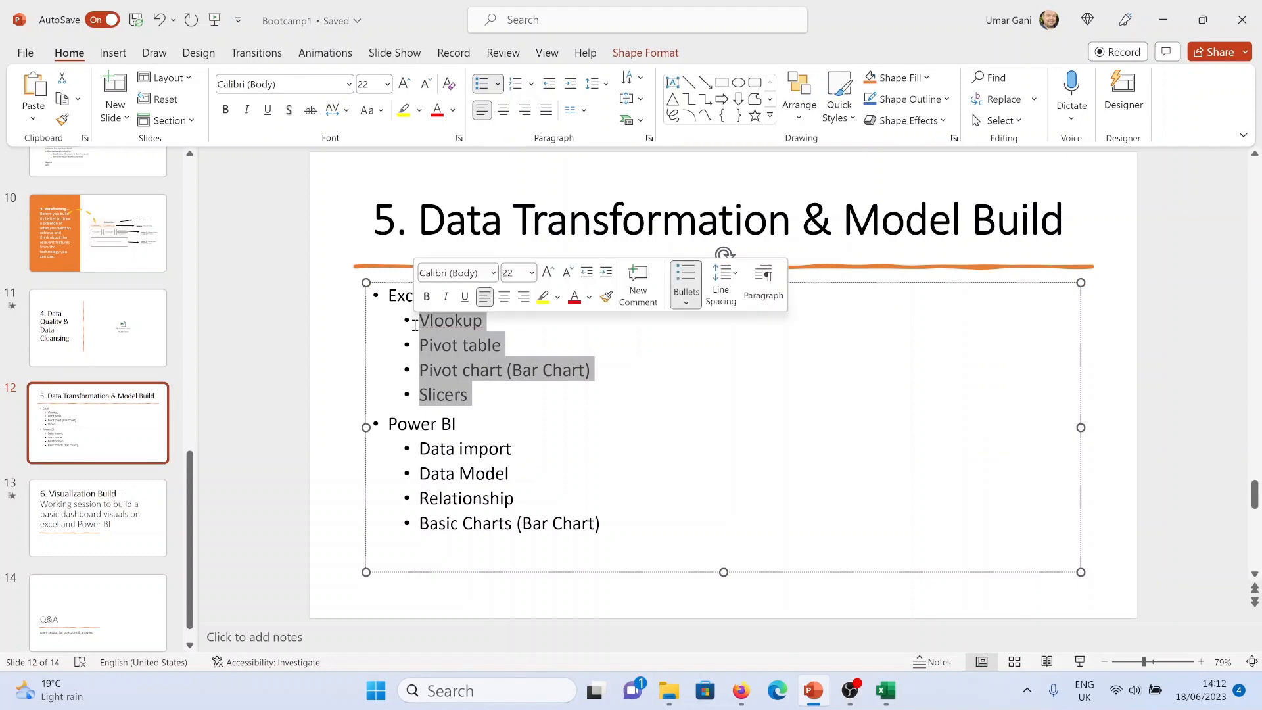
{"action": "left_click", "coordinate": [1166, 346]}
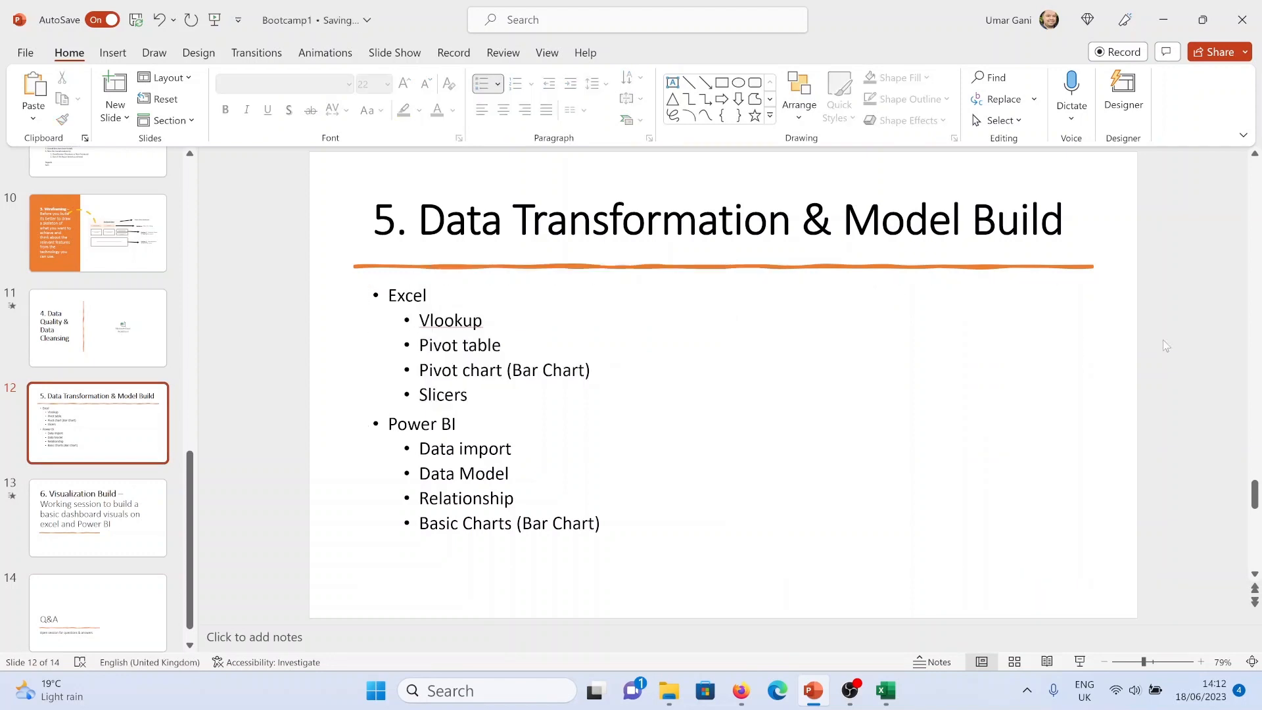
Close the 2017PurchasePricesDec - Rawdata workbook without saving
{"action": "left_click", "coordinate": [886, 690]}
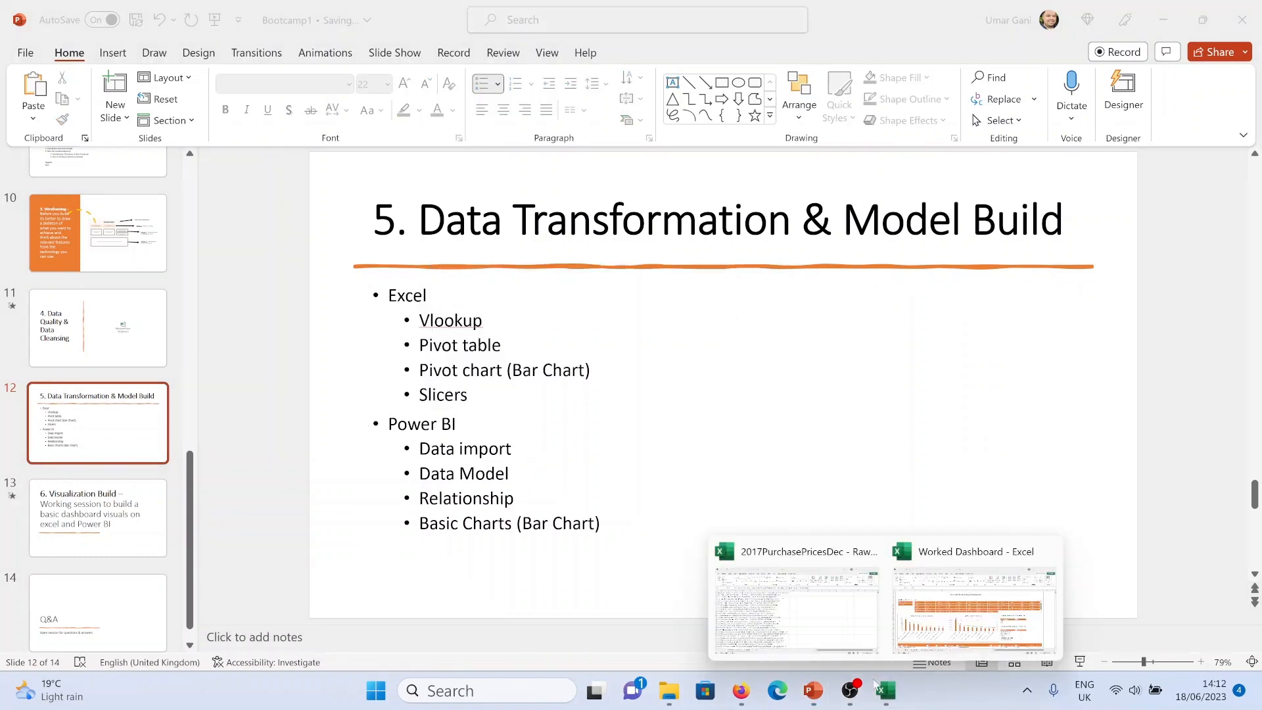
{"action": "left_click", "coordinate": [830, 631]}
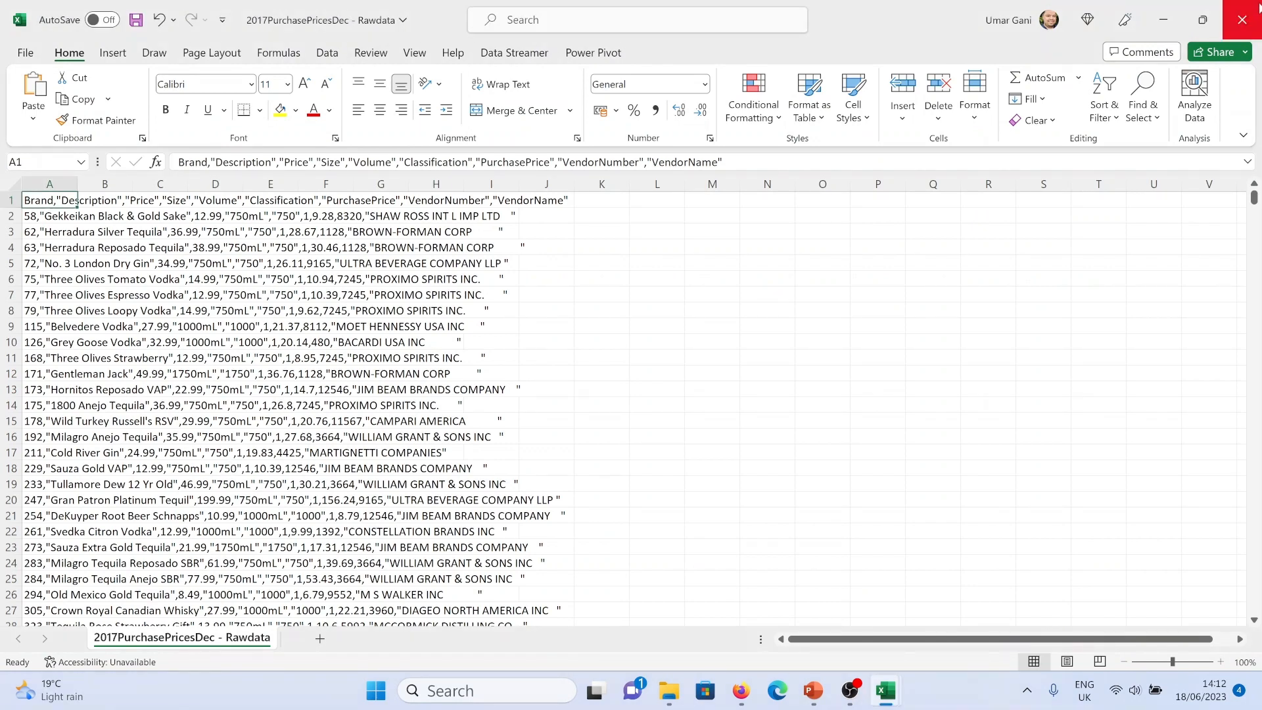
{"action": "left_click", "coordinate": [1241, 19]}
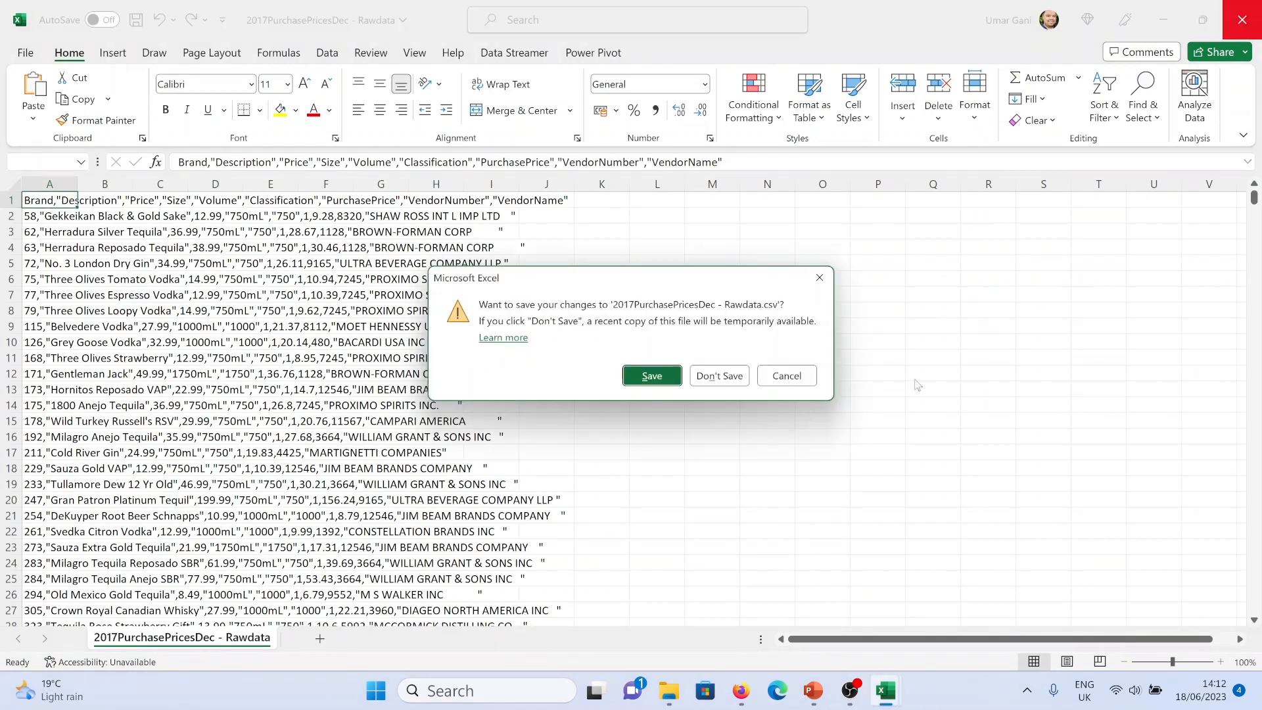
{"action": "left_click", "coordinate": [719, 375]}
Open the 2017PurchasePricesDec - Rawdata file from the Bootcamp1 folder
{"action": "left_click", "coordinate": [669, 690]}
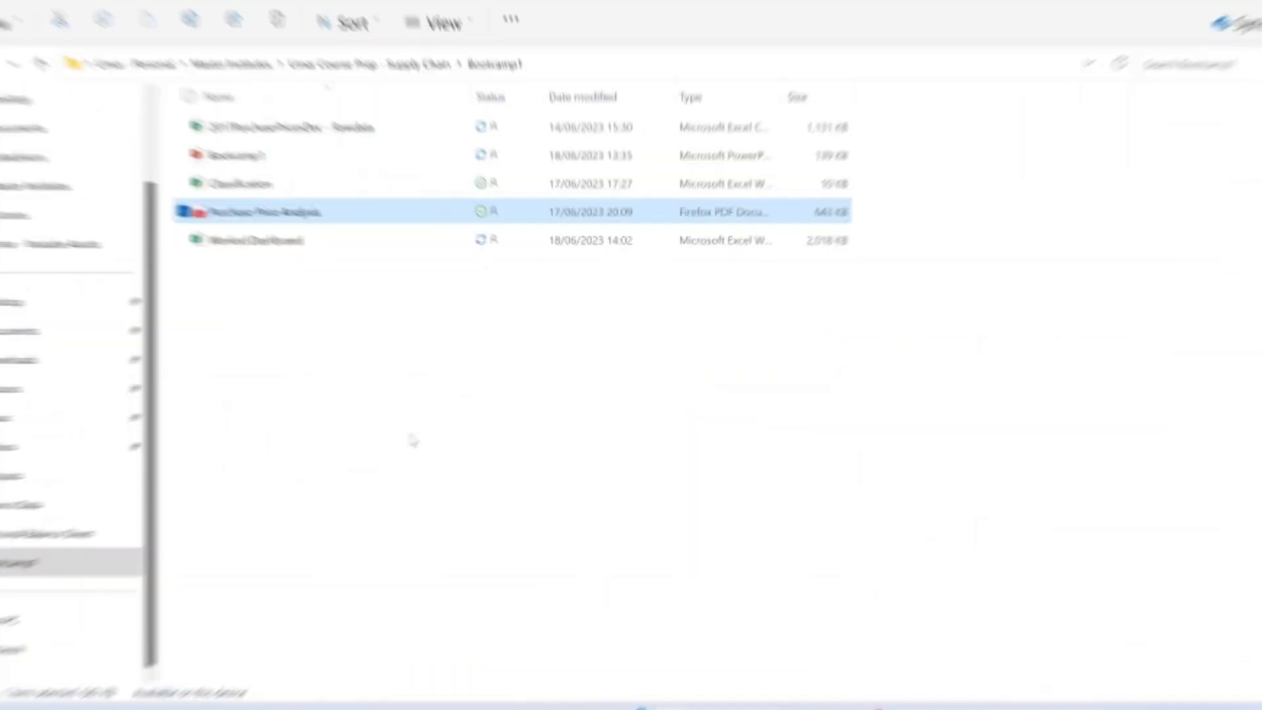
{"action": "left_click", "coordinate": [365, 142]}
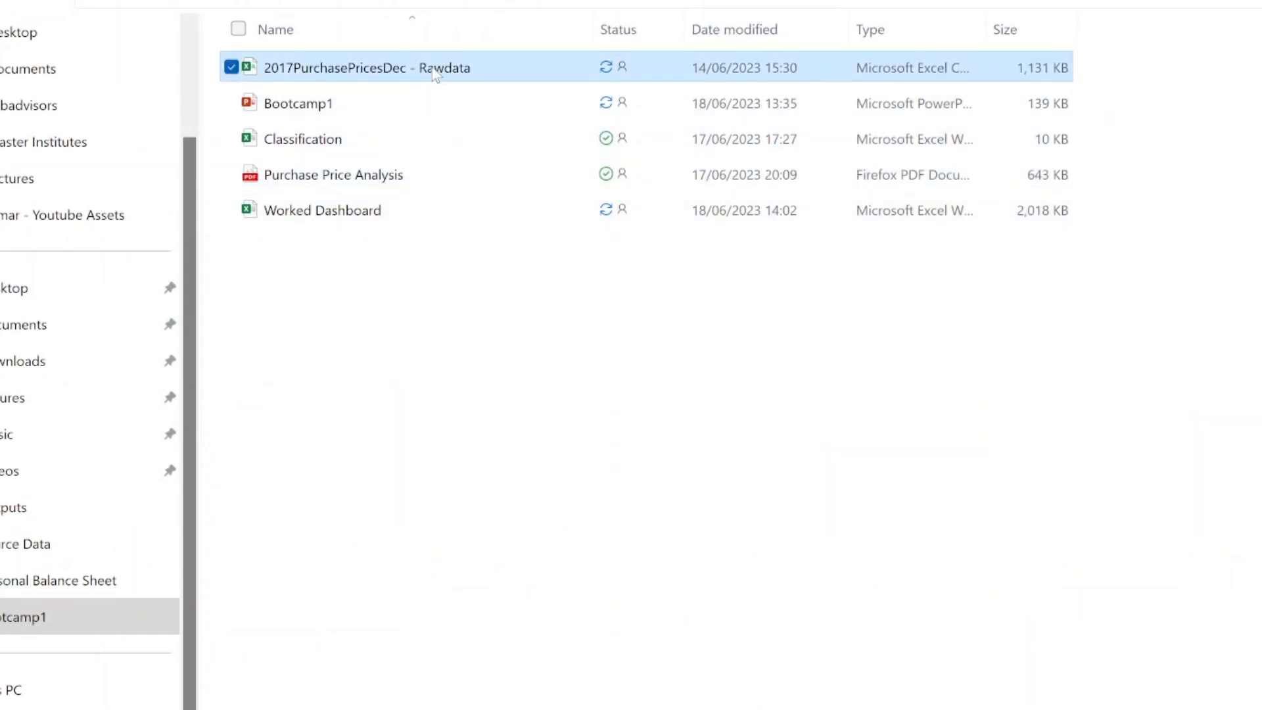
{"action": "double_click", "coordinate": [433, 75]}
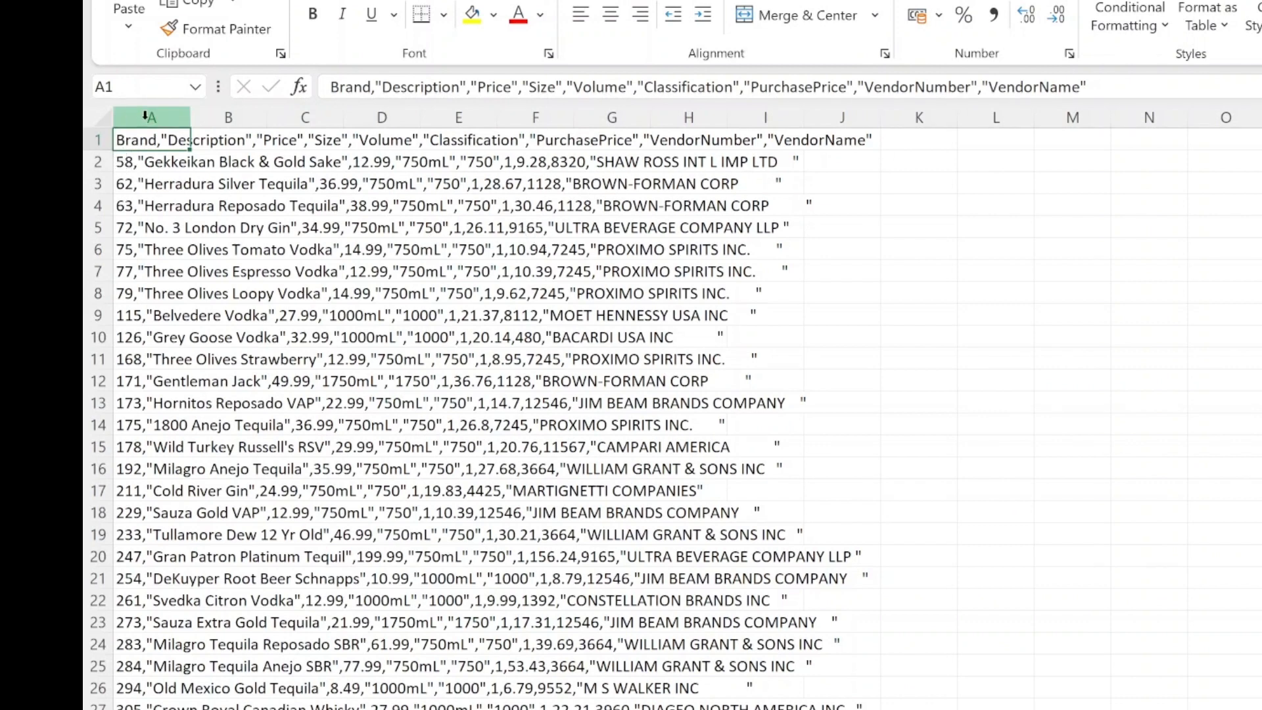
Split column A into separate columns with Text to Columns, using comma as the only delimiter
{"action": "left_click", "coordinate": [146, 117]}
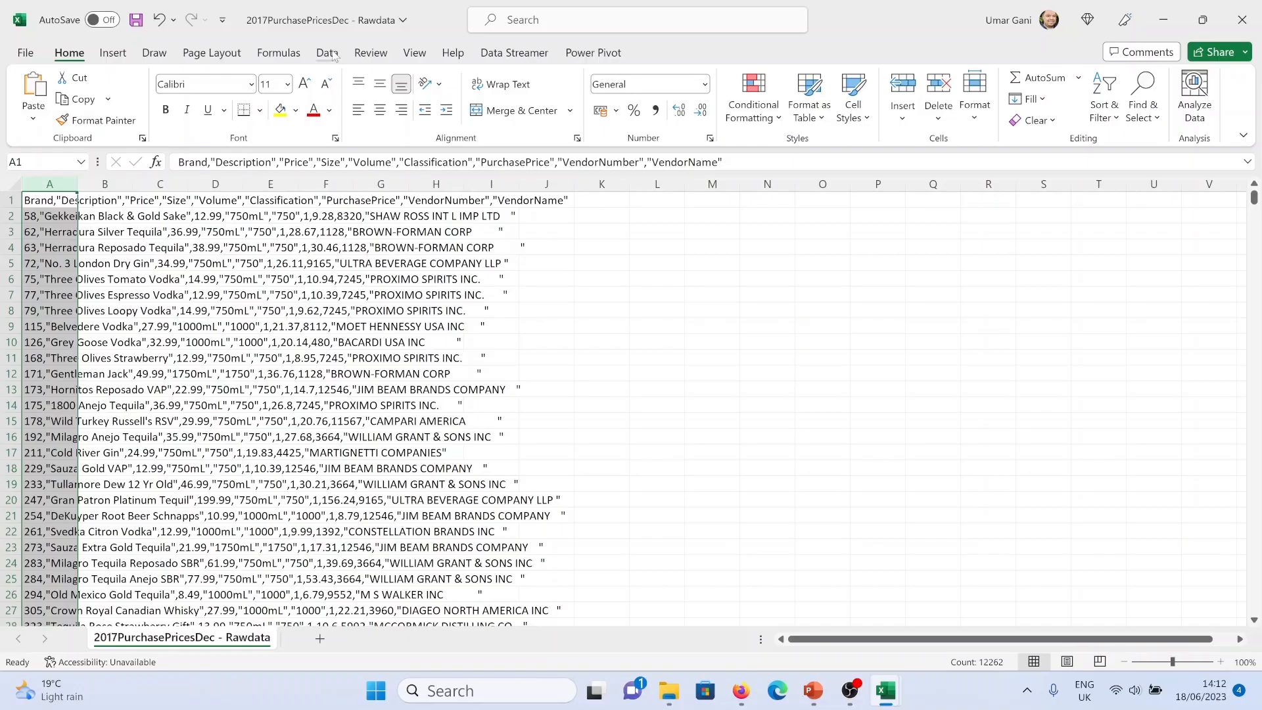
{"action": "left_click", "coordinate": [327, 53]}
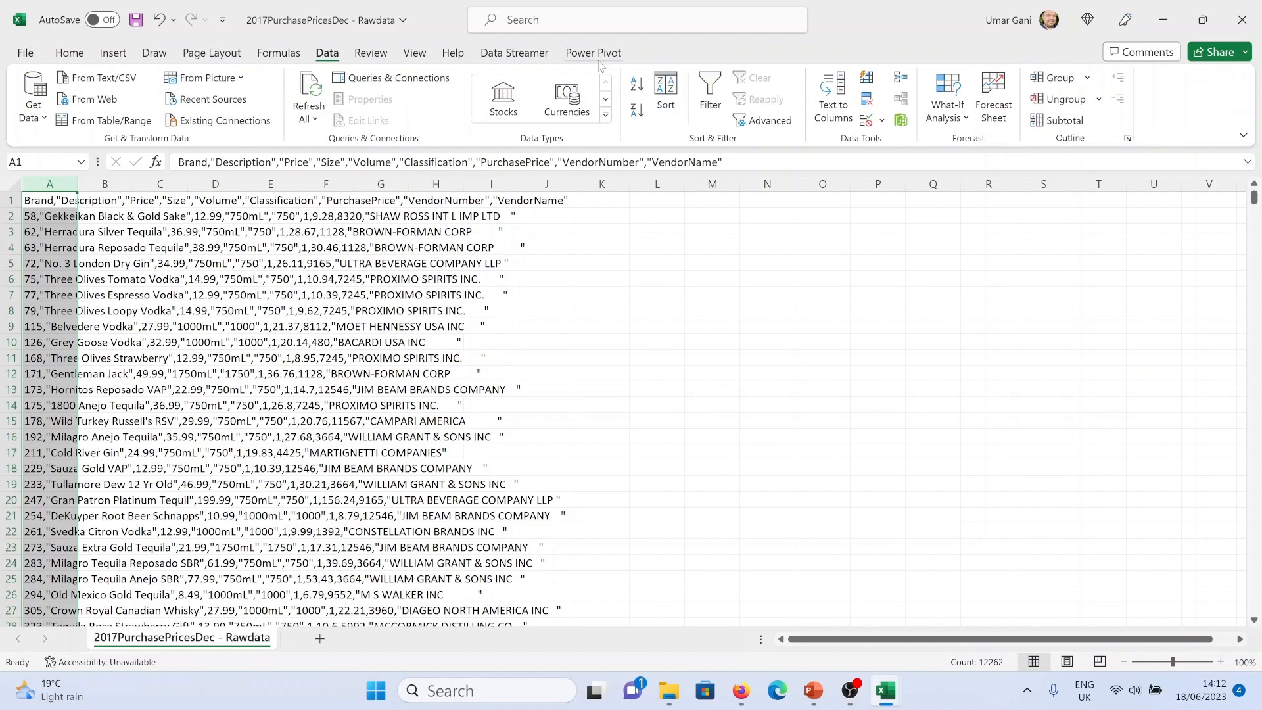
{"action": "left_click", "coordinate": [832, 92]}
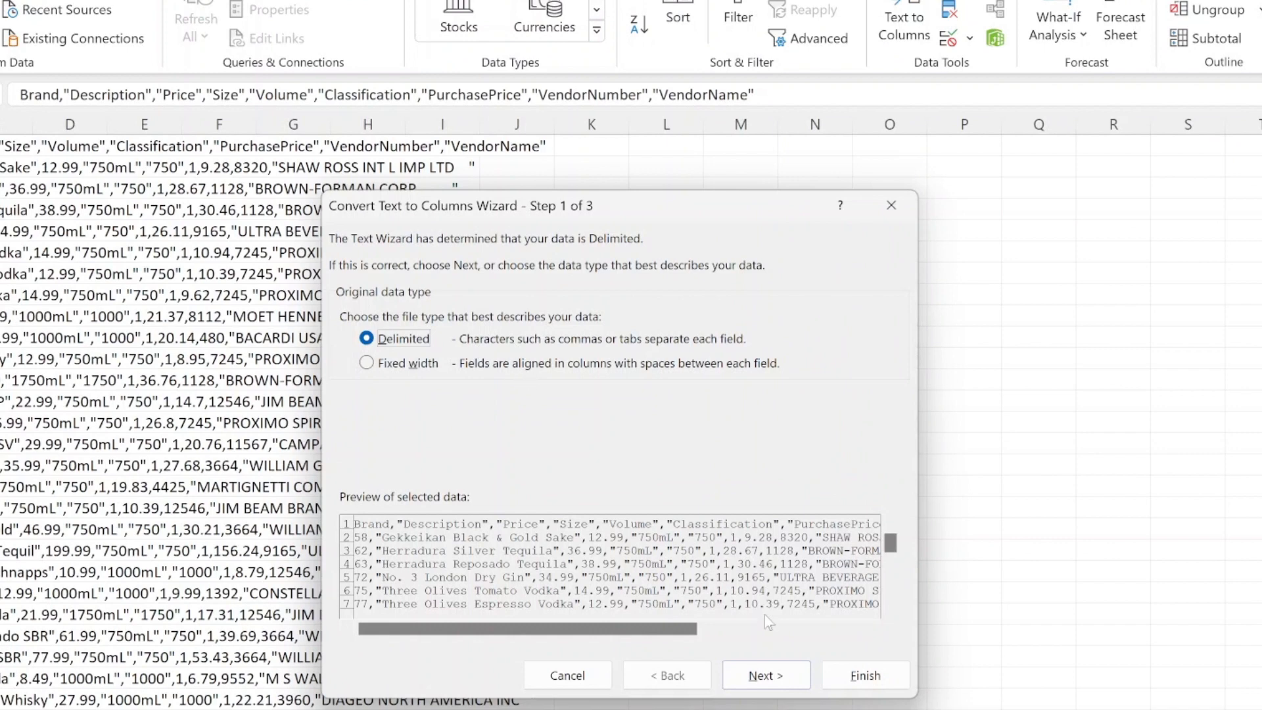
{"action": "left_click", "coordinate": [762, 675]}
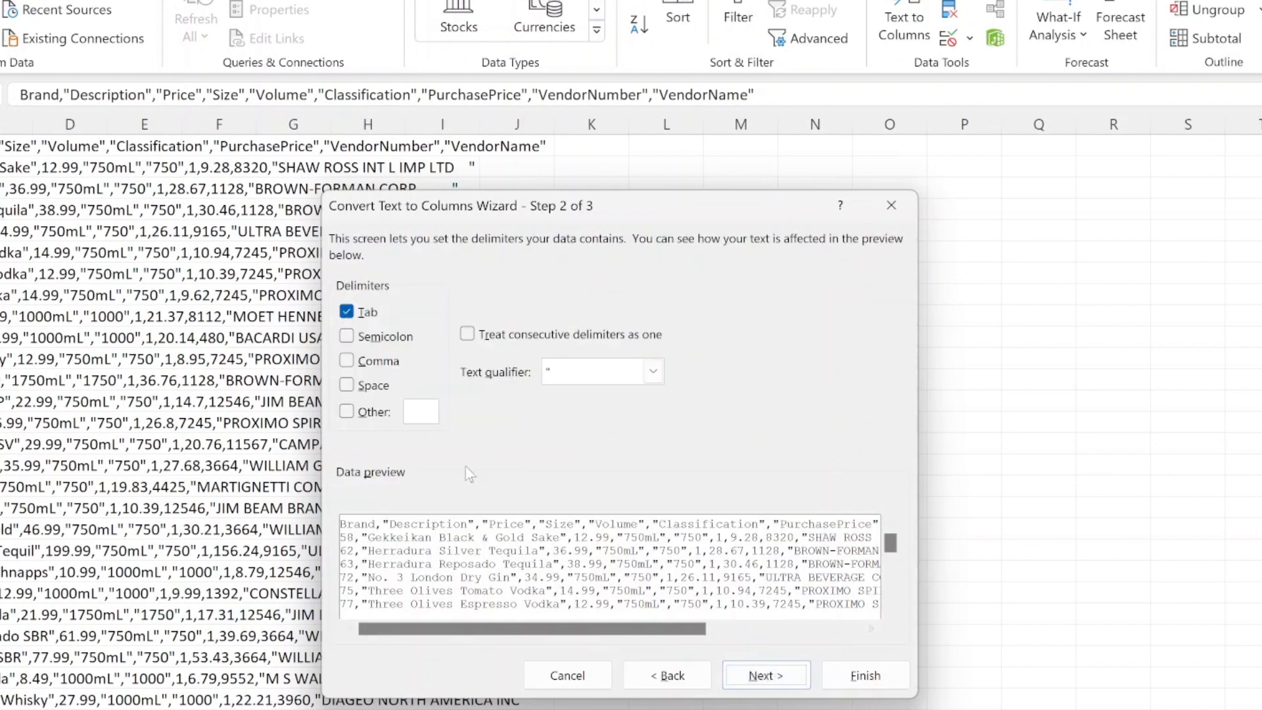
{"action": "left_click", "coordinate": [353, 314]}
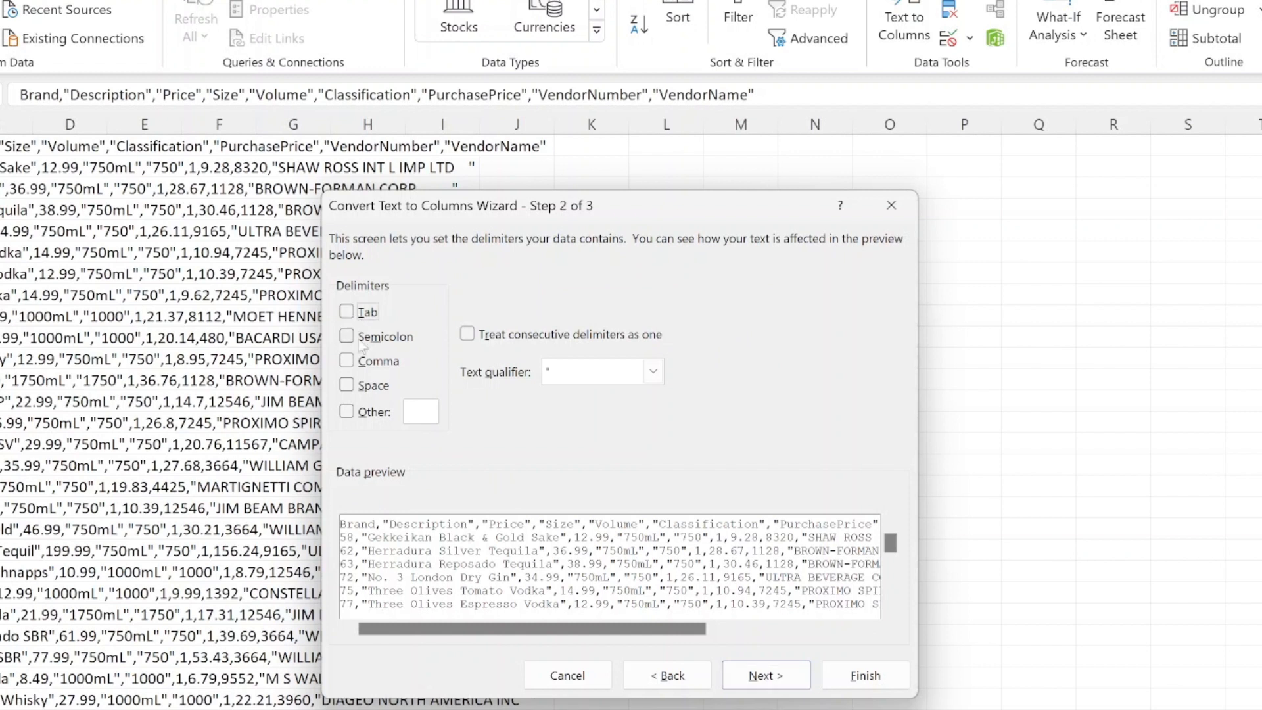
{"action": "left_click", "coordinate": [347, 361]}
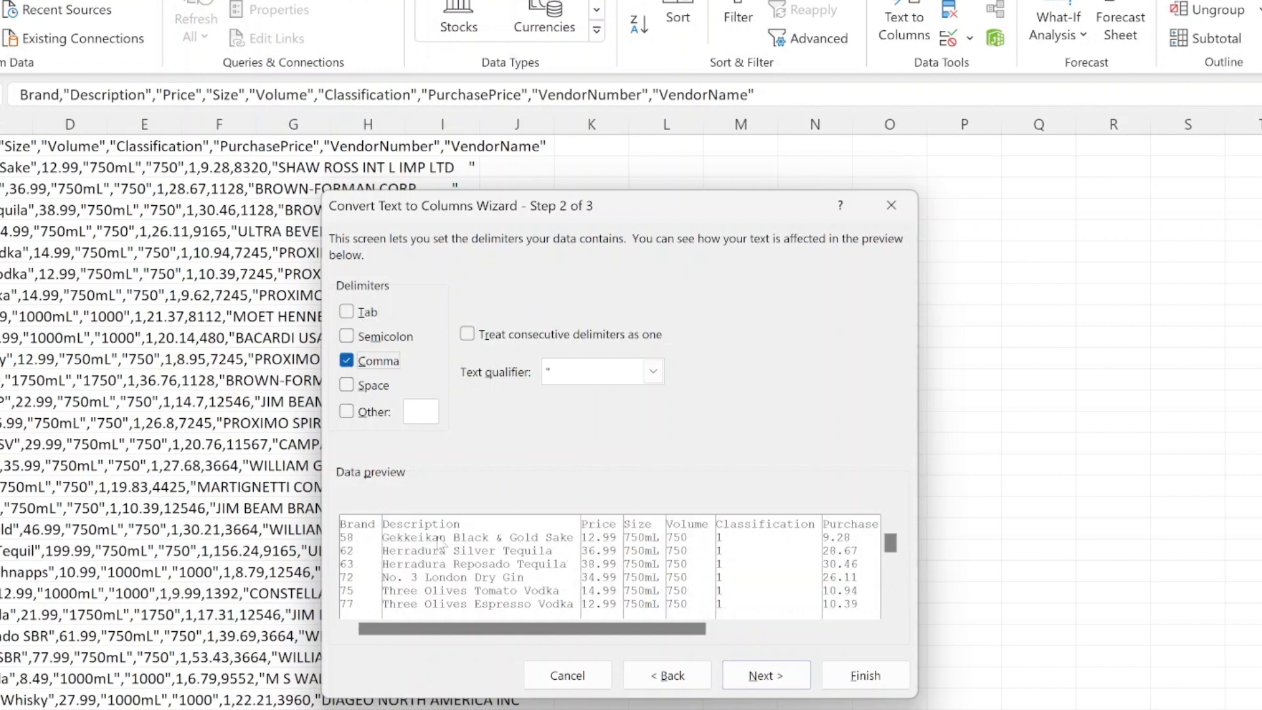
{"action": "left_click_drag", "start_coordinate": [693, 629], "coordinate": [599, 634]}
{"action": "left_click", "coordinate": [766, 675]}
{"action": "left_click_drag", "start_coordinate": [672, 632], "coordinate": [864, 650]}
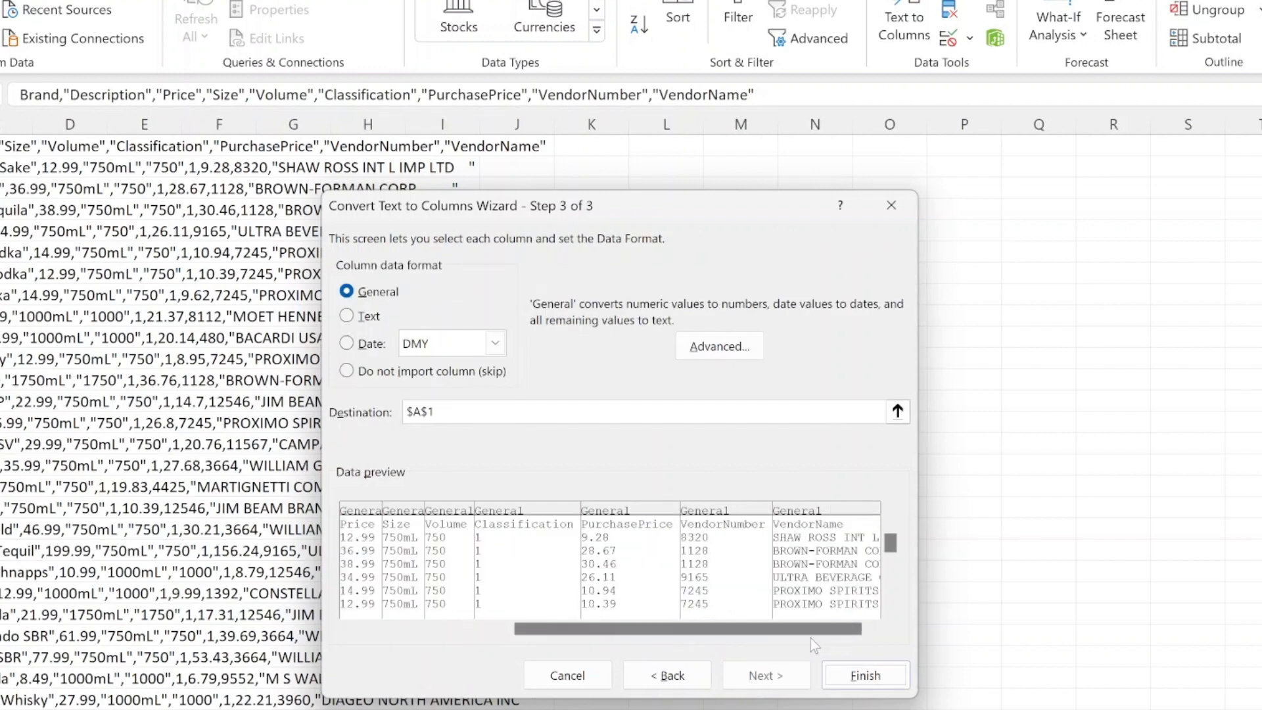
{"action": "left_click", "coordinate": [855, 675]}
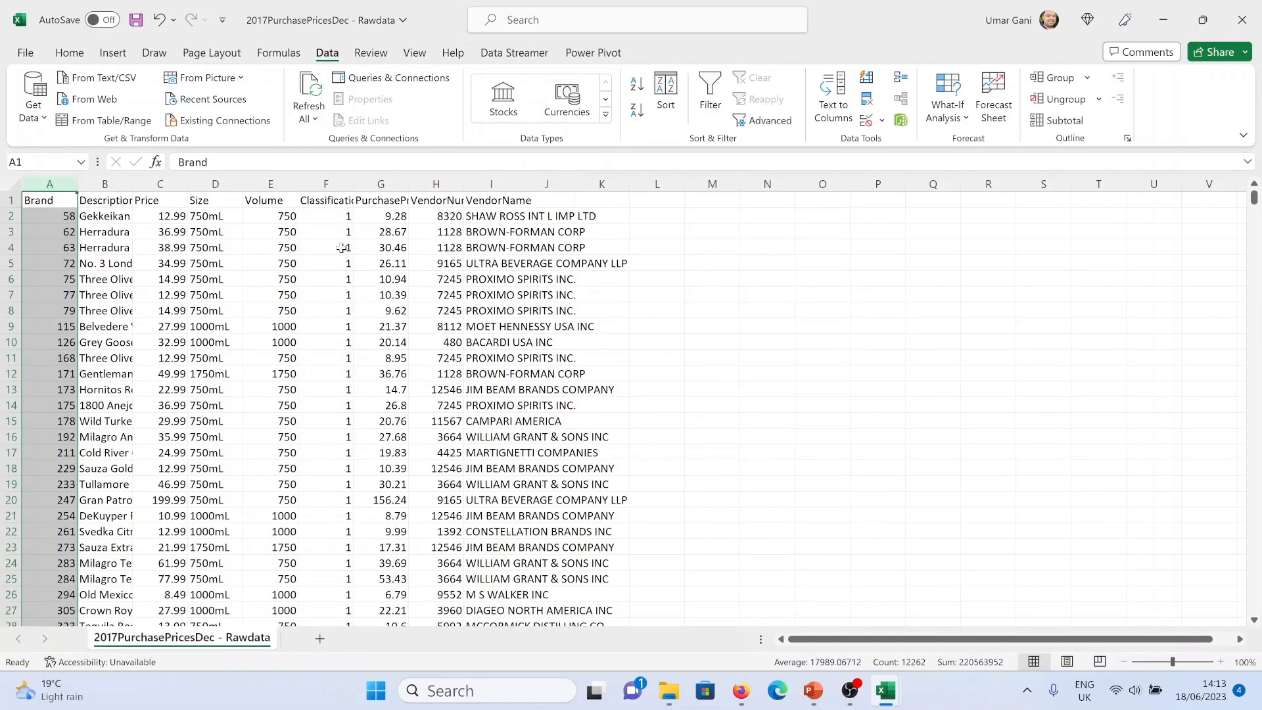
Select the whole sheet, autofit all column widths and left-align every cell
{"action": "left_click", "coordinate": [9, 184]}
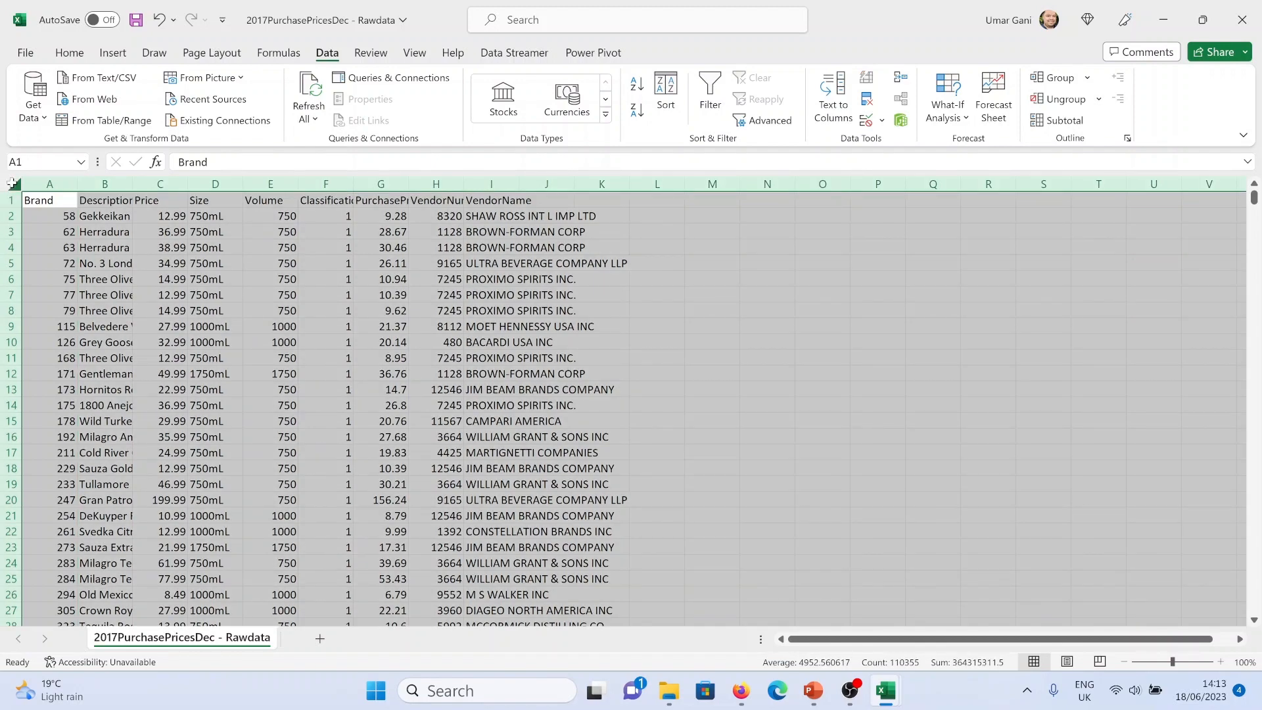
{"action": "double_click", "coordinate": [79, 181]}
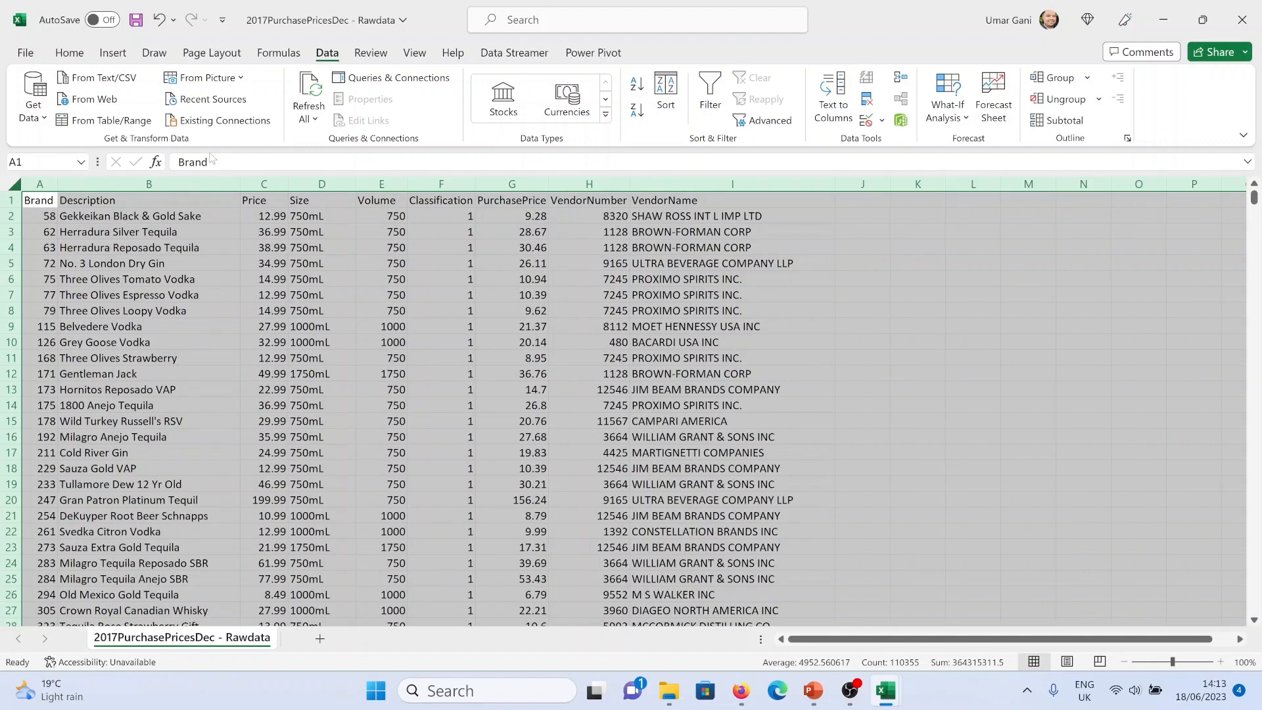
{"action": "left_click", "coordinate": [75, 55]}
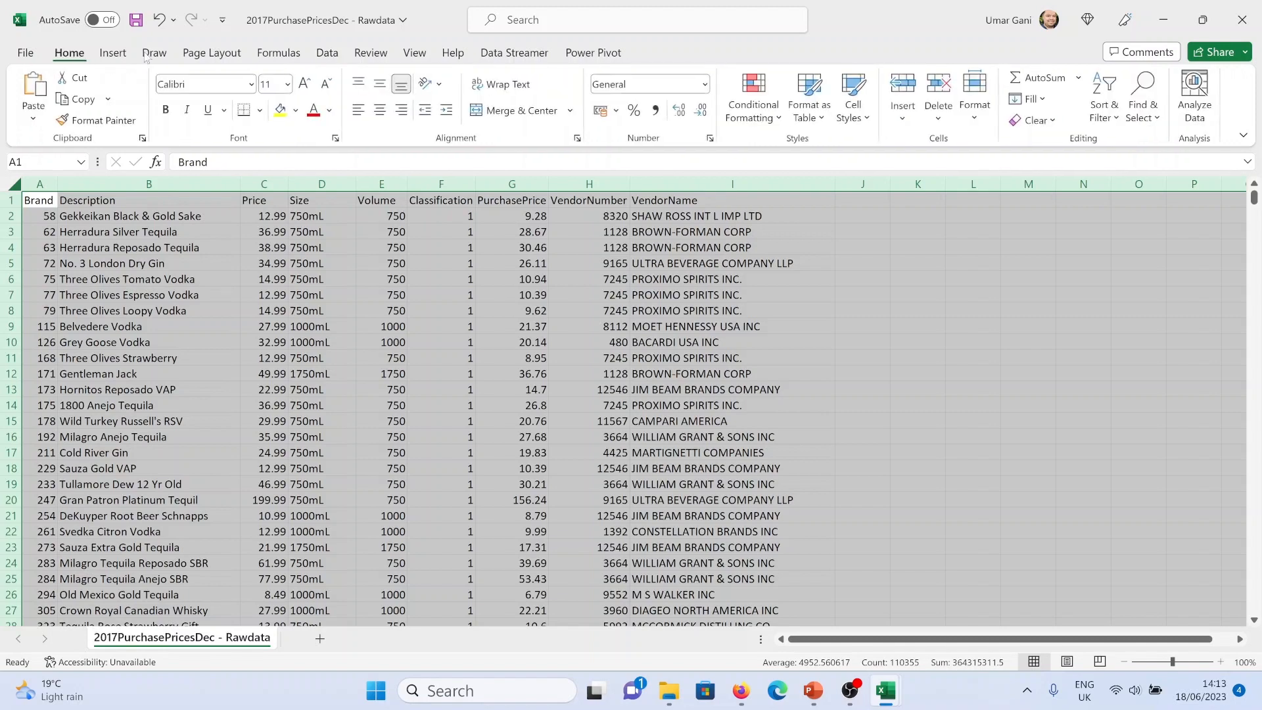
{"action": "left_click", "coordinate": [358, 110]}
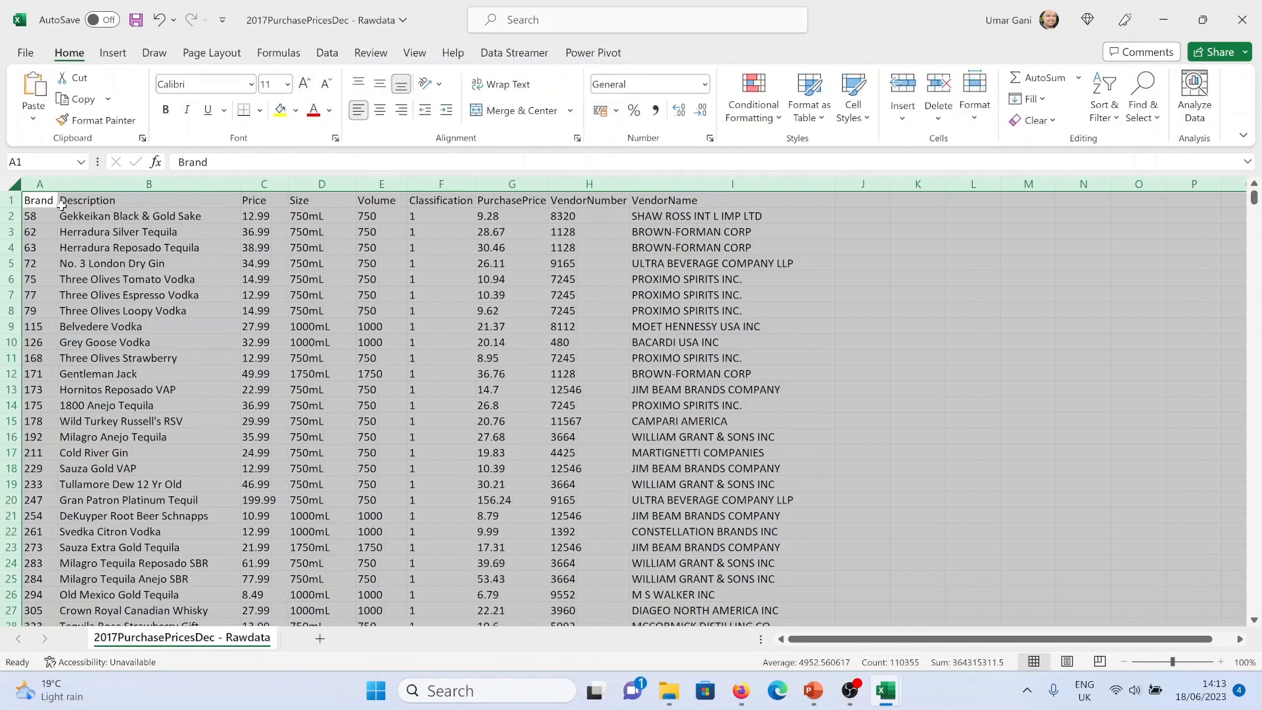
Make the header row A1:I1 bold with a yellow fill
{"action": "left_click", "coordinate": [41, 203]}
{"action": "left_click", "coordinate": [699, 197], "text": "ctrl"}
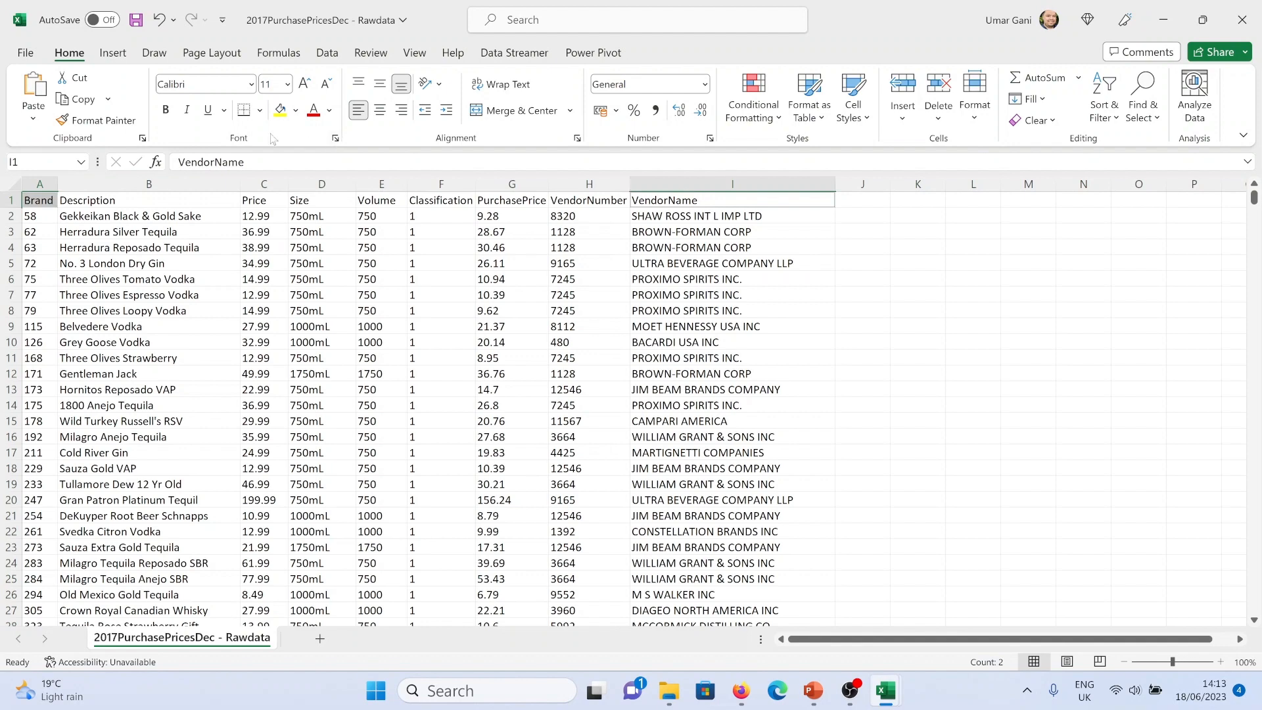
{"action": "left_click", "coordinate": [43, 200]}
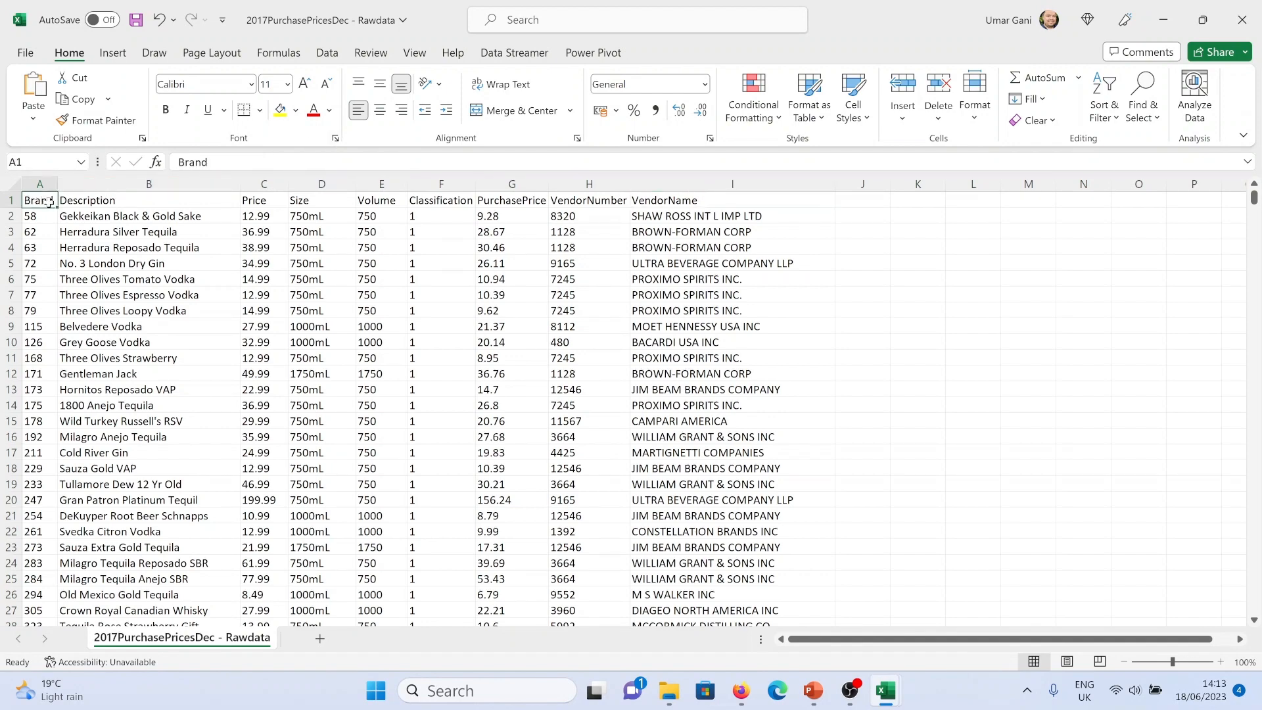
{"action": "left_click", "coordinate": [657, 199], "text": "shift"}
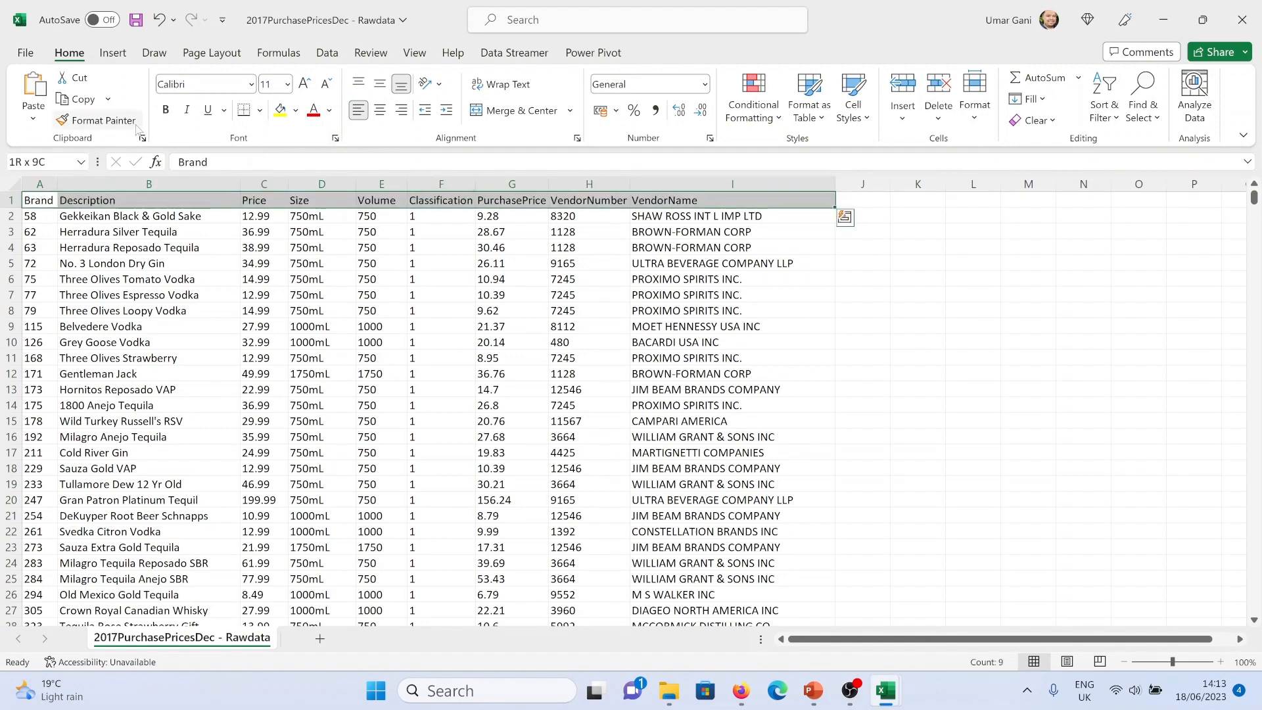
{"action": "left_click", "coordinate": [166, 110]}
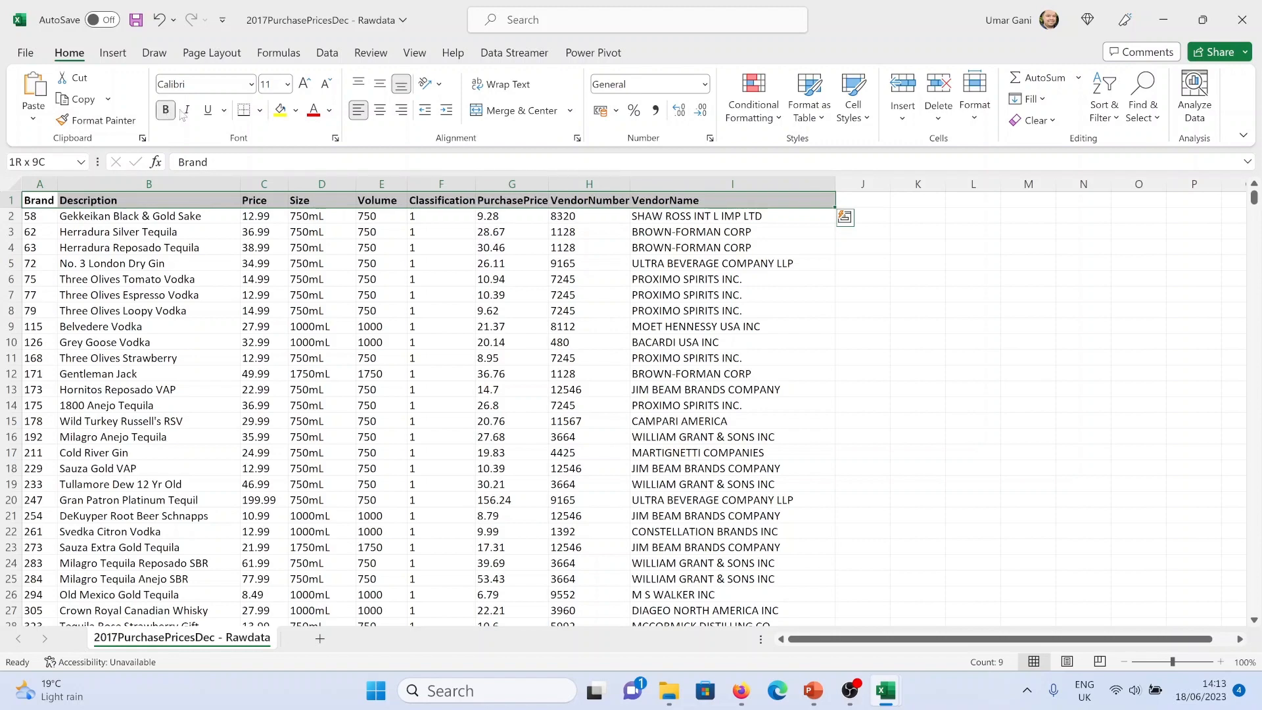
{"action": "left_click", "coordinate": [281, 110]}
{"action": "left_click", "coordinate": [156, 262]}
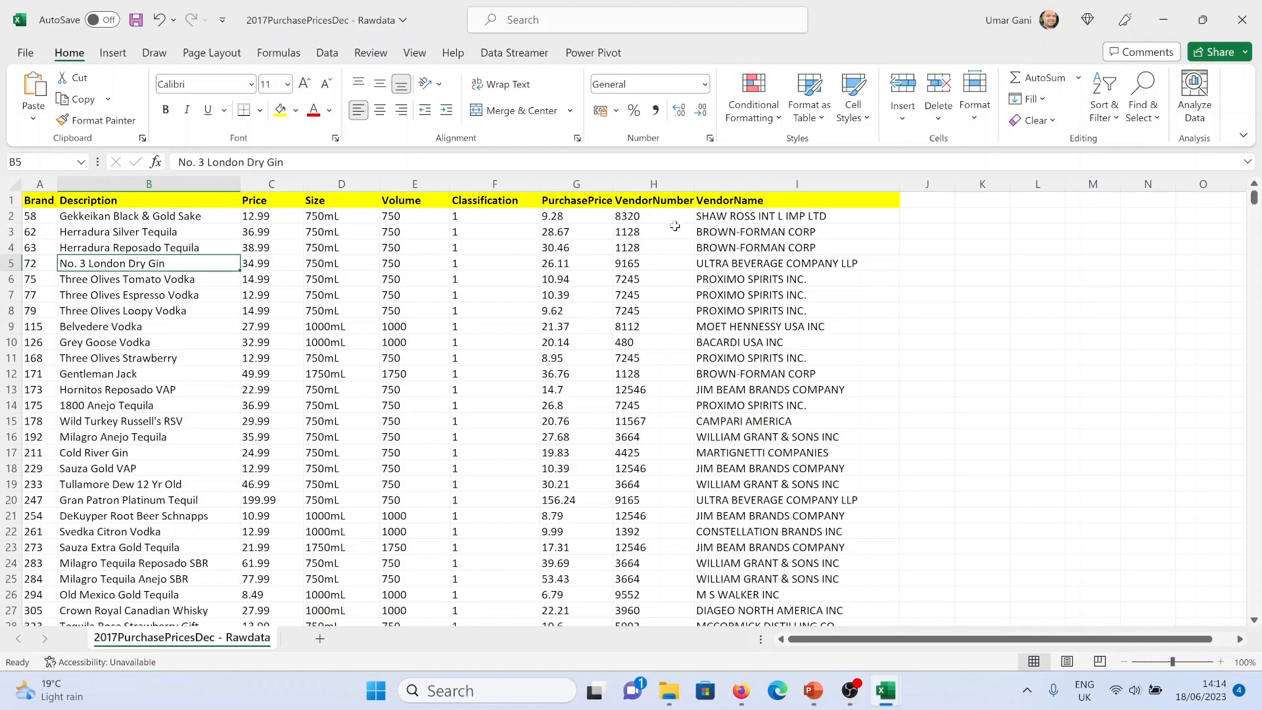
Examine the Classification column values in the sheet
{"action": "left_click", "coordinate": [668, 702]}
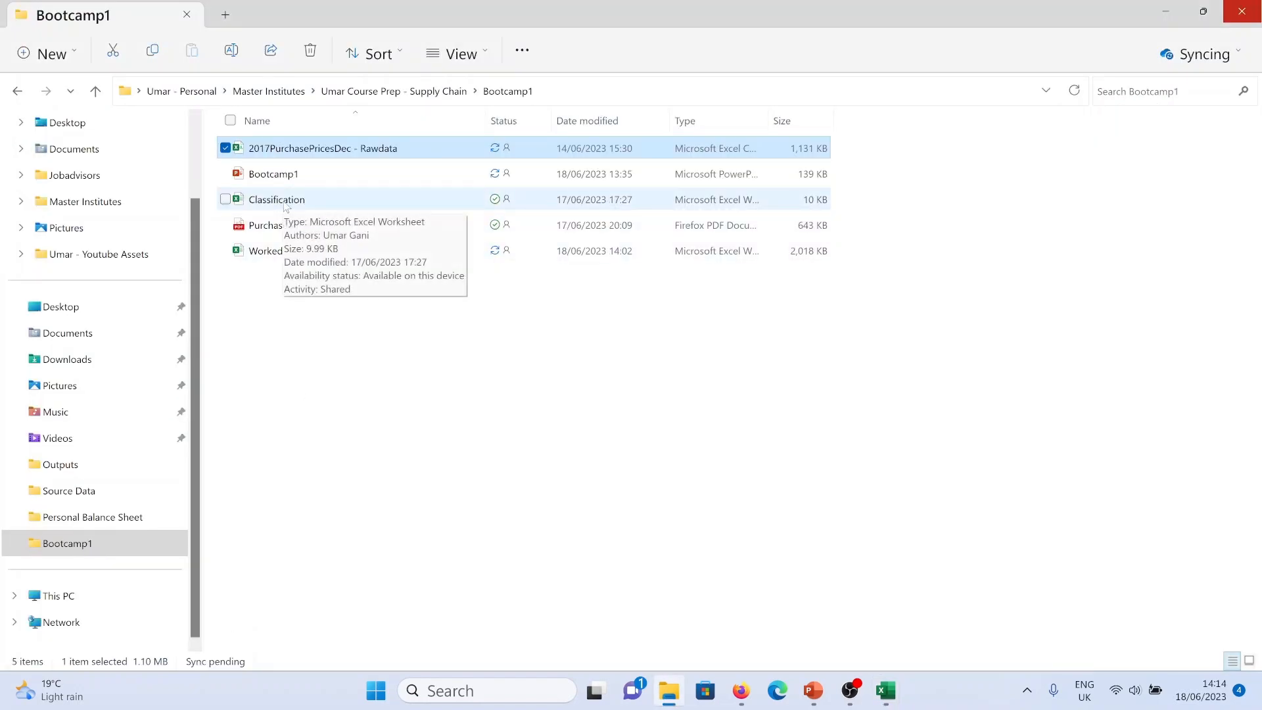
{"action": "key", "text": "alt+Tab"}
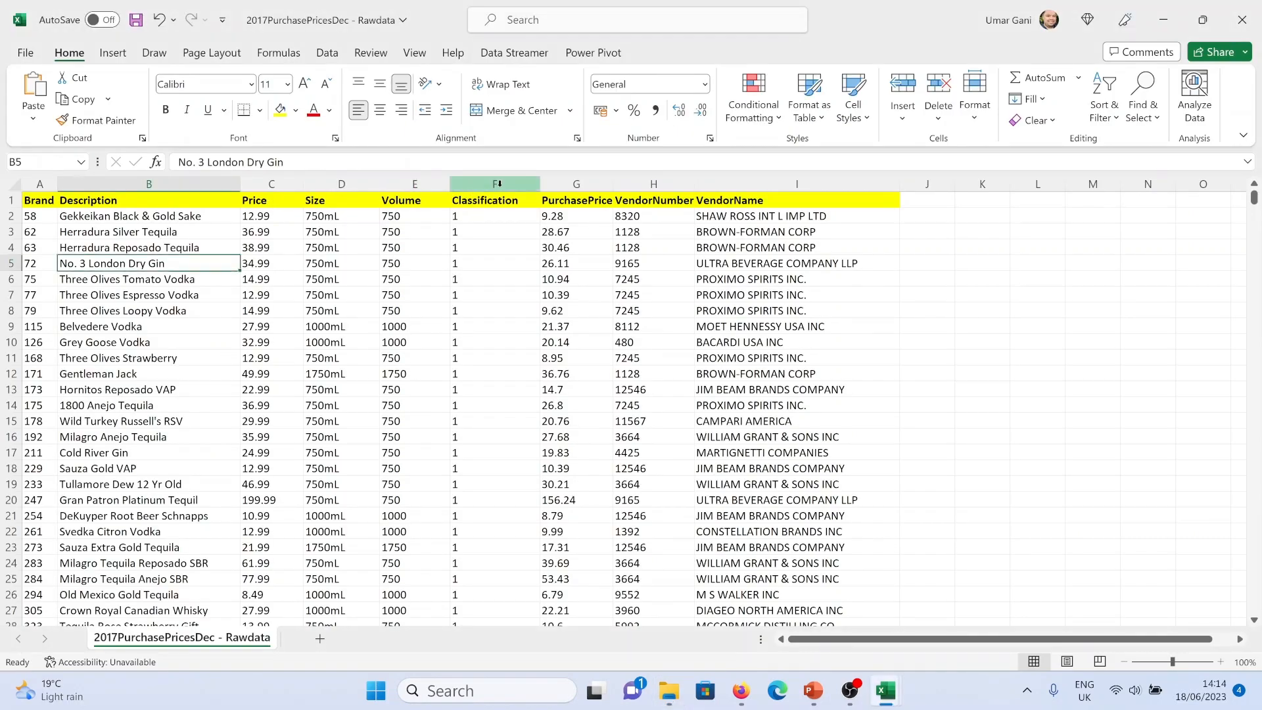
{"action": "left_click", "coordinate": [497, 184]}
{"action": "left_click", "coordinate": [492, 219]}
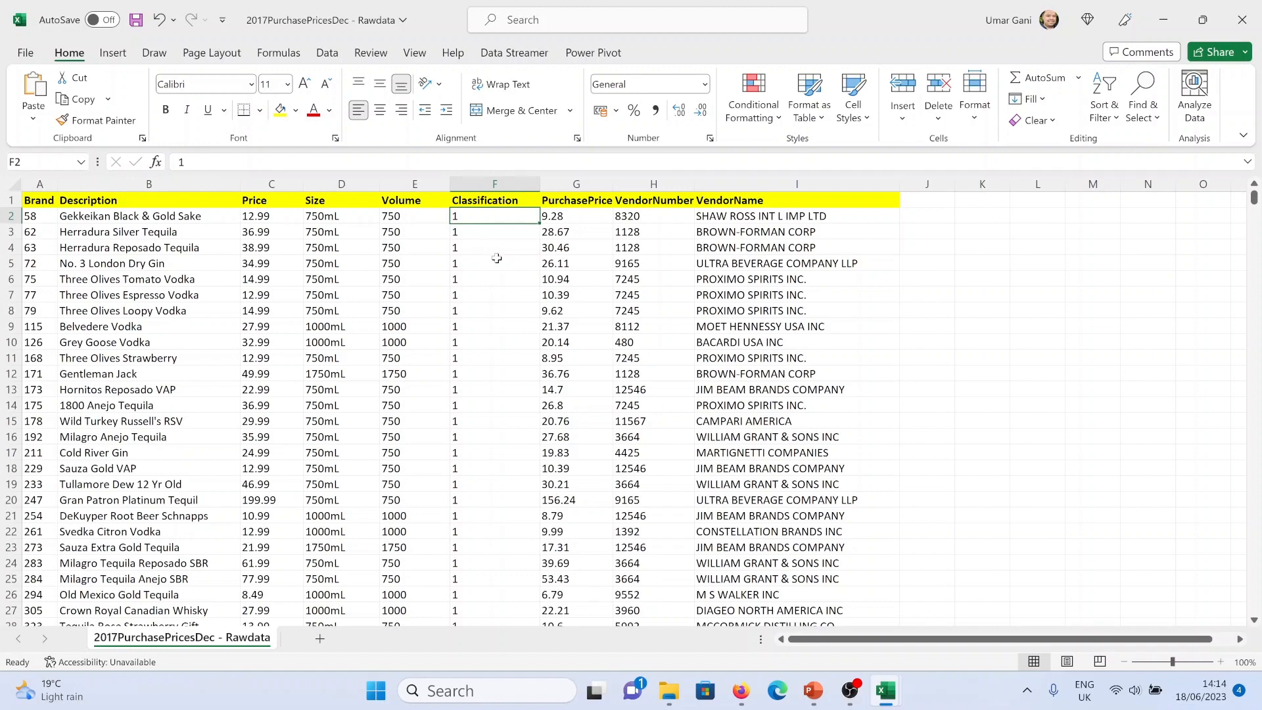
Open the Classification workbook and examine its classification codes and descriptions before returning to the raw data
{"action": "key", "text": "alt+Tab"}
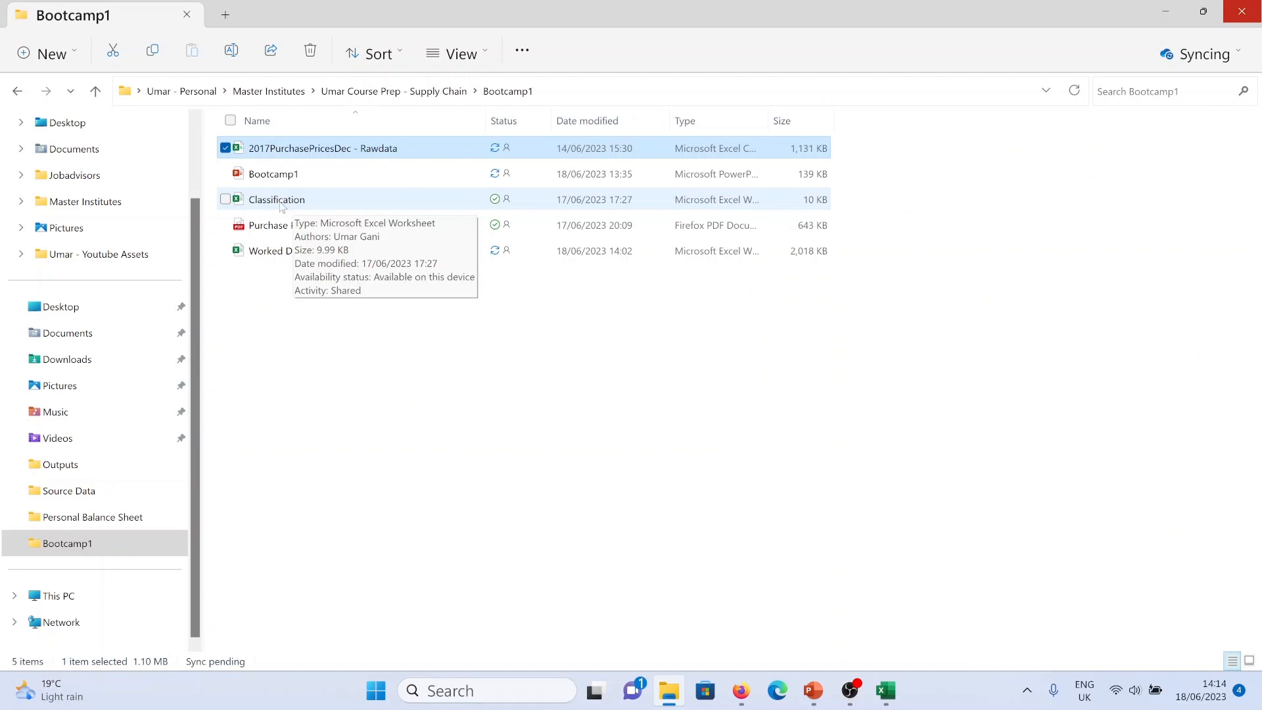
{"action": "left_click", "coordinate": [281, 200]}
{"action": "key", "text": "alt+Tab"}
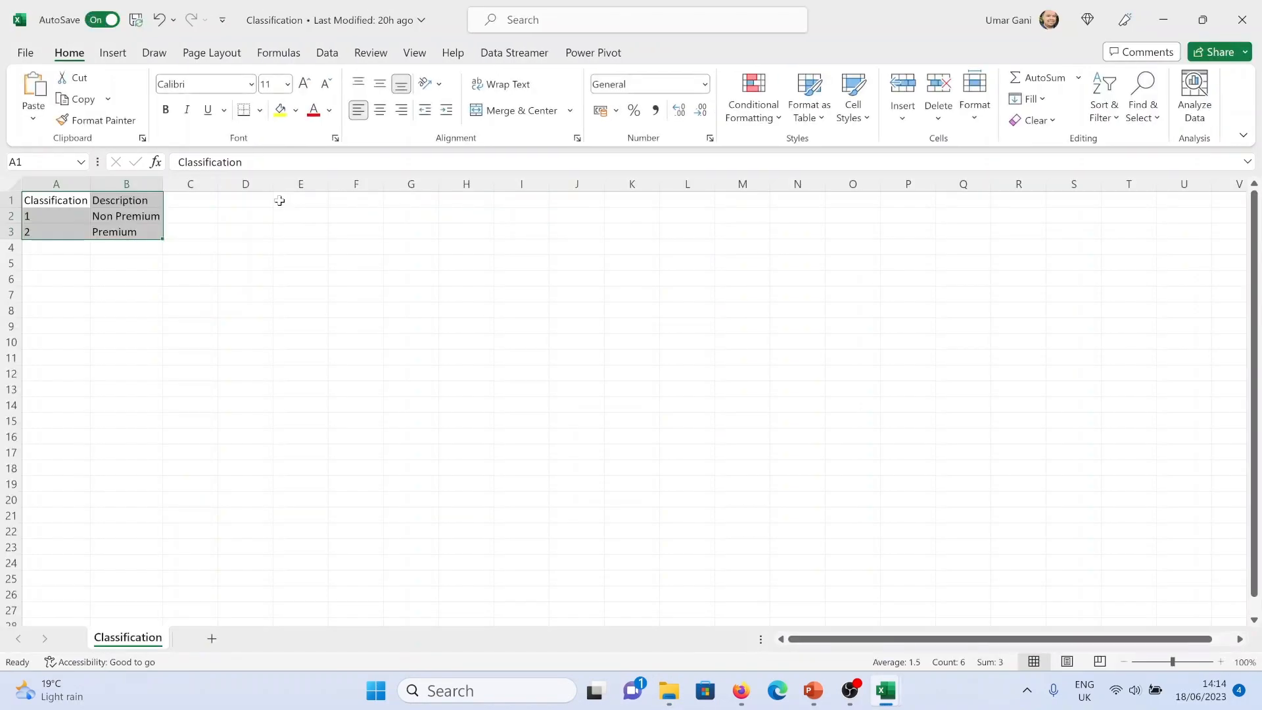
{"action": "left_click", "coordinate": [53, 218]}
{"action": "left_click", "coordinate": [93, 219]}
{"action": "left_click", "coordinate": [63, 233]}
{"action": "left_click", "coordinate": [108, 231]}
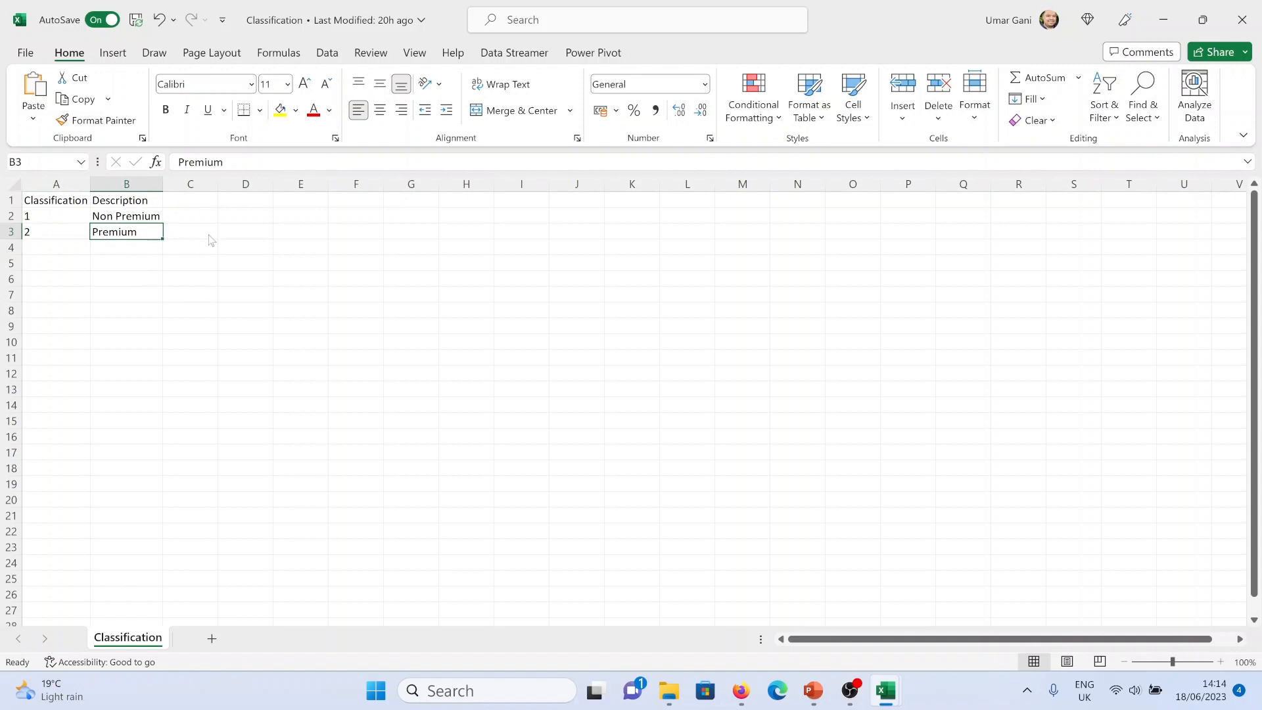
{"action": "key", "text": "ctrl+Tab"}
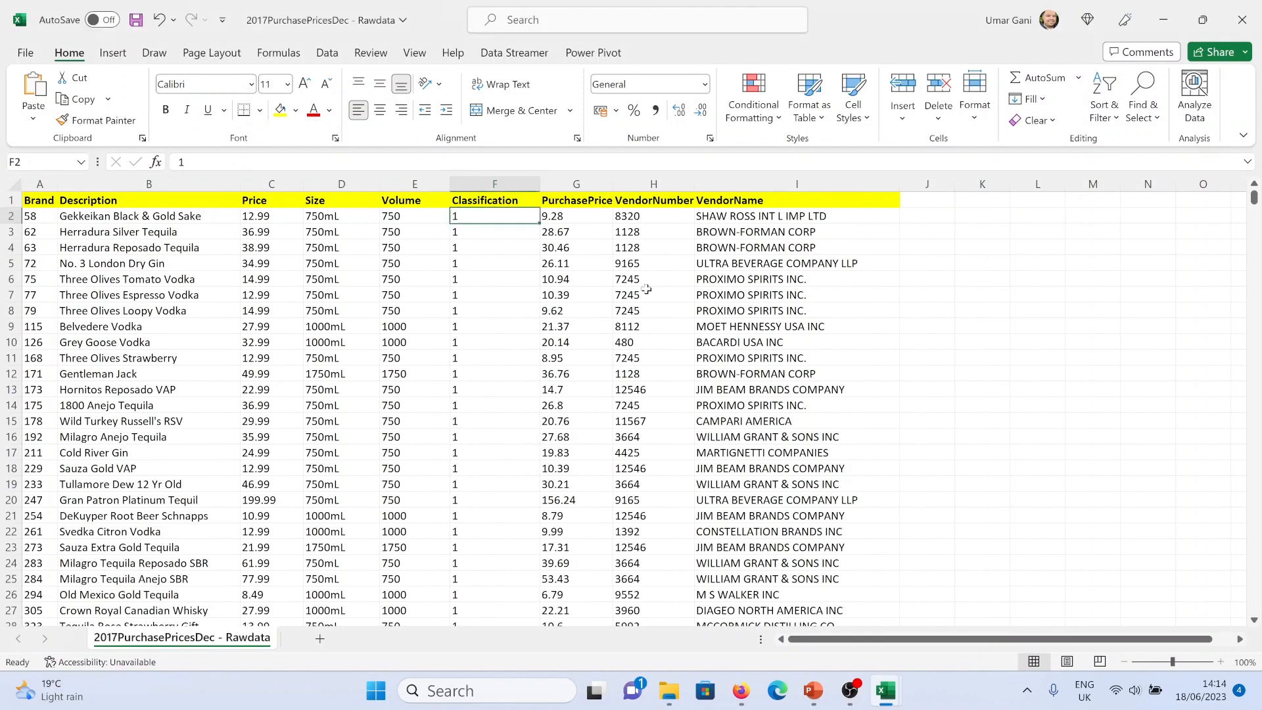
Widen column J and add the header "Classification Desription" in J1
{"action": "left_click", "coordinate": [927, 199]}
{"action": "left_click_drag", "start_coordinate": [956, 183], "coordinate": [1039, 183]}
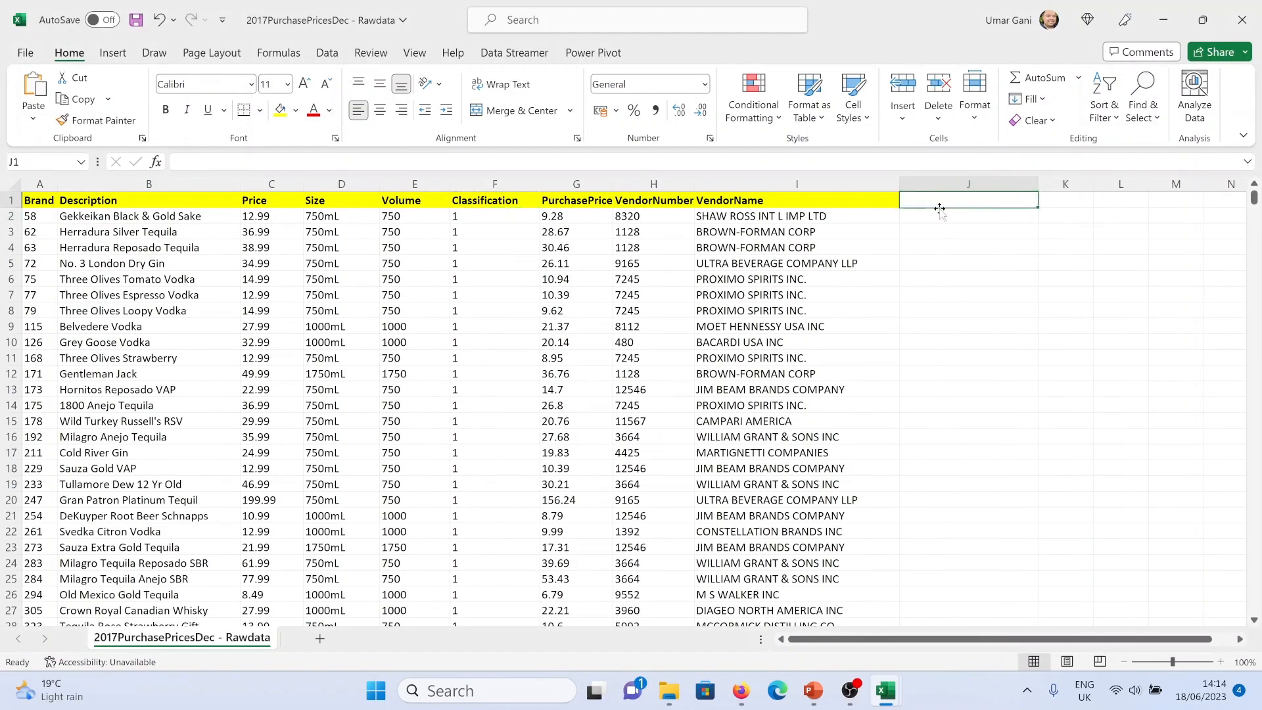
{"action": "type", "text": "Classification De"}
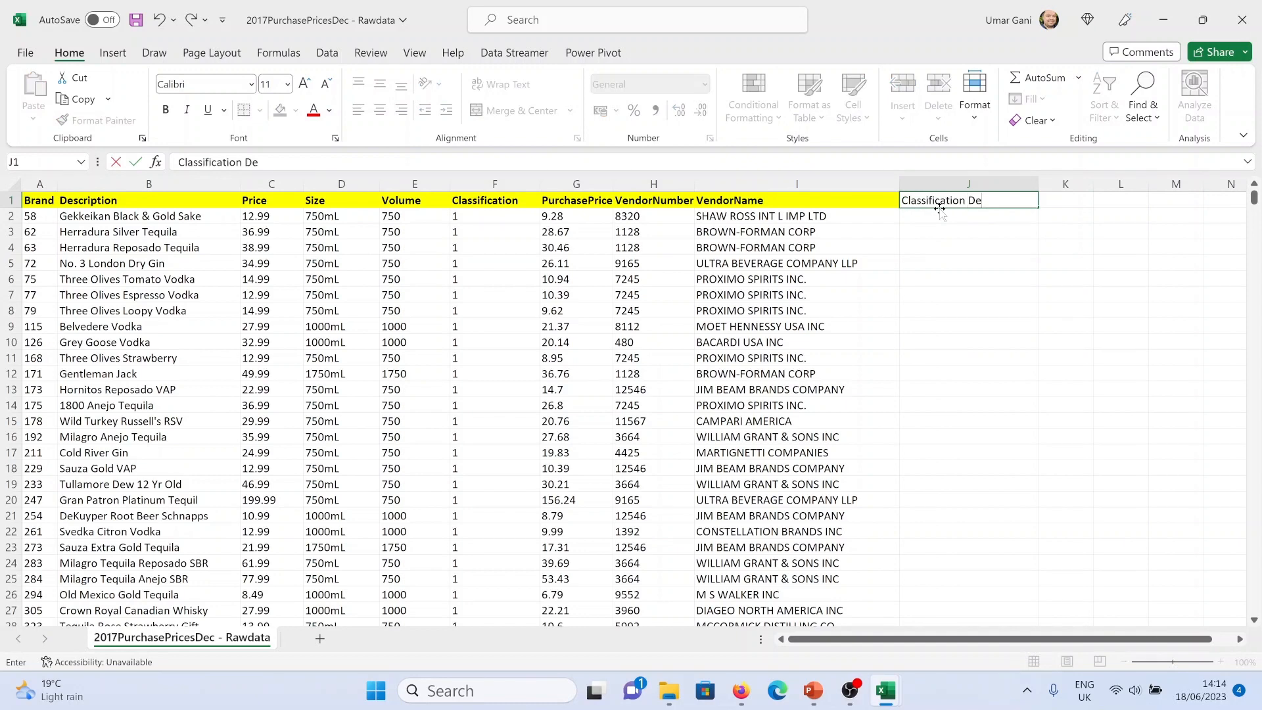
{"action": "type", "text": "sription"}
{"action": "key", "text": "Return"}
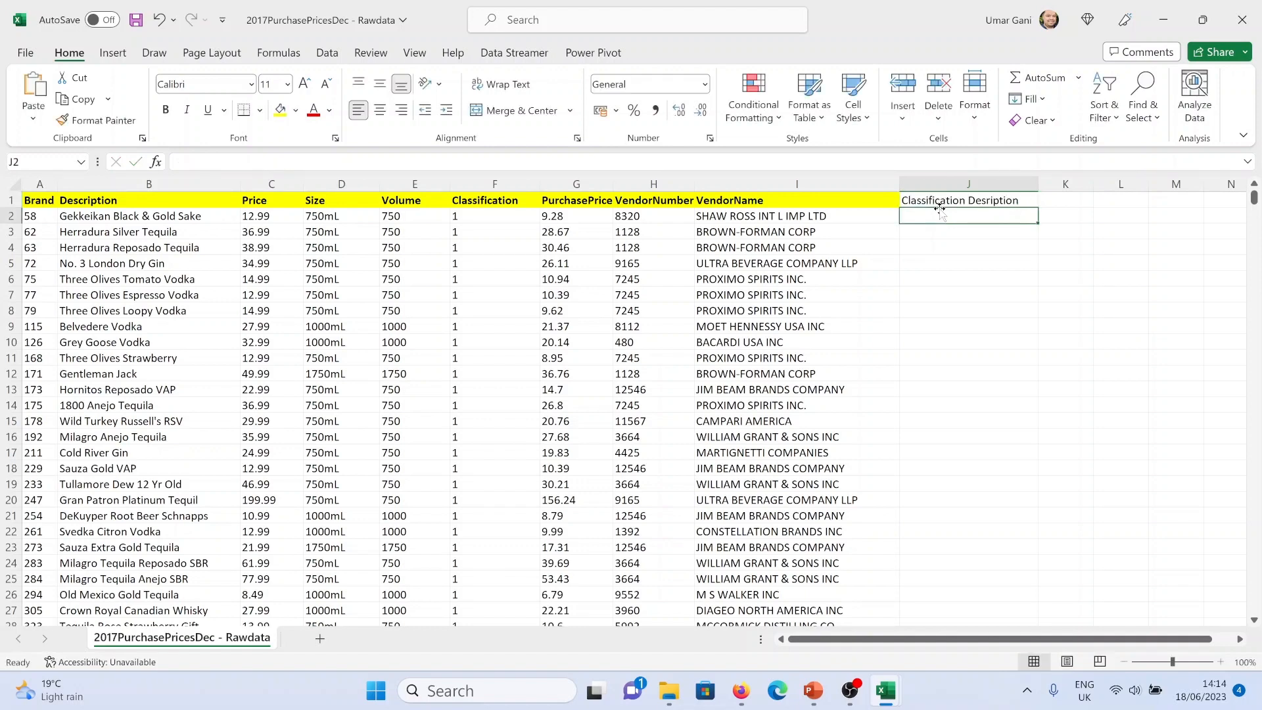
Give the J1 header cell a blue fill
{"action": "left_click", "coordinate": [992, 201]}
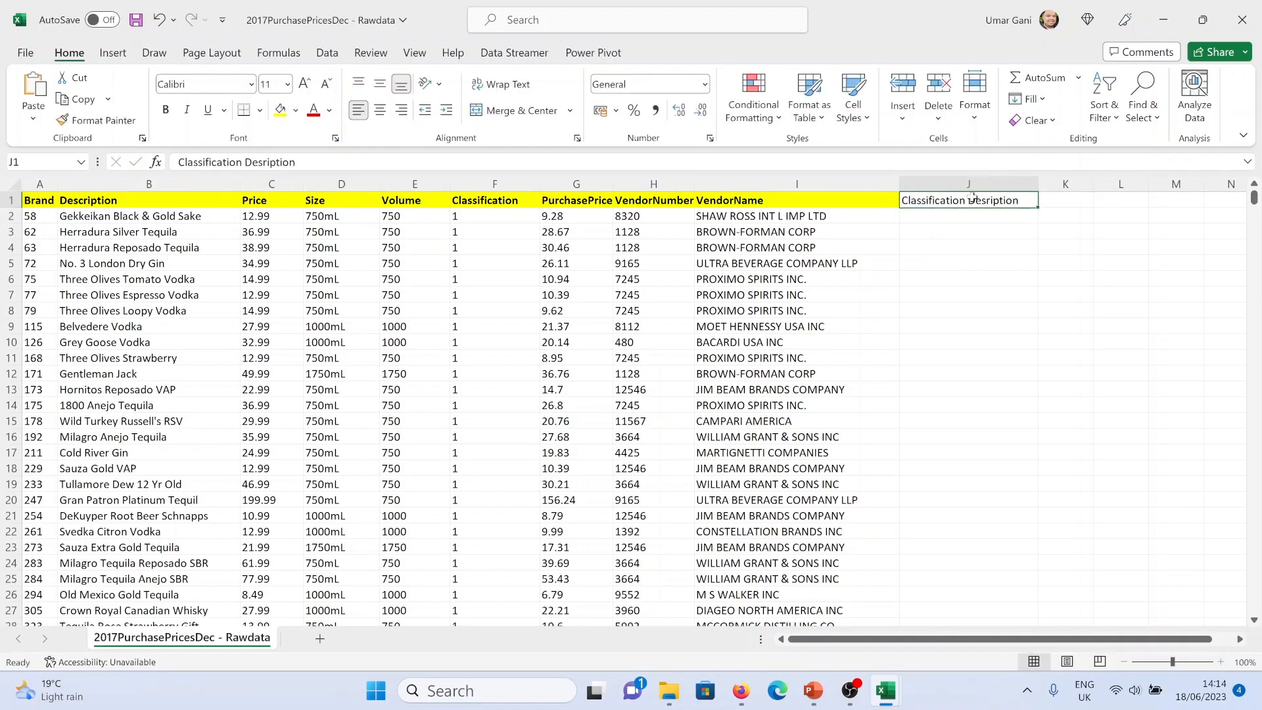
{"action": "left_click", "coordinate": [291, 110]}
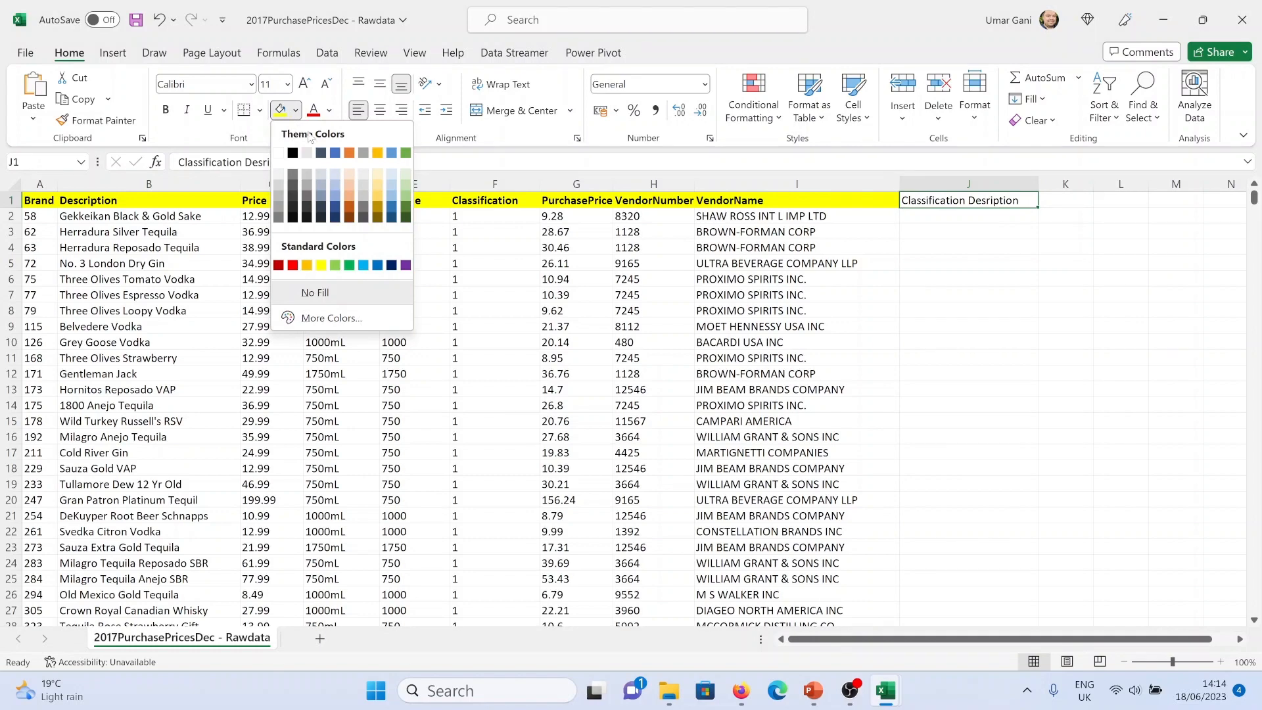
{"action": "left_click", "coordinate": [391, 153]}
{"action": "key", "text": "Return"}
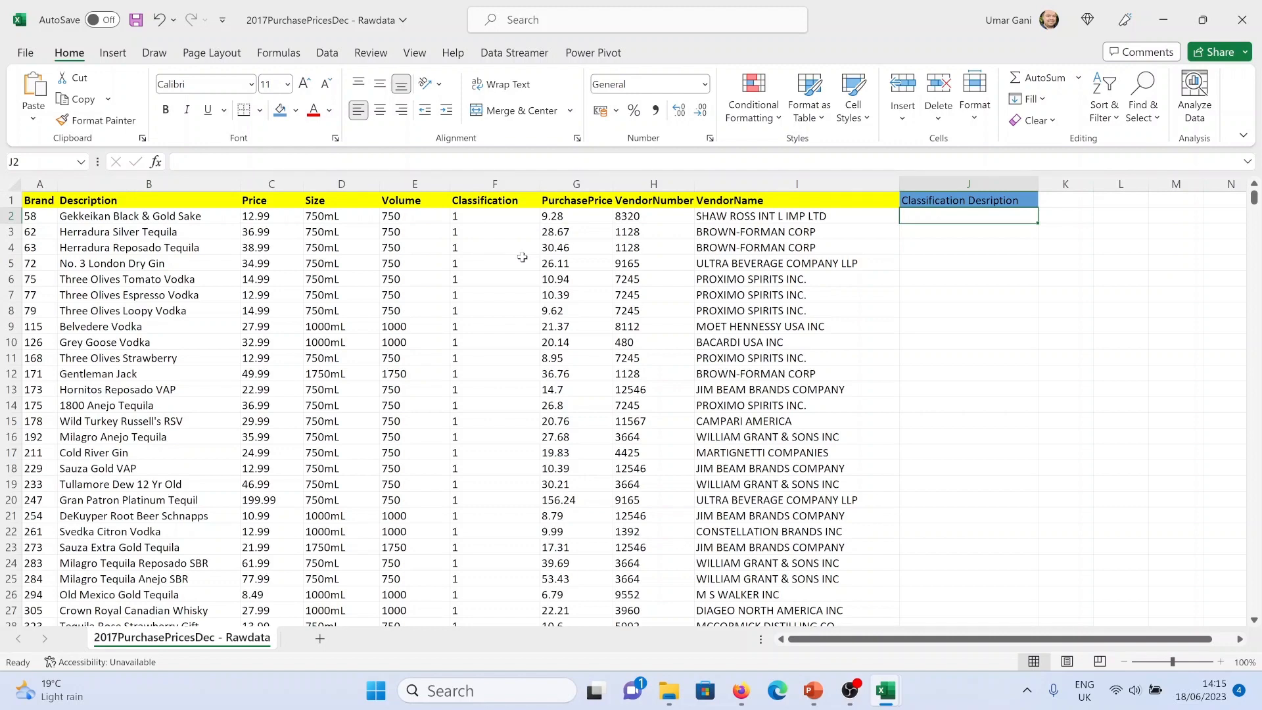
In J2, enter =VLOOKUP(F2,[Classification.xlsx]Classification!$A$1:$B$3,2,0) to look up the classification description
{"action": "type", "text": "=vlo"}
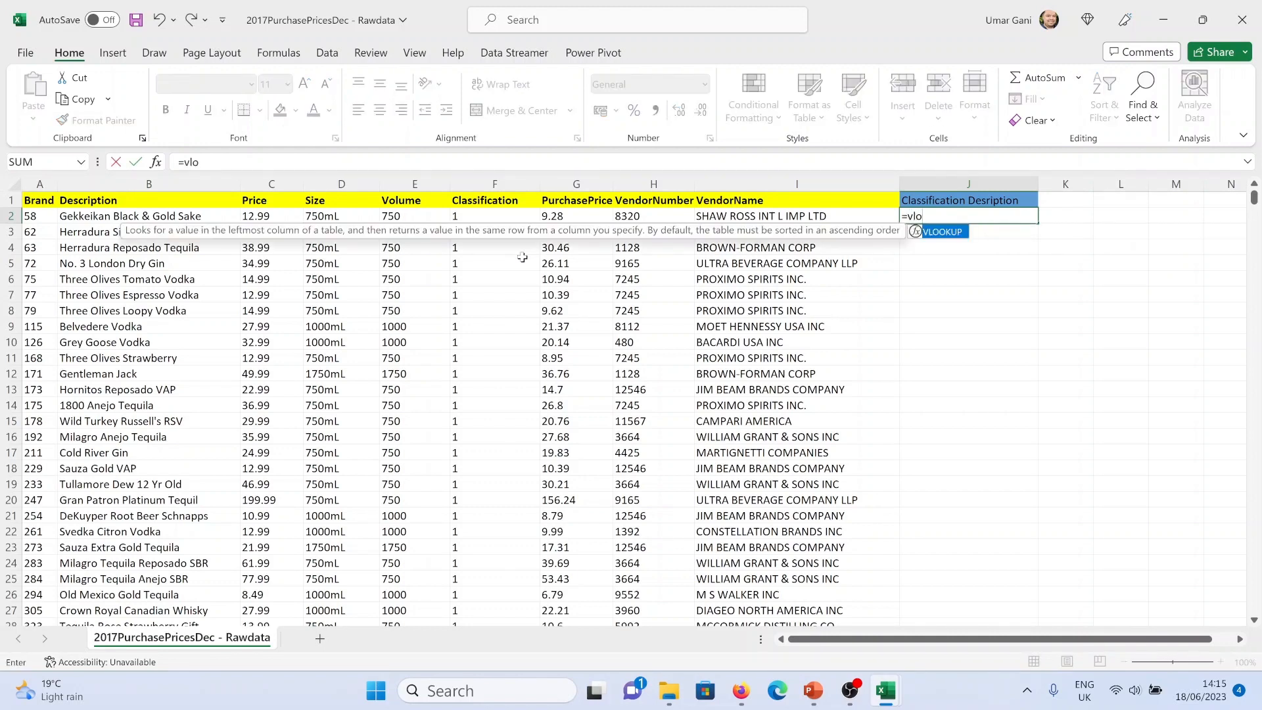
{"action": "type", "text": "okup("}
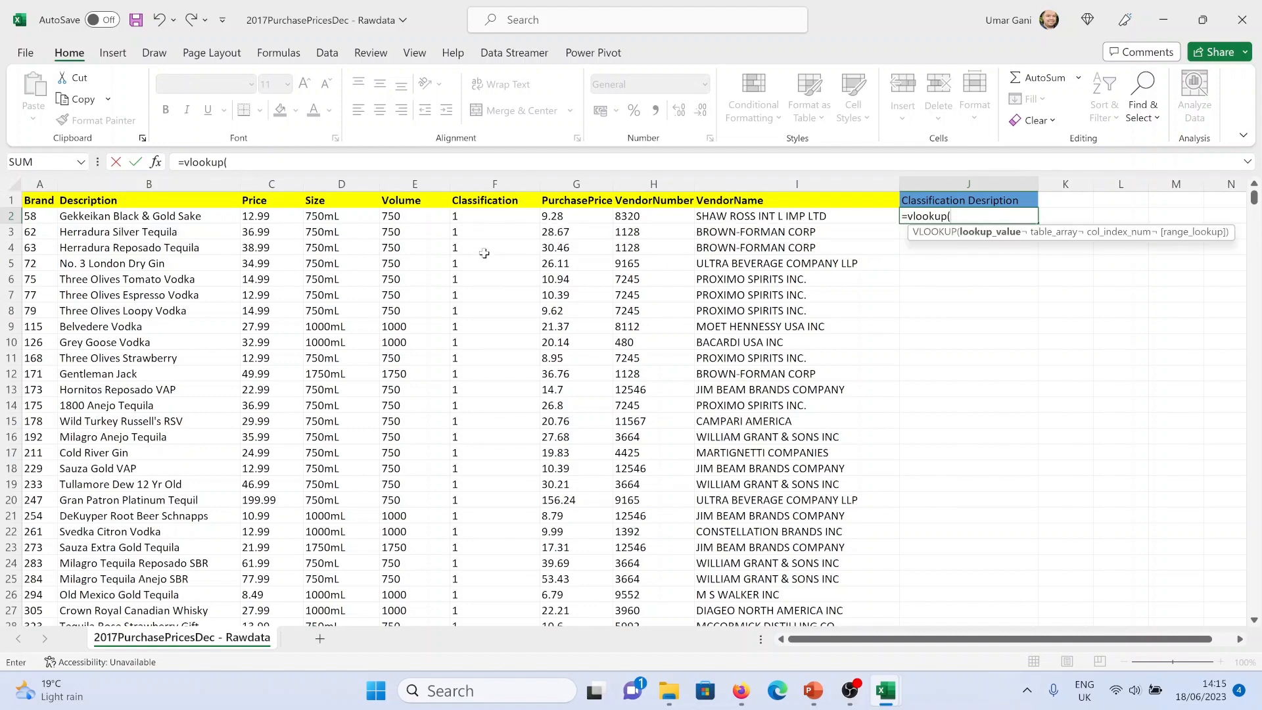
{"action": "left_click", "coordinate": [470, 216]}
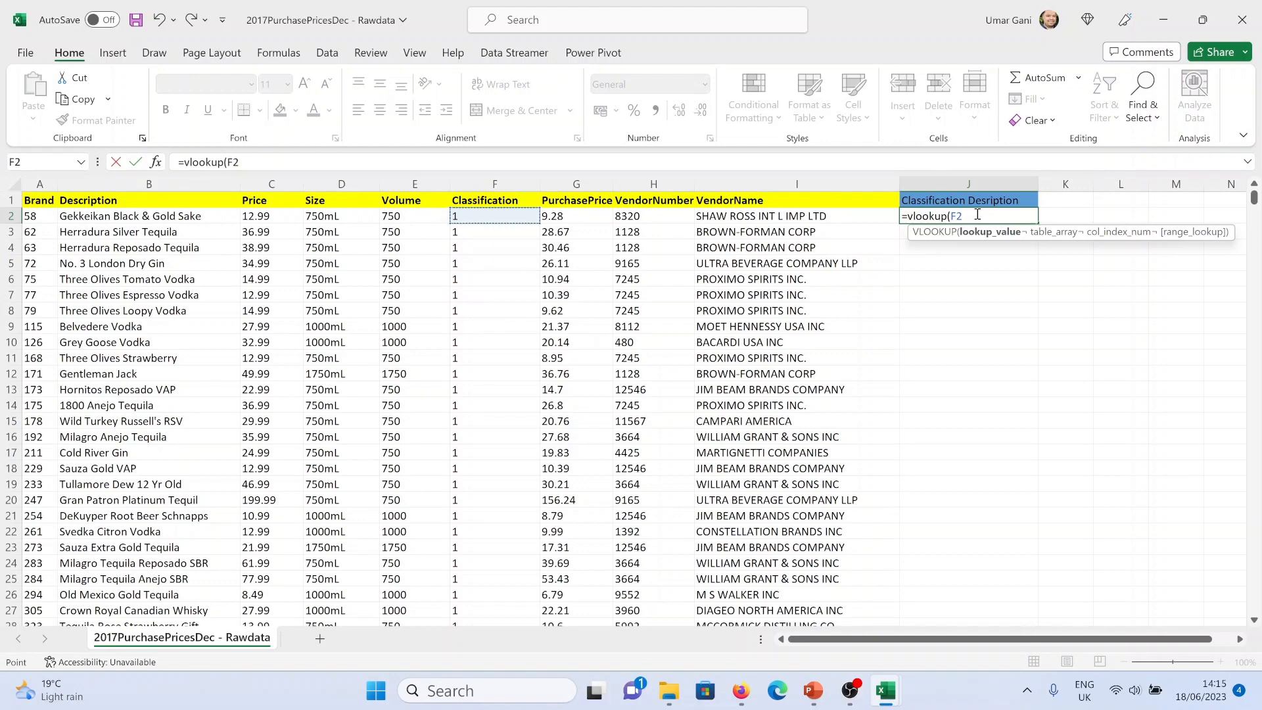
{"action": "type", "text": ","}
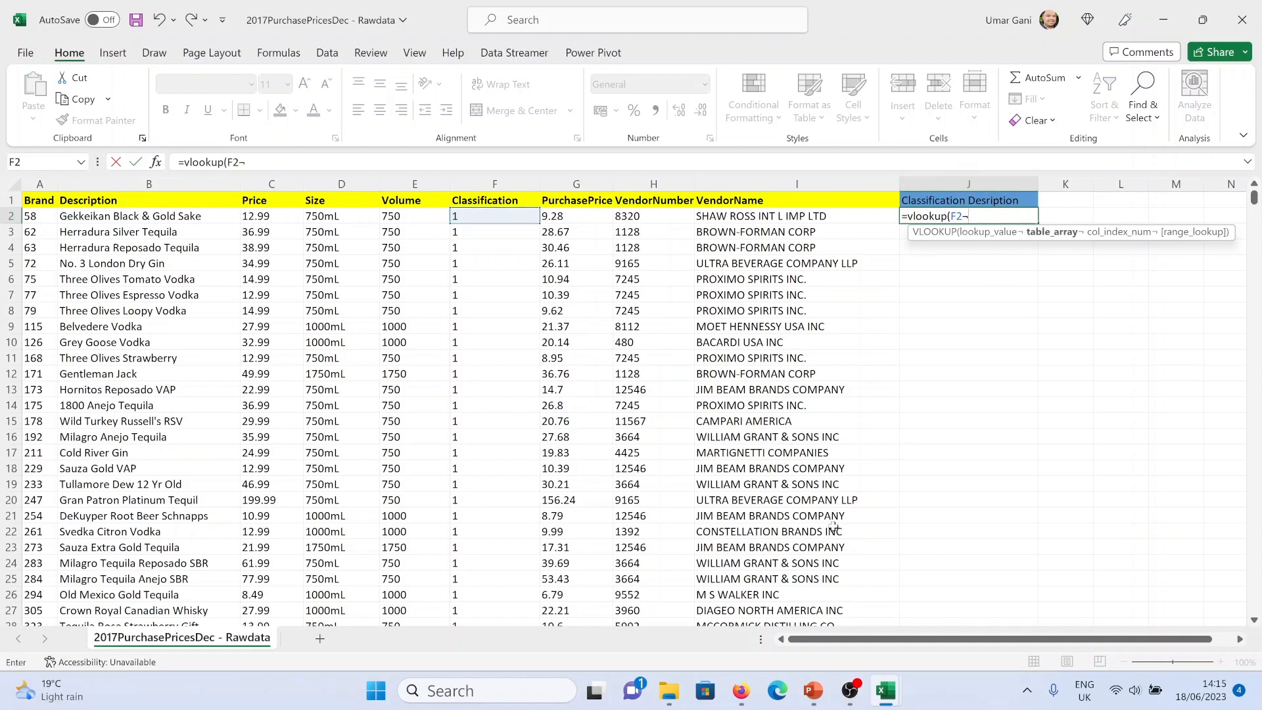
{"action": "mouse_move", "coordinate": [888, 690]}
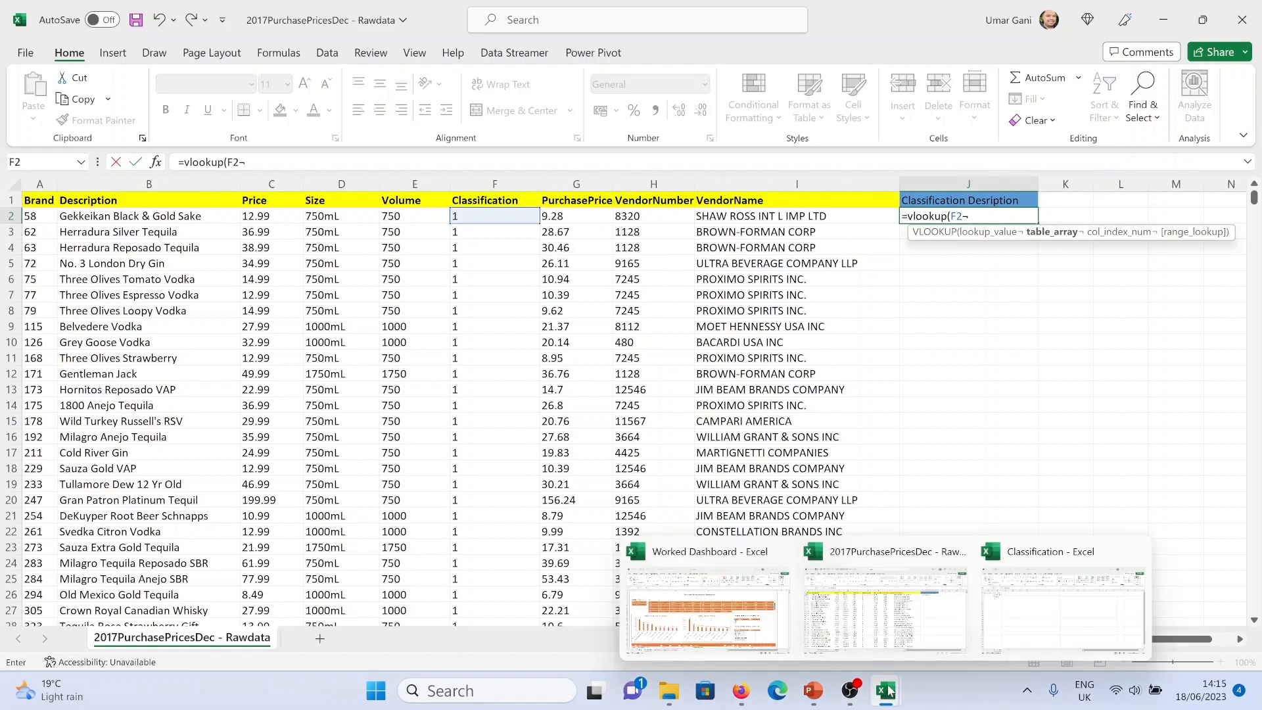
{"action": "left_click", "coordinate": [1035, 628]}
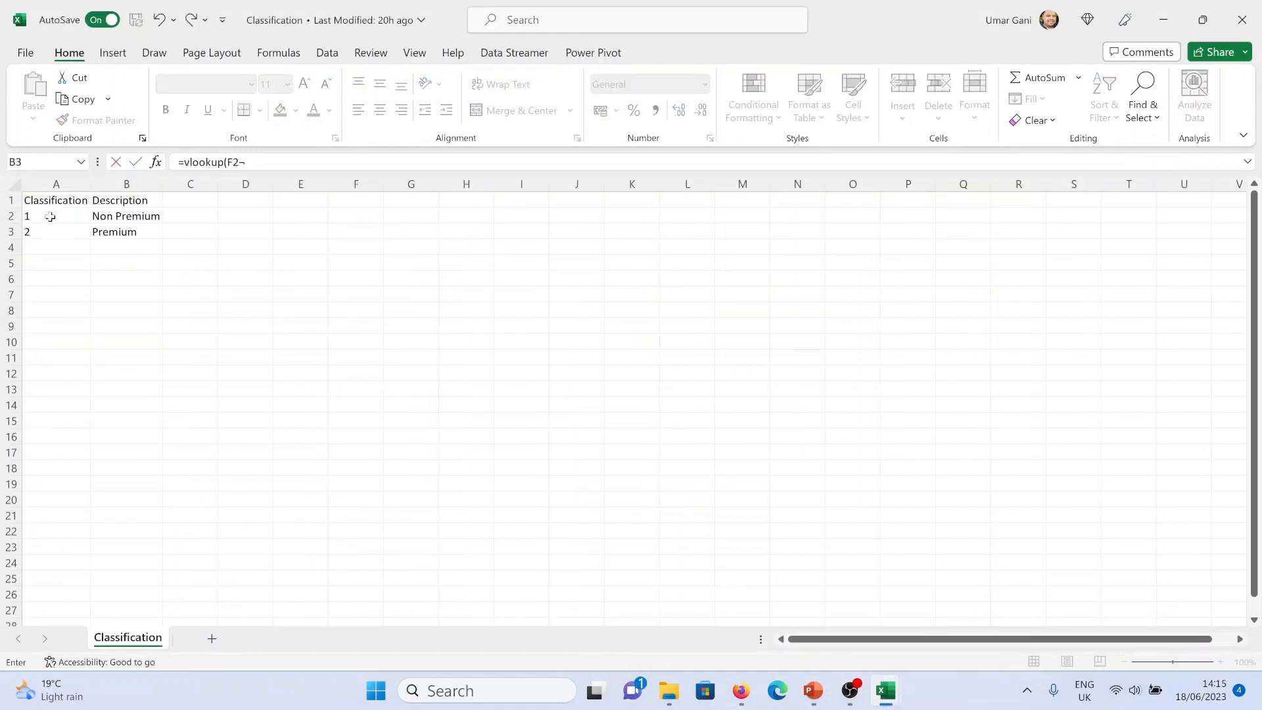
{"action": "left_click_drag", "start_coordinate": [63, 199], "coordinate": [122, 235]}
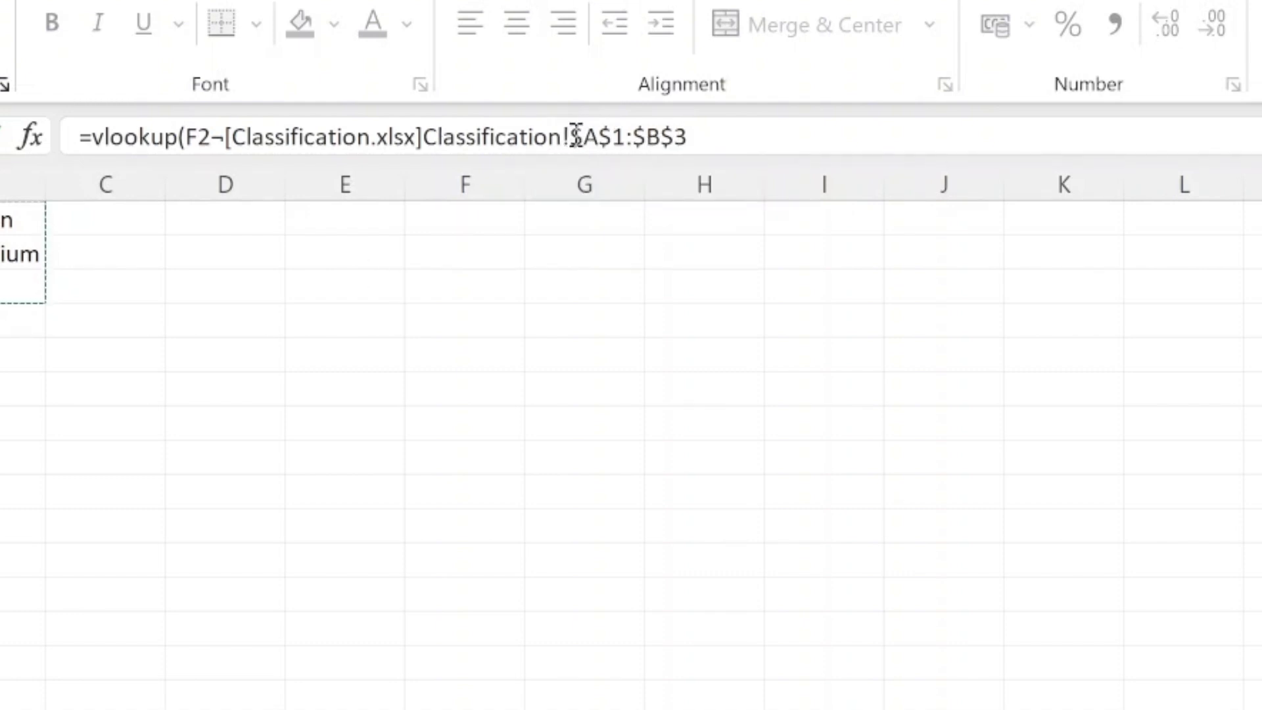
{"action": "left_click", "coordinate": [727, 135]}
{"action": "type", "text": ","}
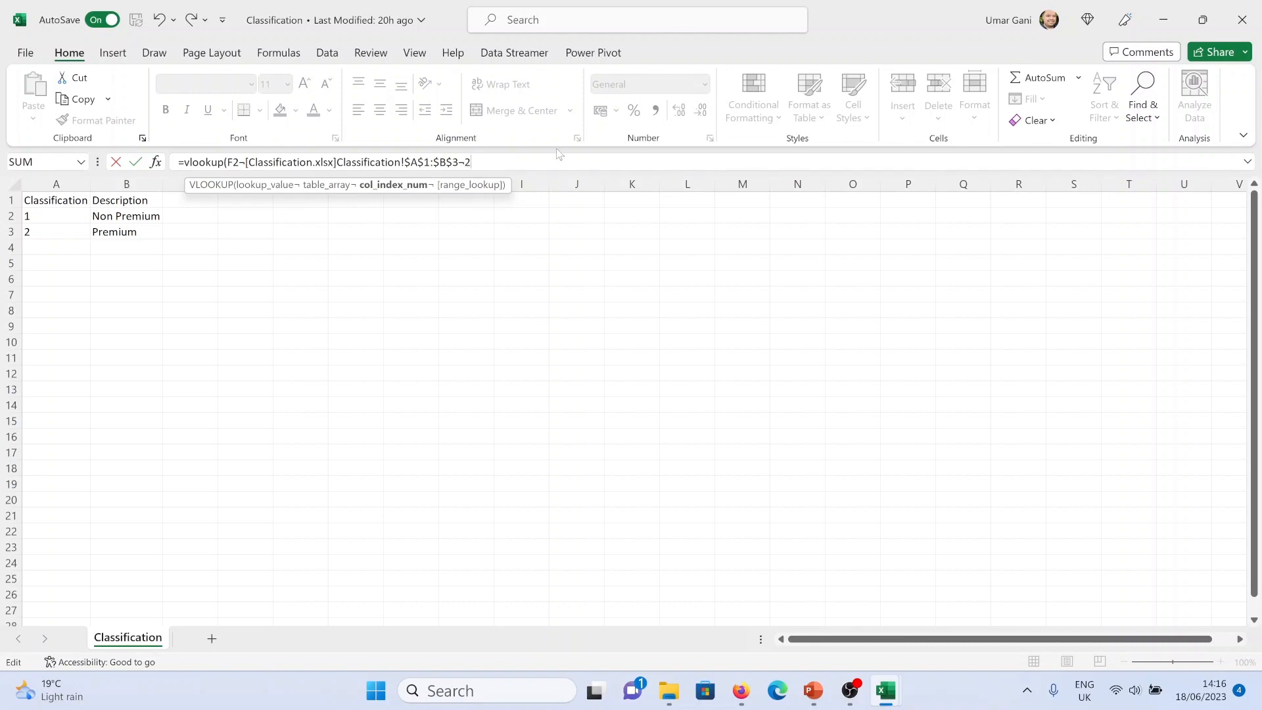
{"action": "type", "text": ","}
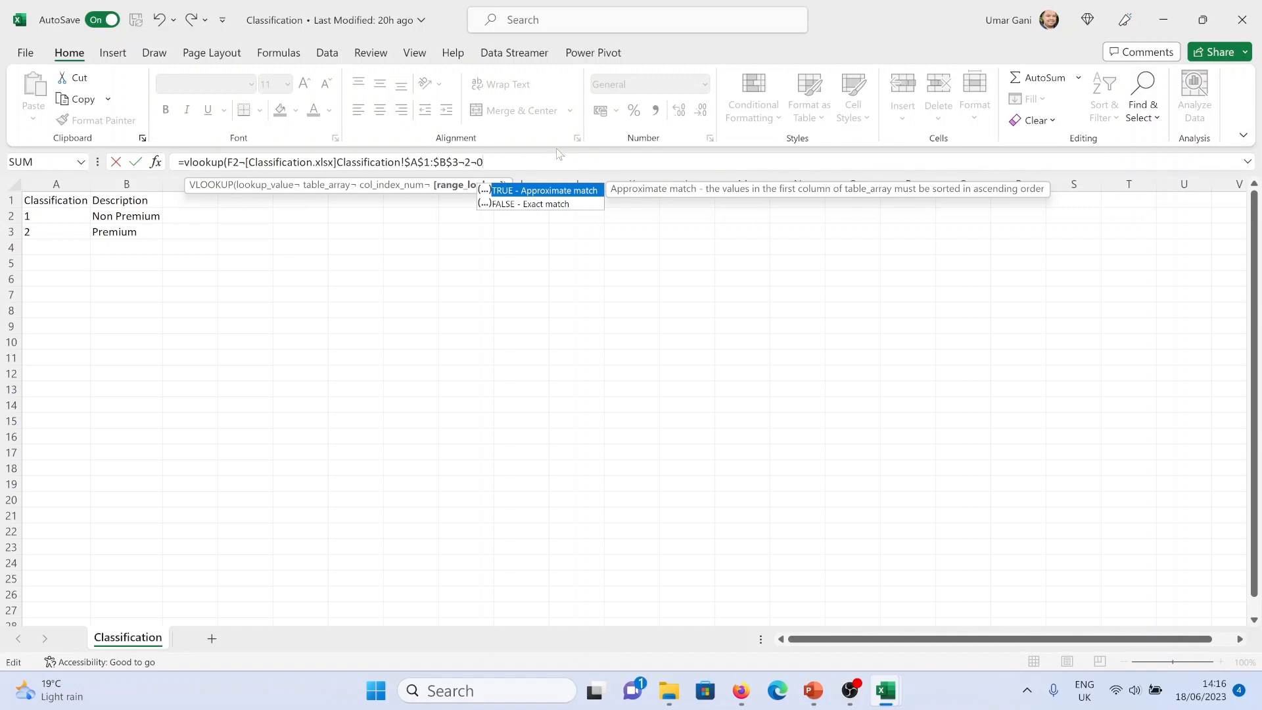
{"action": "type", "text": "0)"}
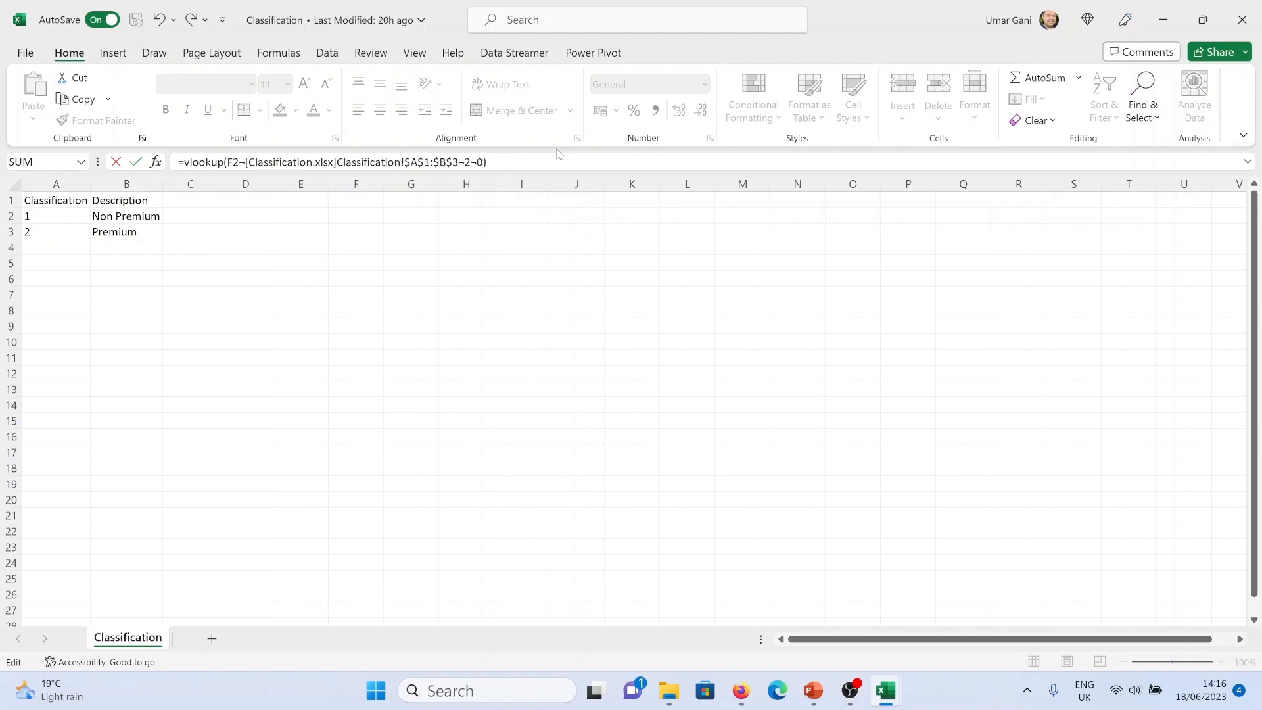
{"action": "key", "text": "Return"}
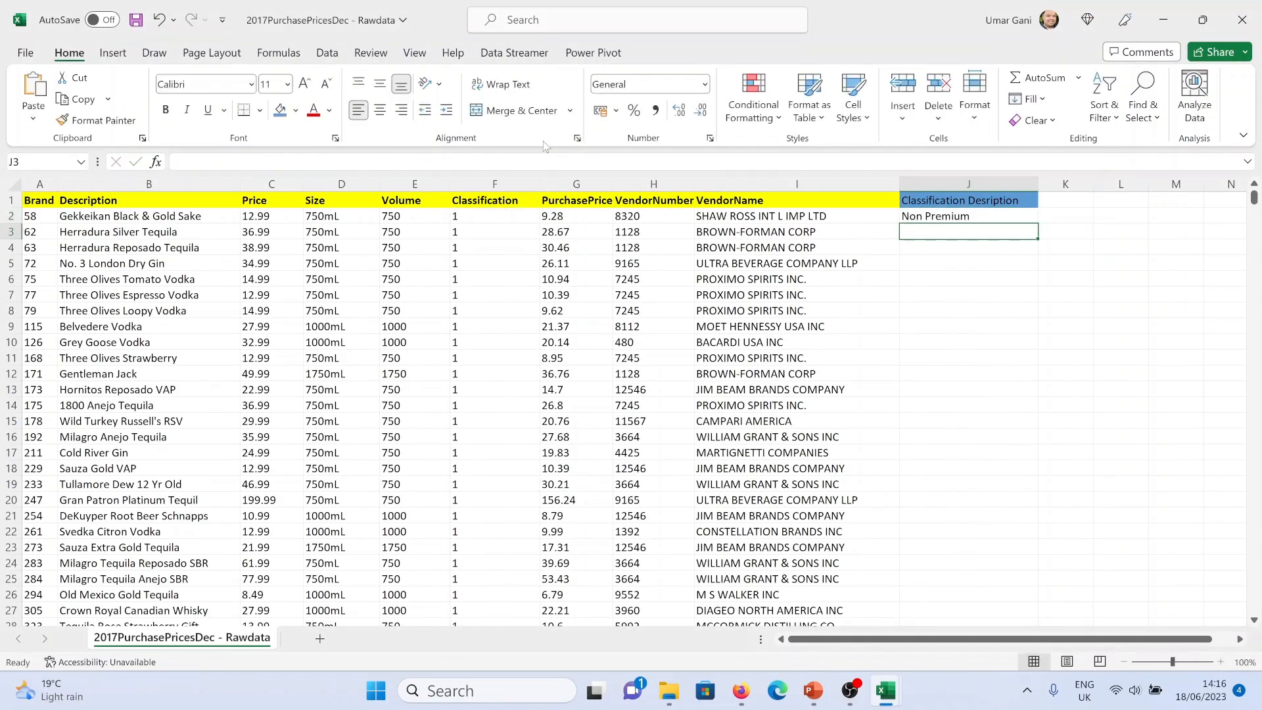
Fill the VLOOKUP formula down column J to the last data row
{"action": "left_click", "coordinate": [954, 217]}
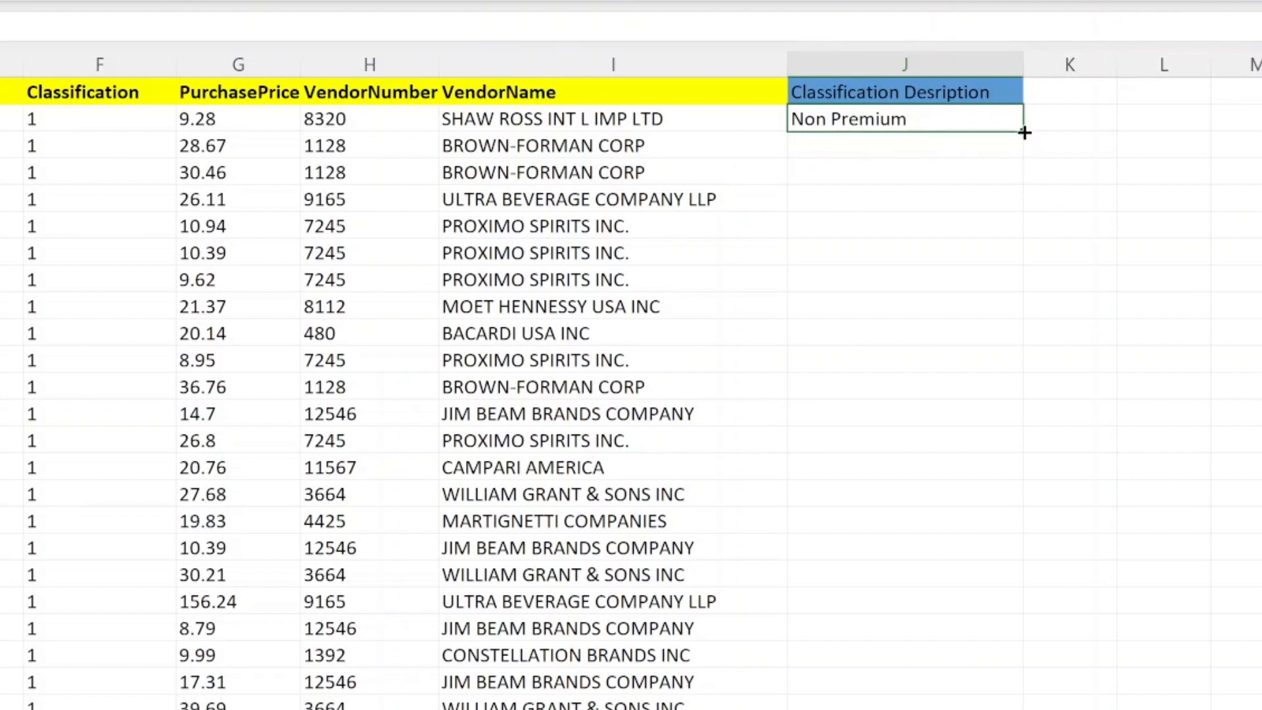
{"action": "double_click", "coordinate": [1024, 133]}
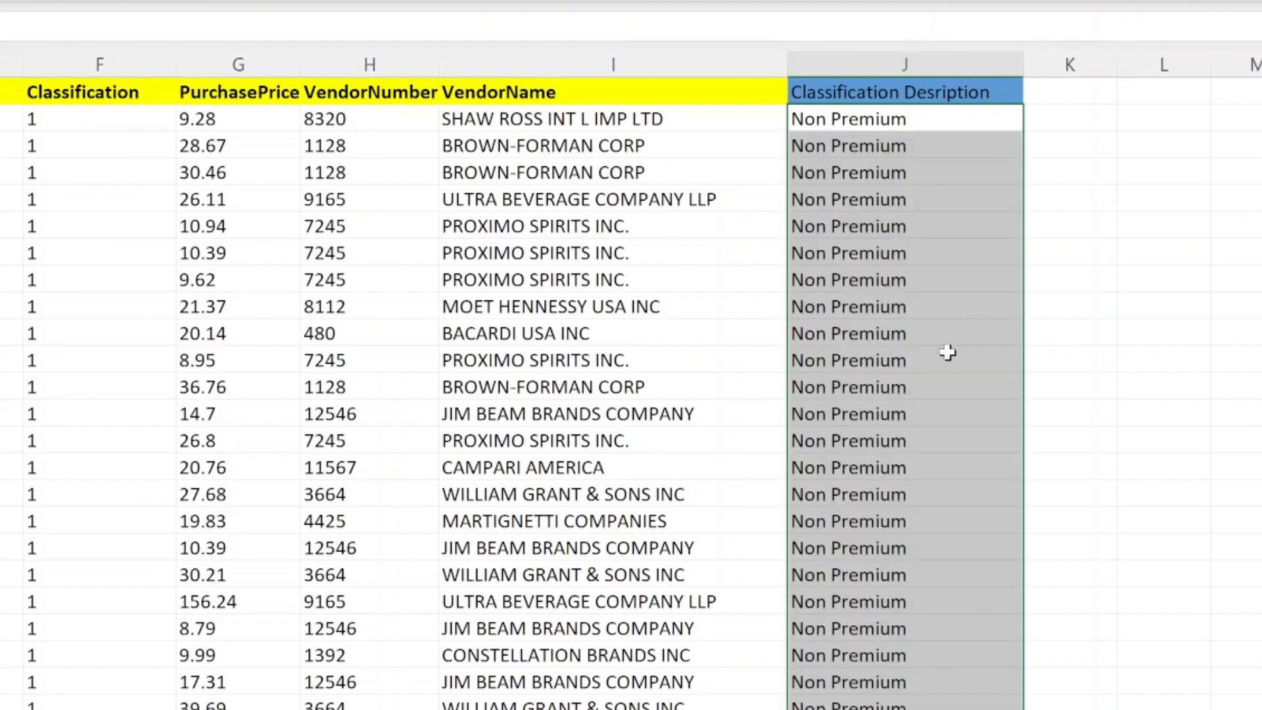
{"action": "left_click", "coordinate": [964, 380]}
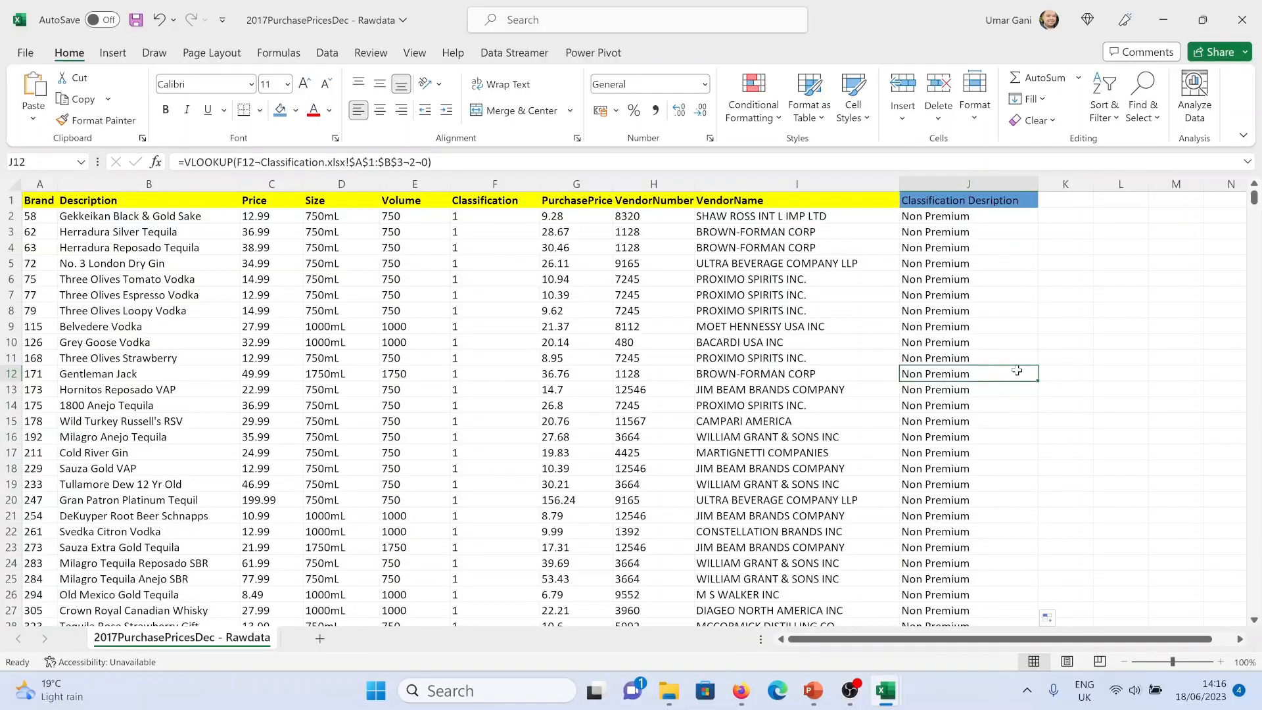
{"action": "key", "text": "ctrl+Down"}
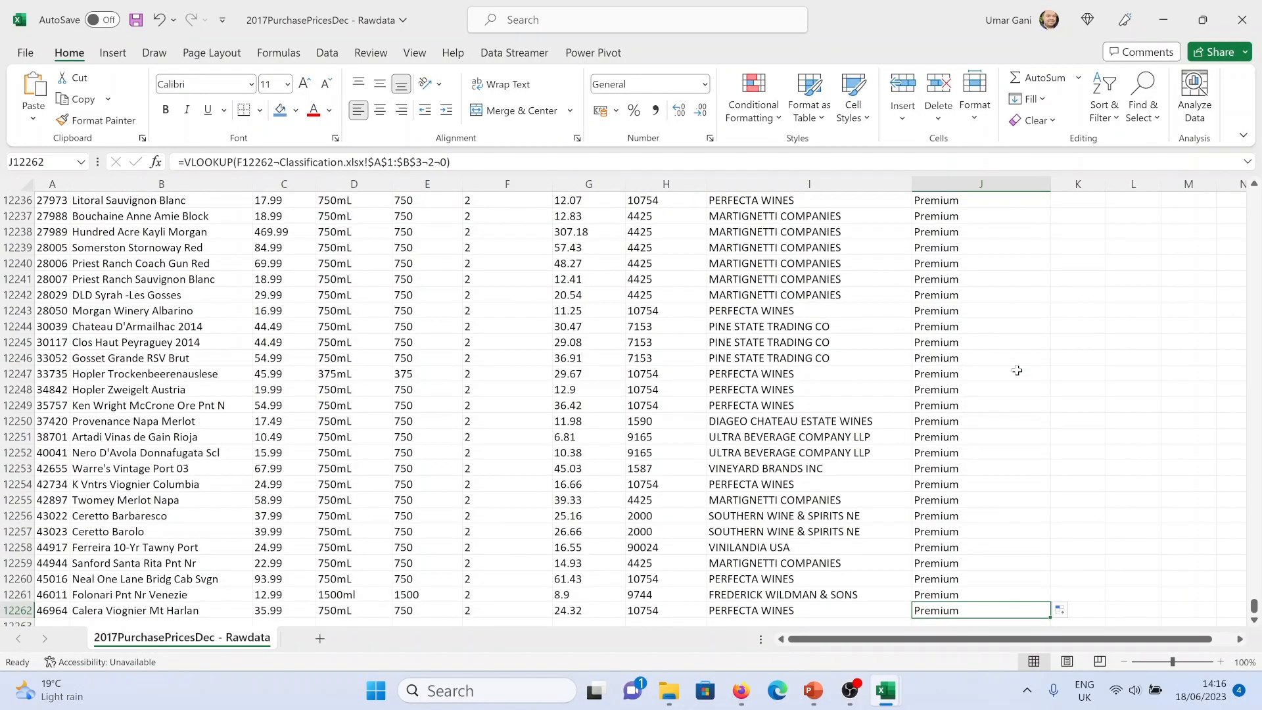
{"action": "key", "text": "ctrl+Up"}
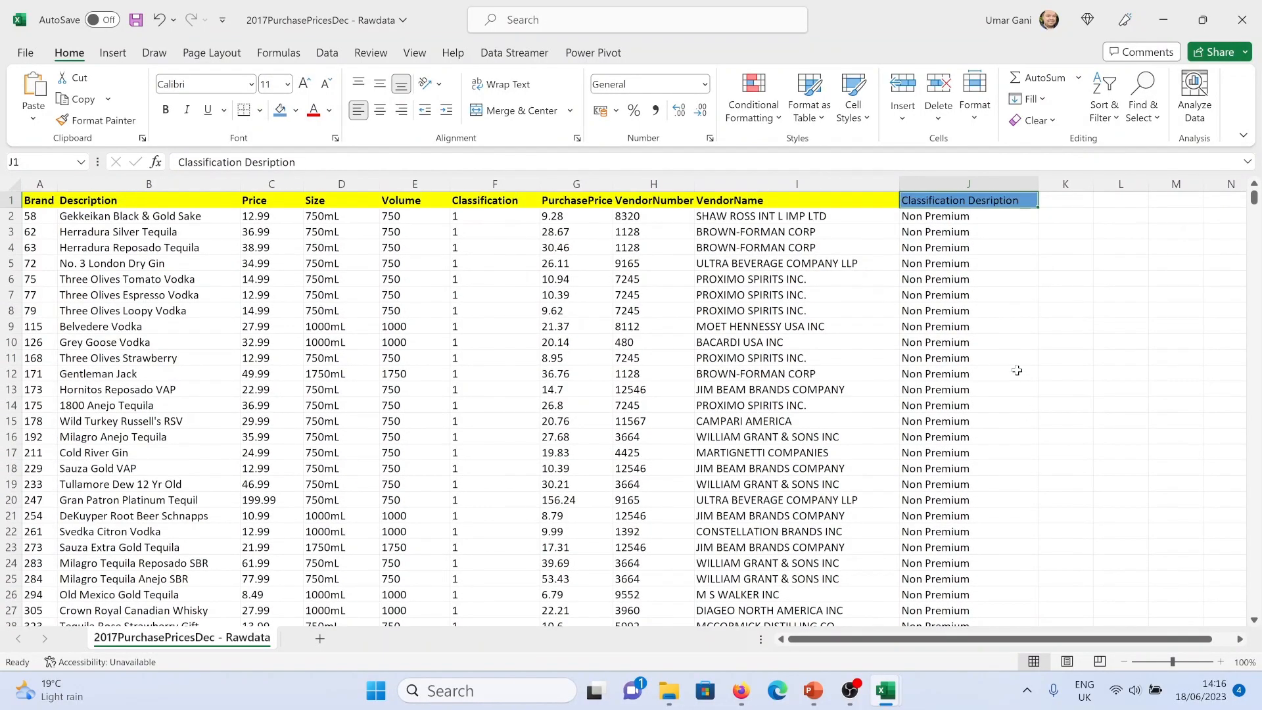
{"action": "key", "text": "Down"}
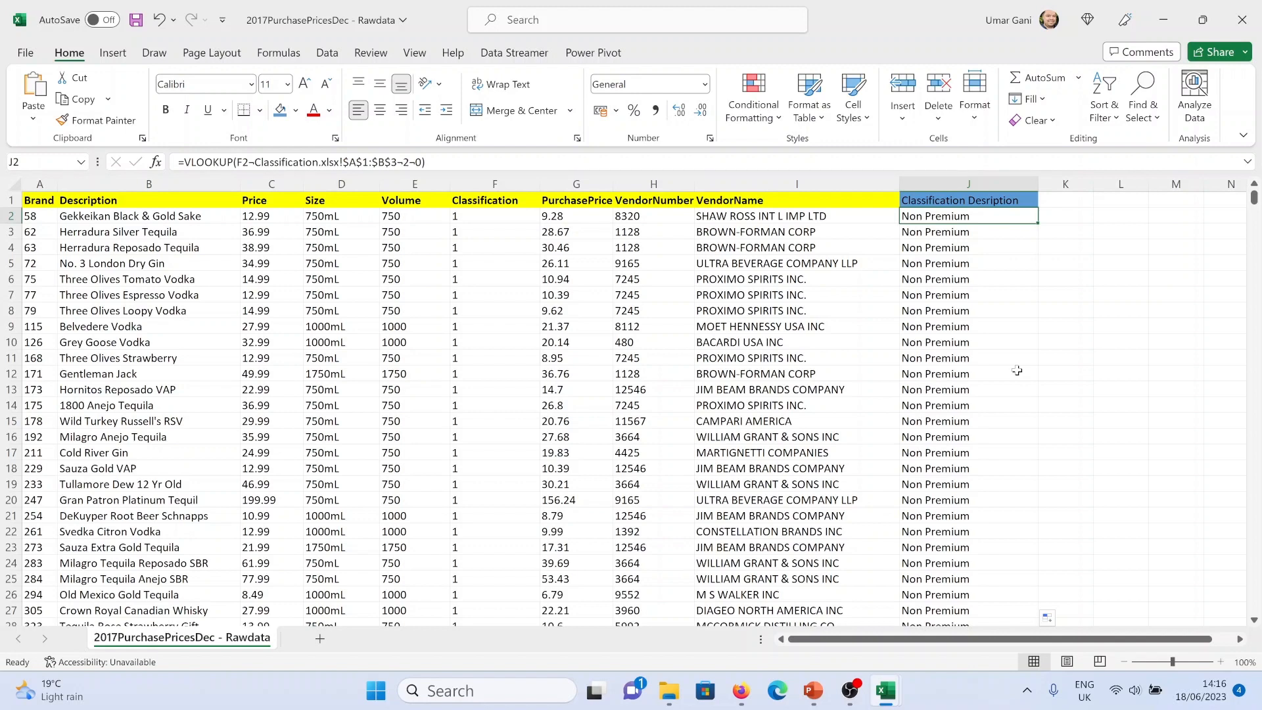
Copy the J2 to J12262 results and paste them back as values only
{"action": "key", "text": "ctrl+shift+Down"}
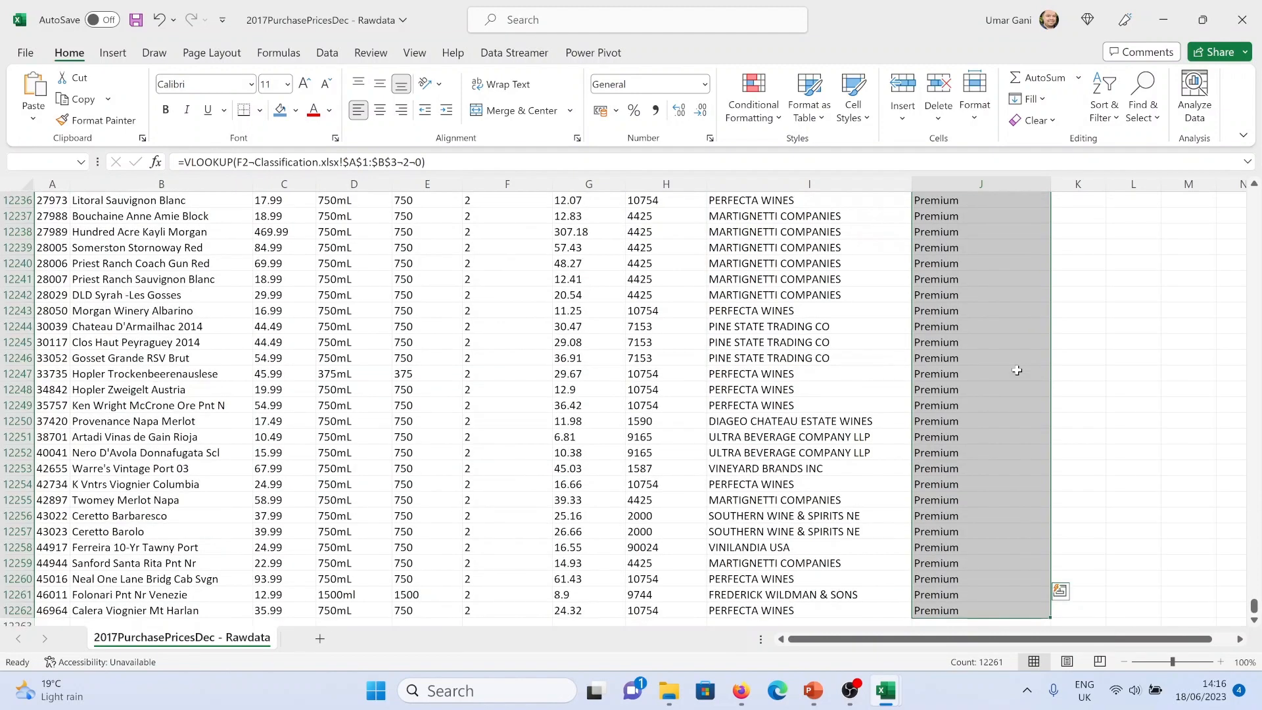
{"action": "key", "text": "ctrl+c"}
{"action": "key", "text": "ctrl+Up"}
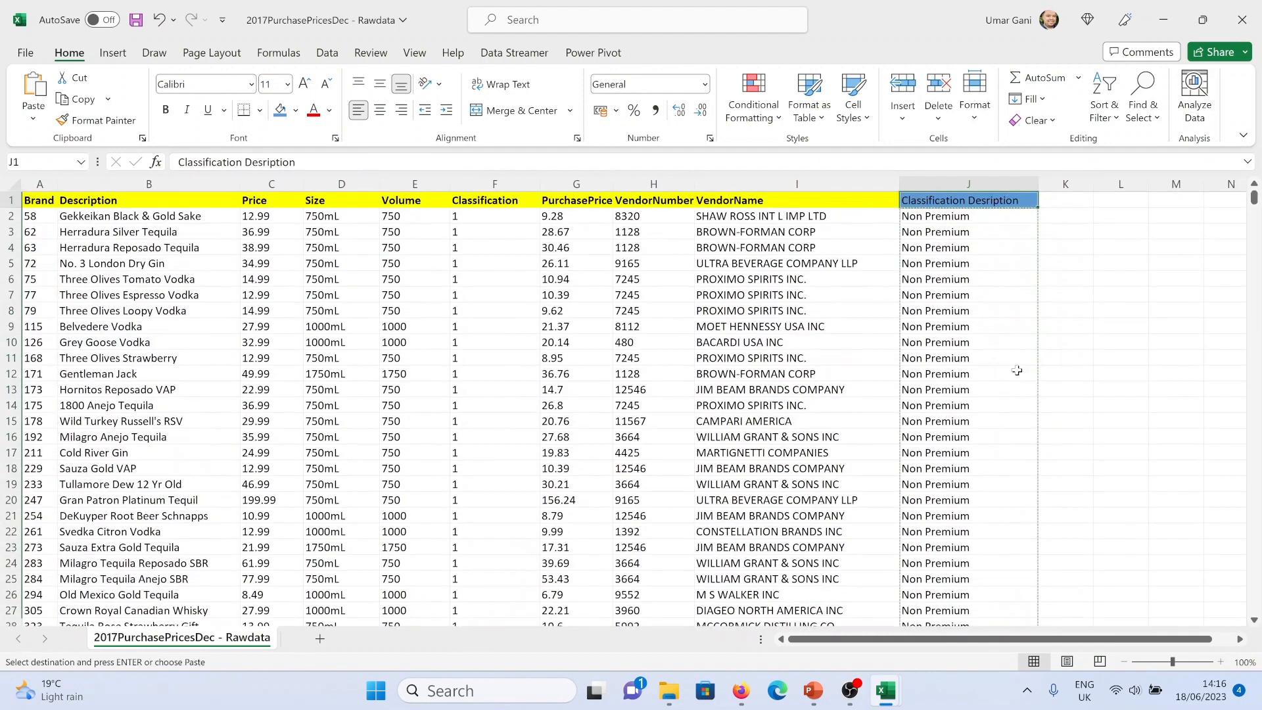
{"action": "right_click", "coordinate": [916, 218]}
{"action": "left_click", "coordinate": [980, 254]}
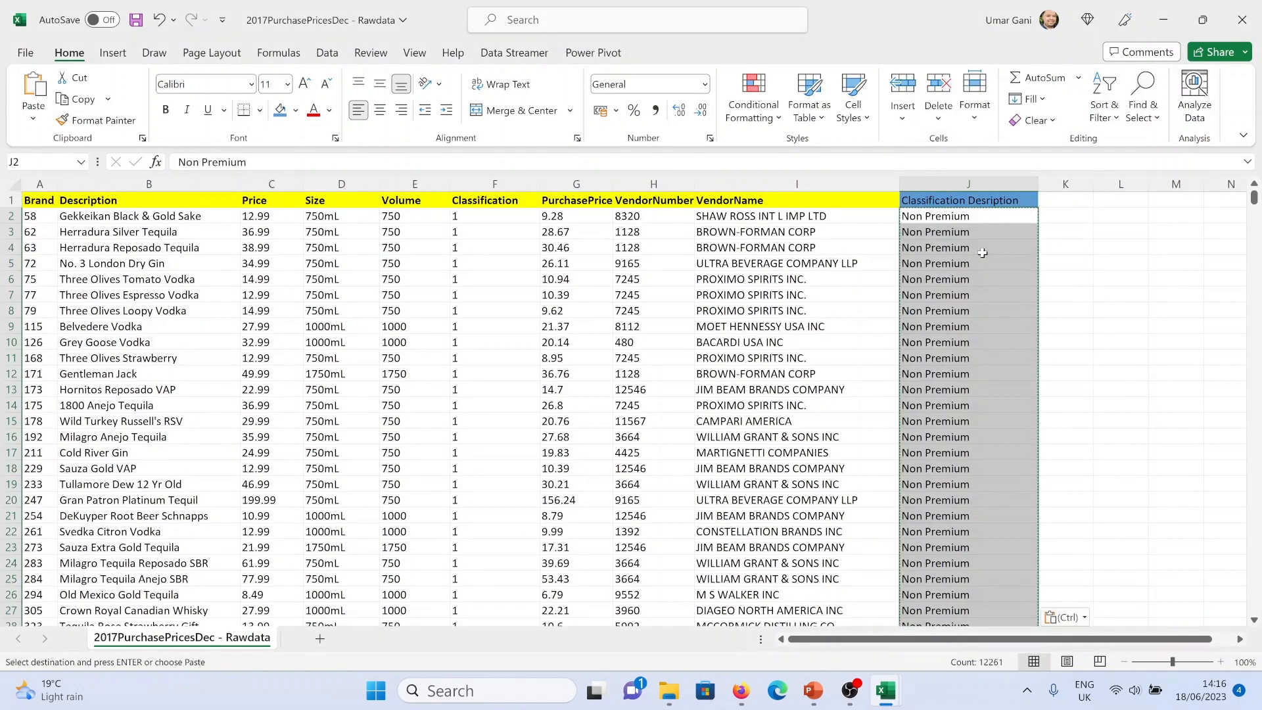
{"action": "left_click", "coordinate": [971, 233]}
{"action": "key", "text": "Escape"}
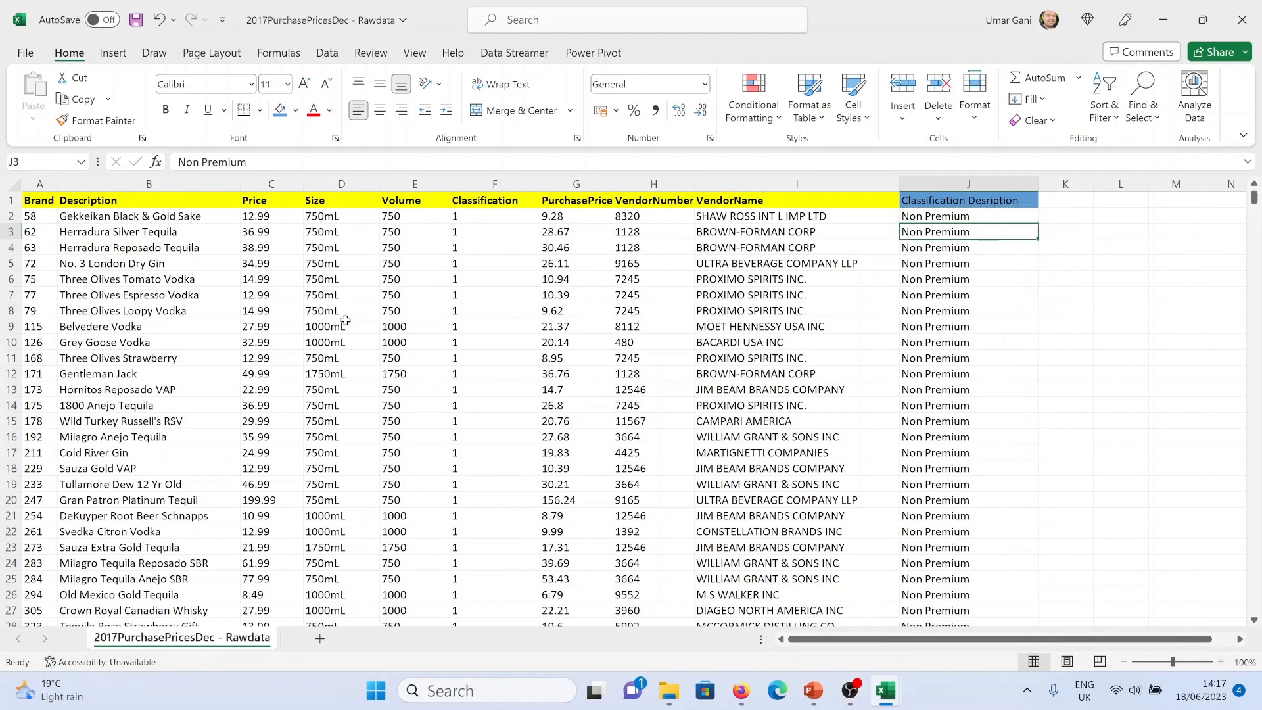
Switch to the Classification workbook and close it
{"action": "mouse_move", "coordinate": [886, 690]}
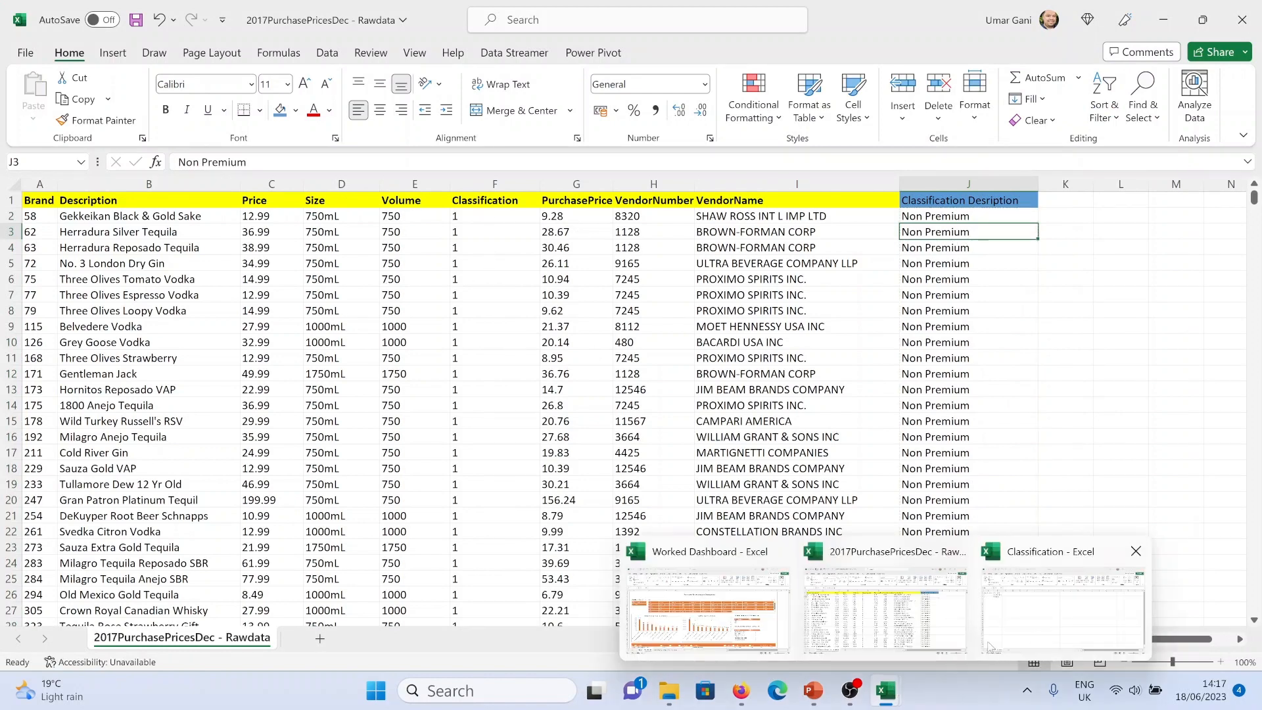
{"action": "left_click", "coordinate": [1072, 592]}
{"action": "left_click", "coordinate": [1242, 19]}
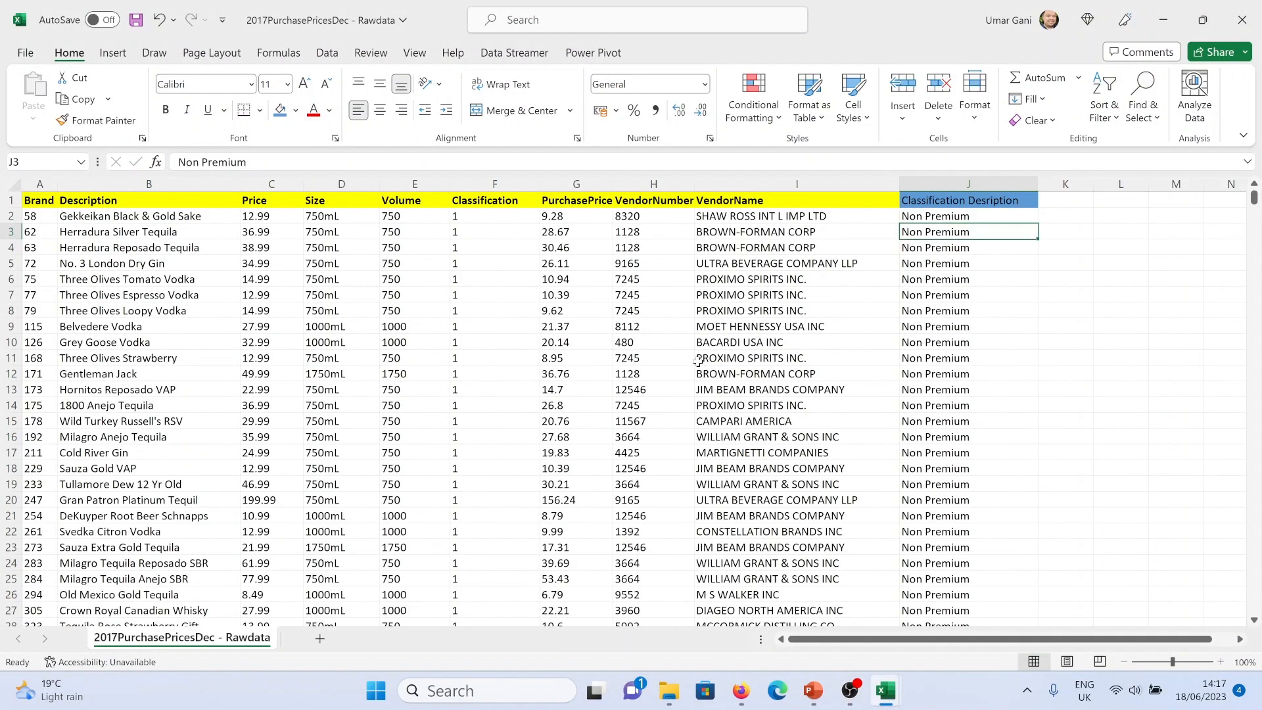
{"action": "left_click", "coordinate": [699, 359]}
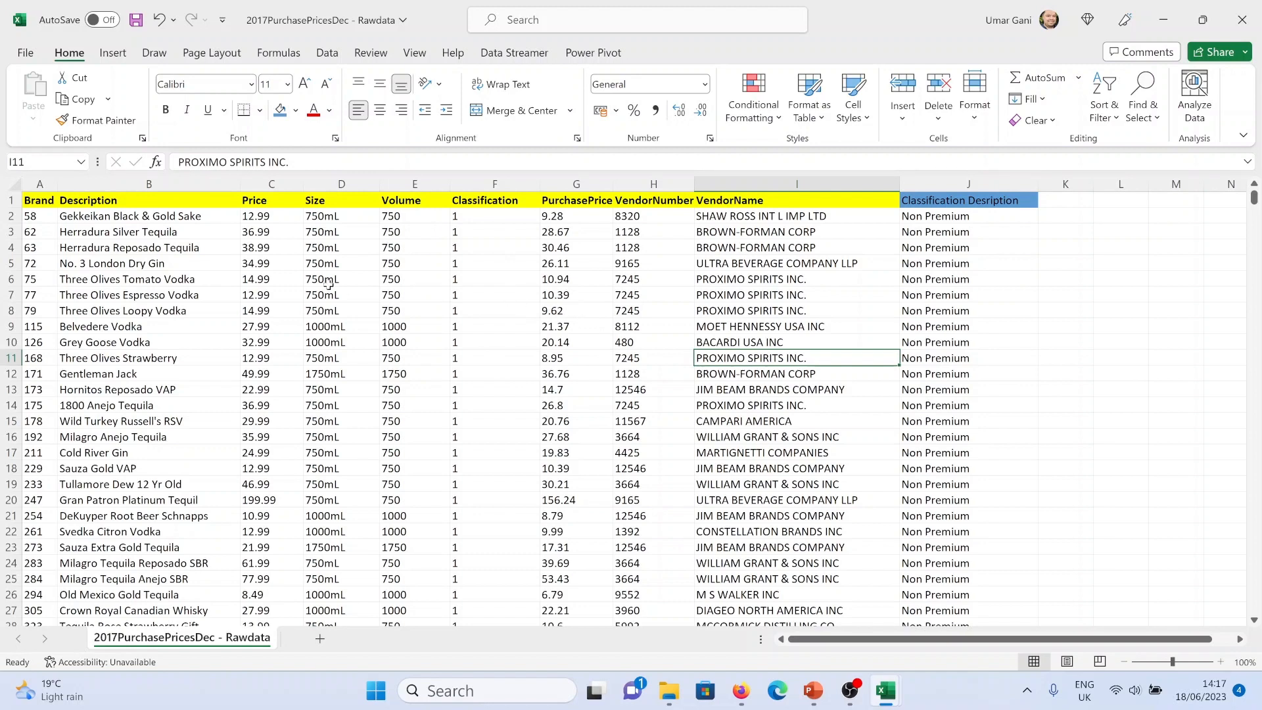
{"action": "left_click", "coordinate": [38, 197]}
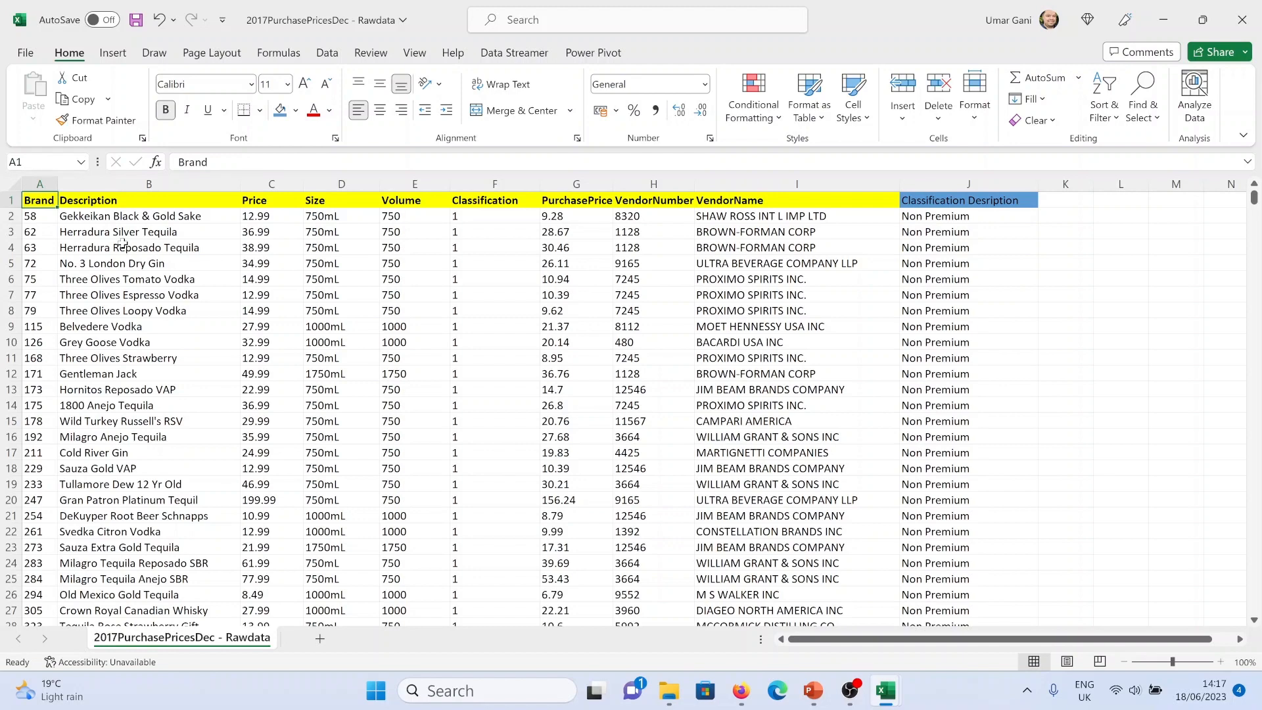
{"action": "key", "text": "ctrl+shift+Right"}
{"action": "key", "text": "ctrl+shift+Down"}
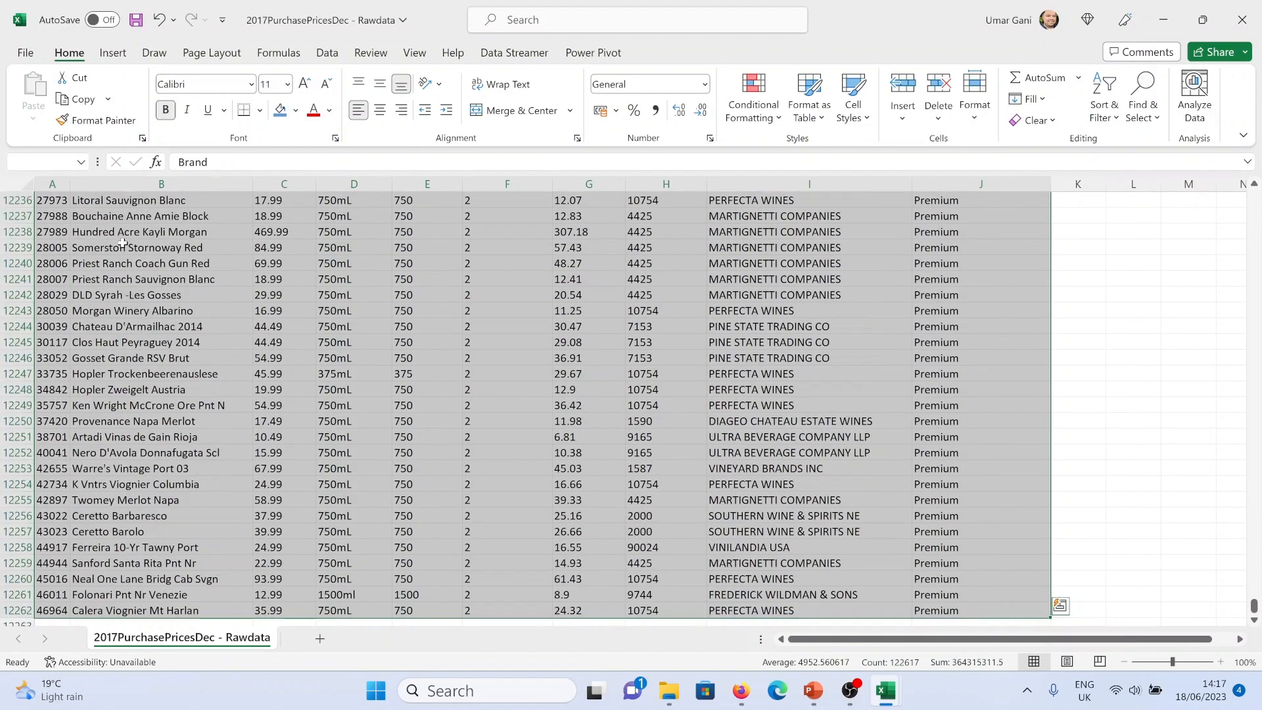
{"action": "left_click", "coordinate": [112, 52]}
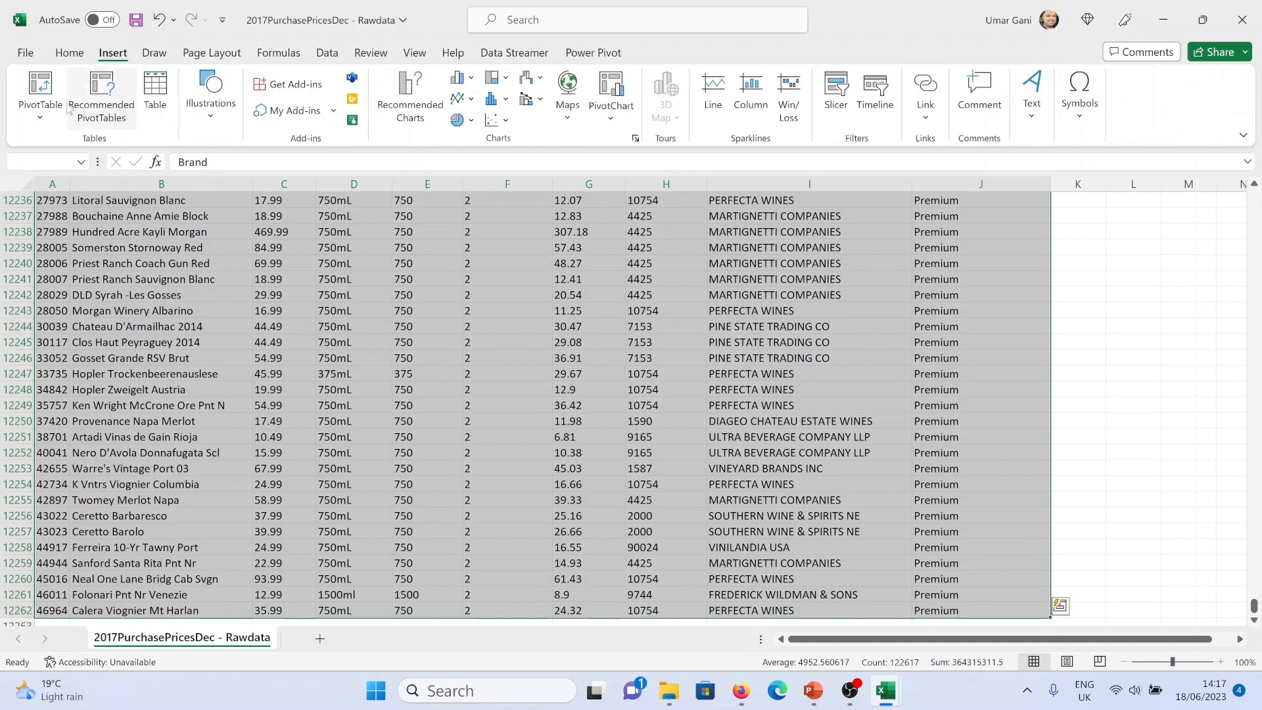
{"action": "left_click", "coordinate": [41, 111]}
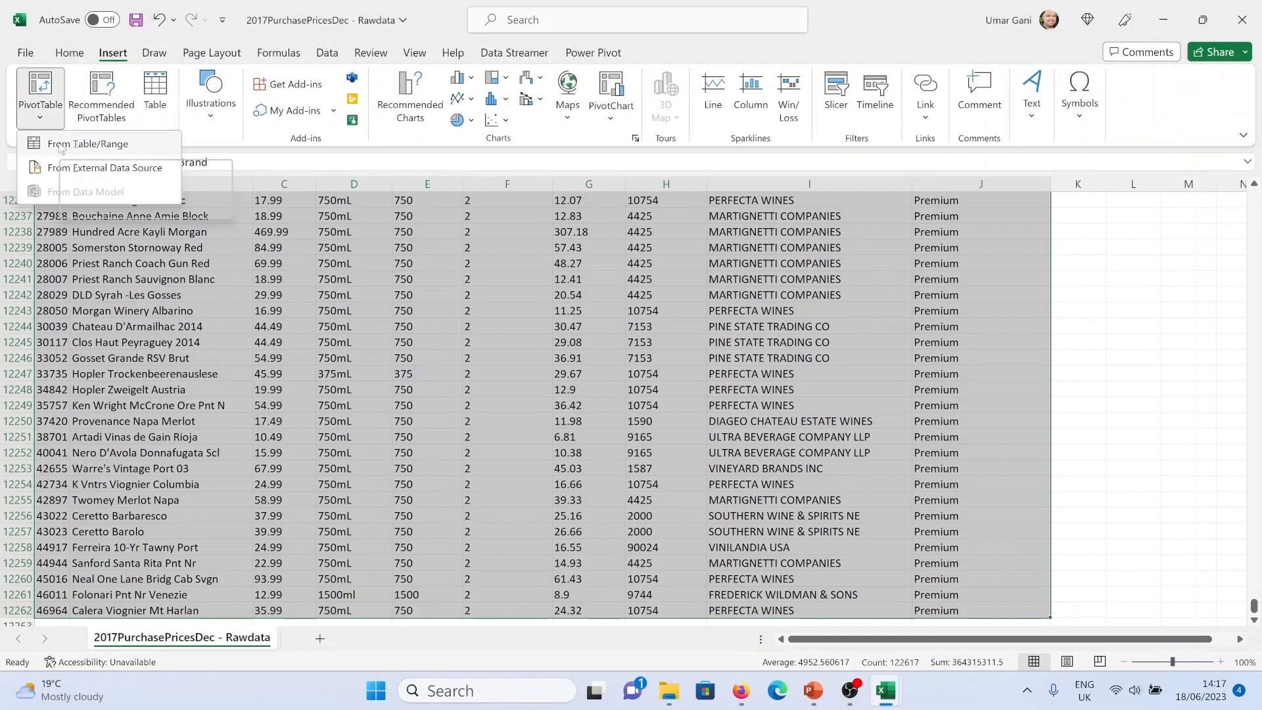
{"action": "left_click", "coordinate": [60, 146]}
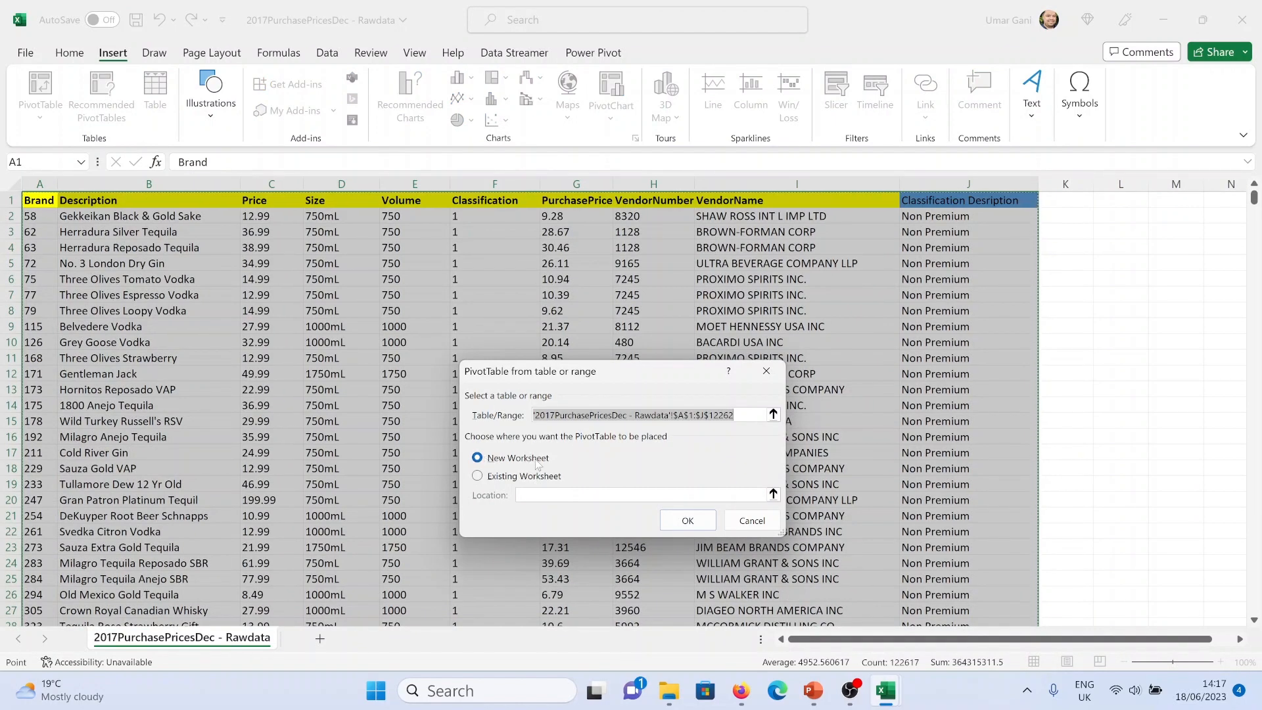
{"action": "left_click", "coordinate": [684, 520]}
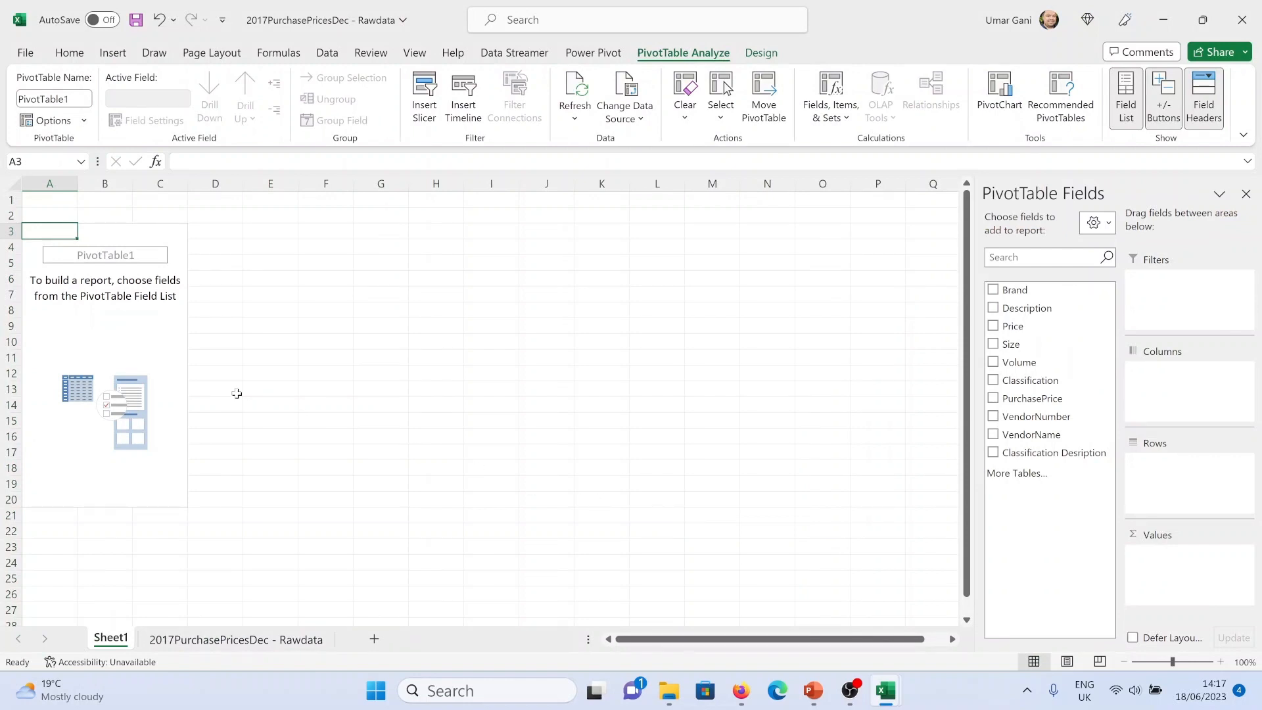
{"action": "right_click", "coordinate": [122, 641]}
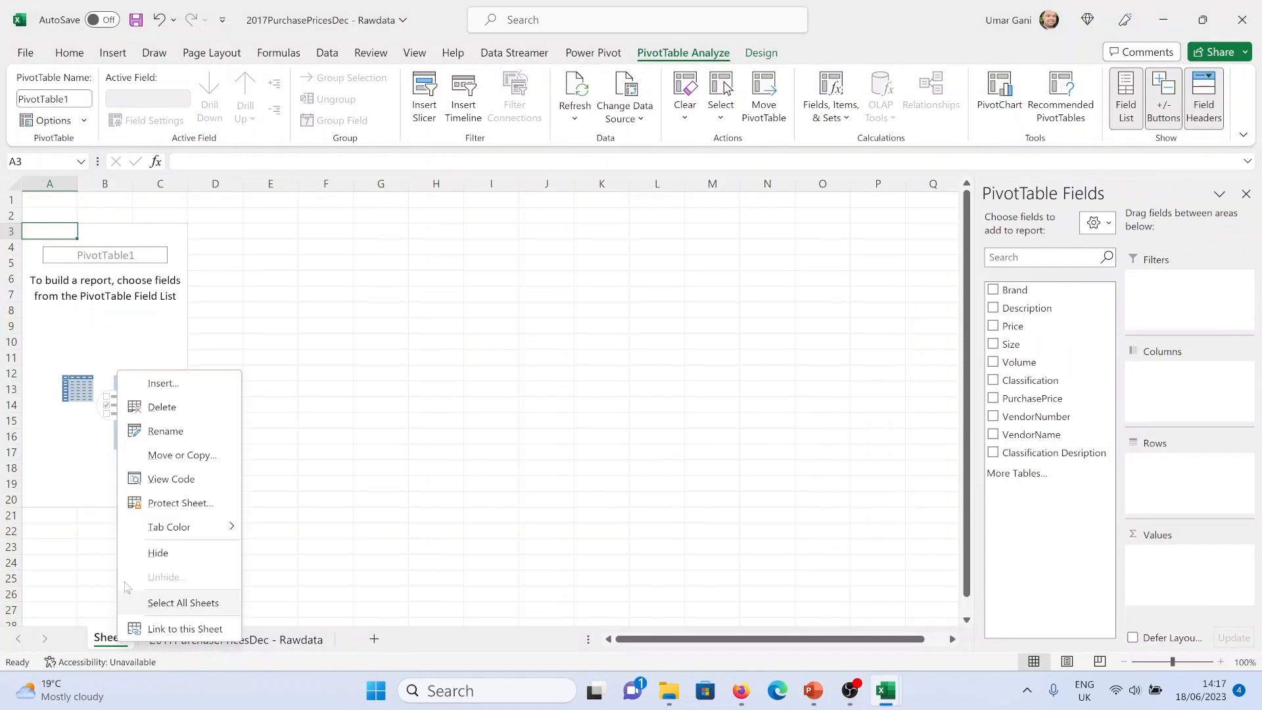
{"action": "left_click", "coordinate": [178, 414]}
{"action": "left_click", "coordinate": [631, 389]}
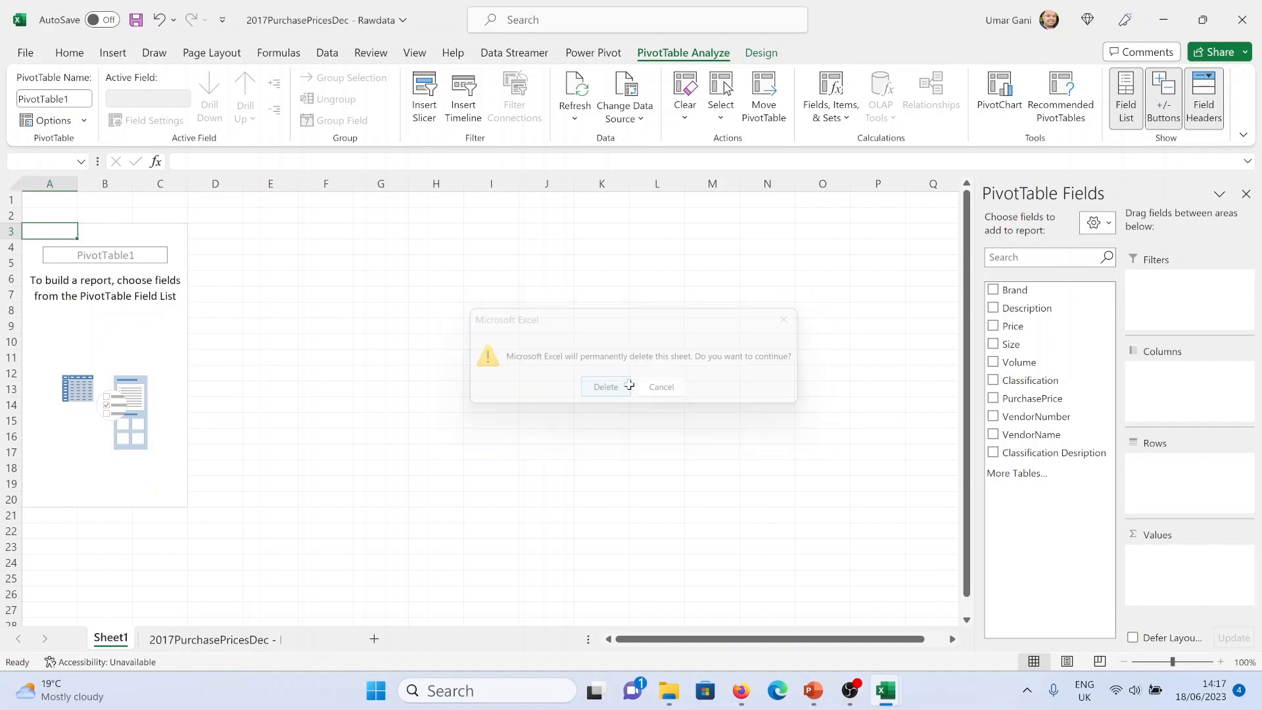
{"action": "left_click", "coordinate": [112, 52]}
{"action": "left_click", "coordinate": [40, 95]}
{"action": "left_click", "coordinate": [57, 144]}
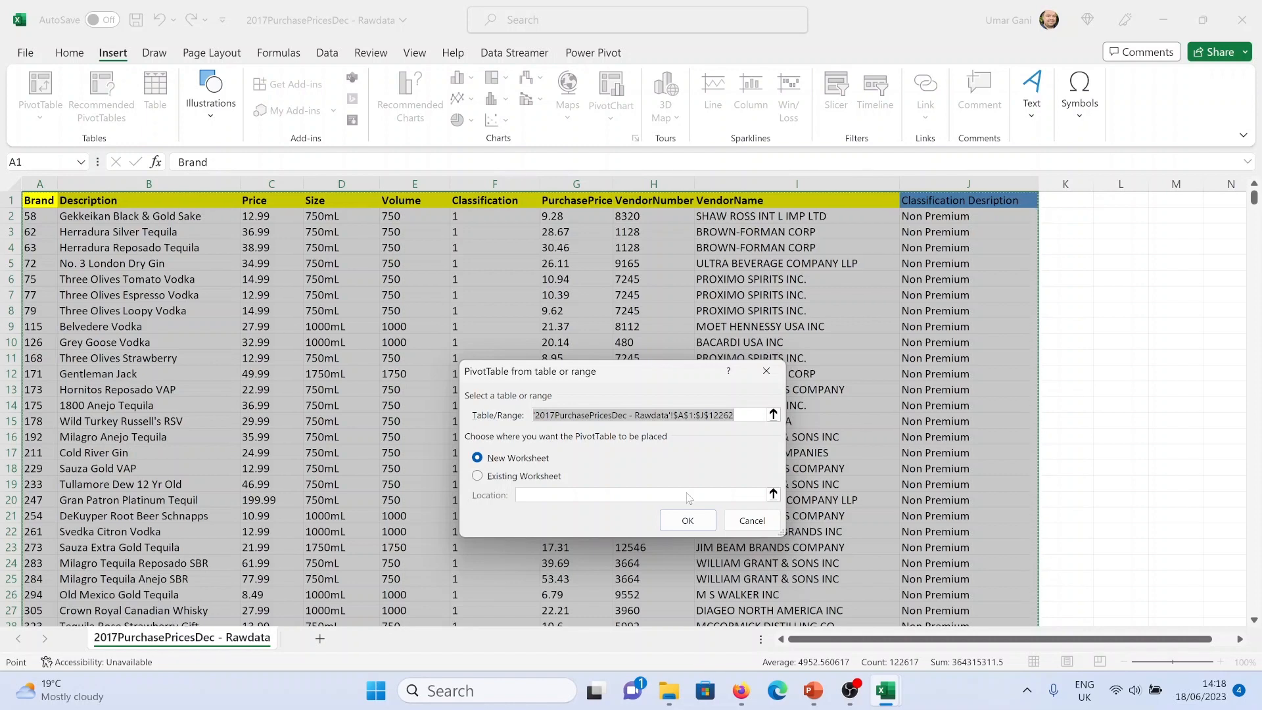
{"action": "left_click", "coordinate": [751, 520]}
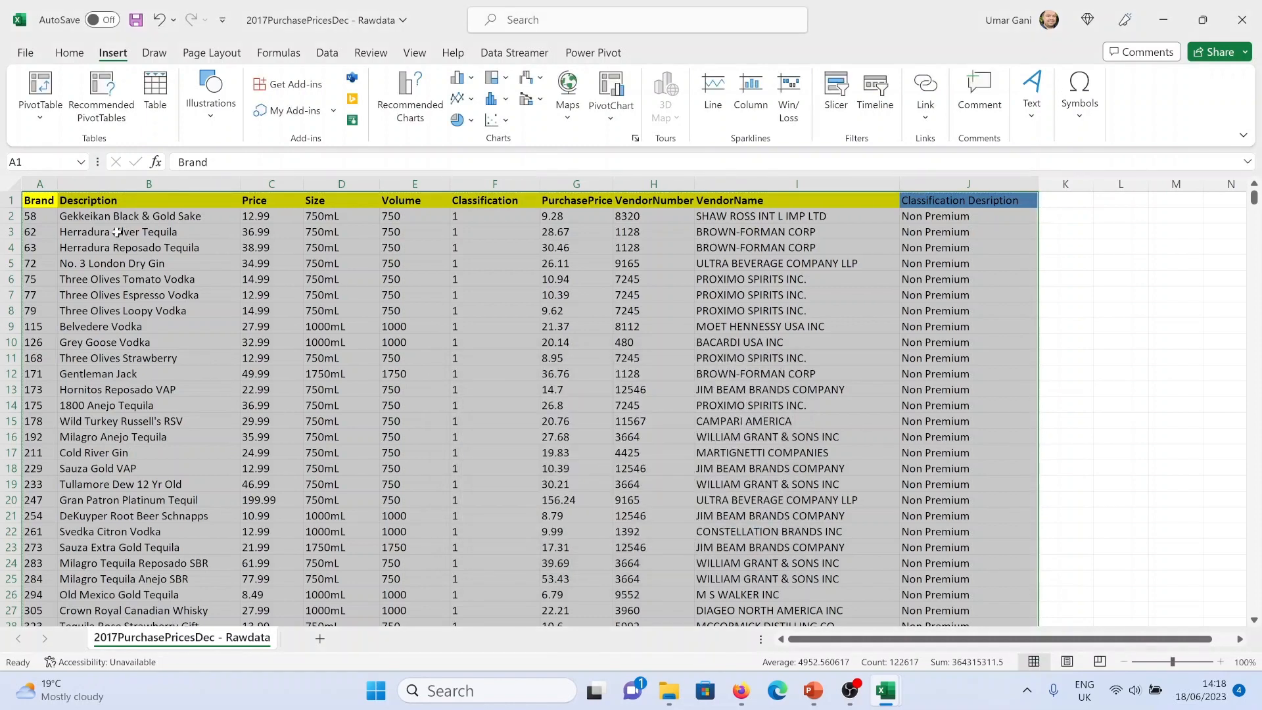
Save the workbook as an Excel Workbook named Working File in the Bootcamp1 folder
{"action": "left_click", "coordinate": [46, 202]}
{"action": "left_click", "coordinate": [32, 53]}
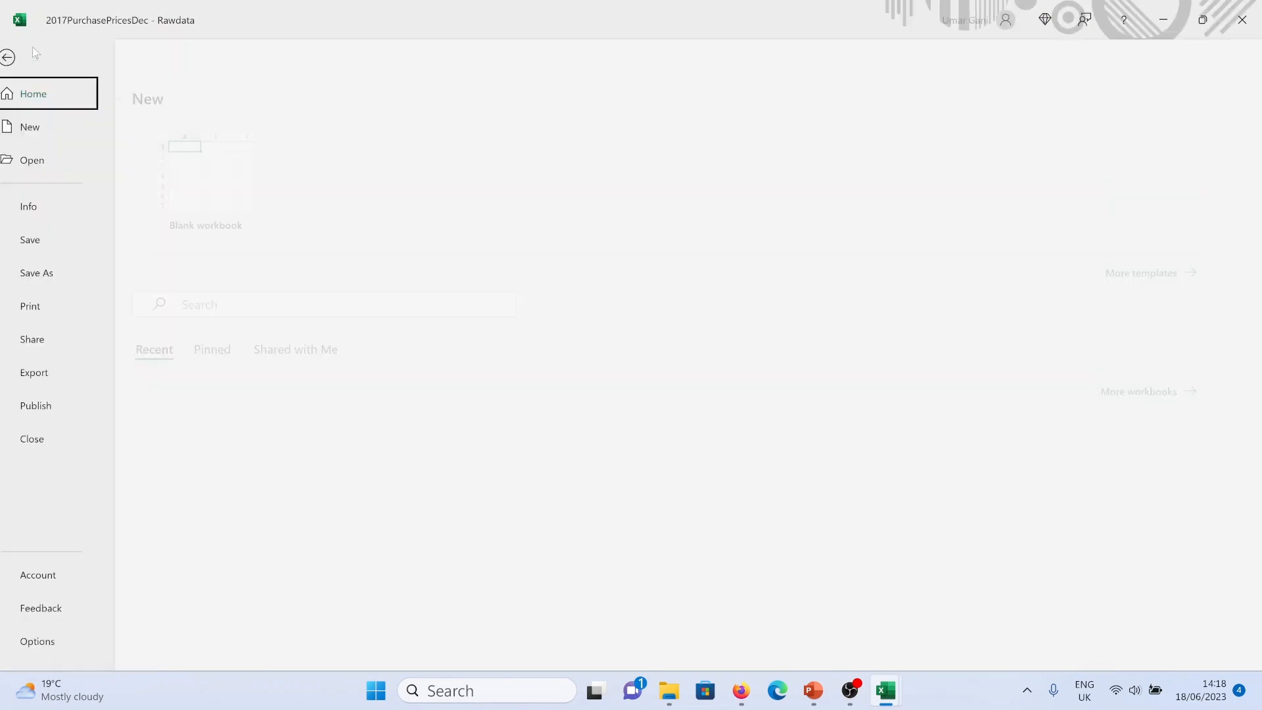
{"action": "left_click", "coordinate": [70, 271]}
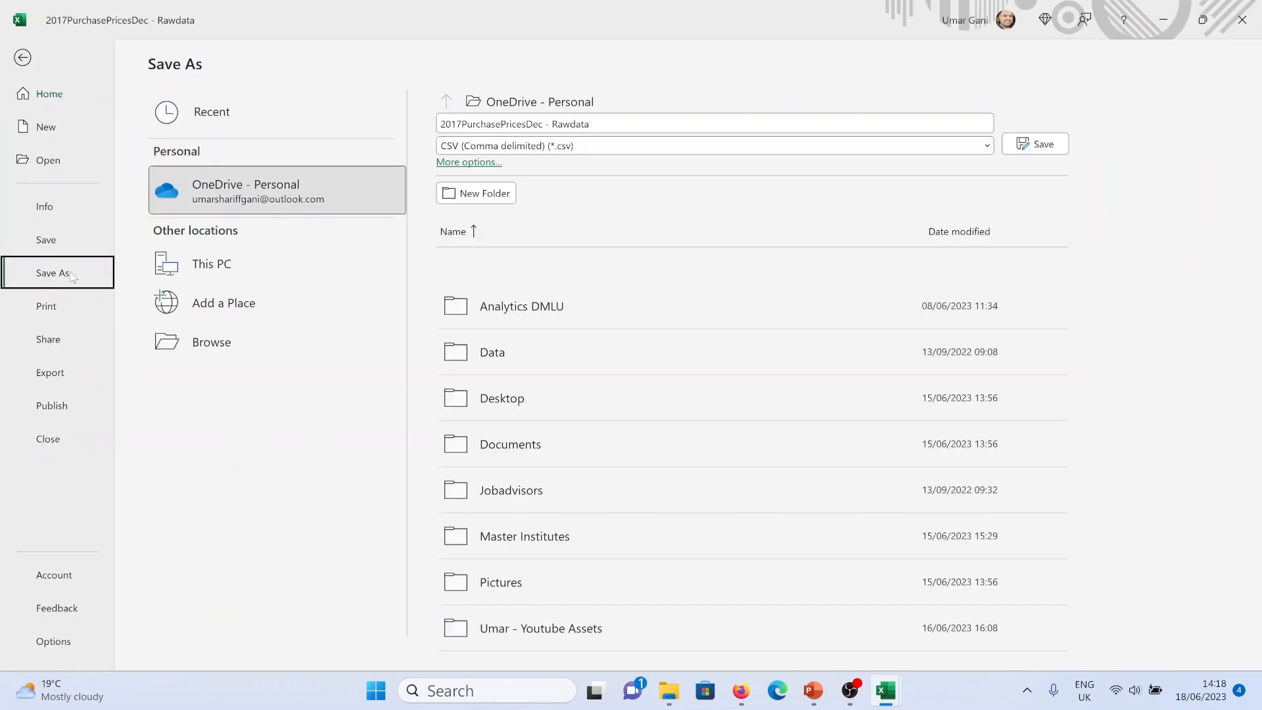
{"action": "double_click", "coordinate": [204, 271]}
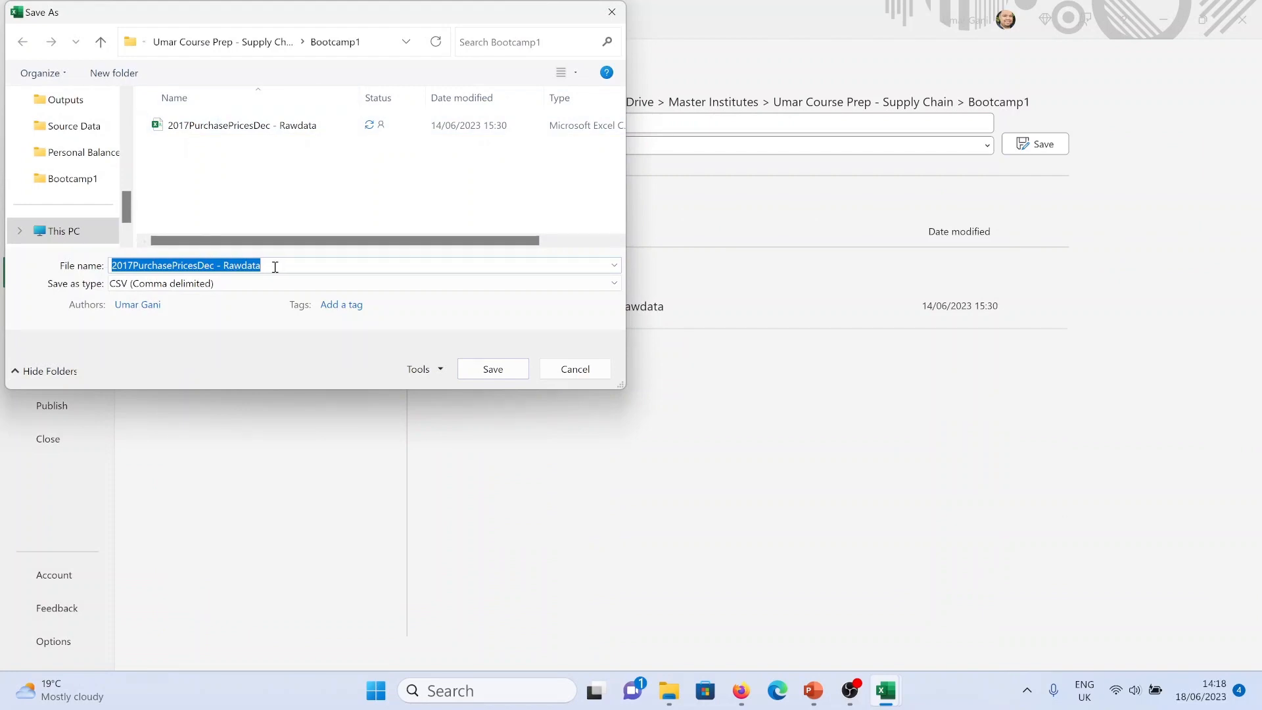
{"action": "type", "text": "Working File"}
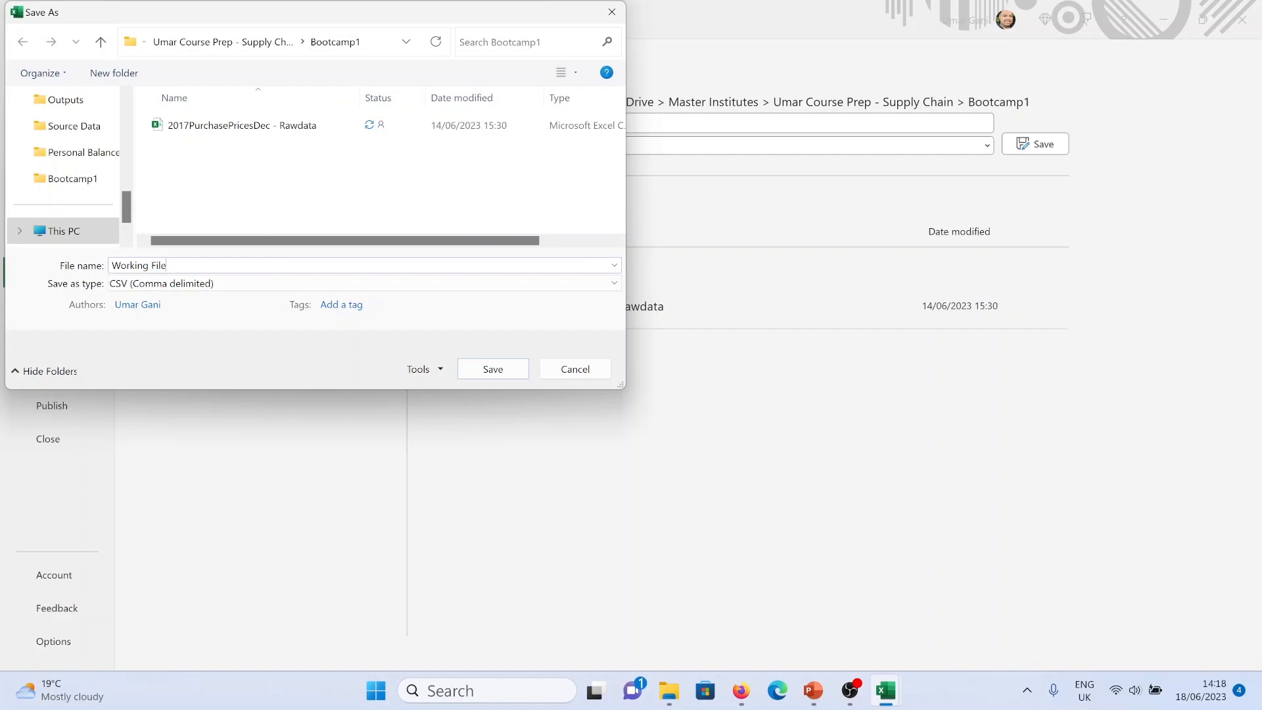
{"action": "left_click", "coordinate": [256, 287]}
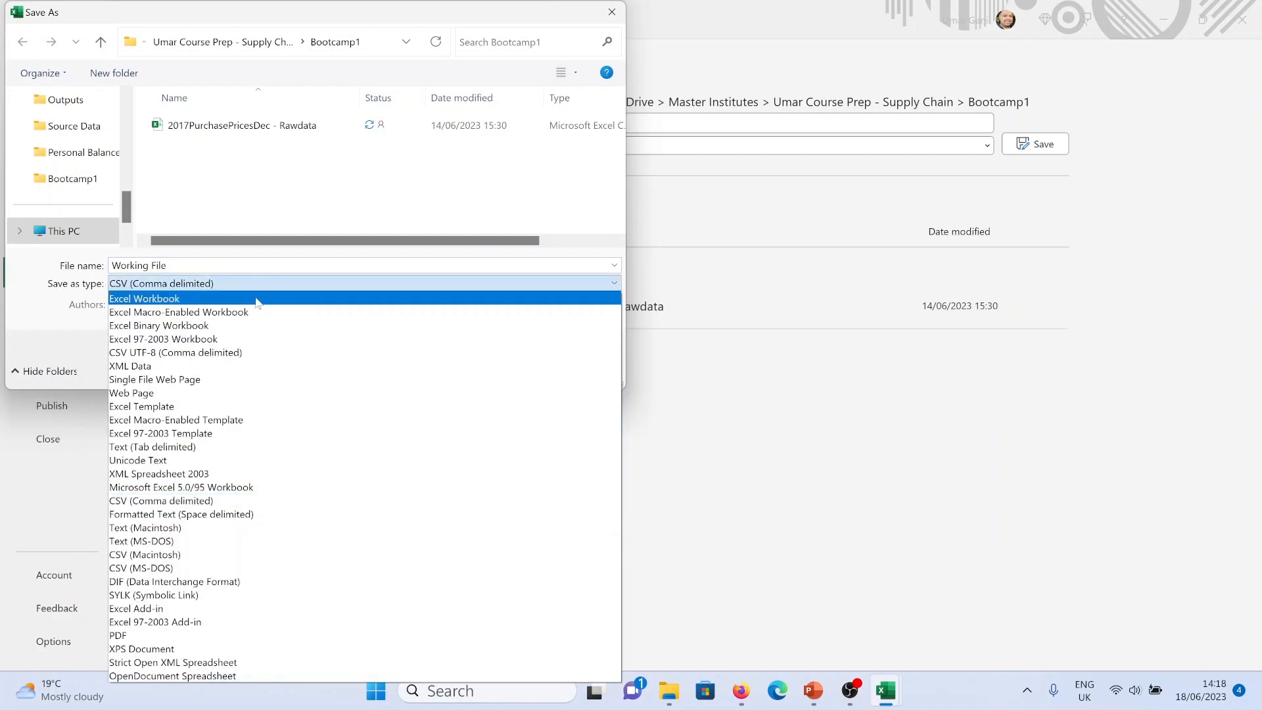
{"action": "left_click", "coordinate": [258, 300]}
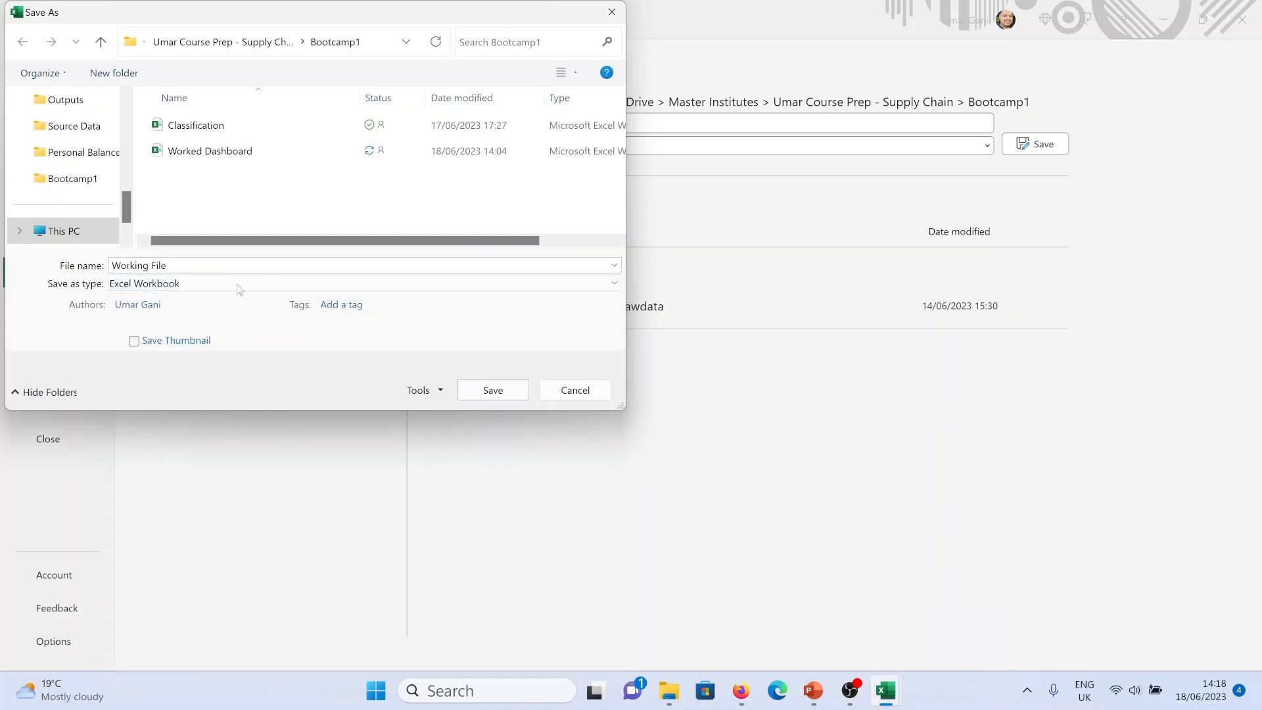
{"action": "left_click", "coordinate": [491, 391]}
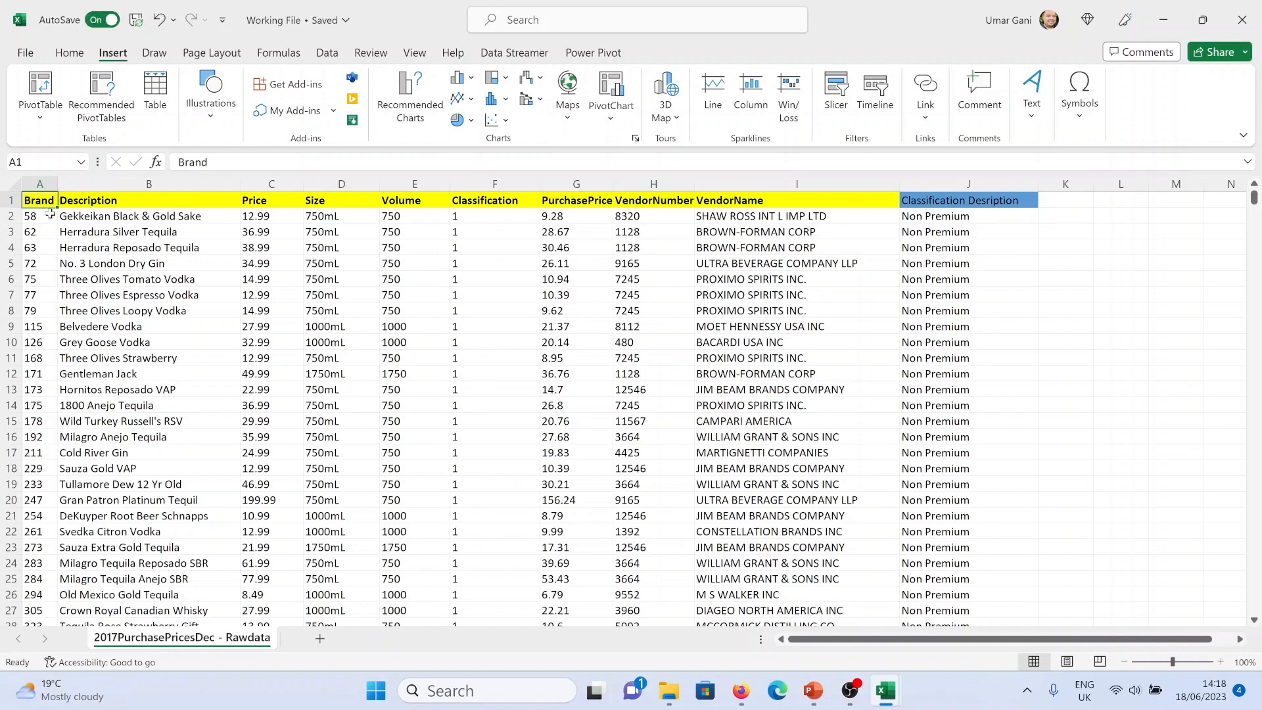
Create a PivotTable on a new worksheet from the full data range A1:J12262, adding the data to the Data Model
{"action": "key", "text": "ctrl+shift+Right"}
{"action": "key", "text": "ctrl+shift+Down"}
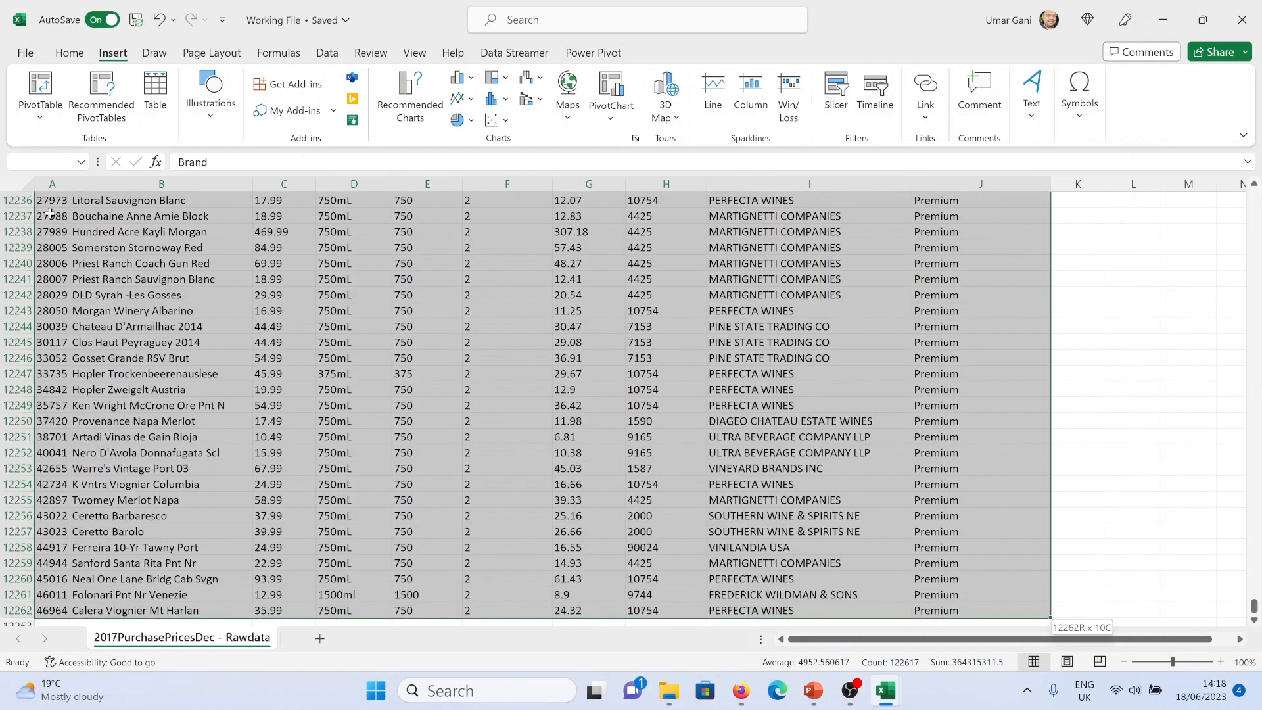
{"action": "left_click", "coordinate": [46, 113]}
{"action": "left_click", "coordinate": [65, 147]}
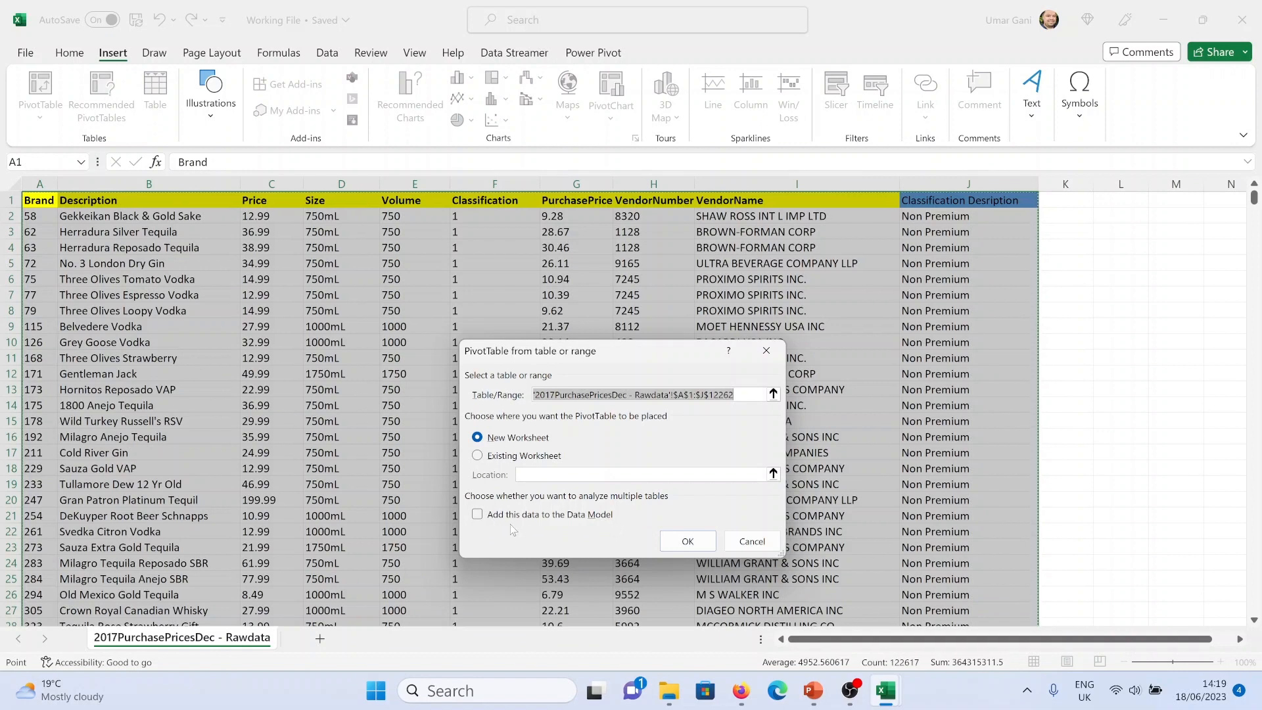
{"action": "left_click", "coordinate": [478, 514]}
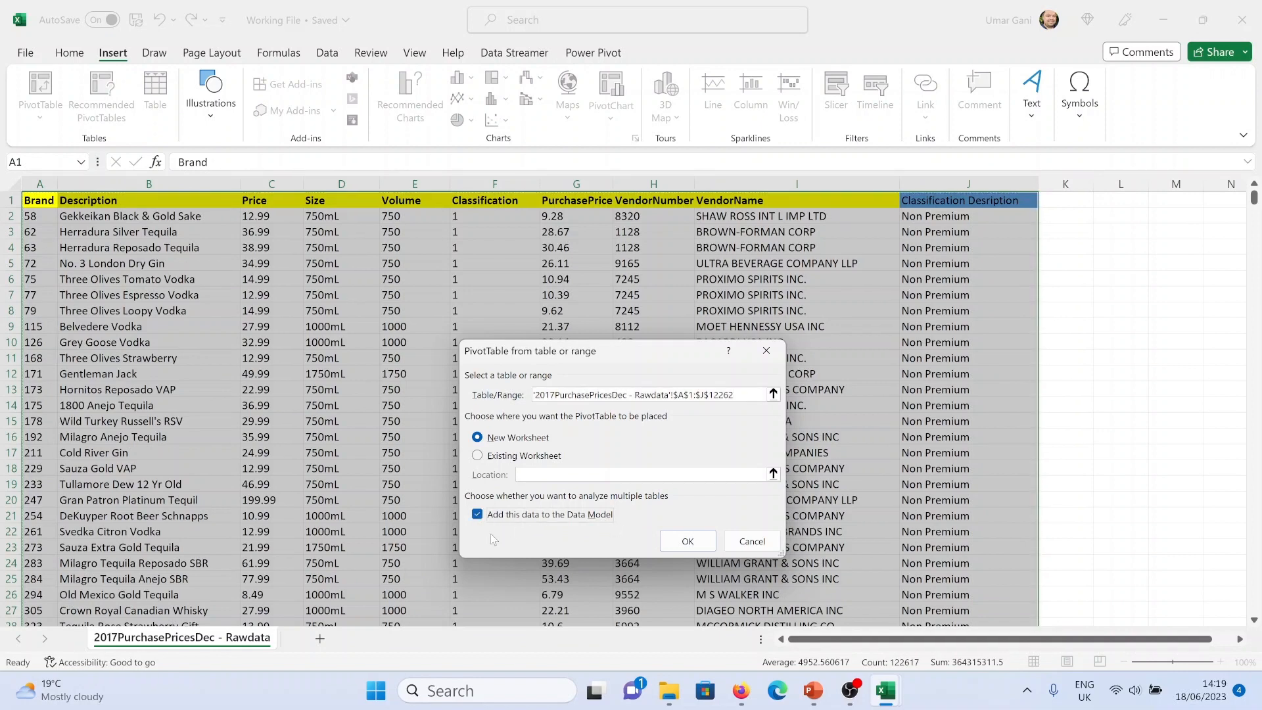
{"action": "left_click", "coordinate": [693, 546]}
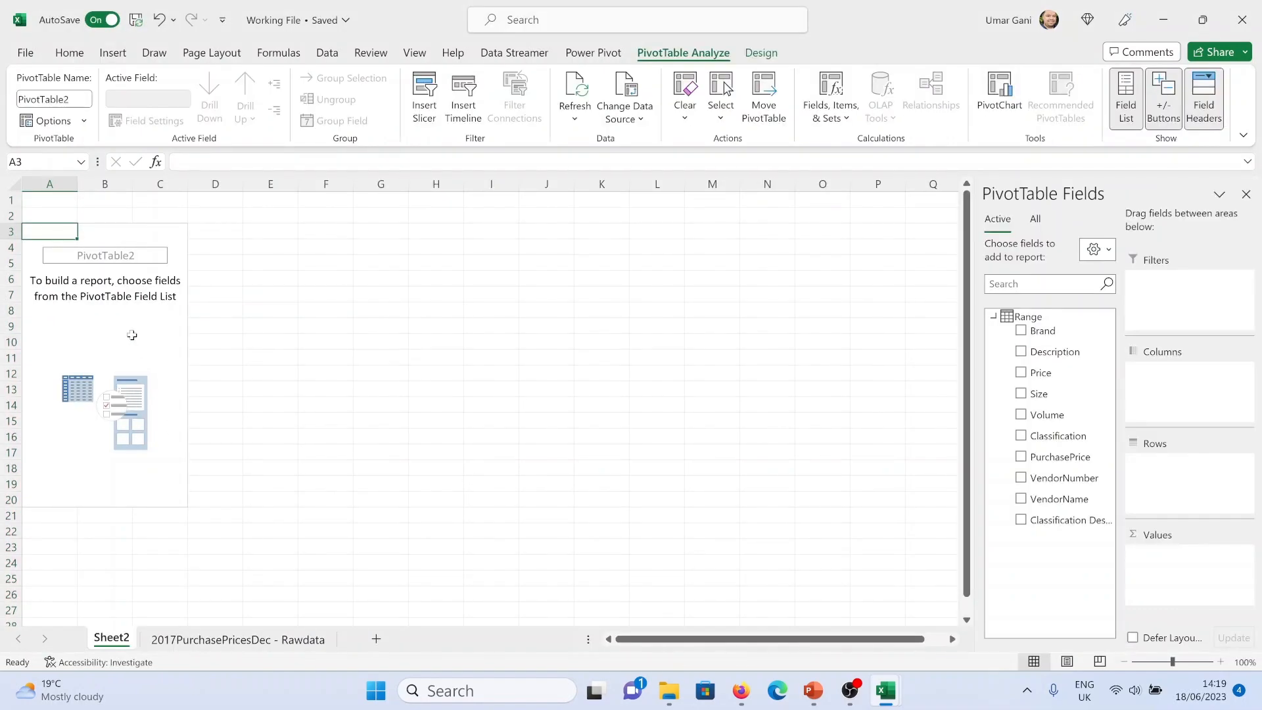
Switch the PivotTable options to the classic layout that enables dragging fields in the grid
{"action": "left_click", "coordinate": [126, 328]}
{"action": "right_click", "coordinate": [126, 327]}
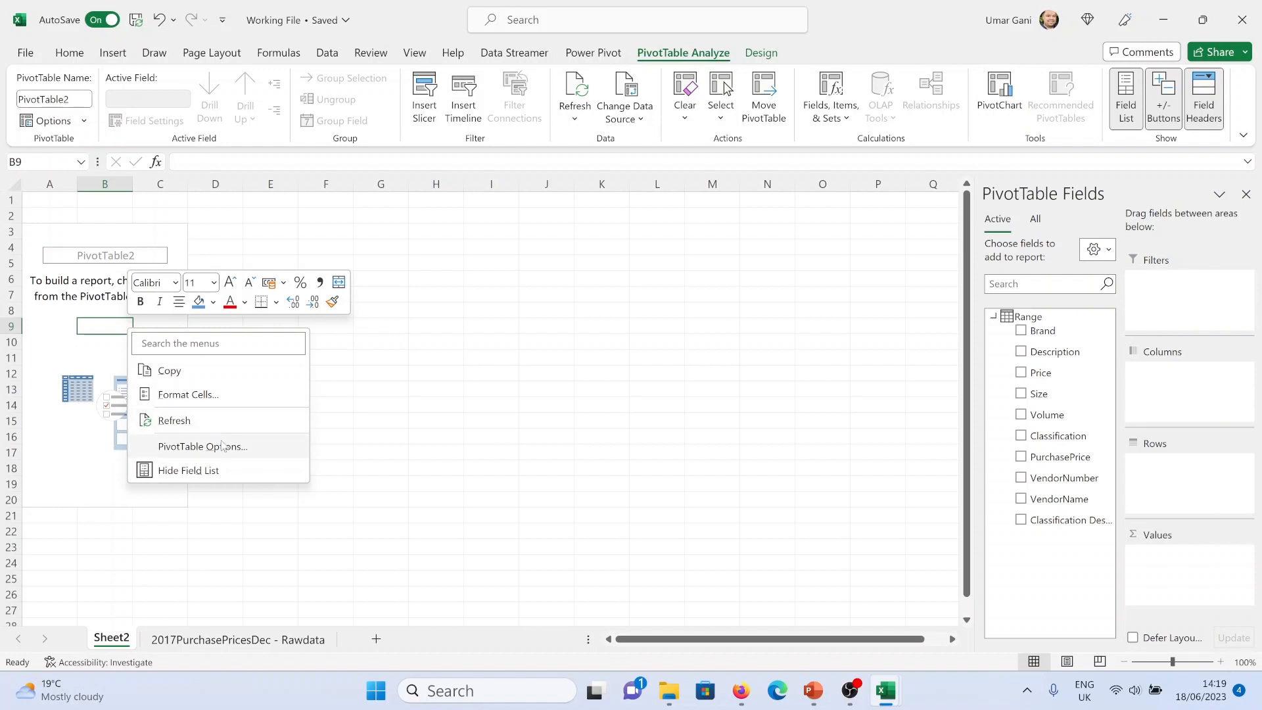
{"action": "left_click", "coordinate": [227, 448]}
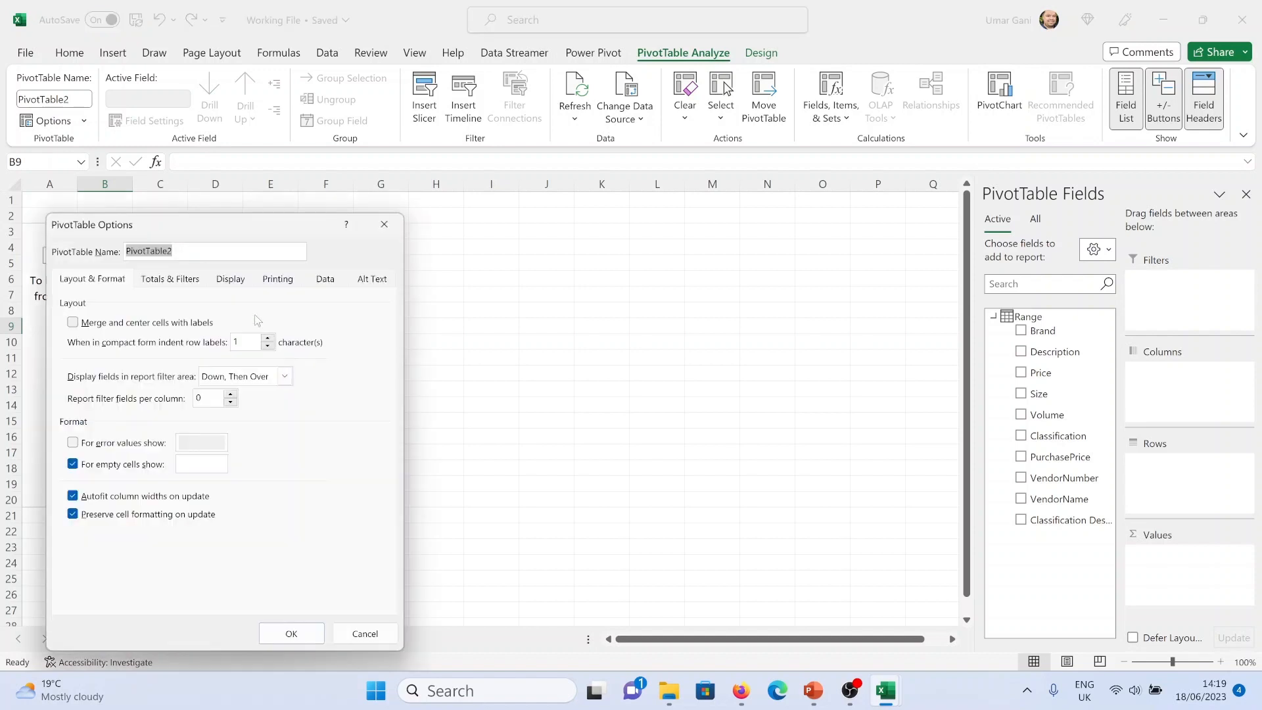
{"action": "left_click", "coordinate": [231, 282]}
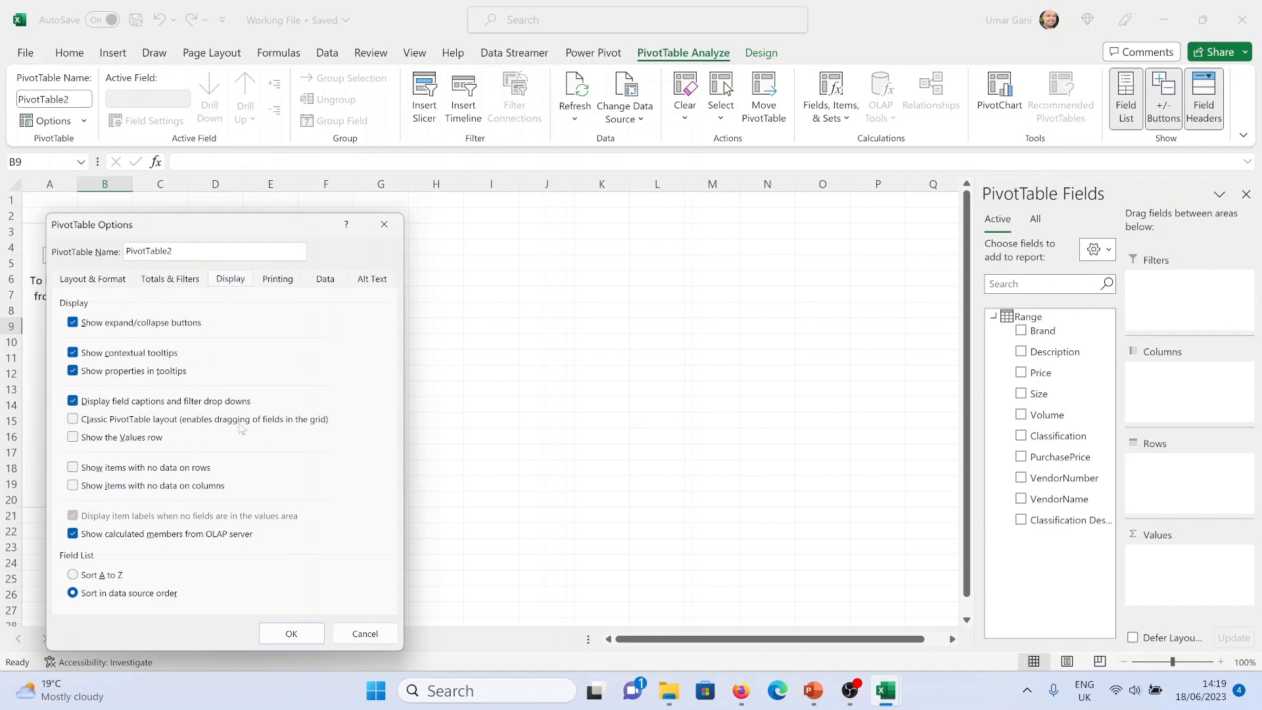
{"action": "left_click", "coordinate": [140, 420]}
{"action": "left_click", "coordinate": [289, 633]}
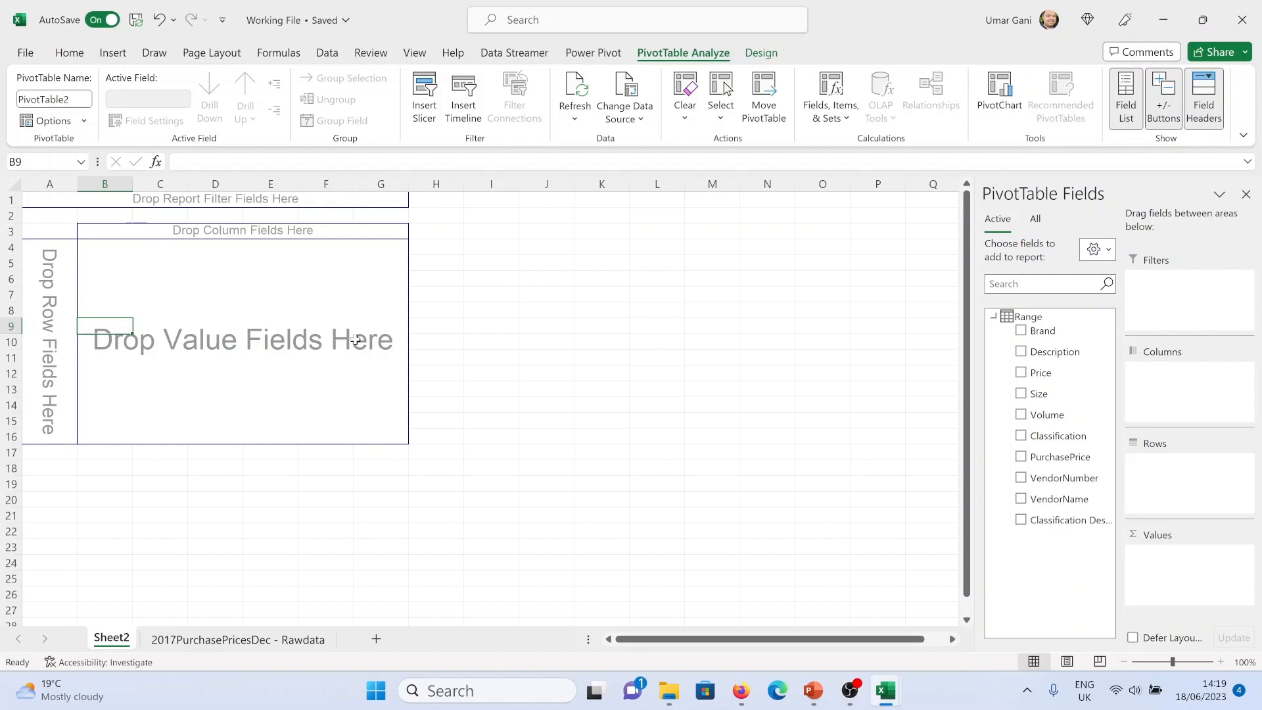
Review the first requirement on the Feasibility & Scoping slide of the PowerPoint presentation
{"action": "left_click", "coordinate": [819, 702]}
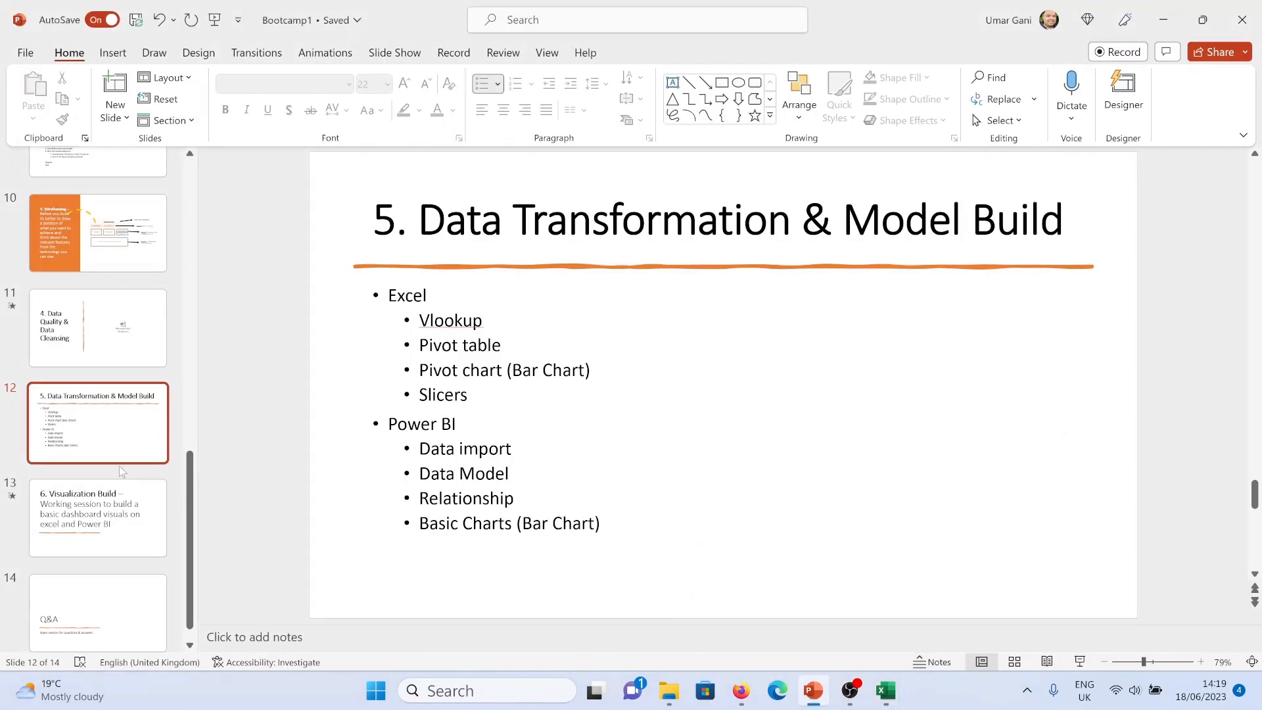
{"action": "scroll", "coordinate": [125, 472], "scroll_direction": "up", "scroll_amount": 5}
{"action": "left_click", "coordinate": [112, 431]}
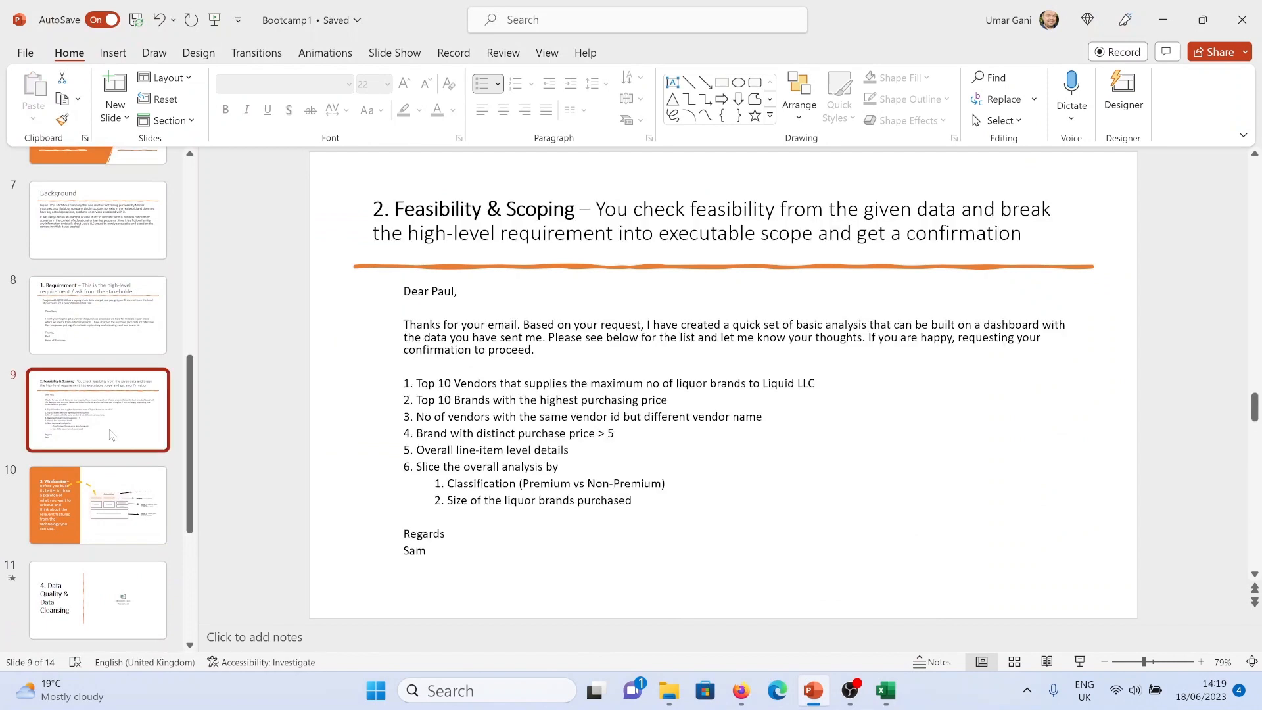
{"action": "left_click_drag", "start_coordinate": [416, 384], "coordinate": [824, 391]}
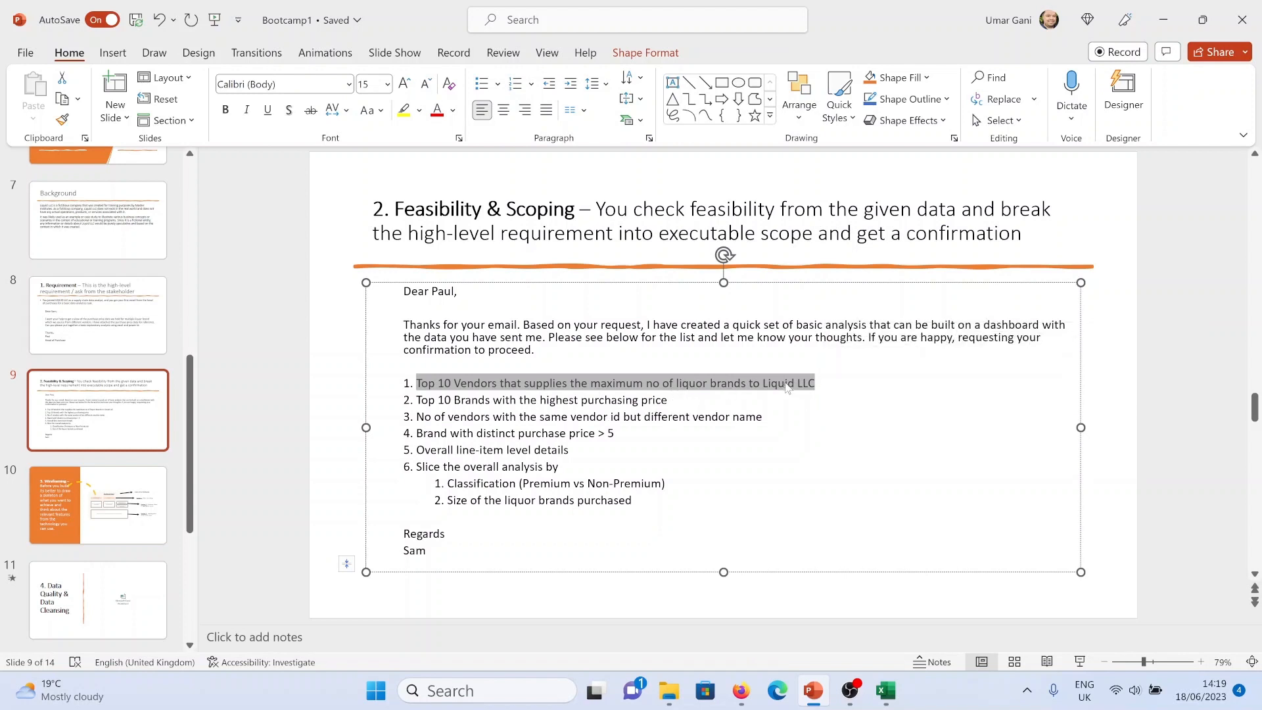
{"action": "key", "text": "alt+Tab"}
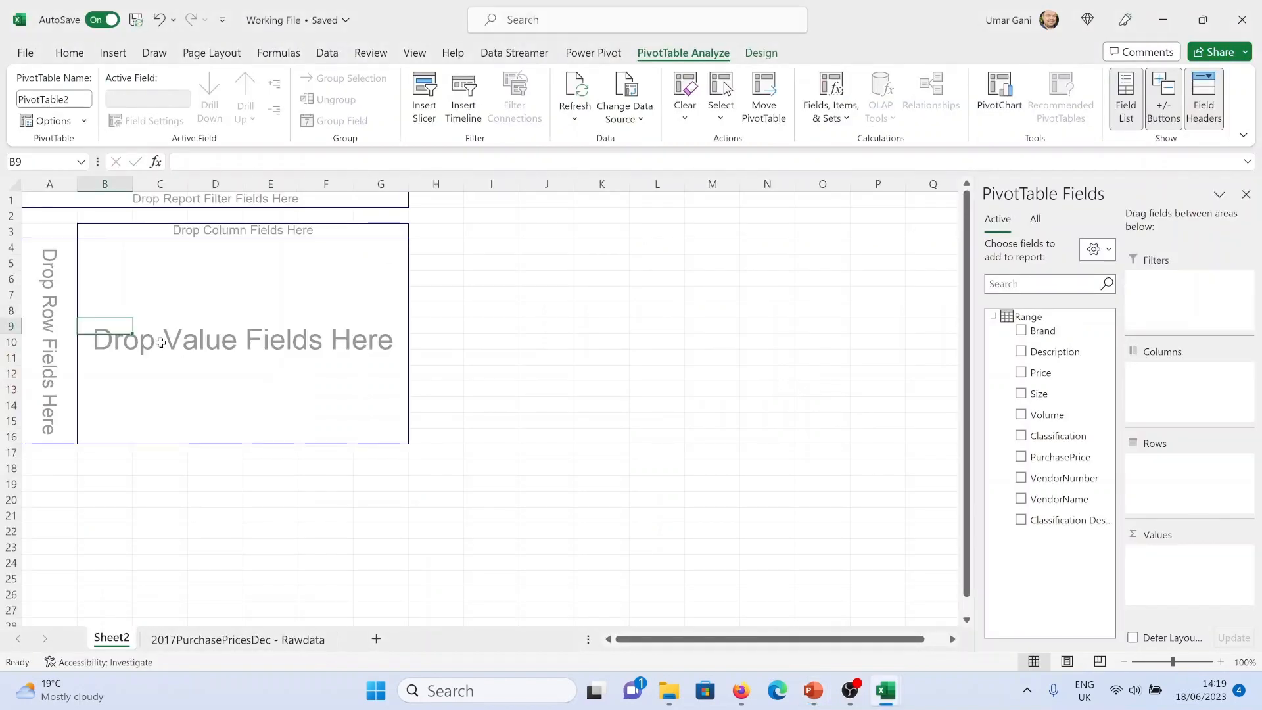
Place VendorName in the PivotTable rows and Brand in the values area
{"action": "left_click", "coordinate": [63, 309]}
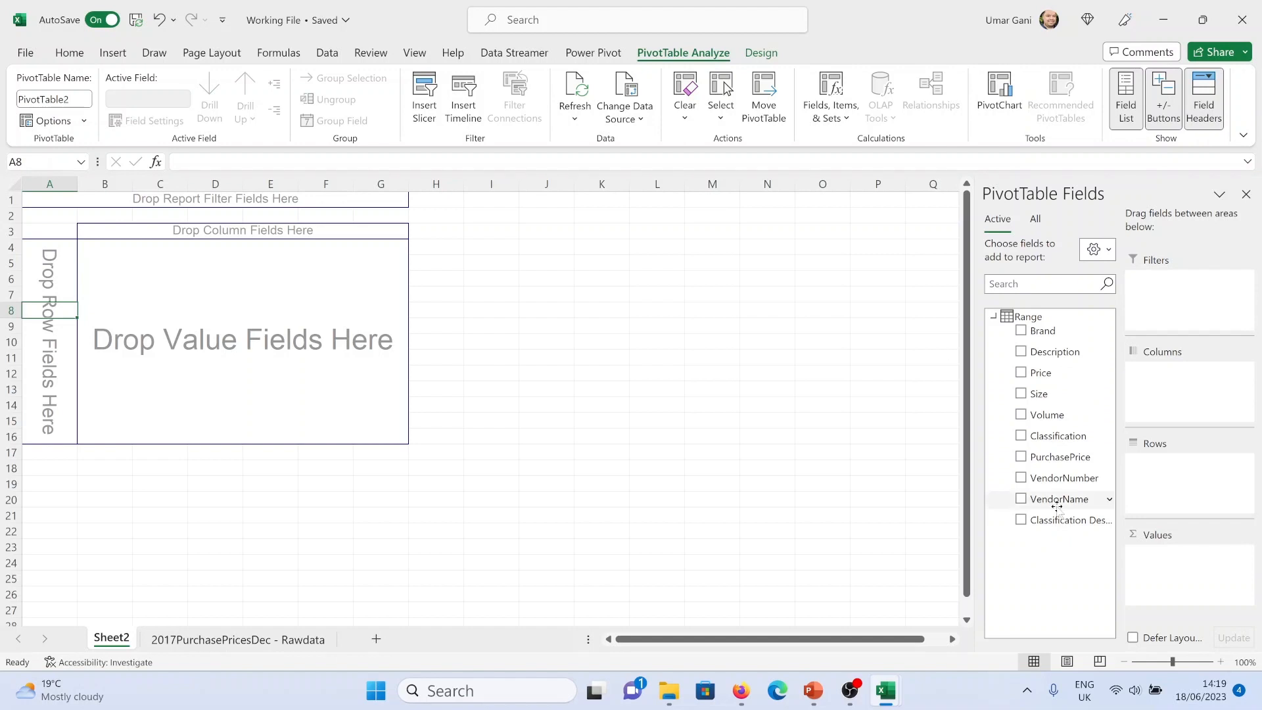
{"action": "left_click_drag", "start_coordinate": [1055, 503], "coordinate": [1167, 486]}
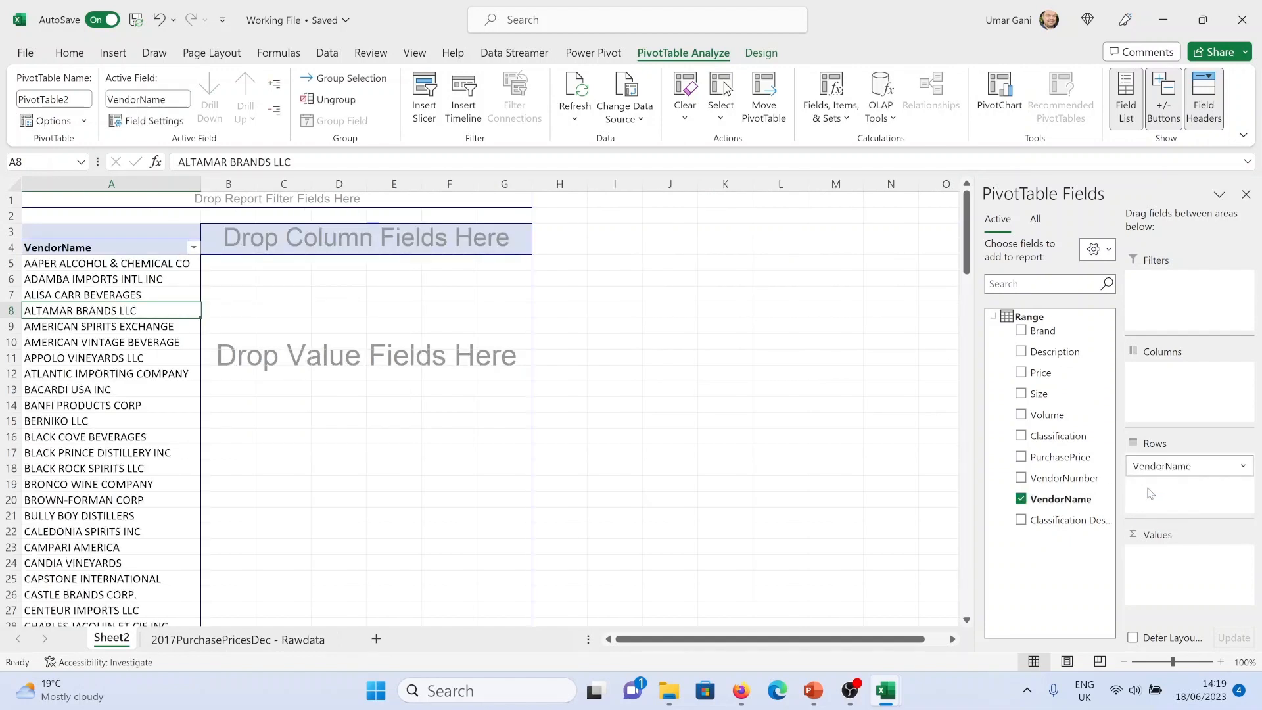
{"action": "scroll", "coordinate": [132, 362], "scroll_direction": "down", "scroll_amount": 9}
{"action": "scroll", "coordinate": [152, 410], "scroll_direction": "up", "scroll_amount": 3}
{"action": "scroll", "coordinate": [152, 410], "scroll_direction": "up", "scroll_amount": 6}
{"action": "left_click_drag", "start_coordinate": [1049, 334], "coordinate": [1180, 582]}
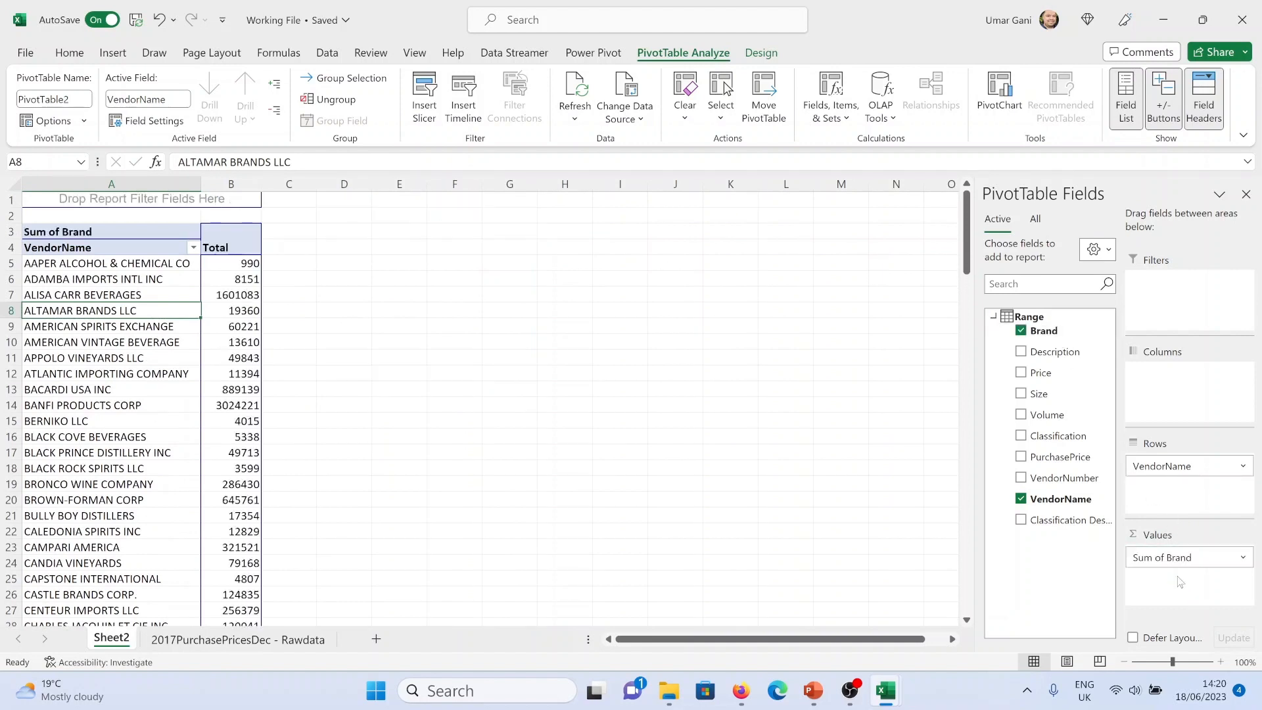
Set the Brand value field to summarize by Count
{"action": "left_click", "coordinate": [89, 231]}
{"action": "right_click", "coordinate": [89, 231]}
{"action": "left_click", "coordinate": [168, 504]}
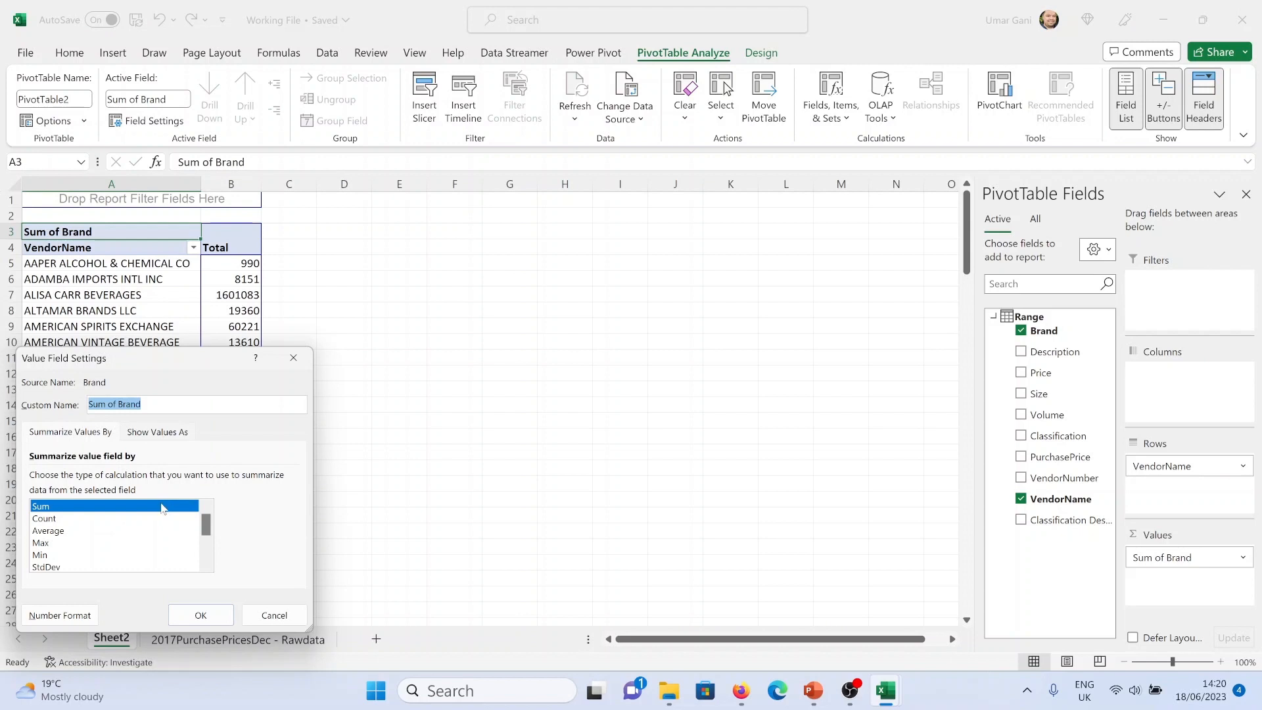
{"action": "left_click", "coordinate": [90, 520]}
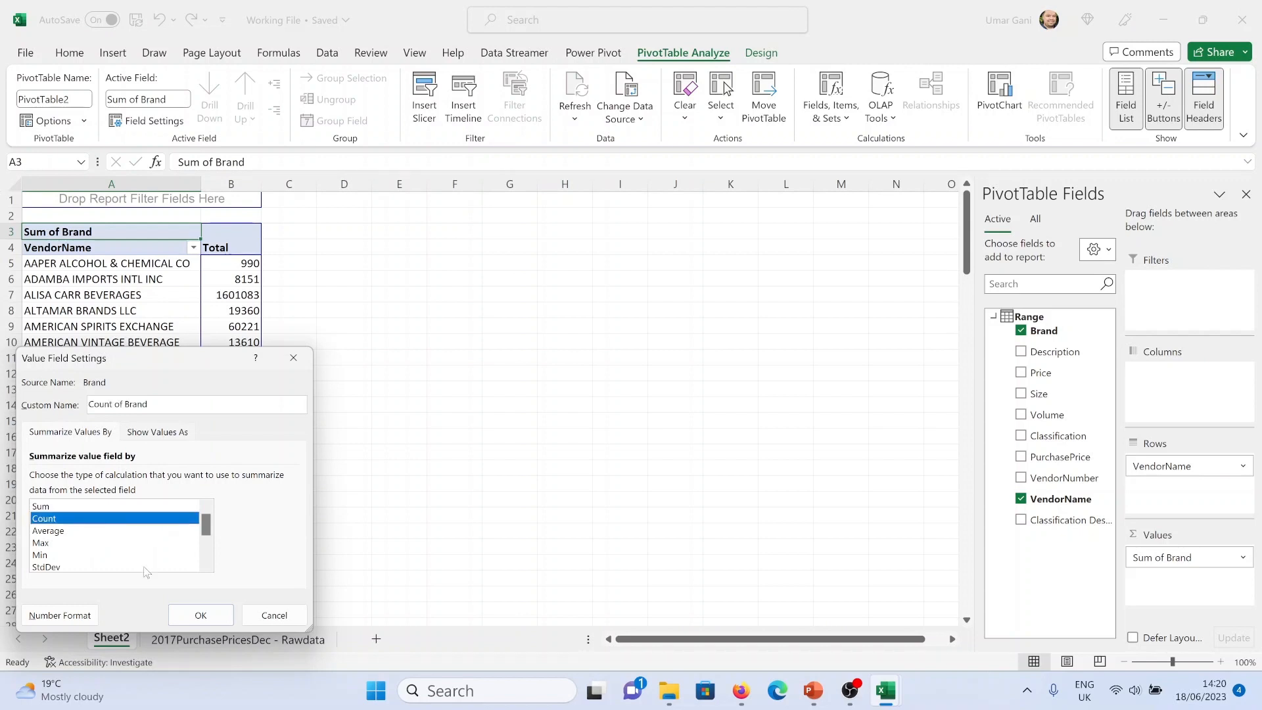
{"action": "left_click", "coordinate": [176, 610]}
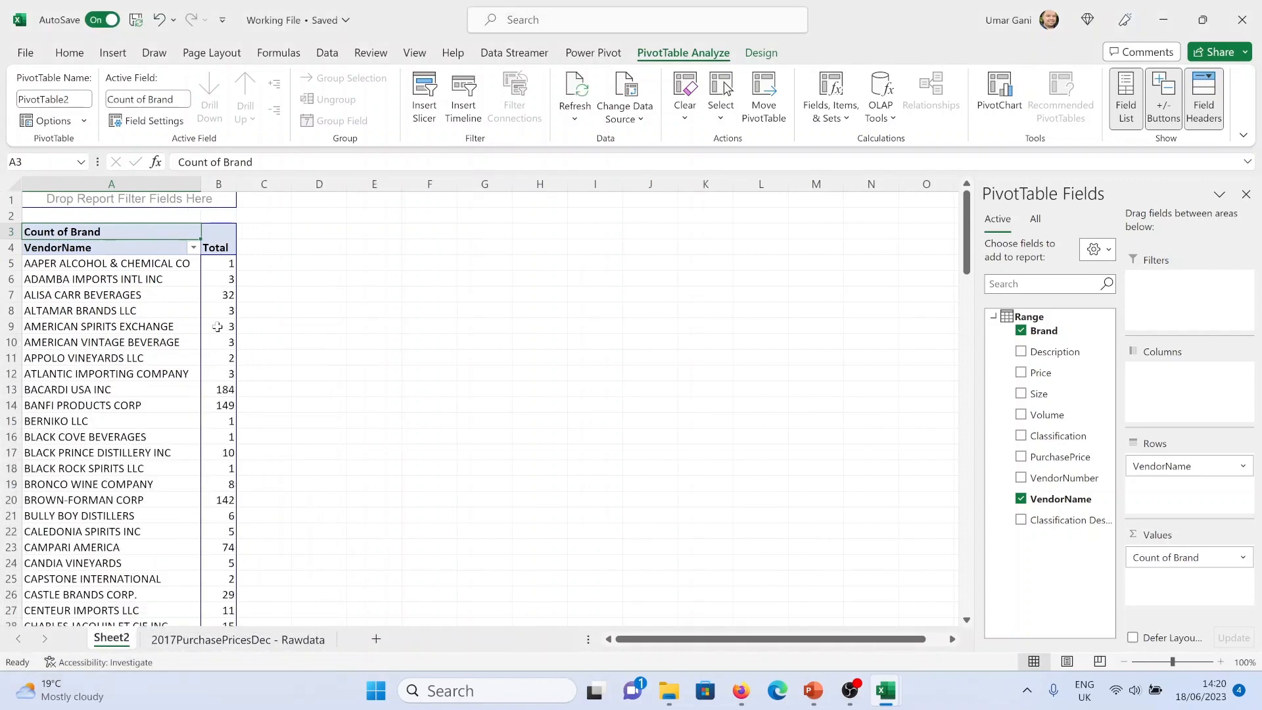
Widen the PivotTable's VendorName and Total columns
{"action": "left_click_drag", "start_coordinate": [237, 184], "coordinate": [281, 184]}
{"action": "left_click_drag", "start_coordinate": [202, 185], "coordinate": [231, 185]}
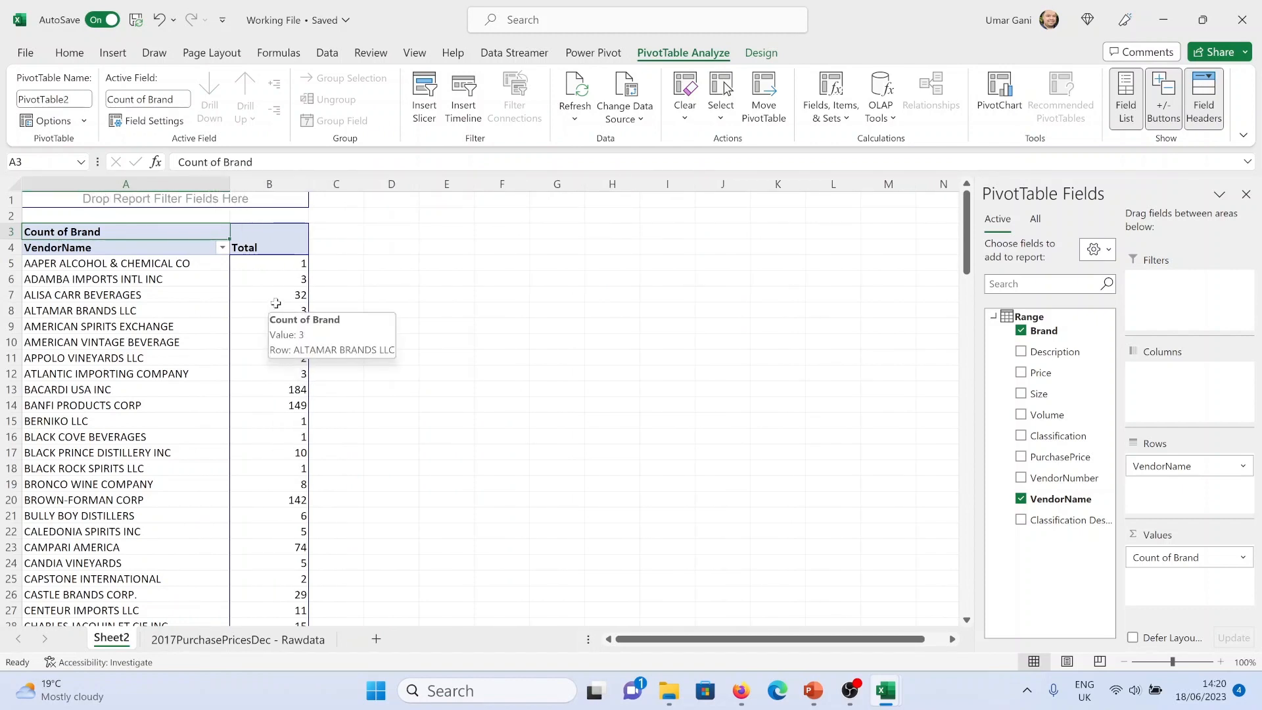
{"action": "mouse_move", "coordinate": [289, 282]}
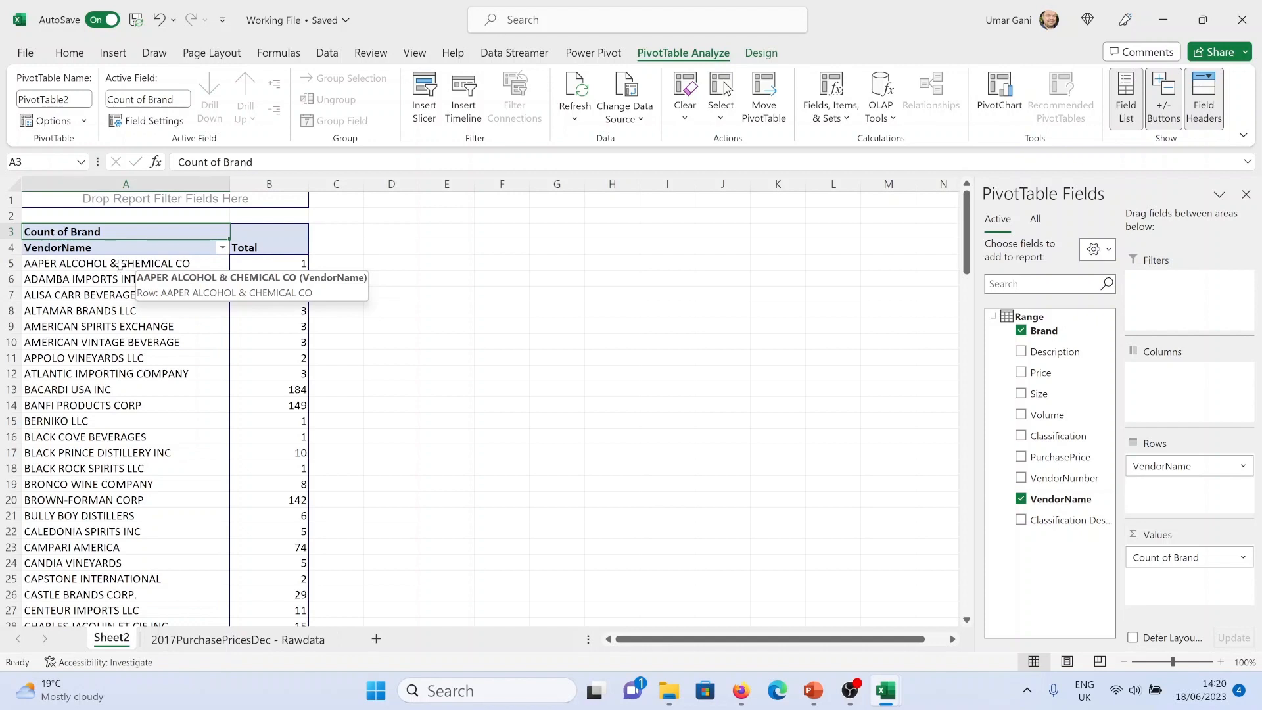
{"action": "left_click", "coordinate": [110, 282]}
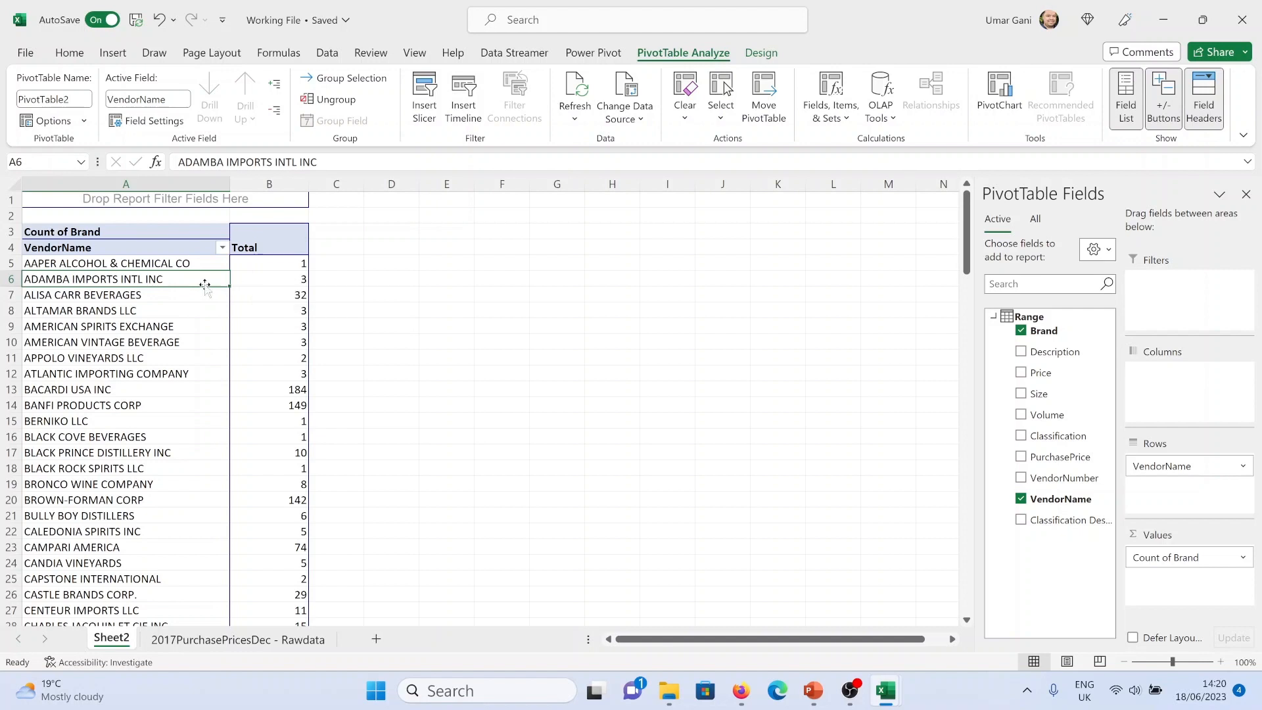
Change the Brand value field's summary calculation to Distinct Count
{"action": "mouse_move", "coordinate": [272, 281]}
{"action": "right_click", "coordinate": [137, 236]}
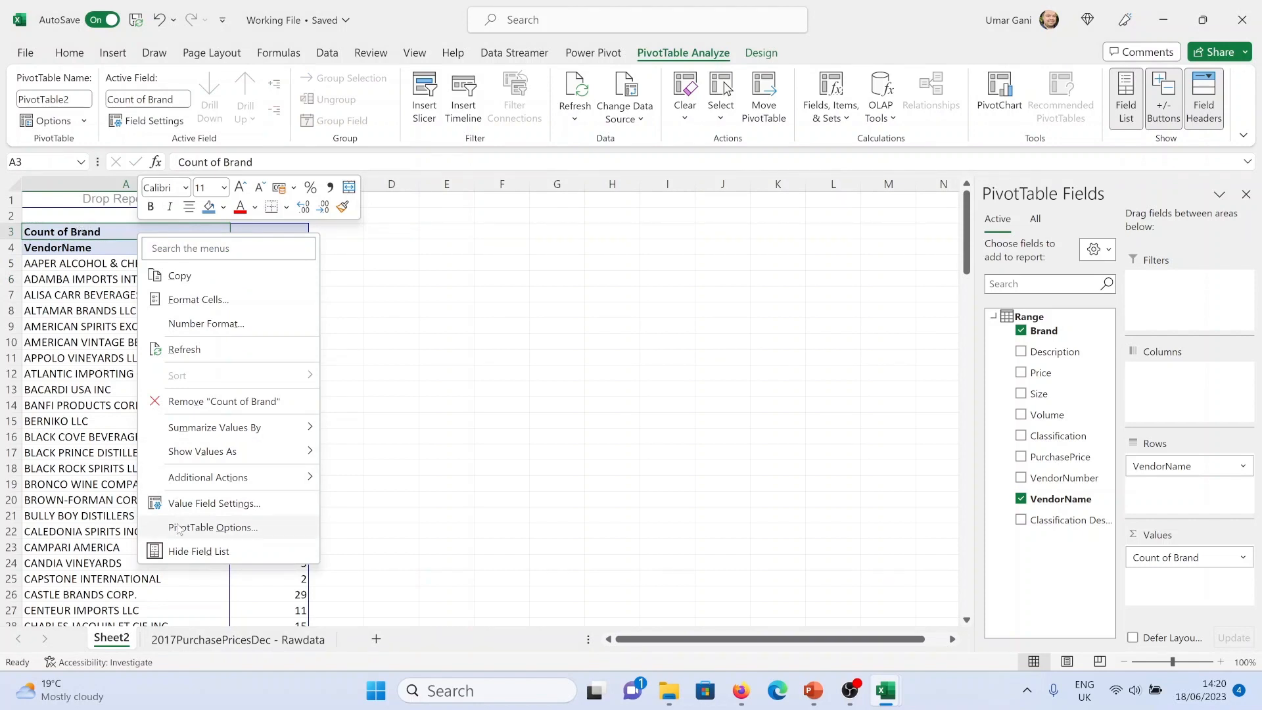
{"action": "left_click", "coordinate": [197, 504]}
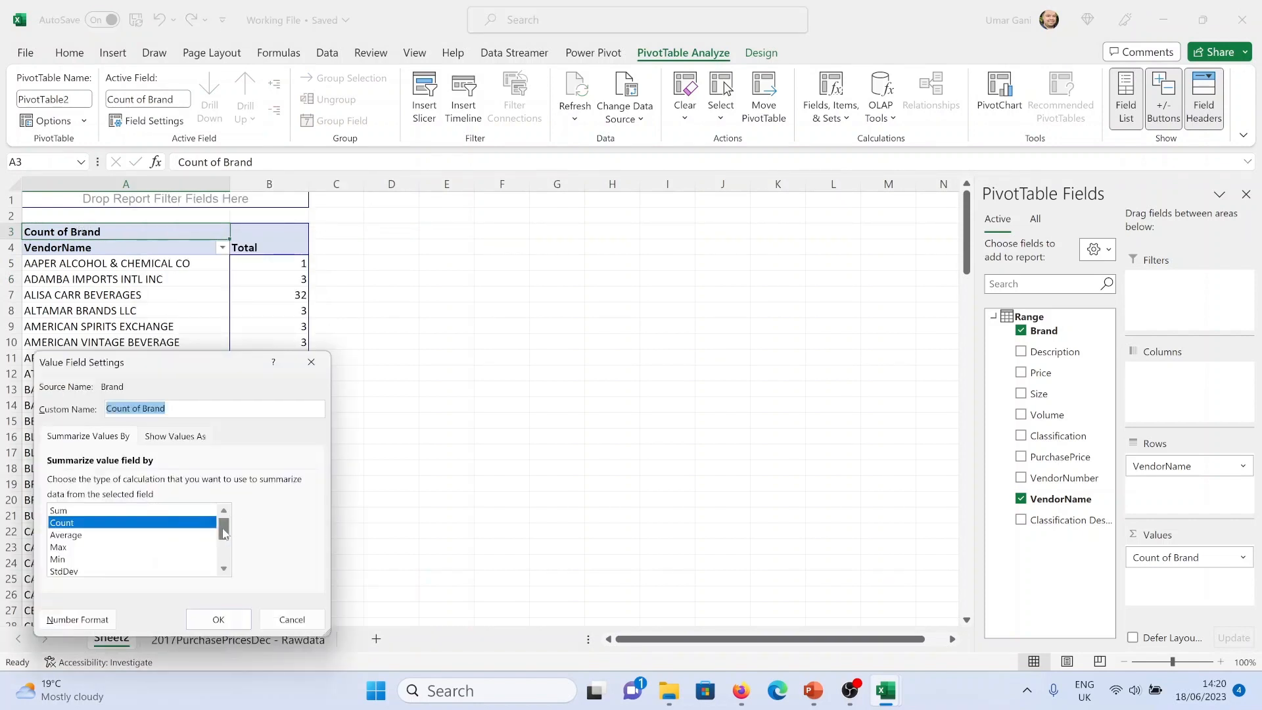
{"action": "scroll", "coordinate": [225, 574], "scroll_direction": "down", "scroll_amount": 2}
{"action": "left_click", "coordinate": [190, 564]}
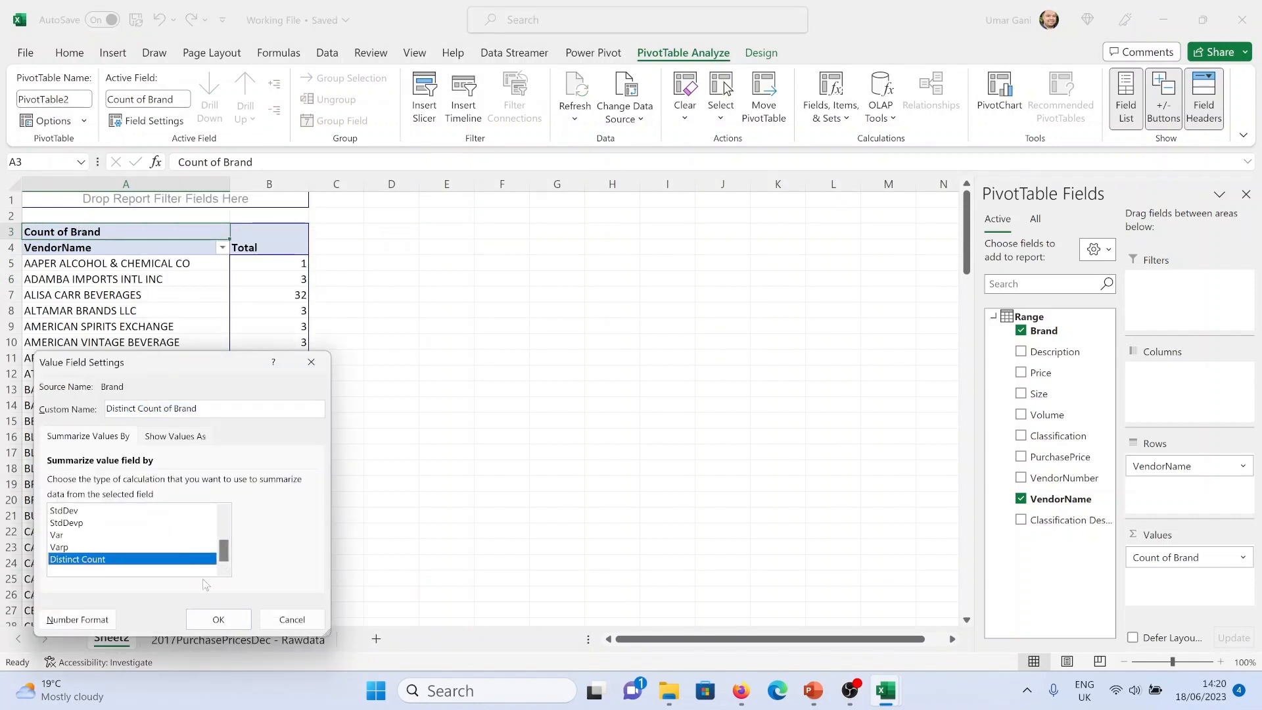
{"action": "left_click", "coordinate": [219, 619]}
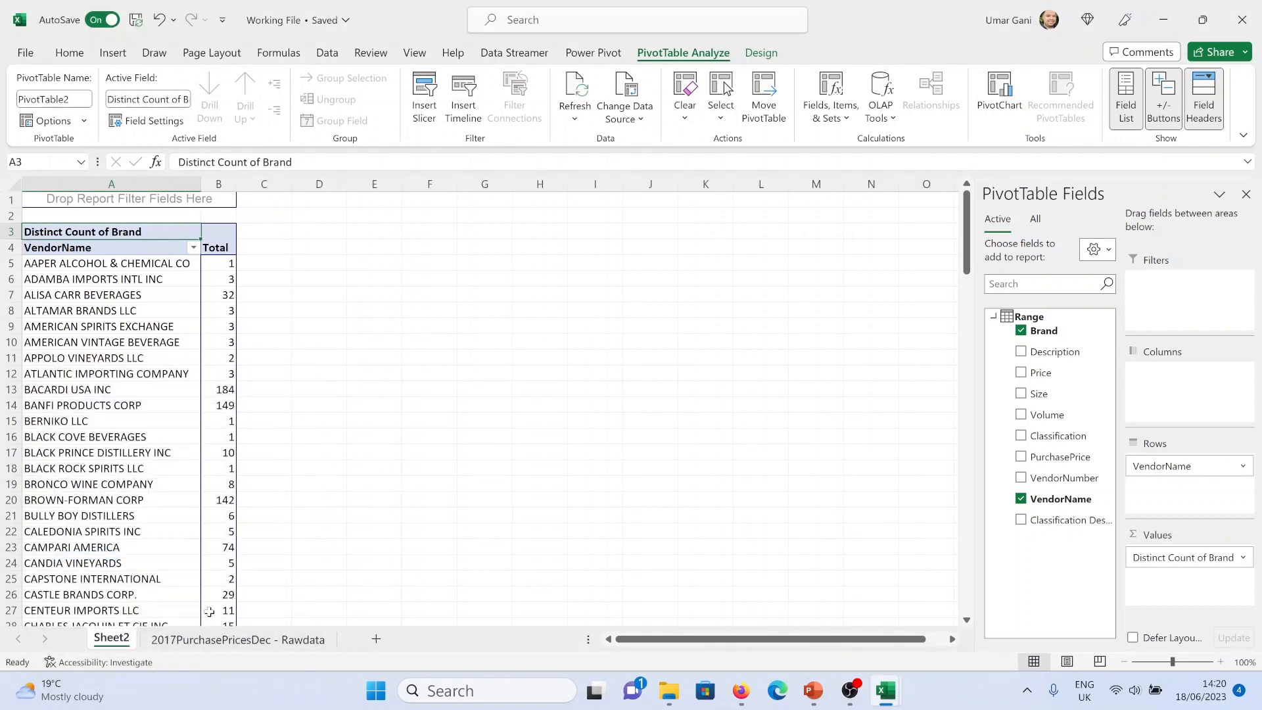
Apply a Top 10 value filter to VendorName showing the top 10 items by Distinct Count of Brand
{"action": "mouse_move", "coordinate": [234, 188]}
{"action": "left_mouse_down"}
{"action": "mouse_move", "coordinate": [270, 189]}
{"action": "mouse_move", "coordinate": [232, 189]}
{"action": "left_mouse_up"}
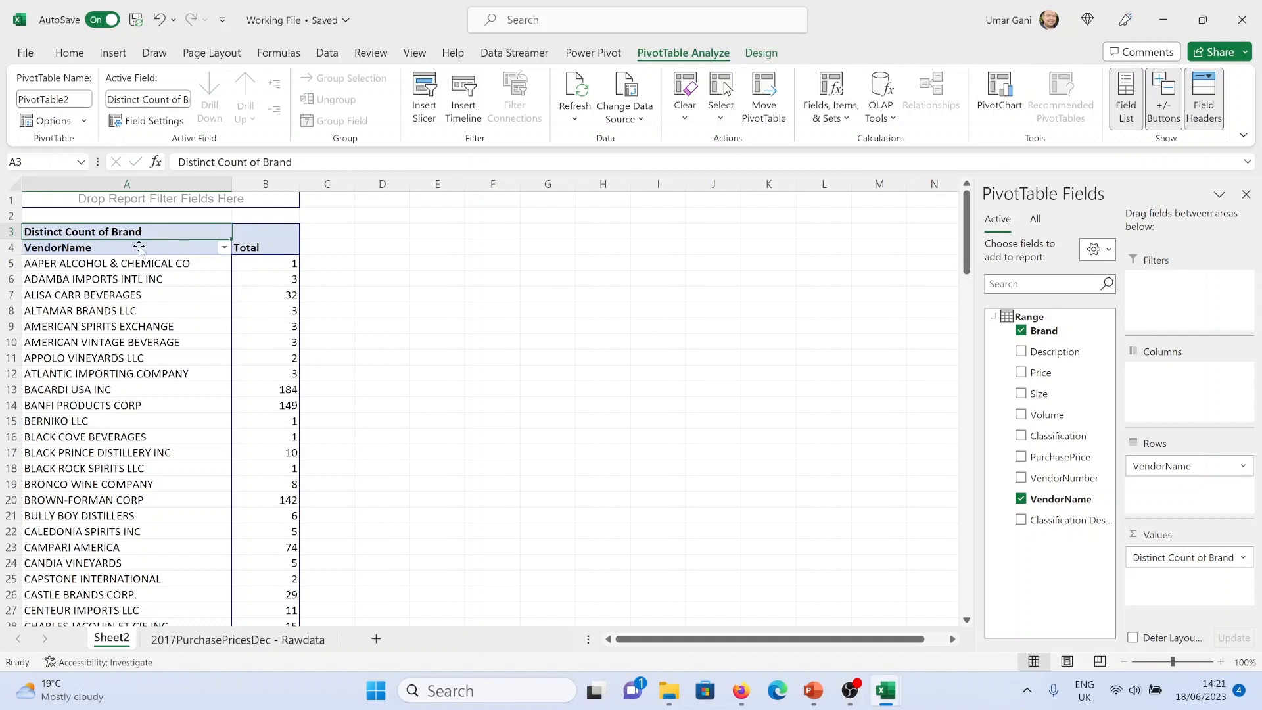
{"action": "left_click", "coordinate": [224, 247]}
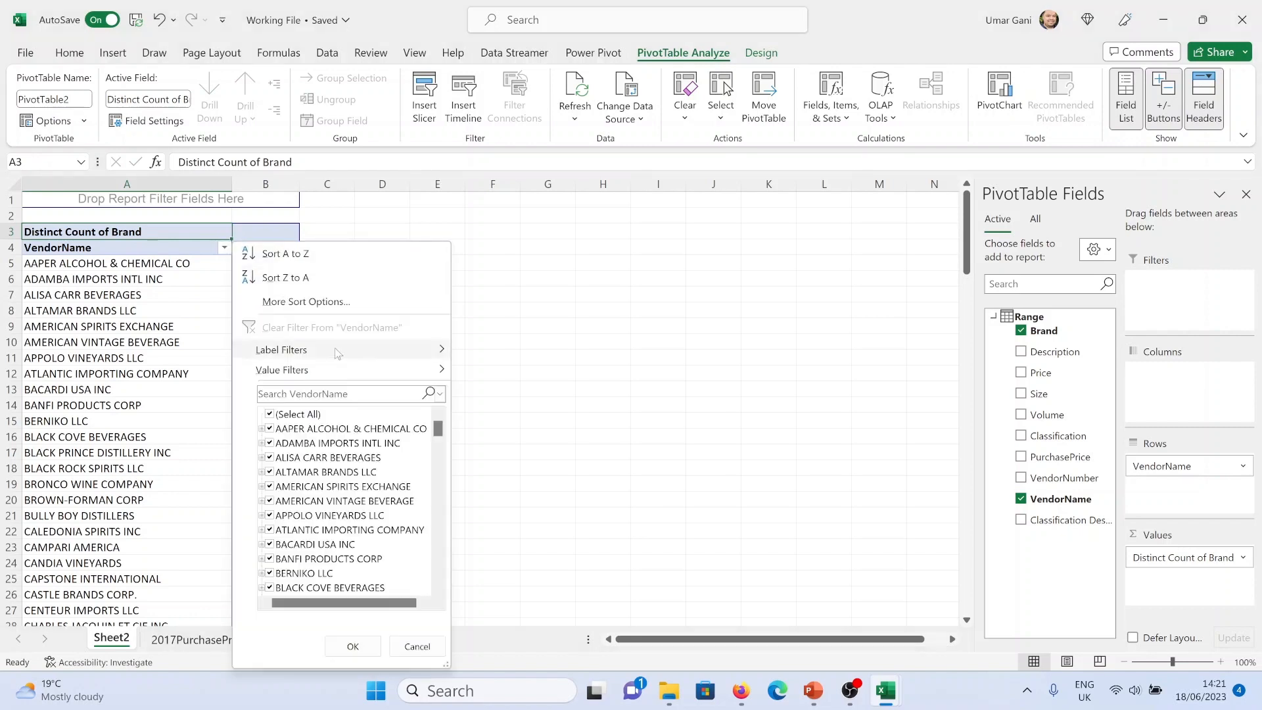
{"action": "mouse_move", "coordinate": [385, 374]}
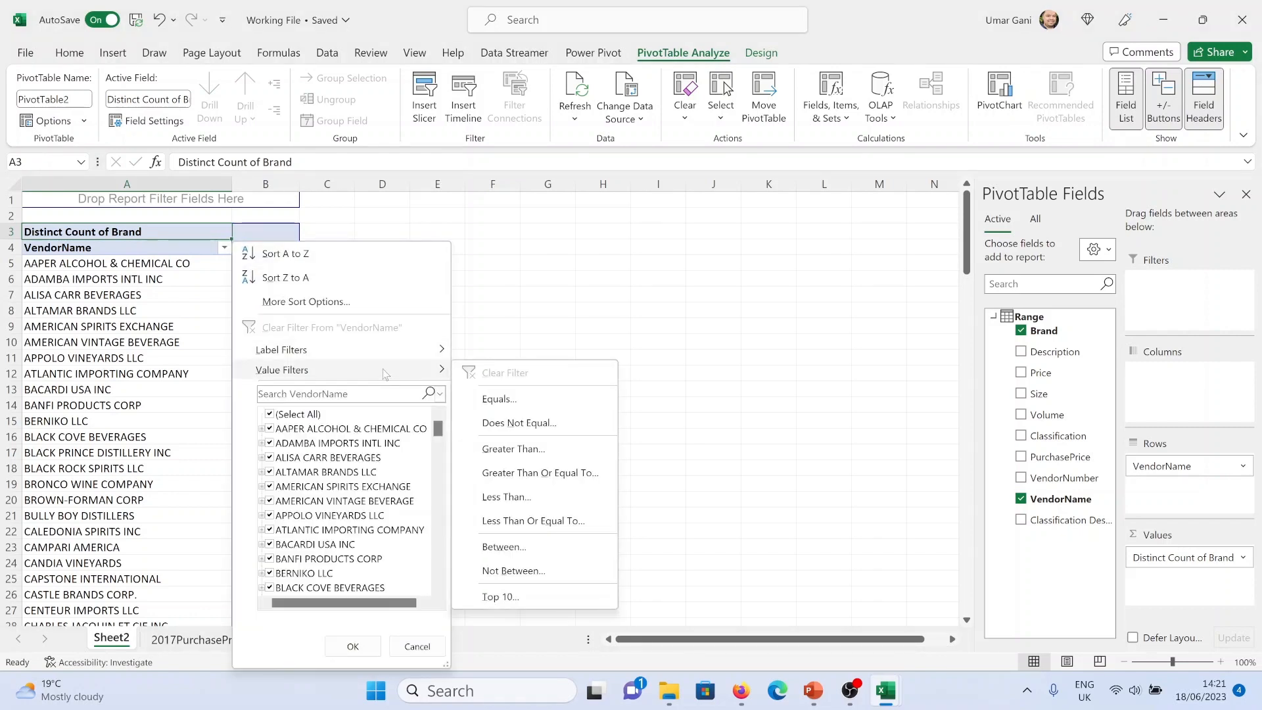
{"action": "left_click", "coordinate": [501, 596]}
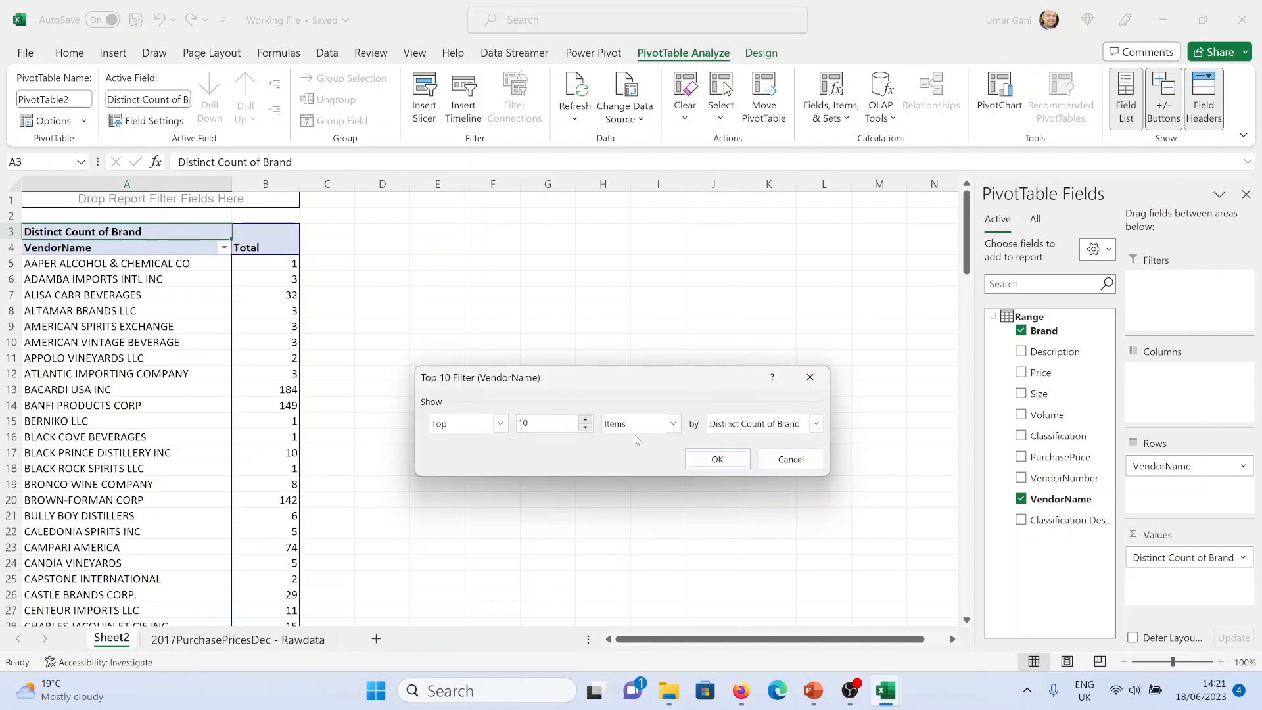
{"action": "left_click", "coordinate": [717, 459]}
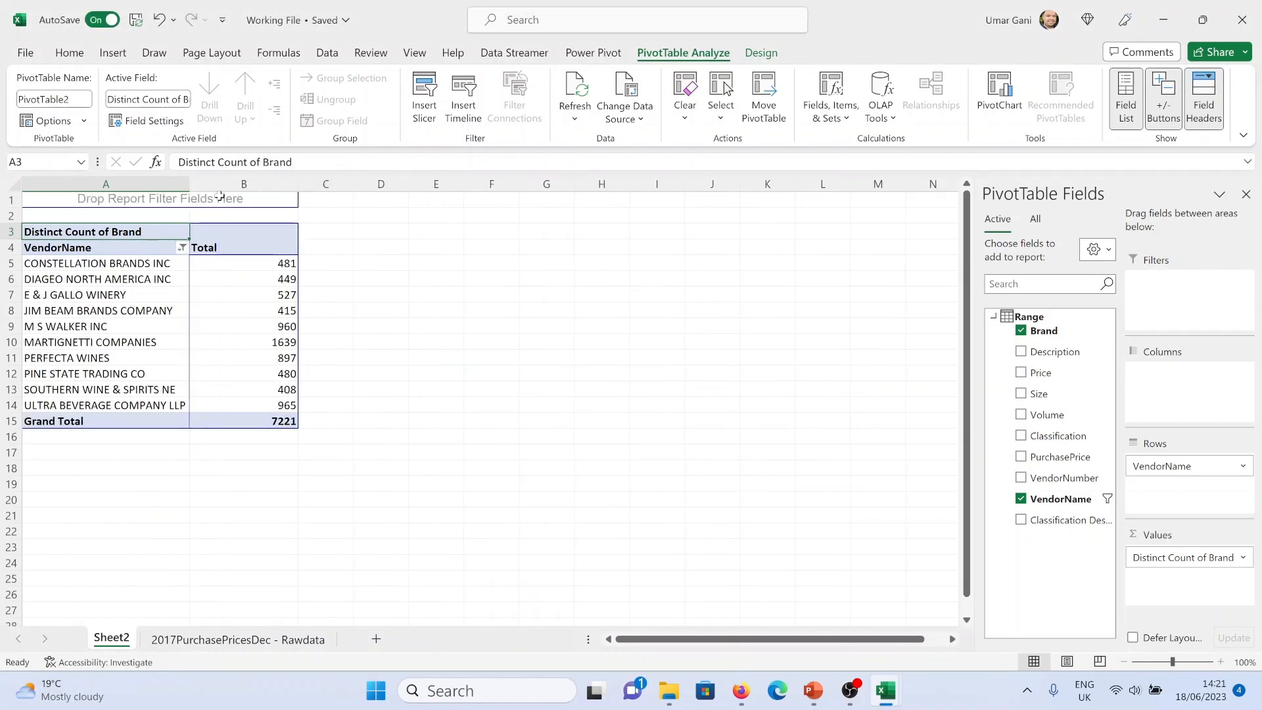
Sort VendorName in descending order by Distinct Count of Brand
{"action": "left_click_drag", "start_coordinate": [191, 186], "coordinate": [224, 186]}
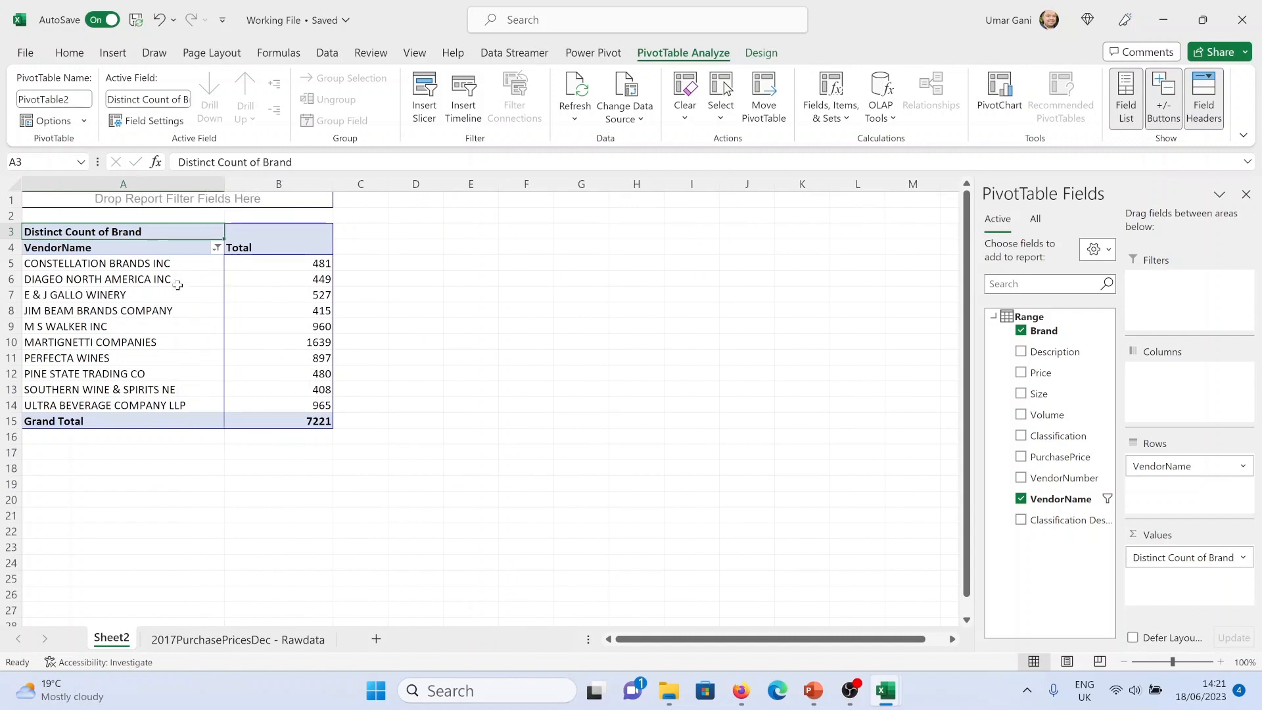
{"action": "left_click_drag", "start_coordinate": [299, 405], "coordinate": [296, 268]}
{"action": "left_click", "coordinate": [216, 247]}
{"action": "left_click", "coordinate": [298, 304]}
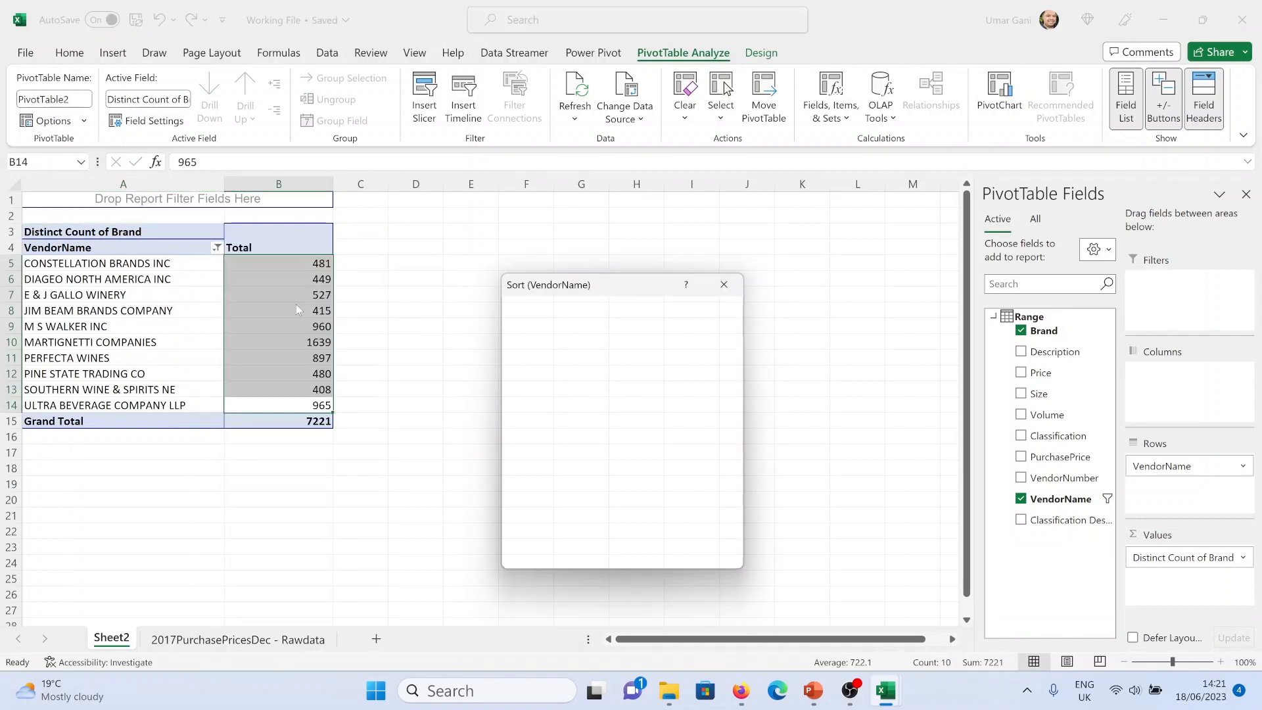
{"action": "left_click", "coordinate": [534, 407]}
{"action": "left_click", "coordinate": [552, 426]}
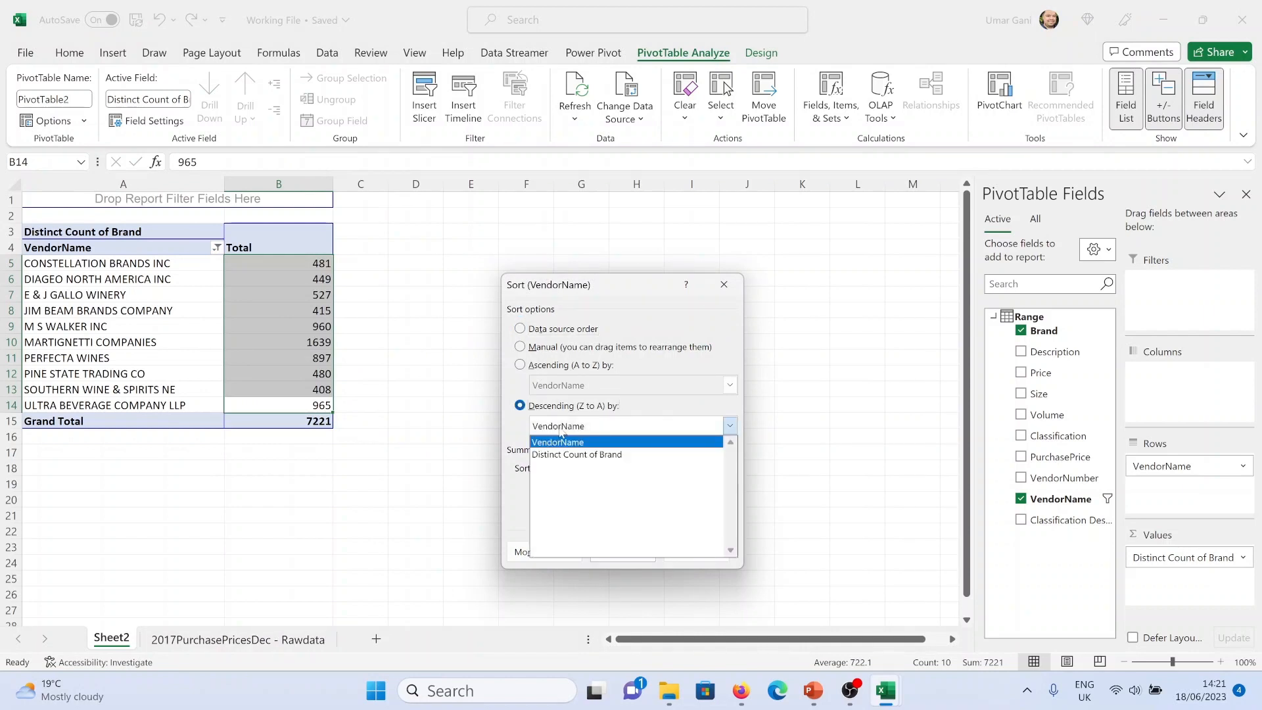
{"action": "left_click", "coordinate": [577, 456]}
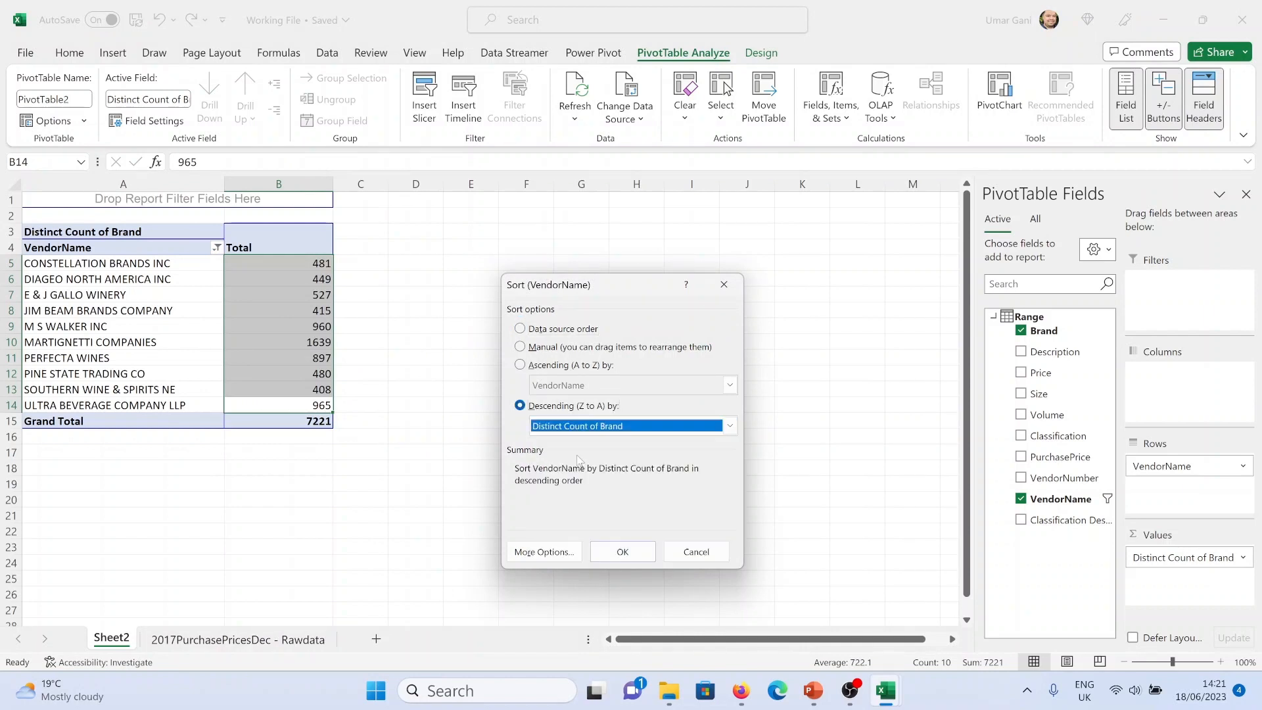
{"action": "left_click", "coordinate": [614, 550]}
{"action": "left_click", "coordinate": [356, 358]}
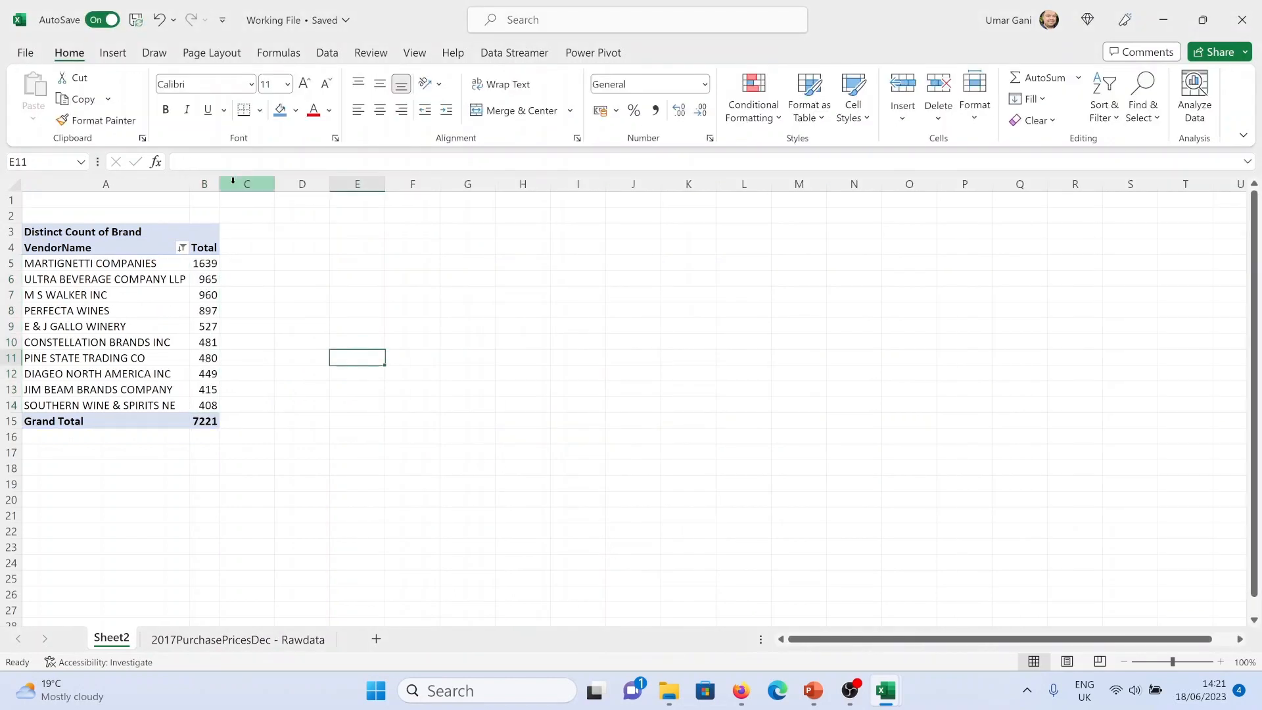
Narrow the Total column of the PivotTable
{"action": "mouse_move", "coordinate": [224, 181]}
{"action": "left_mouse_down"}
{"action": "mouse_move", "coordinate": [264, 183]}
{"action": "mouse_move", "coordinate": [204, 184]}
{"action": "left_mouse_up"}
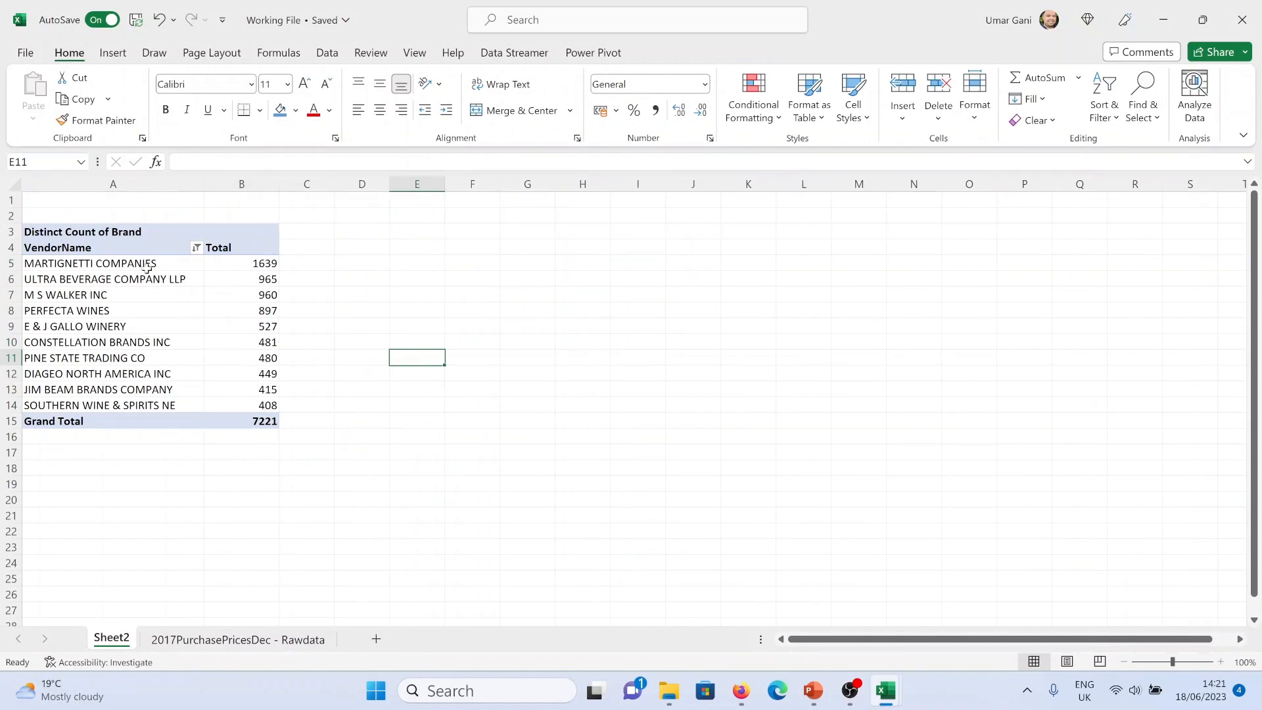
{"action": "mouse_move", "coordinate": [230, 396]}
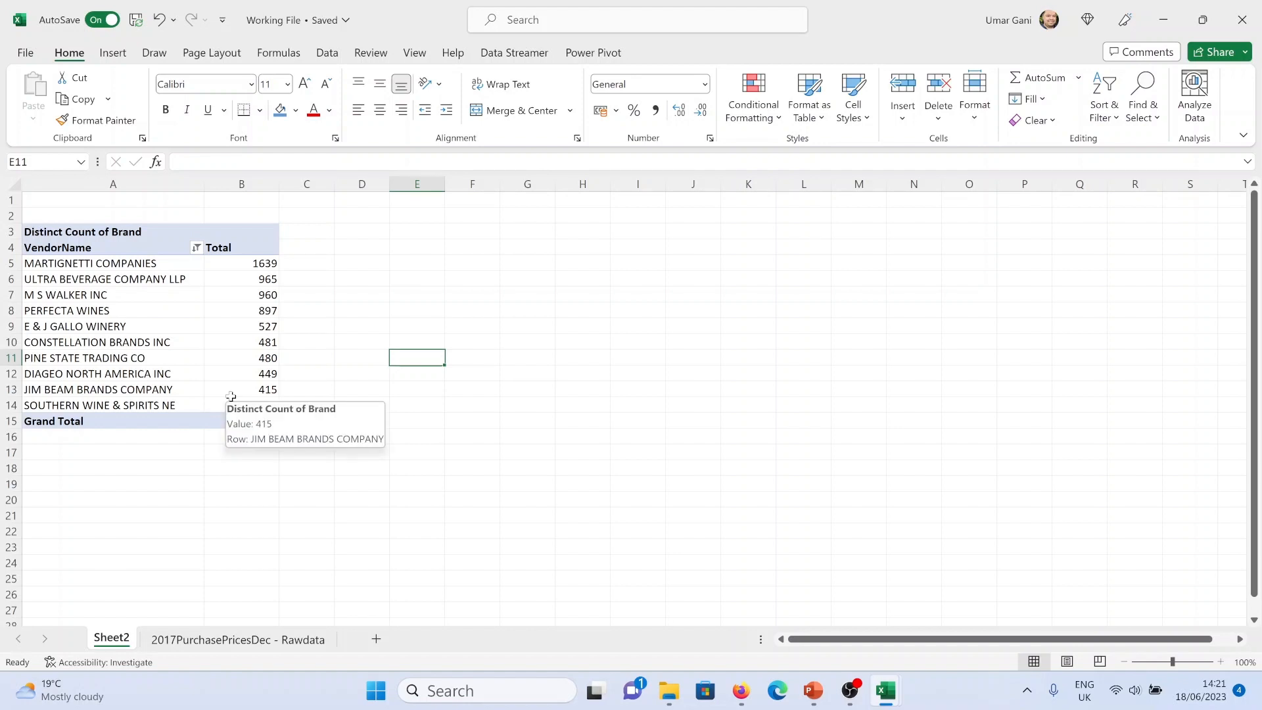
{"action": "mouse_move", "coordinate": [896, 695]}
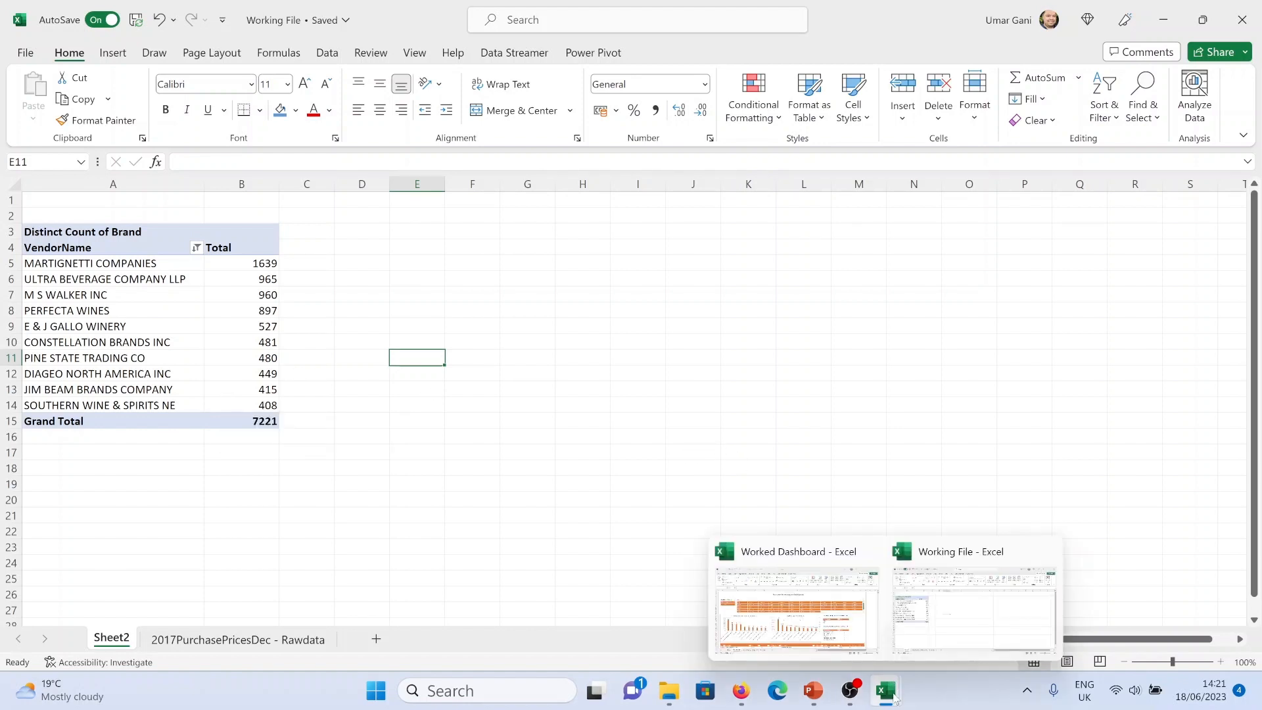
{"action": "left_click", "coordinate": [814, 630]}
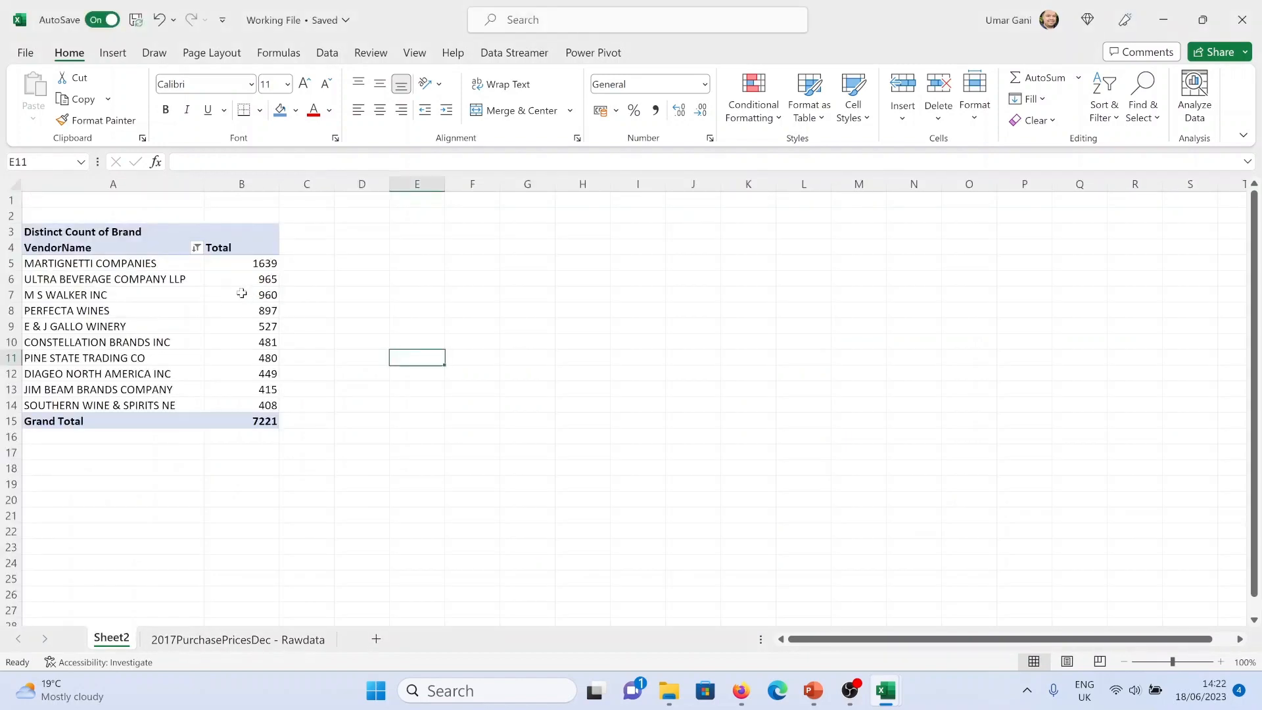
{"action": "left_click", "coordinate": [241, 293]}
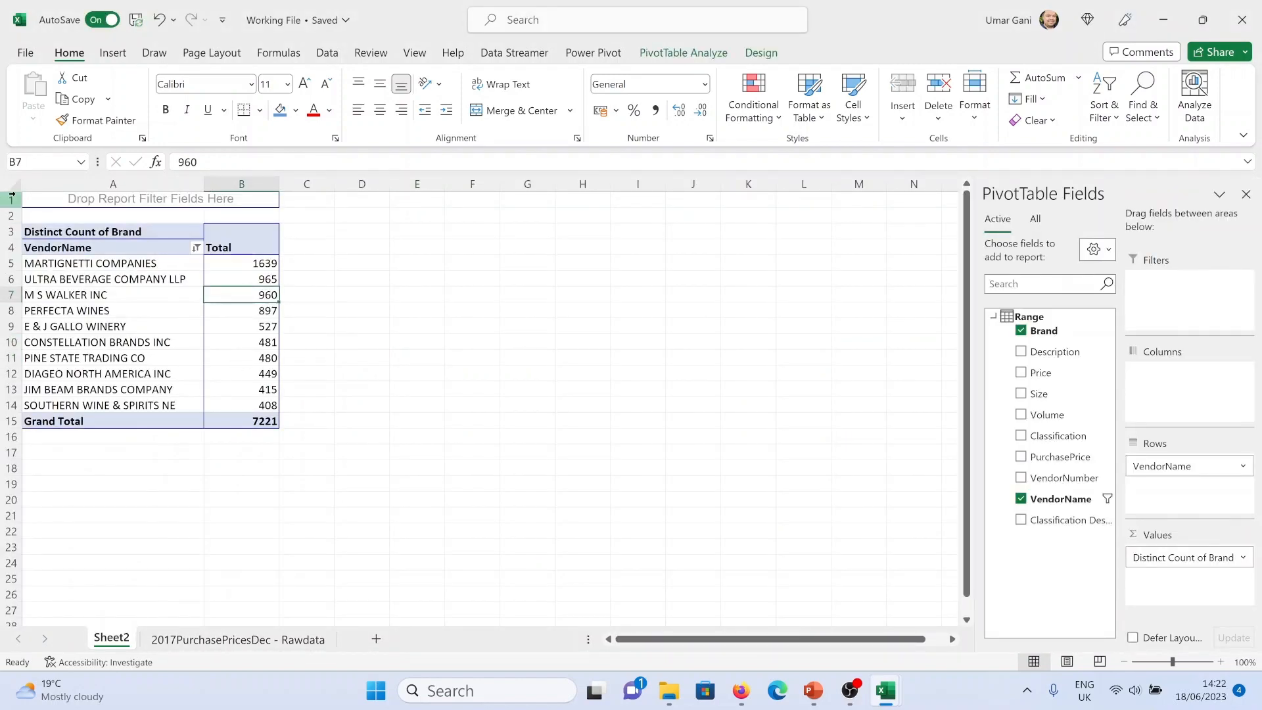
{"action": "left_click", "coordinate": [237, 316]}
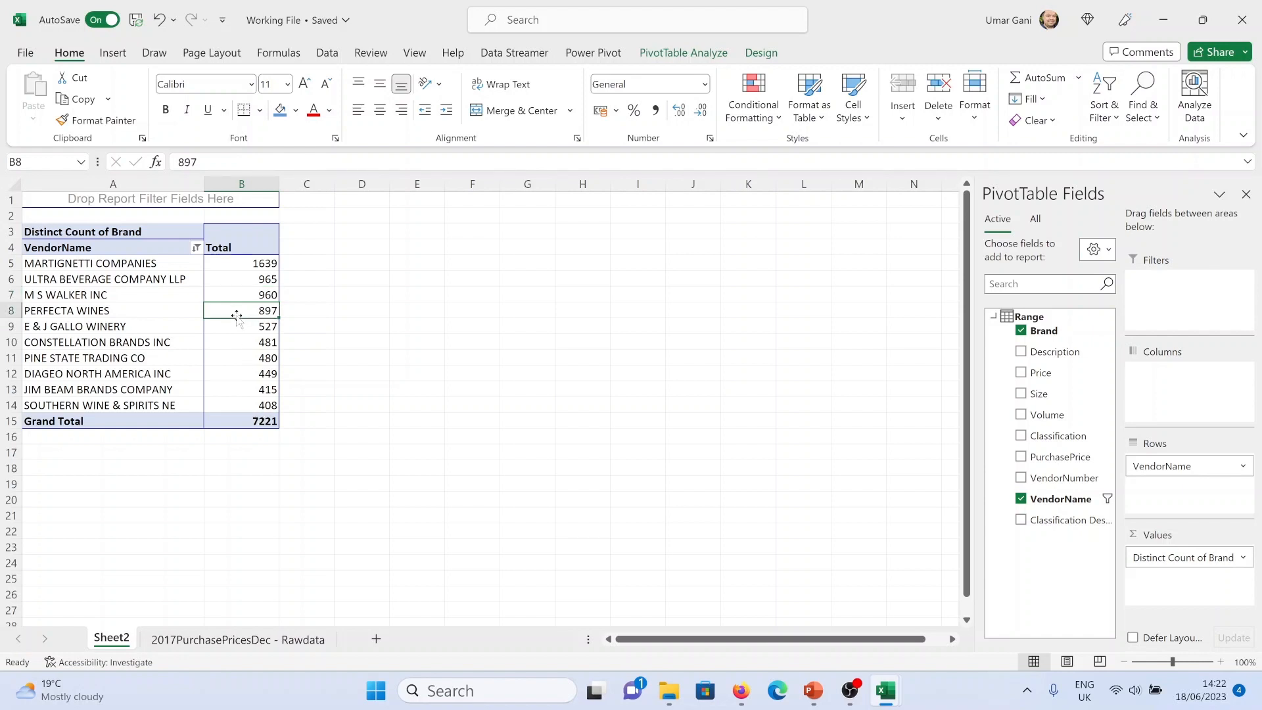
Switch to PowerPoint and examine the dashboard layout on the Wireframing slide, then return to Excel
{"action": "left_click", "coordinate": [815, 702]}
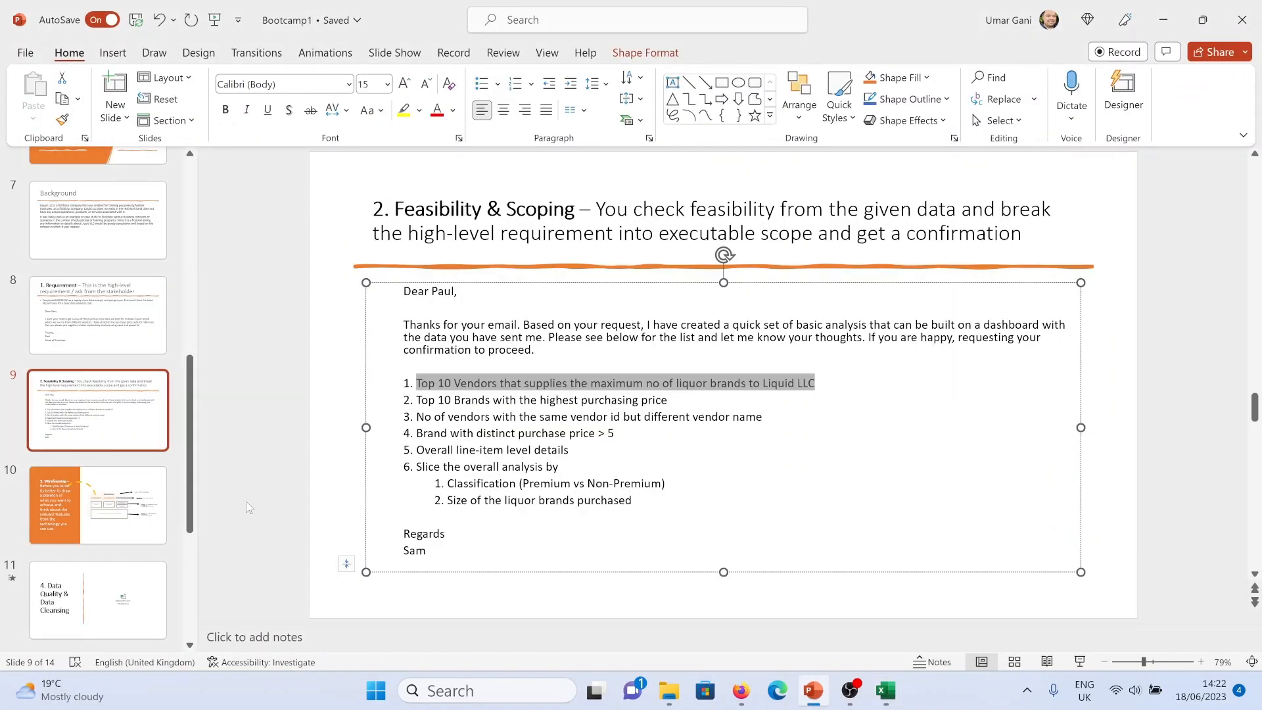
{"action": "left_click", "coordinate": [132, 503]}
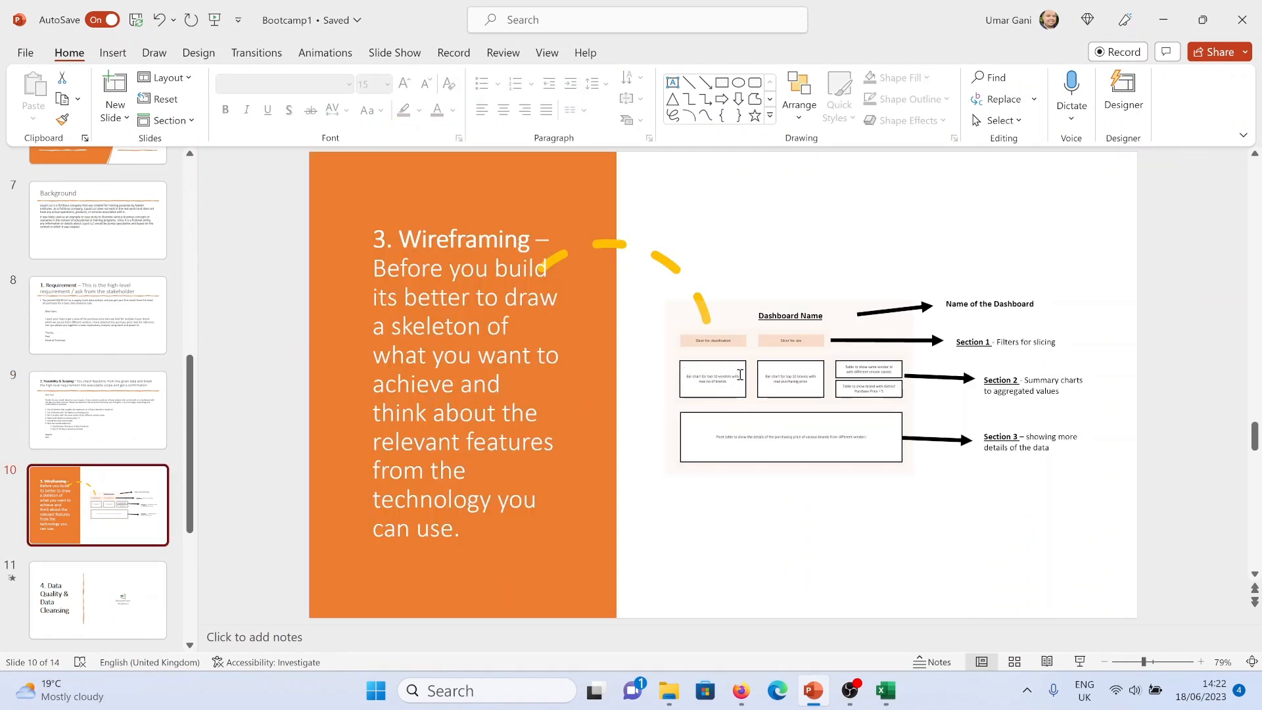
{"action": "scroll", "coordinate": [849, 437], "scroll_direction": "up", "scroll_amount": 6, "text": "ctrl"}
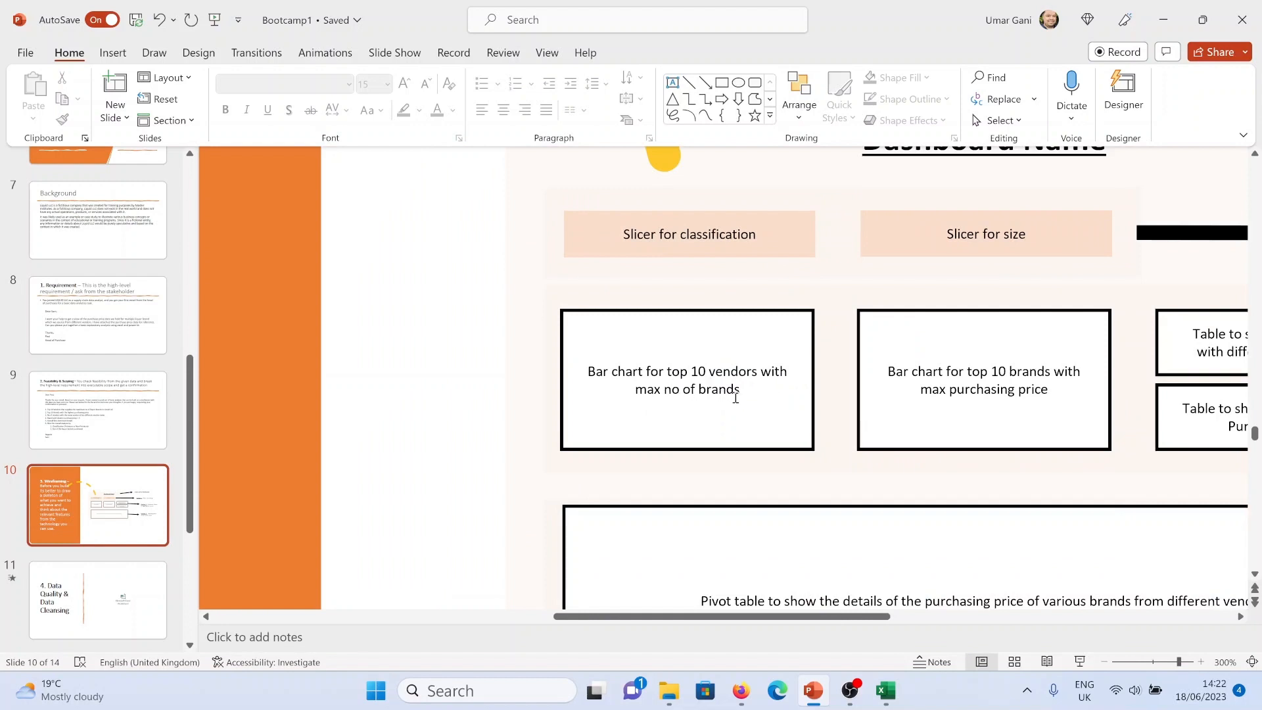
{"action": "scroll", "coordinate": [736, 398], "scroll_direction": "down", "scroll_amount": 8, "text": "ctrl"}
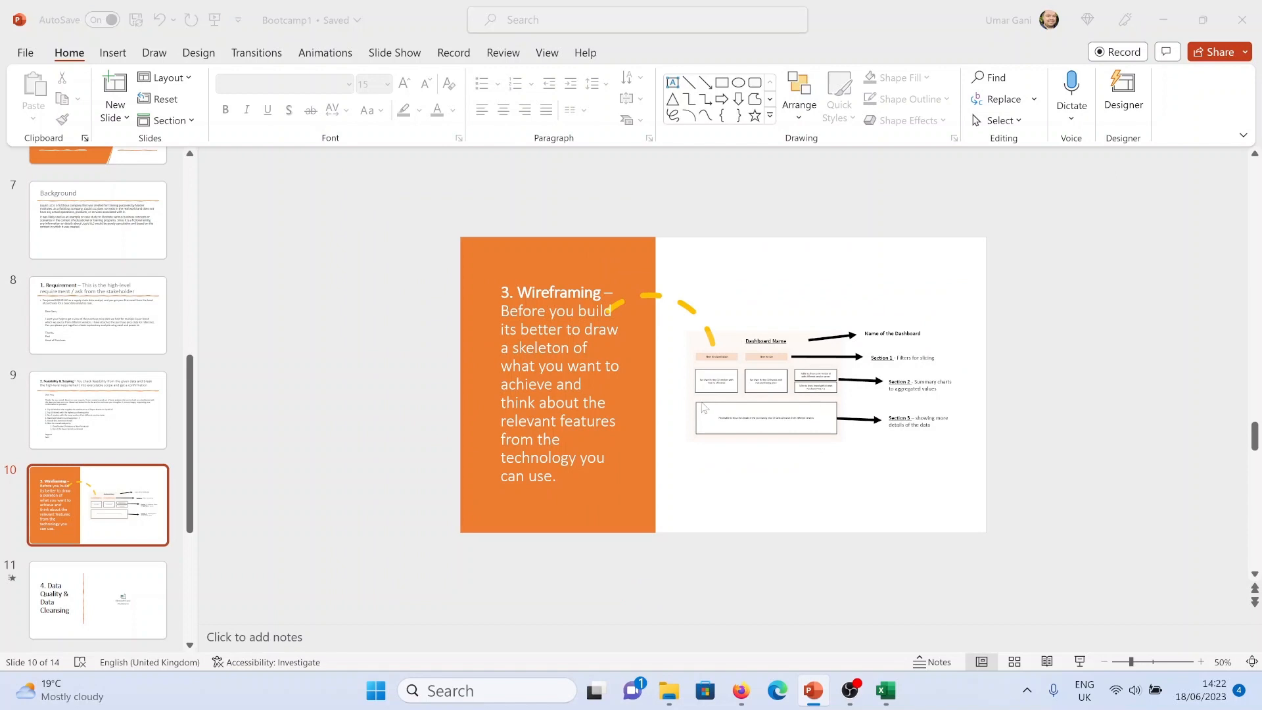
{"action": "key", "text": "alt+Tab"}
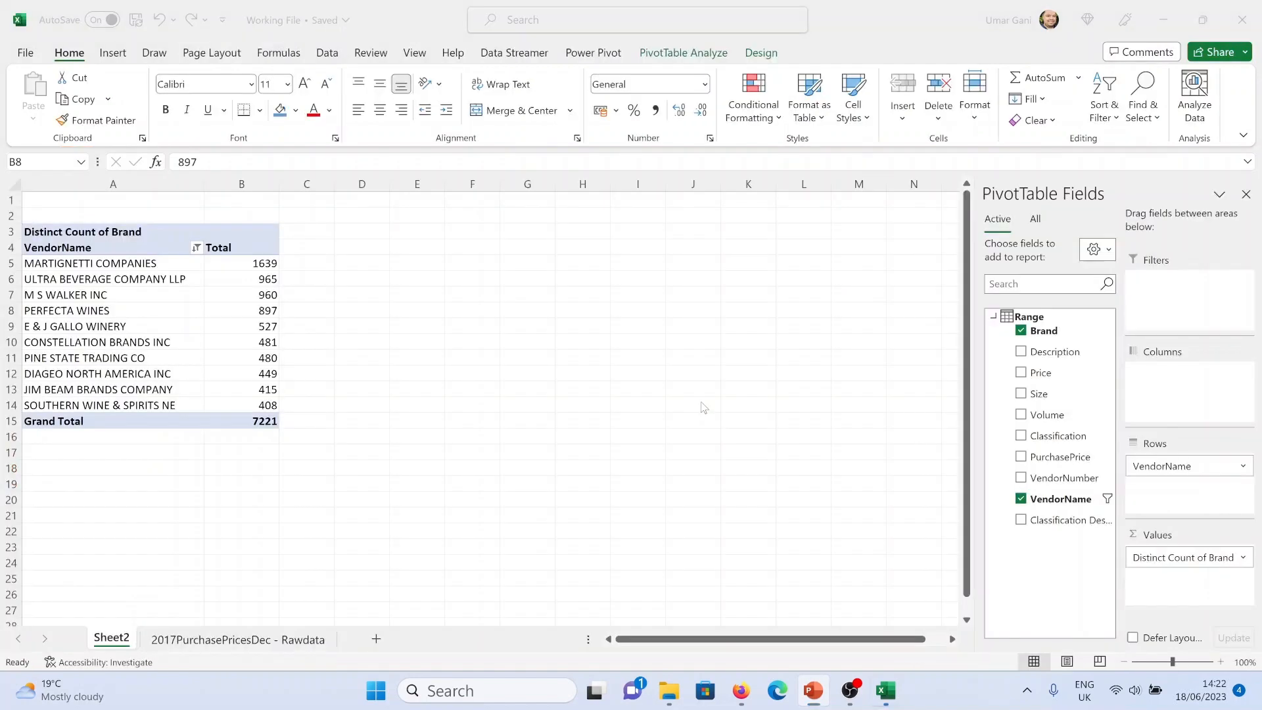
Insert a clustered column PivotChart from the vendor PivotTable and move it beside the table
{"action": "left_click", "coordinate": [142, 312]}
{"action": "left_click", "coordinate": [235, 296]}
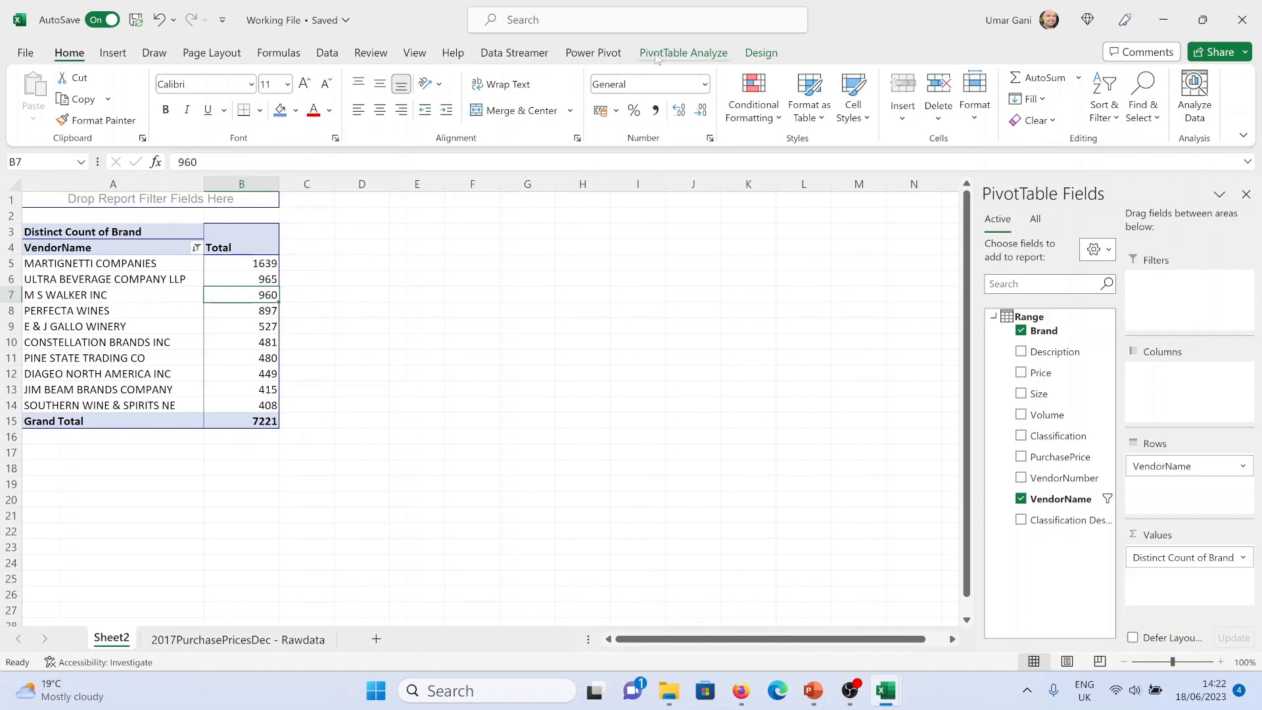
{"action": "left_click", "coordinate": [683, 53]}
{"action": "left_click", "coordinate": [1012, 98]}
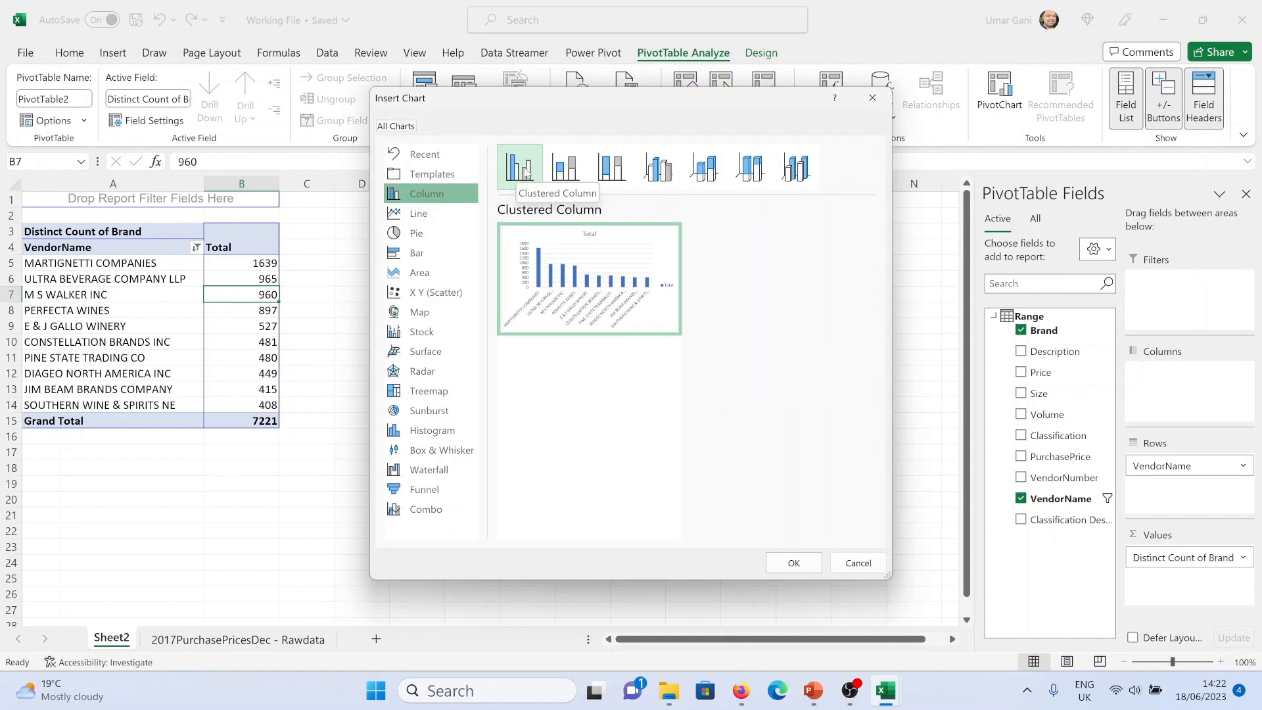
{"action": "left_click", "coordinate": [792, 556]}
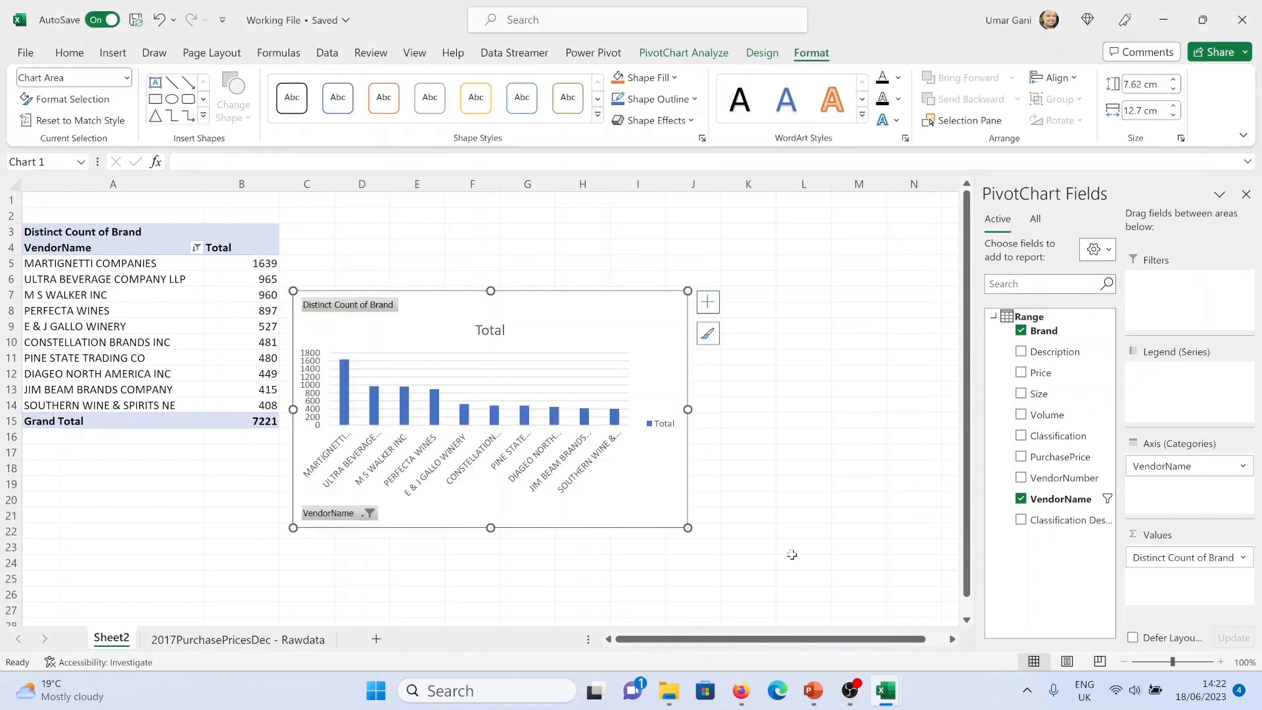
{"action": "left_click_drag", "start_coordinate": [552, 290], "coordinate": [594, 198]}
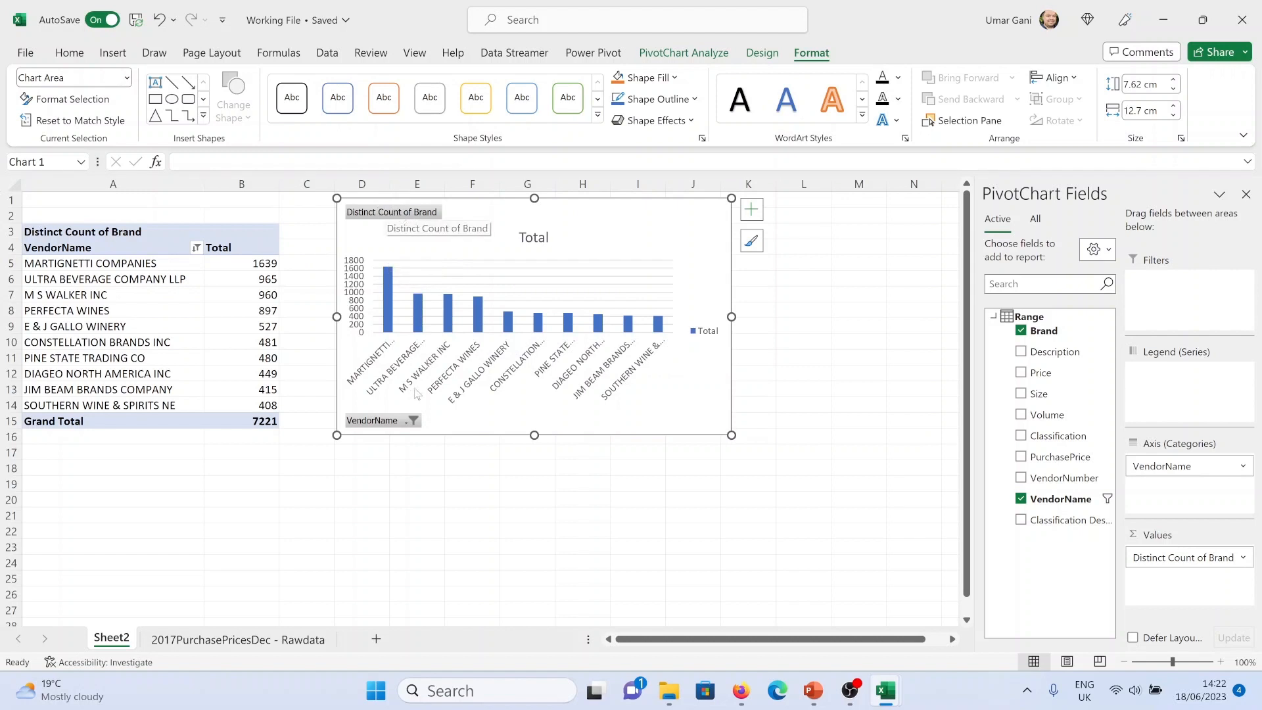
Hide all field buttons on the PivotChart and widen the chart to about 15.9 cm
{"action": "right_click", "coordinate": [394, 425]}
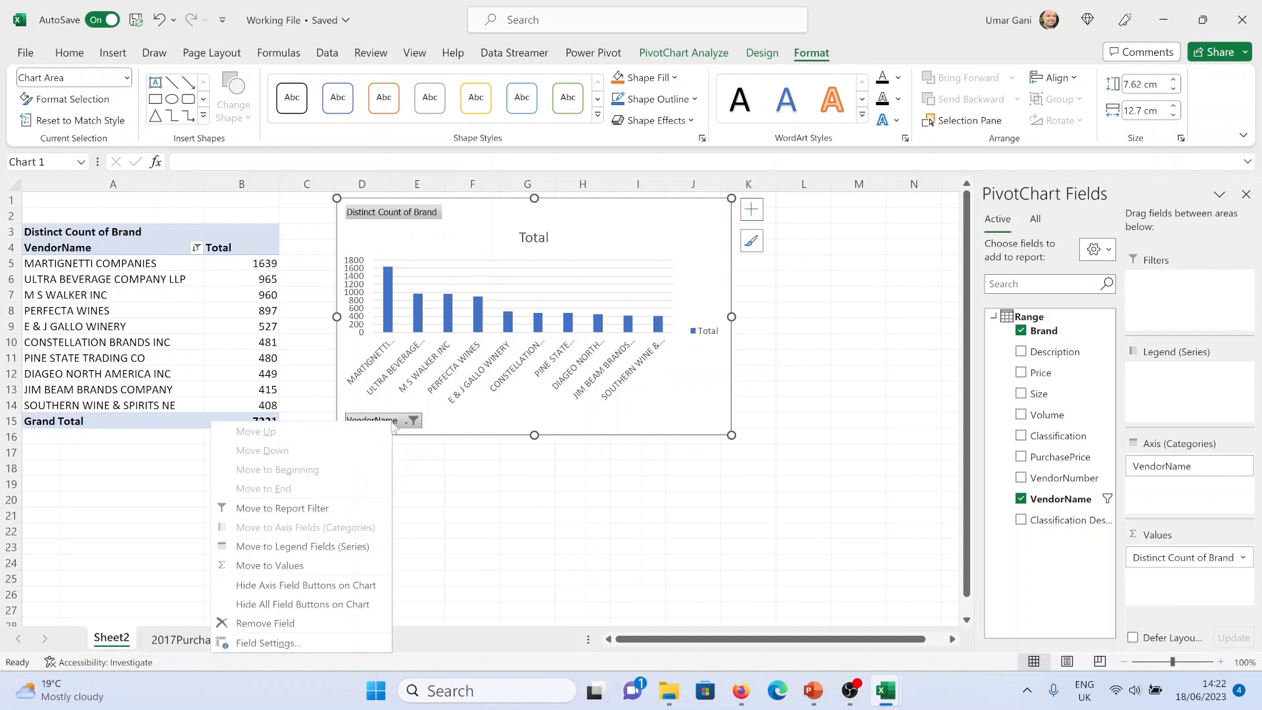
{"action": "left_click", "coordinate": [322, 604]}
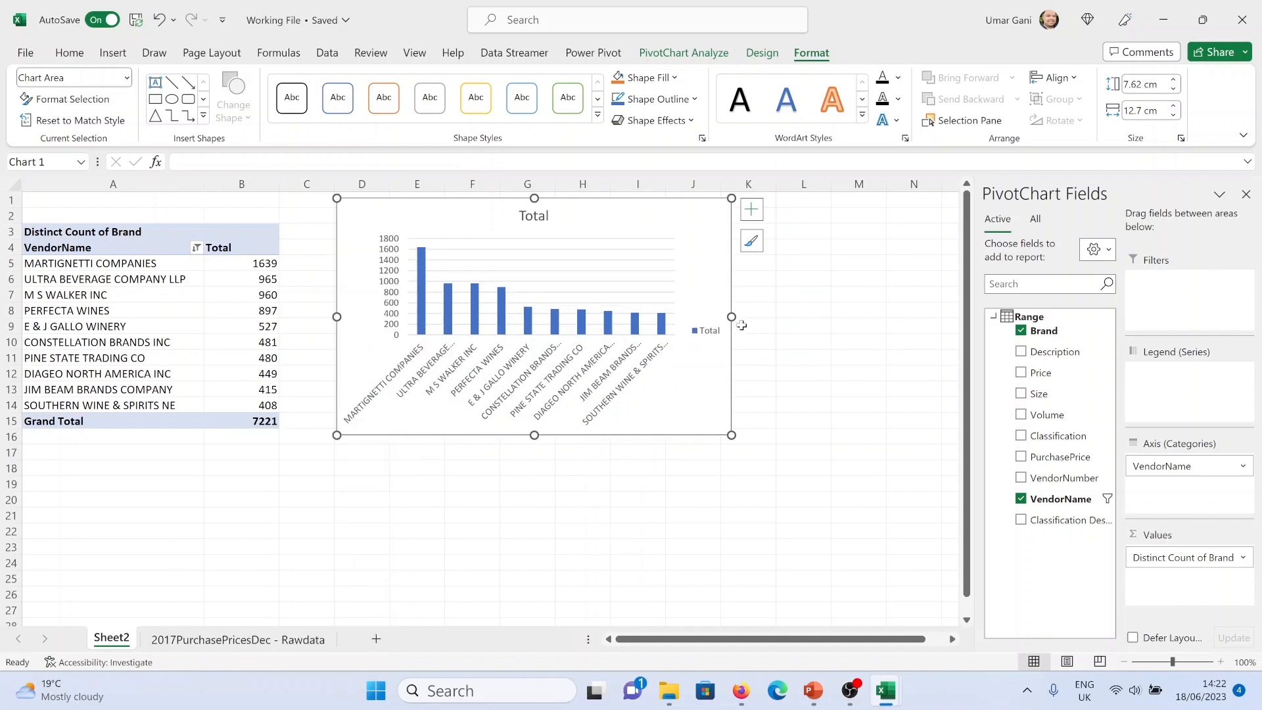
{"action": "left_click_drag", "start_coordinate": [731, 316], "coordinate": [830, 316]}
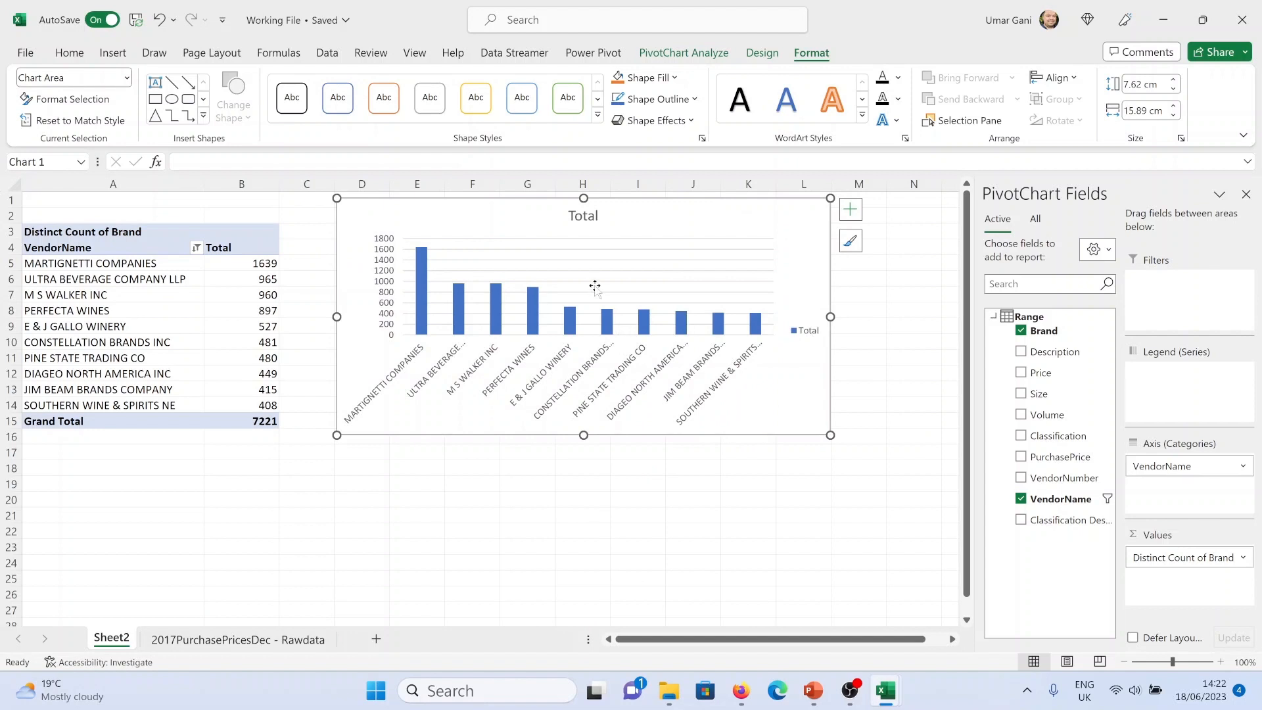
Delete the chart's legend
{"action": "key", "text": "Delete"}
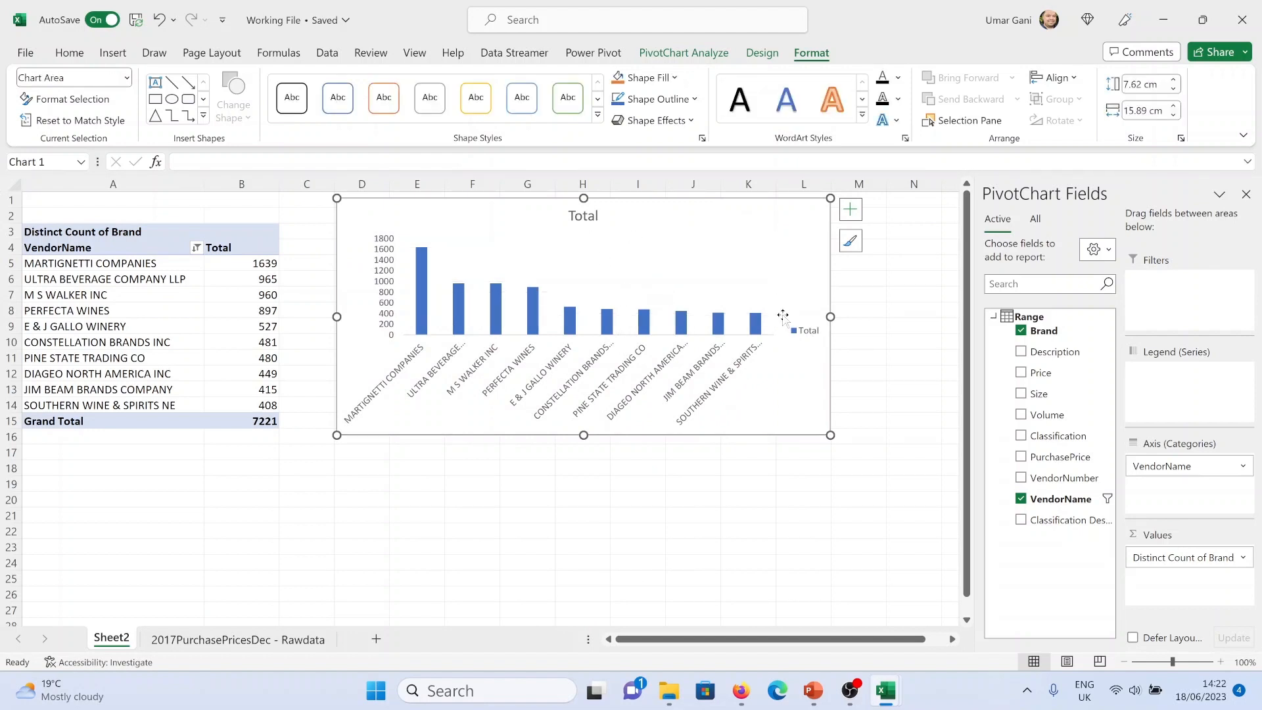
{"action": "left_click", "coordinate": [797, 329]}
{"action": "key", "text": "Delete"}
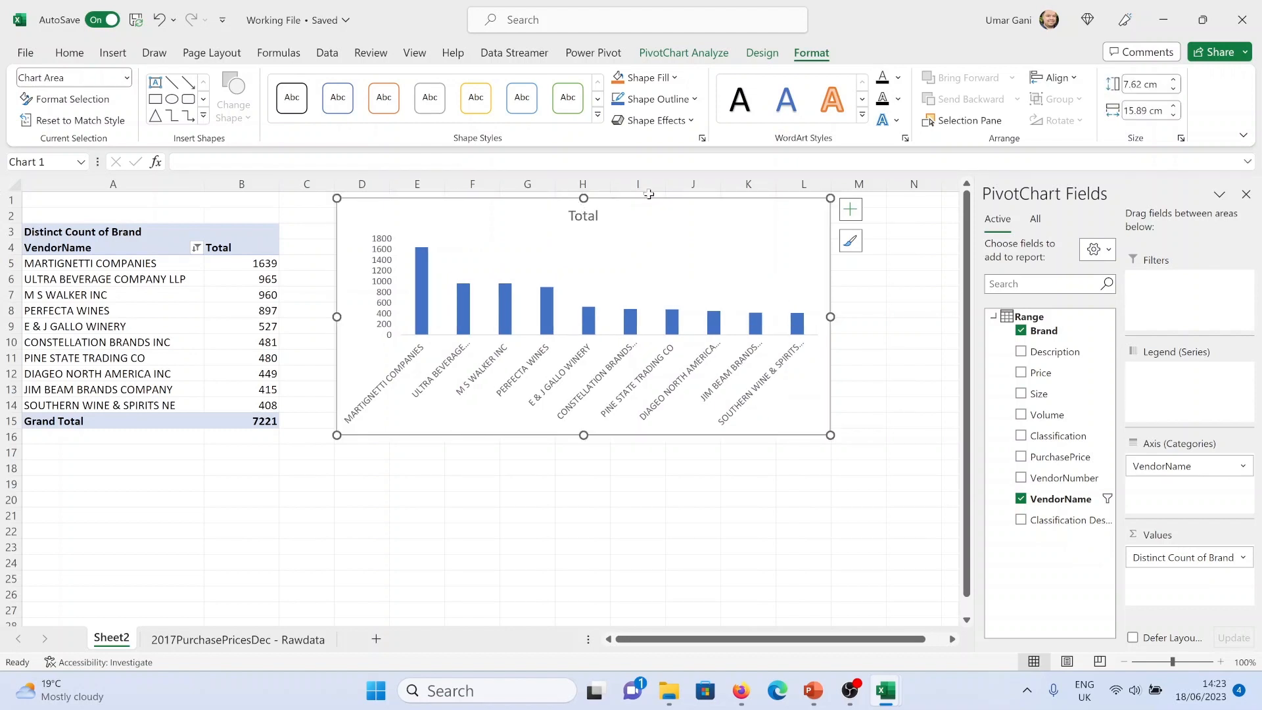
{"action": "left_click", "coordinate": [762, 53]}
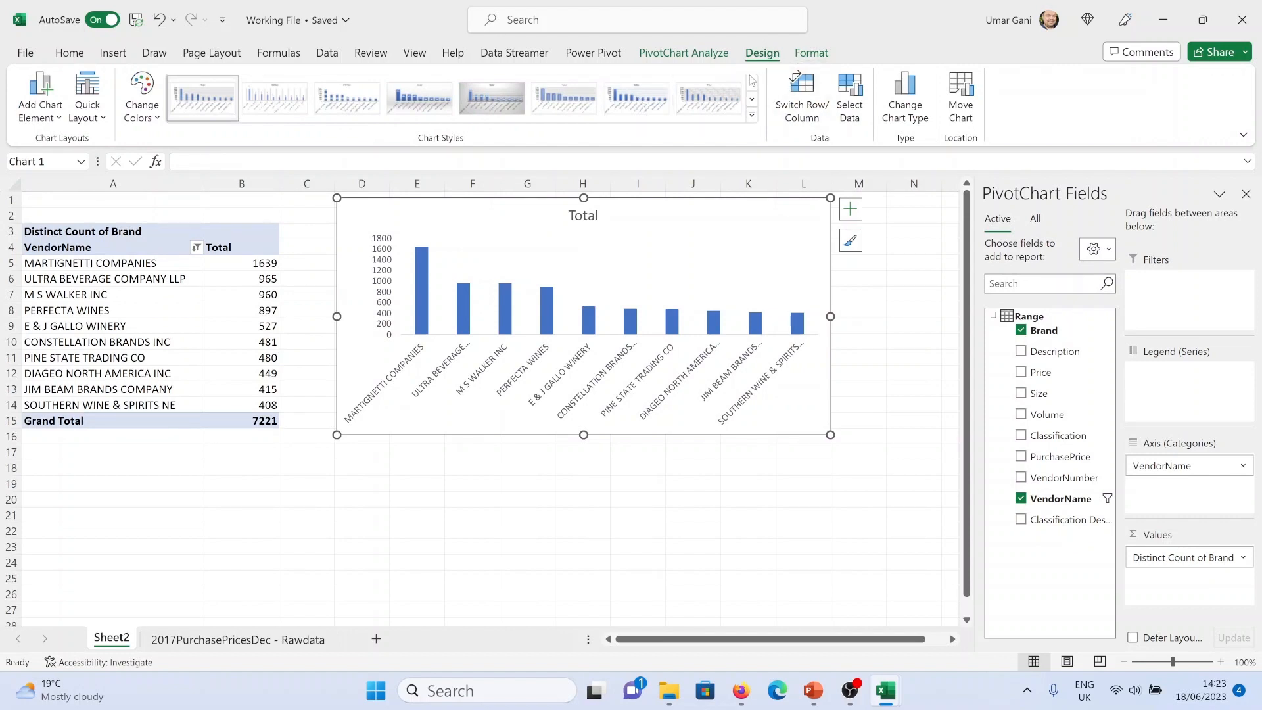
{"action": "left_click", "coordinate": [722, 56]}
{"action": "left_click", "coordinate": [816, 53]}
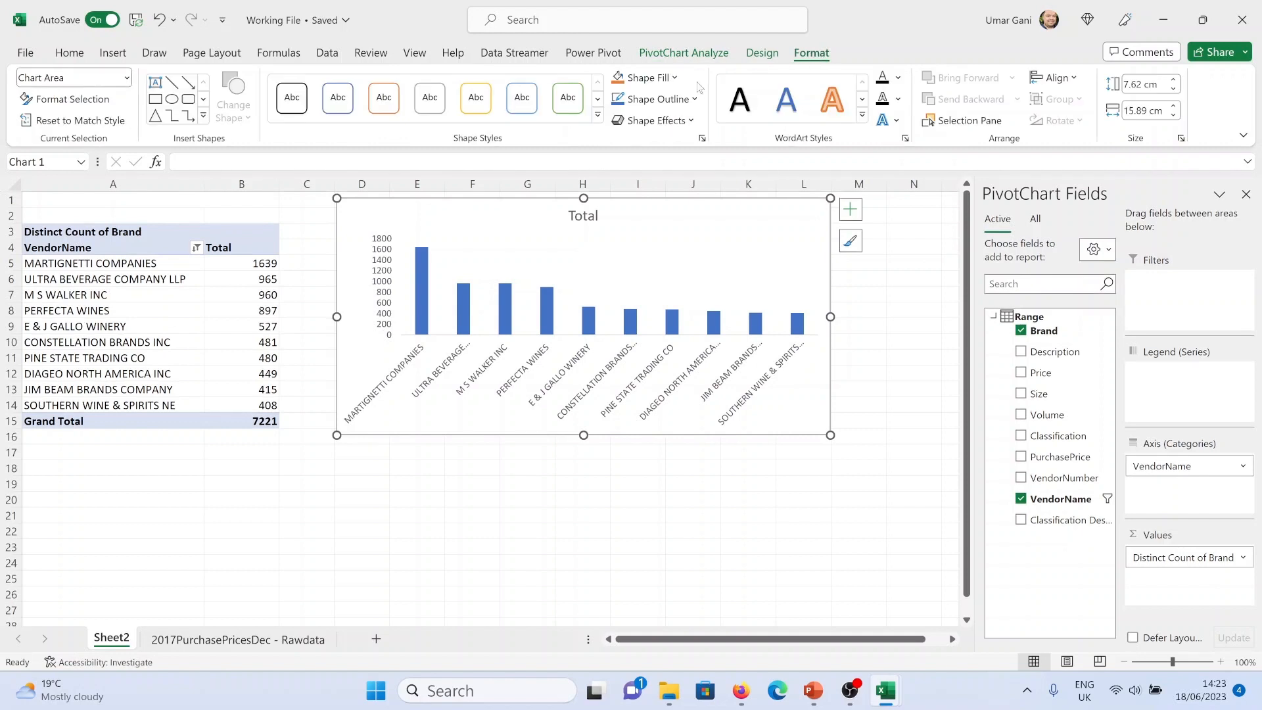
{"action": "left_click", "coordinate": [598, 115]}
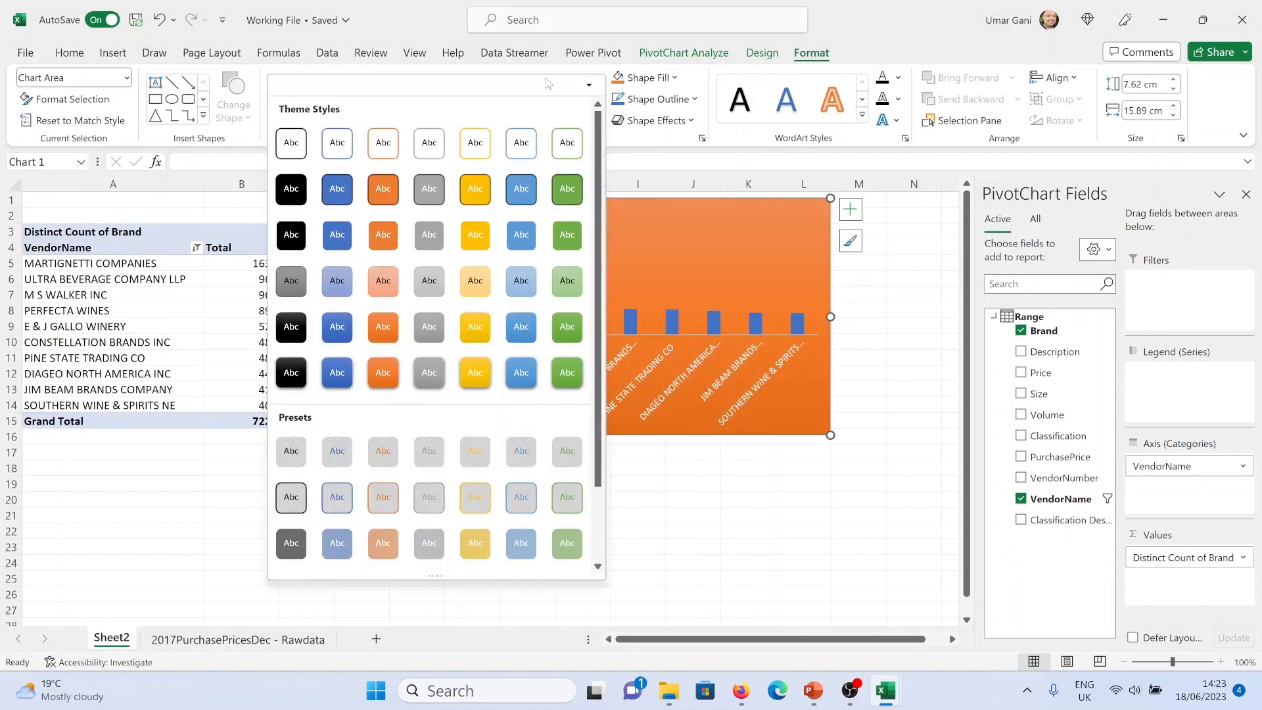
{"action": "left_click", "coordinate": [835, 26]}
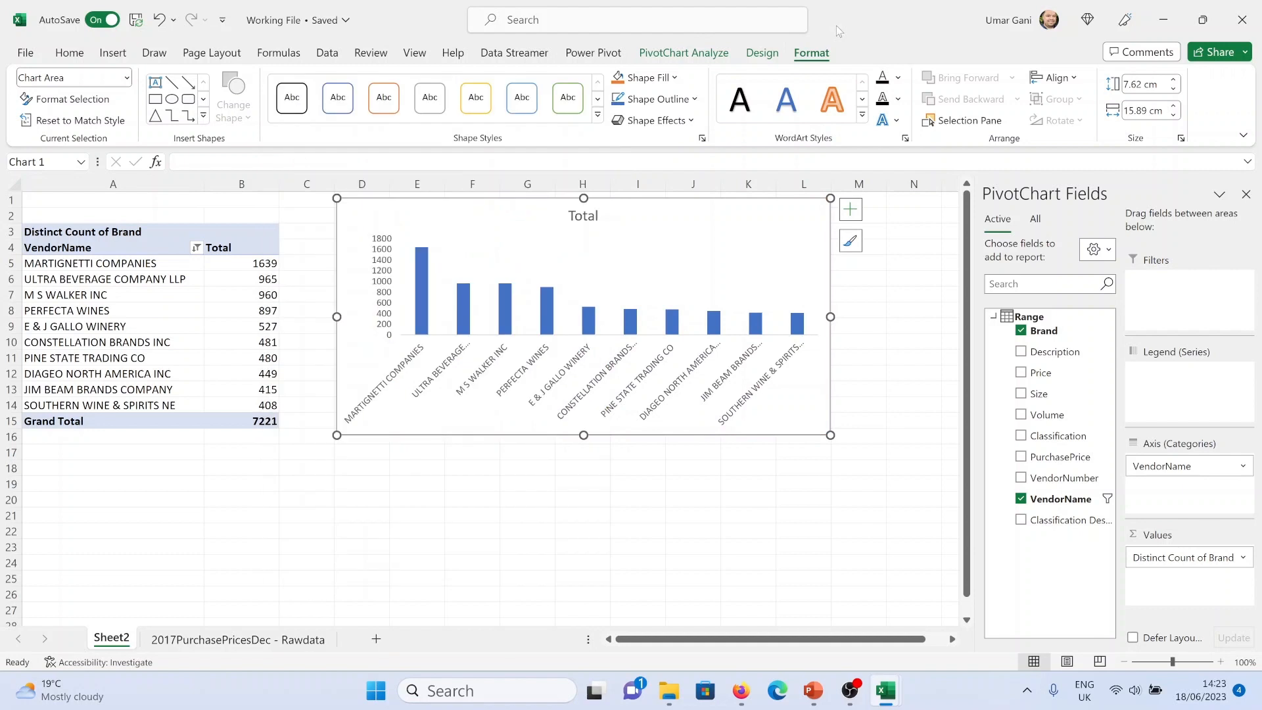
Change the chart's colour scheme to the orange palette
{"action": "left_click", "coordinate": [759, 53]}
{"action": "left_click", "coordinate": [751, 115]}
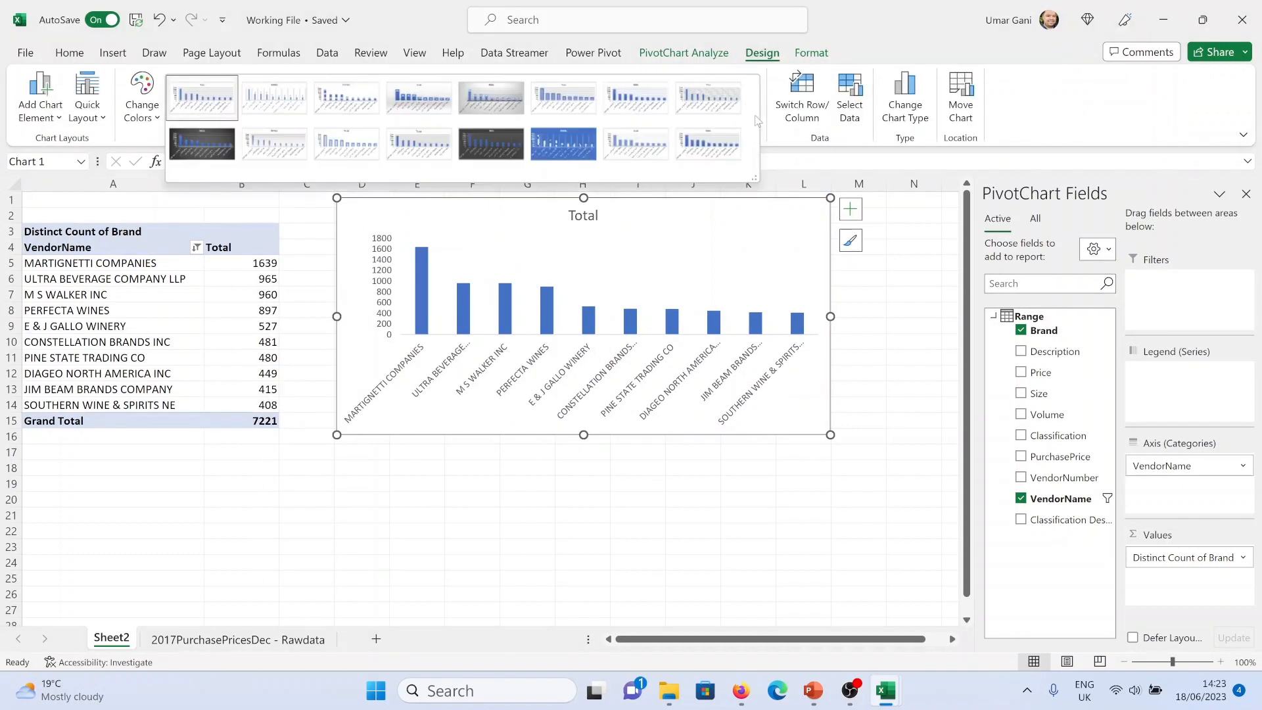
{"action": "left_click", "coordinate": [150, 117]}
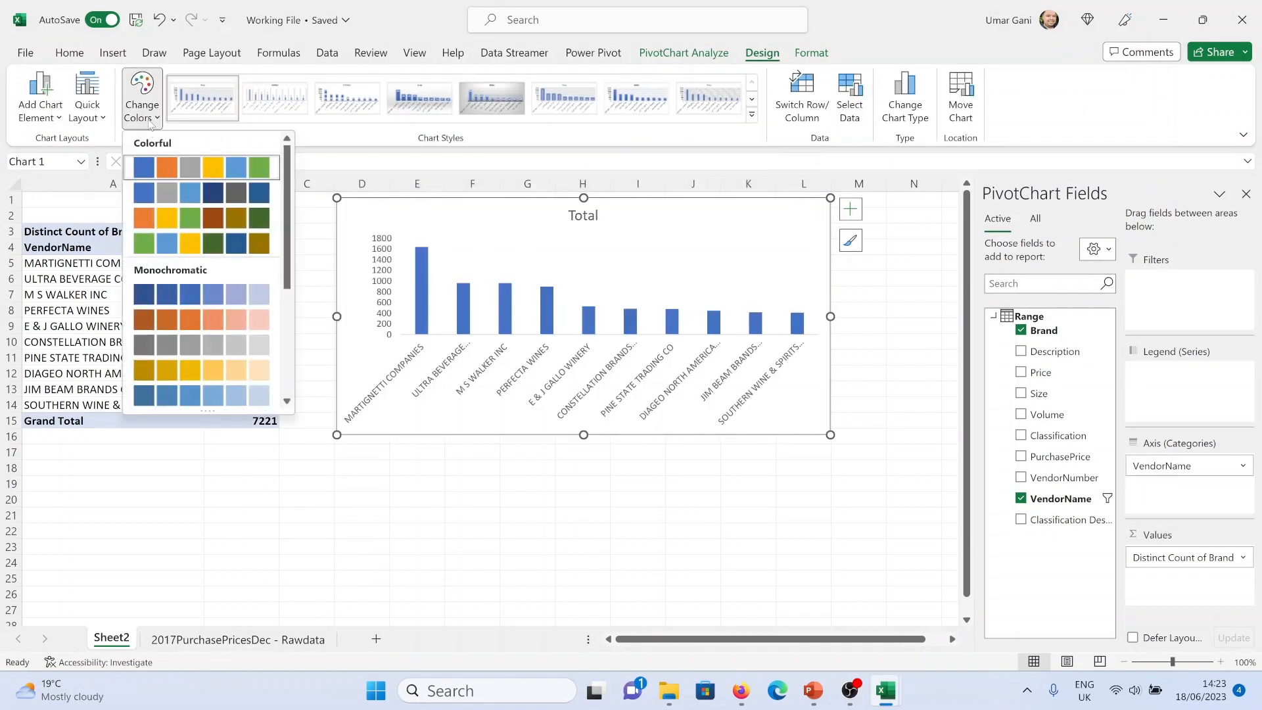
{"action": "left_click", "coordinate": [127, 215]}
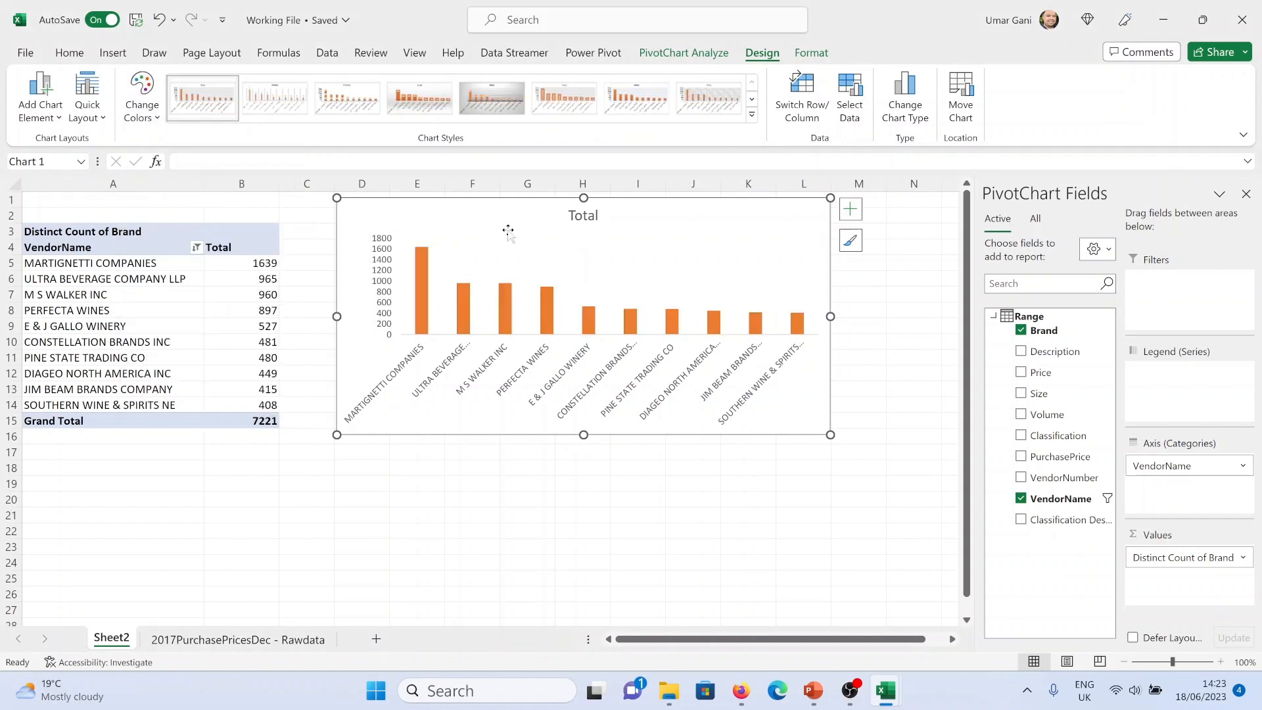
Add data labels at the outside end of the columns
{"action": "left_click", "coordinate": [40, 95]}
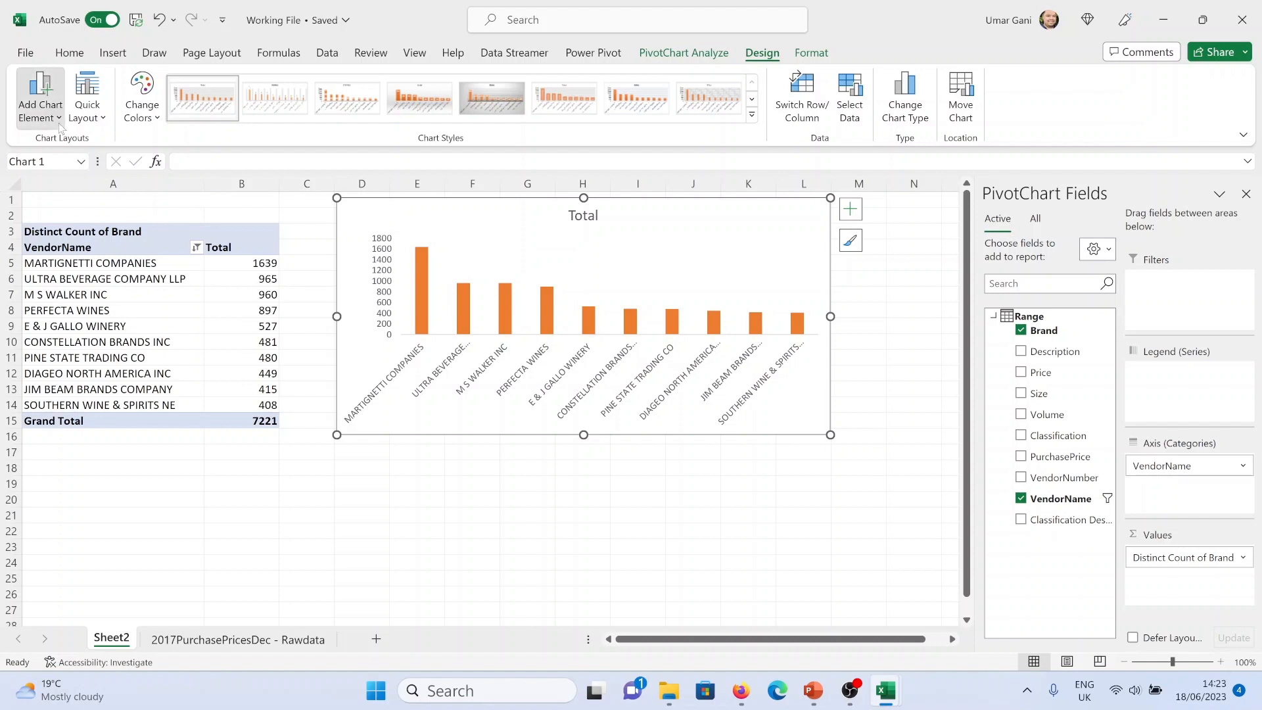
{"action": "mouse_move", "coordinate": [92, 220]}
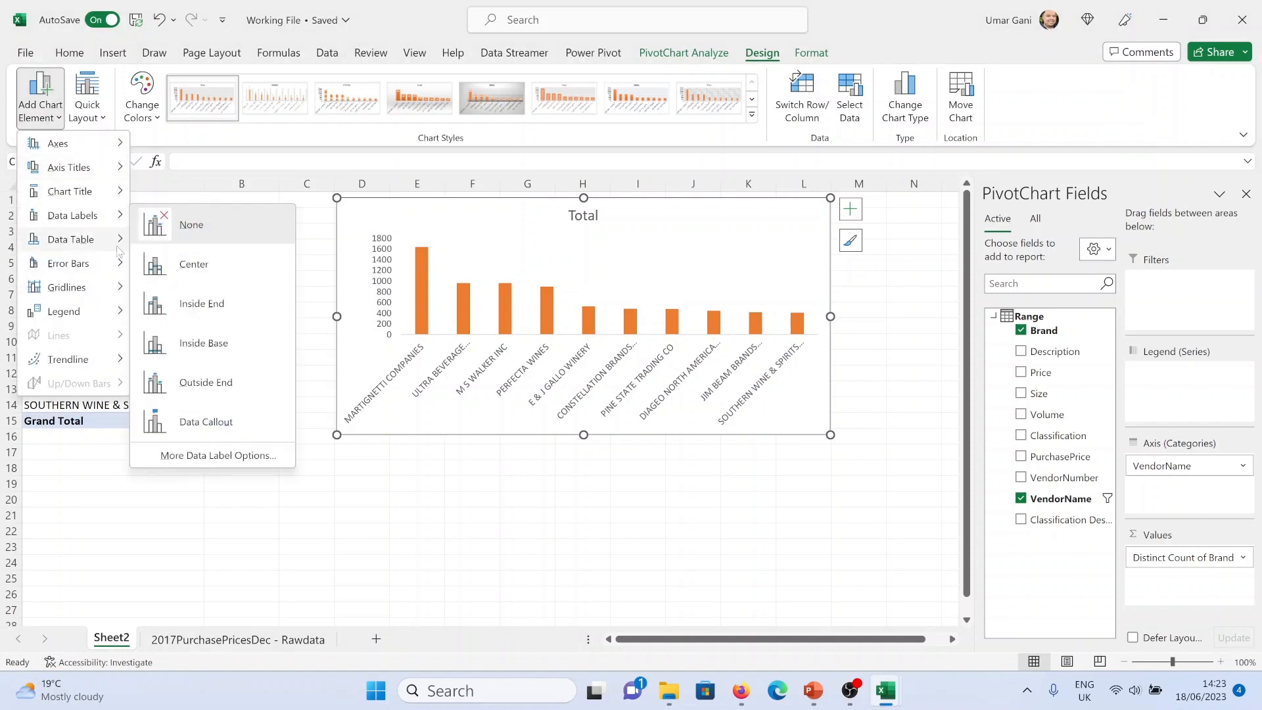
{"action": "left_click", "coordinate": [184, 388]}
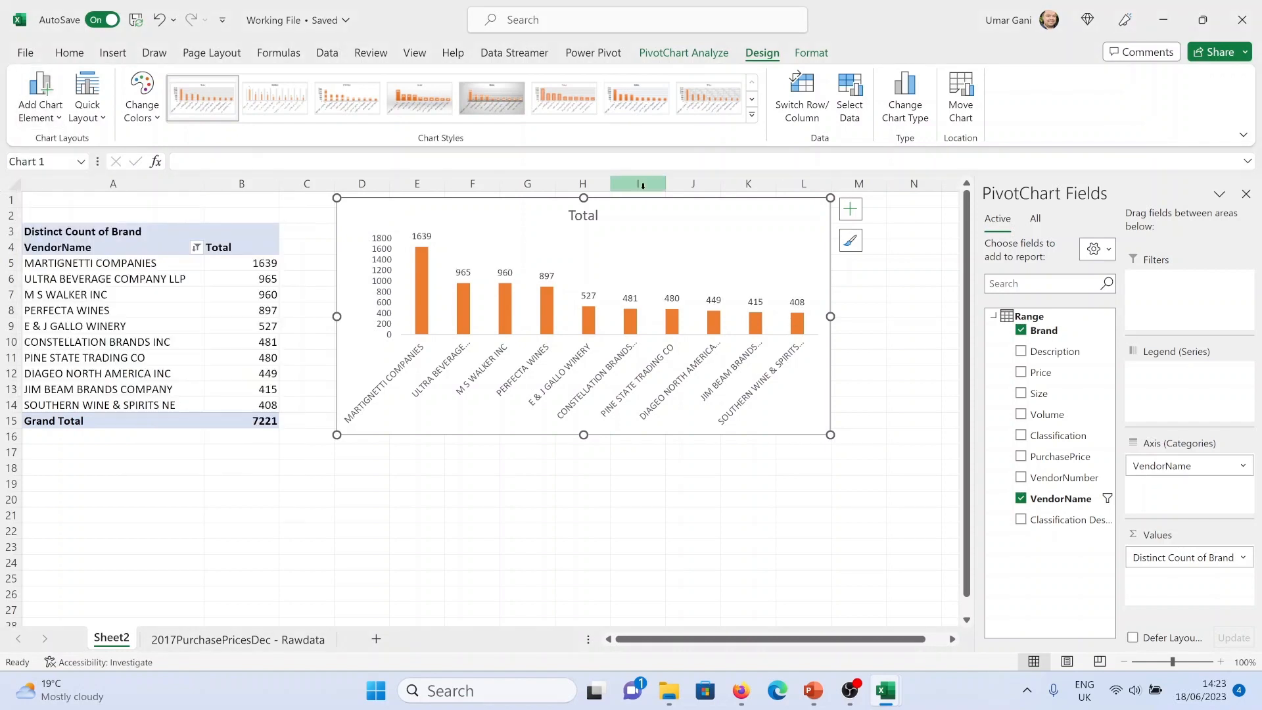
Retitle the chart as "Vendor with max no. of brands", checking the reference dashboard PDF for the wording
{"action": "left_click", "coordinate": [583, 215]}
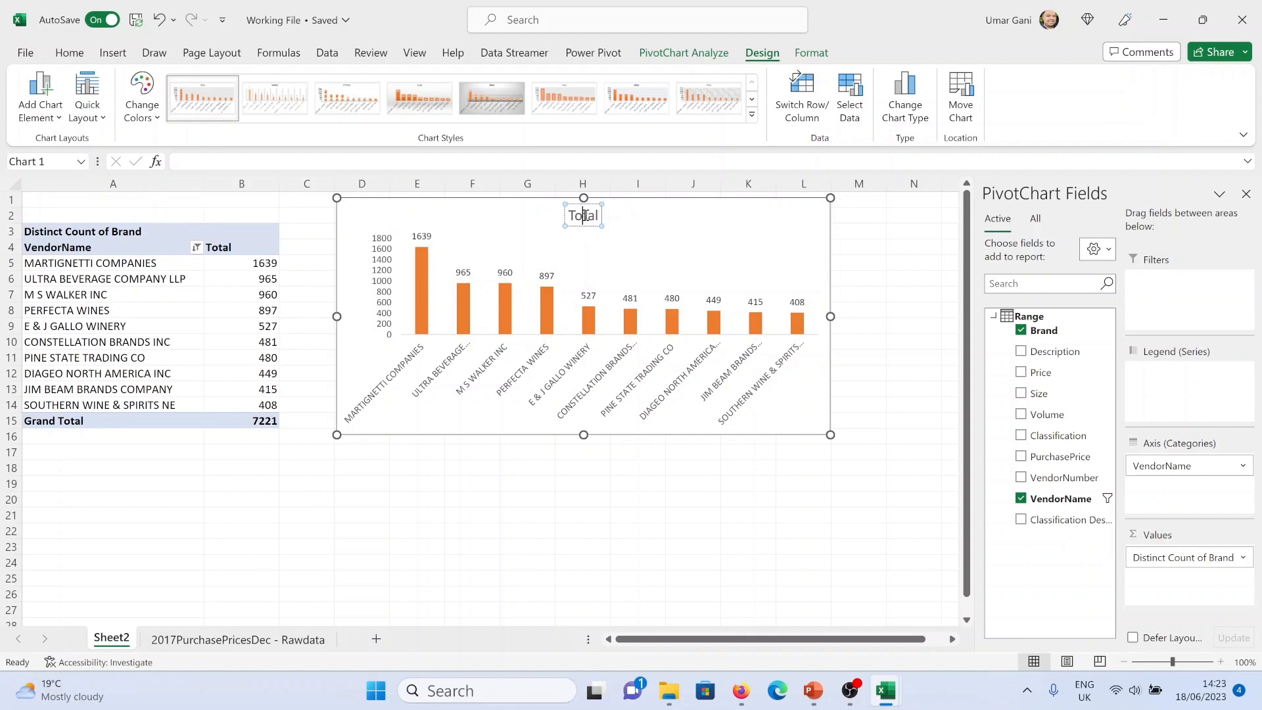
{"action": "double_click", "coordinate": [584, 215]}
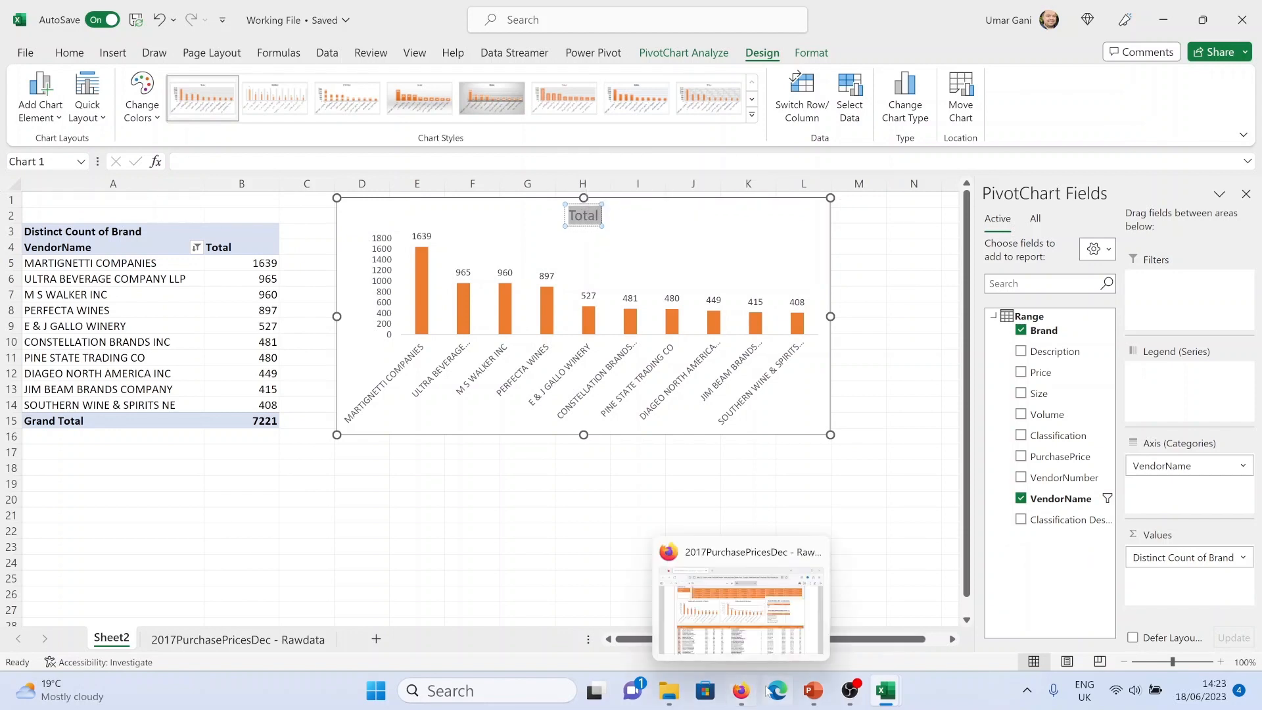
{"action": "left_click", "coordinate": [742, 691]}
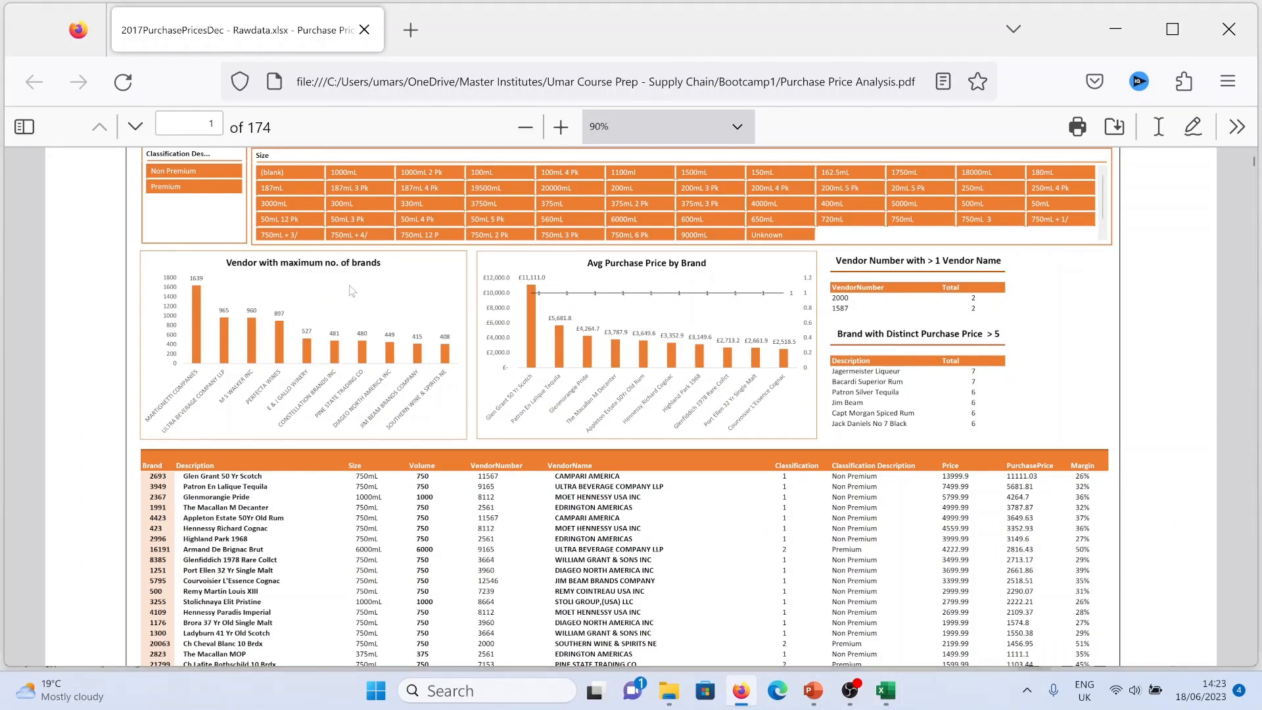
{"action": "key", "text": "alt+Tab"}
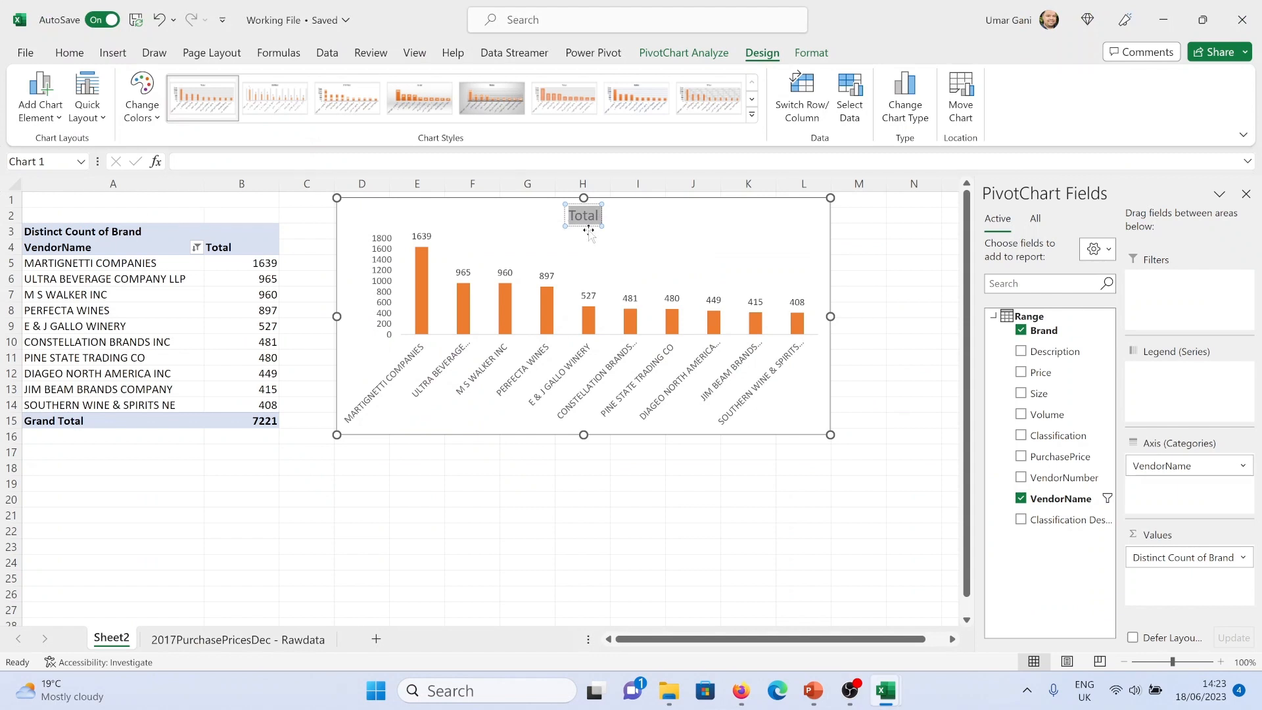
{"action": "type", "text": "Vendor with"}
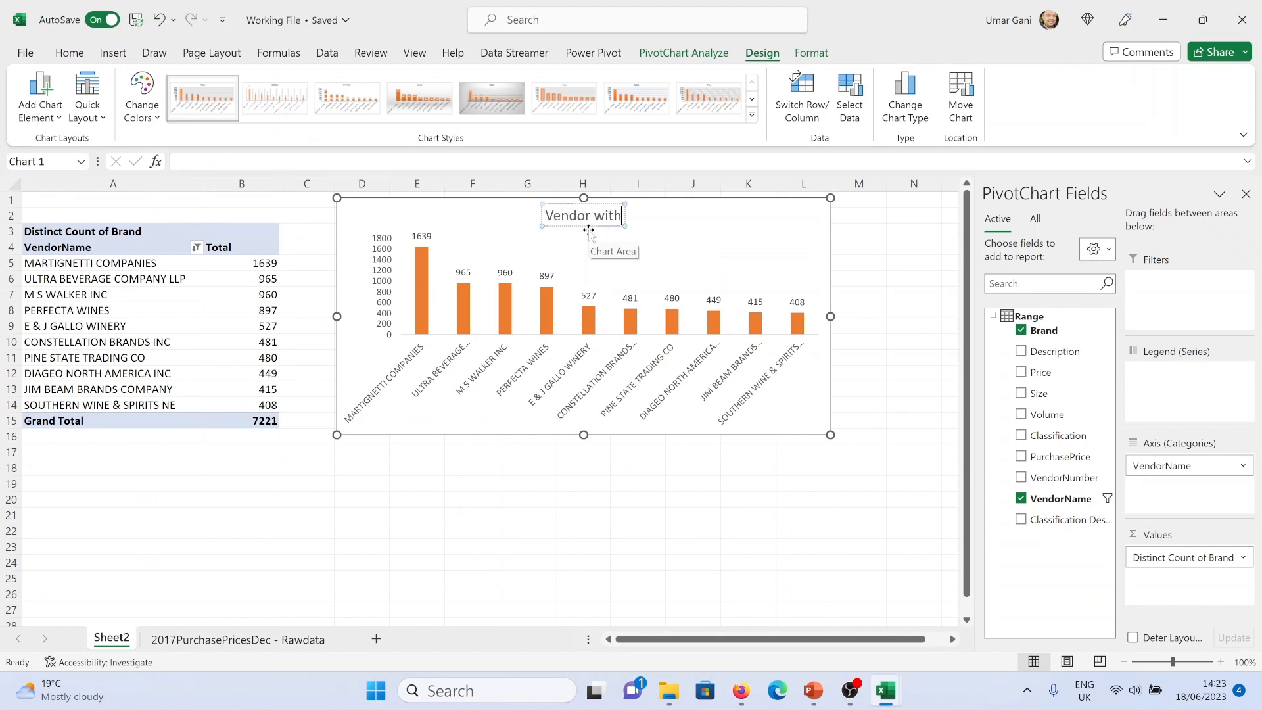
{"action": "type", "text": " max no. of brands"}
Make the chart title bold
{"action": "left_click", "coordinate": [858, 263]}
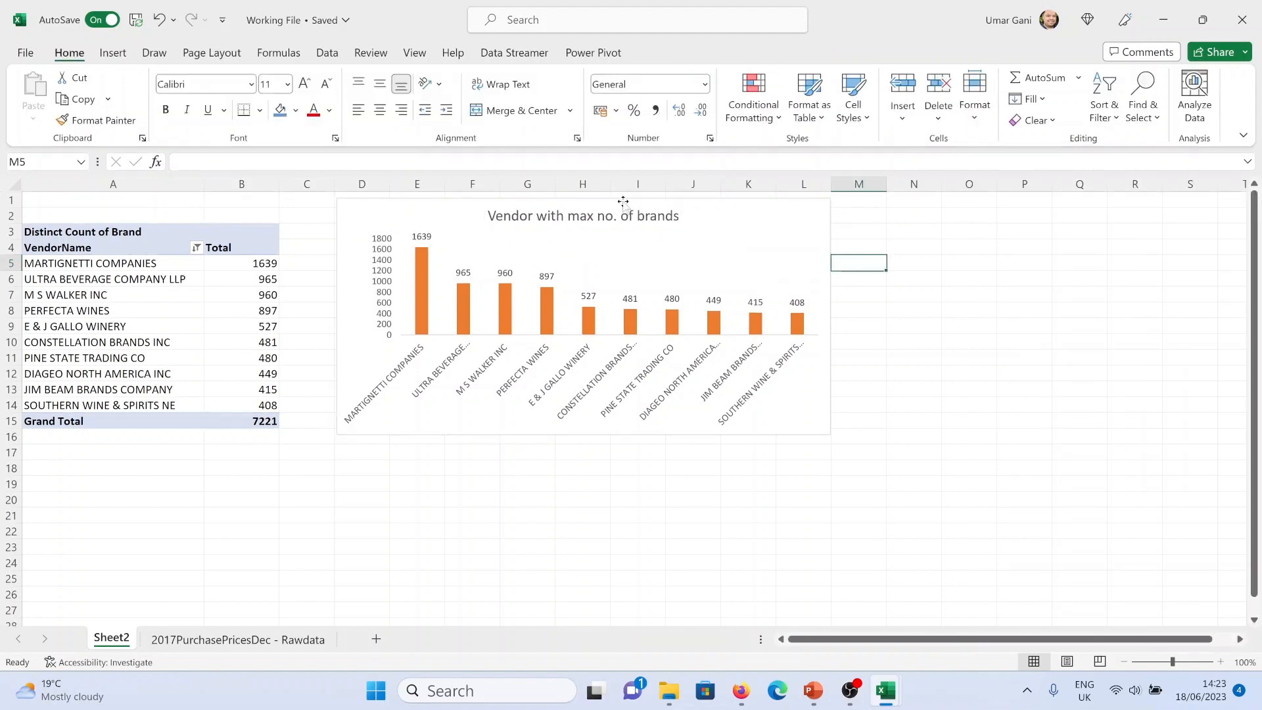
{"action": "left_click", "coordinate": [587, 209]}
{"action": "key", "text": "ctrl+b"}
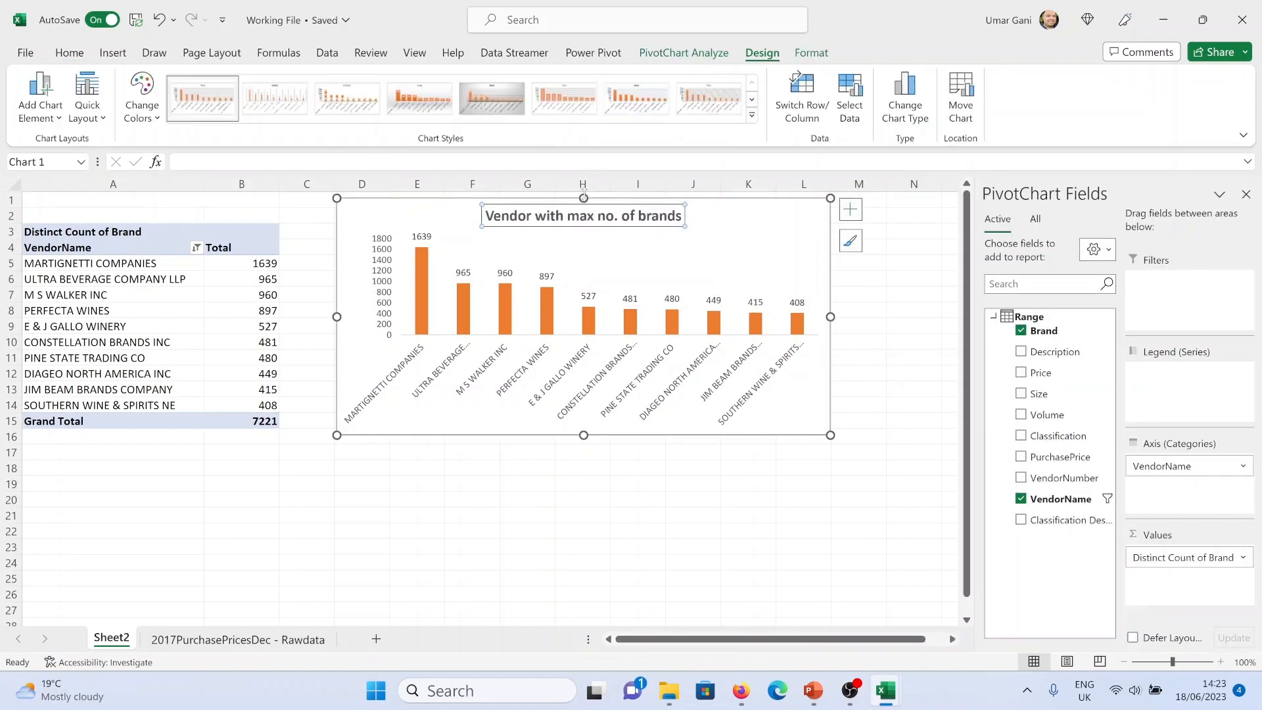
{"action": "left_click", "coordinate": [658, 503]}
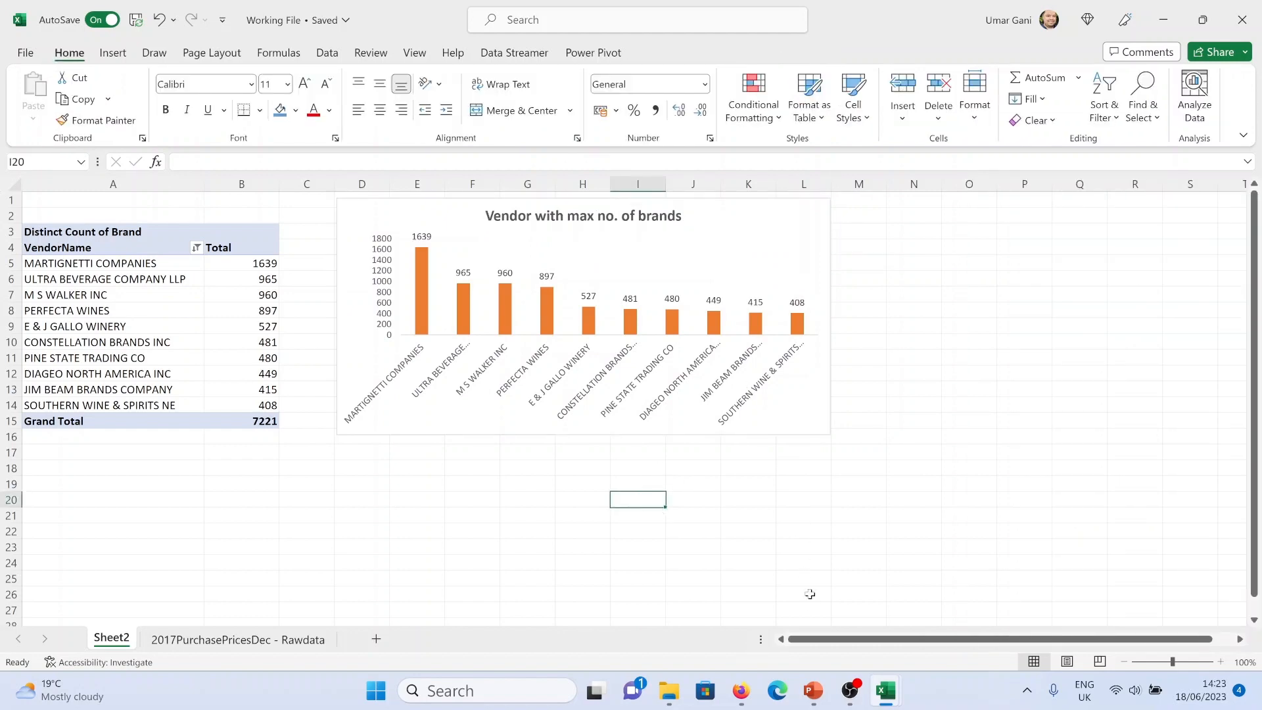
Switch to PowerPoint and examine the dashboard wireframe's chart boxes, then return to Excel
{"action": "left_click", "coordinate": [813, 696]}
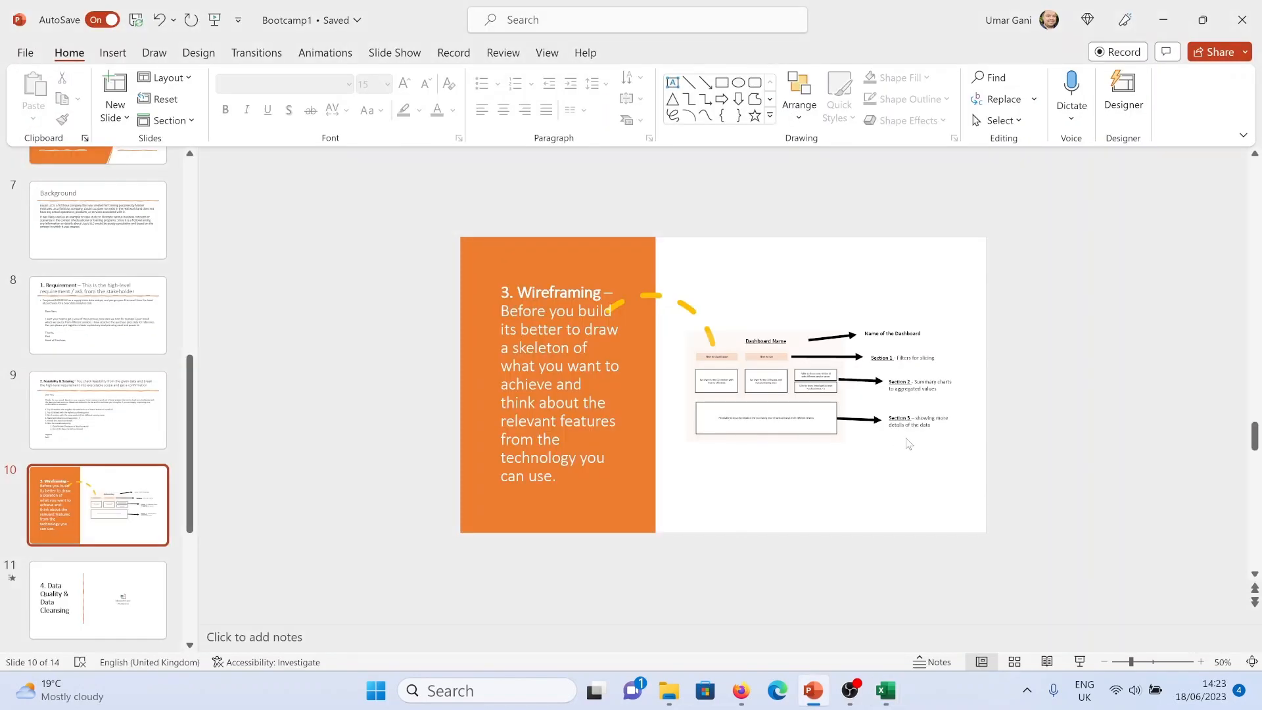
{"action": "scroll", "coordinate": [717, 375], "scroll_direction": "up", "scroll_amount": 6}
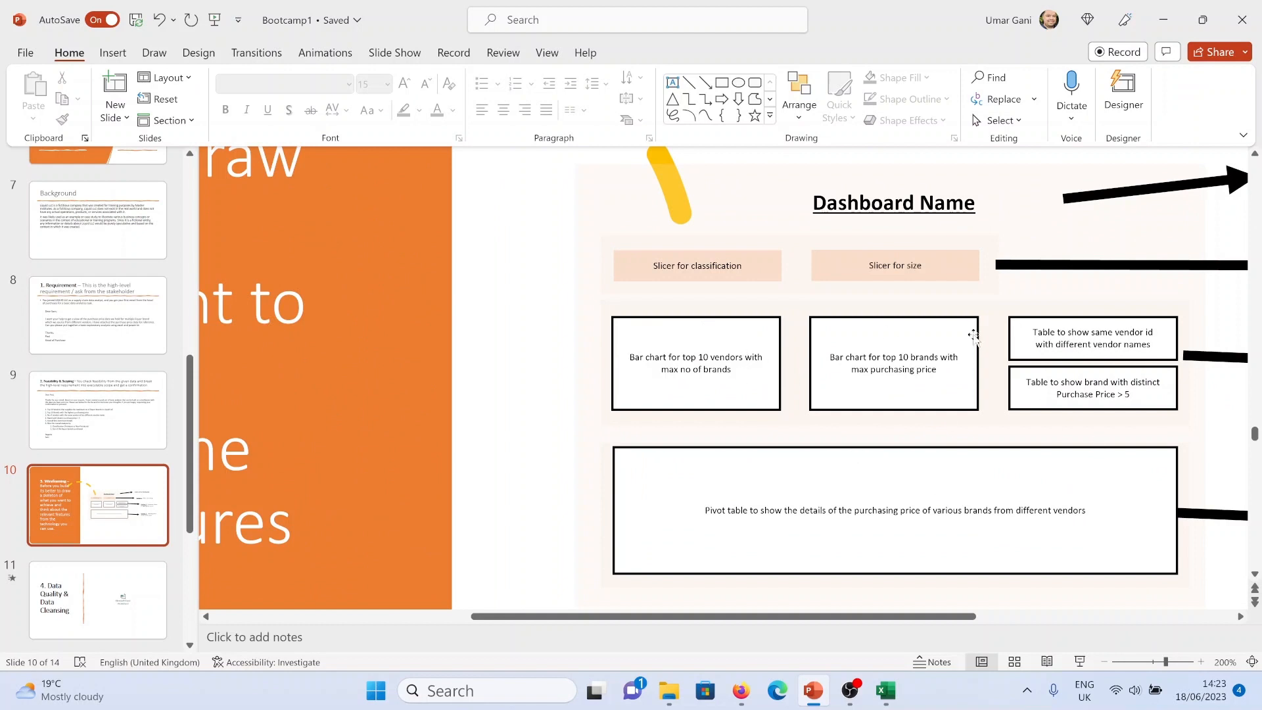
{"action": "scroll", "coordinate": [828, 420], "scroll_direction": "down", "scroll_amount": 5}
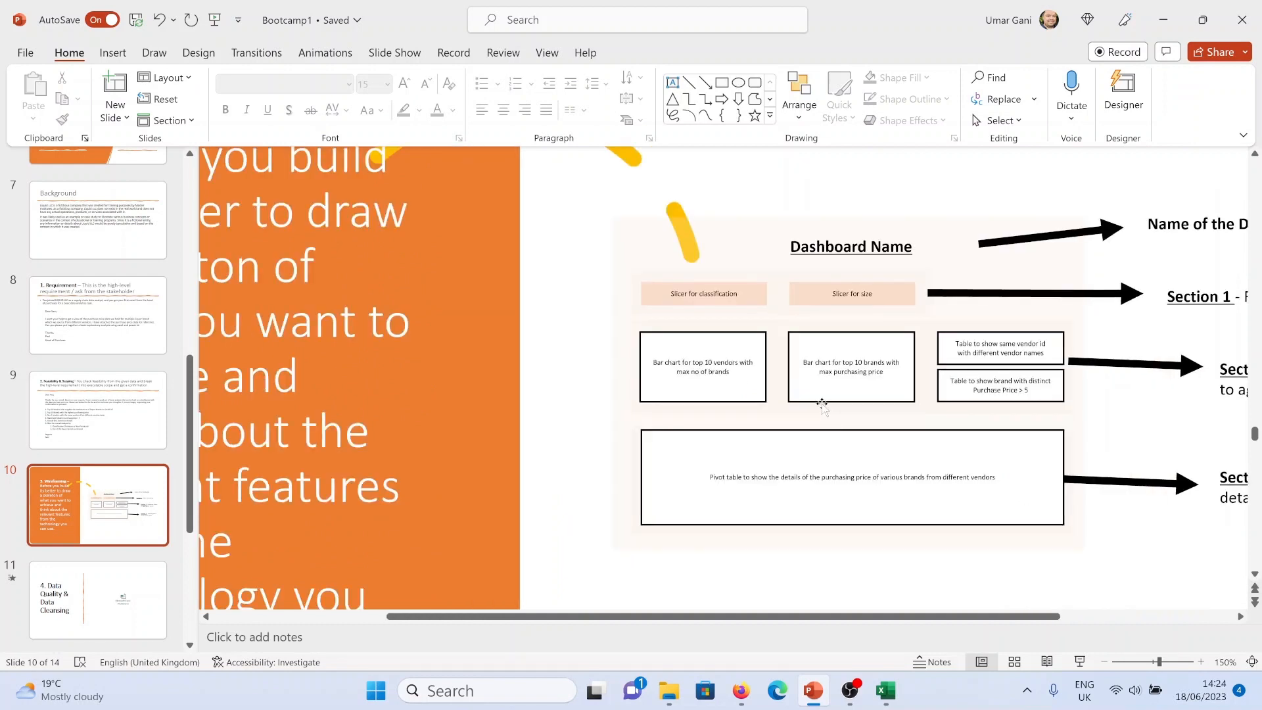
{"action": "scroll", "coordinate": [880, 424], "scroll_direction": "up", "scroll_amount": 5}
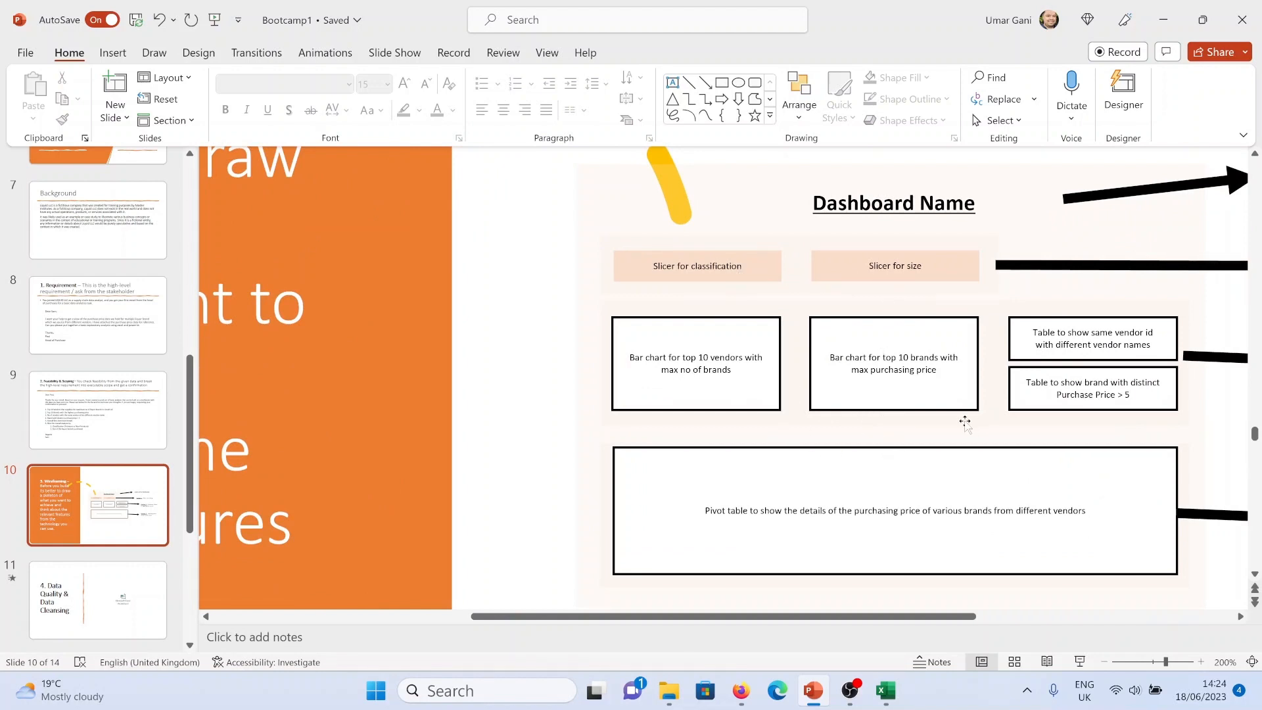
{"action": "key", "text": "alt+Tab"}
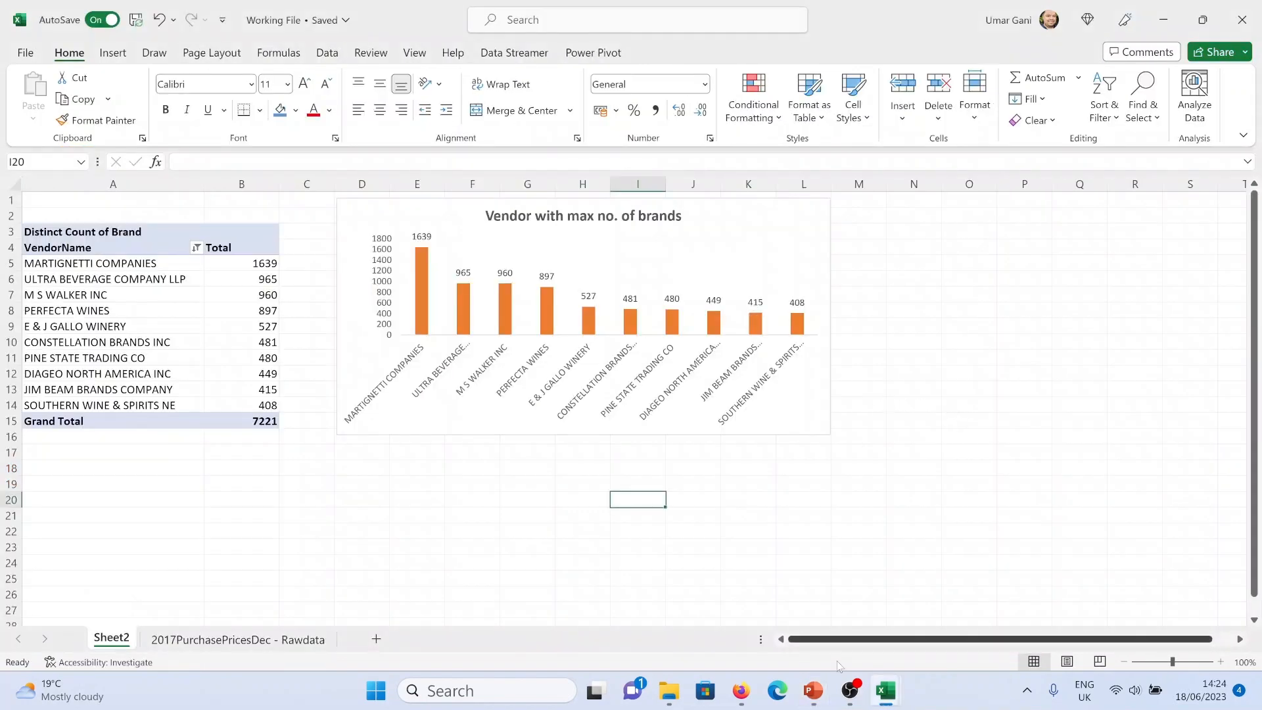
{"action": "left_click", "coordinate": [813, 690]}
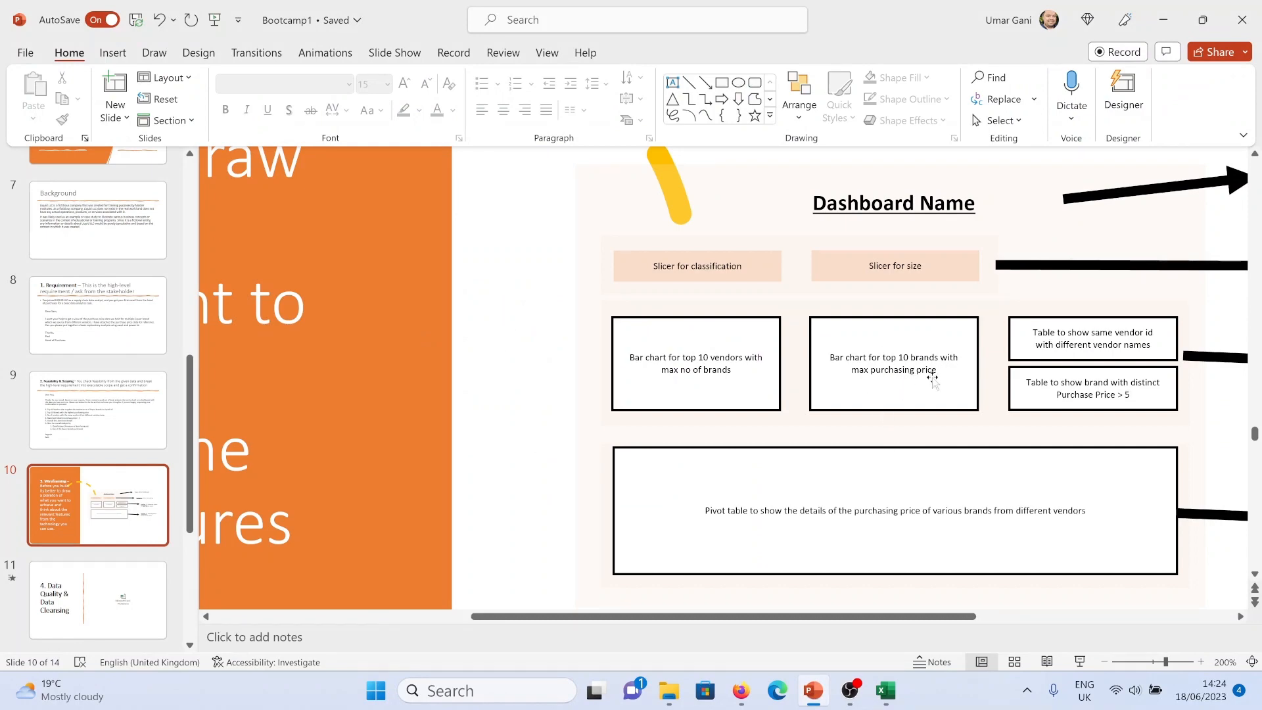
{"action": "key", "text": "alt+Tab"}
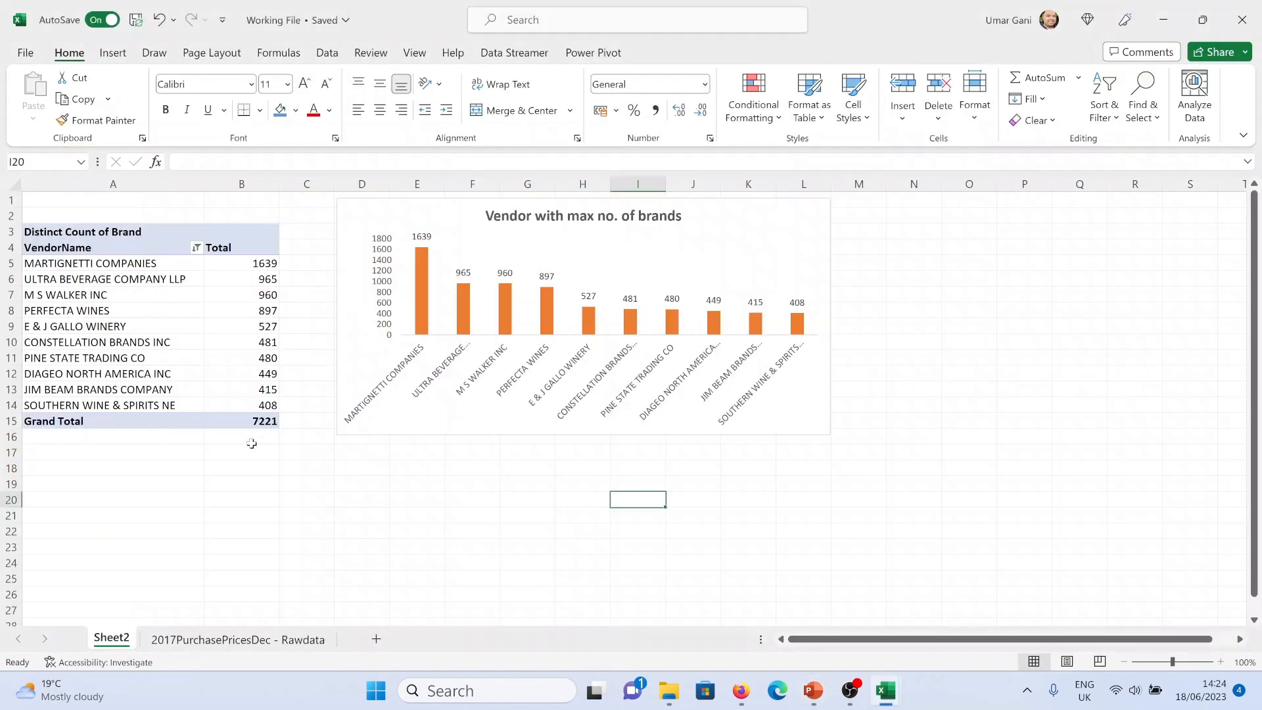
Copy the vendor PivotTable and paste it into cell A21 below it
{"action": "left_click_drag", "start_coordinate": [269, 439], "coordinate": [164, 200]}
{"action": "key", "text": "ctrl+c"}
{"action": "scroll", "coordinate": [164, 373], "scroll_direction": "down", "scroll_amount": 4}
{"action": "left_click", "coordinate": [54, 370]}
{"action": "left_click", "coordinate": [55, 321]}
{"action": "key", "text": "ctrl+v"}
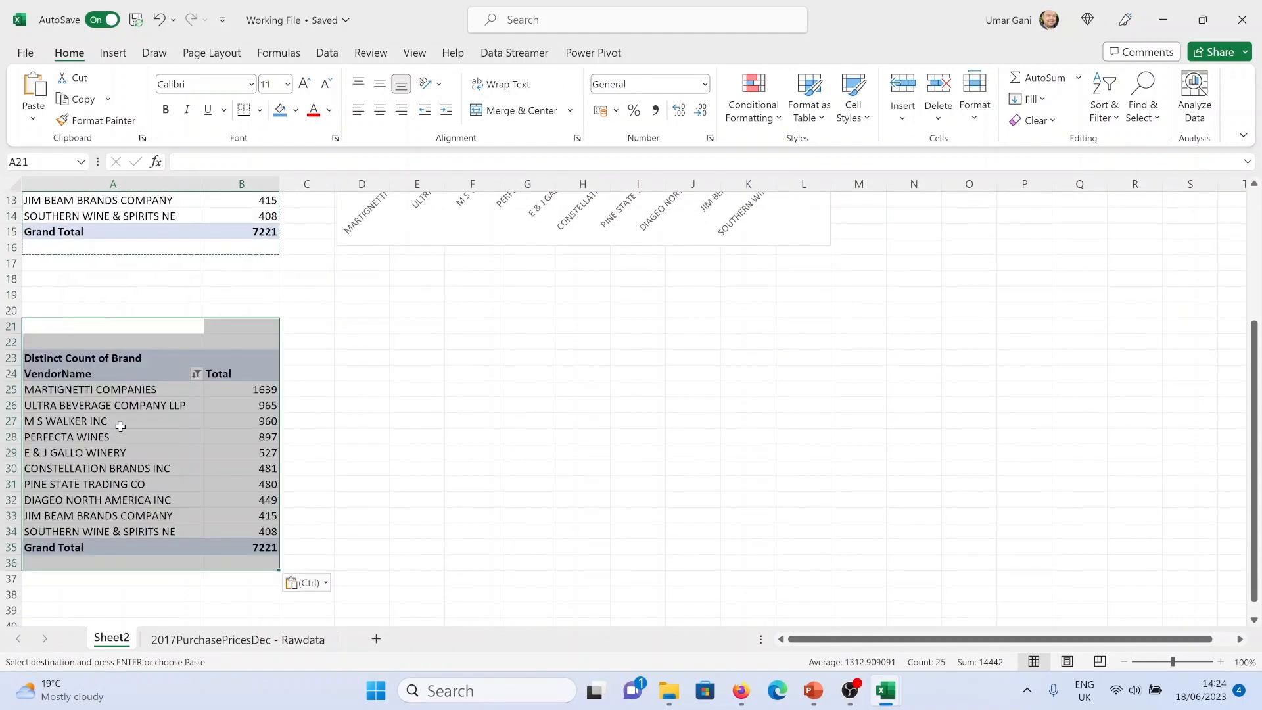
{"action": "left_click", "coordinate": [121, 426]}
Rebuild the copied PivotTable with Brand in rows and Sum of PurchasePrice as values
{"action": "key", "text": "alt+Tab"}
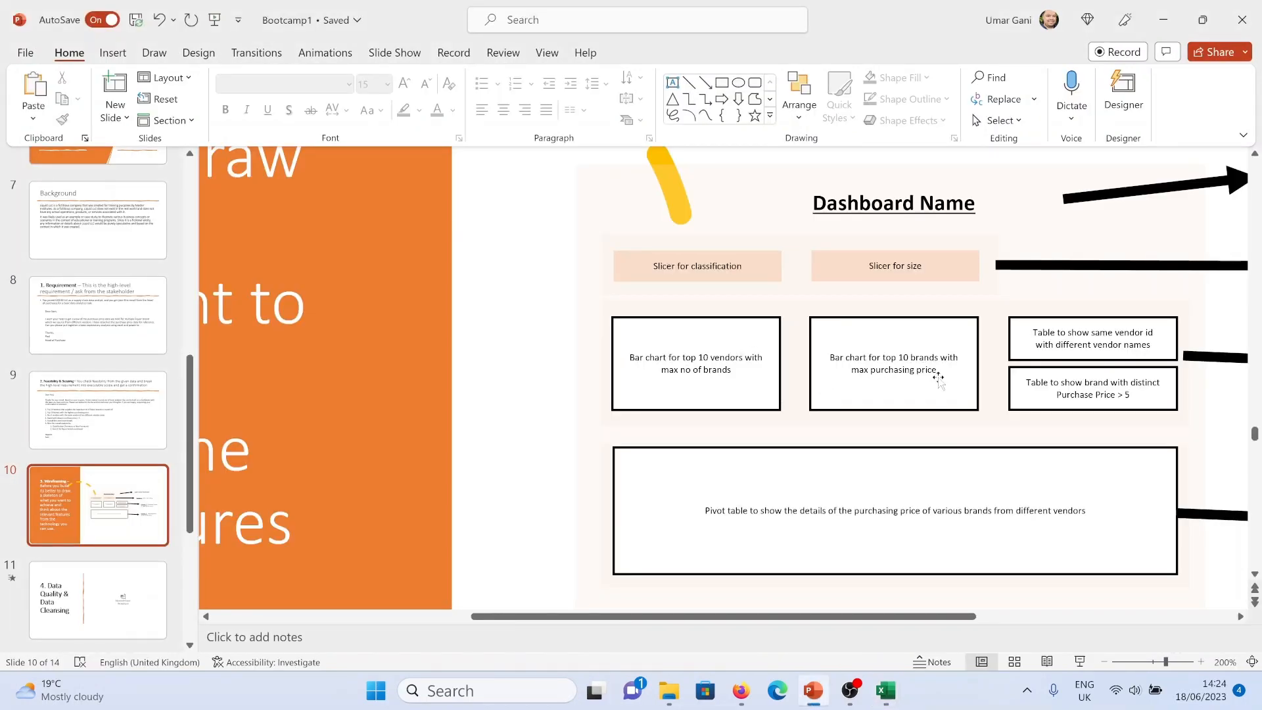
{"action": "key", "text": "alt+Tab"}
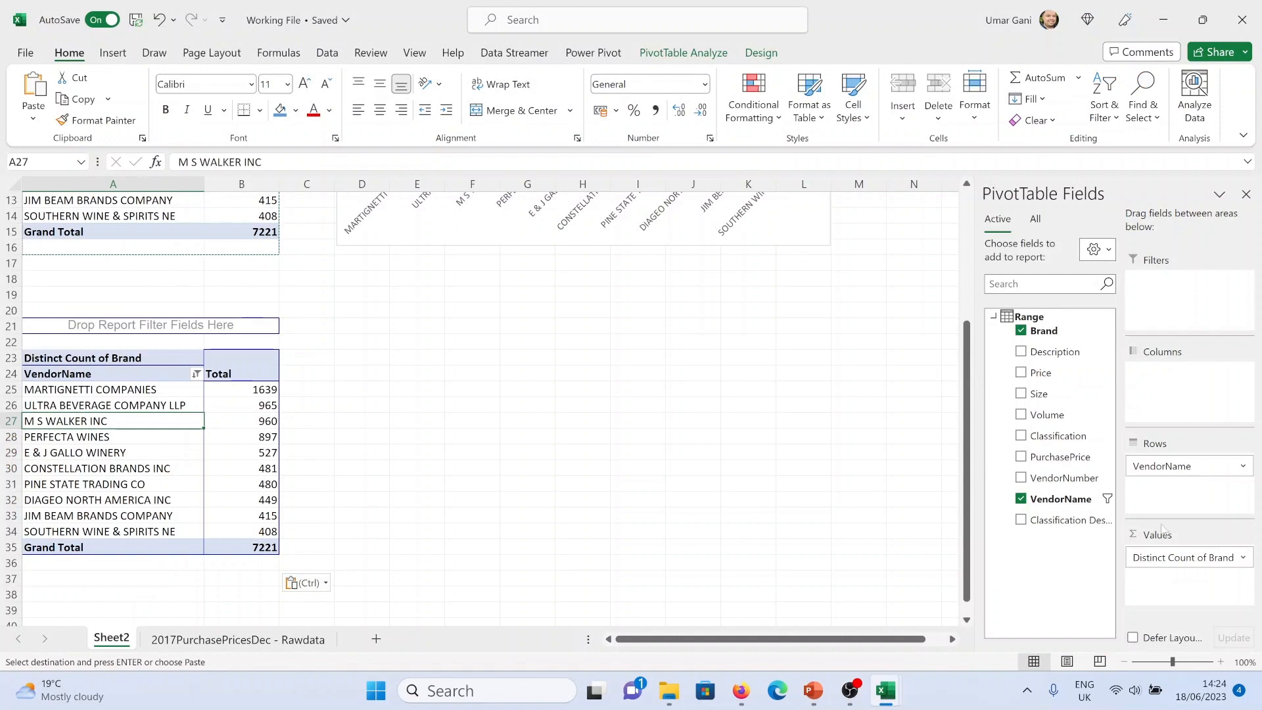
{"action": "left_click_drag", "start_coordinate": [1175, 467], "coordinate": [1060, 444]}
{"action": "left_click_drag", "start_coordinate": [1188, 565], "coordinate": [1186, 487]}
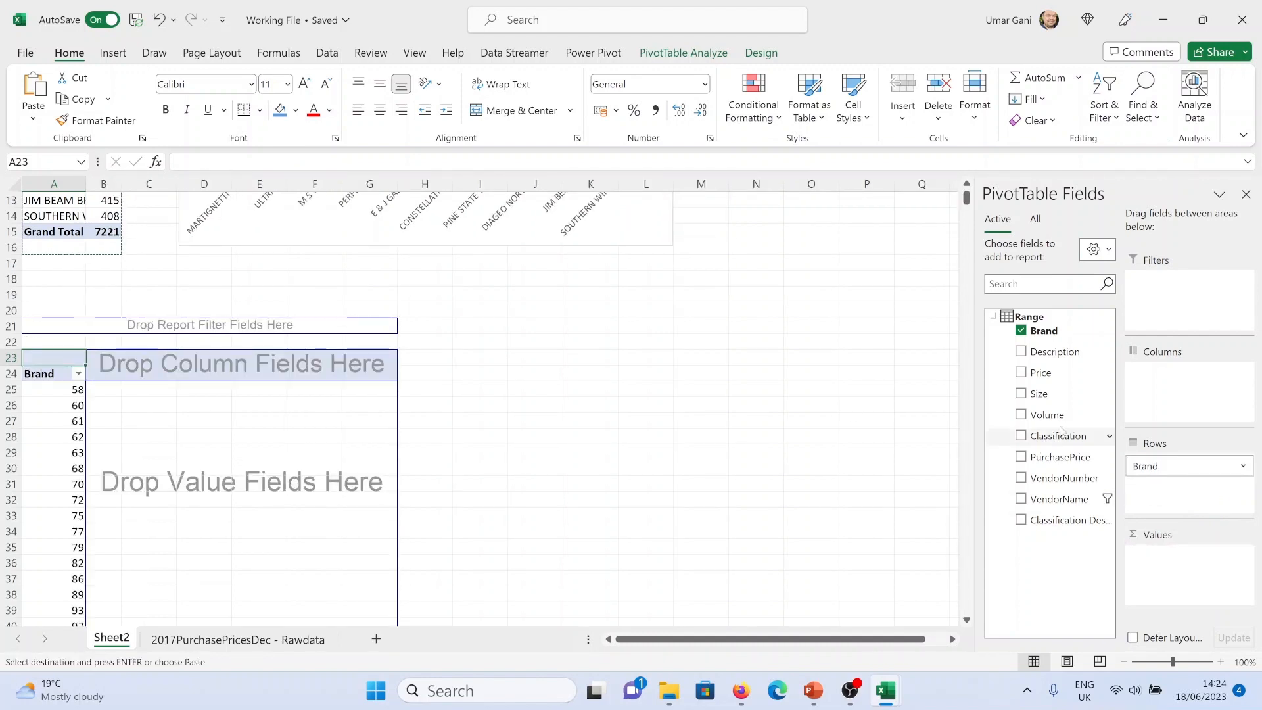
{"action": "left_click_drag", "start_coordinate": [1065, 460], "coordinate": [1190, 580]}
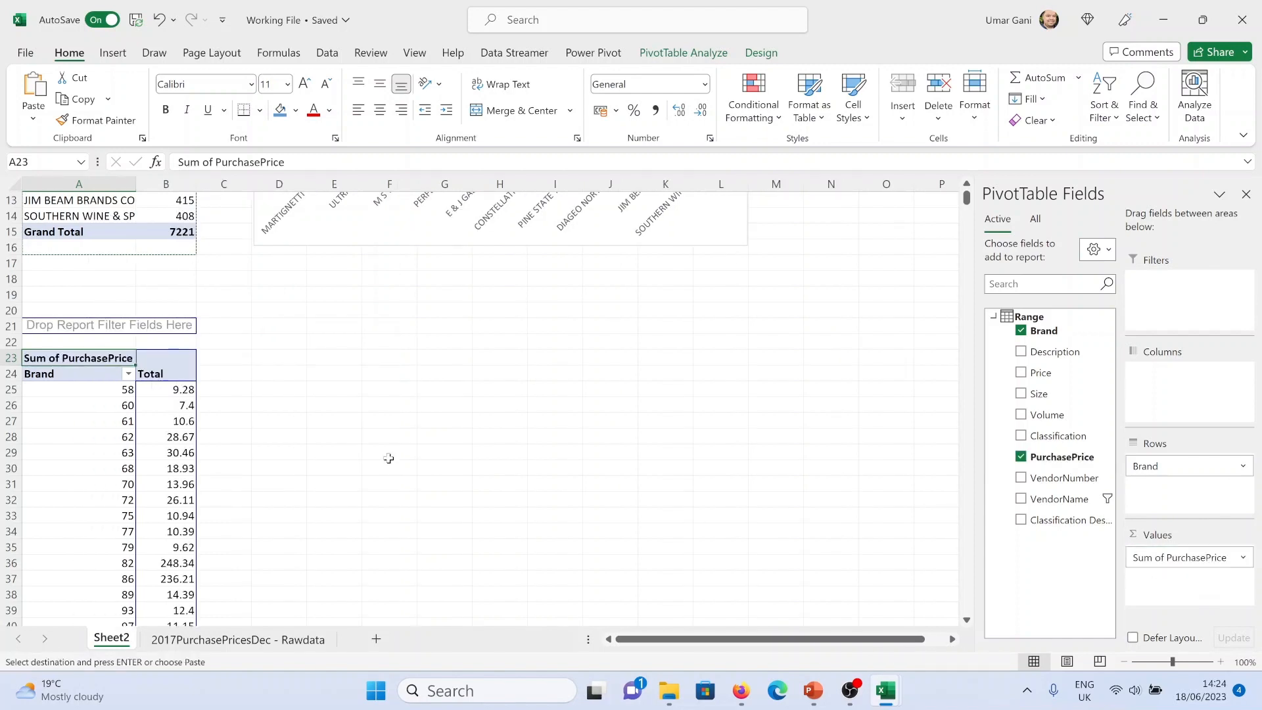
Cancel the copy selection and widen column A slightly
{"action": "left_click", "coordinate": [100, 187]}
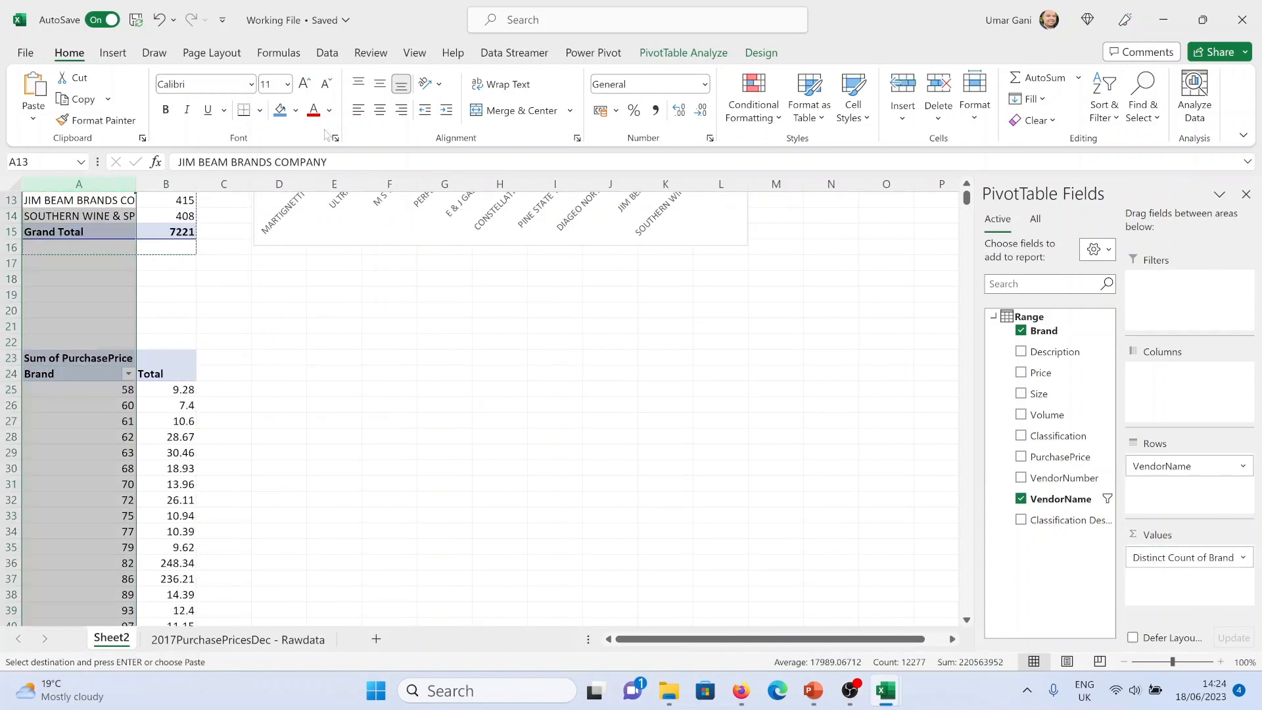
{"action": "key", "text": "Escape"}
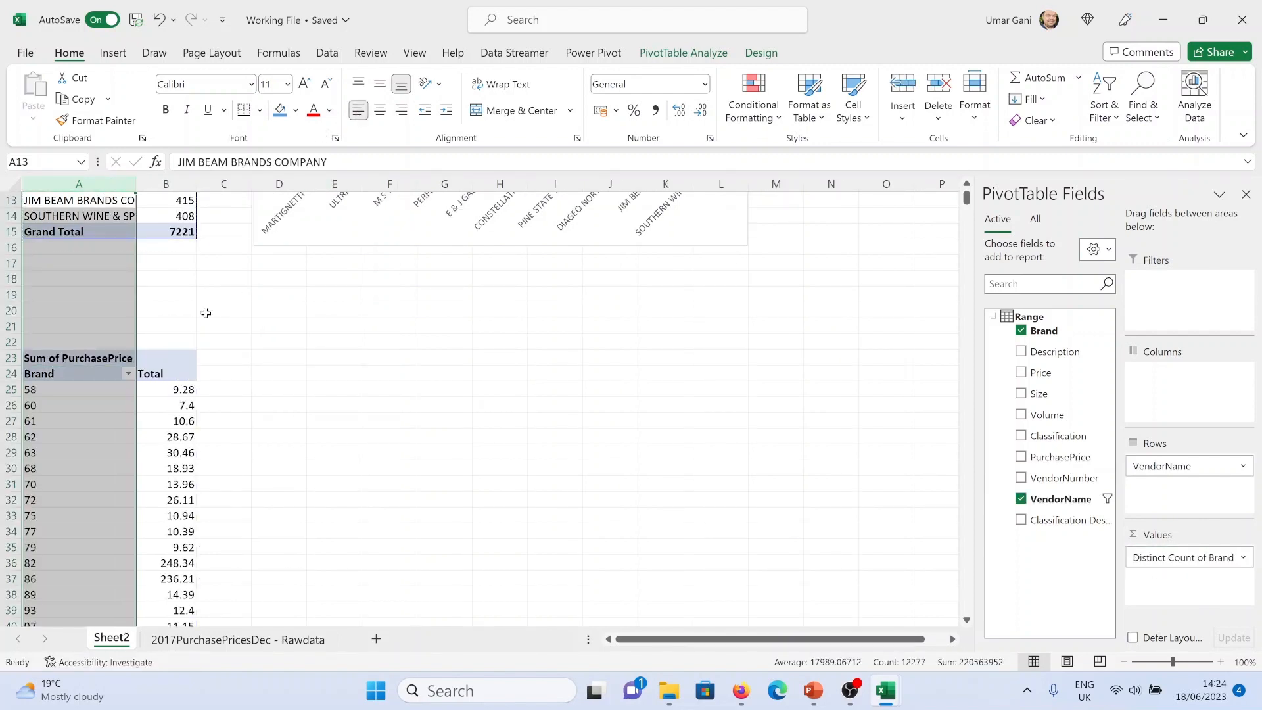
{"action": "left_click", "coordinate": [182, 417]}
{"action": "left_click_drag", "start_coordinate": [196, 177], "coordinate": [205, 177]}
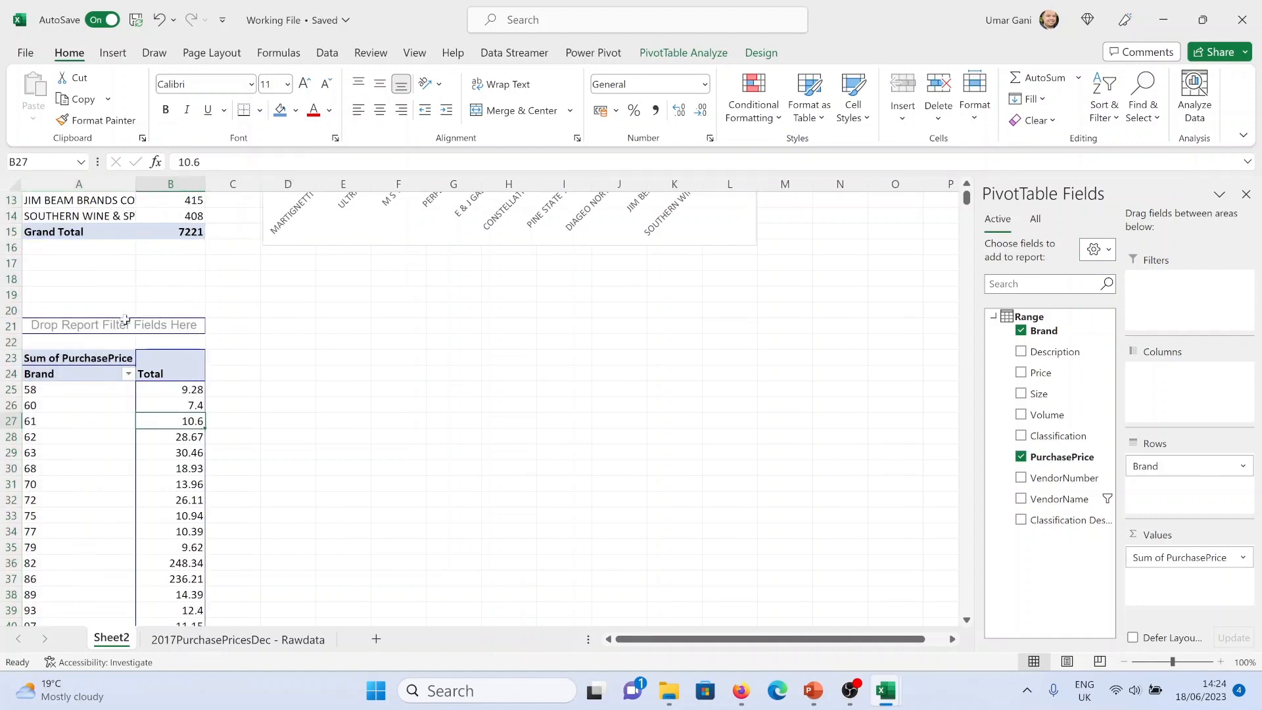
Filter the Brand PivotTable to the top 10 brands by Sum of PurchasePrice
{"action": "left_click", "coordinate": [129, 373]}
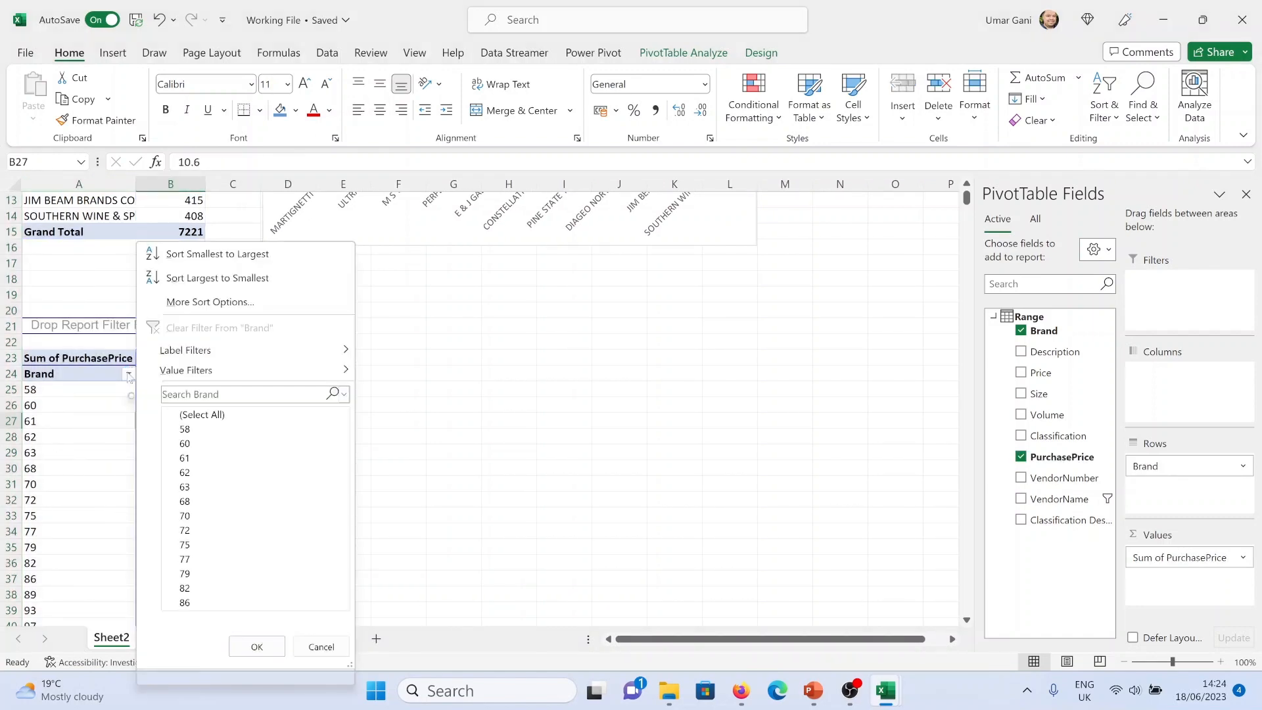
{"action": "mouse_move", "coordinate": [305, 371]}
{"action": "left_click", "coordinate": [405, 596]}
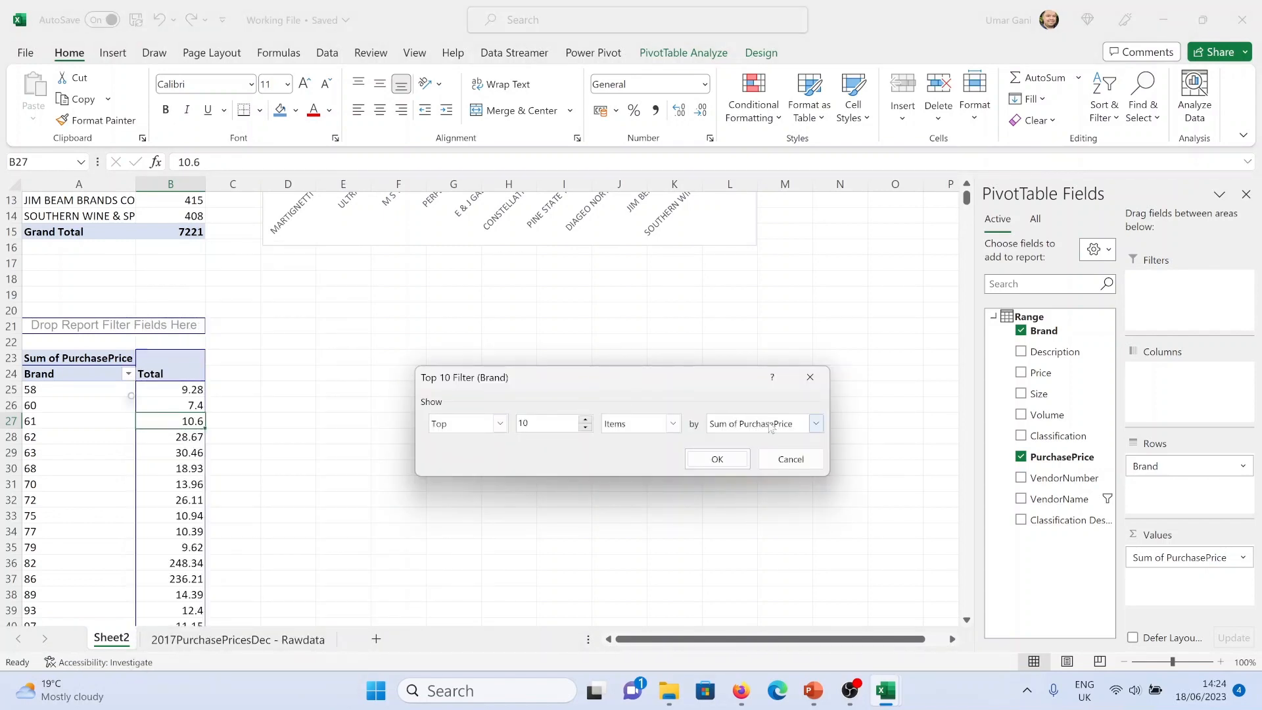
{"action": "left_click", "coordinate": [738, 460]}
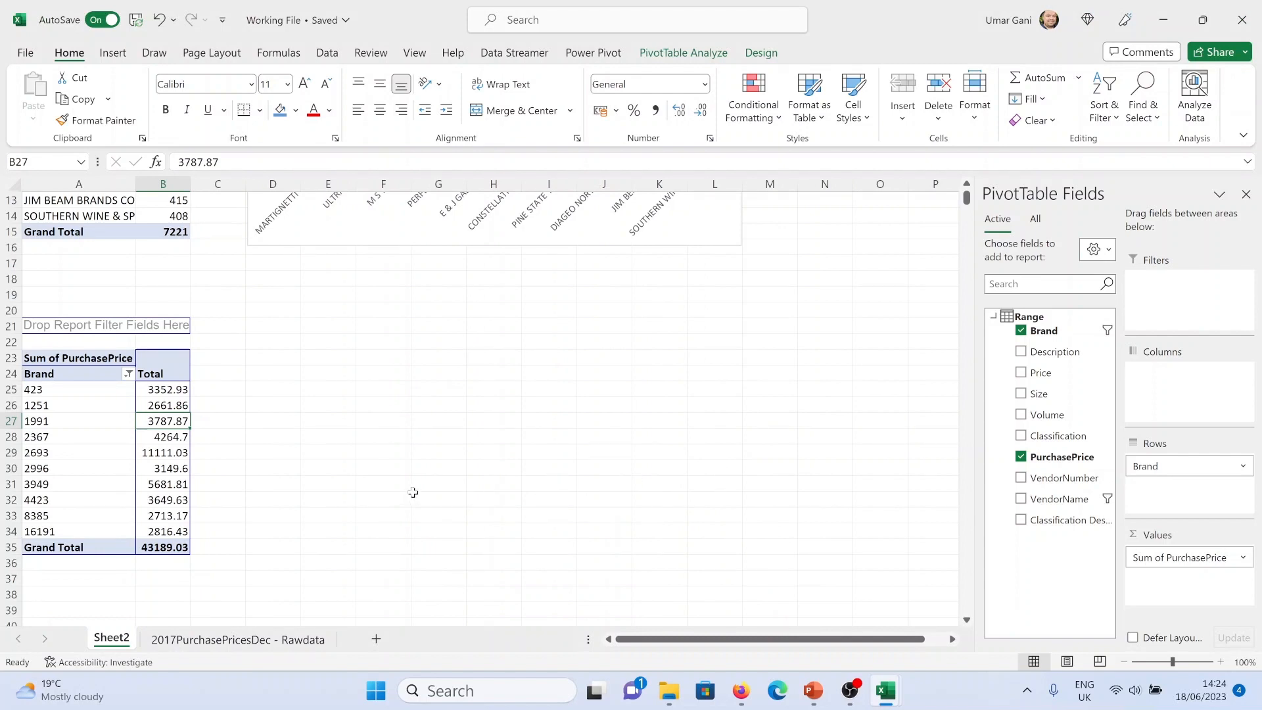
Sort the brands descending by Sum of PurchasePrice
{"action": "left_click", "coordinate": [128, 373]}
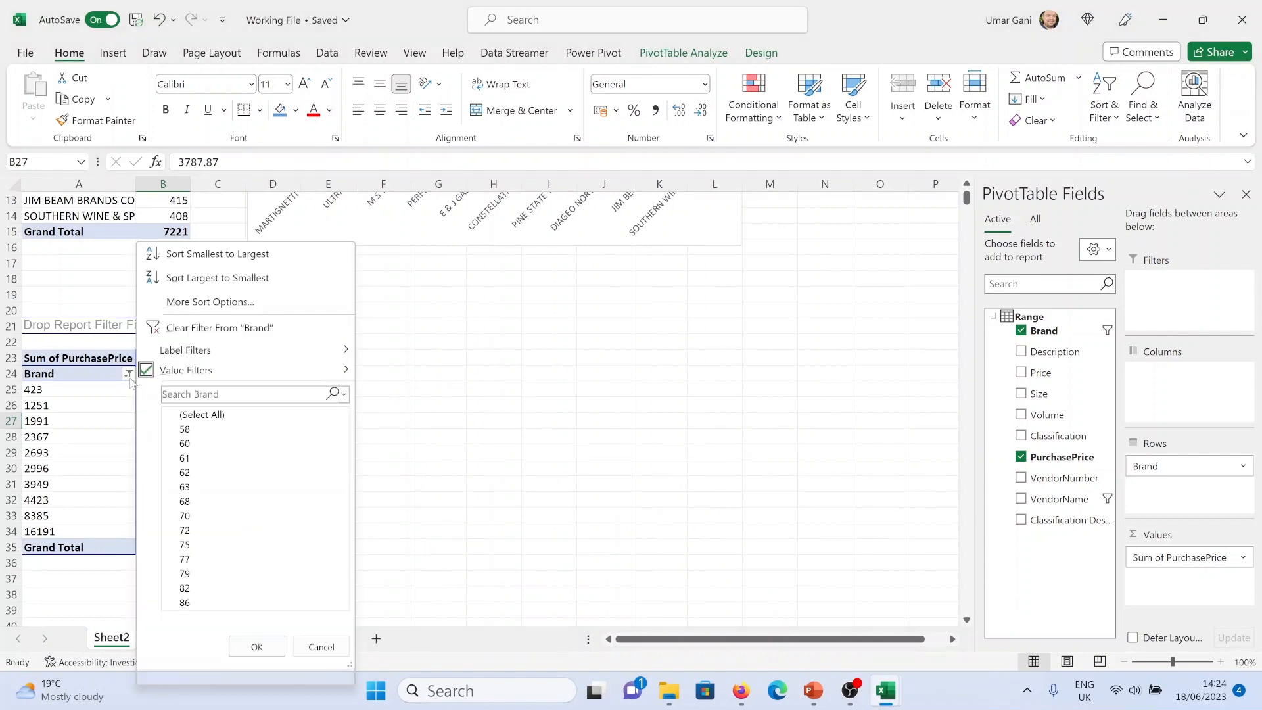
{"action": "left_click", "coordinate": [210, 302]}
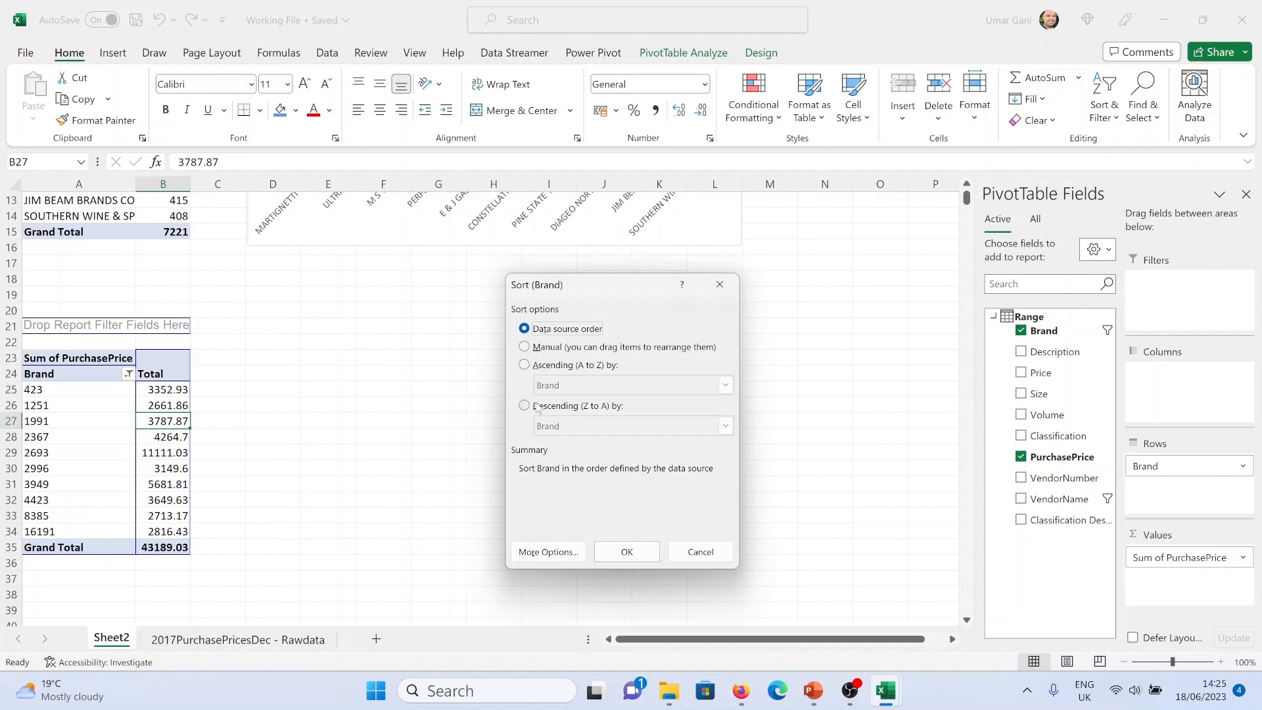
{"action": "left_click", "coordinate": [525, 405]}
{"action": "left_click", "coordinate": [628, 426]}
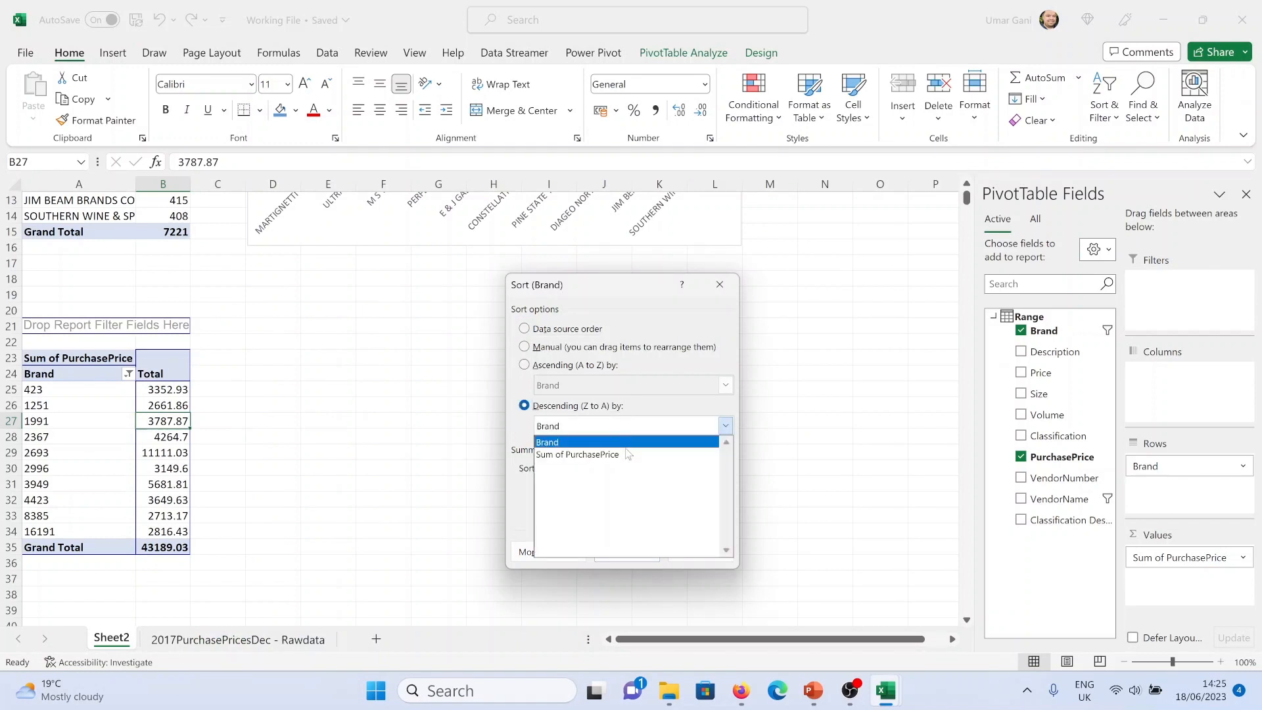
{"action": "left_click", "coordinate": [628, 454]}
{"action": "left_click", "coordinate": [626, 549]}
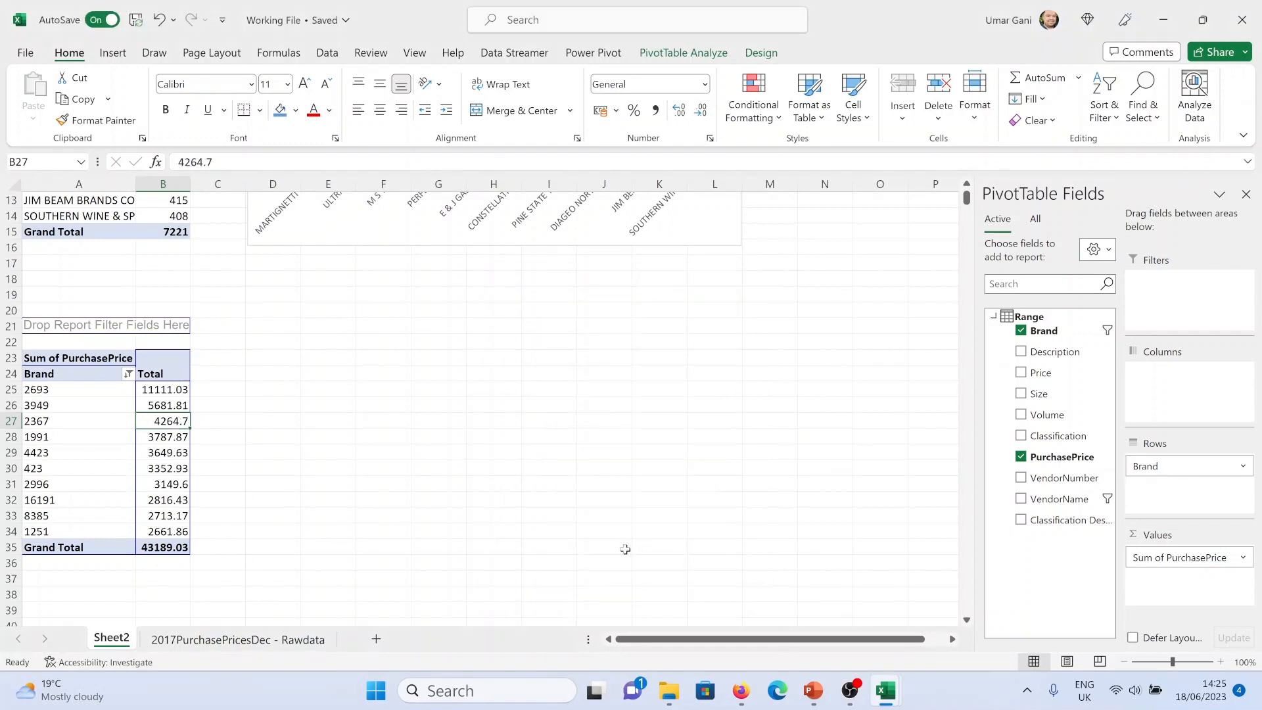
Switch to the reference dashboard PDF in the browser to examine the Avg Purchase Price by Brand chart, then return to Excel
{"action": "left_click", "coordinate": [88, 395]}
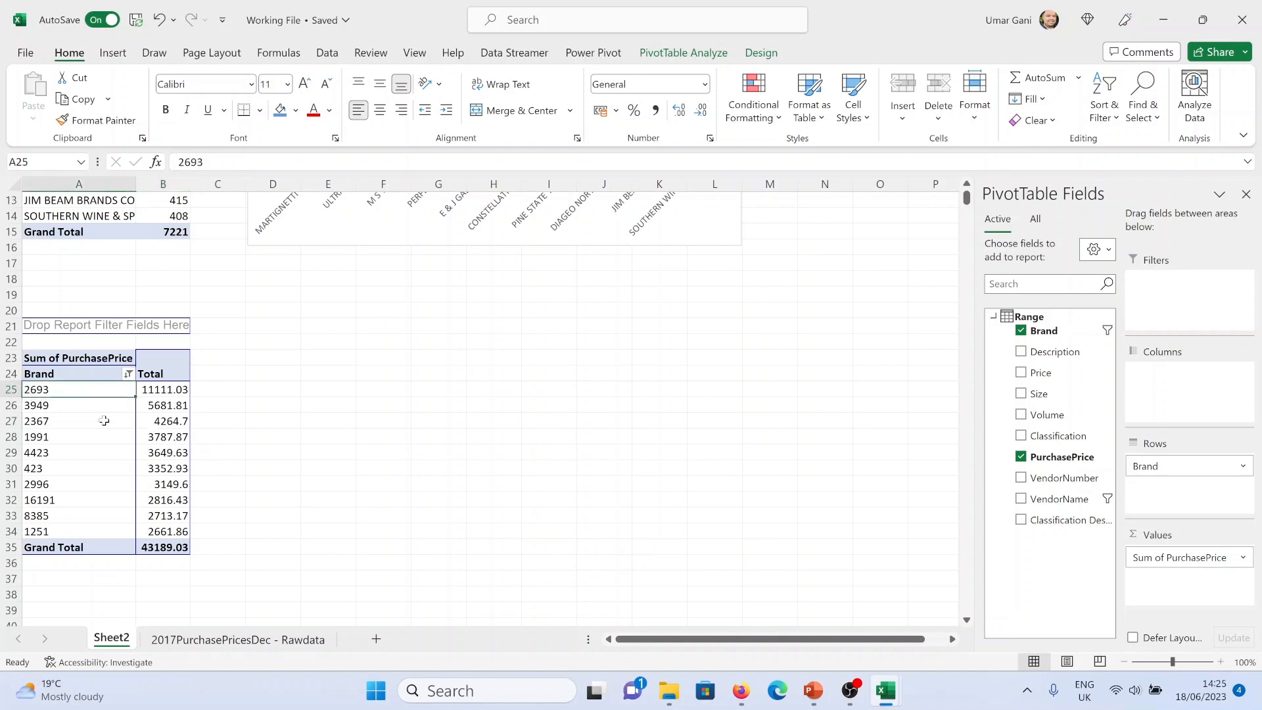
{"action": "left_click", "coordinate": [175, 396]}
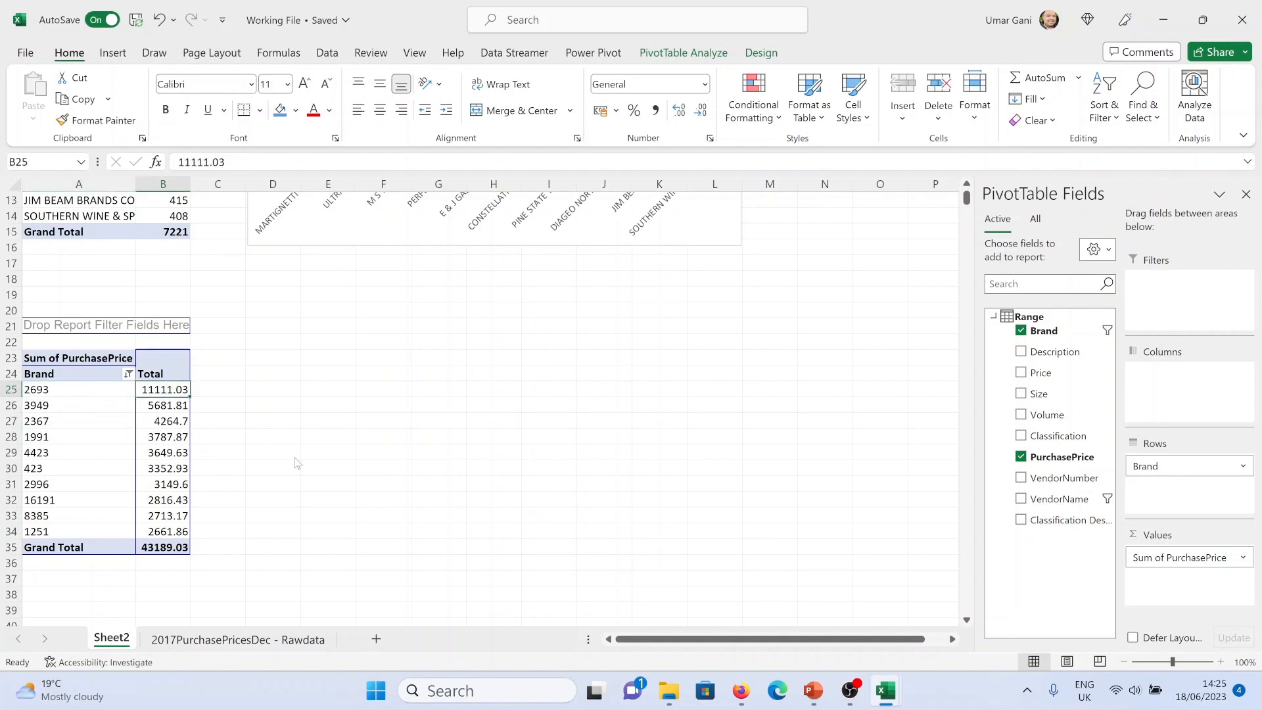
{"action": "key", "text": "alt+Tab"}
{"action": "left_click", "coordinate": [885, 690]}
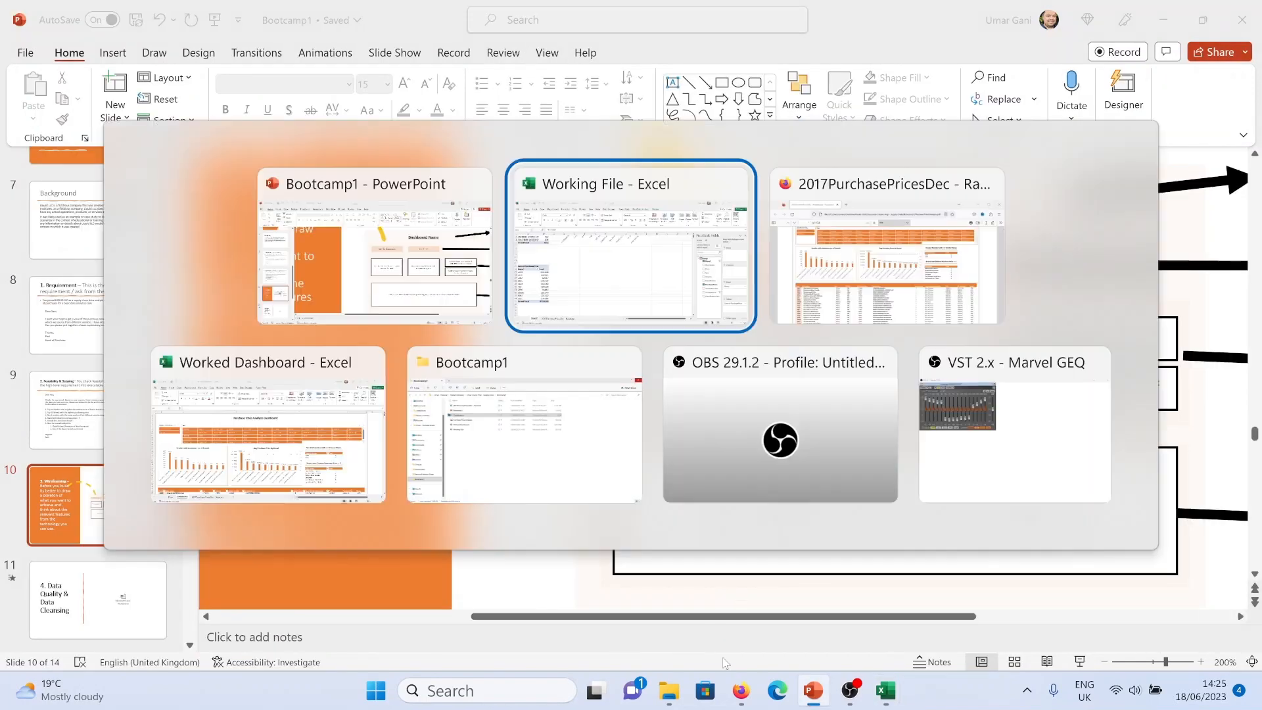
{"action": "mouse_move", "coordinate": [739, 683]}
{"action": "left_click", "coordinate": [735, 644]}
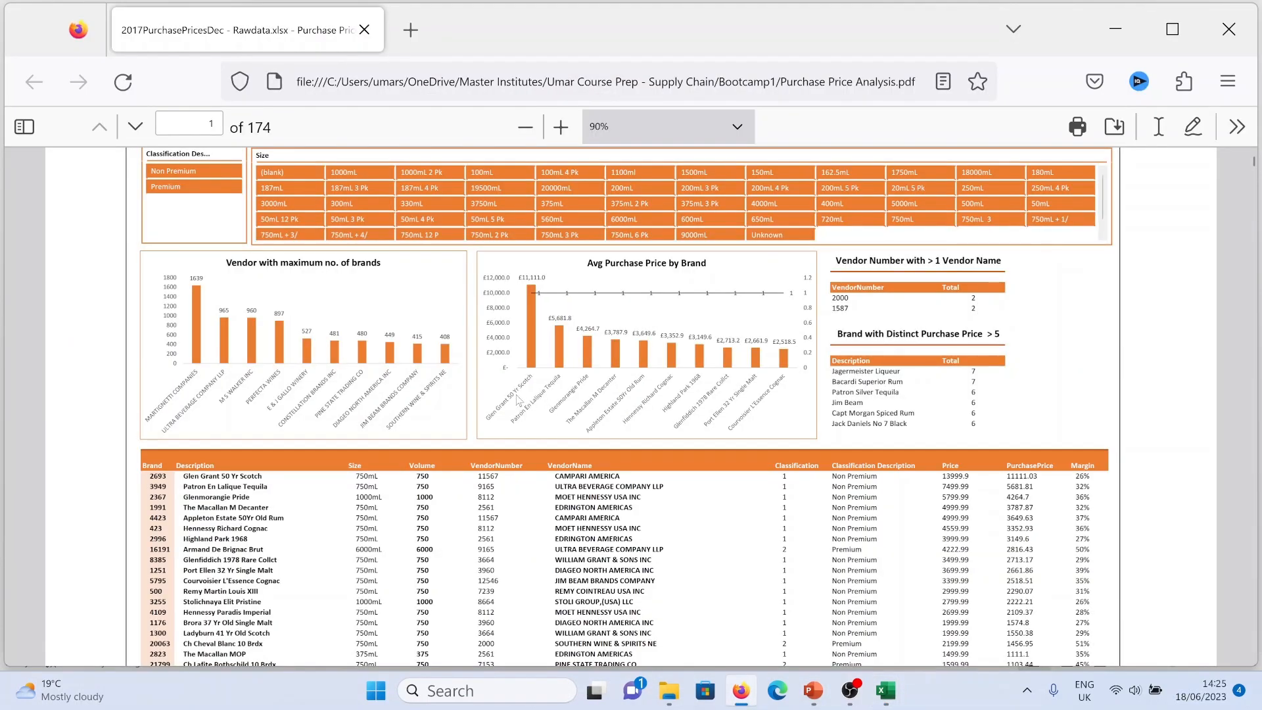
{"action": "key", "text": "alt+Tab"}
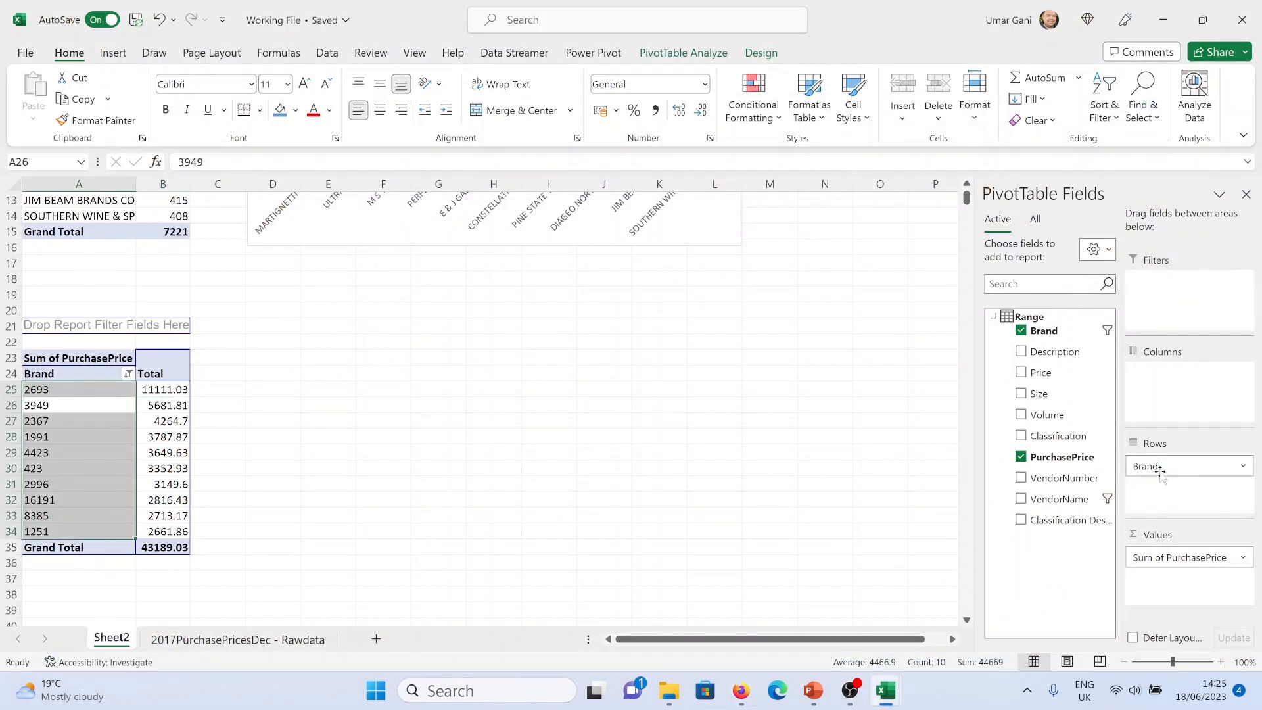
Replace Brand with Description as the copied PivotTable's row field
{"action": "left_click_drag", "start_coordinate": [1056, 352], "coordinate": [1078, 401]}
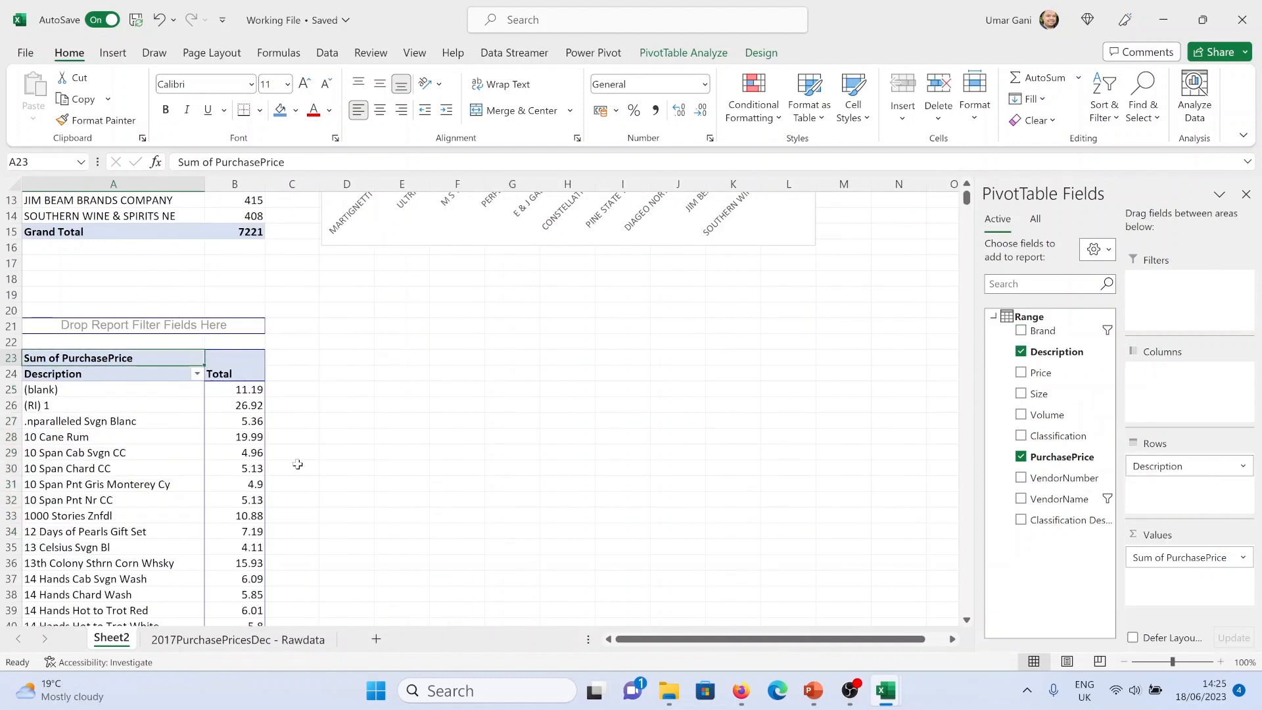
{"action": "left_click", "coordinate": [197, 373]}
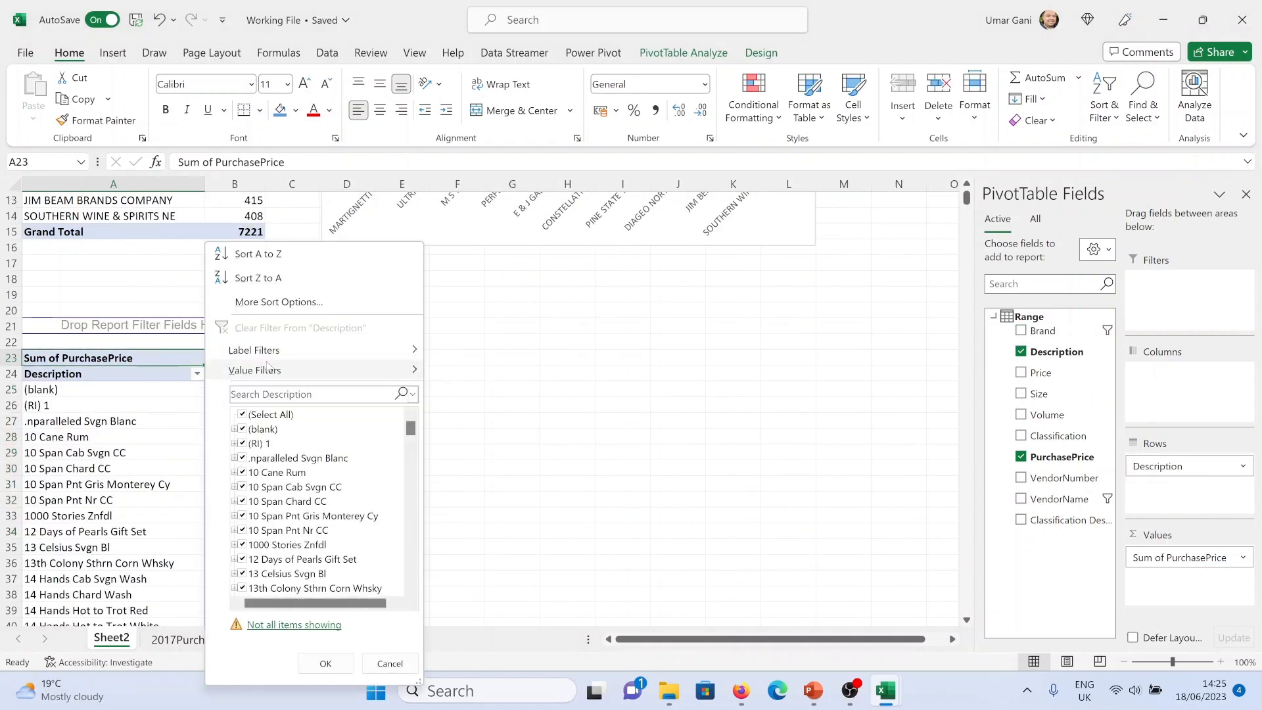
{"action": "mouse_move", "coordinate": [274, 370]}
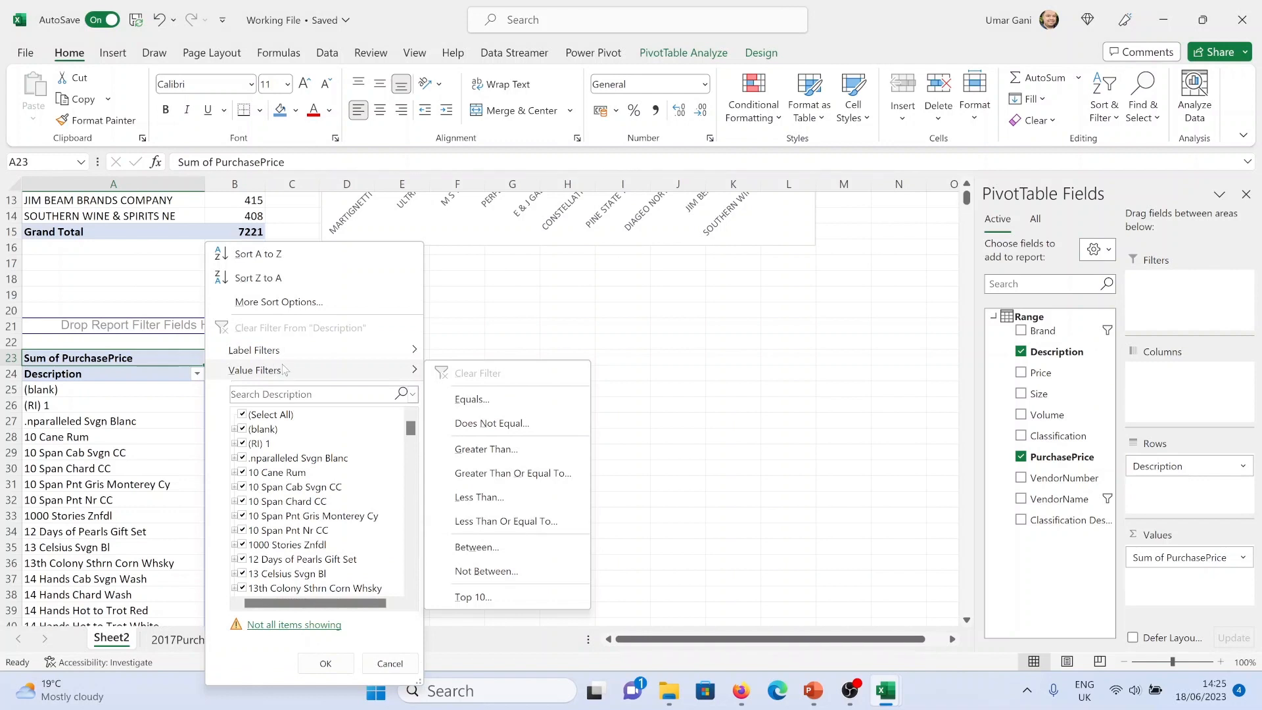
{"action": "left_click", "coordinate": [464, 313]}
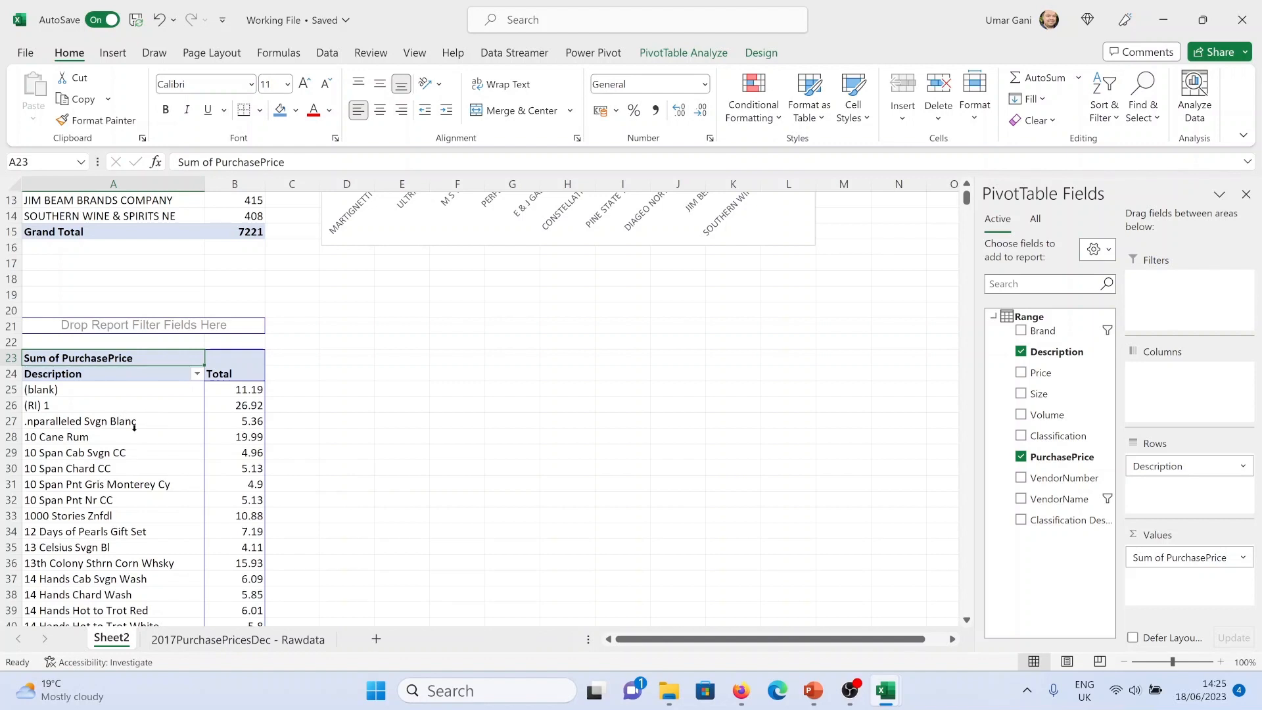
{"action": "left_click", "coordinate": [76, 394]}
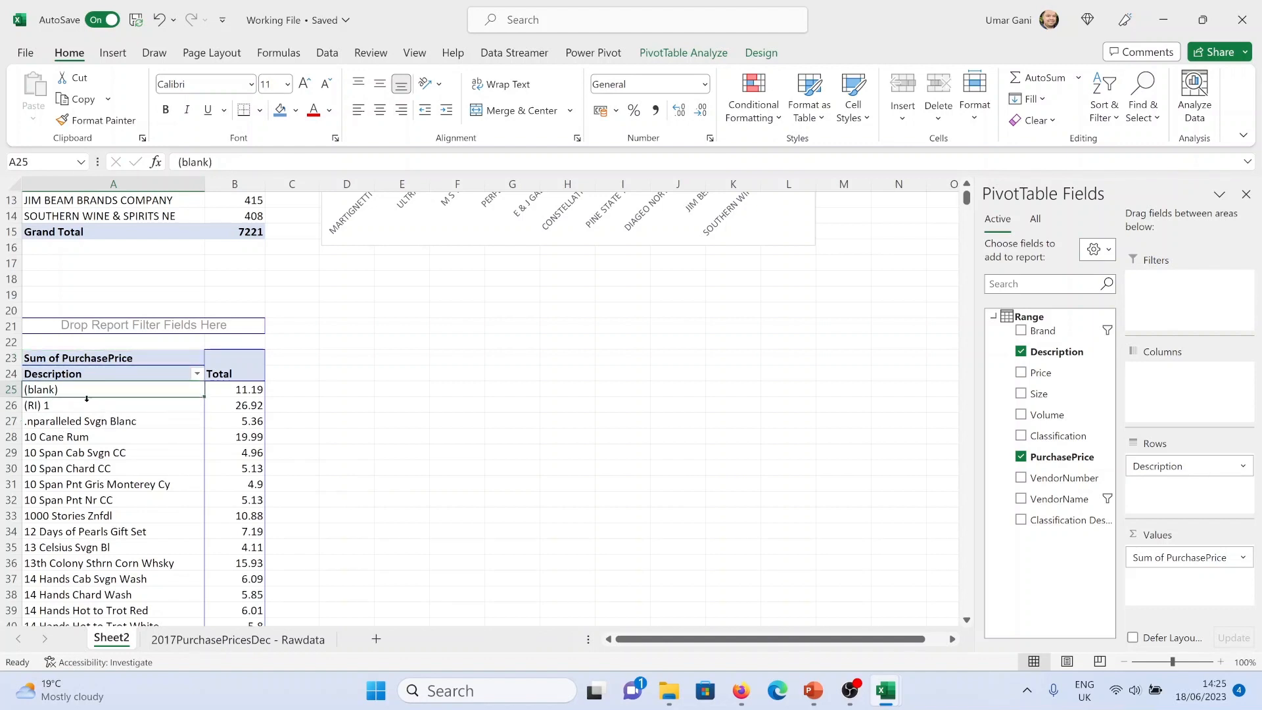
{"action": "left_click", "coordinate": [80, 408]}
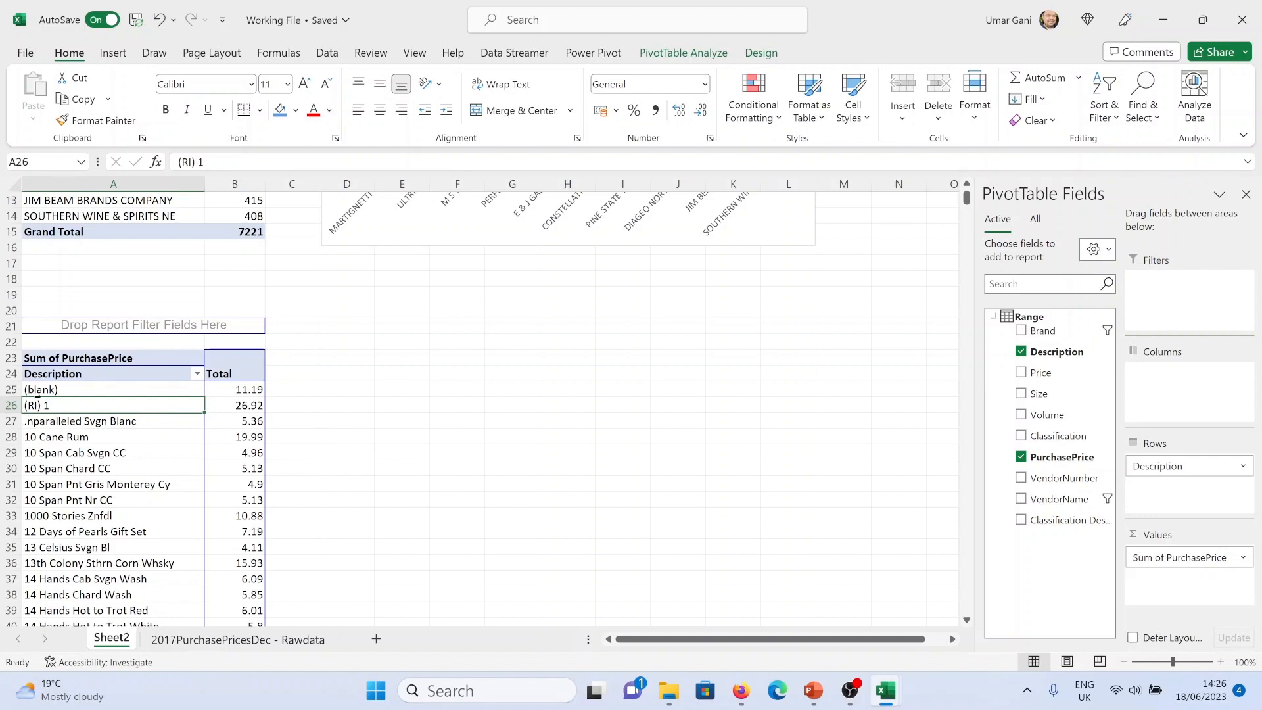
{"action": "left_click_drag", "start_coordinate": [72, 386], "coordinate": [83, 421]}
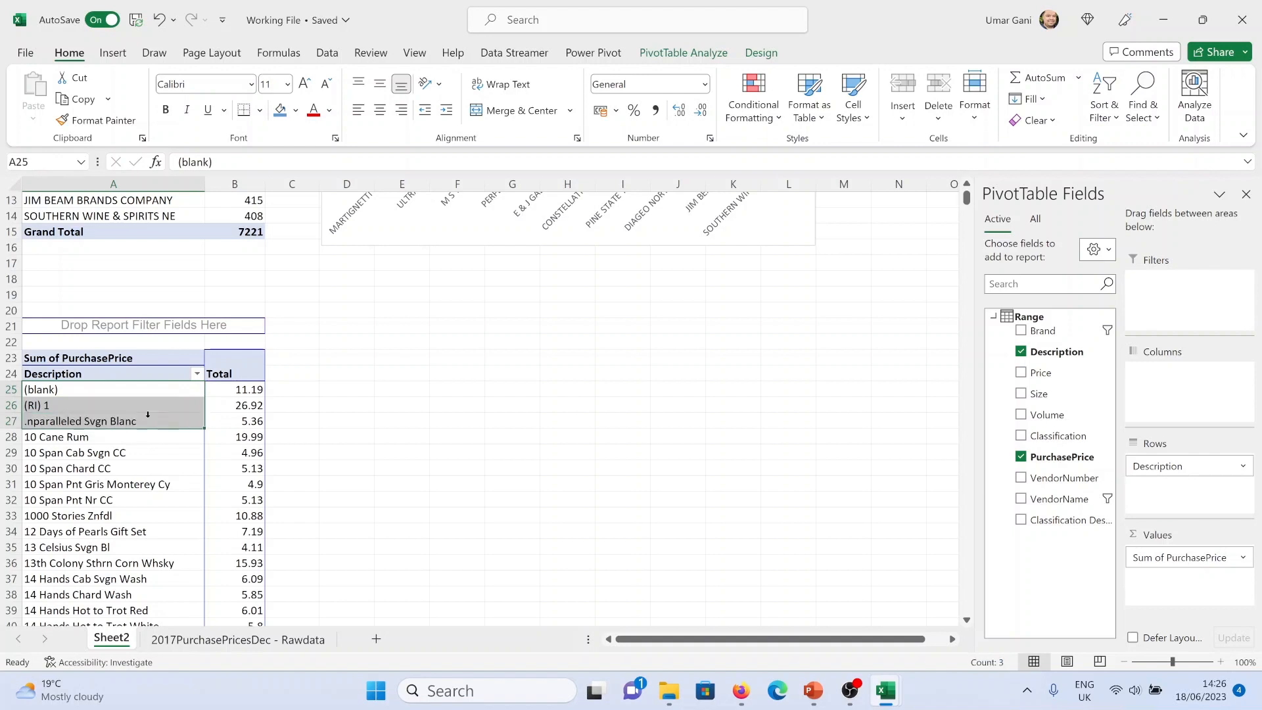
{"action": "left_click", "coordinate": [345, 391]}
Filter the descriptions to the top 10 items by Sum of PurchasePrice
{"action": "left_click", "coordinate": [196, 373]}
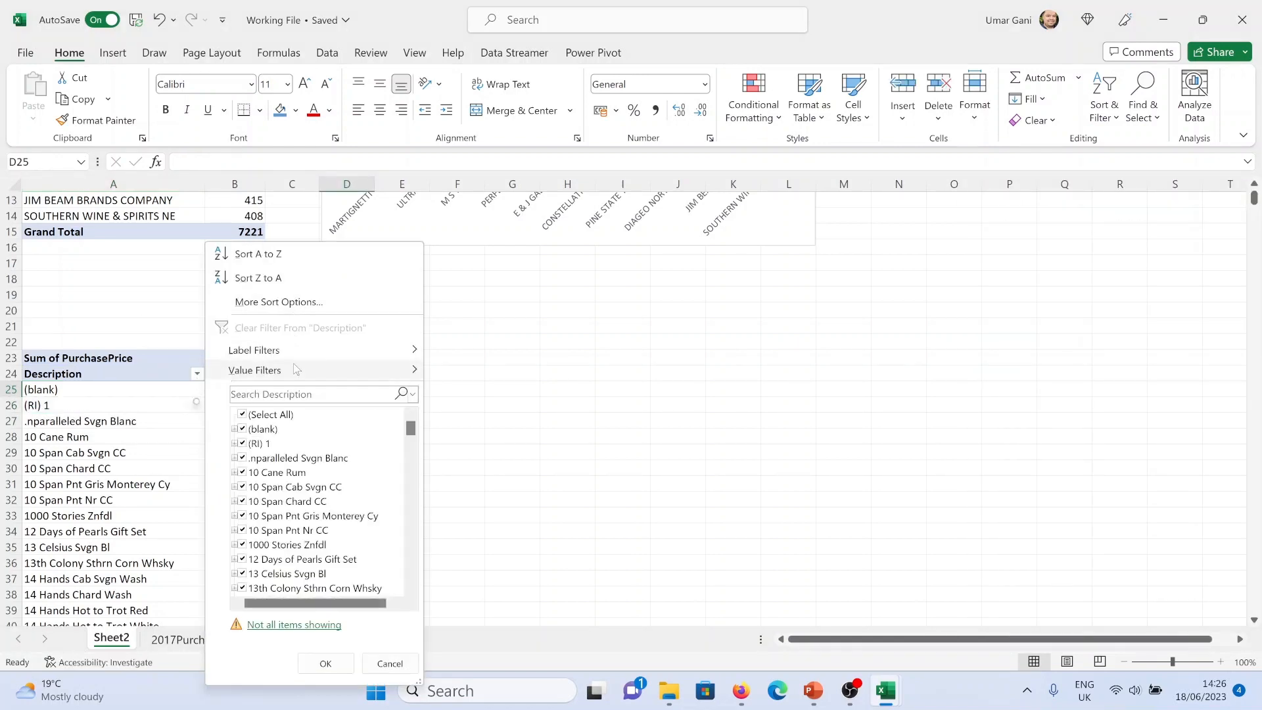
{"action": "mouse_move", "coordinate": [299, 370]}
{"action": "left_click", "coordinate": [473, 595]}
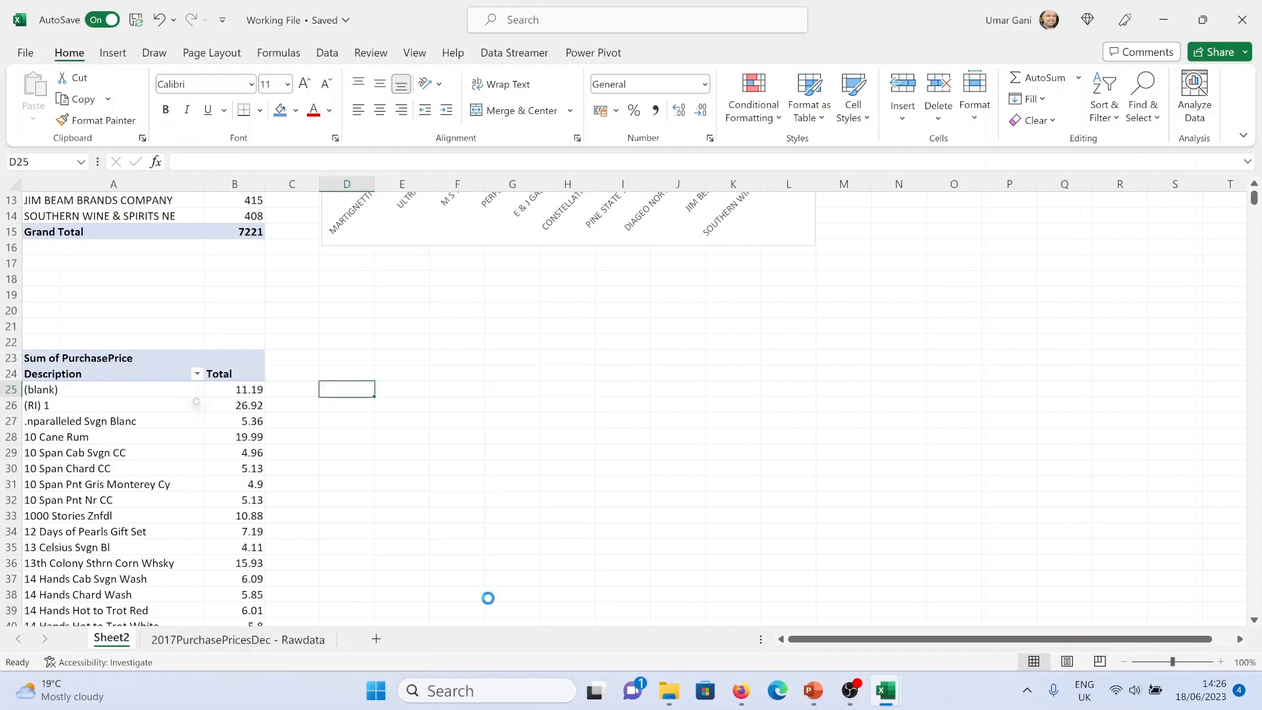
{"action": "left_click", "coordinate": [734, 459]}
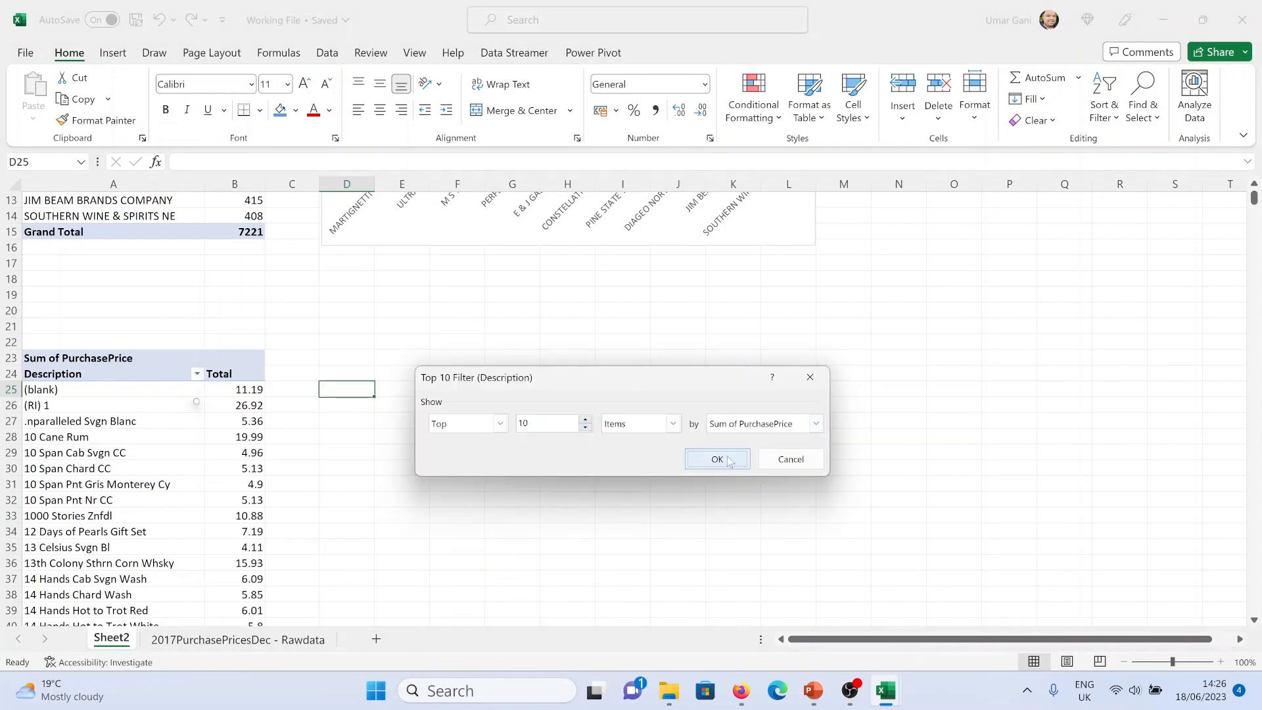
Sort the descriptions descending by Sum of PurchasePrice
{"action": "left_click", "coordinate": [168, 373]}
{"action": "left_click", "coordinate": [249, 302]}
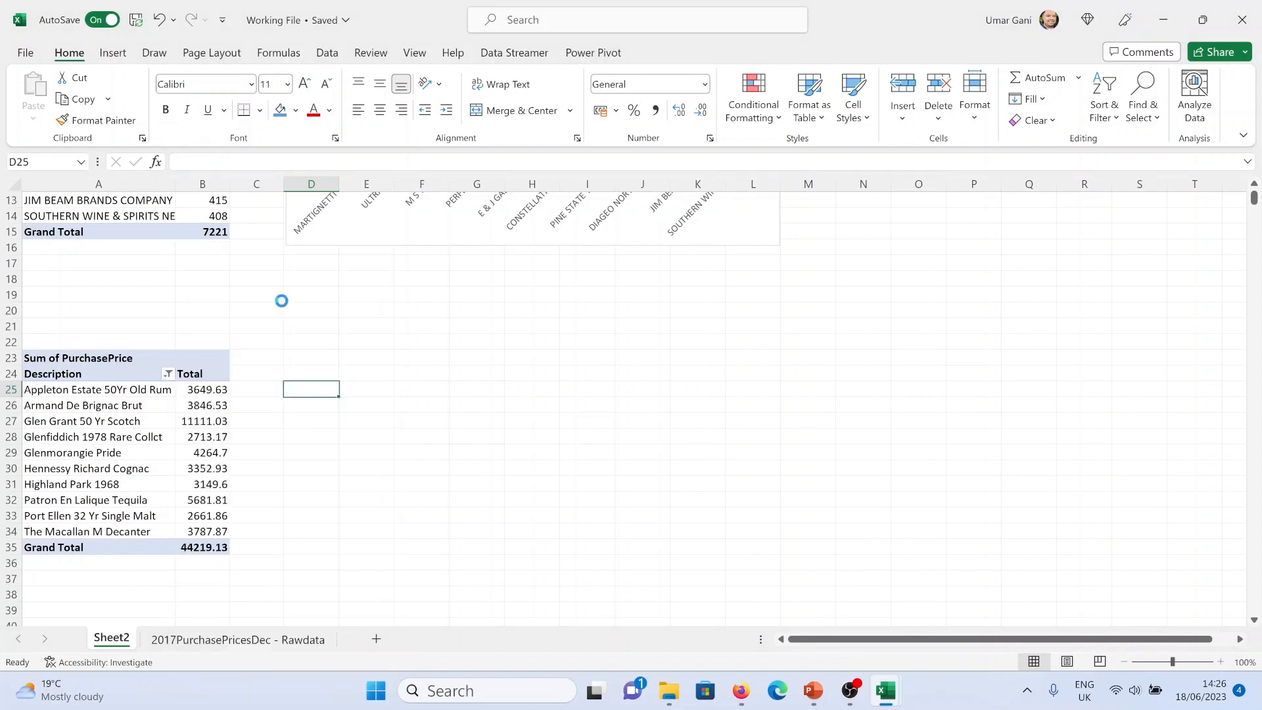
{"action": "left_click", "coordinate": [550, 406]}
{"action": "left_click", "coordinate": [556, 426]}
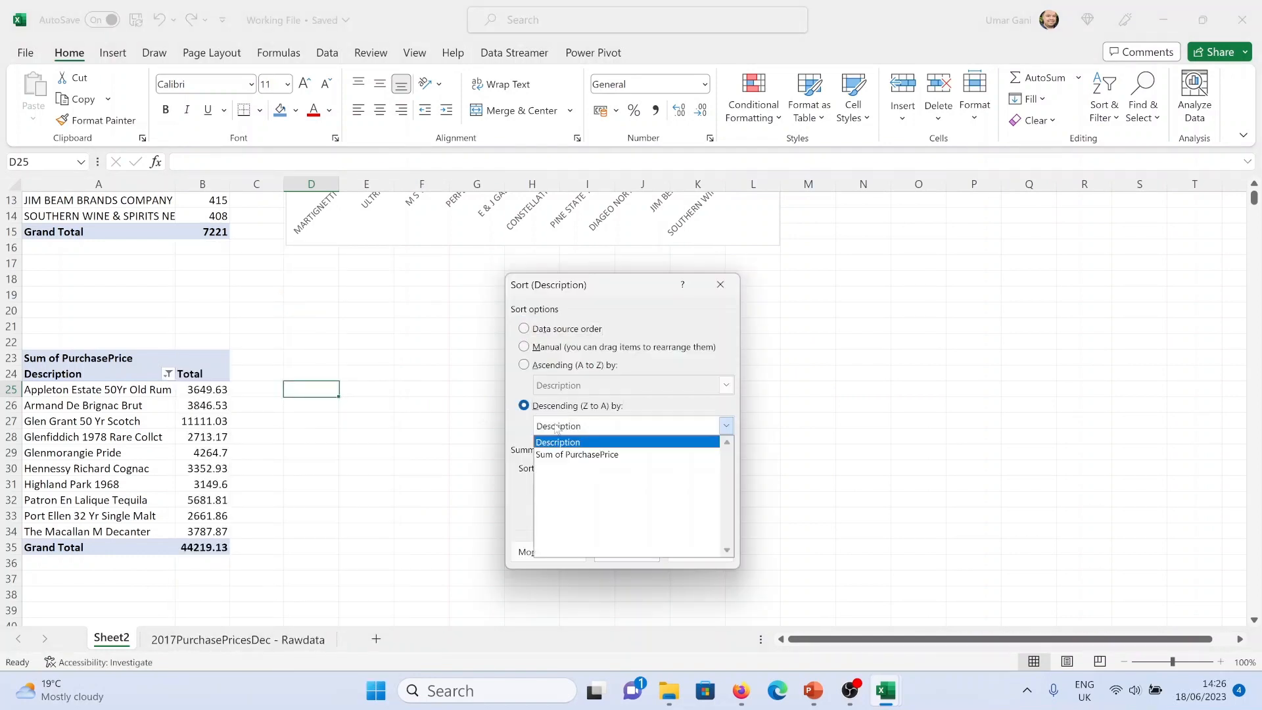
{"action": "left_click", "coordinate": [570, 454]}
{"action": "left_click", "coordinate": [628, 555]}
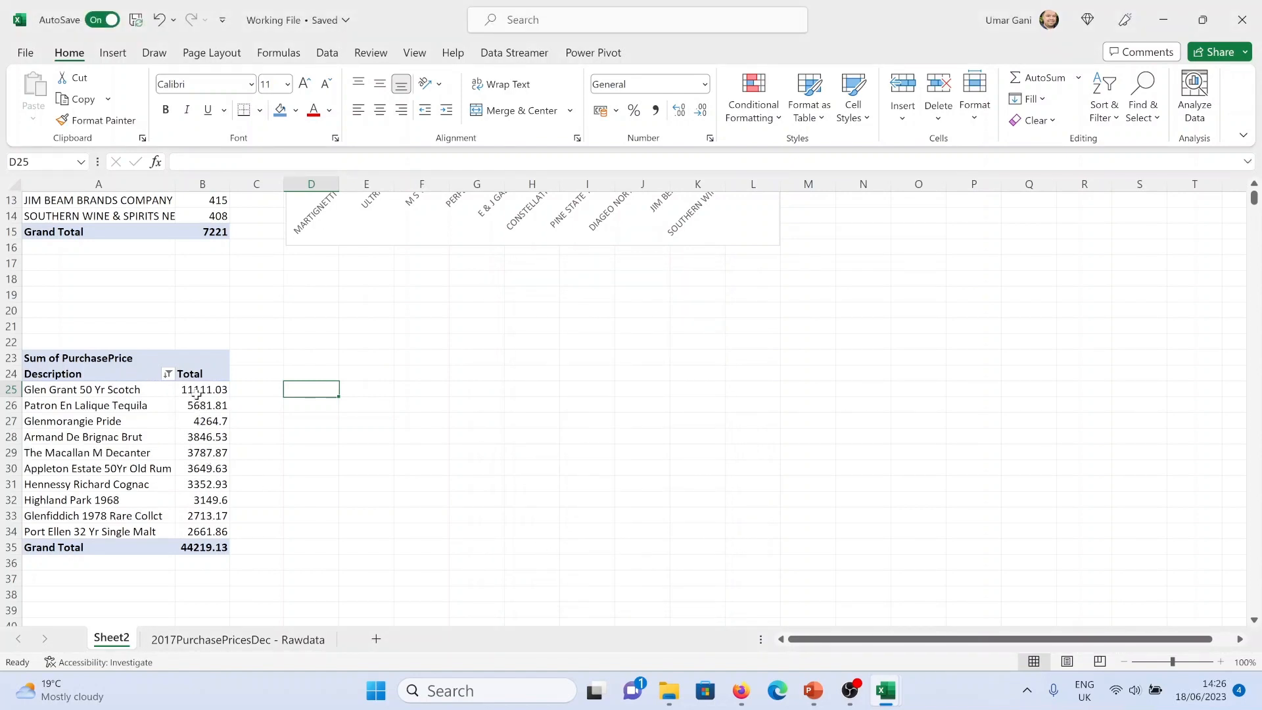
Format the PivotTable values as Accounting with the £ symbol and 1 decimal place
{"action": "right_click", "coordinate": [130, 361]}
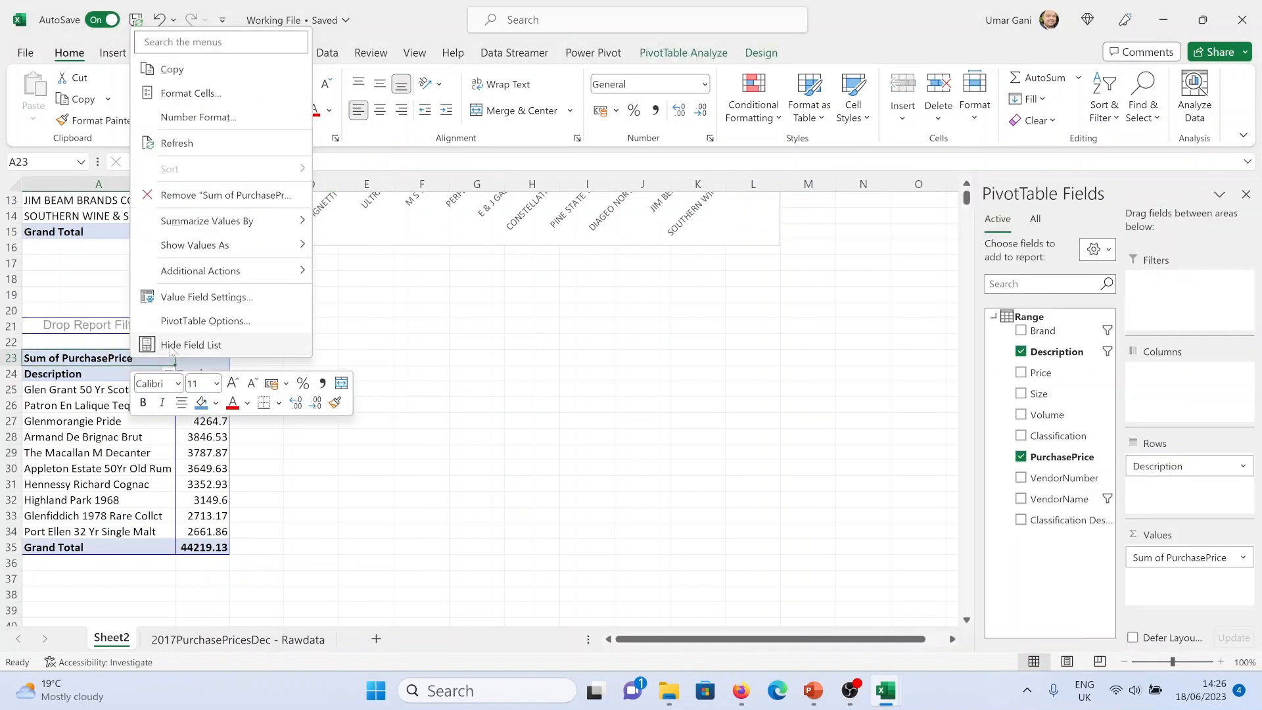
{"action": "left_click", "coordinate": [197, 297]}
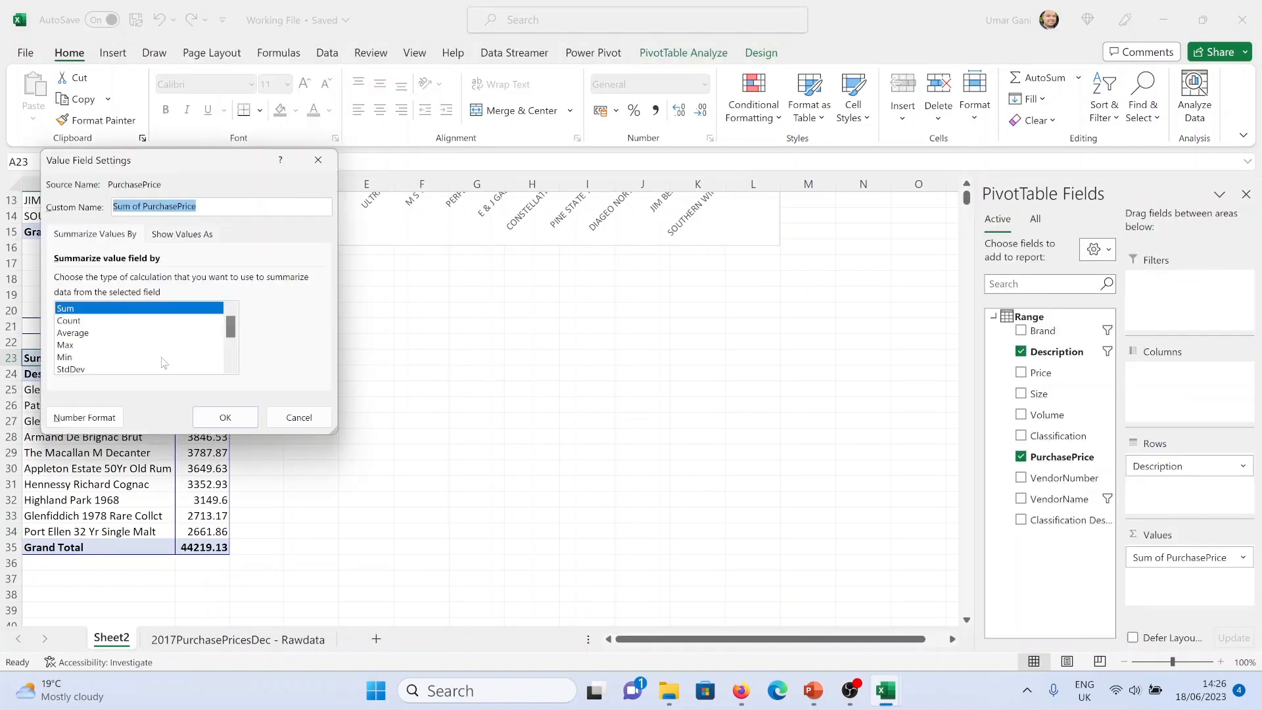
{"action": "left_click", "coordinate": [107, 417]}
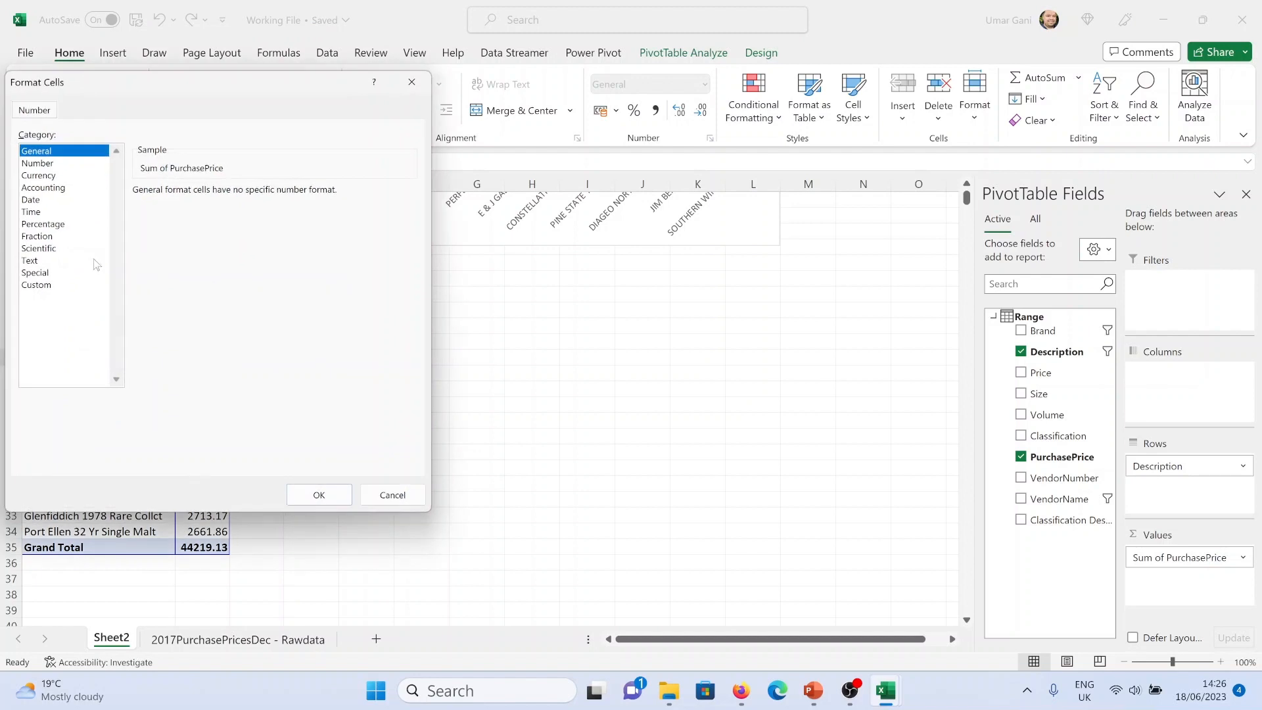
{"action": "left_click", "coordinate": [44, 188]}
{"action": "left_click", "coordinate": [243, 196]}
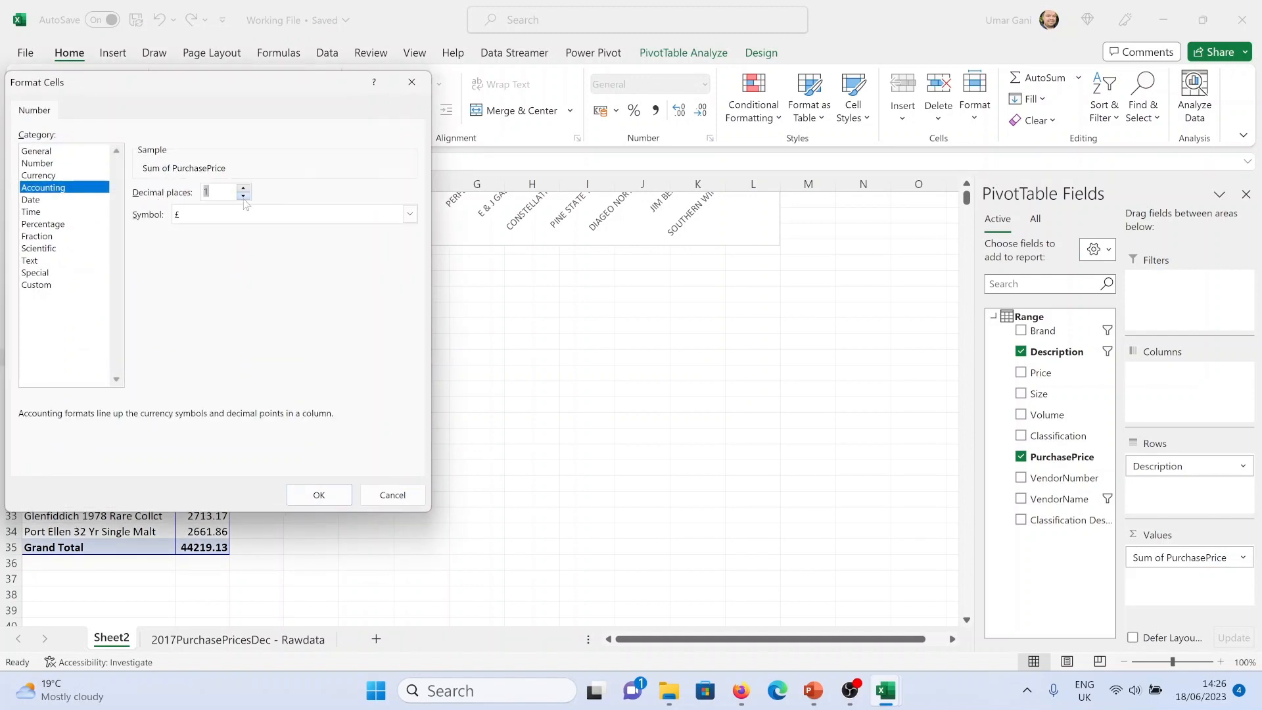
{"action": "left_click", "coordinate": [330, 496]}
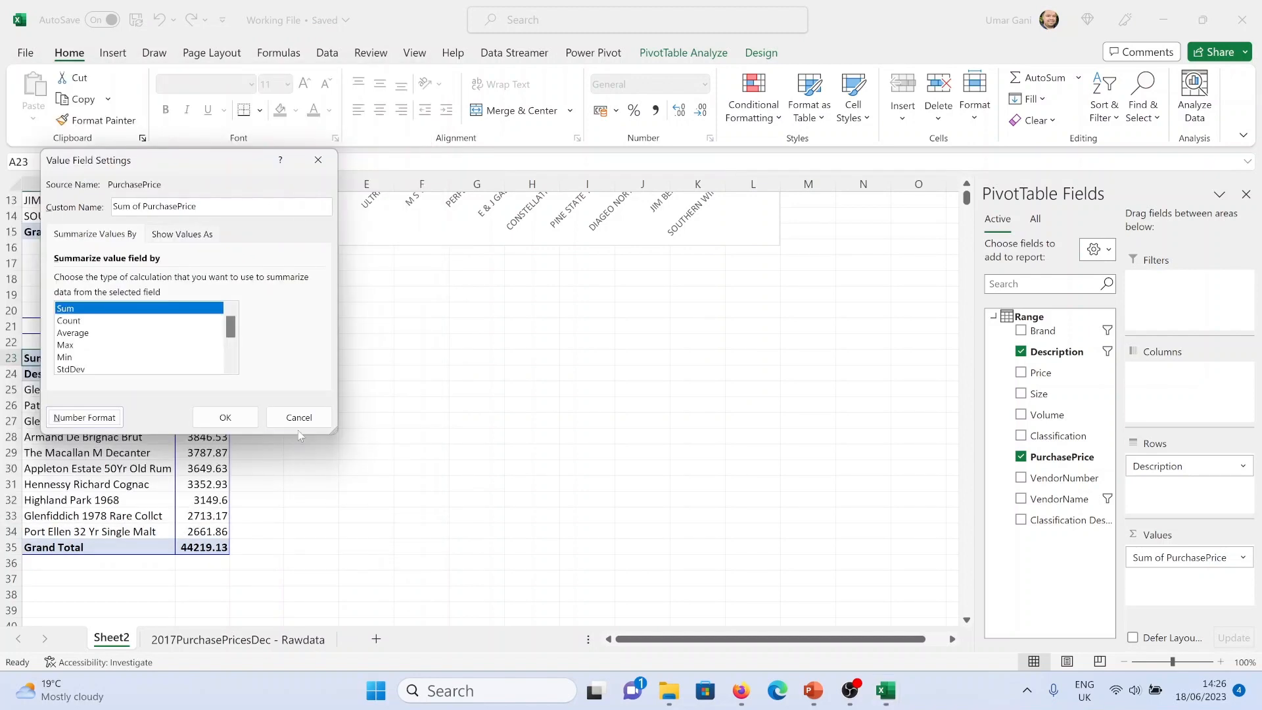
{"action": "left_click", "coordinate": [225, 417]}
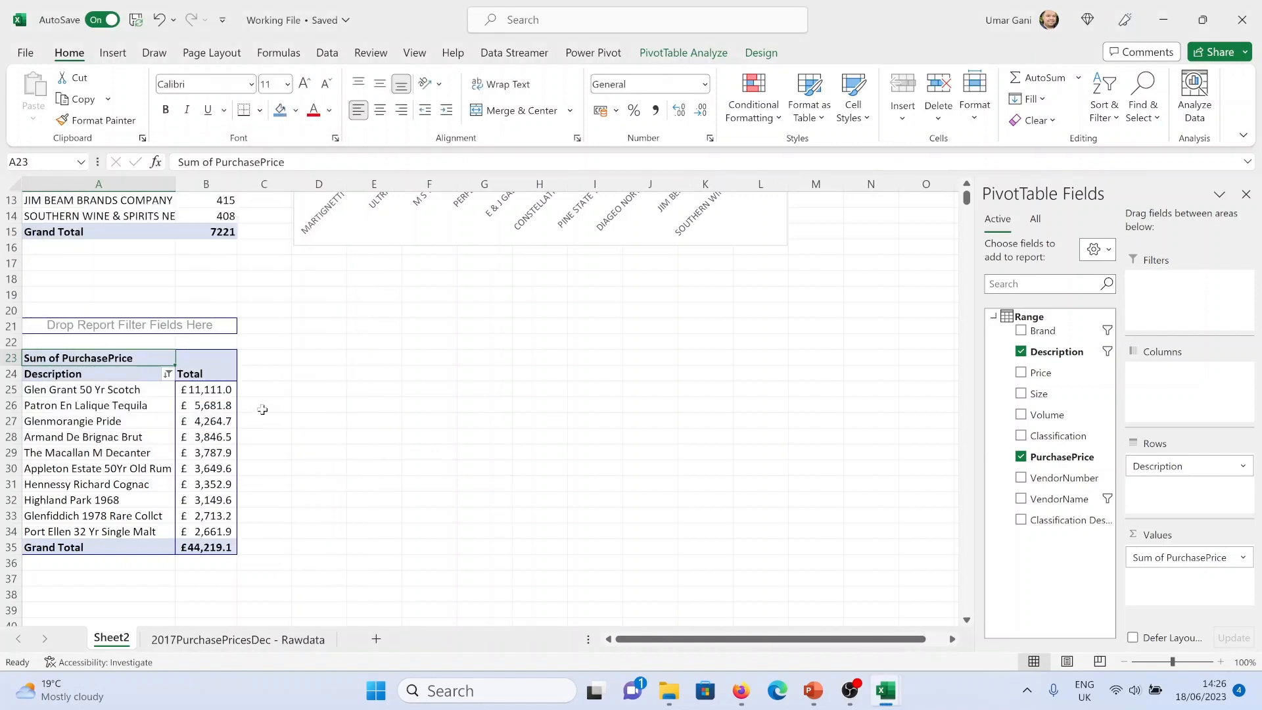
Insert a clustered column PivotChart from the descriptions PivotTable
{"action": "key", "text": "alt+Tab"}
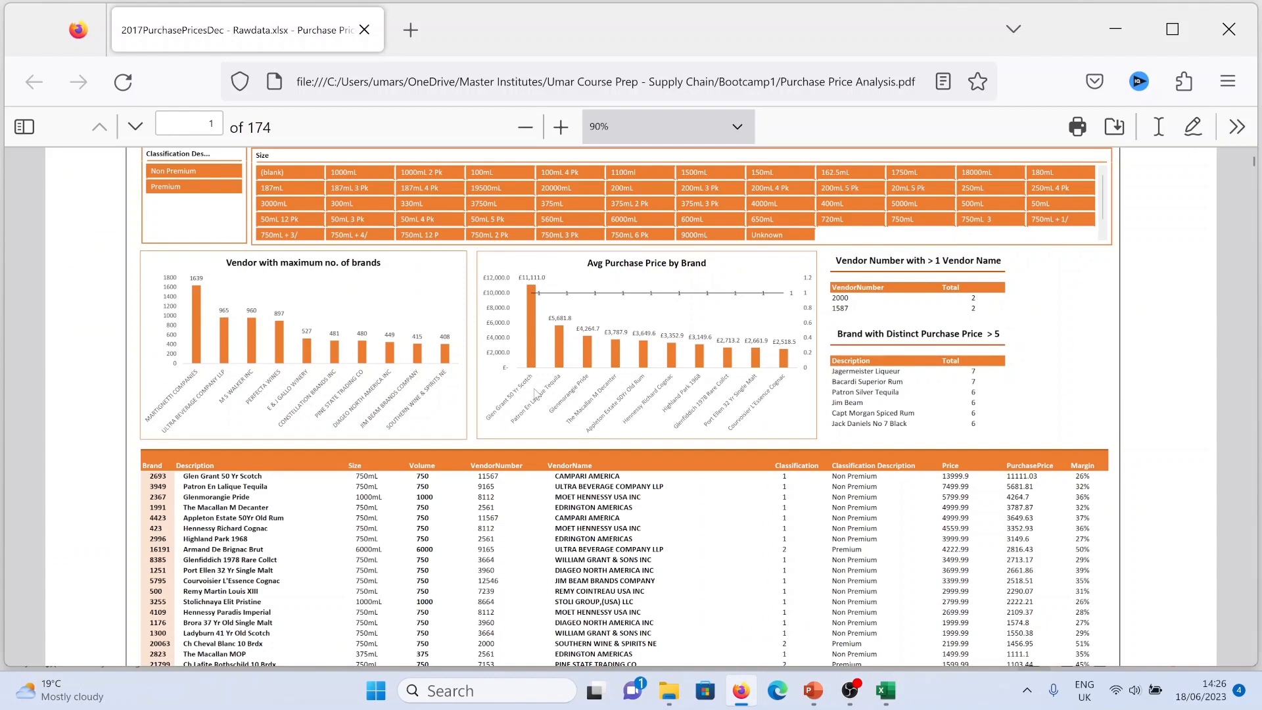
{"action": "key", "text": "alt+Tab"}
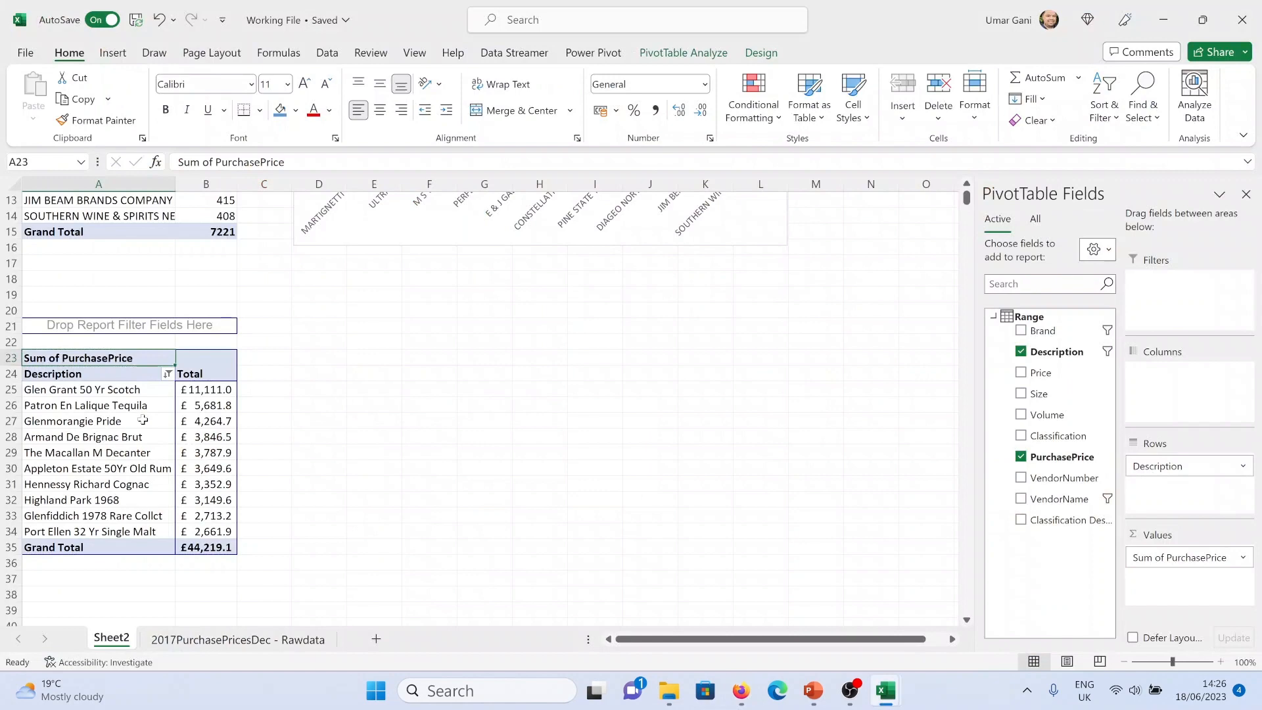
{"action": "key", "text": "alt+Tab"}
{"action": "key", "text": "alt+Tab"}
{"action": "scroll", "coordinate": [313, 454], "scroll_direction": "up", "scroll_amount": 4}
{"action": "scroll", "coordinate": [313, 454], "scroll_direction": "down", "scroll_amount": 4}
{"action": "left_click", "coordinate": [164, 412]}
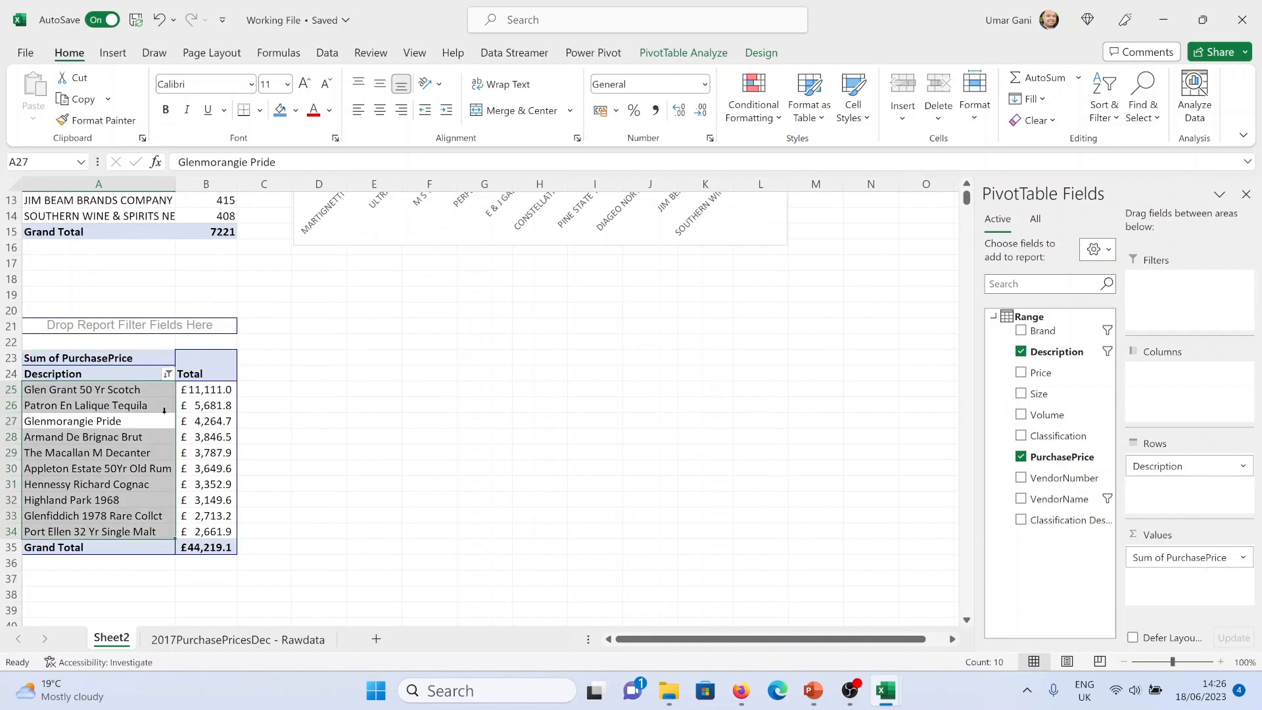
{"action": "left_click", "coordinate": [681, 58]}
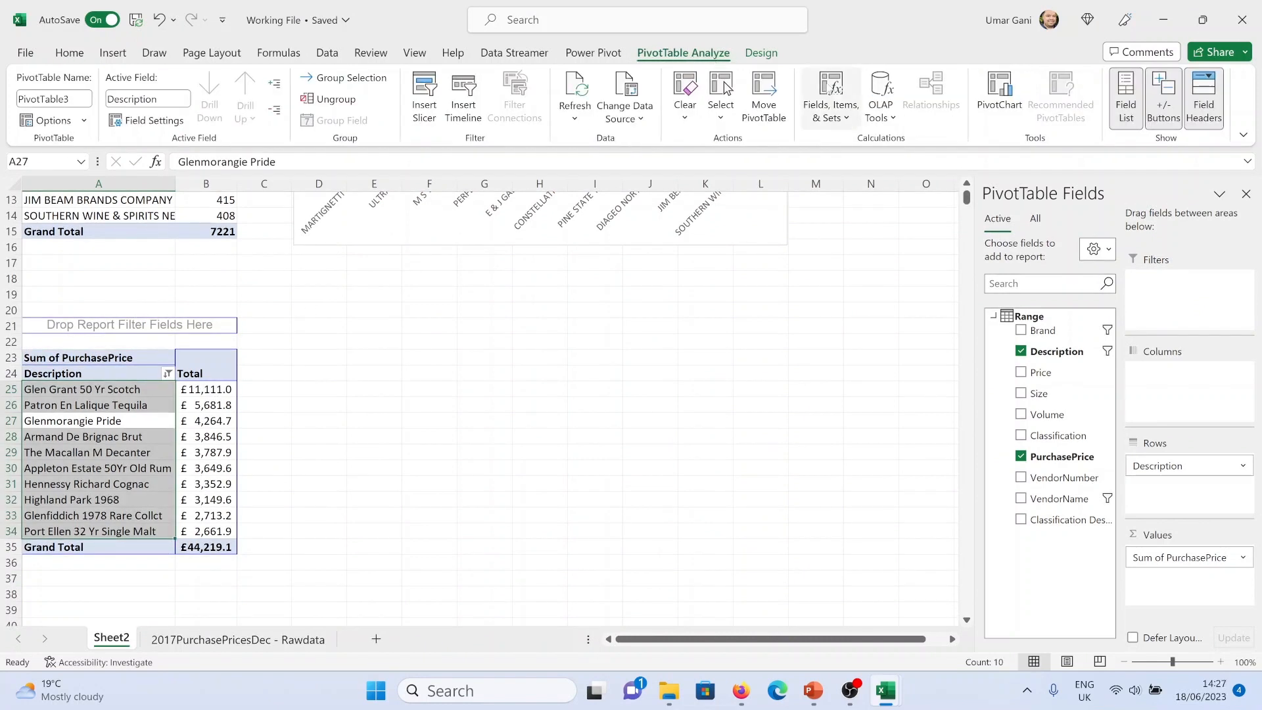
{"action": "left_click", "coordinate": [1000, 95]}
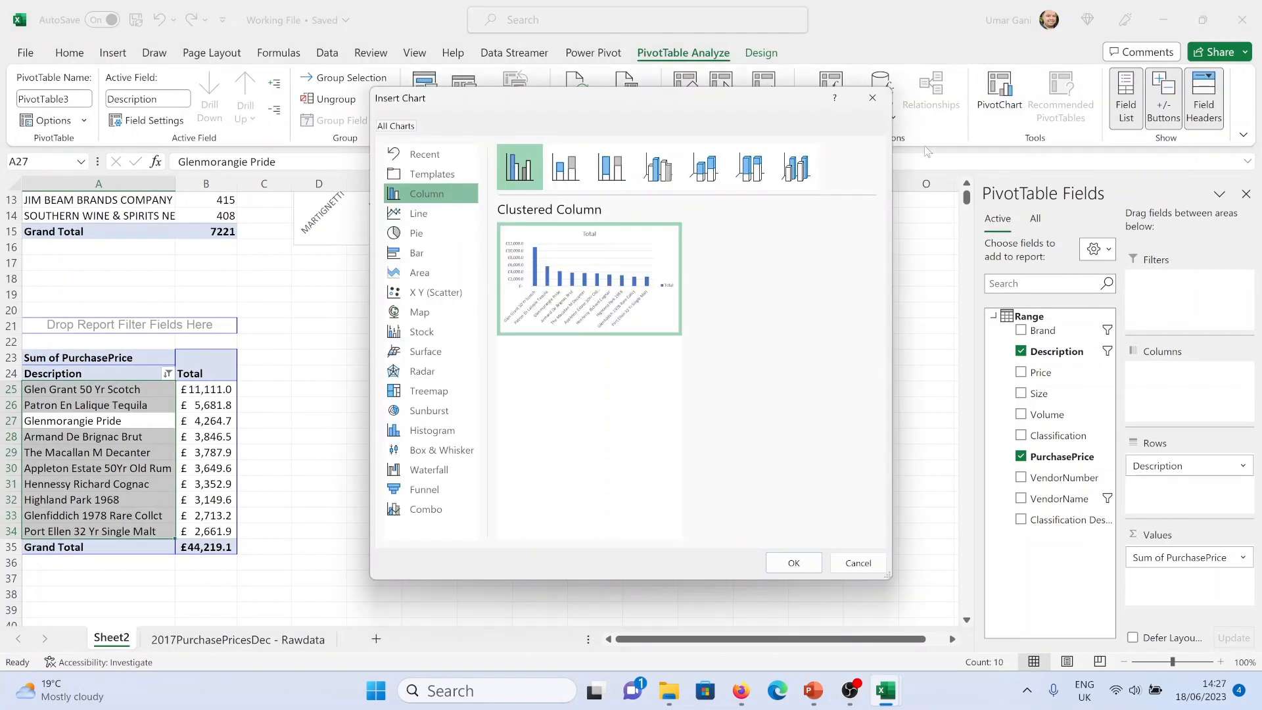
{"action": "left_click", "coordinate": [793, 562]}
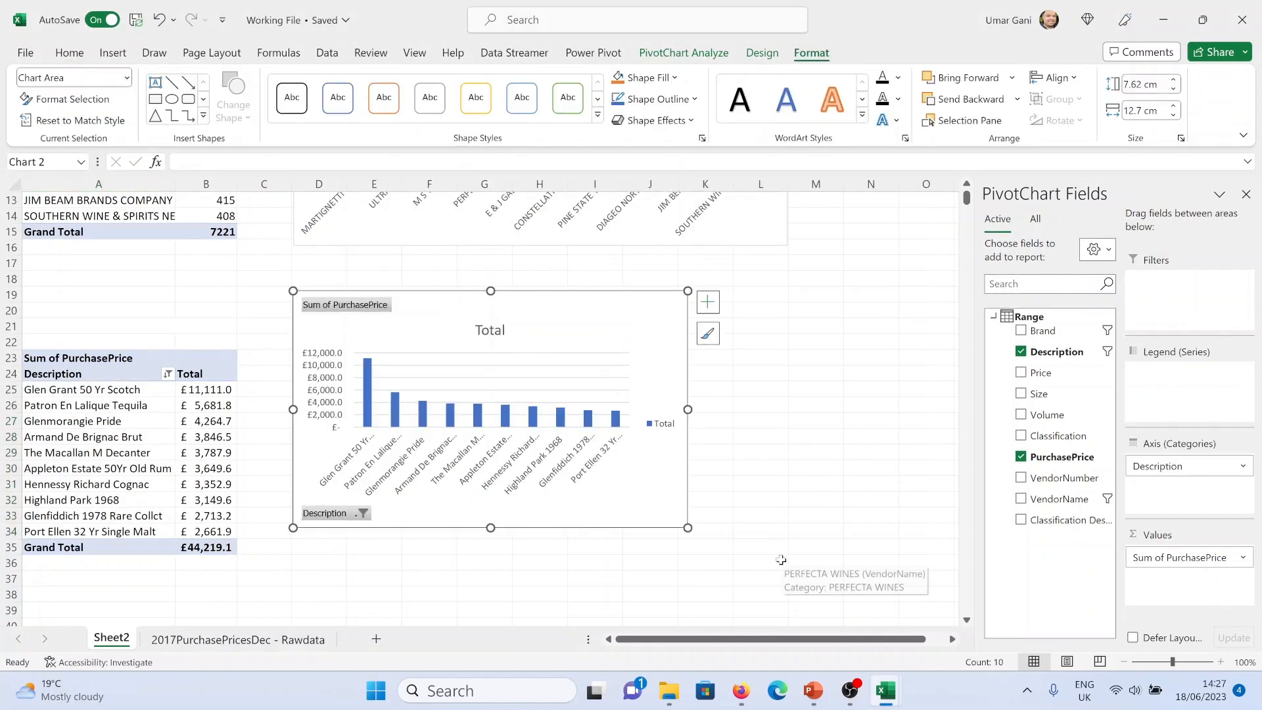
Hide all field buttons on the new PivotChart
{"action": "left_click", "coordinate": [576, 379]}
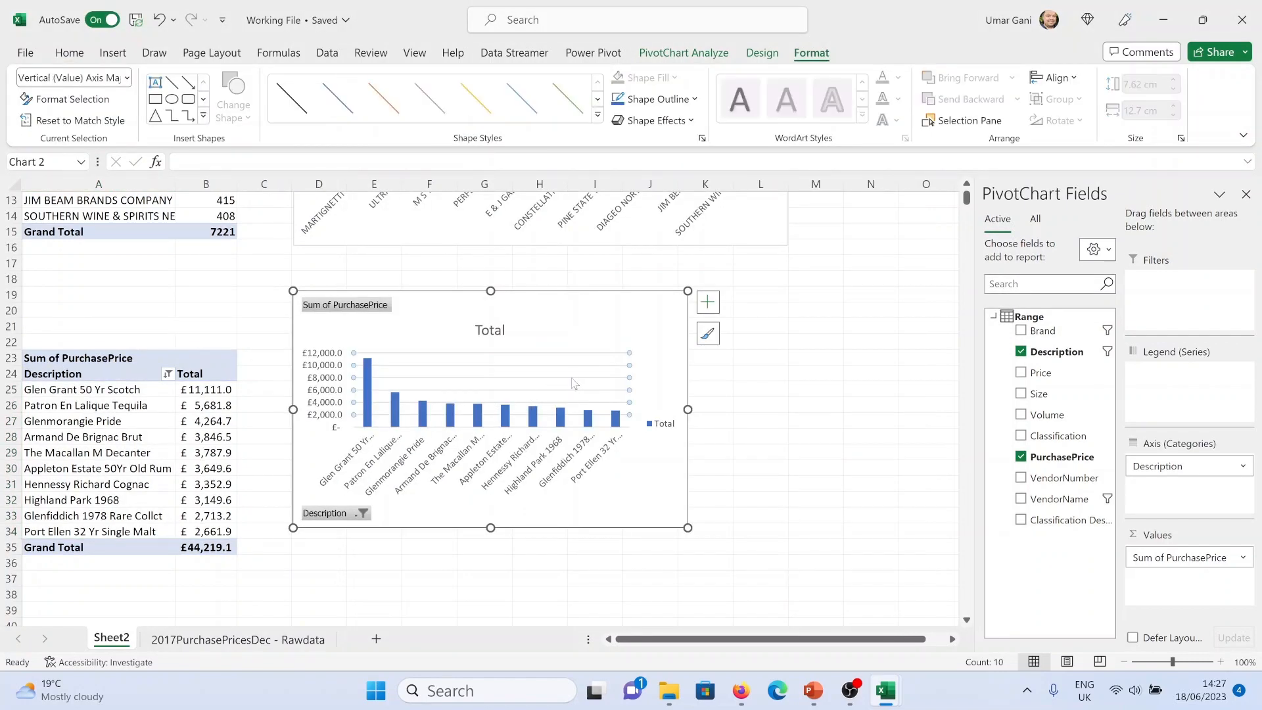
{"action": "left_click", "coordinate": [584, 384]}
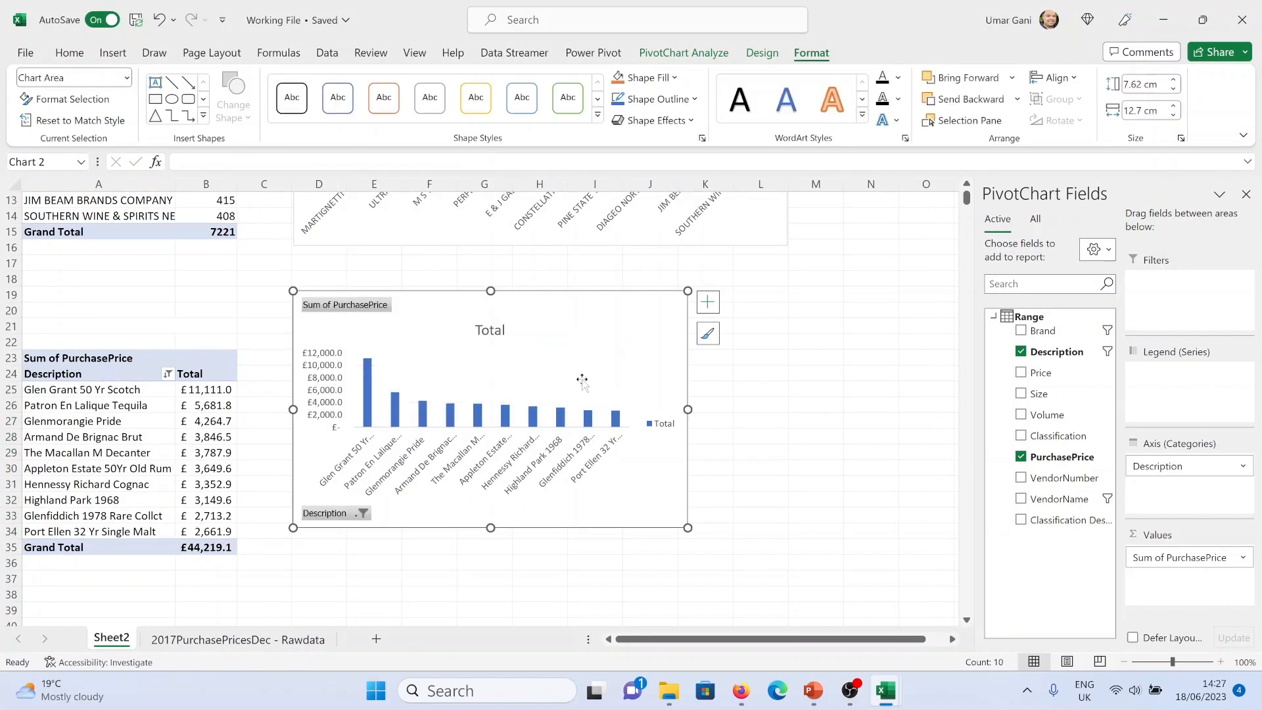
{"action": "right_click", "coordinate": [349, 515]}
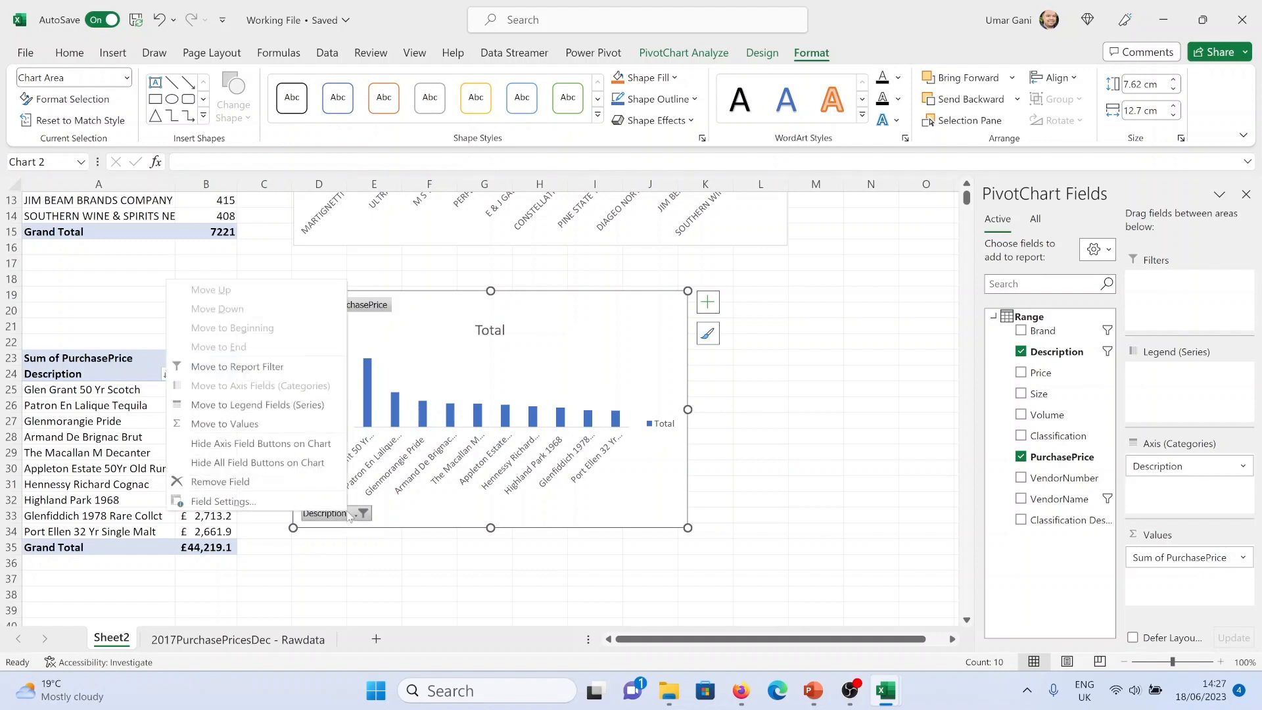
{"action": "left_click", "coordinate": [300, 469]}
Delete the chart legend and widen the chart to about 15.9 cm
{"action": "left_click", "coordinate": [662, 421]}
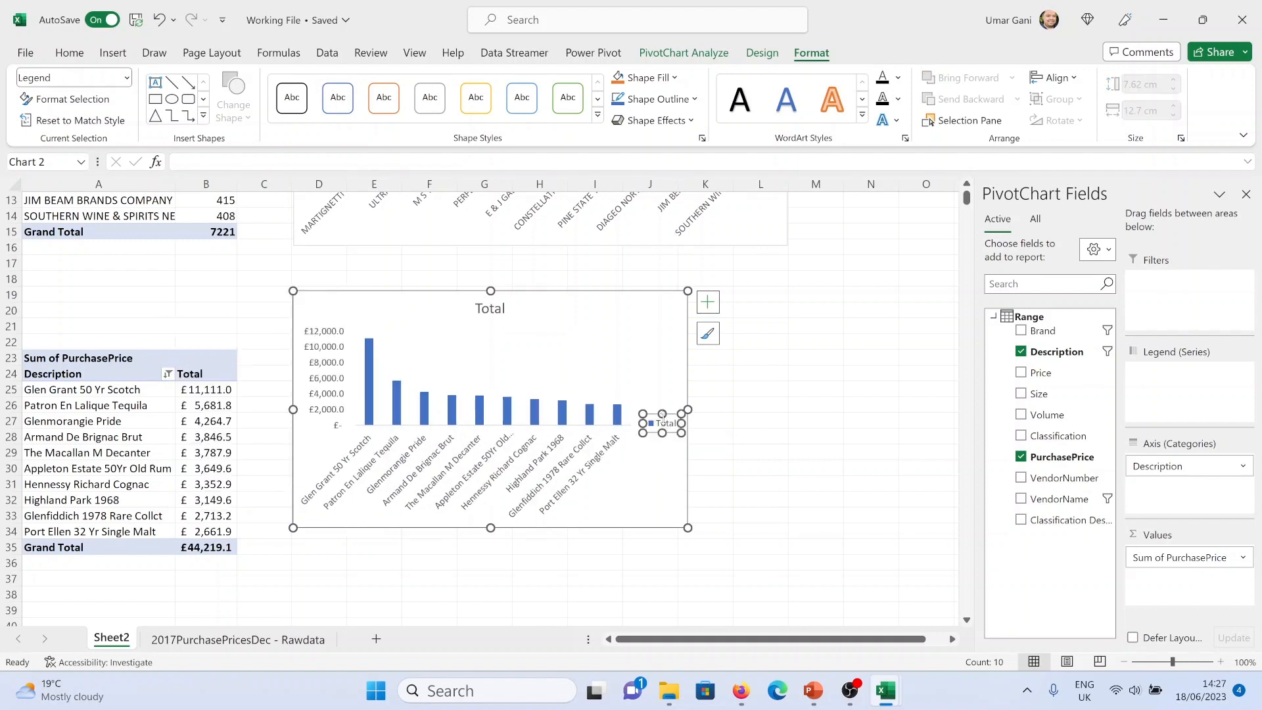
{"action": "key", "text": "Delete"}
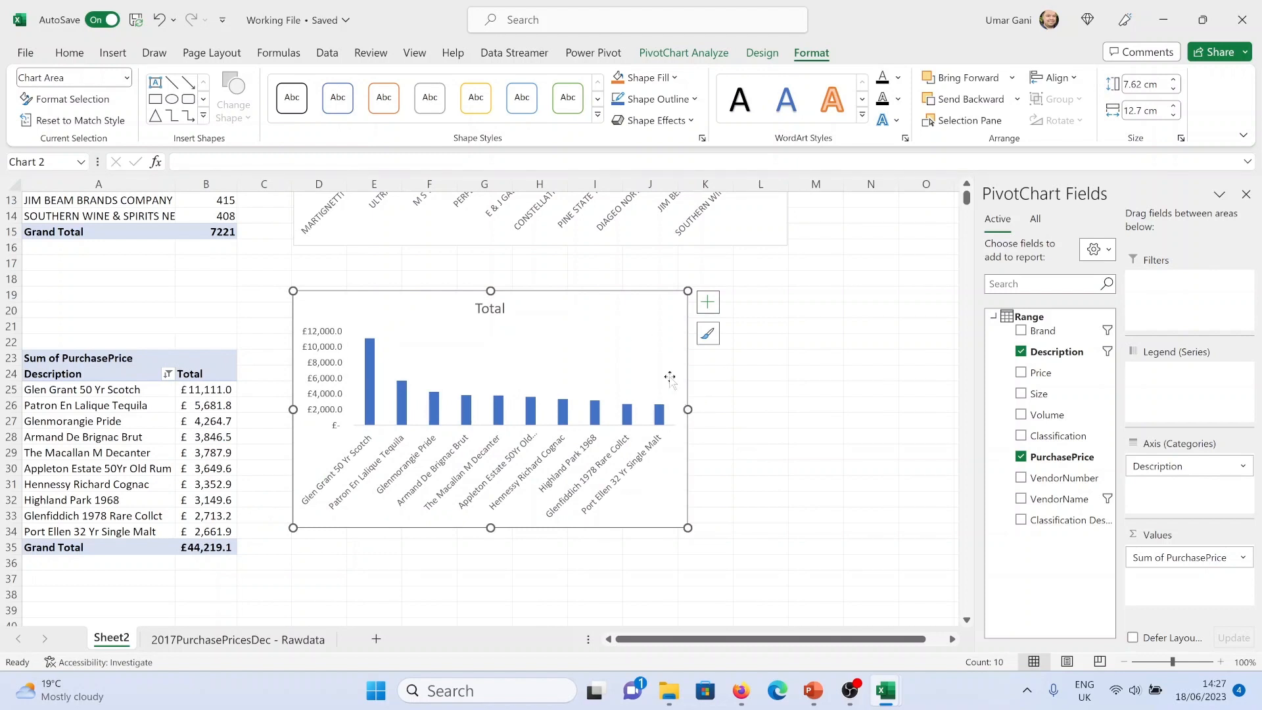
{"action": "left_click_drag", "start_coordinate": [687, 409], "coordinate": [771, 411]}
{"action": "left_click_drag", "start_coordinate": [783, 411], "coordinate": [786, 410]}
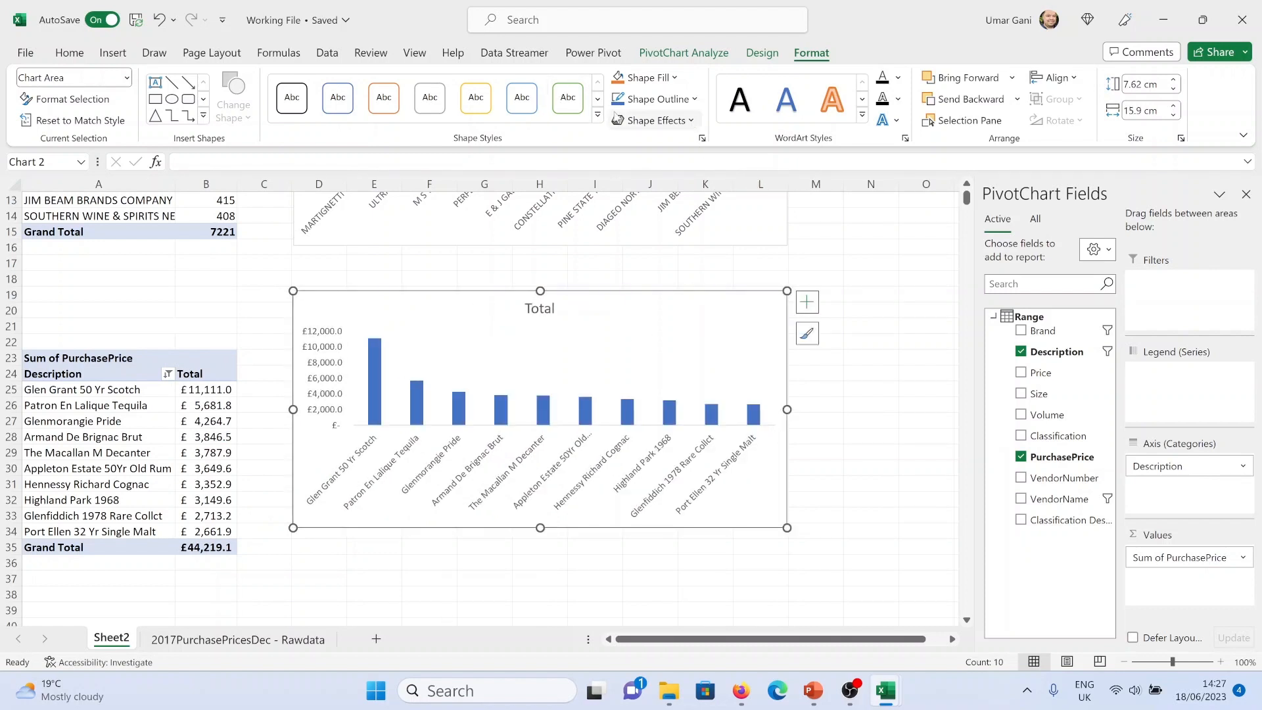
Change the chart's colour palette to the orange monochromatic scheme
{"action": "left_click", "coordinate": [763, 54]}
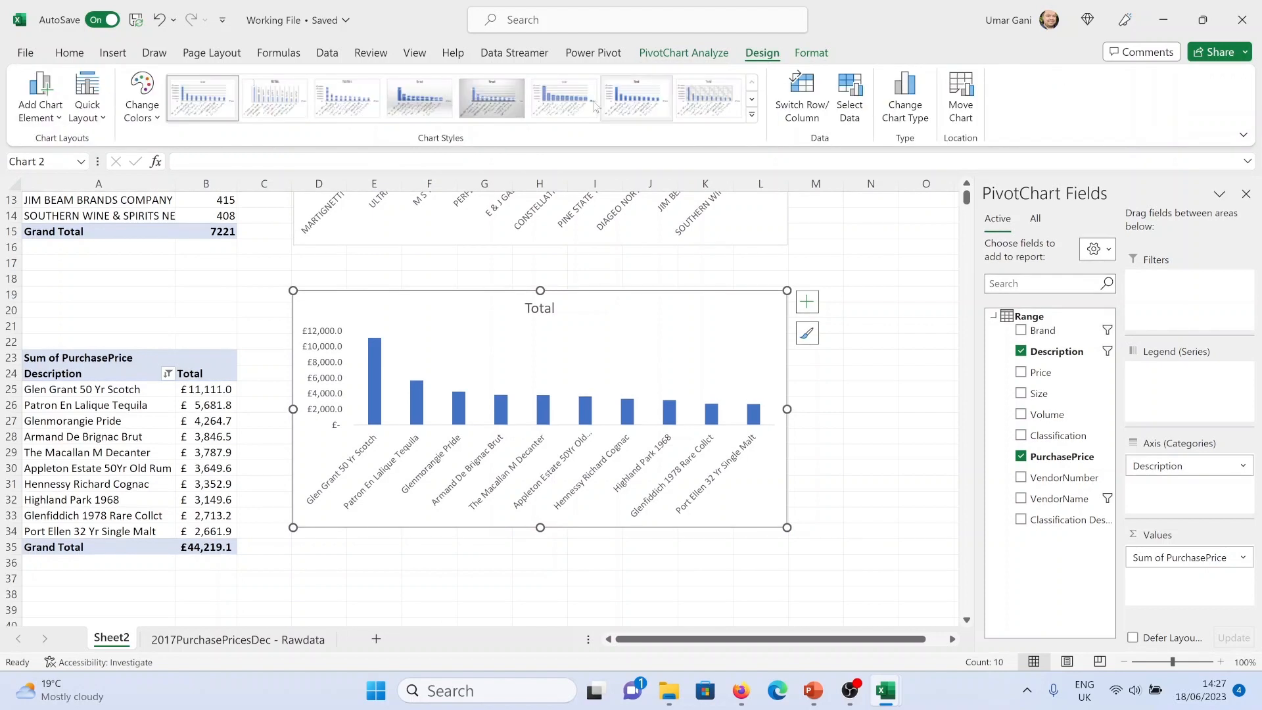
{"action": "left_click", "coordinate": [143, 120]}
{"action": "left_click", "coordinate": [197, 219]}
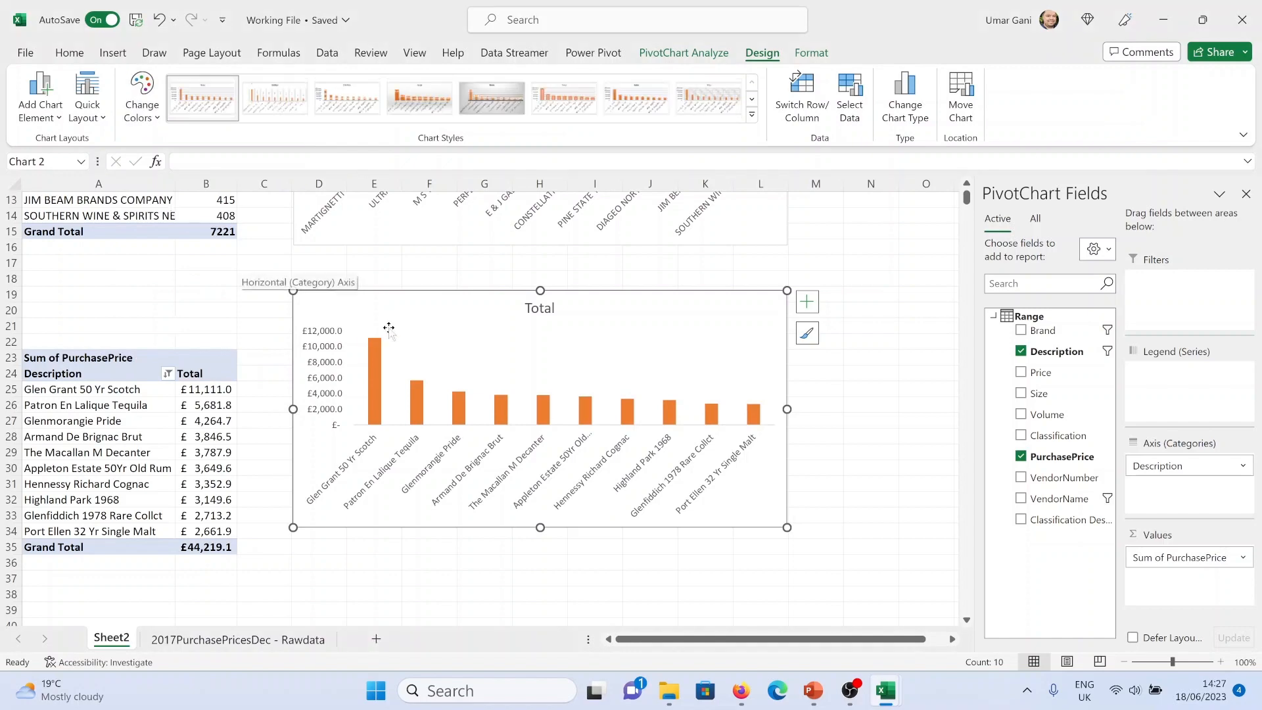
Rename the chart title to "Average Price by Brand"
{"action": "key", "text": "alt+Tab"}
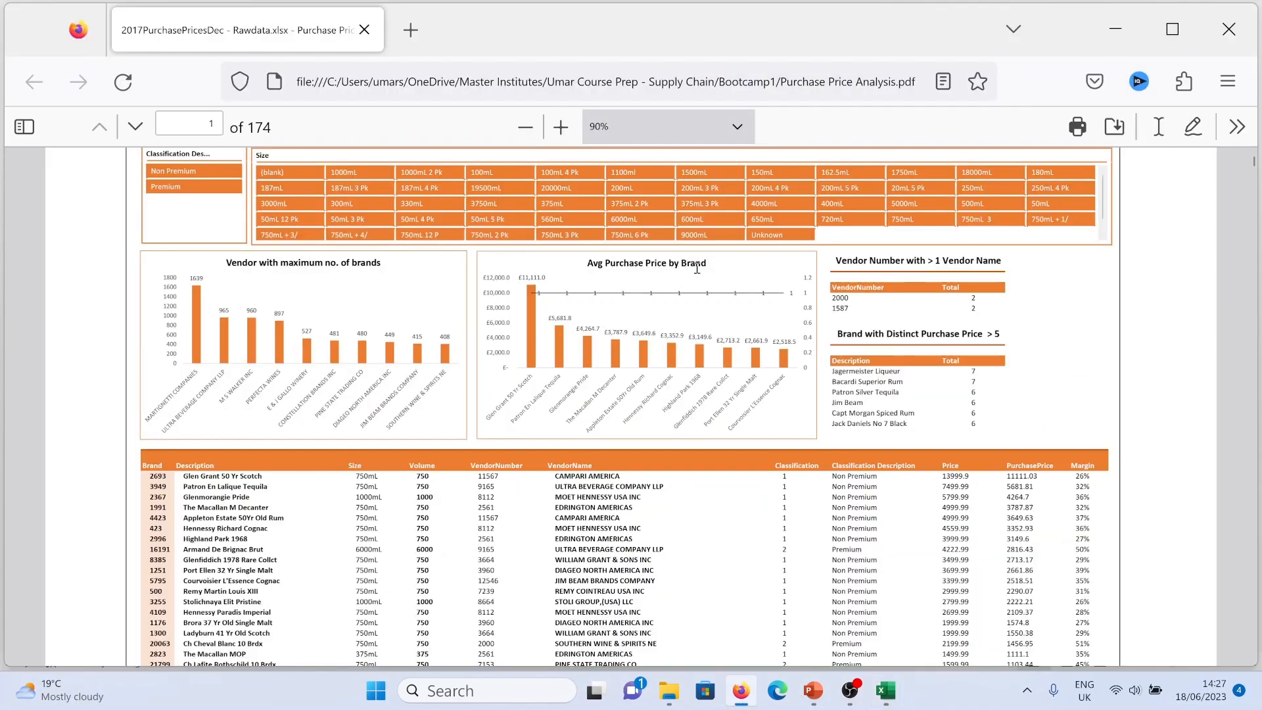
{"action": "key", "text": "alt+Tab"}
{"action": "left_click", "coordinate": [534, 312]}
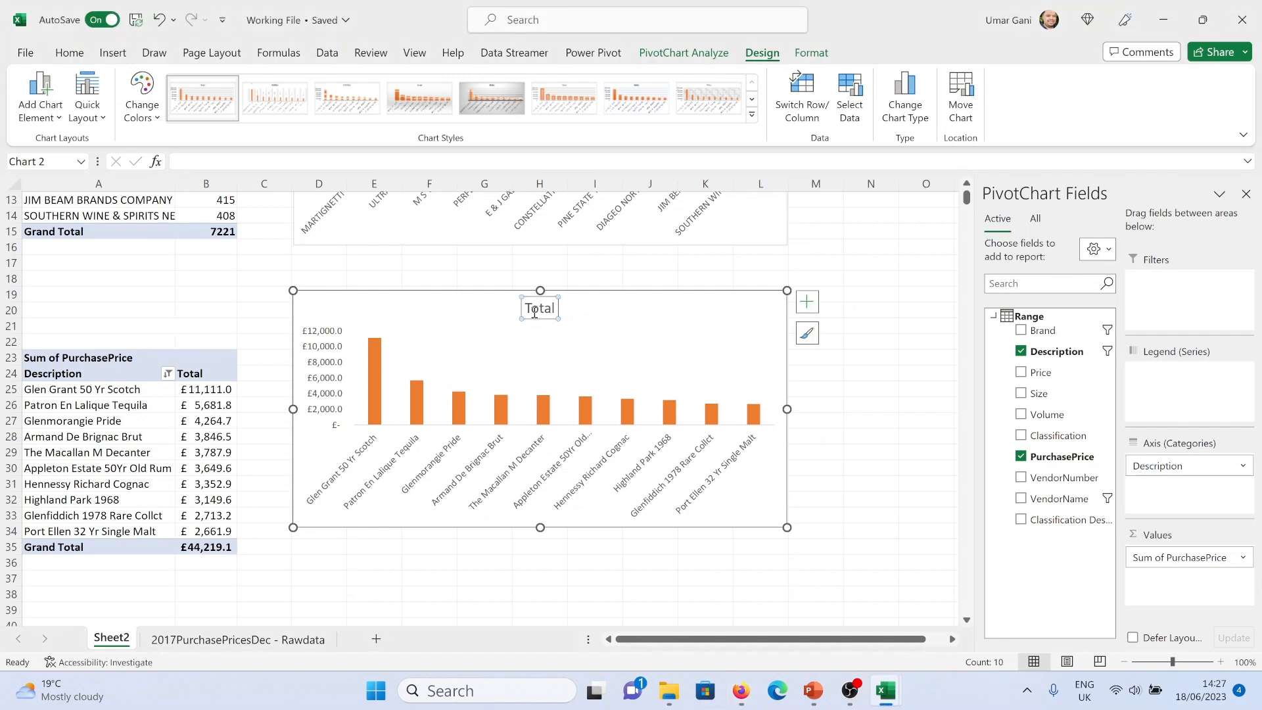
{"action": "double_click", "coordinate": [534, 312]}
{"action": "type", "text": "Avera"}
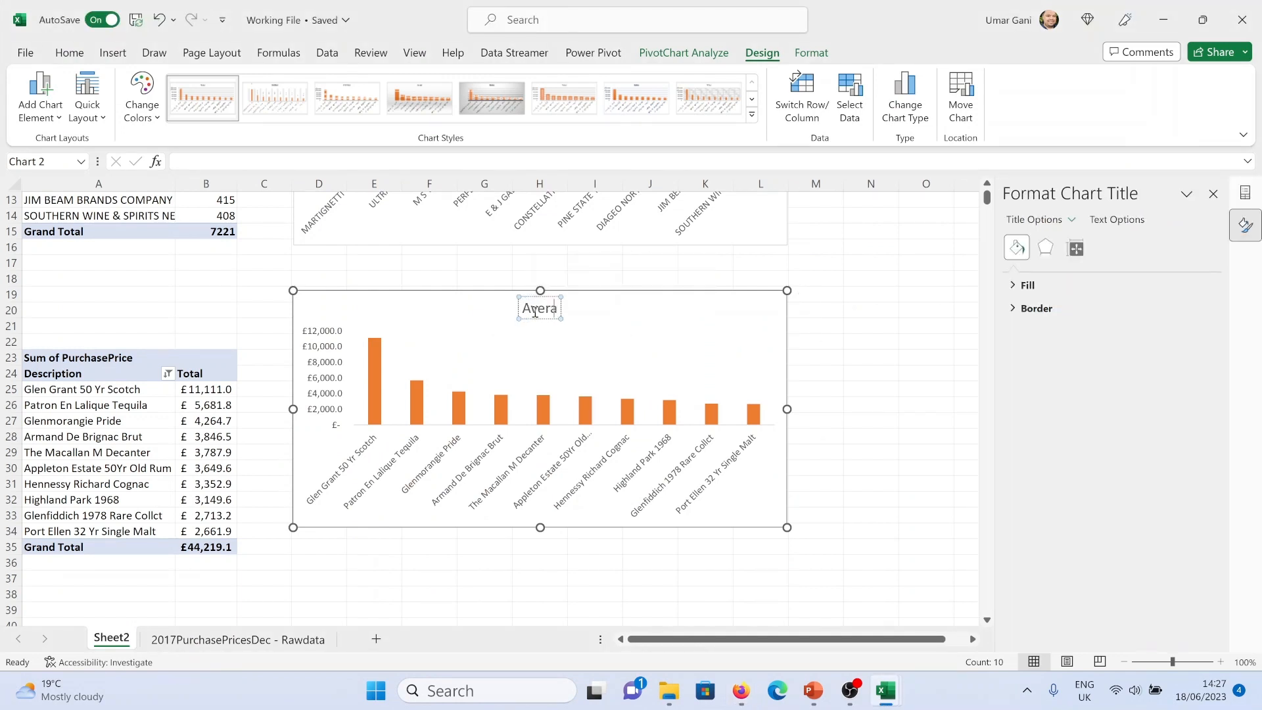
{"action": "type", "text": "ge Price by"}
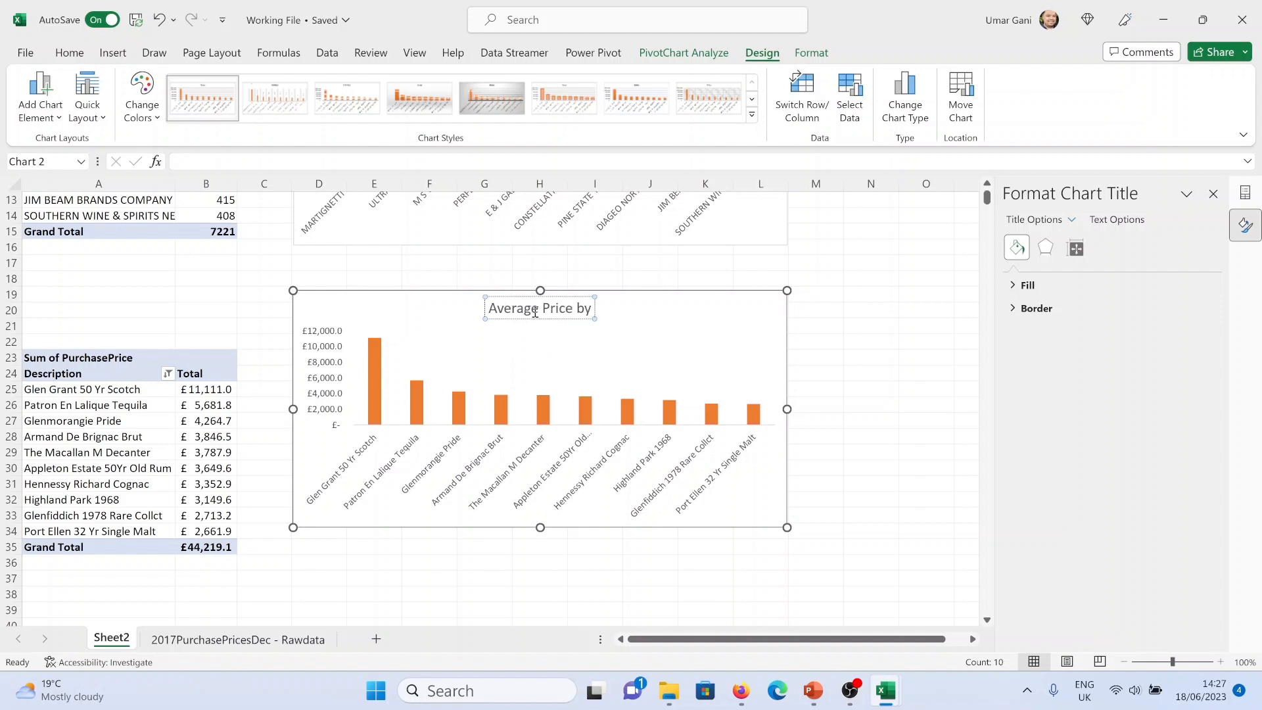
{"action": "type", "text": " Brand"}
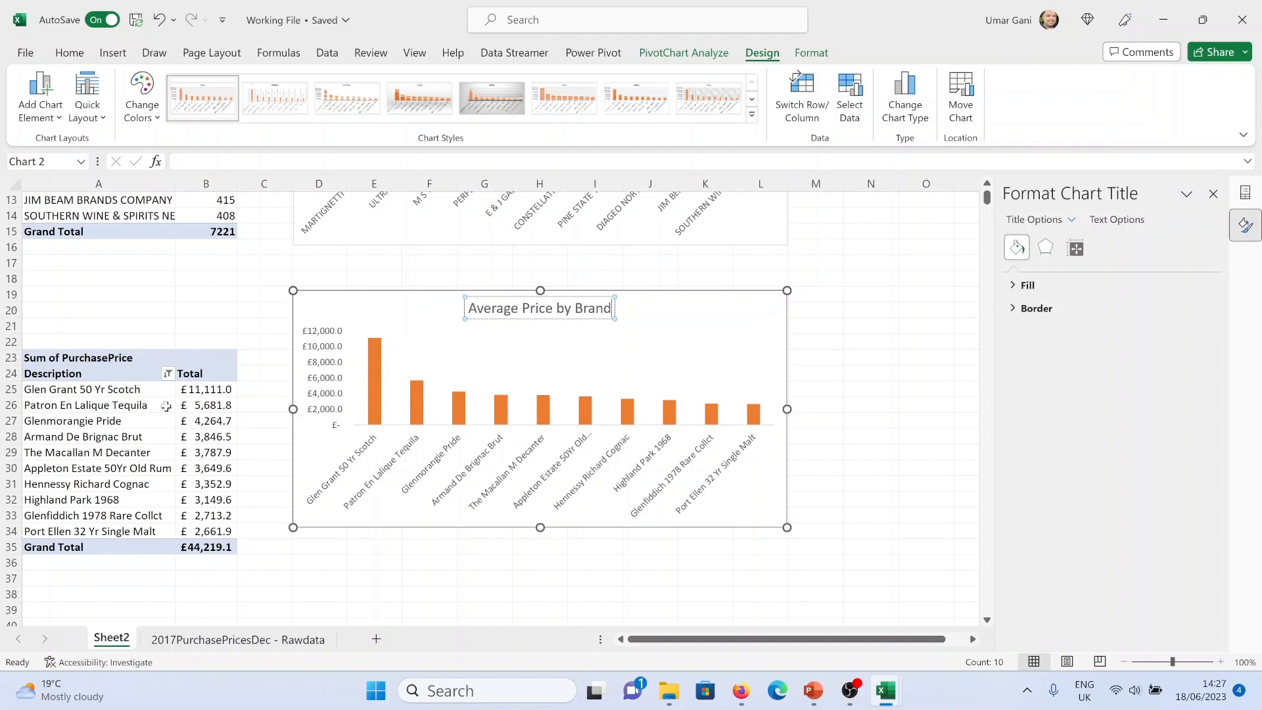
Summarize the PivotTable's PurchasePrice values by Average instead of Sum
{"action": "right_click", "coordinate": [109, 359]}
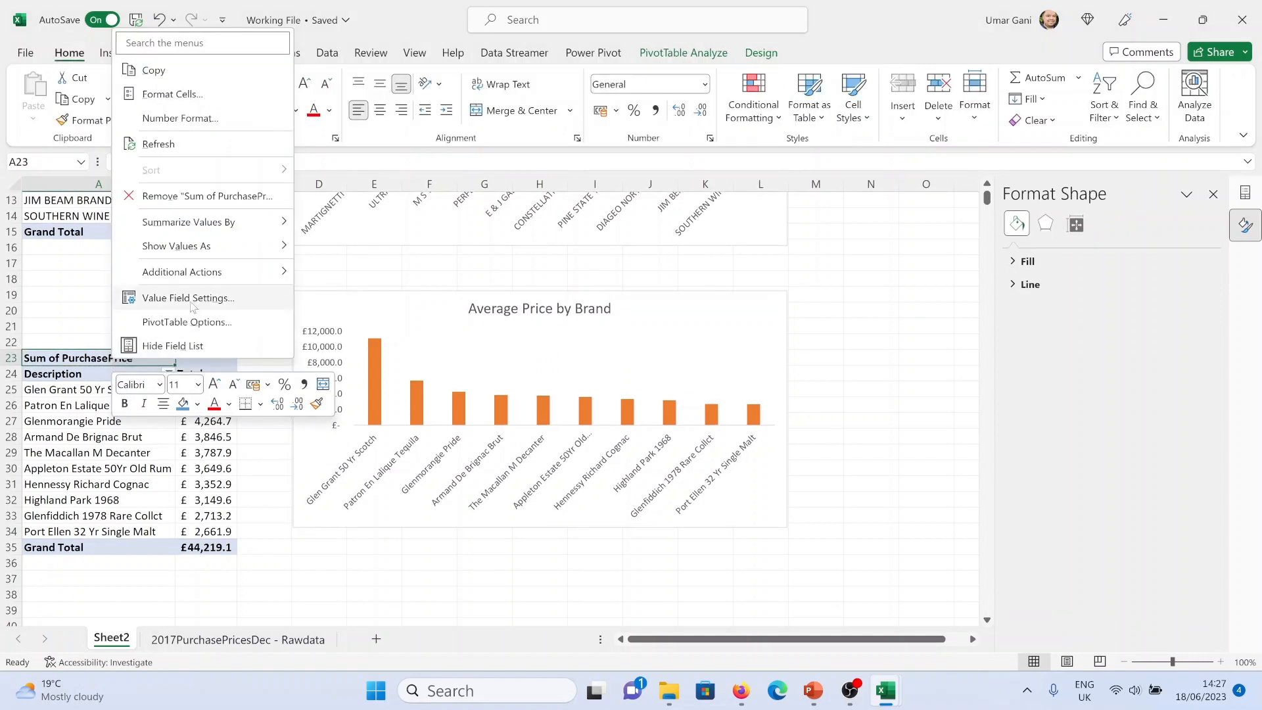
{"action": "left_click", "coordinate": [189, 301]}
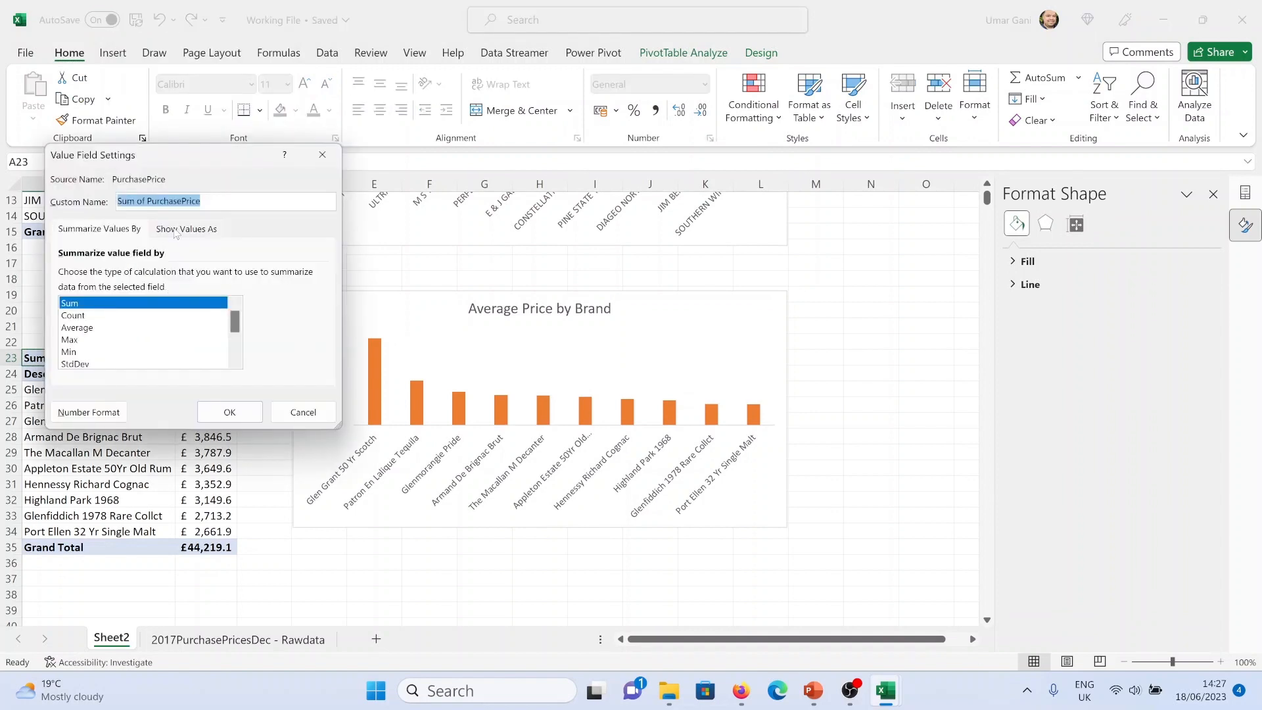
{"action": "left_click", "coordinate": [134, 316]}
{"action": "left_click", "coordinate": [135, 328]}
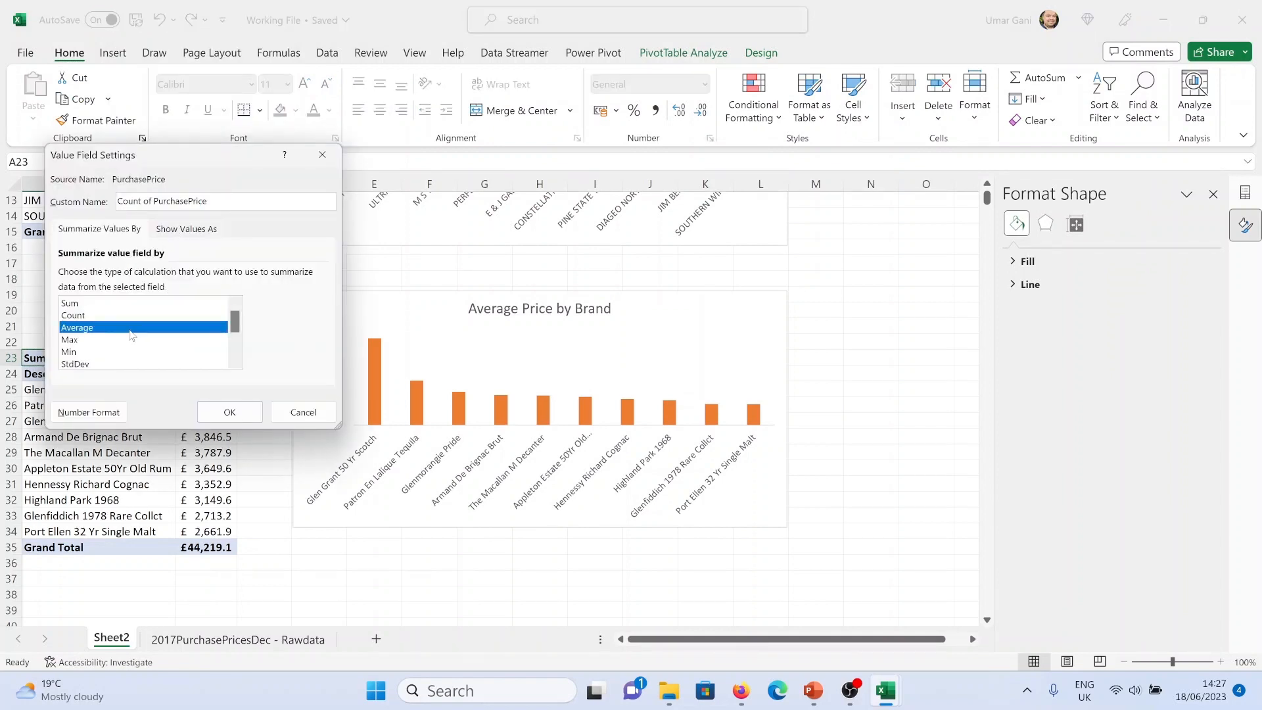
{"action": "left_click", "coordinate": [216, 418]}
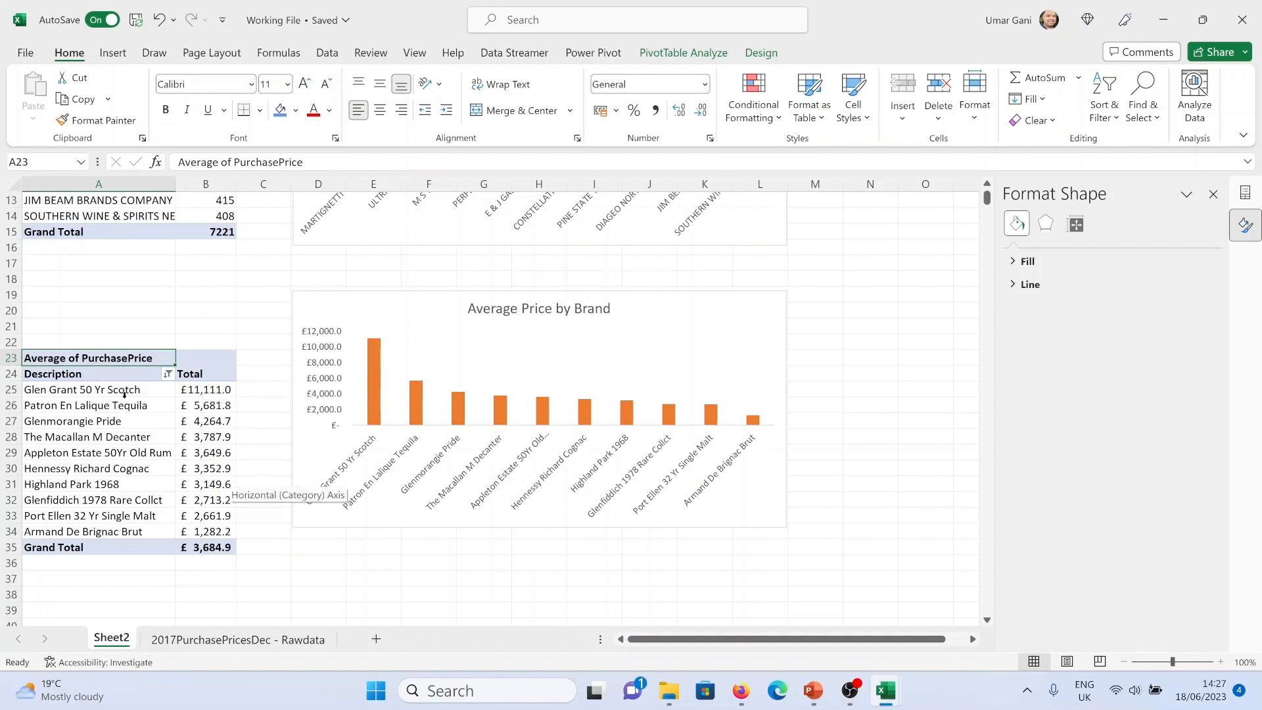
Add data labels at the outside end of the chart's columns
{"action": "left_click", "coordinate": [89, 393]}
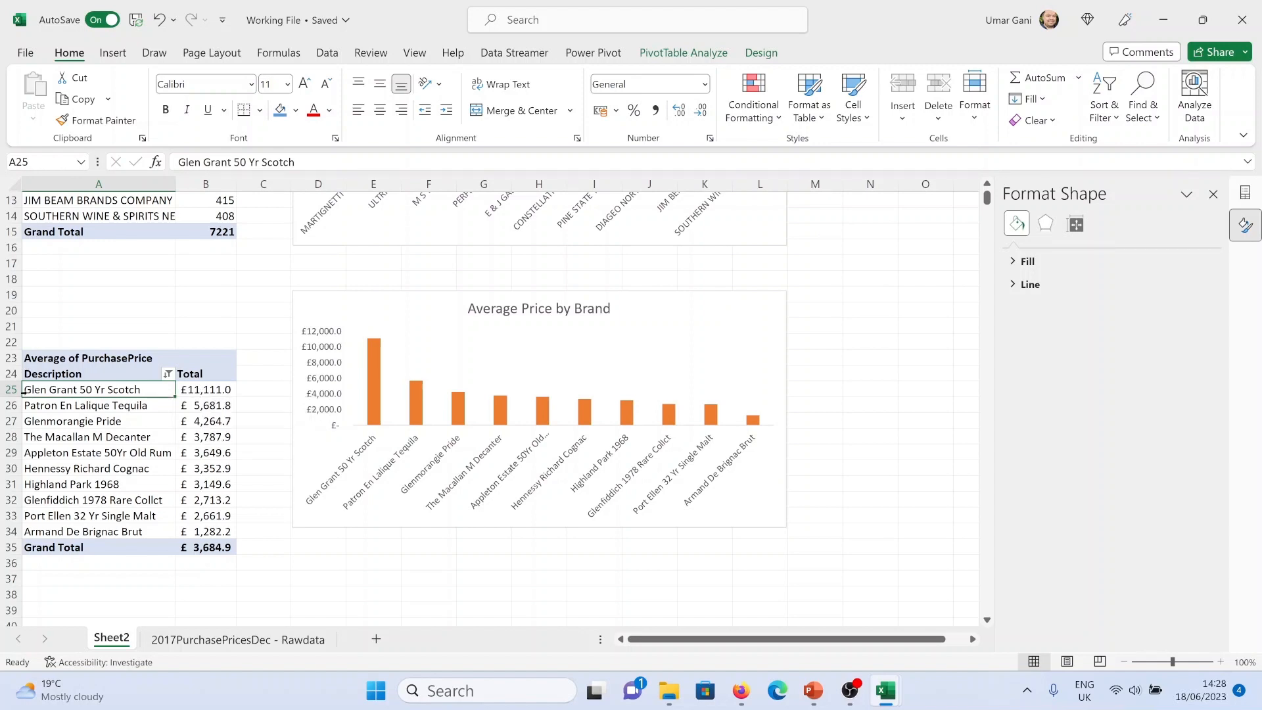
{"action": "left_click", "coordinate": [383, 301]}
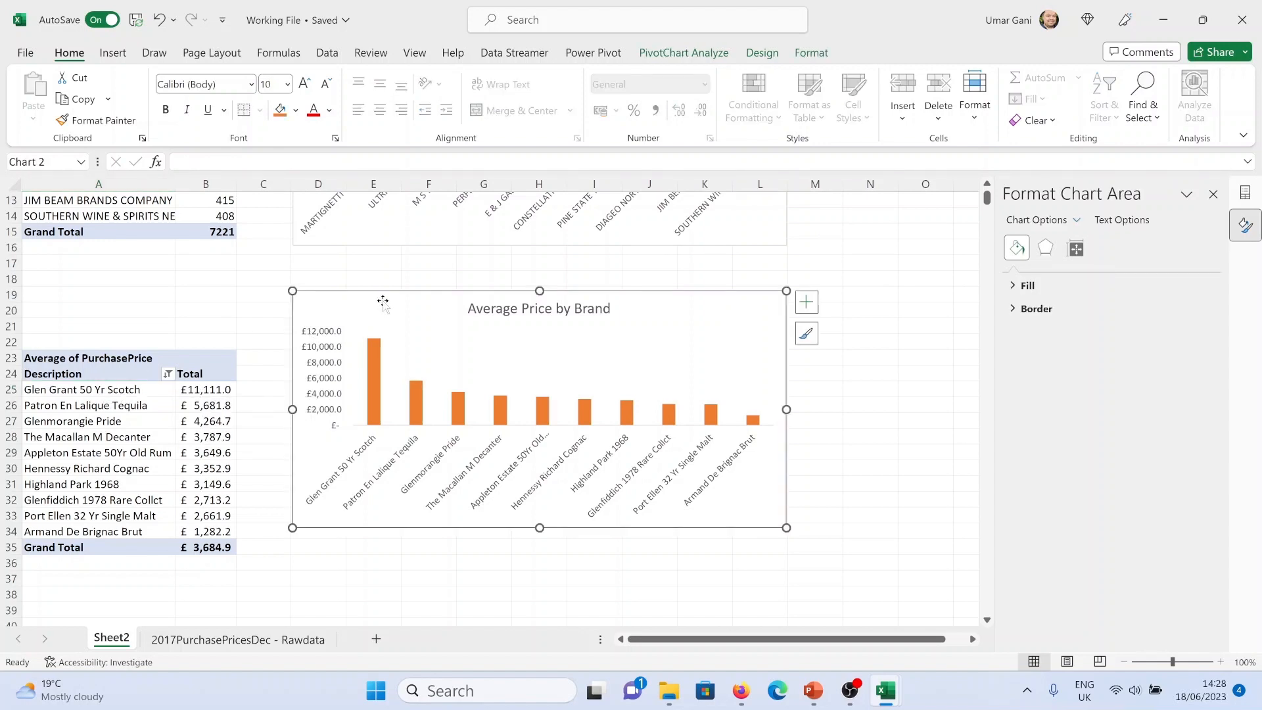
{"action": "left_click", "coordinate": [761, 56]}
{"action": "left_click", "coordinate": [69, 118]}
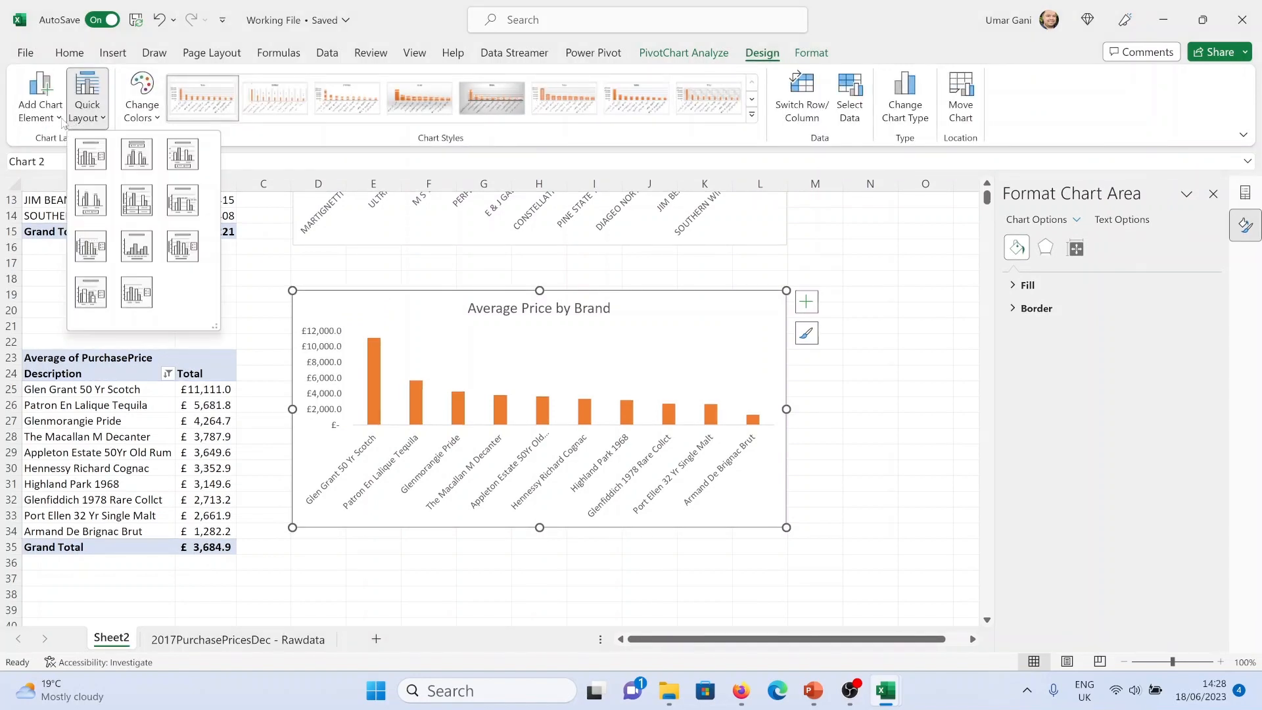
{"action": "left_click", "coordinate": [40, 98]}
{"action": "left_click", "coordinate": [40, 99]}
{"action": "mouse_move", "coordinate": [79, 215]}
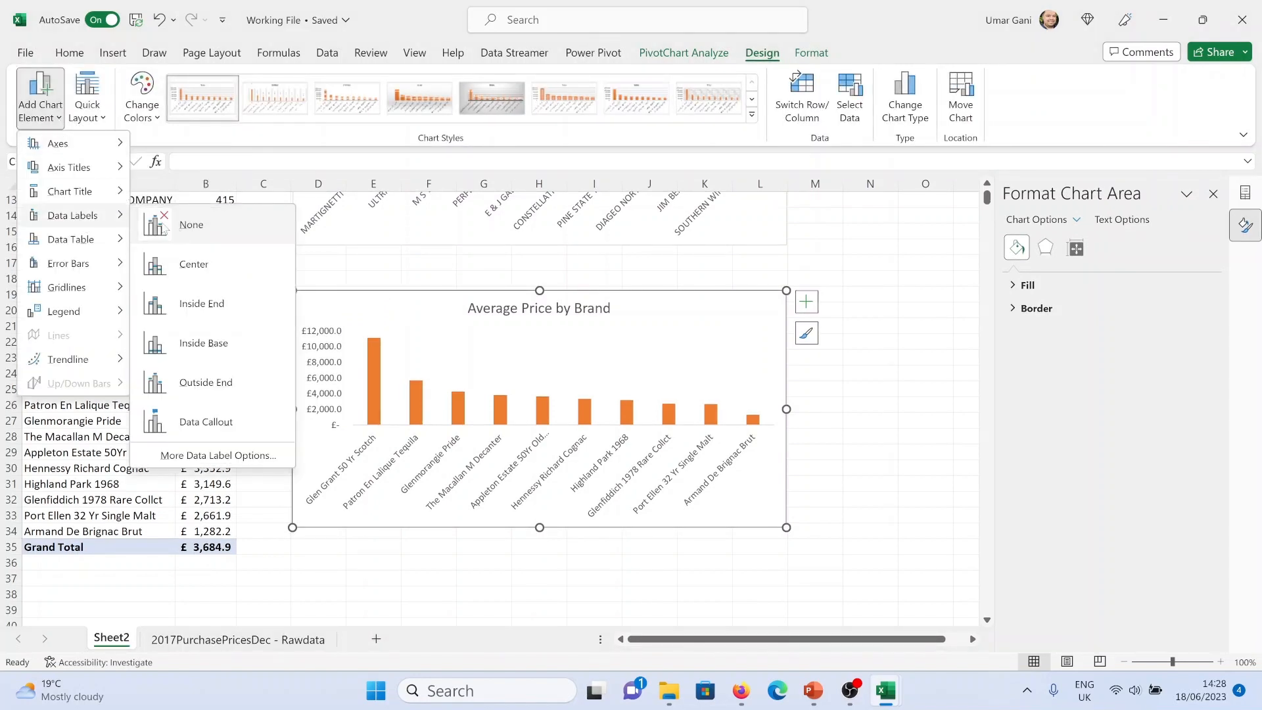
{"action": "left_click", "coordinate": [197, 382]}
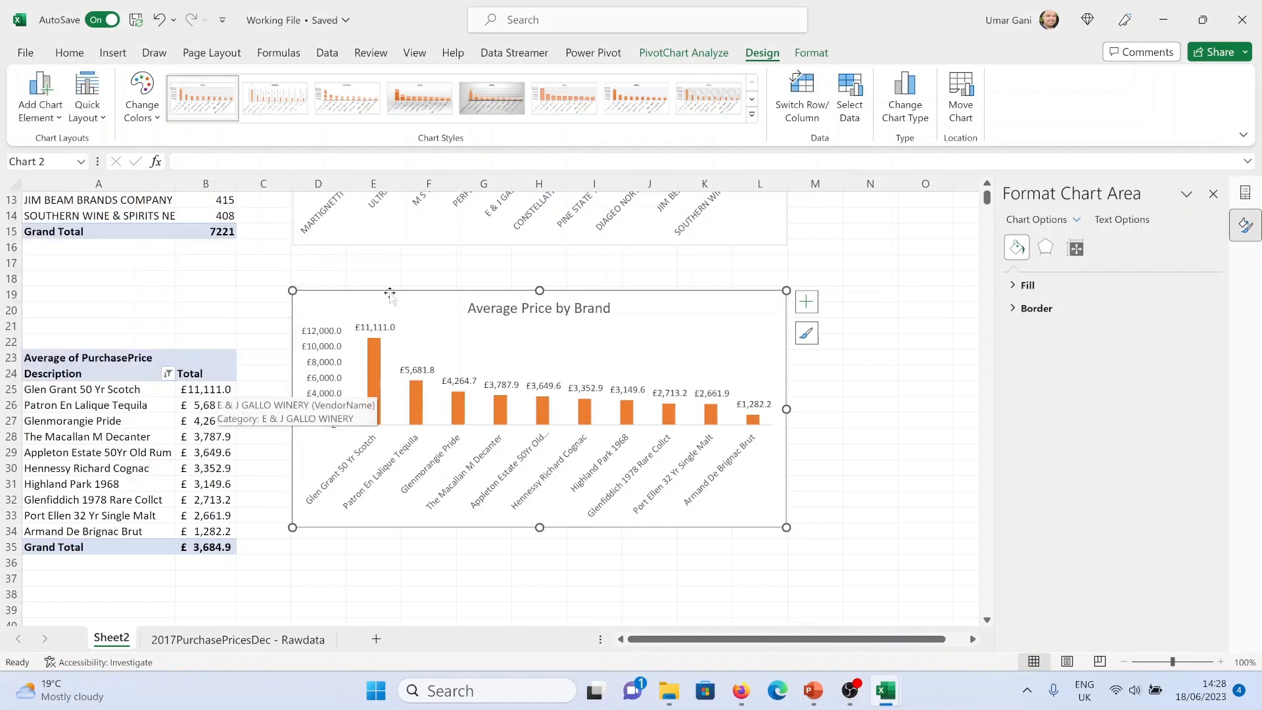
Review the dashboard layout slide in PowerPoint
{"action": "left_click", "coordinate": [799, 424]}
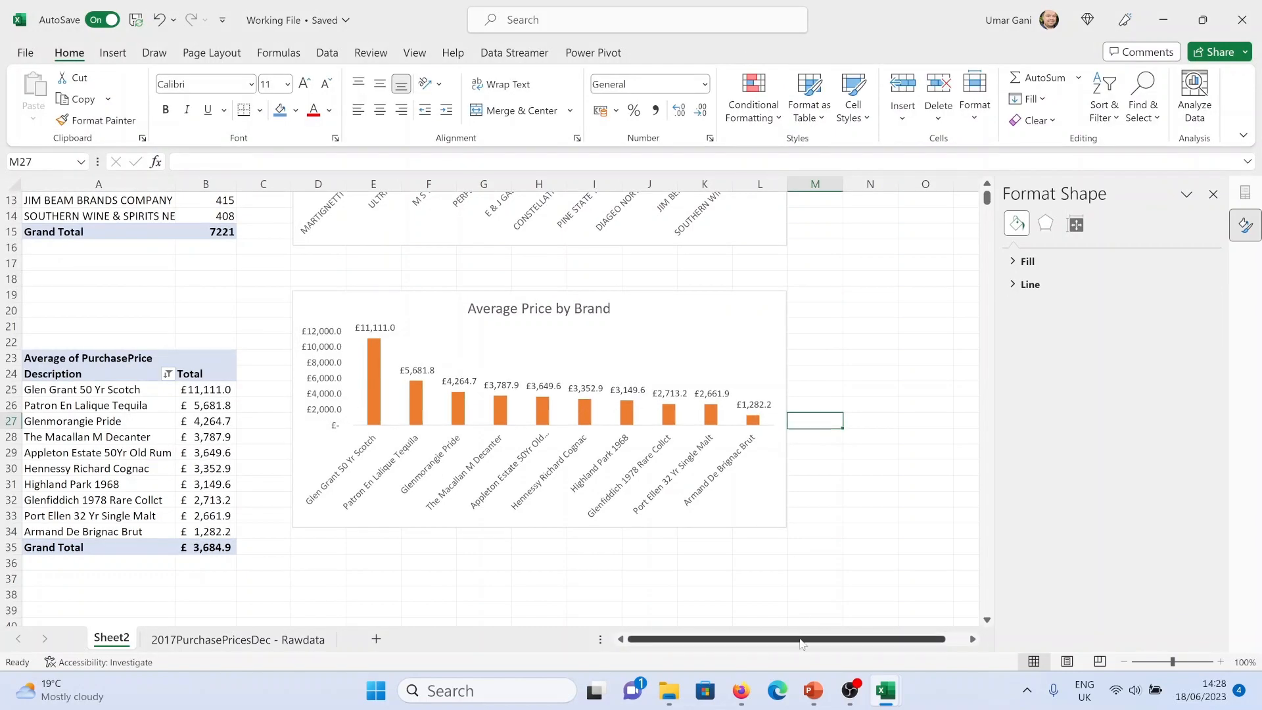
{"action": "left_click", "coordinate": [813, 690]}
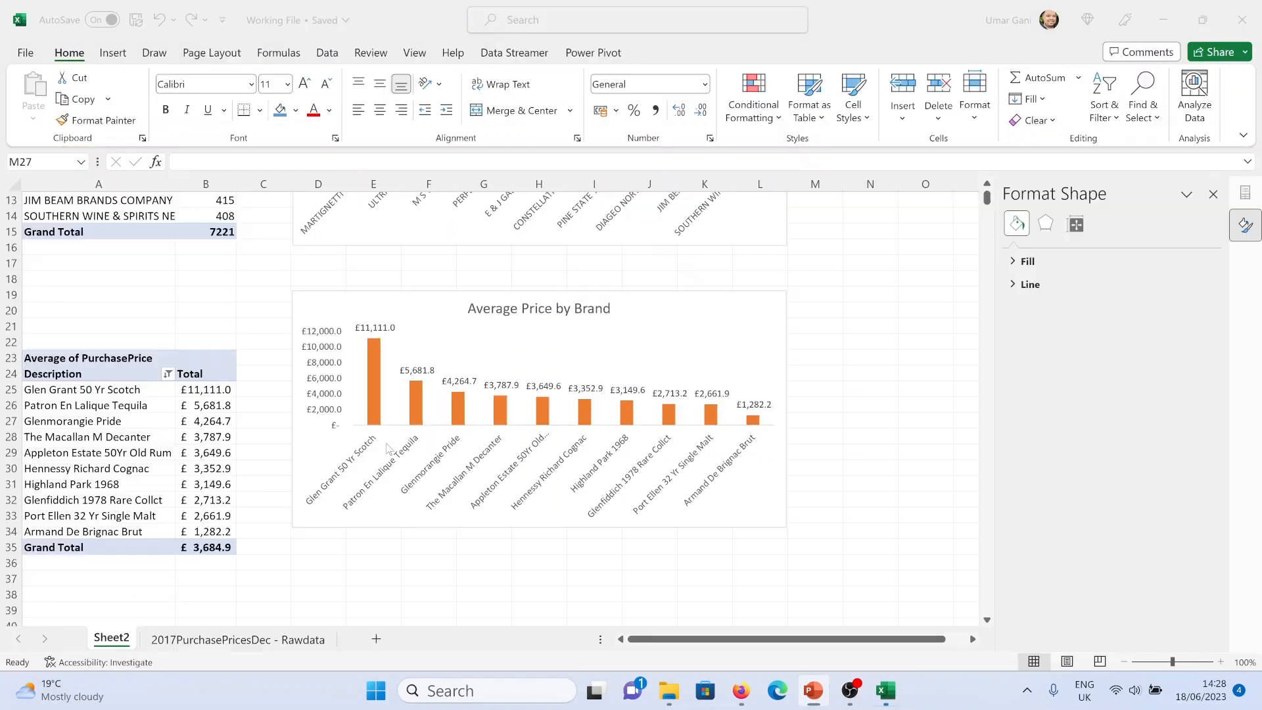
{"action": "key", "text": "alt+Tab"}
{"action": "left_click_drag", "start_coordinate": [222, 565], "coordinate": [107, 358]}
{"action": "key", "text": "ctrl+c"}
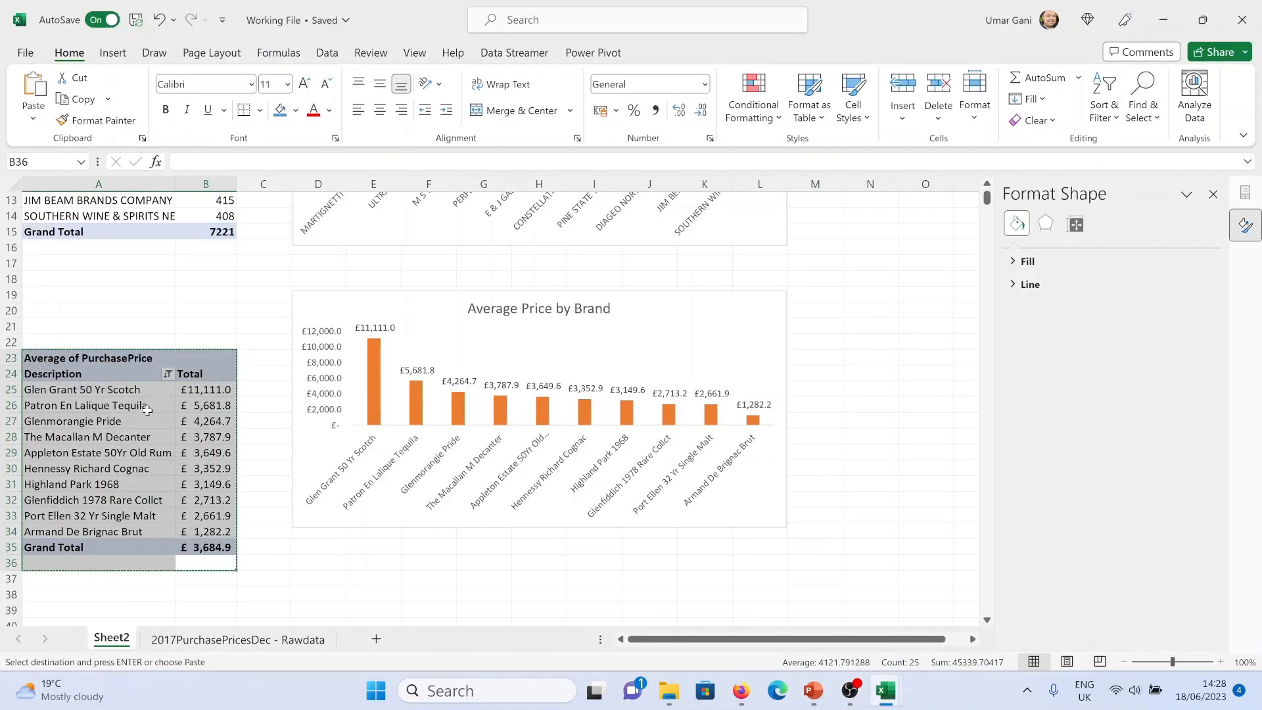
{"action": "scroll", "coordinate": [145, 408], "scroll_direction": "down", "scroll_amount": 6}
{"action": "left_click", "coordinate": [44, 456]}
{"action": "double_click", "coordinate": [44, 456]}
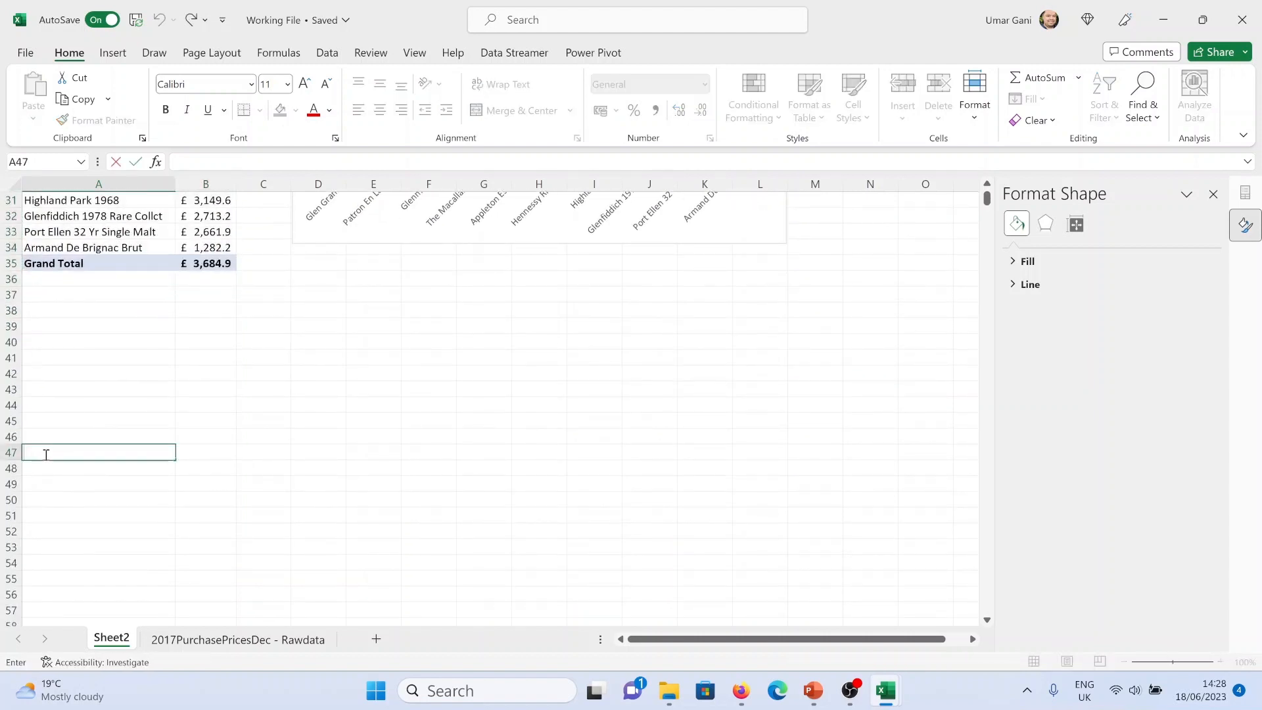
{"action": "left_click", "coordinate": [63, 437]}
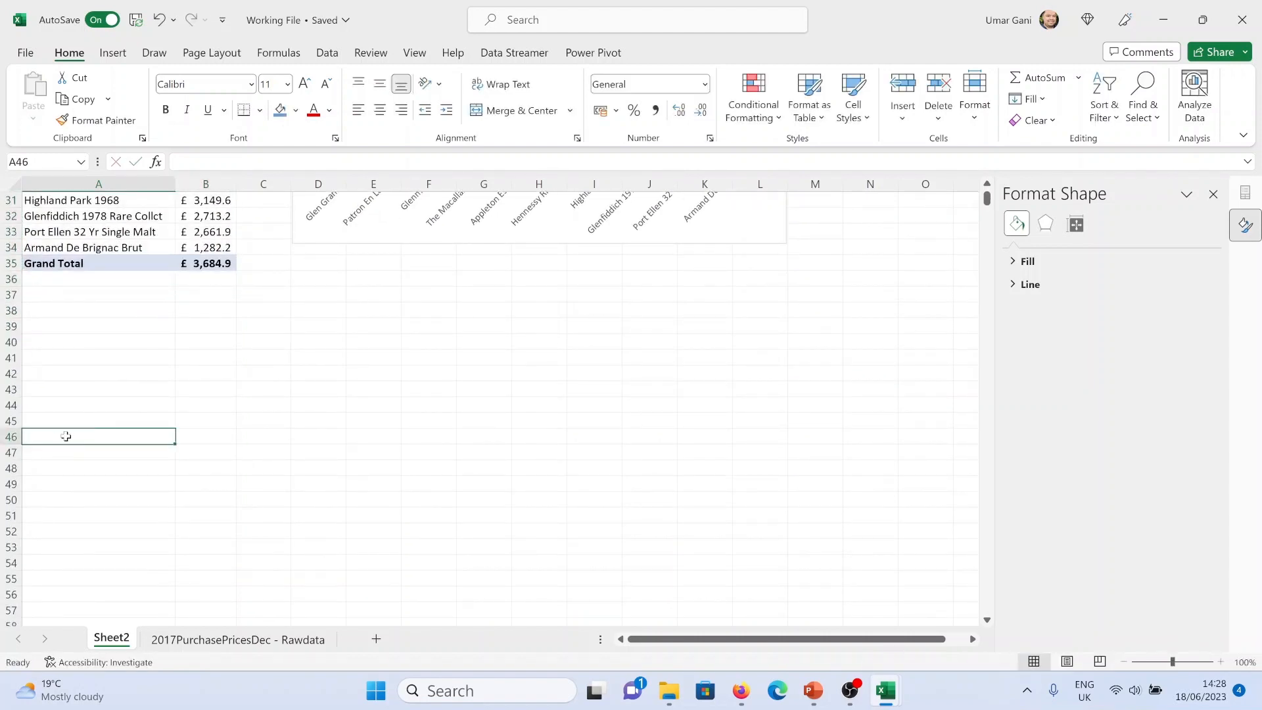
Copy the Average of PurchasePrice PivotTable and paste a duplicate at cell A46
{"action": "scroll", "coordinate": [106, 368], "scroll_direction": "up", "scroll_amount": 3}
{"action": "left_click_drag", "start_coordinate": [217, 444], "coordinate": [32, 336]}
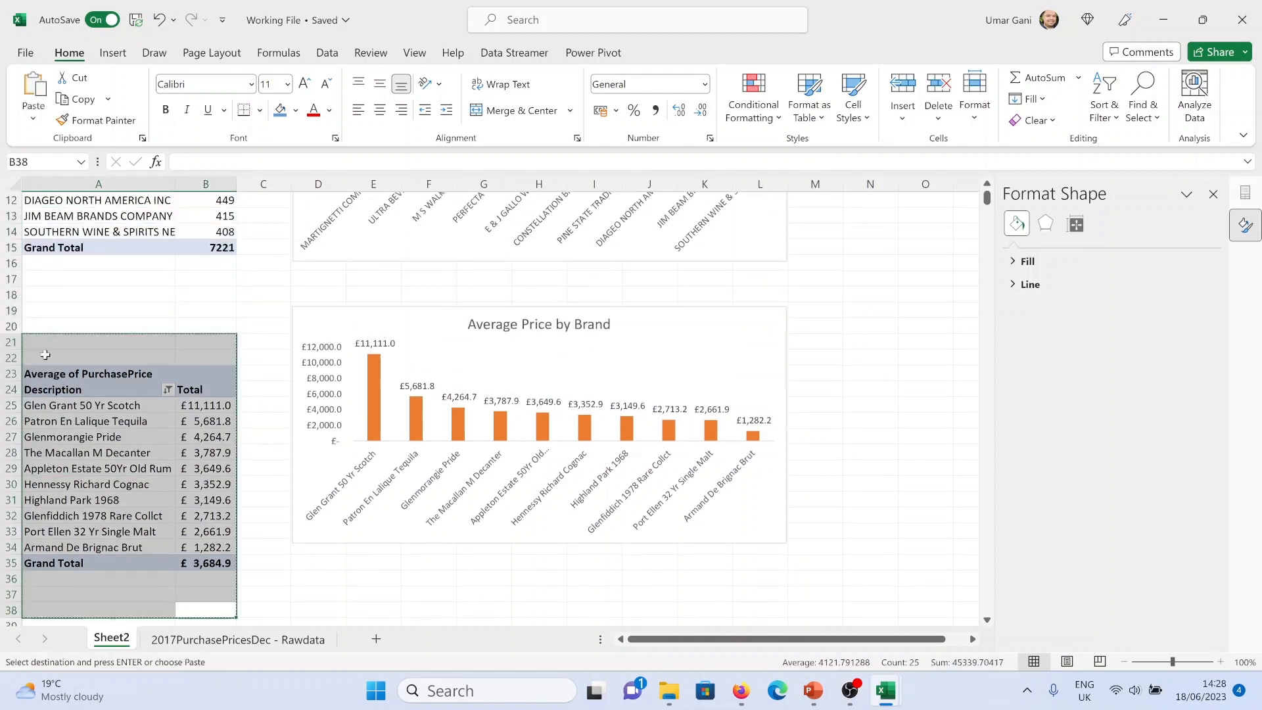
{"action": "key", "text": "ctrl+c"}
{"action": "scroll", "coordinate": [66, 368], "scroll_direction": "down", "scroll_amount": 7}
{"action": "left_click", "coordinate": [68, 406]}
{"action": "key", "text": "ctrl+v"}
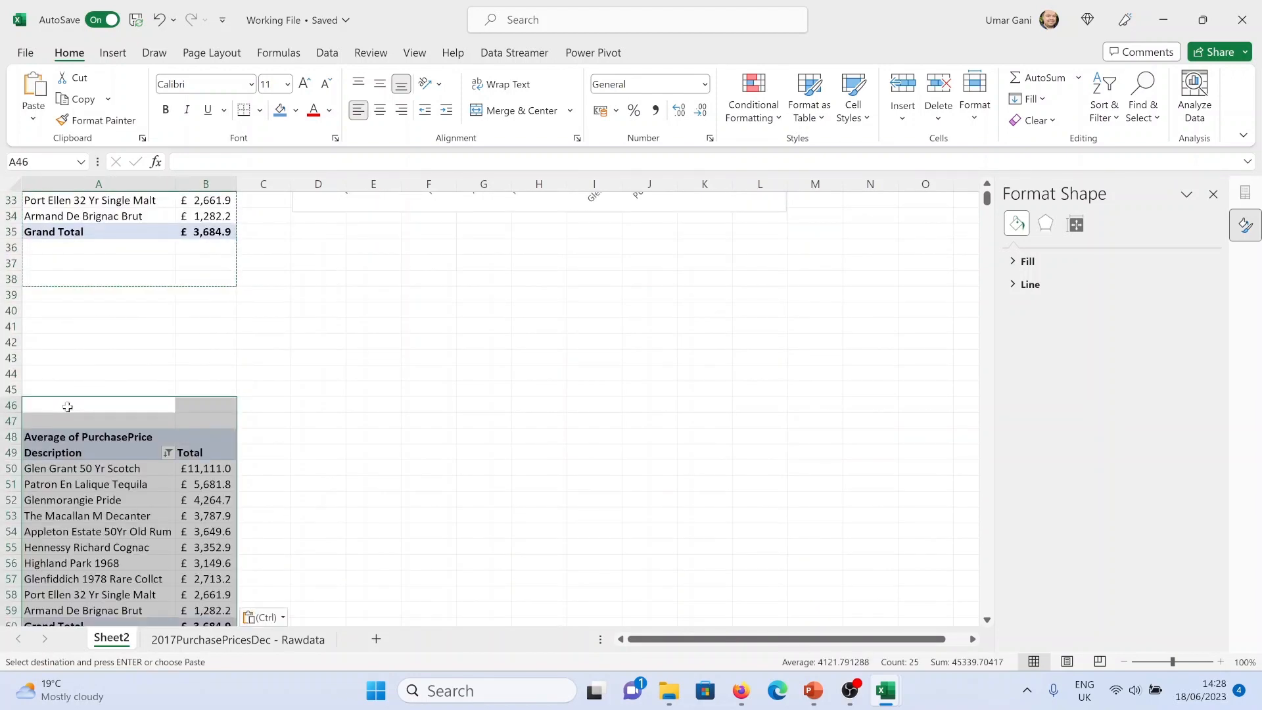
Rebuild the duplicated PivotTable with VendorNumber as rows and a count of VendorName as its values
{"action": "scroll", "coordinate": [68, 405], "scroll_direction": "down", "scroll_amount": 4}
{"action": "left_click", "coordinate": [129, 361]}
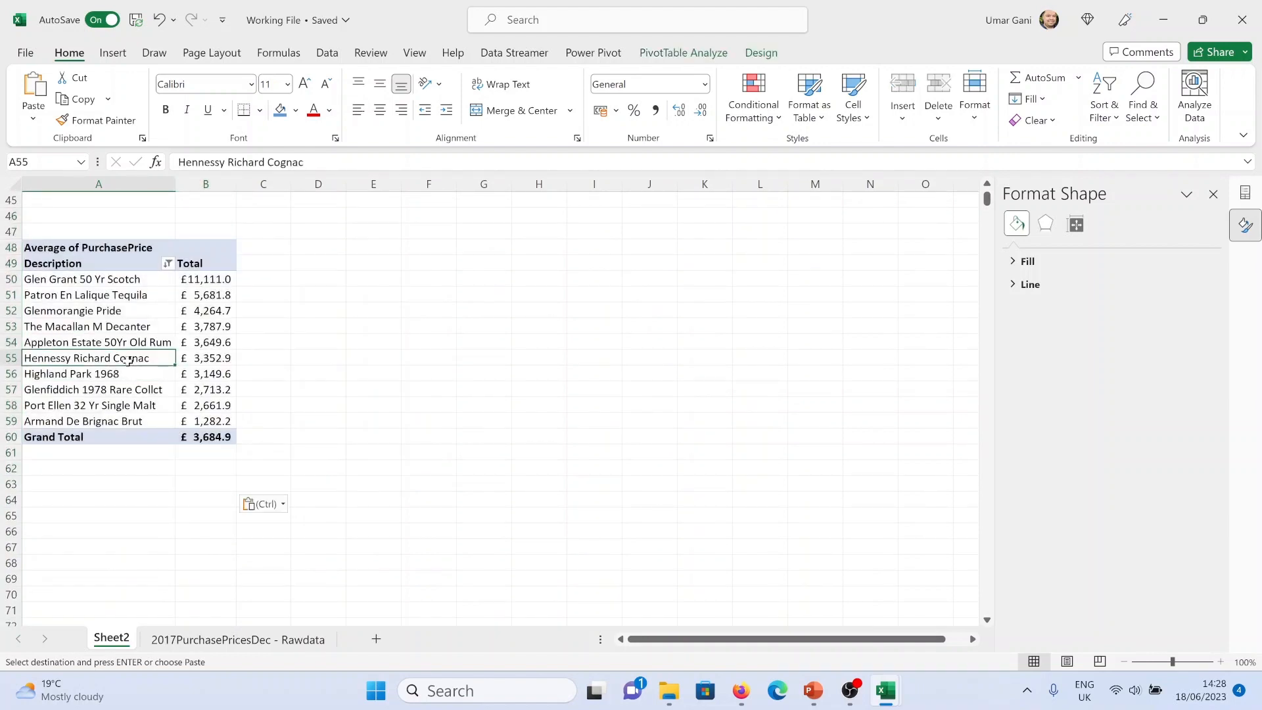
{"action": "left_click", "coordinate": [1214, 194]}
{"action": "key", "text": "Right"}
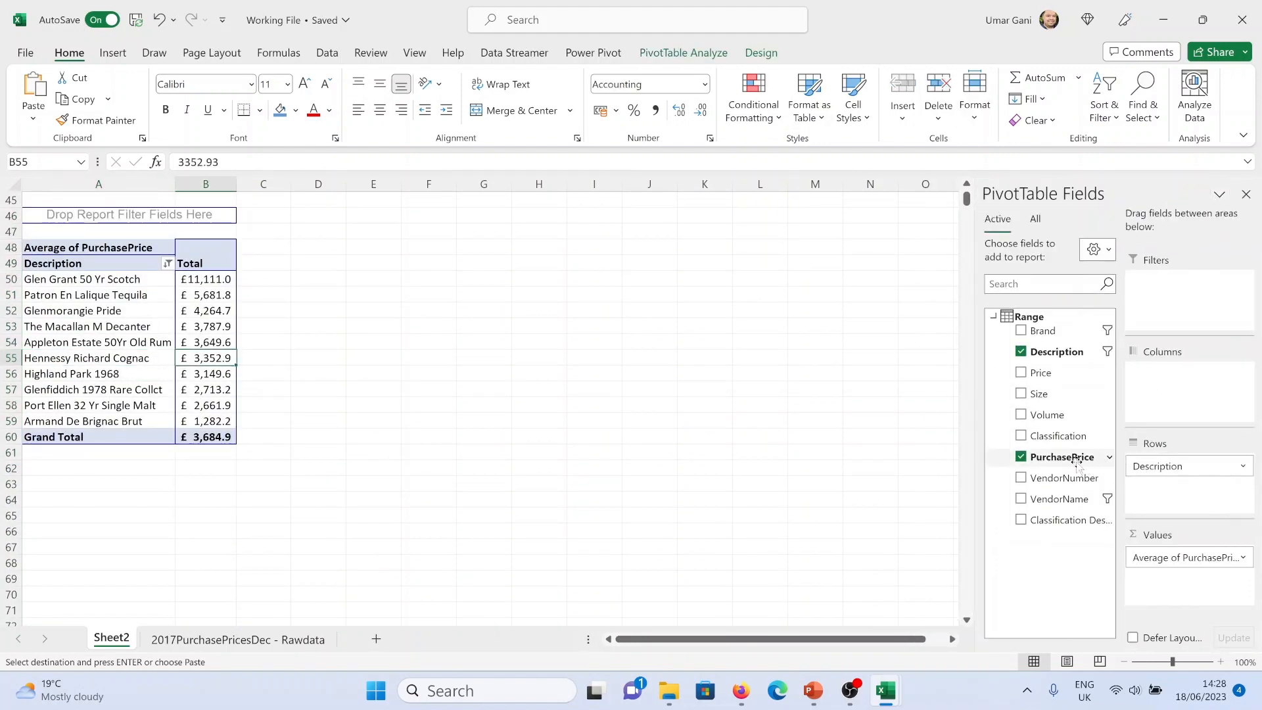
{"action": "left_click_drag", "start_coordinate": [1176, 558], "coordinate": [1058, 501]}
{"action": "left_click_drag", "start_coordinate": [1162, 466], "coordinate": [1183, 502]}
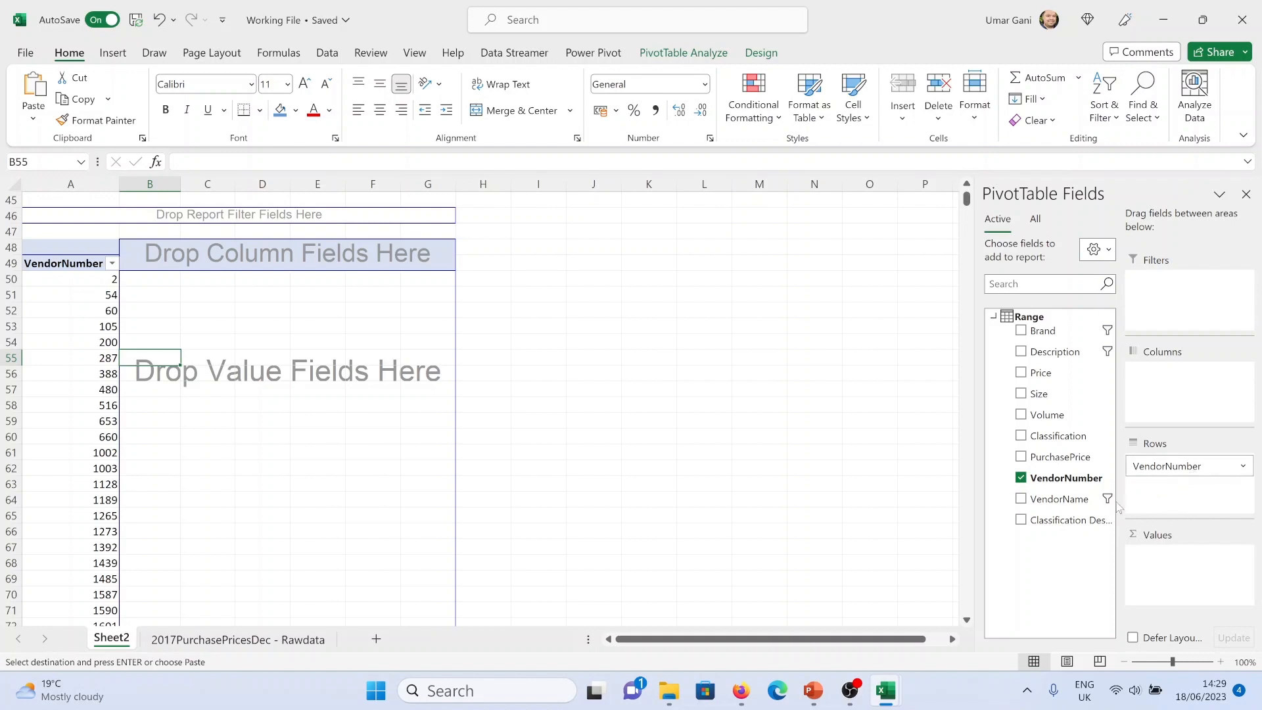
{"action": "left_click_drag", "start_coordinate": [1056, 510], "coordinate": [1193, 580]}
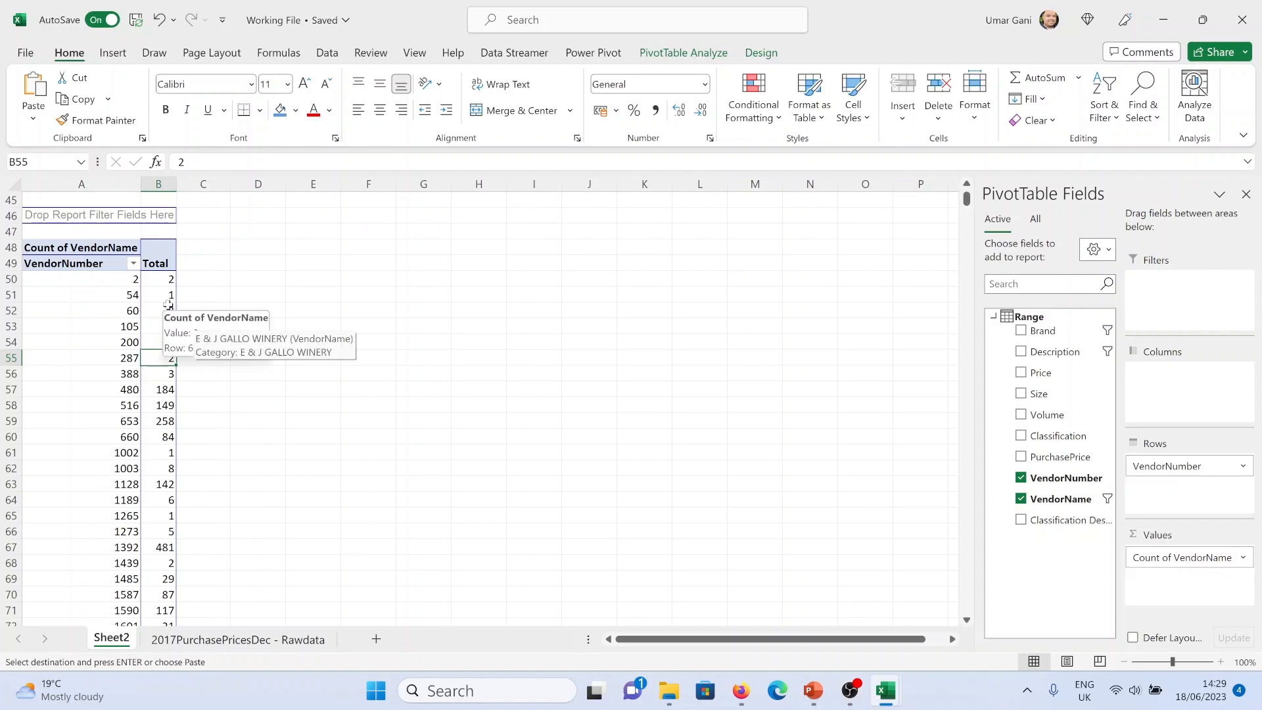
Drill into vendor 2's count to inspect its records, then delete the generated detail sheet
{"action": "left_click", "coordinate": [157, 284]}
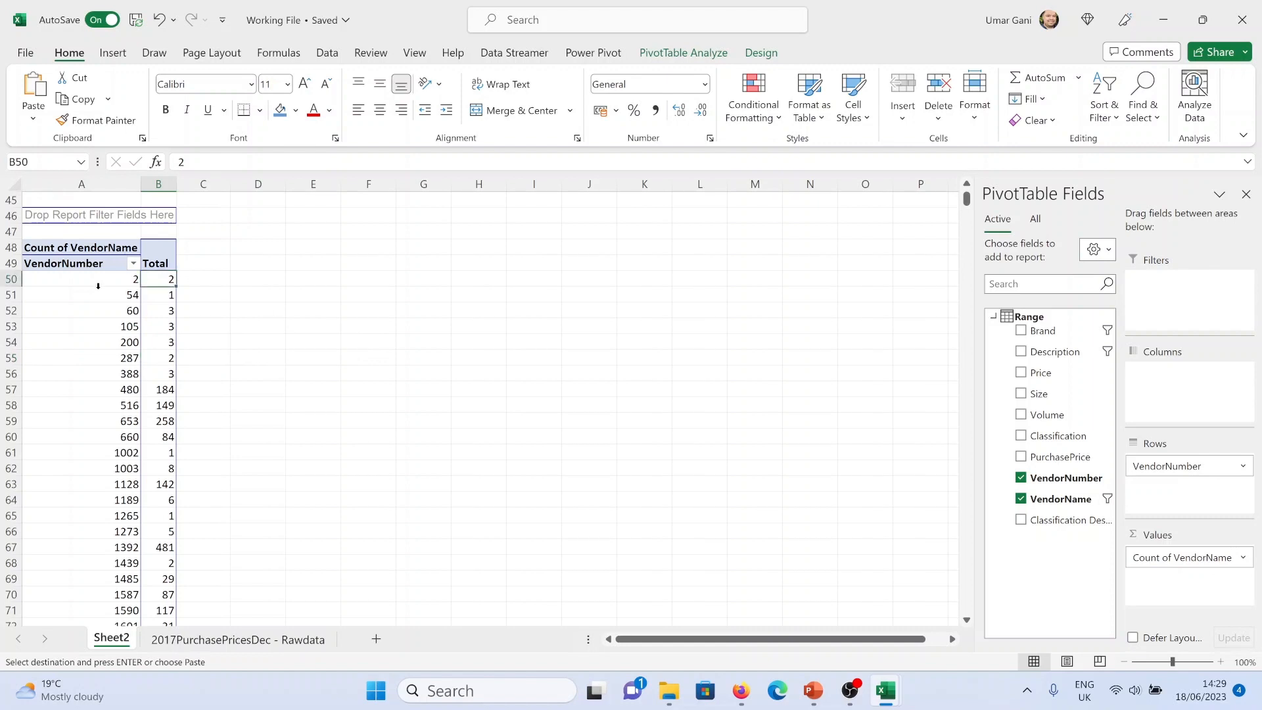
{"action": "double_click", "coordinate": [161, 280]}
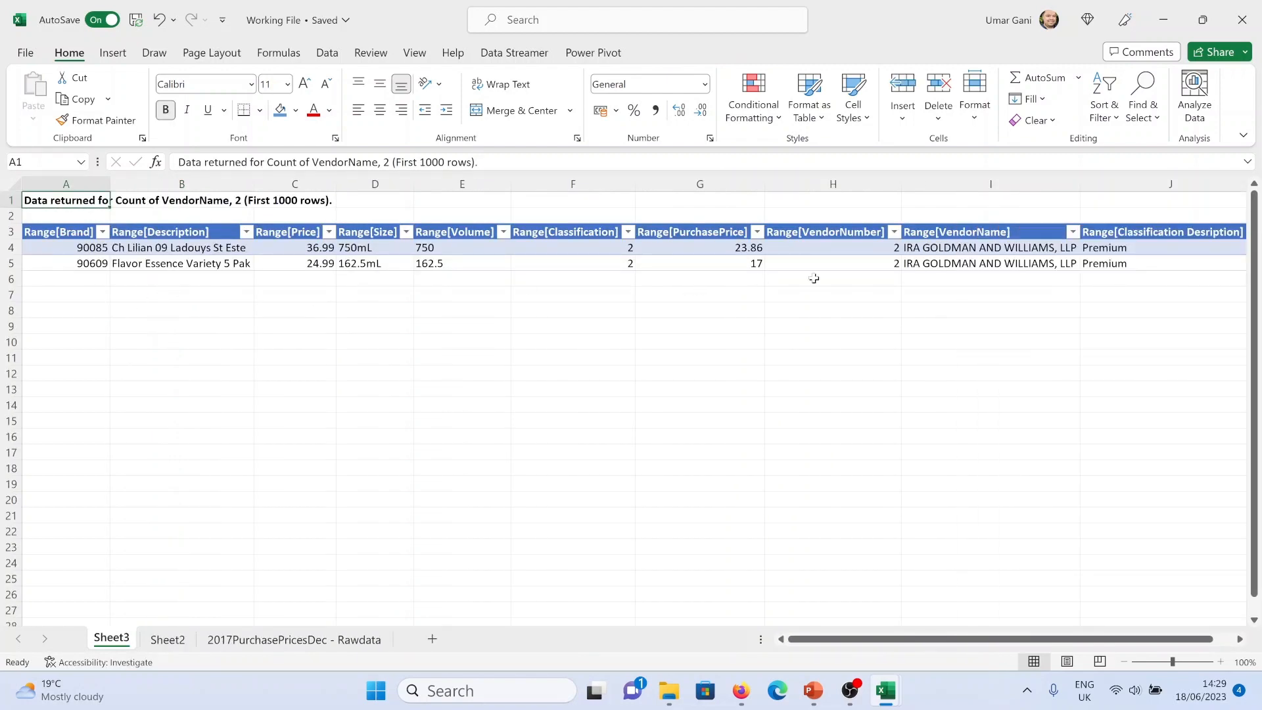
{"action": "left_click_drag", "start_coordinate": [941, 251], "coordinate": [922, 266]}
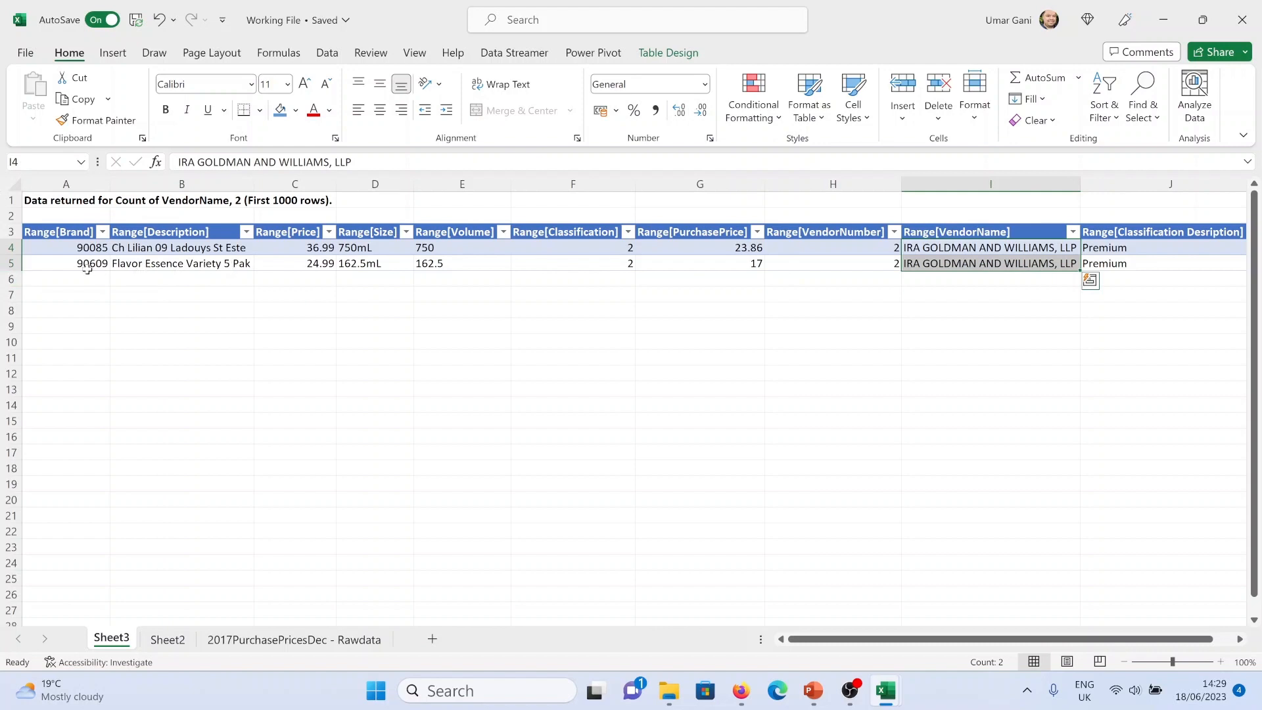
{"action": "left_click_drag", "start_coordinate": [163, 253], "coordinate": [171, 264]}
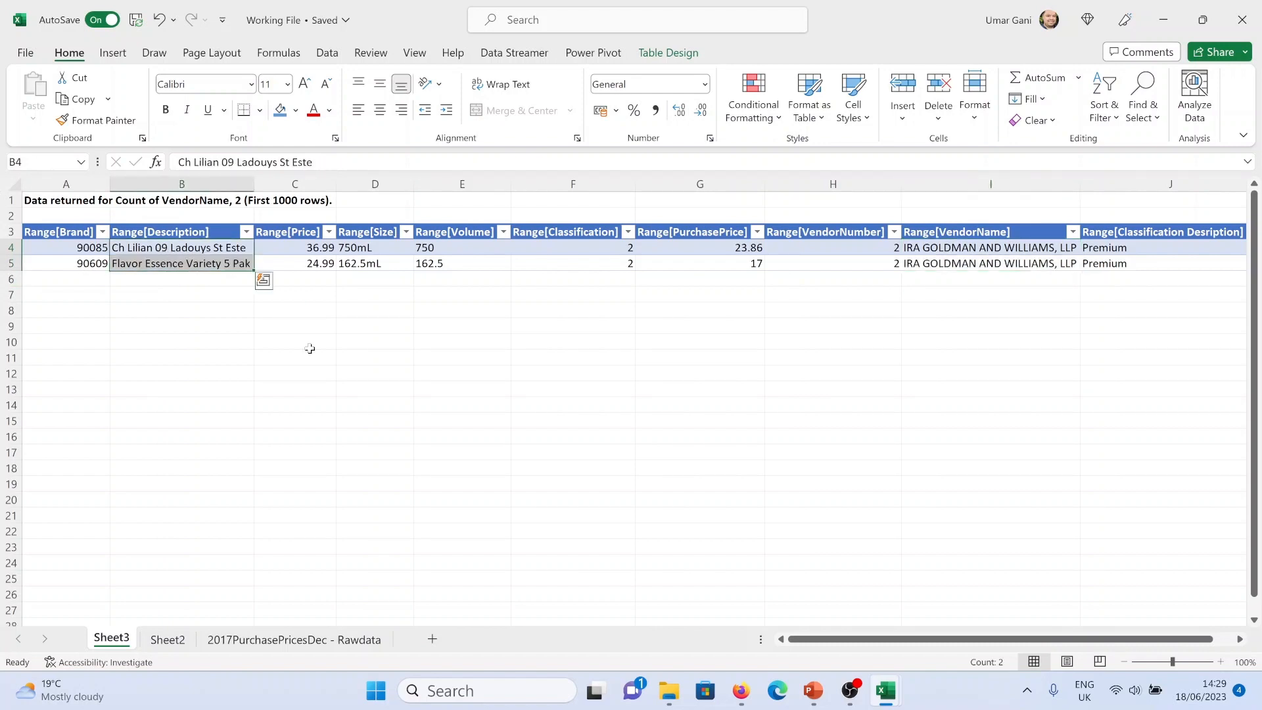
{"action": "right_click", "coordinate": [119, 641]}
{"action": "left_click", "coordinate": [164, 408]}
{"action": "left_click", "coordinate": [600, 389]}
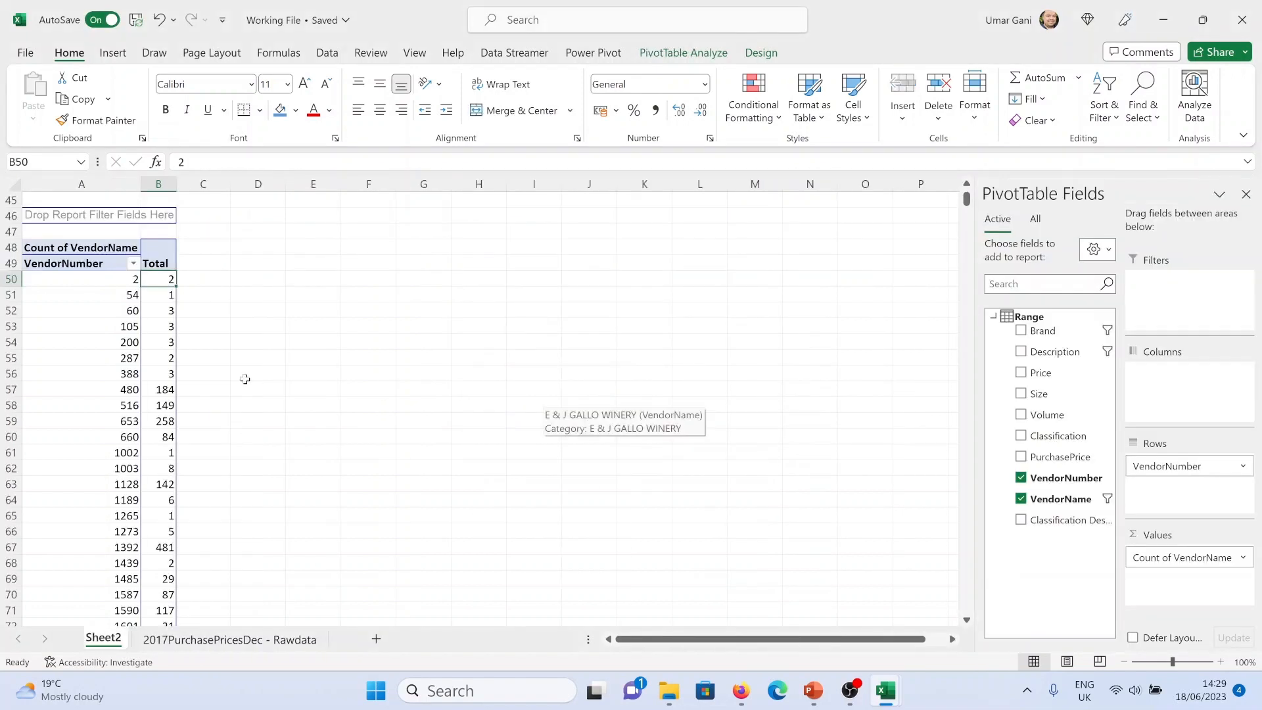
Change the VendorName value field to summarize by Distinct Count
{"action": "right_click", "coordinate": [119, 253]}
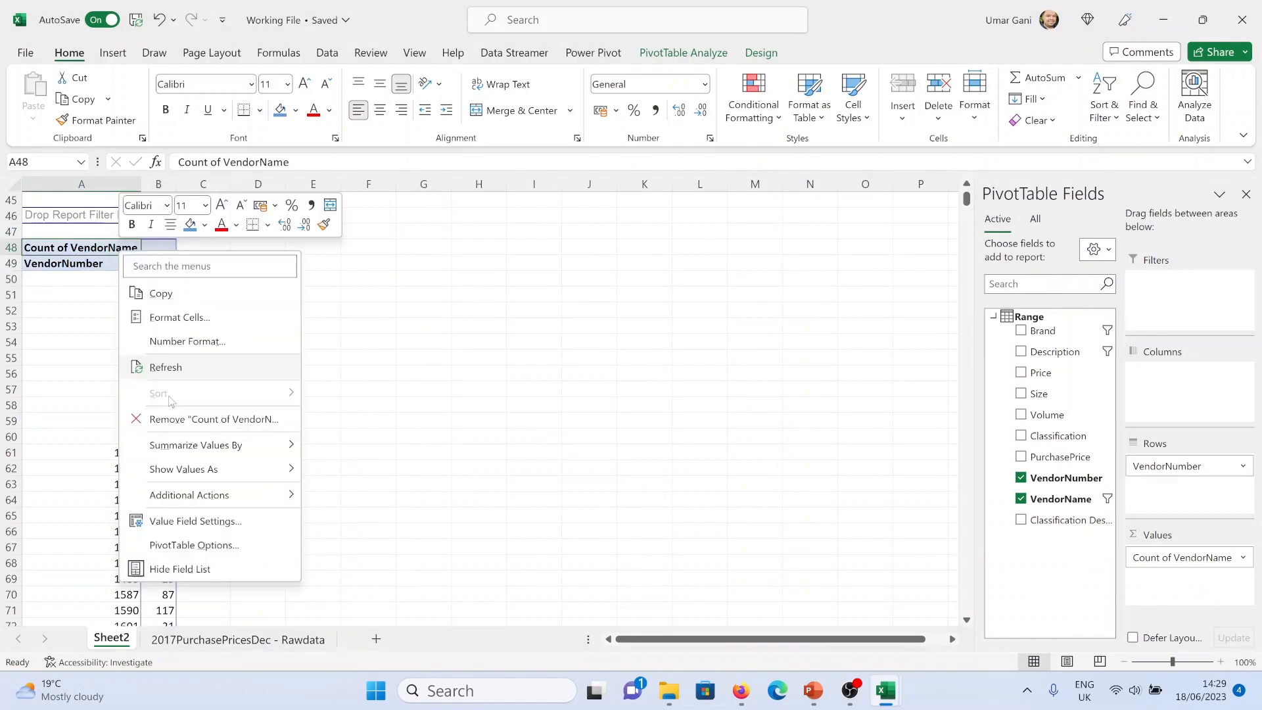
{"action": "left_click", "coordinate": [195, 522]}
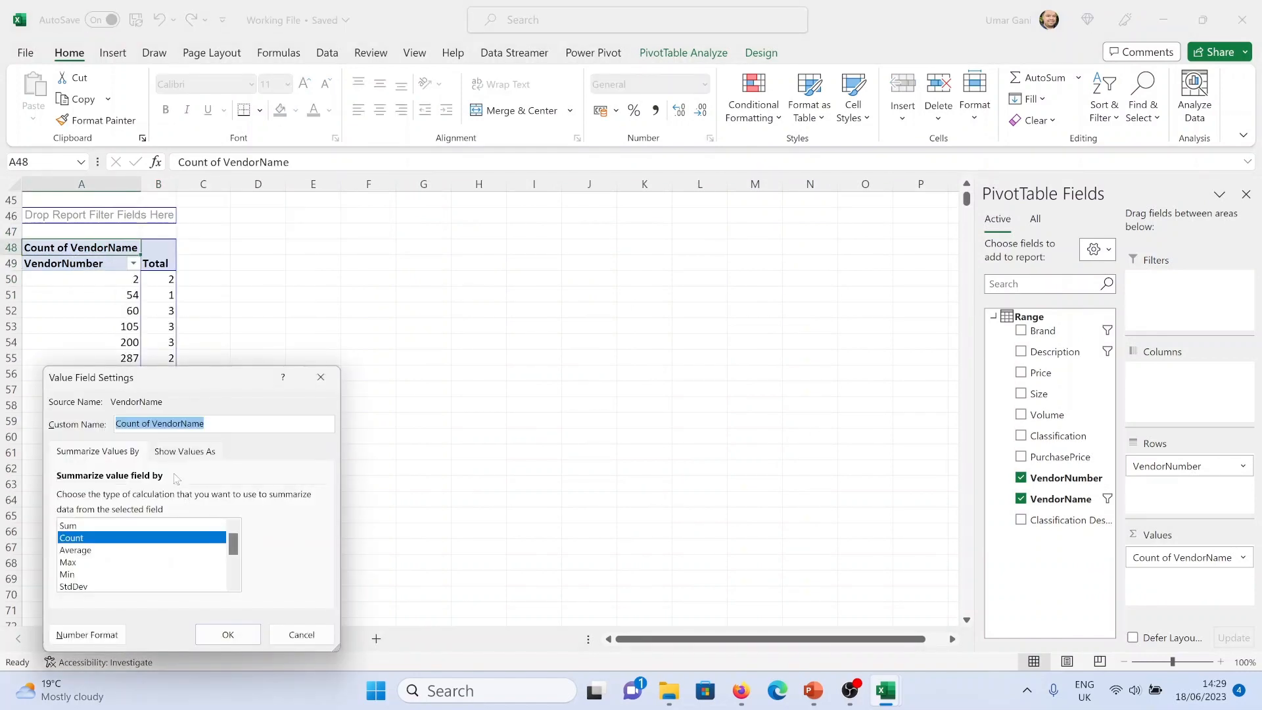
{"action": "left_click_drag", "start_coordinate": [233, 543], "coordinate": [244, 593]}
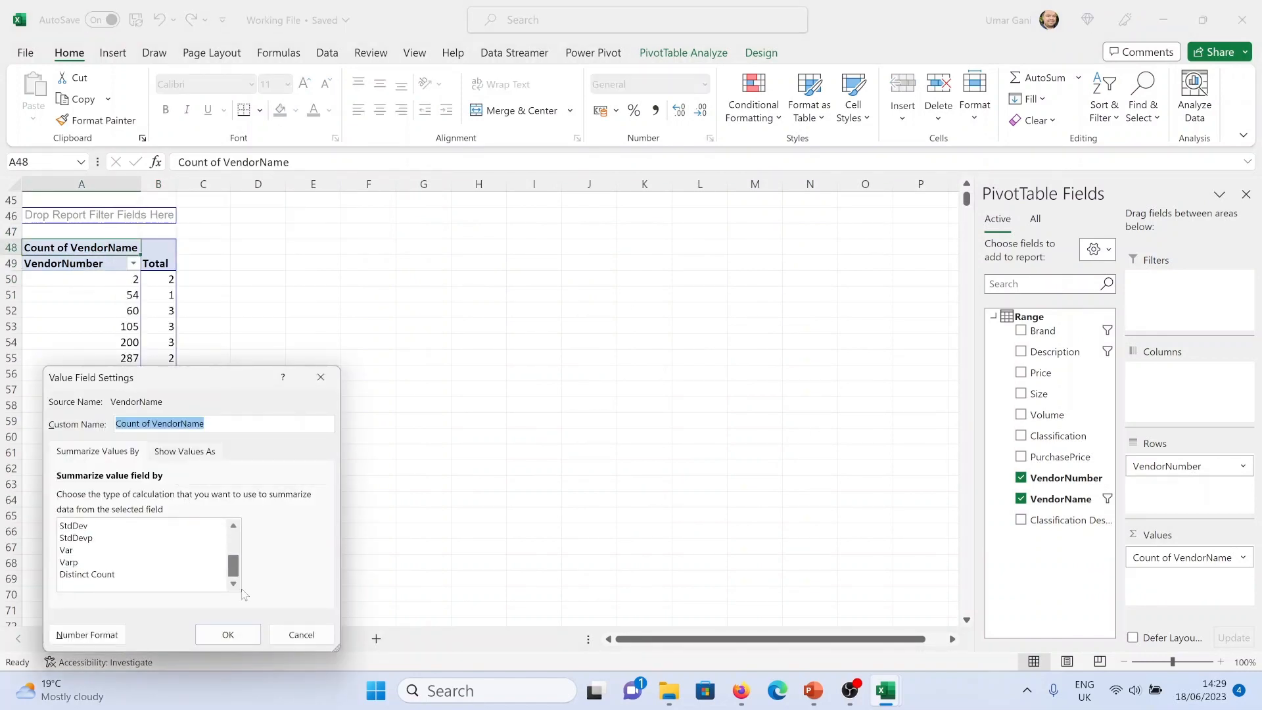
{"action": "left_click", "coordinate": [191, 575]}
{"action": "left_click", "coordinate": [237, 635]}
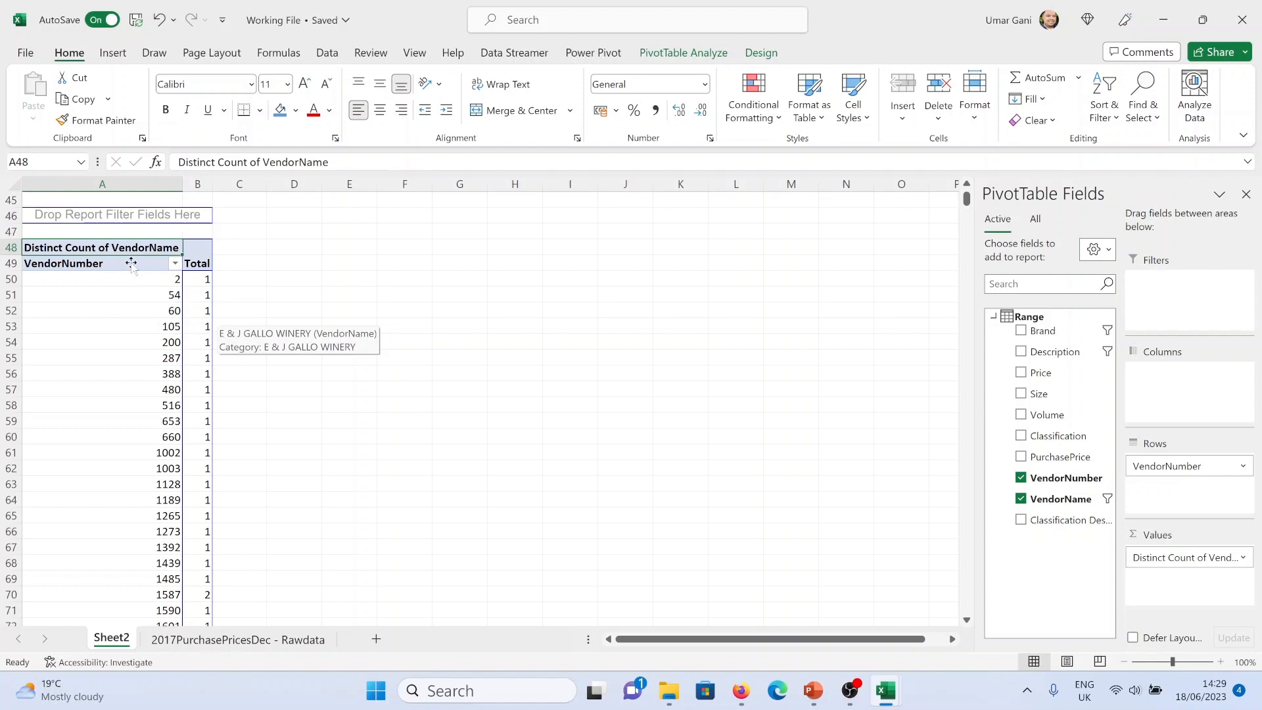
Apply a value filter on VendorNumber showing items whose Distinct Count of VendorName is greater than 1
{"action": "left_click", "coordinate": [175, 263]}
{"action": "mouse_move", "coordinate": [267, 358]}
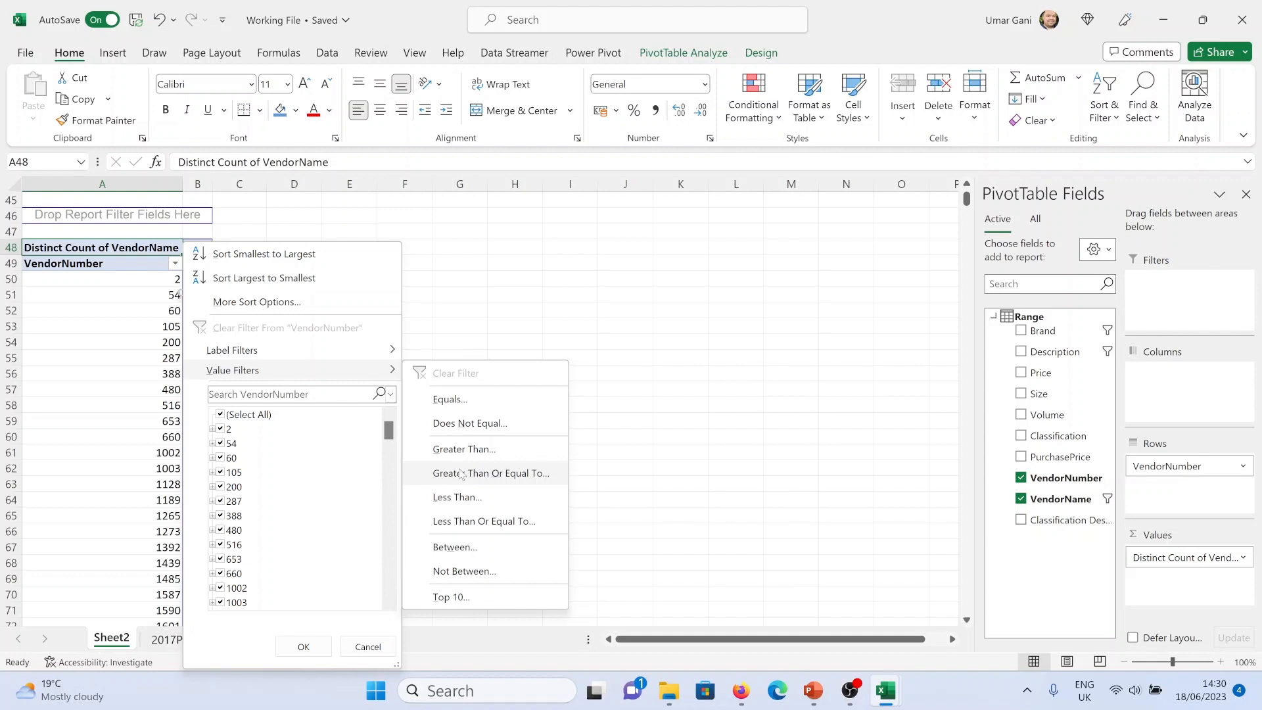
{"action": "left_click", "coordinate": [465, 449]}
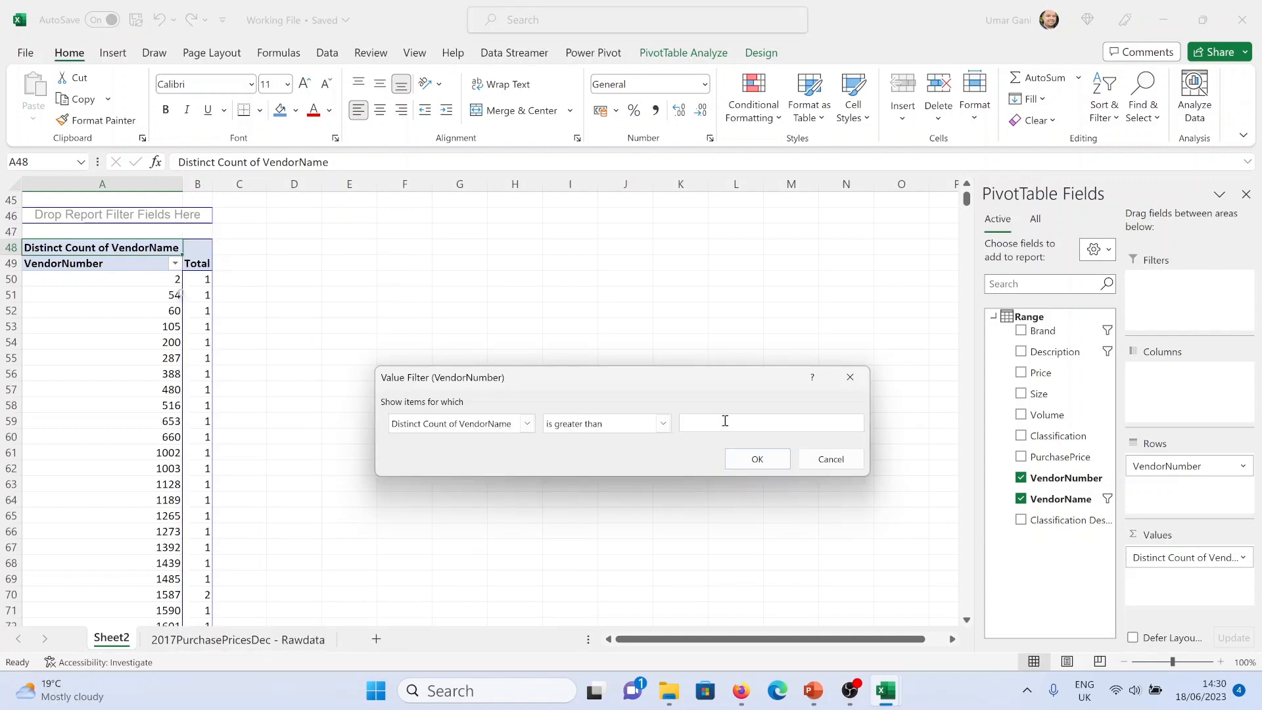
{"action": "type", "text": "1"}
{"action": "left_click", "coordinate": [746, 462]}
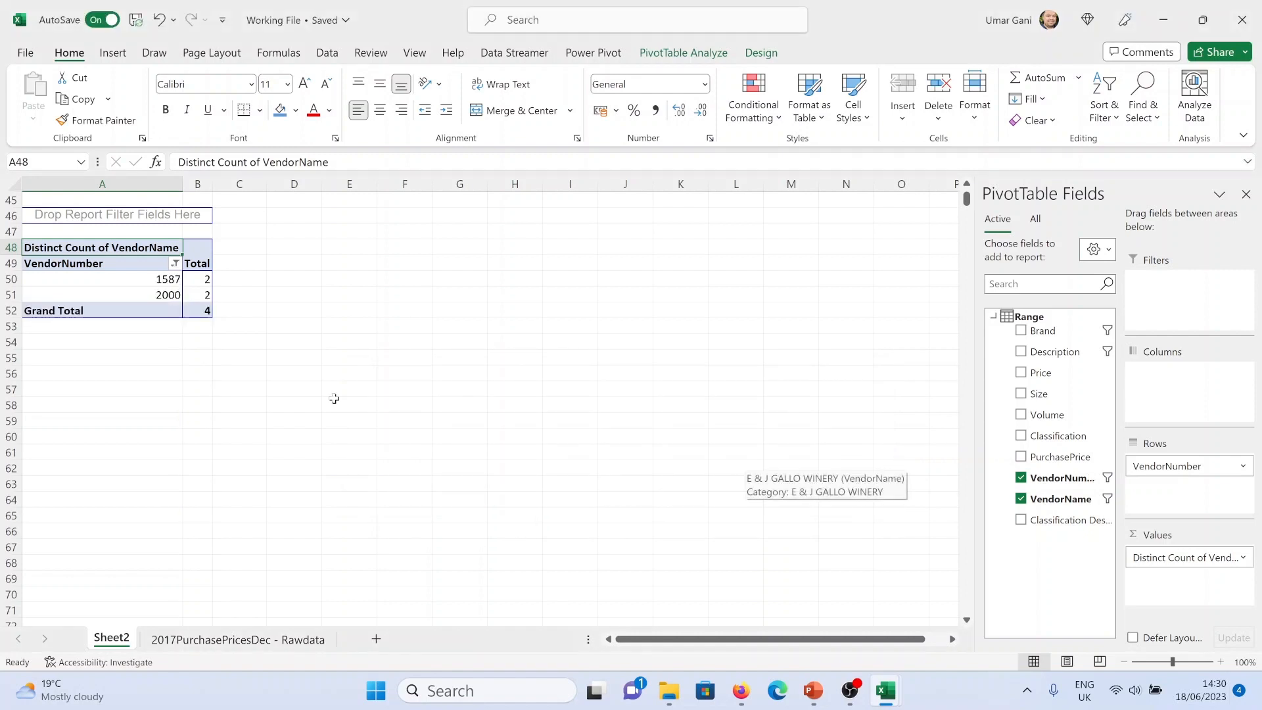
Left-align the filtered vendor numbers and centre the Total column values
{"action": "left_click_drag", "start_coordinate": [116, 282], "coordinate": [197, 294]}
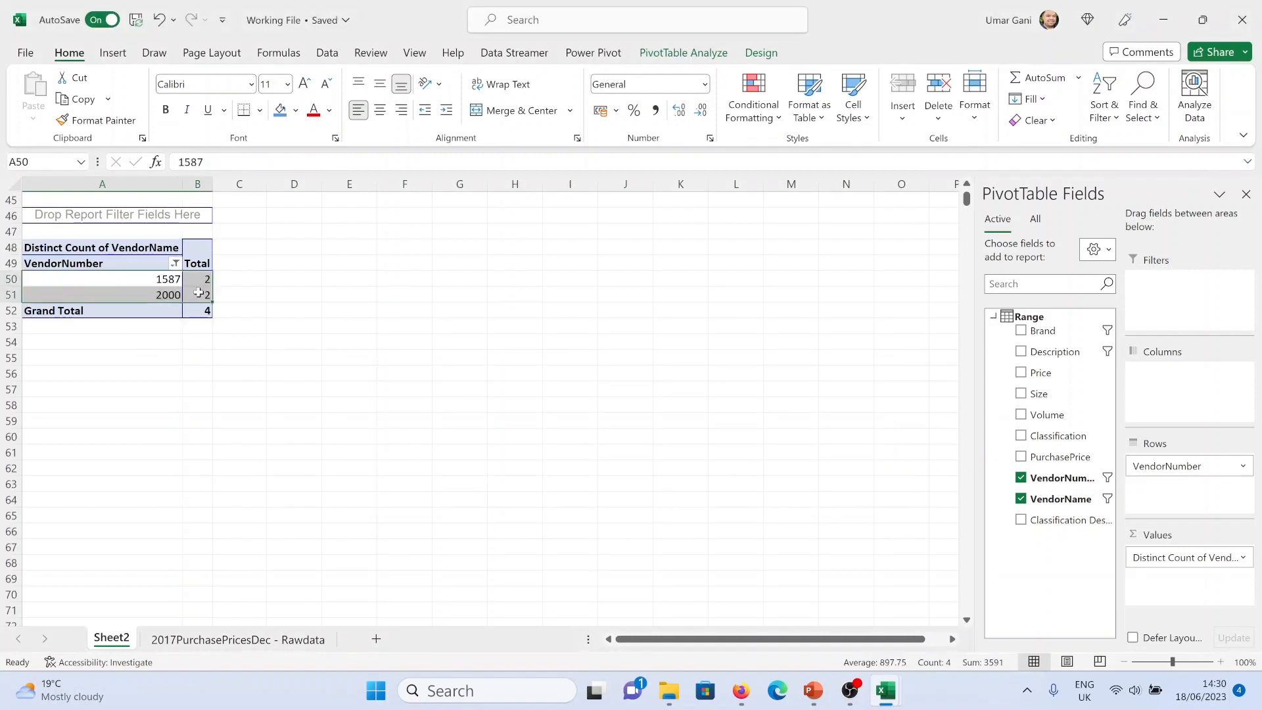
{"action": "left_click", "coordinate": [358, 110]}
{"action": "left_click", "coordinate": [286, 280]}
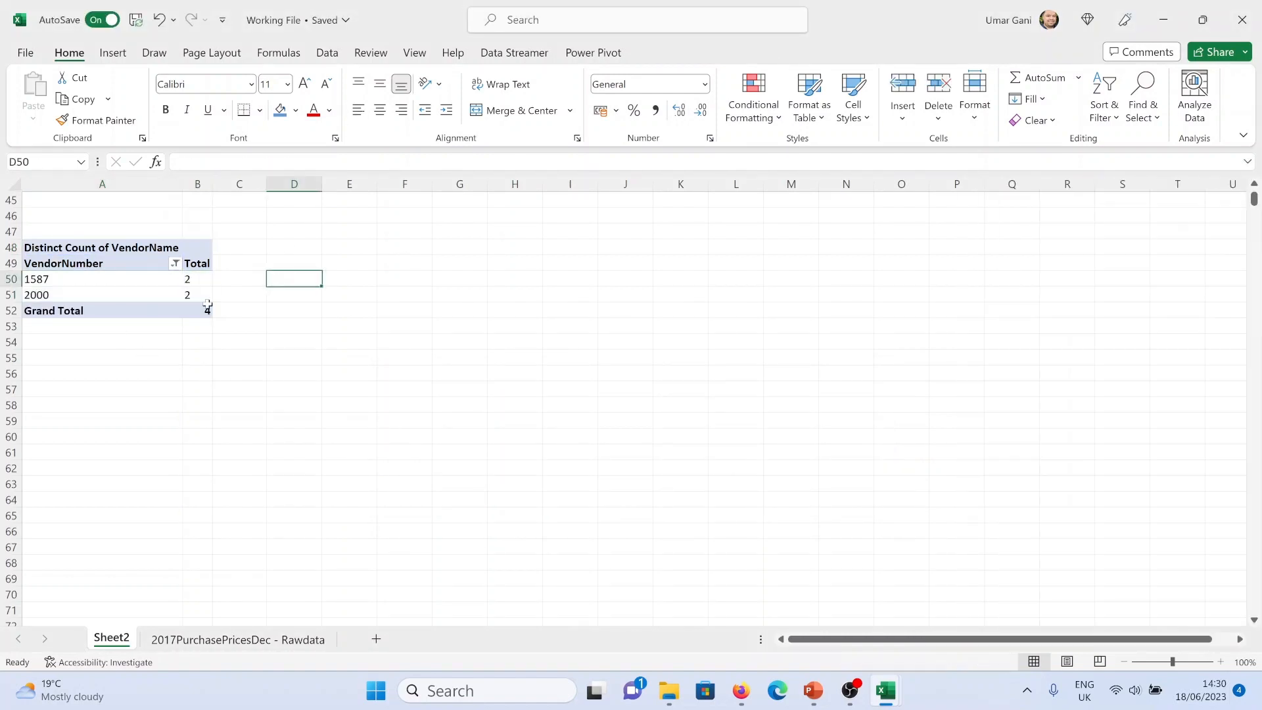
{"action": "left_click", "coordinate": [198, 183]}
{"action": "left_click", "coordinate": [380, 110]}
{"action": "left_click", "coordinate": [341, 284]}
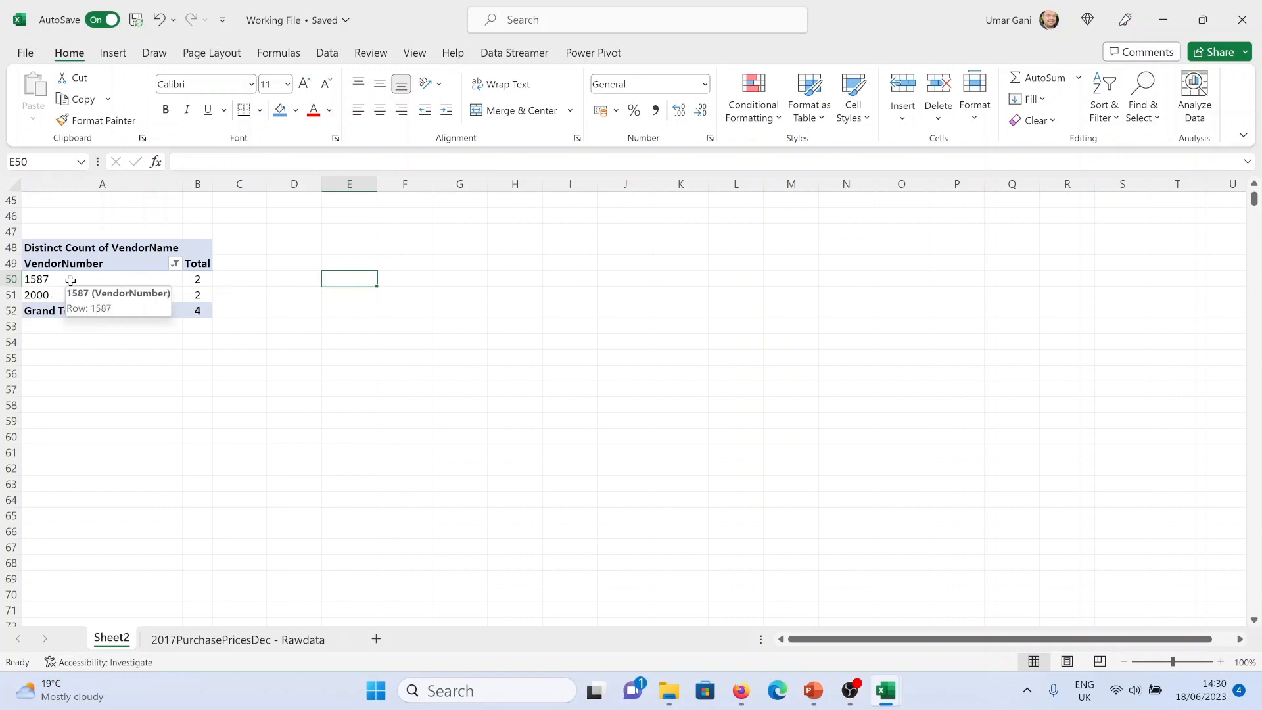
Drill into vendor 1587's distinct count and examine the vendor names in its detail records
{"action": "double_click", "coordinate": [186, 275]}
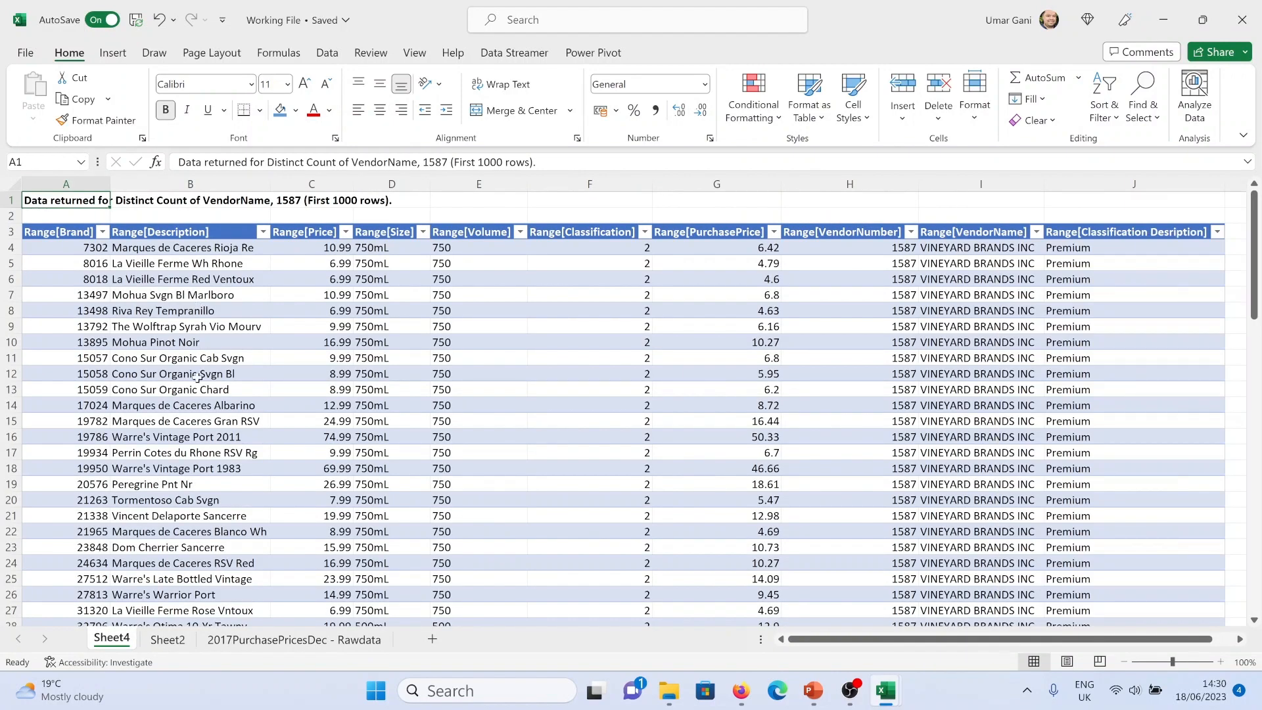
{"action": "left_click", "coordinate": [981, 281]}
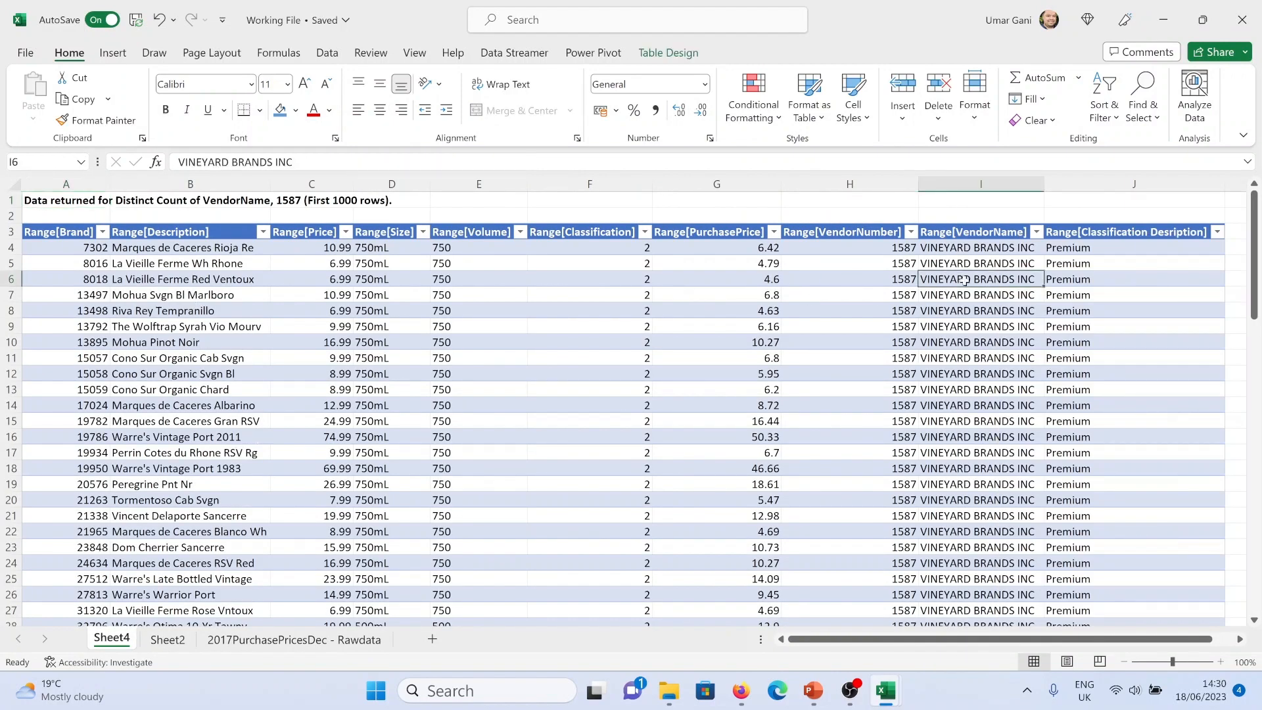
{"action": "left_click", "coordinate": [878, 262]}
{"action": "scroll", "coordinate": [981, 407], "scroll_direction": "down", "scroll_amount": 20}
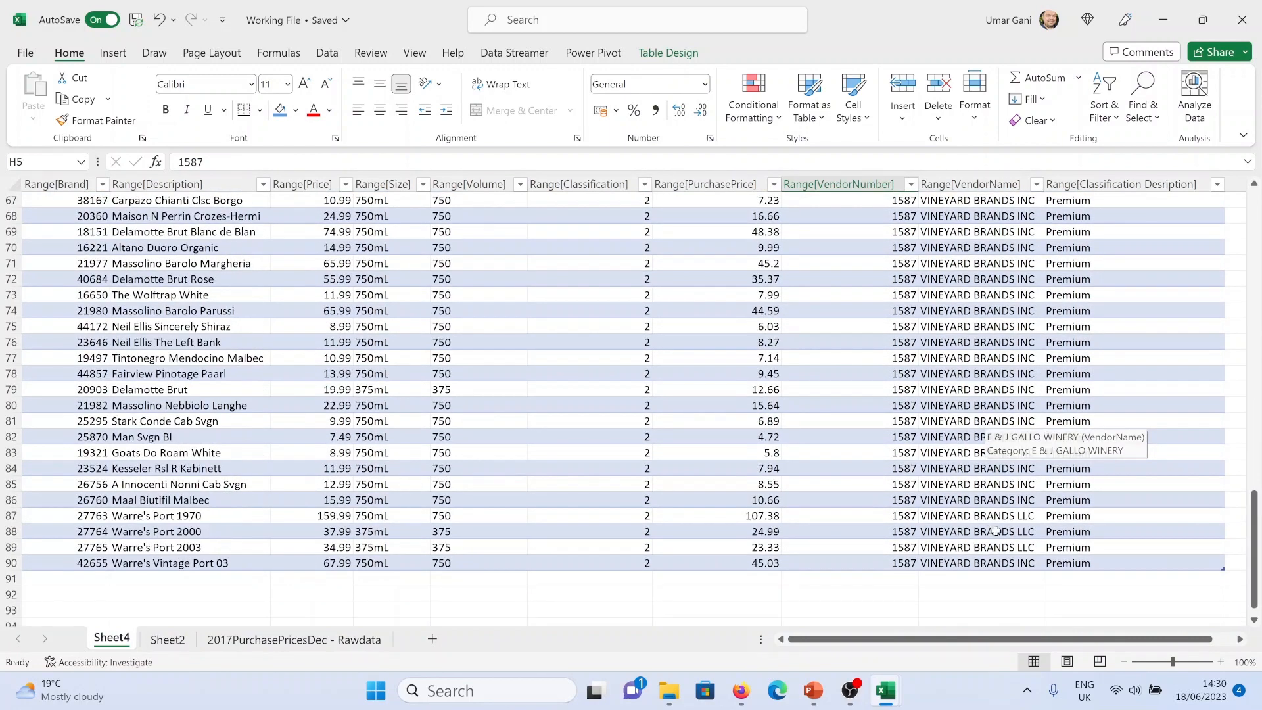
{"action": "left_click", "coordinate": [867, 503]}
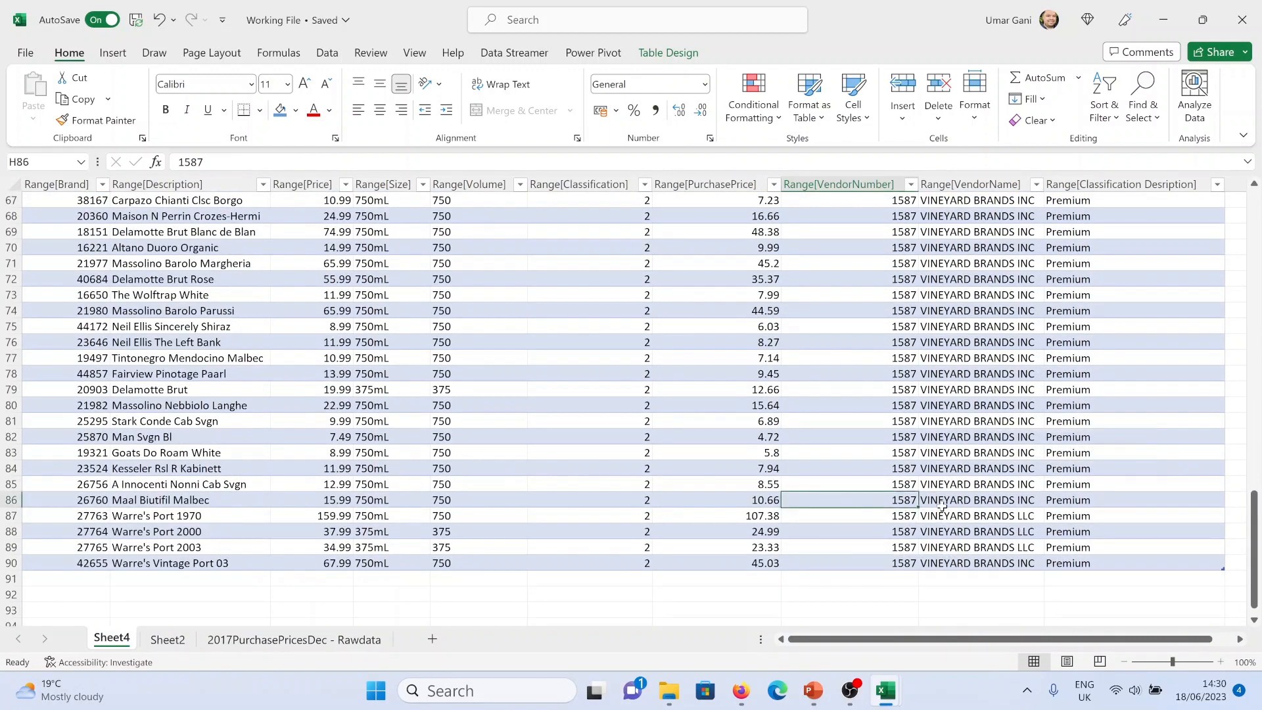
{"action": "left_click", "coordinate": [969, 503]}
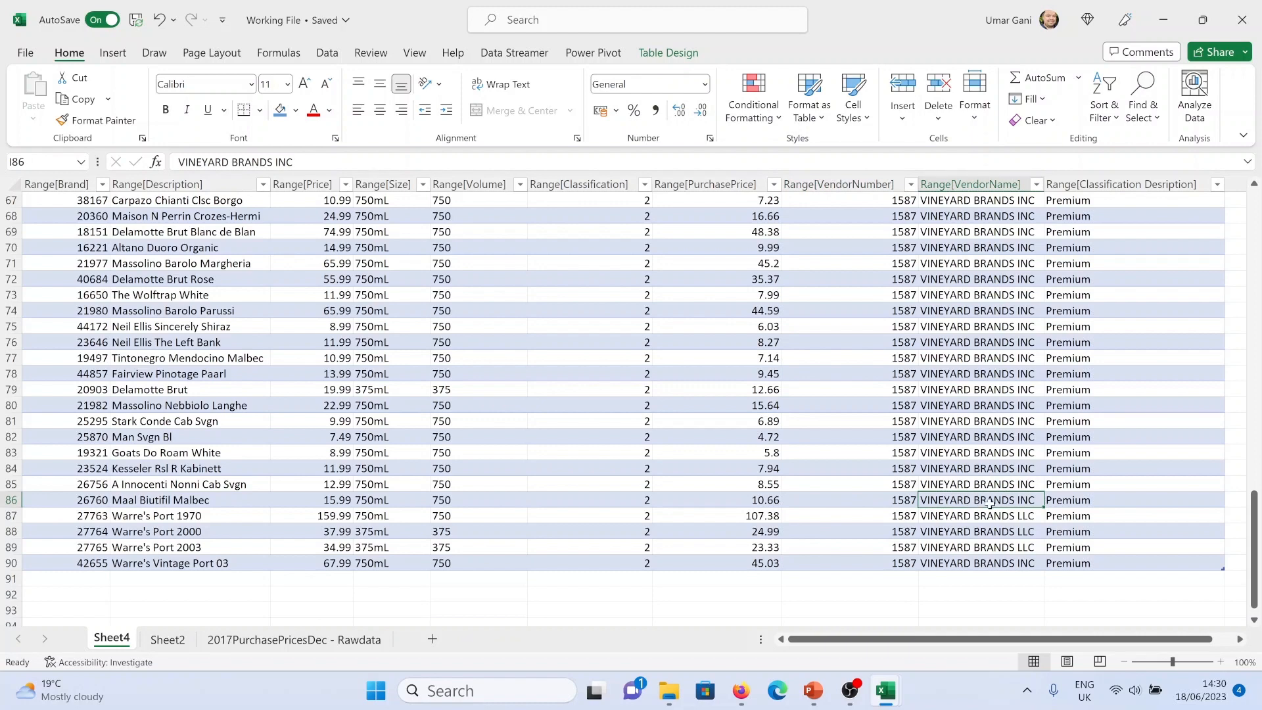
{"action": "left_click", "coordinate": [979, 533]}
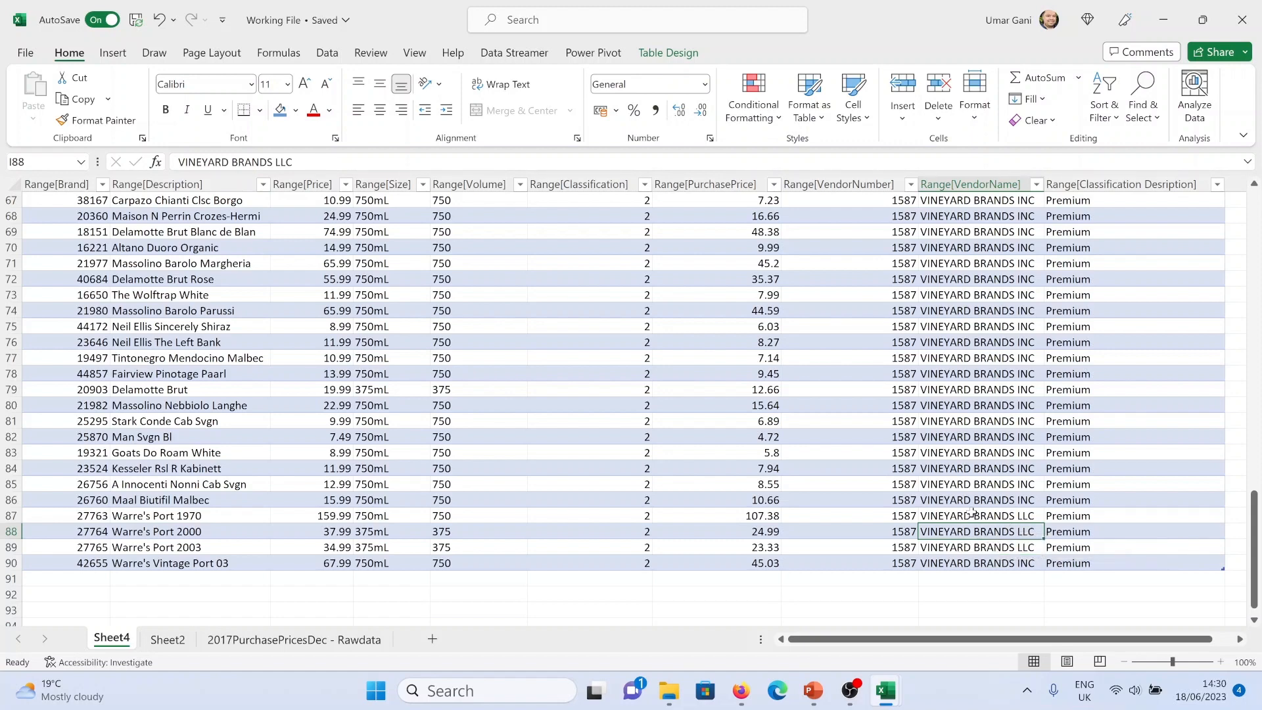
Delete the drill-down detail sheet Sheet4
{"action": "scroll", "coordinate": [996, 512], "scroll_direction": "down", "scroll_amount": 1}
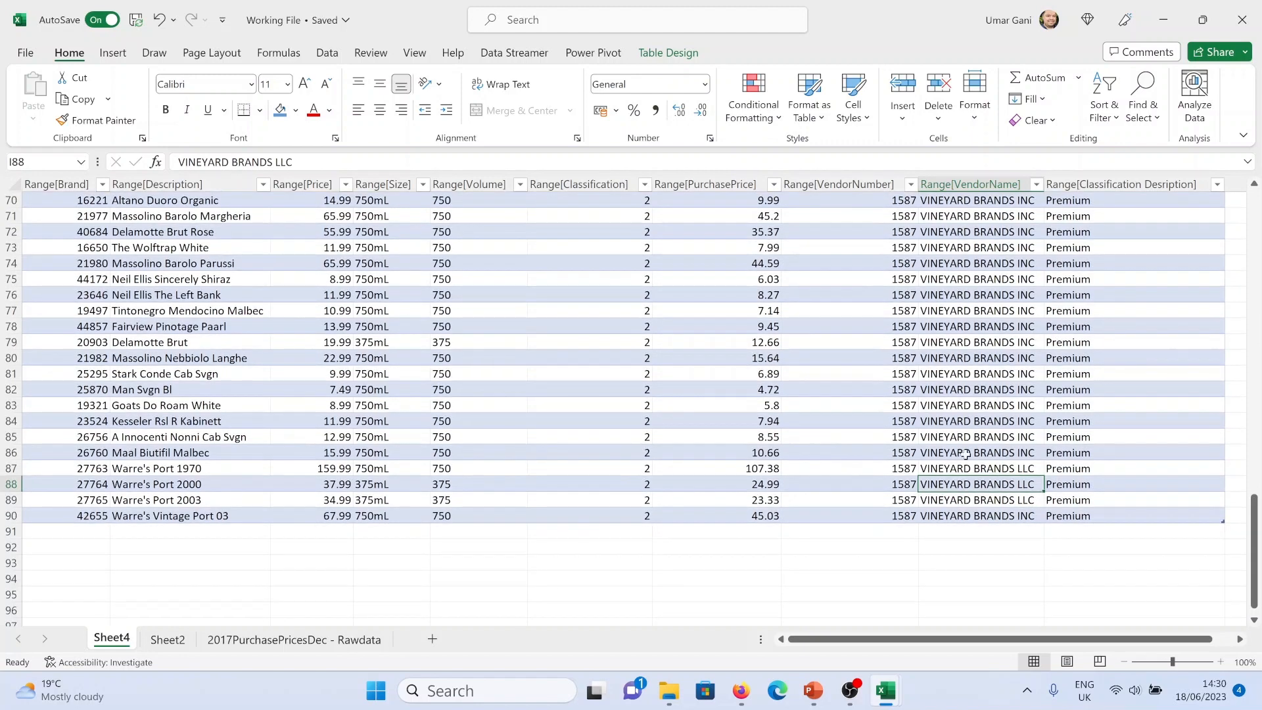
{"action": "right_click", "coordinate": [117, 638]}
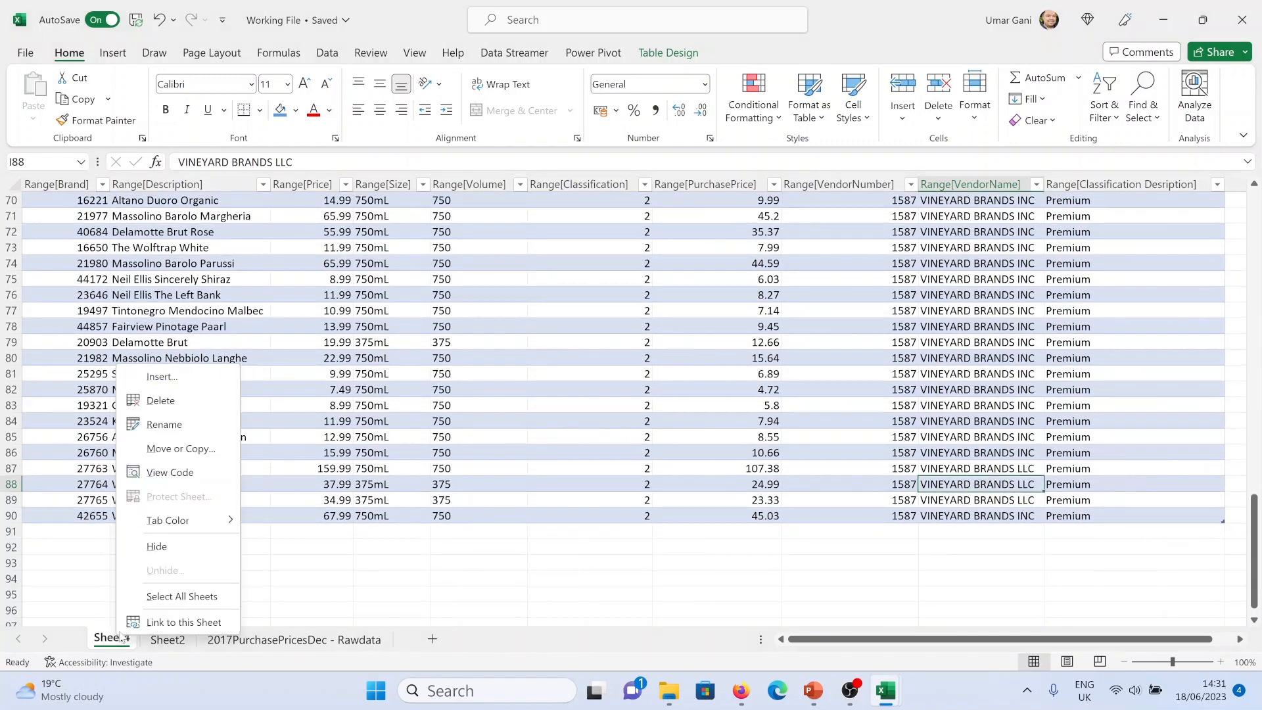
{"action": "left_click", "coordinate": [169, 401]}
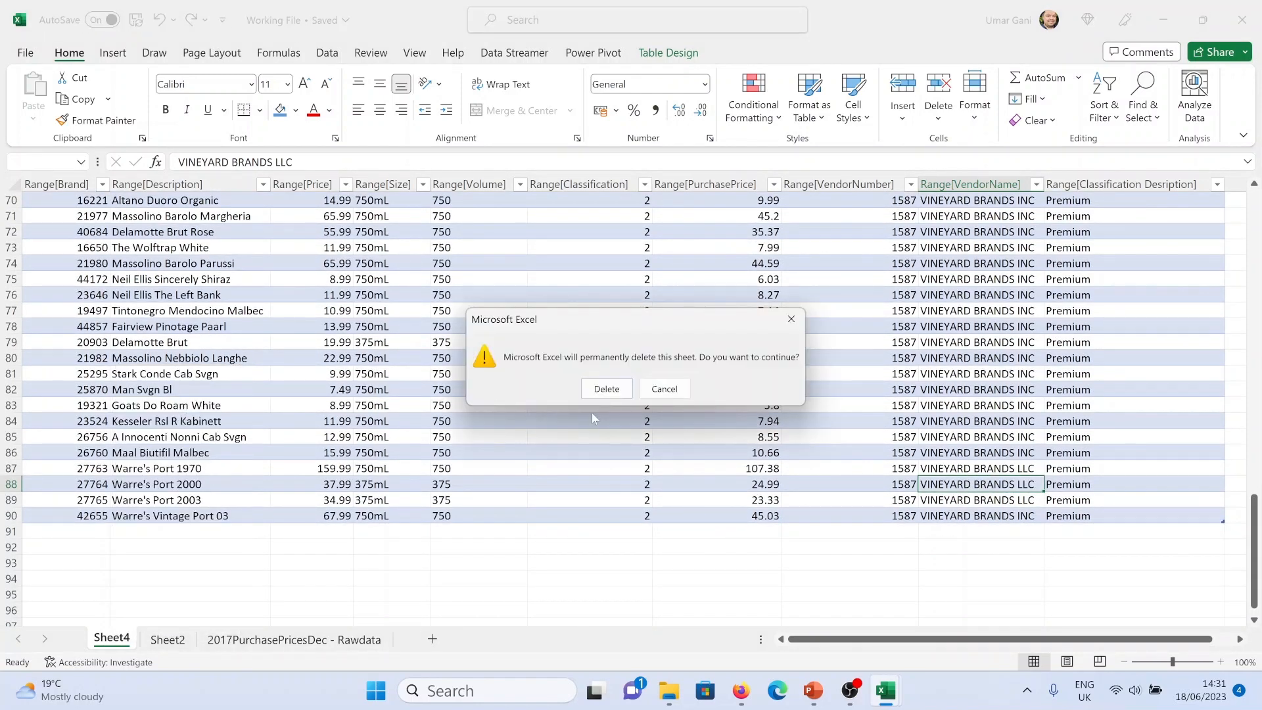
{"action": "left_click", "coordinate": [600, 390]}
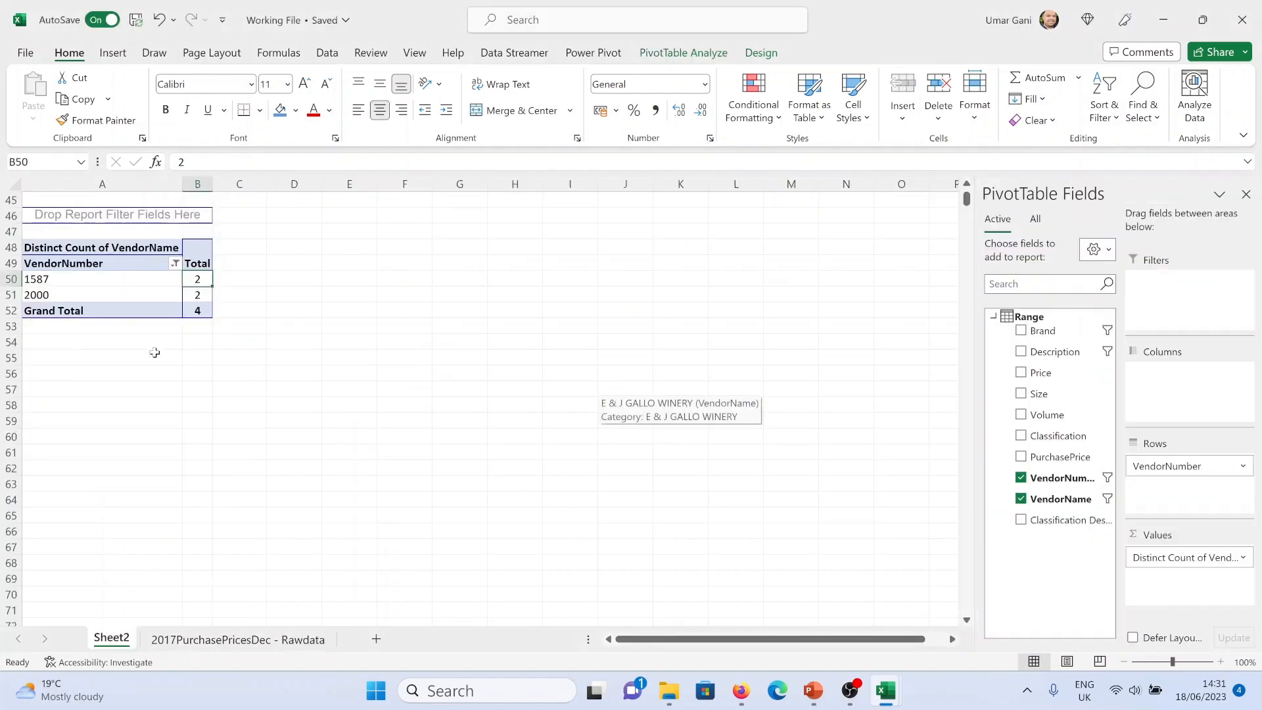
Copy the filtered VendorNumber pivot table and paste a duplicate below it starting at cell A60
{"action": "left_click", "coordinate": [140, 354]}
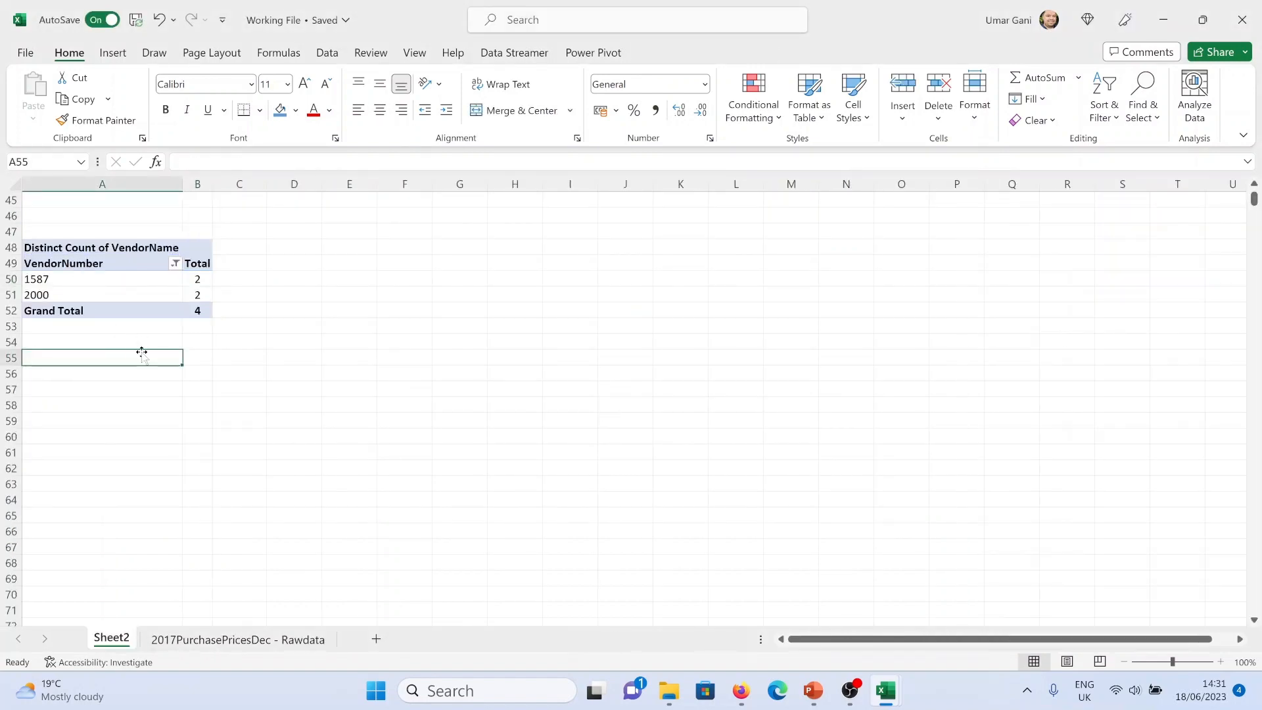
{"action": "scroll", "coordinate": [139, 347], "scroll_direction": "up", "scroll_amount": 2}
{"action": "left_click_drag", "start_coordinate": [203, 423], "coordinate": [85, 324]}
{"action": "key", "text": "ctrl+c"}
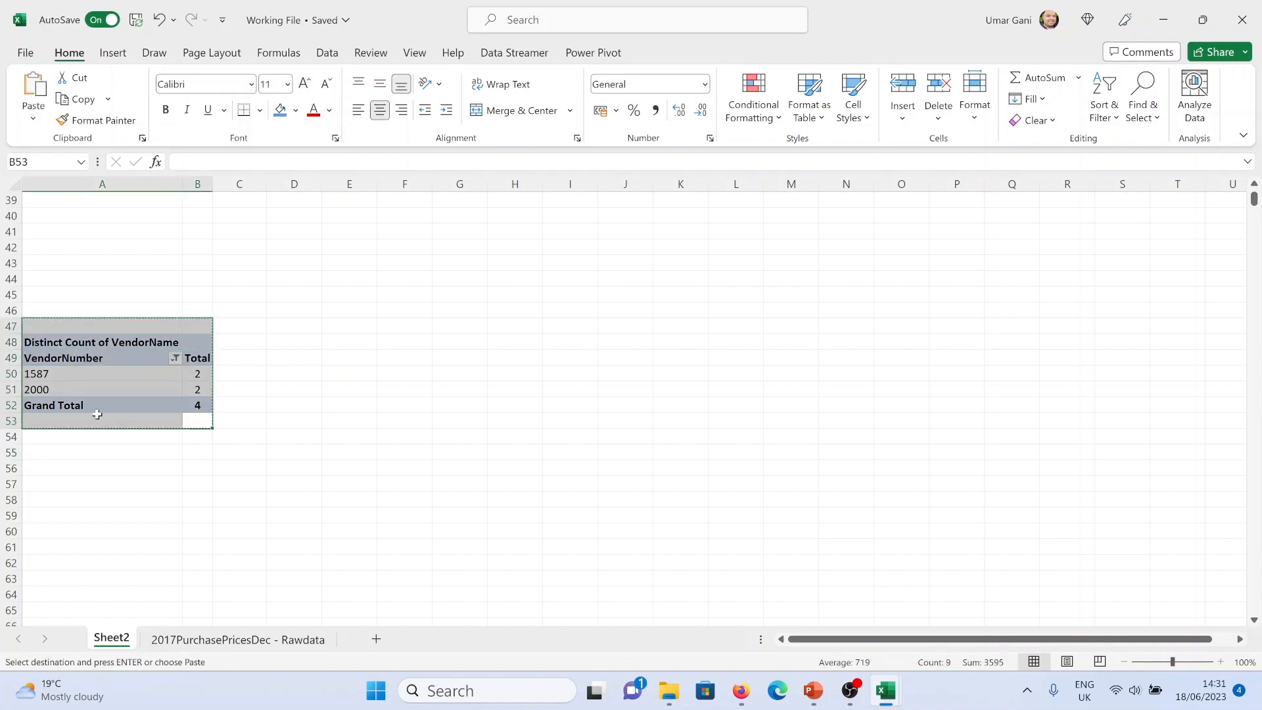
{"action": "left_click", "coordinate": [74, 527]}
{"action": "key", "text": "ctrl+v"}
Rebuild the copied pivot table with Brand as rows, removing VendorNumber and the VendorName value field
{"action": "scroll", "coordinate": [263, 474], "scroll_direction": "down", "scroll_amount": 4}
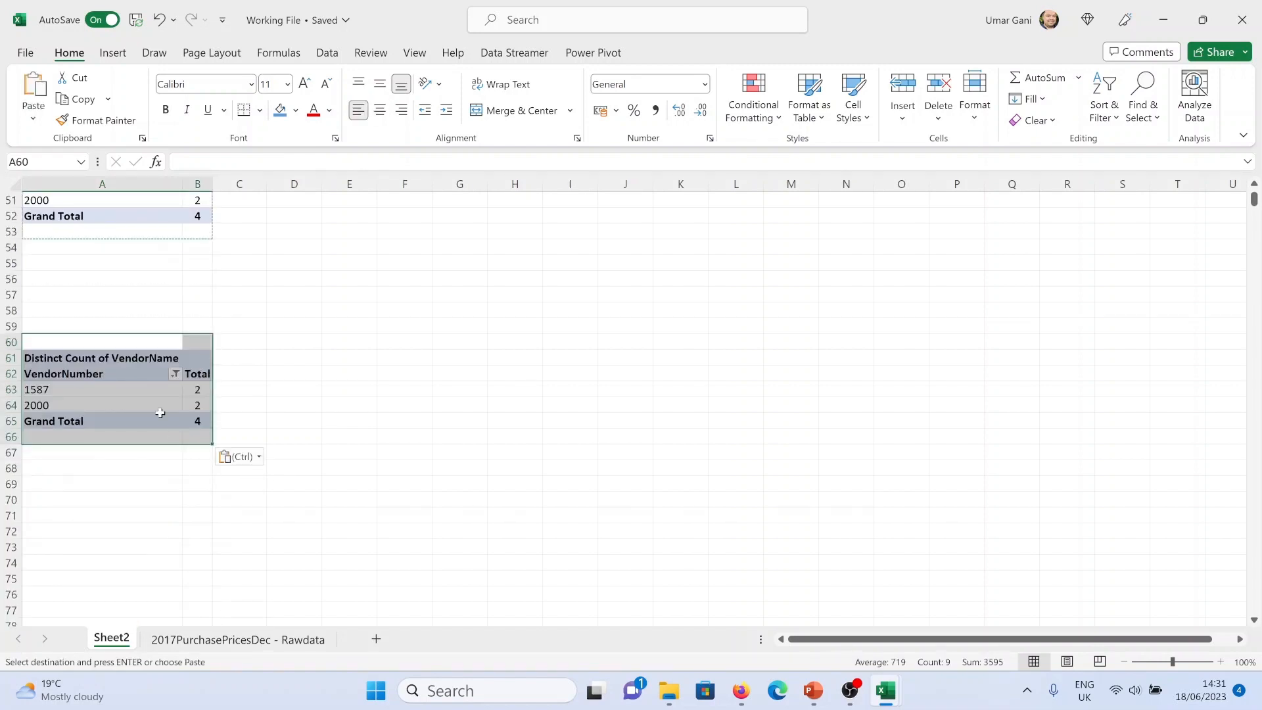
{"action": "left_click", "coordinate": [156, 392]}
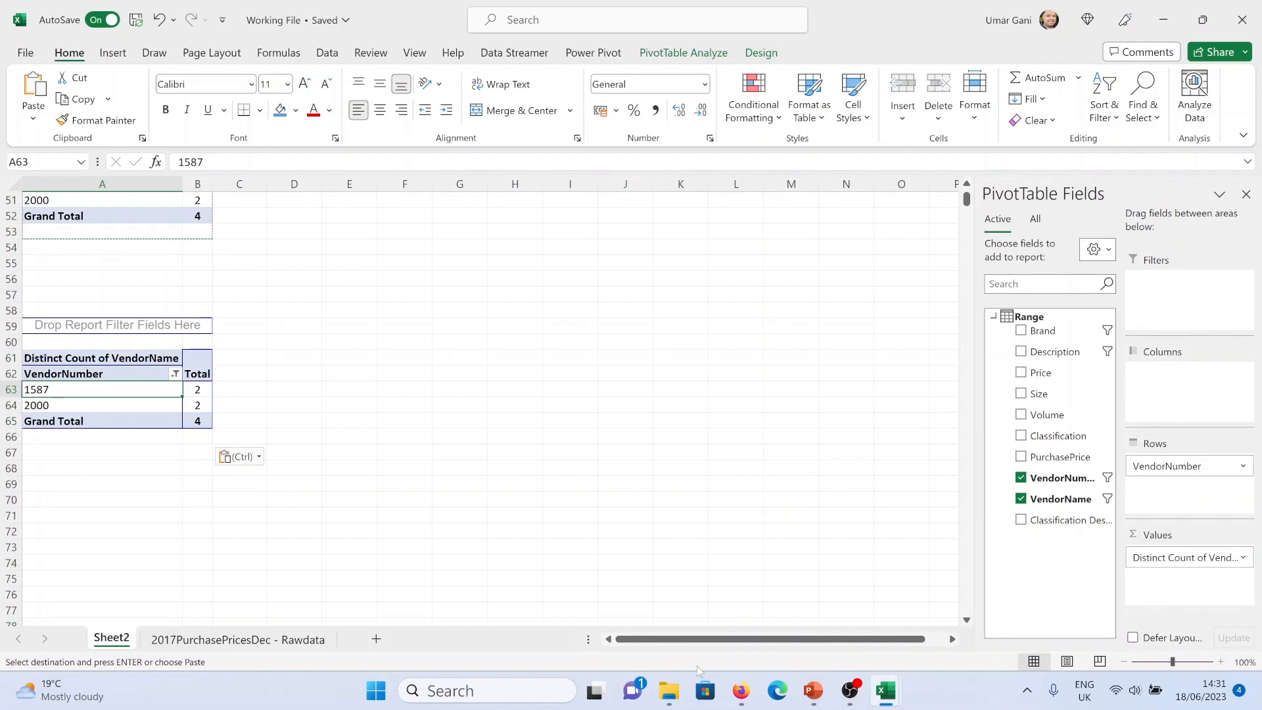
{"action": "mouse_move", "coordinate": [829, 690]}
{"action": "left_click", "coordinate": [839, 635]}
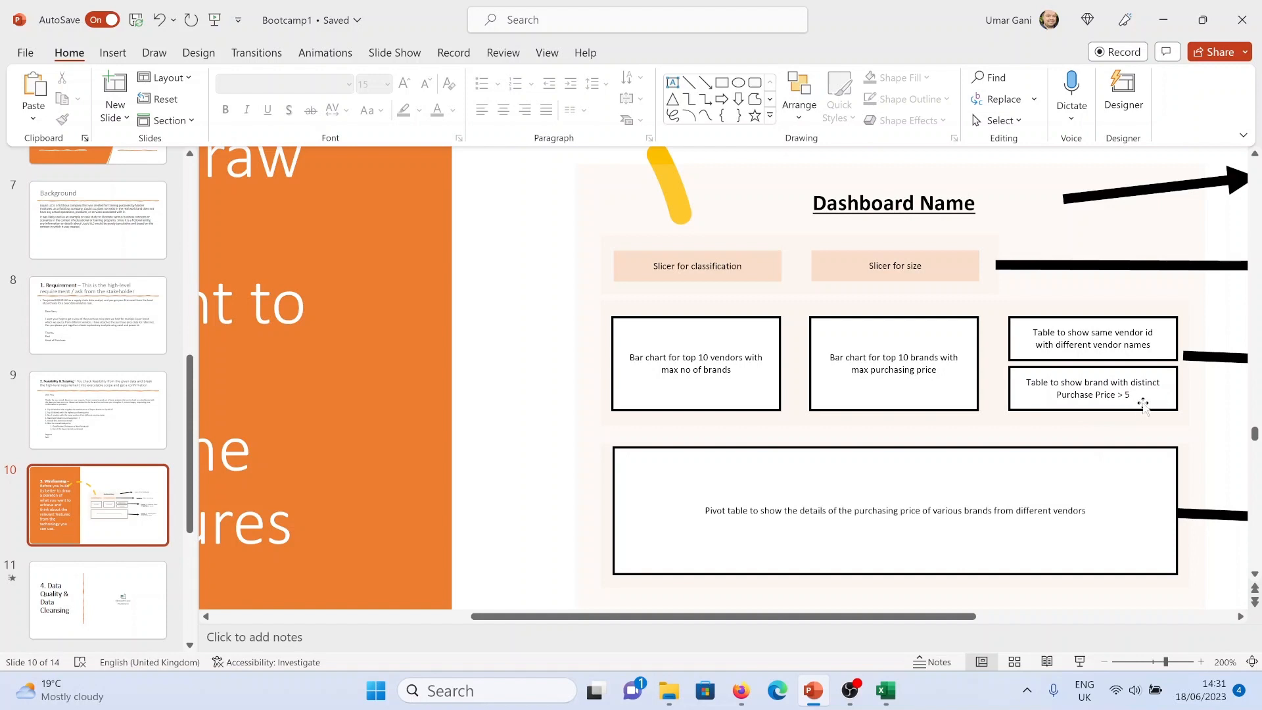
{"action": "key", "text": "alt+Tab"}
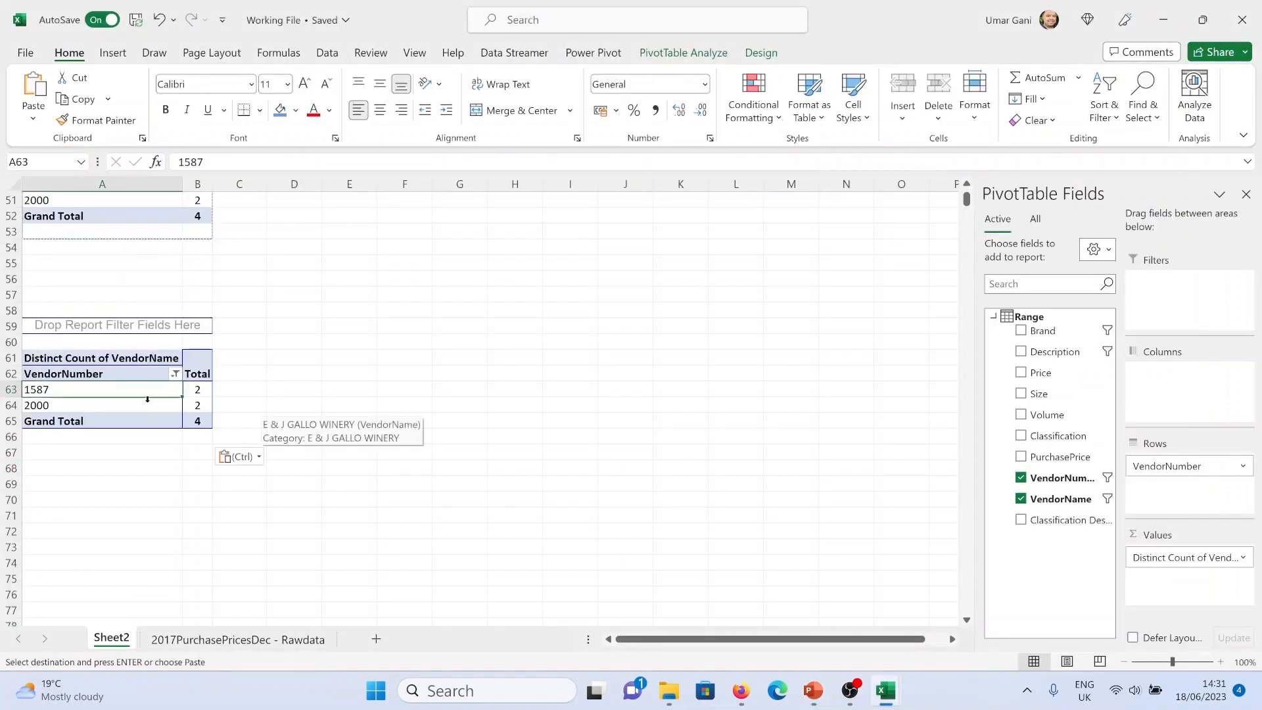
{"action": "left_click_drag", "start_coordinate": [1167, 466], "coordinate": [1085, 520]}
{"action": "left_click_drag", "start_coordinate": [1181, 557], "coordinate": [1071, 519]}
{"action": "left_click_drag", "start_coordinate": [1045, 331], "coordinate": [1188, 487]}
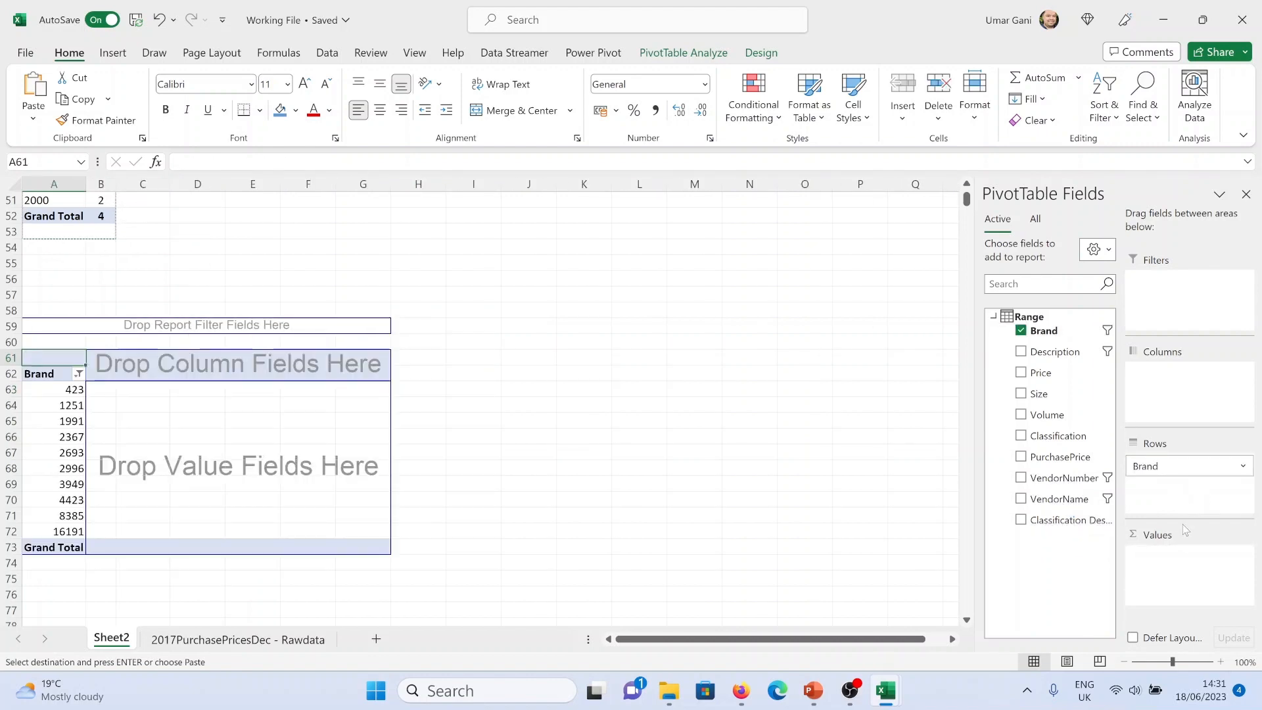
Add PurchasePrice as the value field of the brand pivot table
{"action": "left_click", "coordinate": [78, 374]}
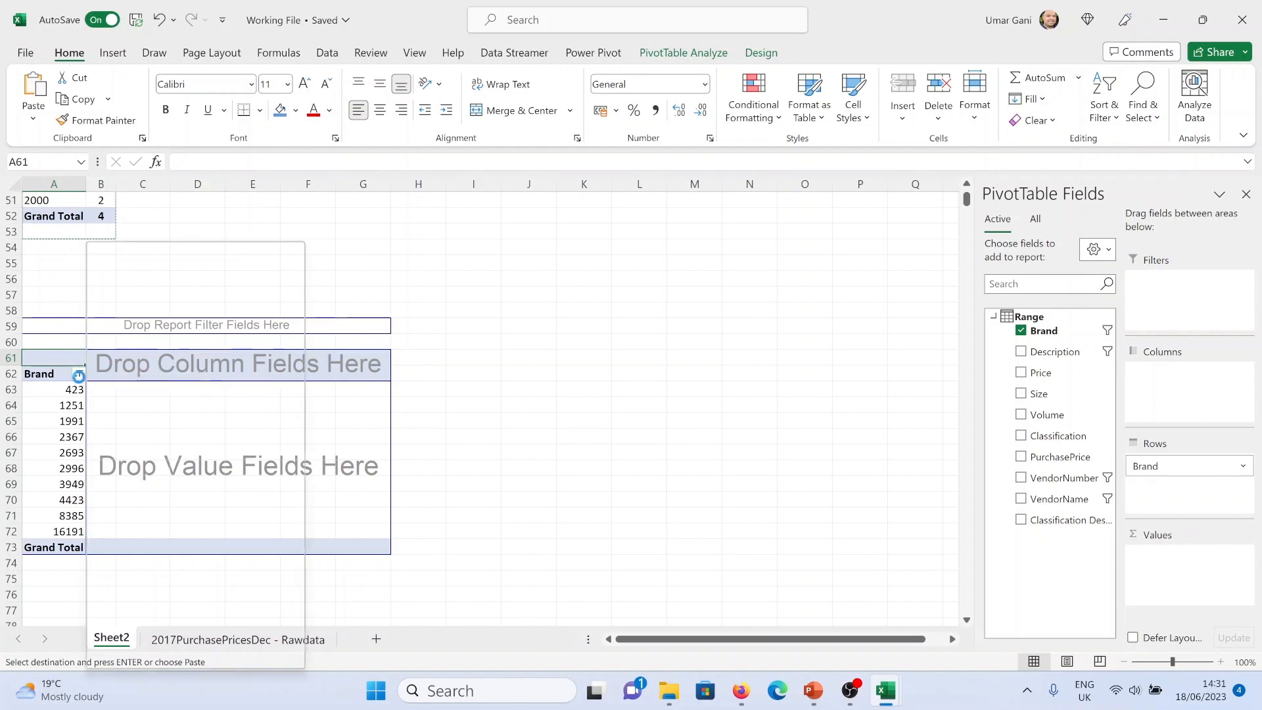
{"action": "key", "text": "Escape"}
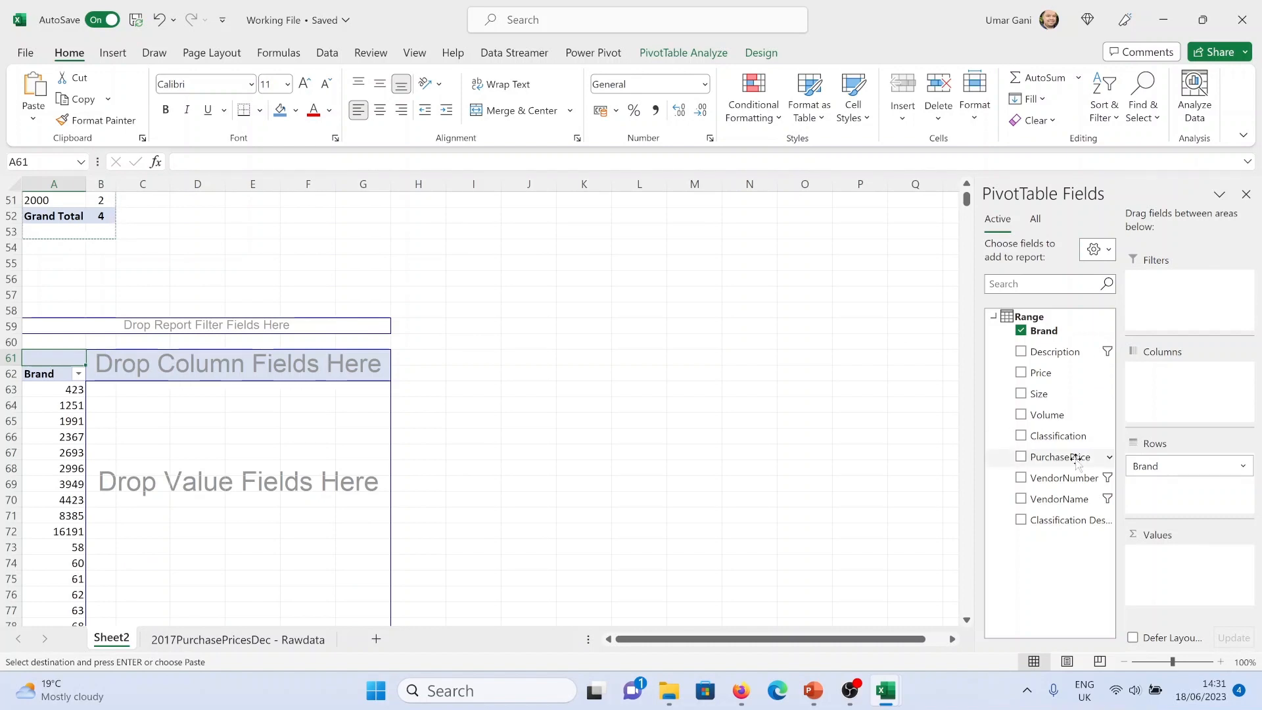
{"action": "left_click_drag", "start_coordinate": [1074, 458], "coordinate": [1184, 580]}
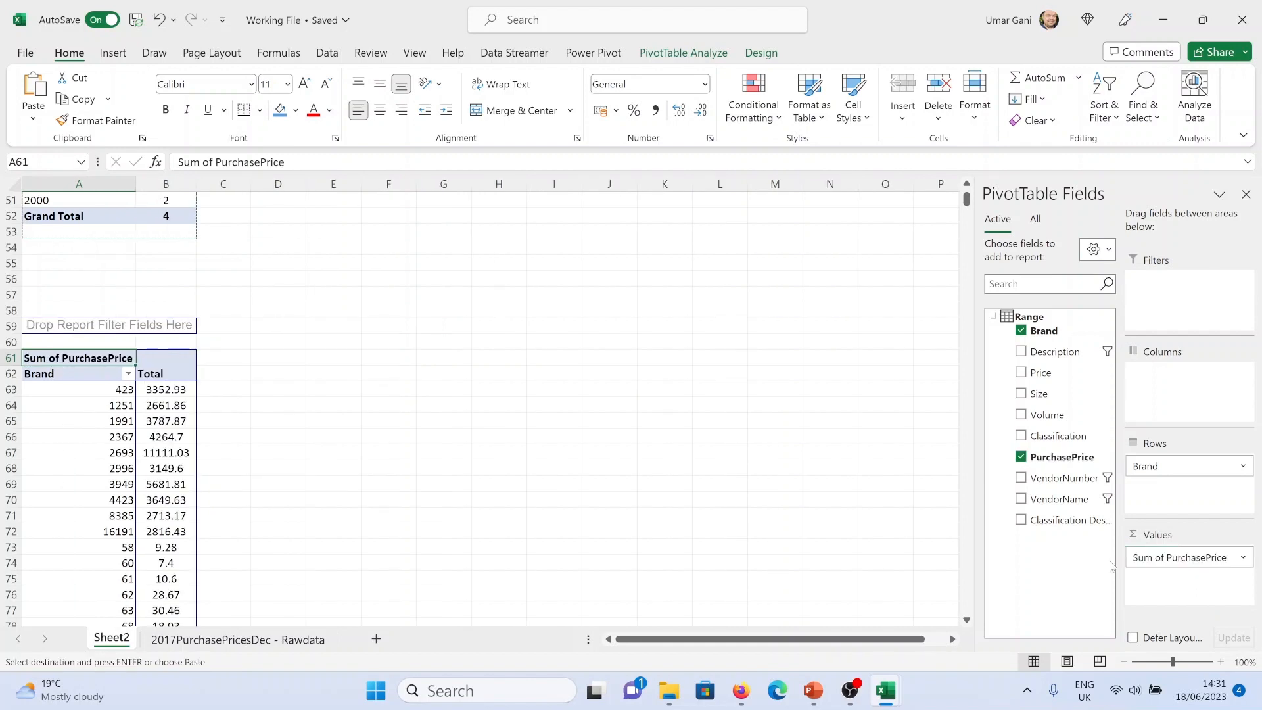
Set the PurchasePrice value field to summarize by Count
{"action": "right_click", "coordinate": [117, 363]}
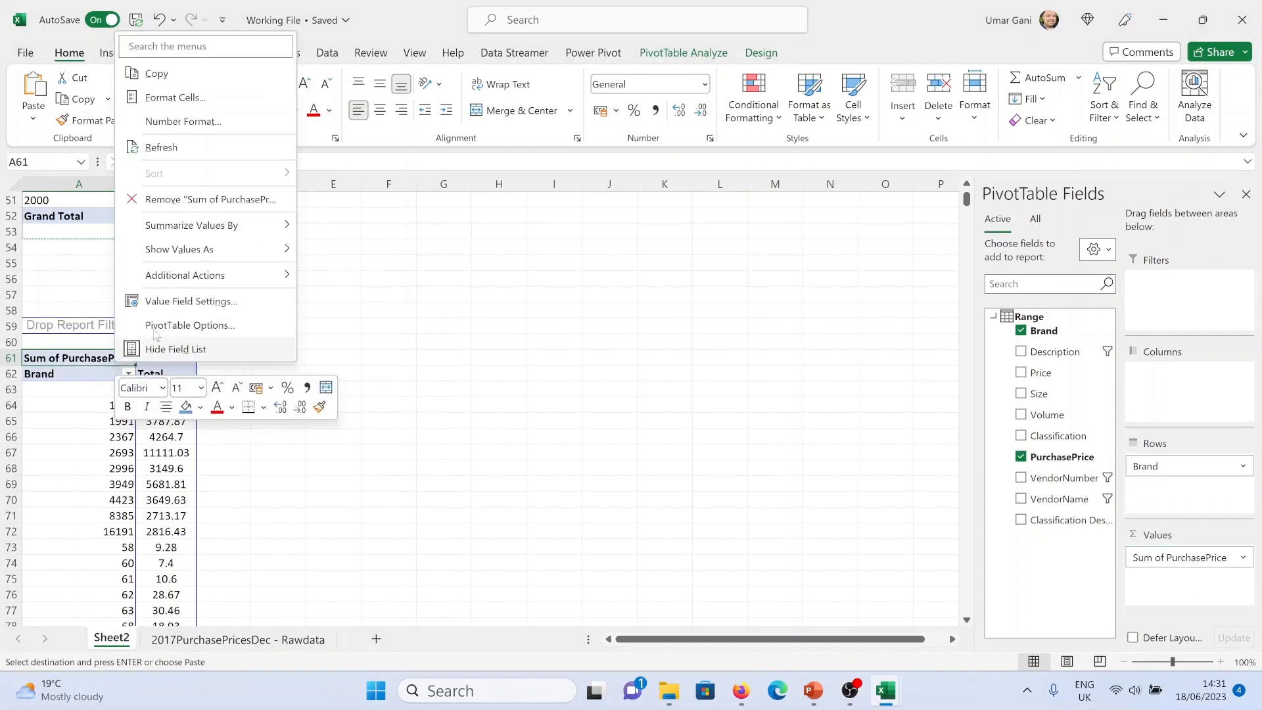
{"action": "left_click", "coordinate": [176, 302]}
{"action": "left_click", "coordinate": [105, 321]}
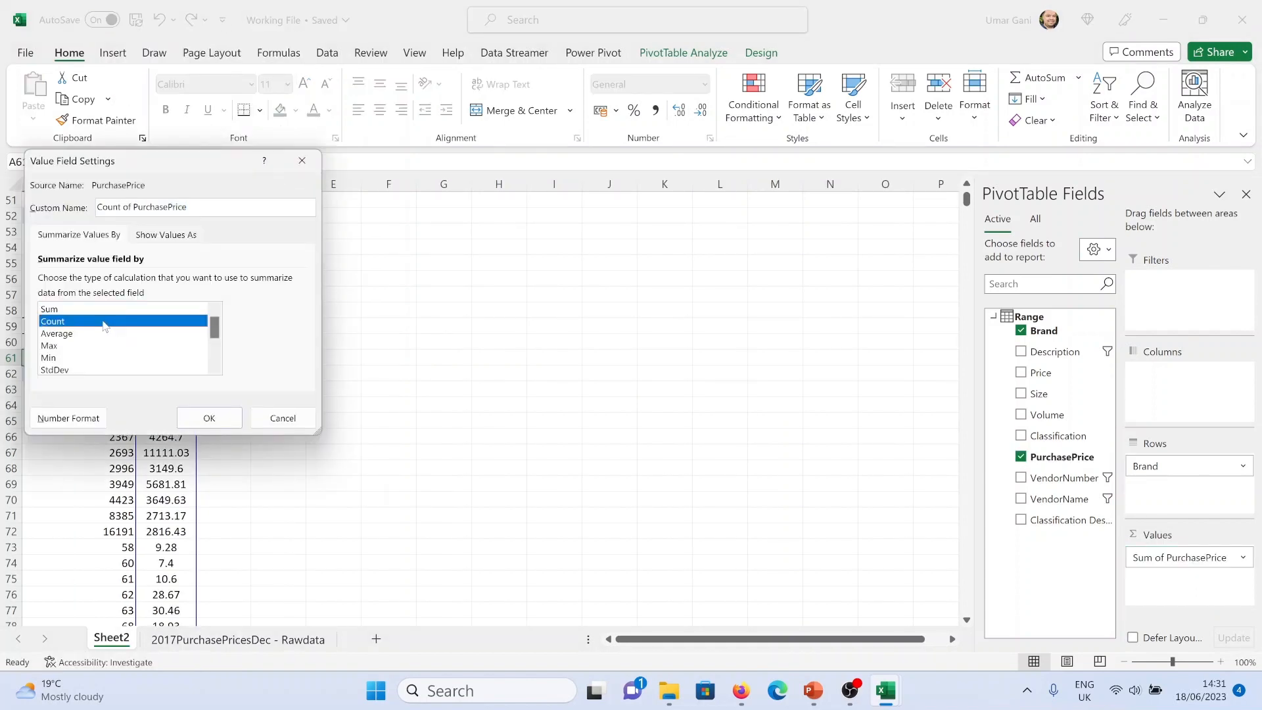
{"action": "left_click", "coordinate": [208, 418]}
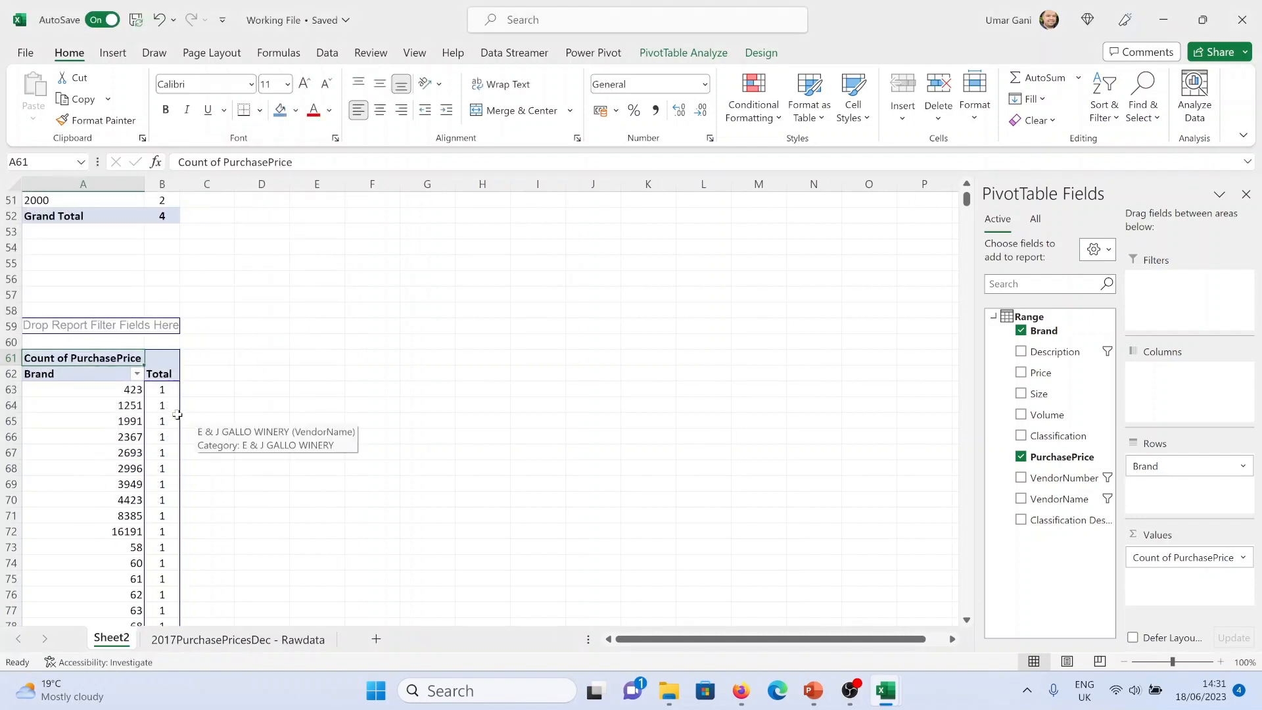
Change the PurchasePrice value field to summarize by Distinct Count
{"action": "scroll", "coordinate": [188, 415], "scroll_direction": "down", "scroll_amount": 17}
{"action": "scroll", "coordinate": [200, 425], "scroll_direction": "up", "scroll_amount": 6}
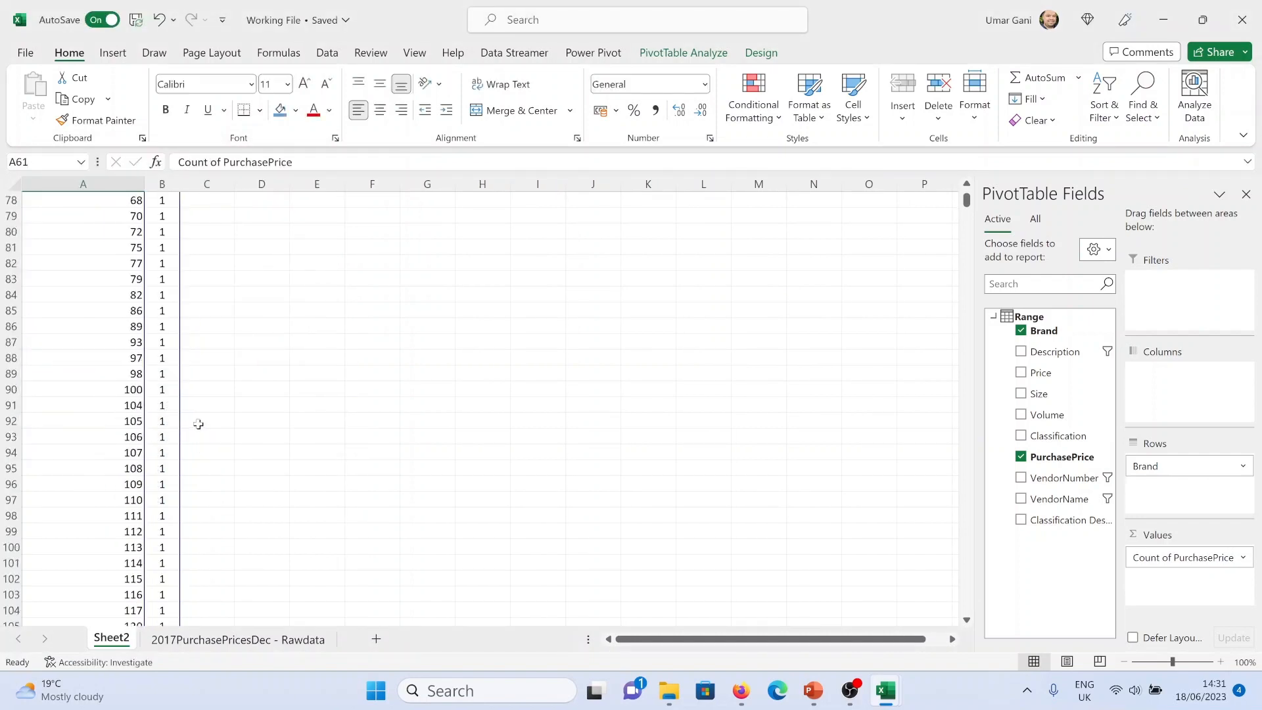
{"action": "scroll", "coordinate": [200, 425], "scroll_direction": "up", "scroll_amount": 11}
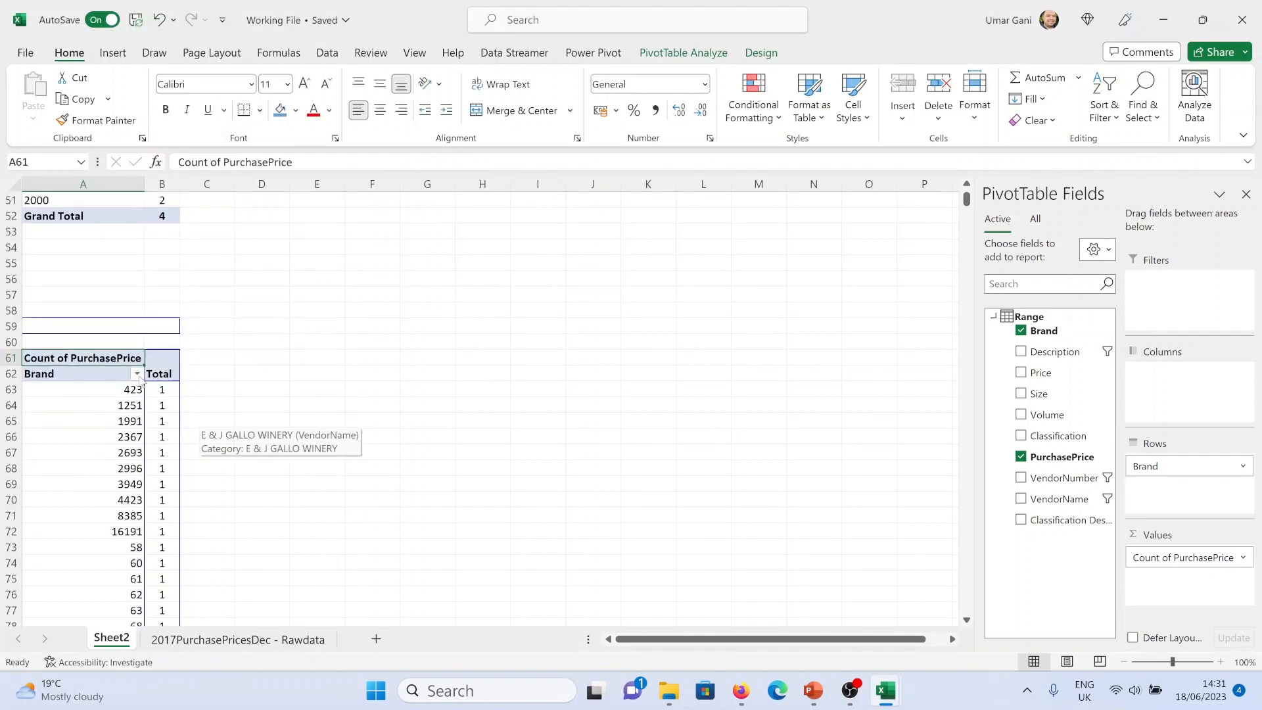
{"action": "right_click", "coordinate": [130, 361]}
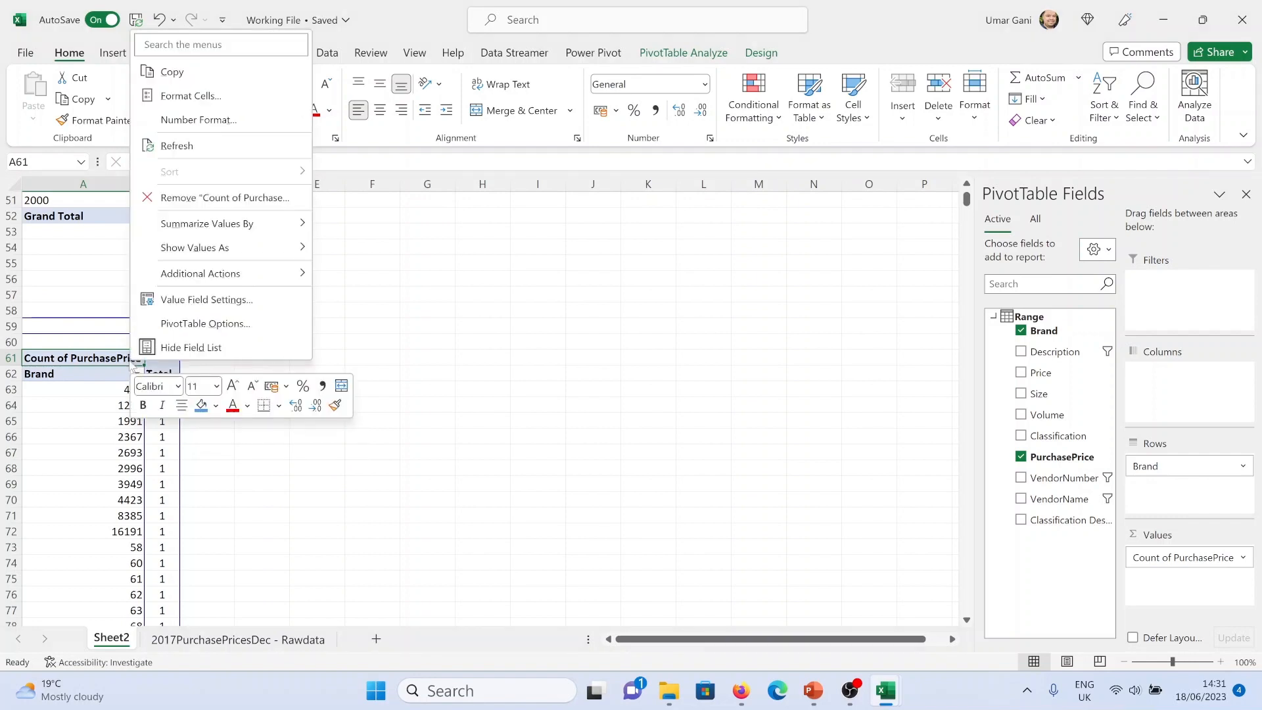
{"action": "left_click", "coordinate": [185, 301]}
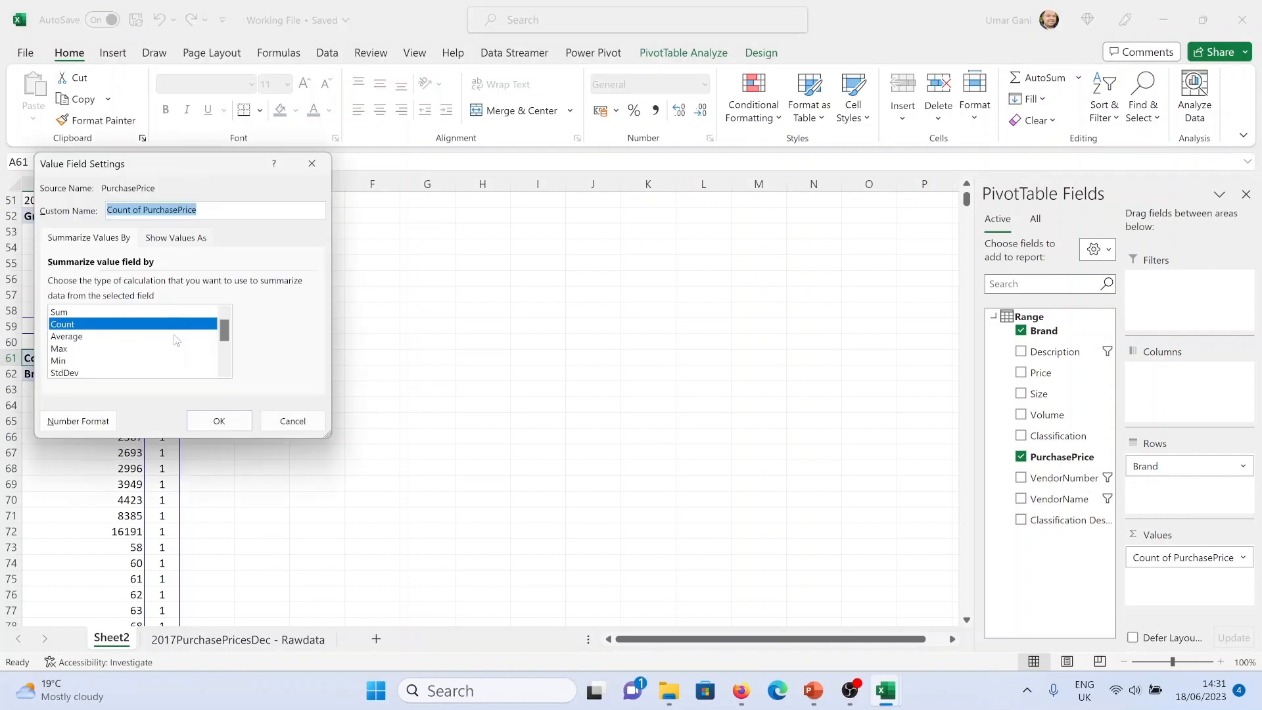
{"action": "scroll", "coordinate": [210, 342], "scroll_direction": "down", "scroll_amount": 3}
{"action": "left_click", "coordinate": [189, 361]}
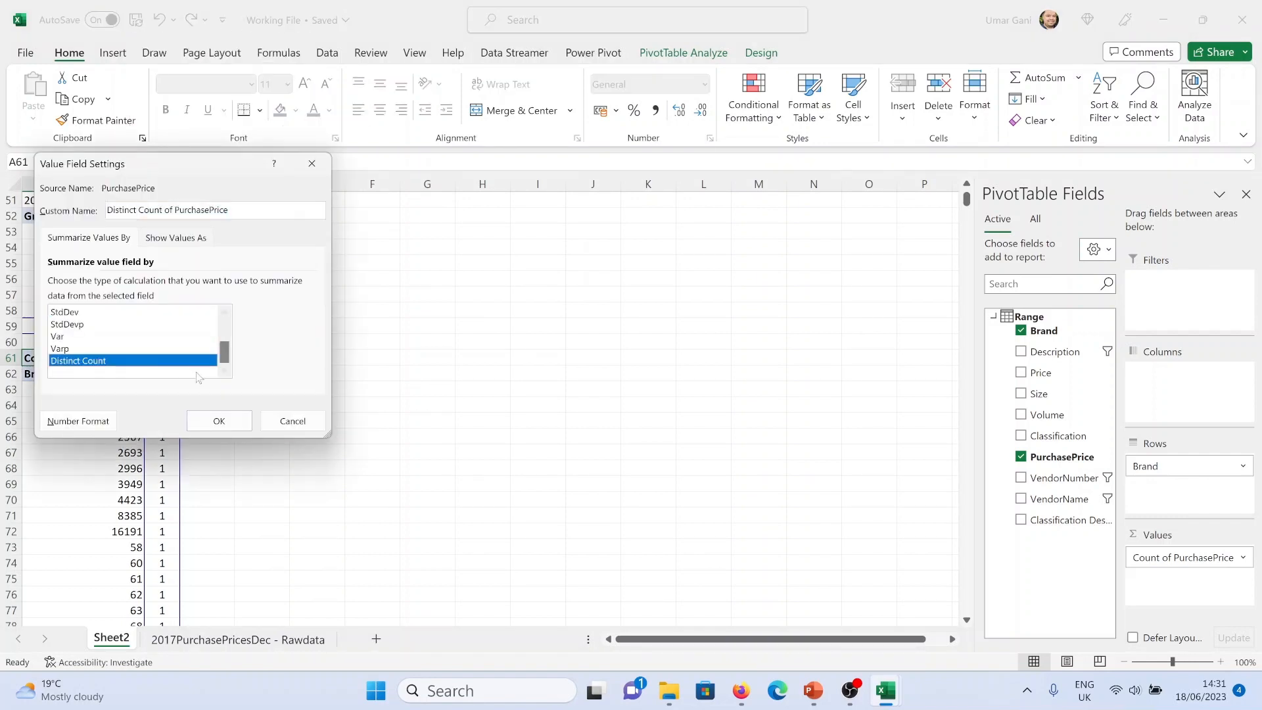
{"action": "left_click", "coordinate": [212, 419]}
Apply a value filter on Brand showing items whose Distinct Count of PurchasePrice is greater than 5
{"action": "right_click", "coordinate": [137, 360]}
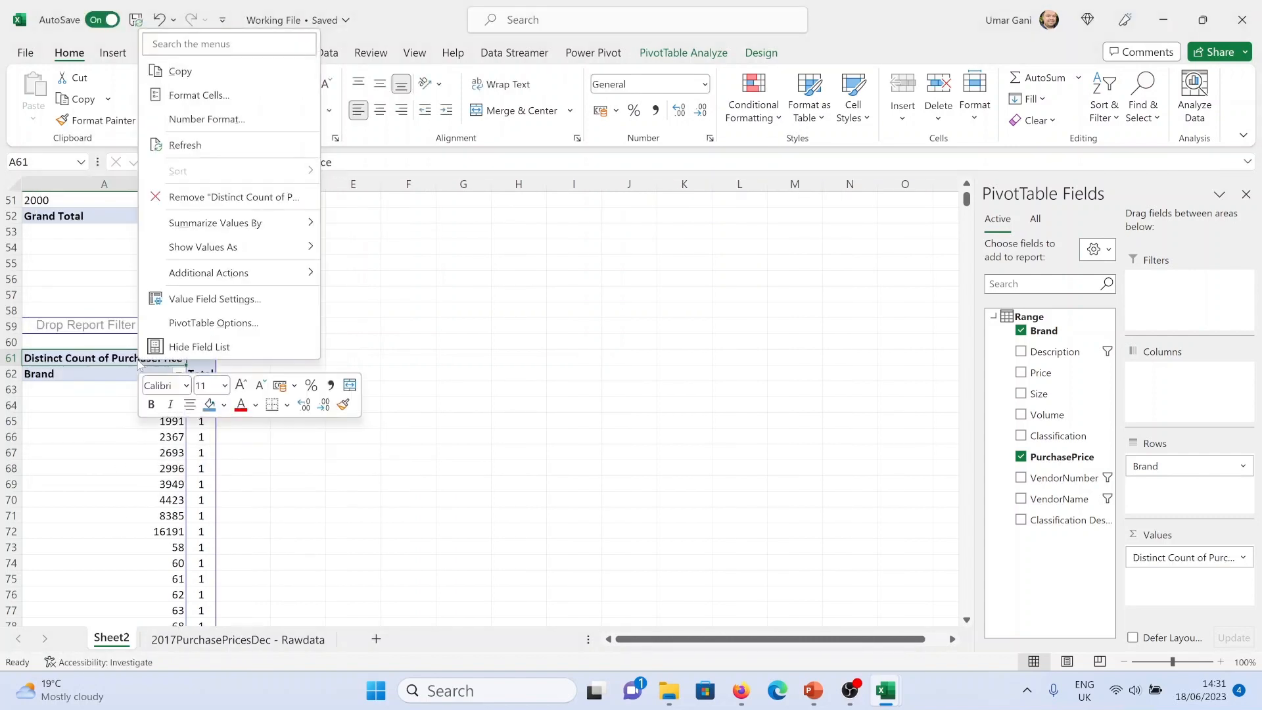
{"action": "left_click", "coordinate": [143, 365]}
{"action": "left_click", "coordinate": [178, 374]}
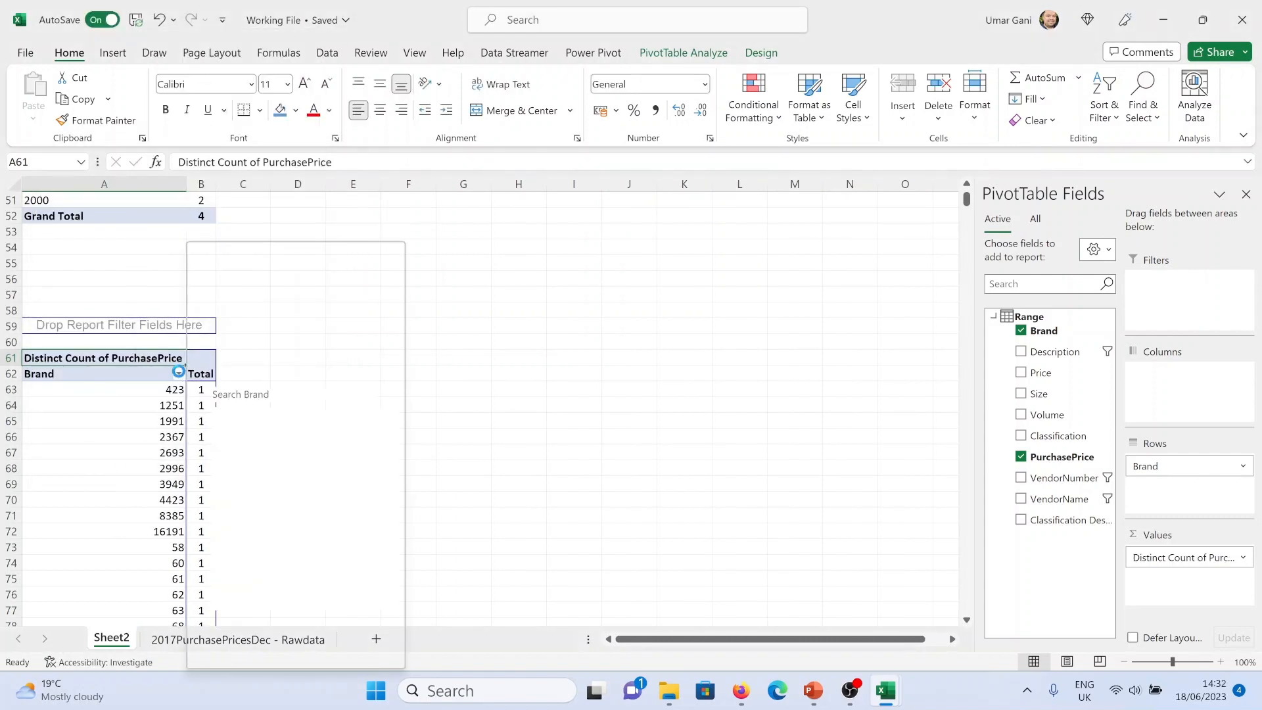
{"action": "mouse_move", "coordinate": [306, 374]}
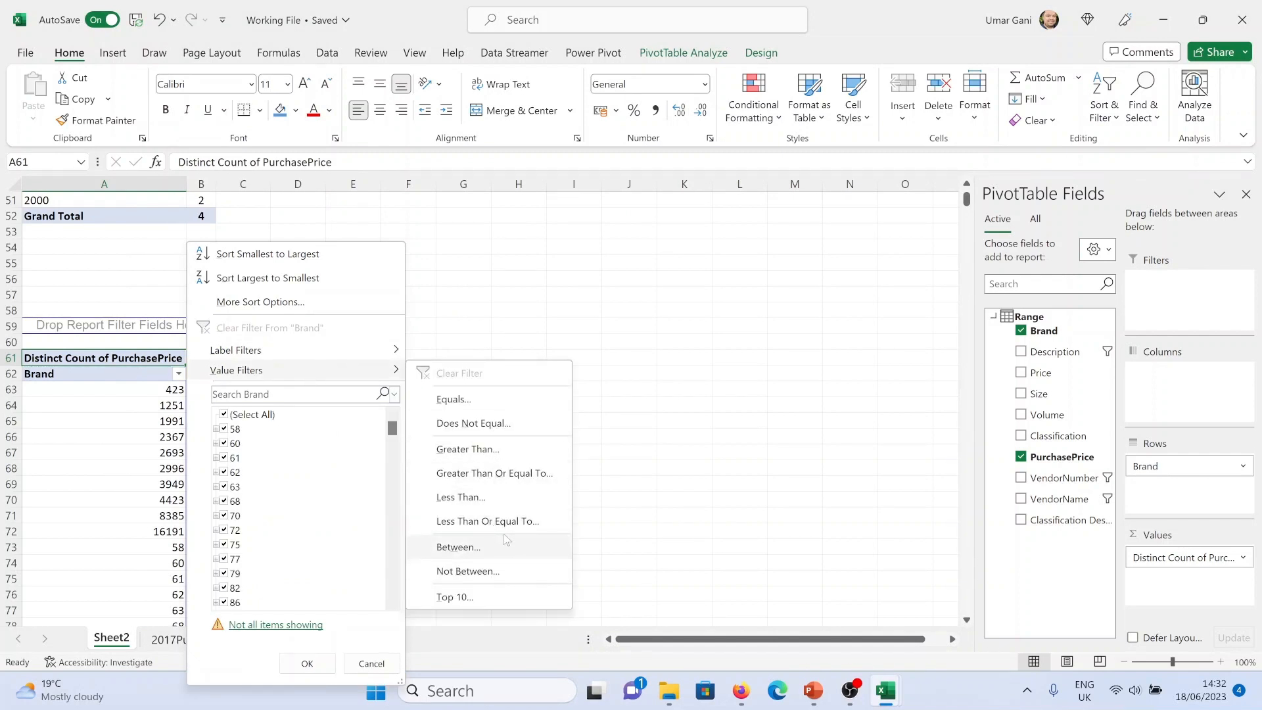
{"action": "left_click", "coordinate": [516, 450]}
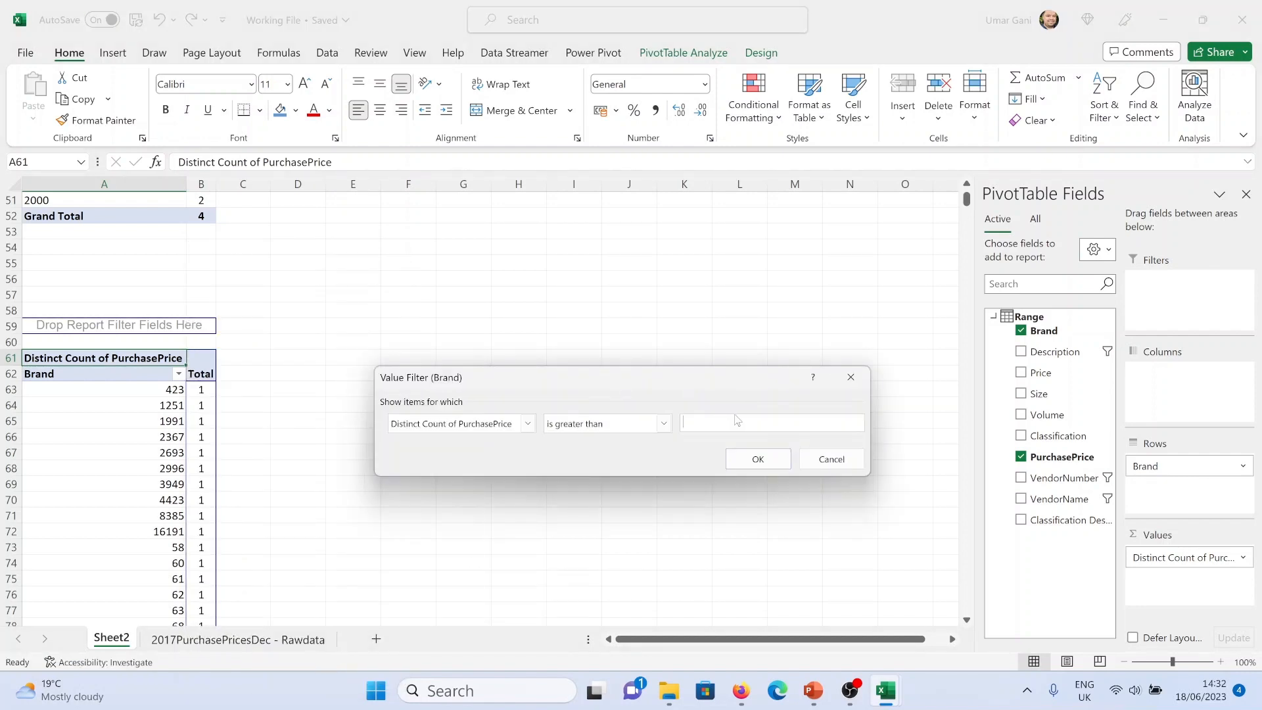
{"action": "type", "text": "5"}
{"action": "left_click", "coordinate": [751, 461]}
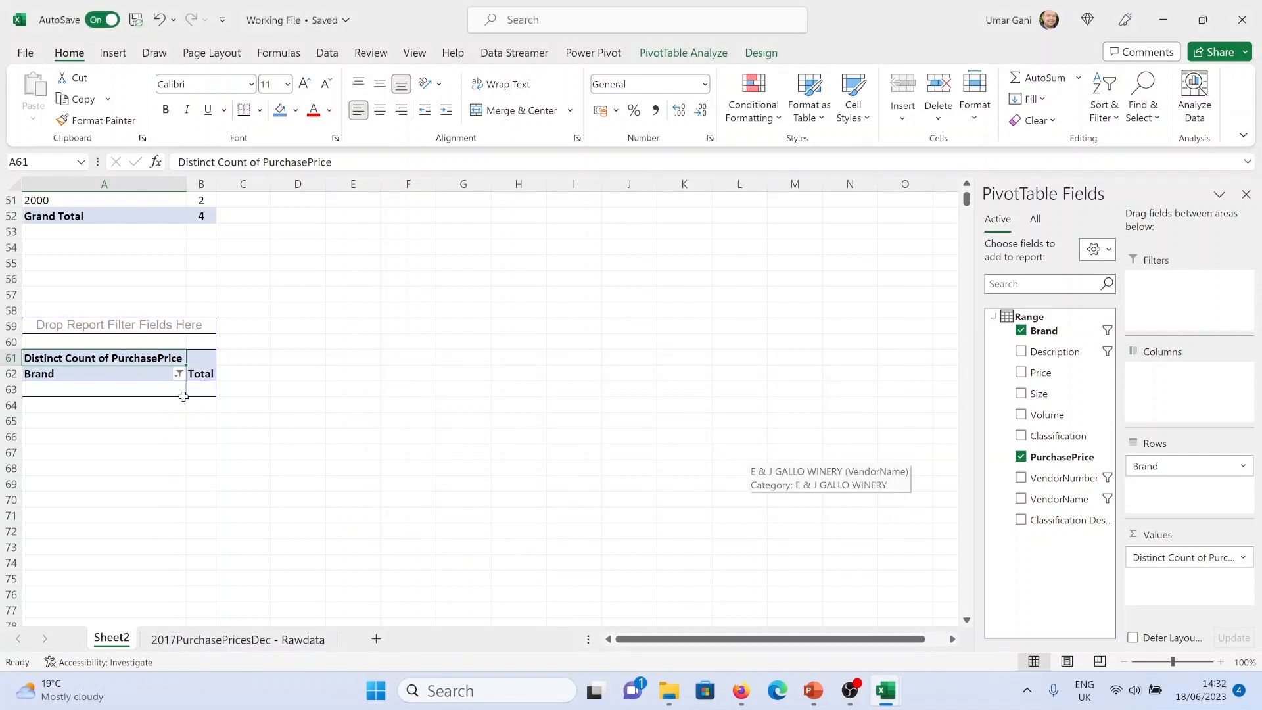
Clear the value filter on Brand and check the dashboard plan slide
{"action": "left_click", "coordinate": [180, 374]}
{"action": "left_click", "coordinate": [239, 327]}
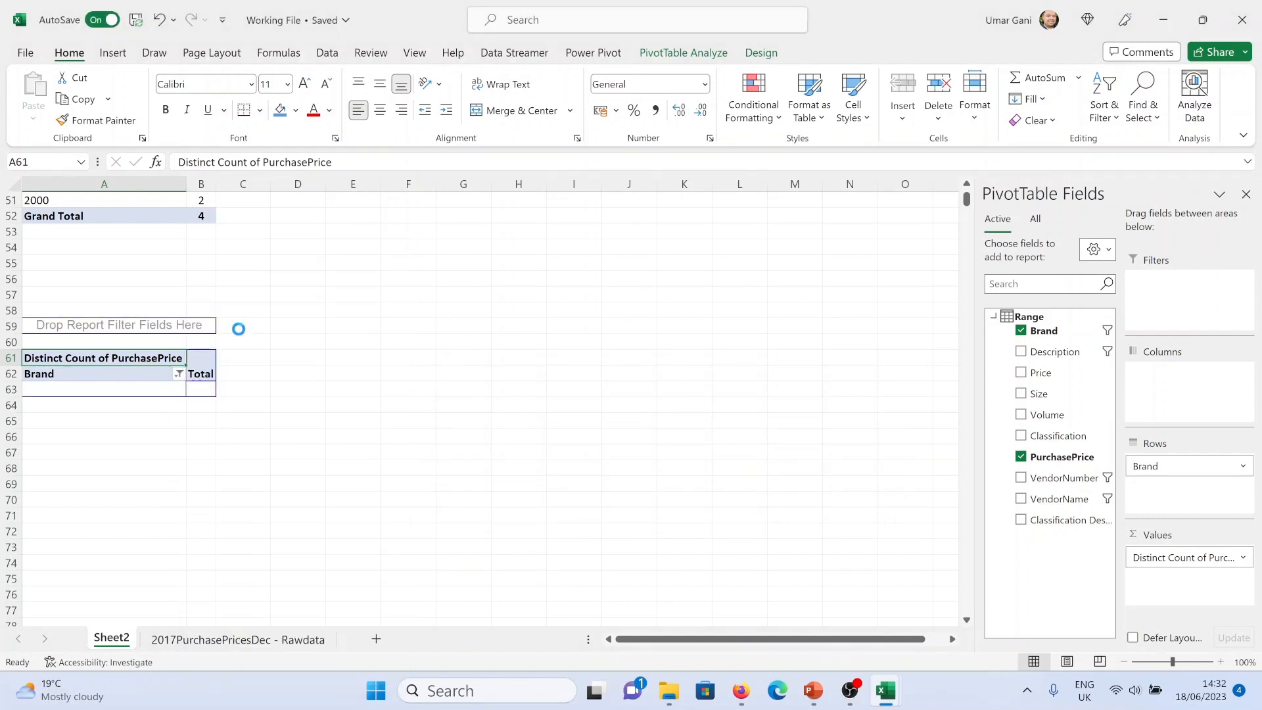
{"action": "key", "text": "alt+Tab"}
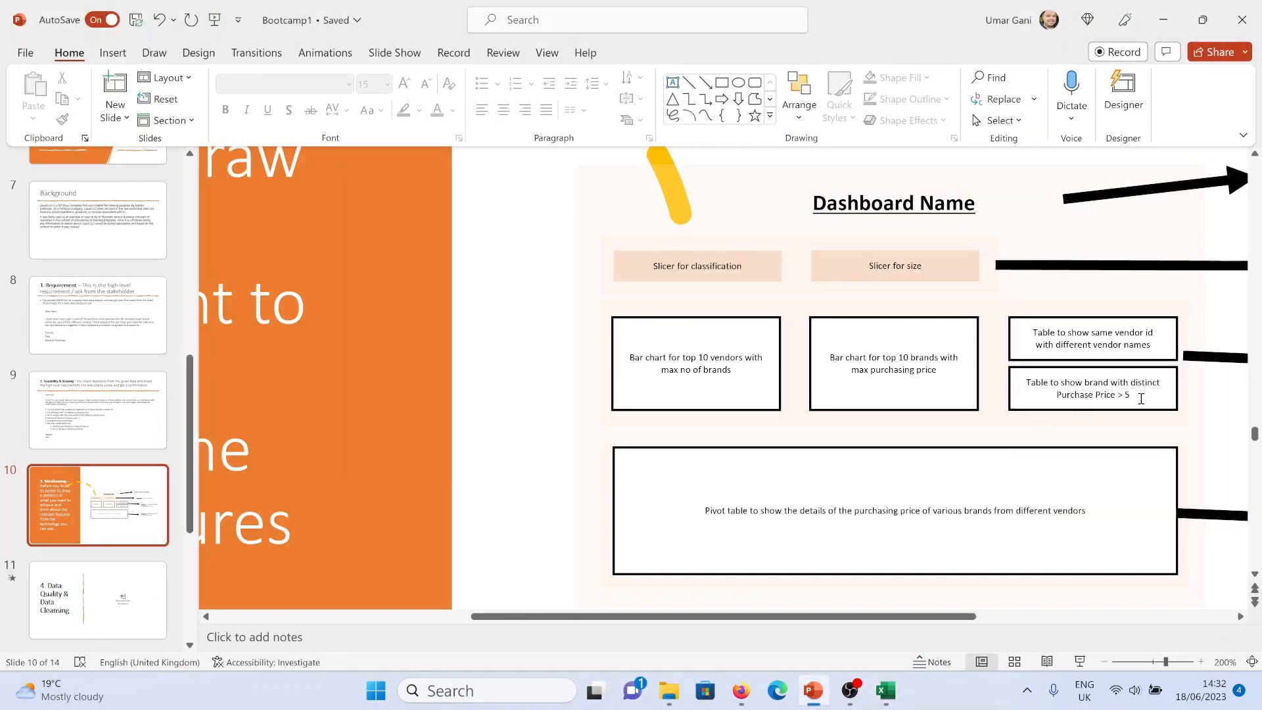
{"action": "key", "text": "alt+Tab"}
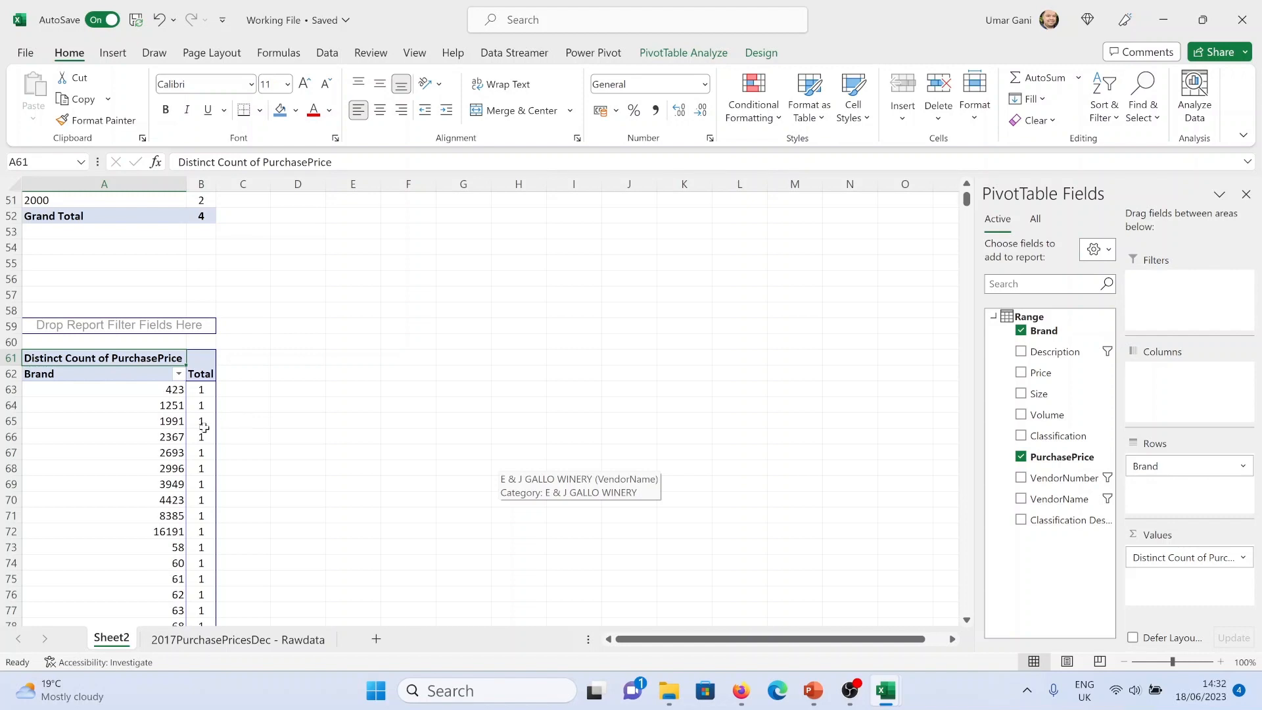
Review the brand pivot table and the existing charts on the sheet against the dashboard plan slide
{"action": "scroll", "coordinate": [194, 431], "scroll_direction": "down", "scroll_amount": 17}
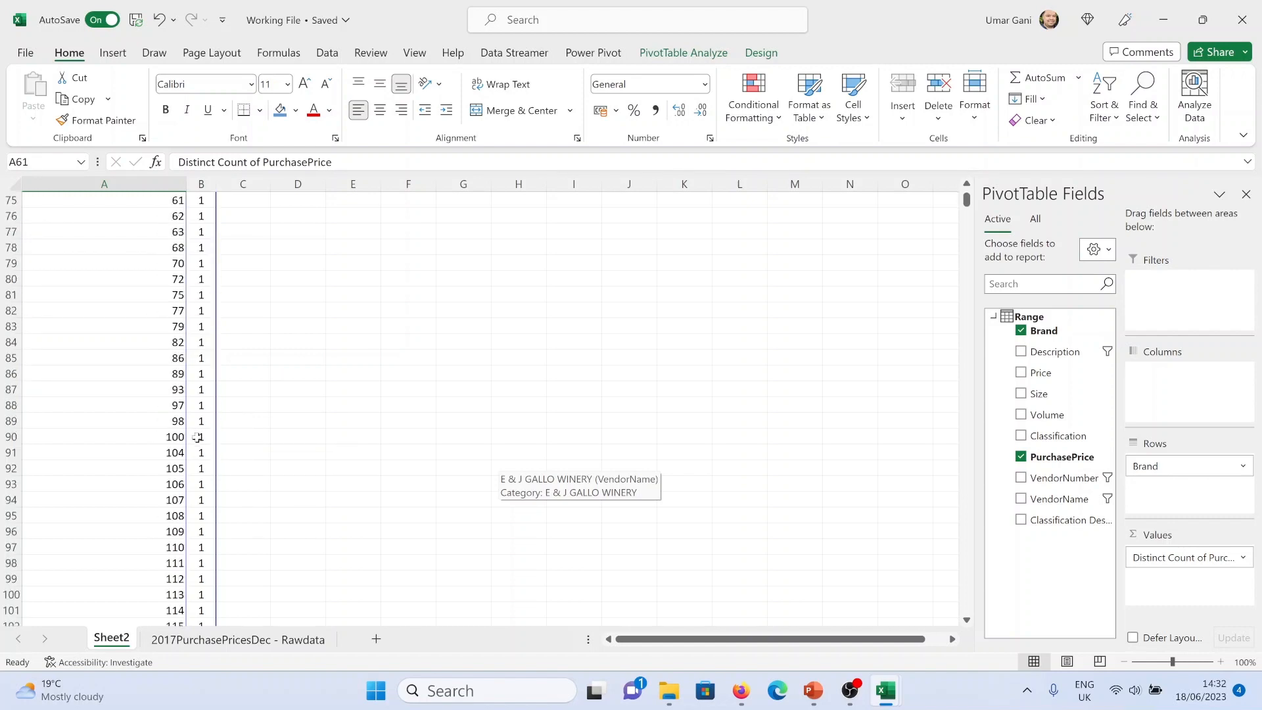
{"action": "left_click_drag", "start_coordinate": [965, 202], "coordinate": [977, 171]}
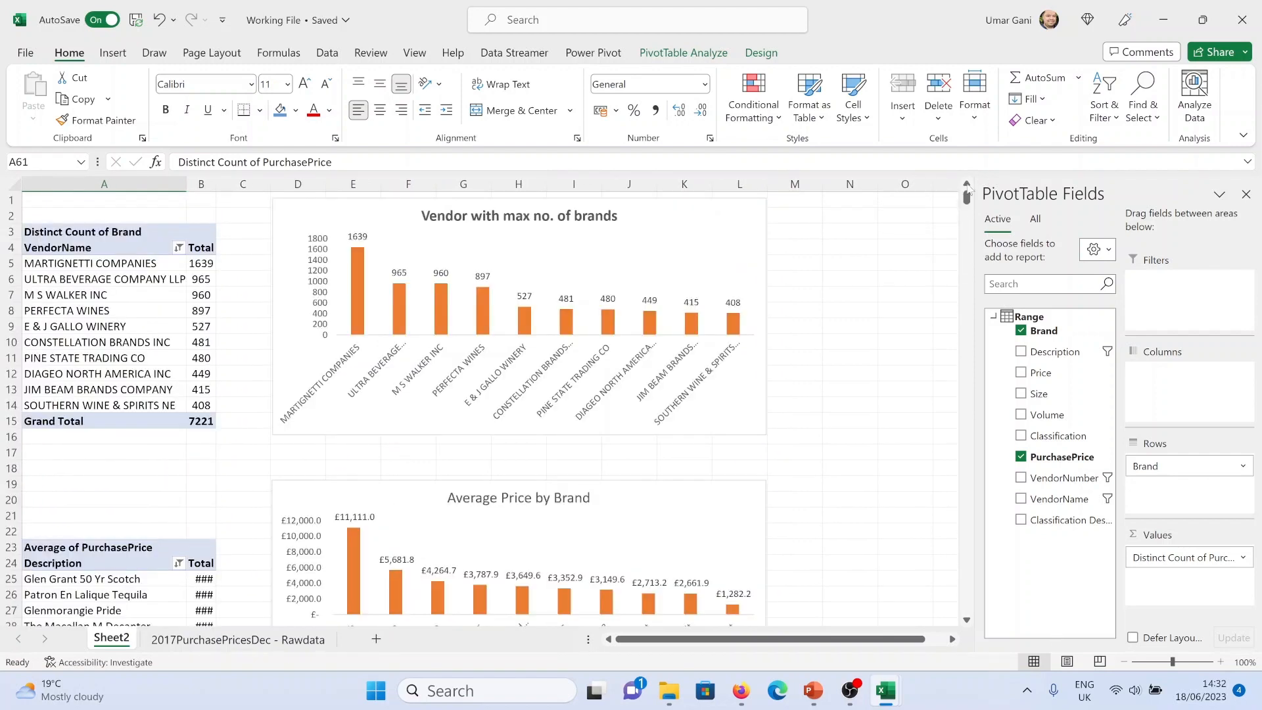
{"action": "scroll", "coordinate": [498, 445], "scroll_direction": "down", "scroll_amount": 16}
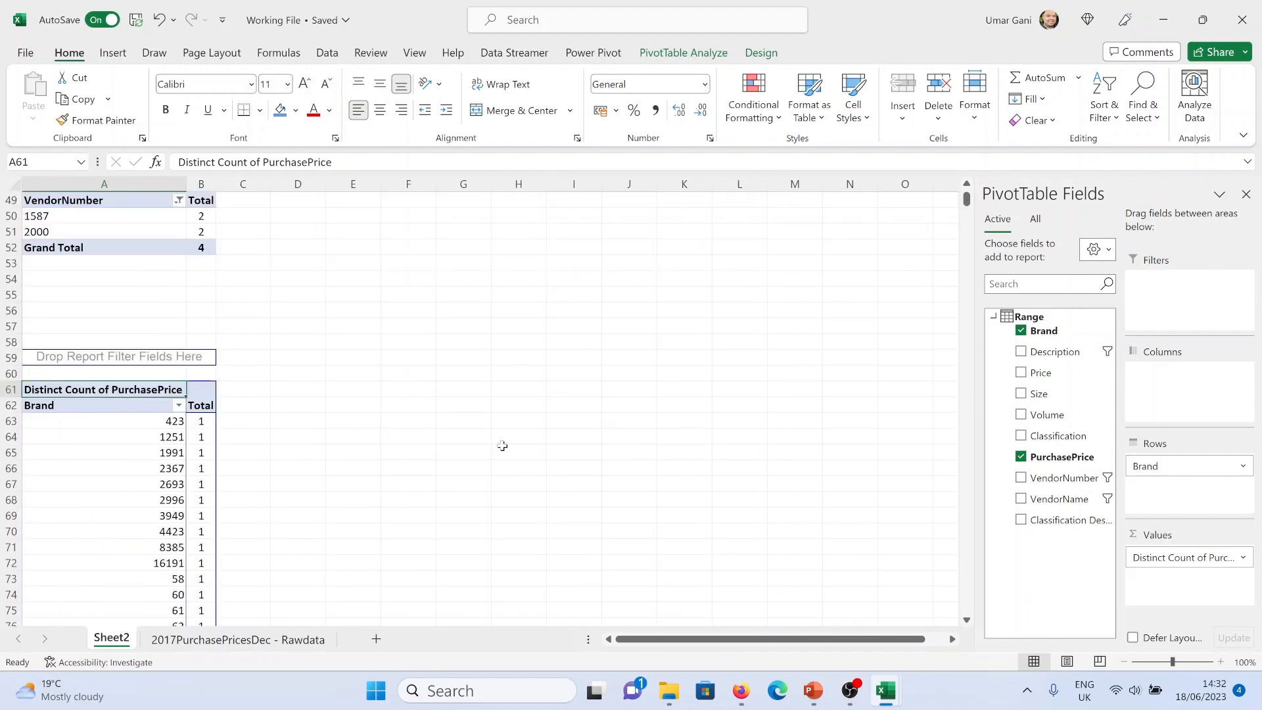
{"action": "scroll", "coordinate": [502, 445], "scroll_direction": "down", "scroll_amount": 2}
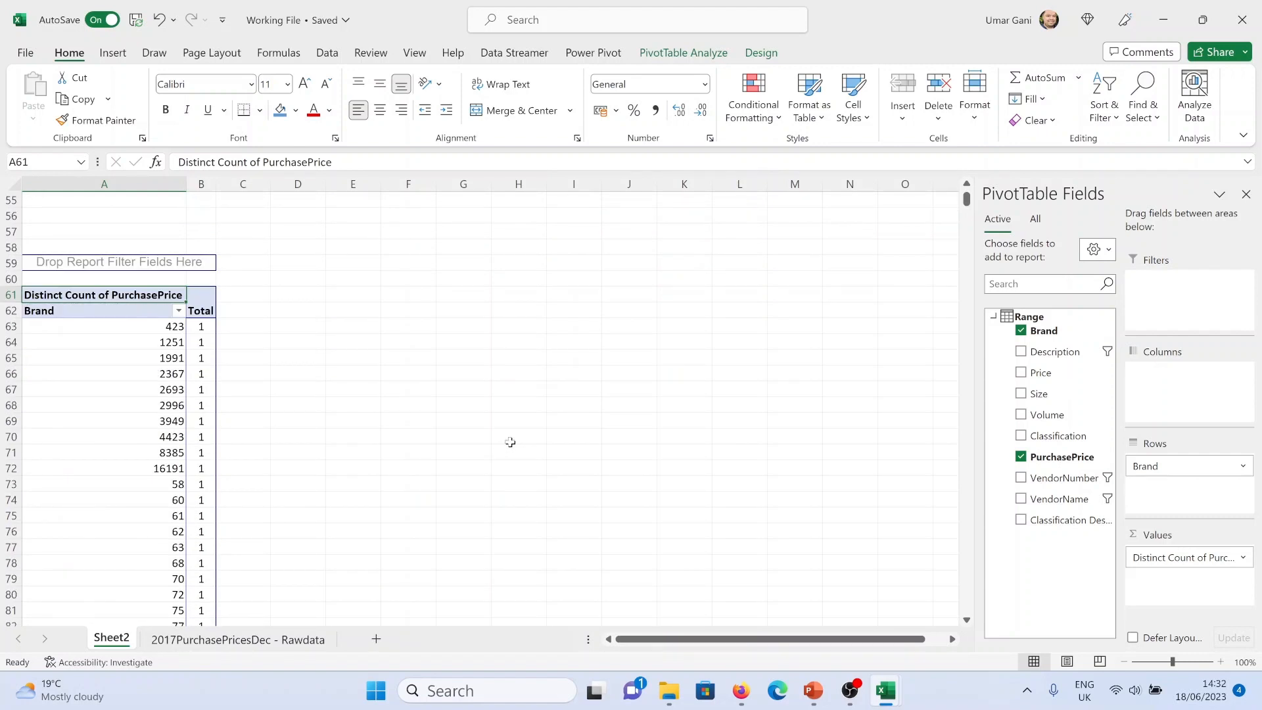
{"action": "key", "text": "alt+Tab"}
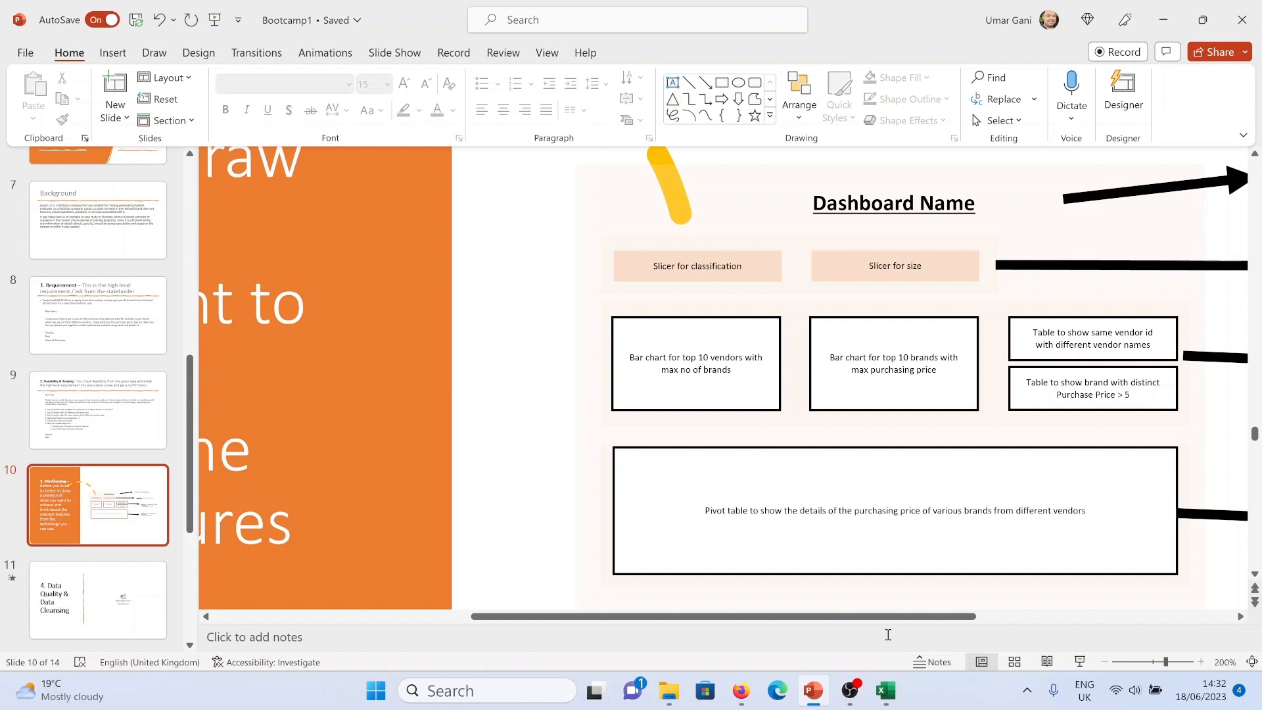
Review the Distinct Count of PurchasePrice pivot table in the worked dashboard file against the dashboard plan slide
{"action": "left_click", "coordinate": [885, 690]}
{"action": "left_click", "coordinate": [848, 627]}
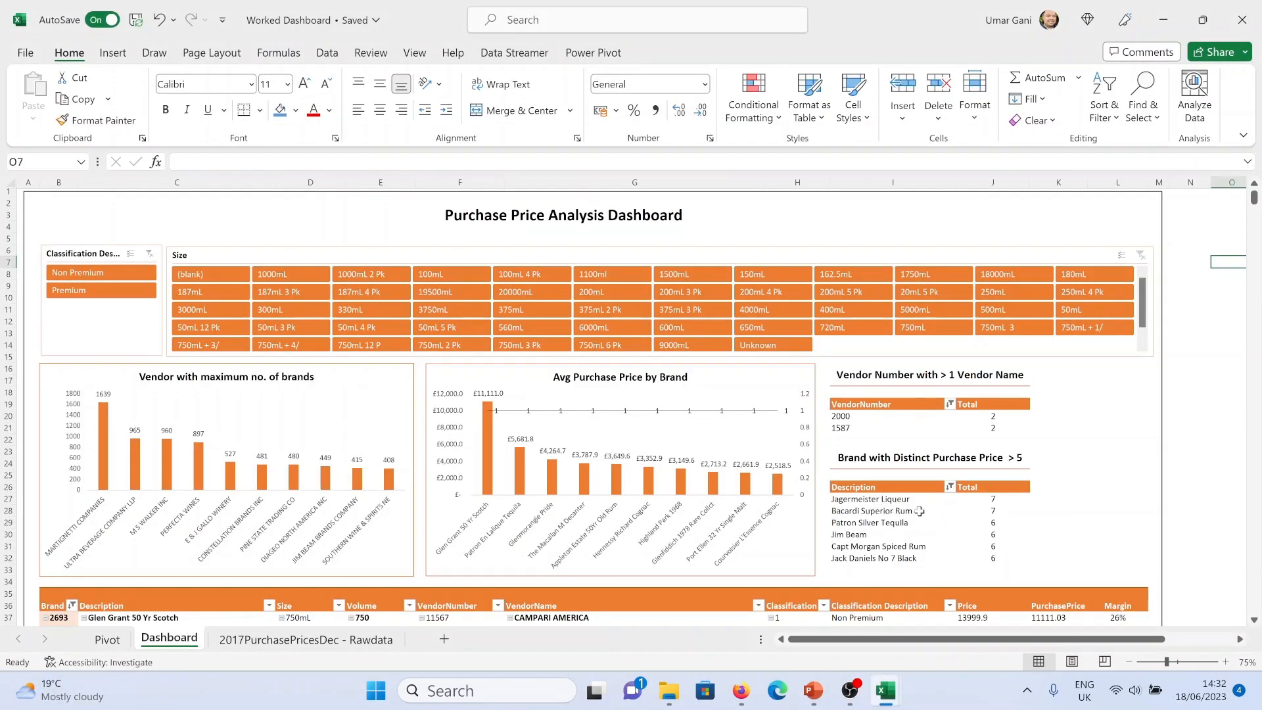
{"action": "left_click", "coordinate": [105, 639]}
{"action": "scroll", "coordinate": [128, 519], "scroll_direction": "down", "scroll_amount": 6}
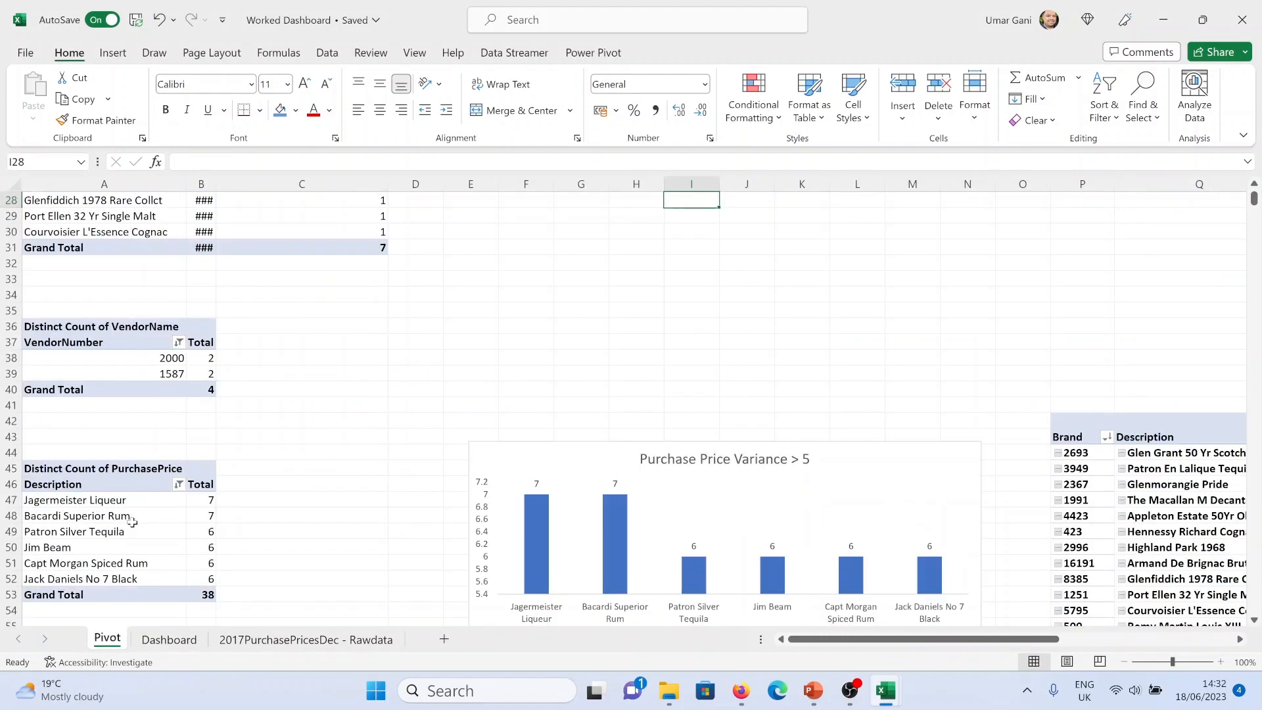
{"action": "left_click", "coordinate": [103, 522]}
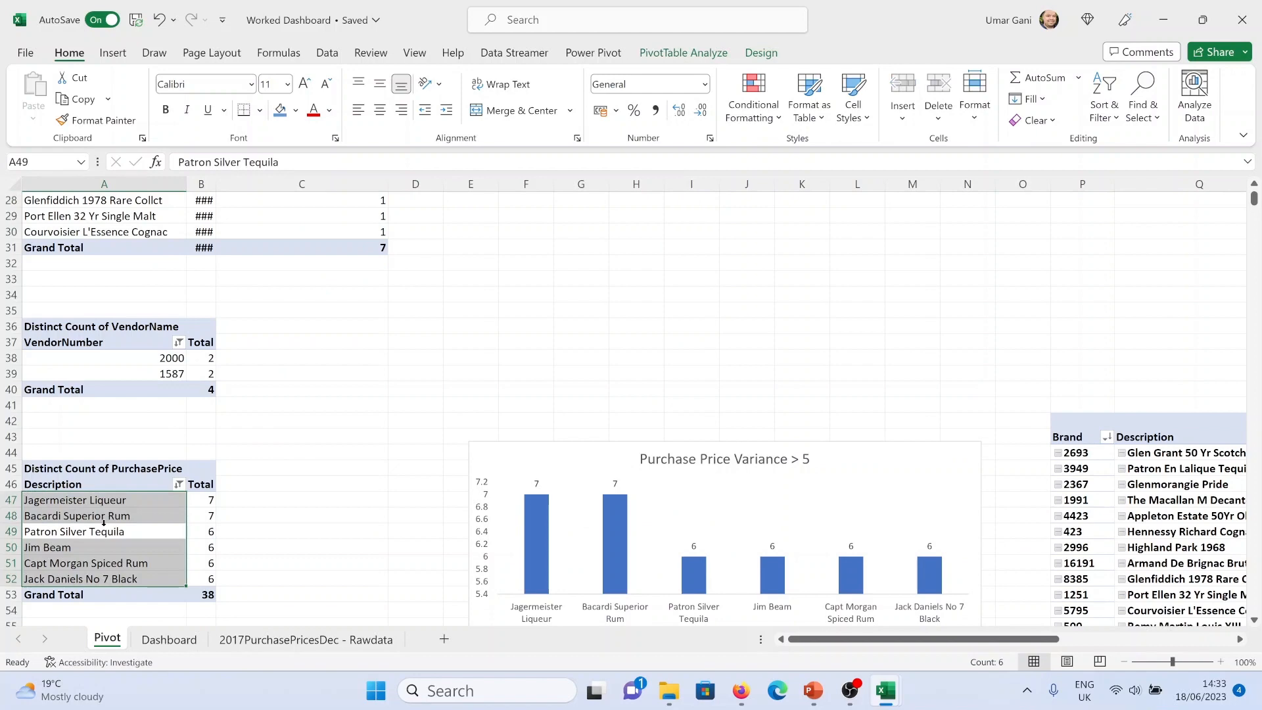
{"action": "left_click", "coordinate": [135, 536]}
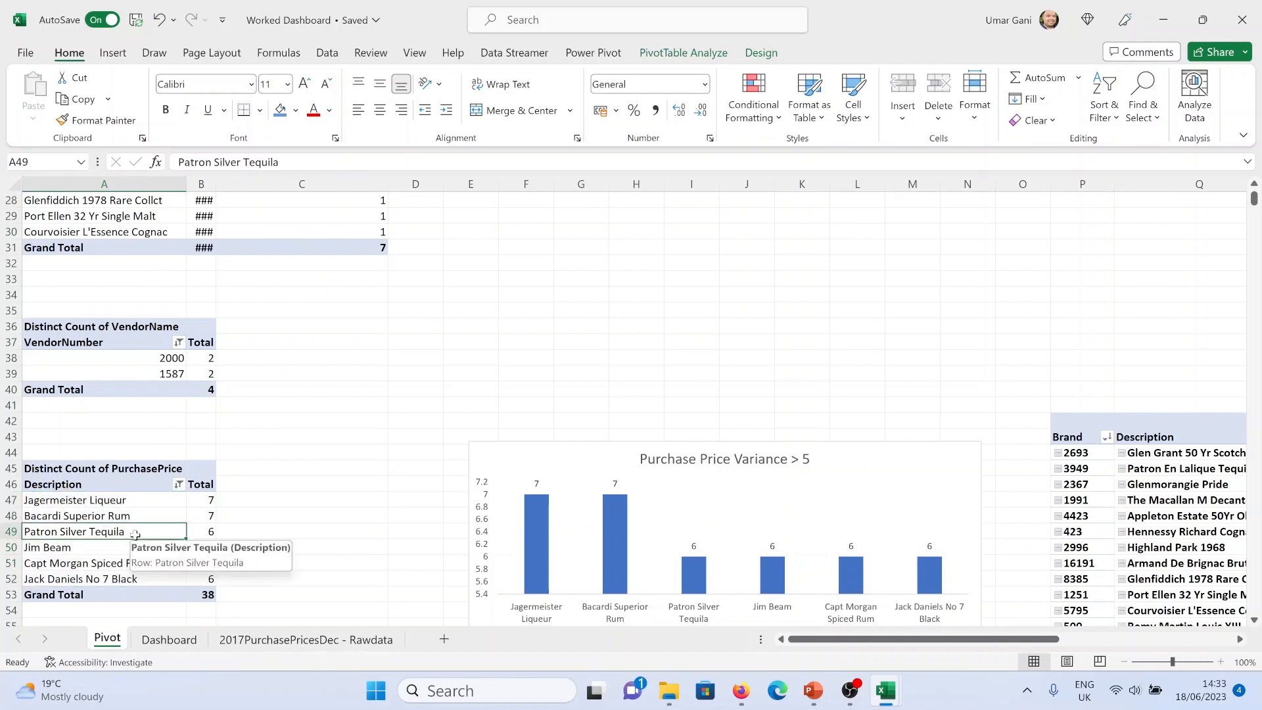
{"action": "key", "text": "alt+Tab"}
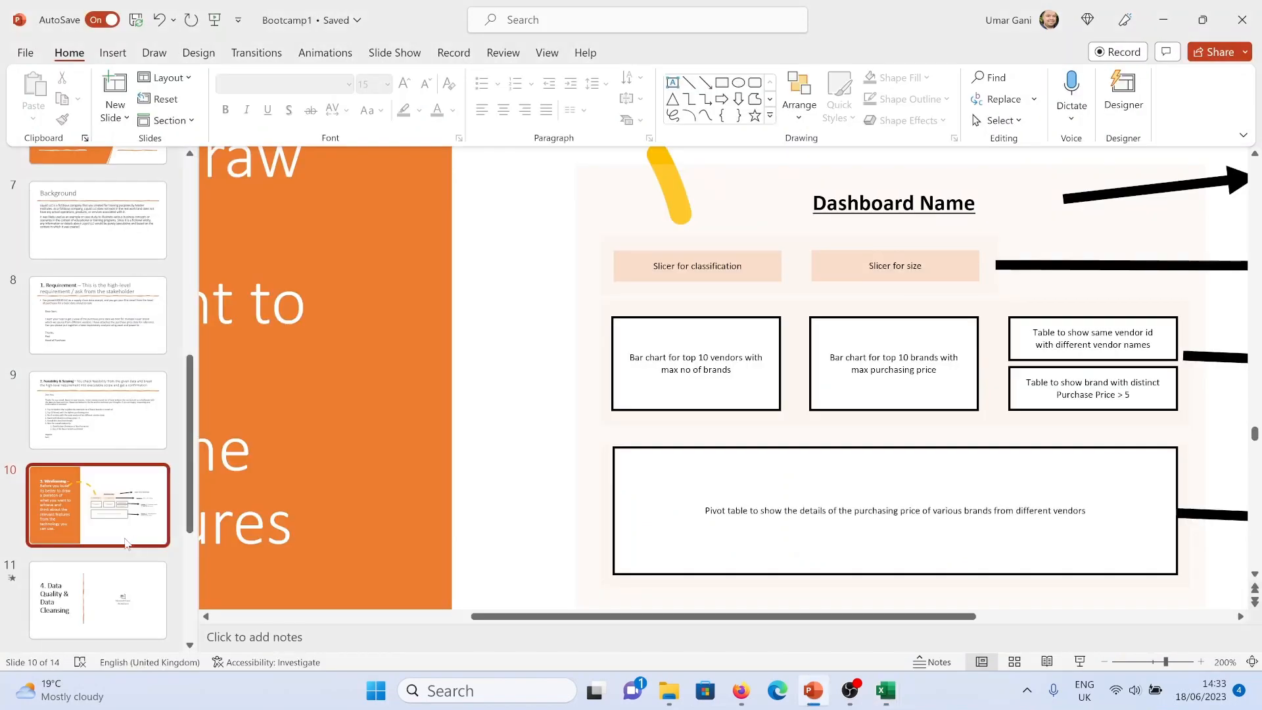
{"action": "key", "text": "alt+Tab"}
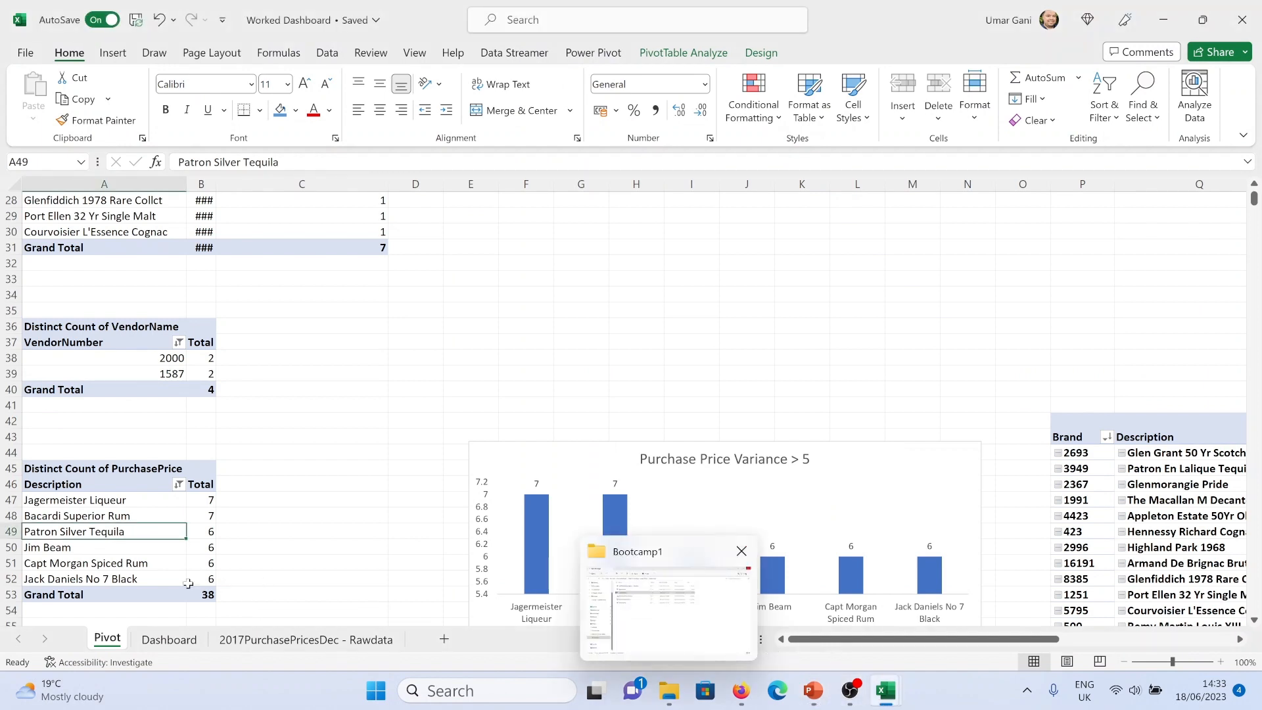
{"action": "left_click", "coordinate": [123, 548]}
{"action": "scroll", "coordinate": [139, 553], "scroll_direction": "down", "scroll_amount": 2}
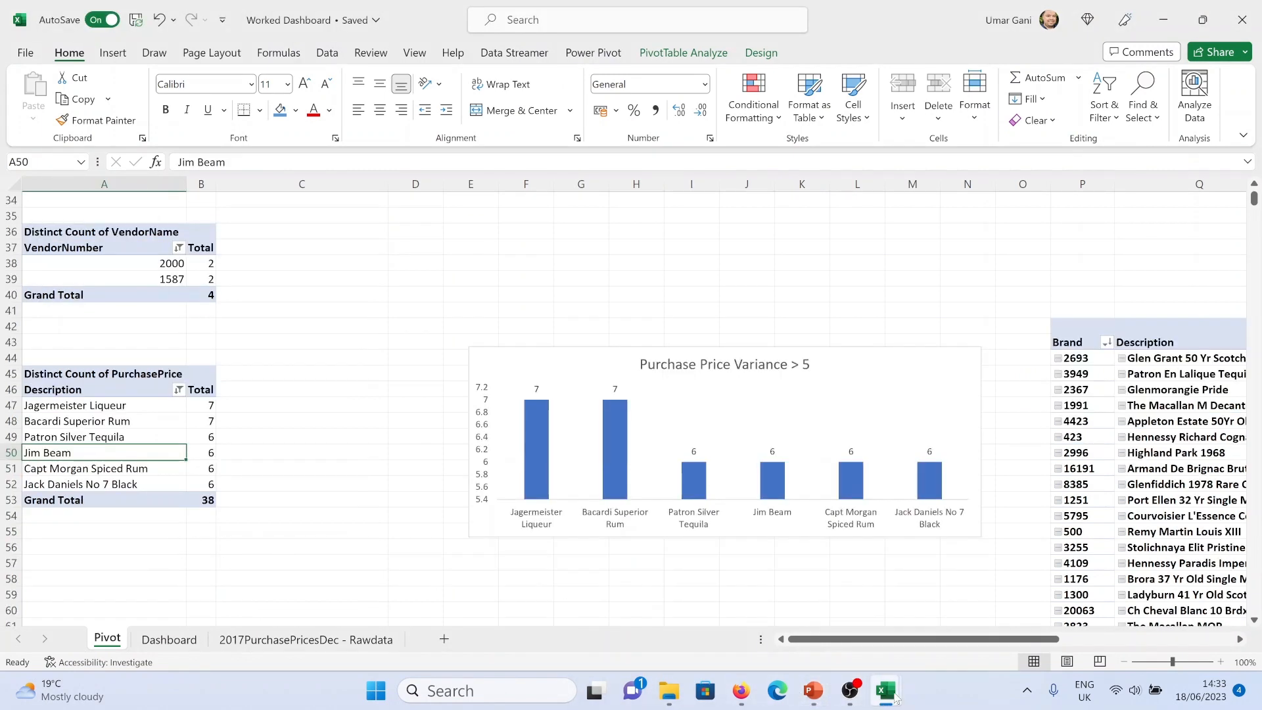
Switch to the working file and replace Brand with Description in the pivot table's rows
{"action": "mouse_move", "coordinate": [894, 699]}
{"action": "left_click", "coordinate": [922, 622]}
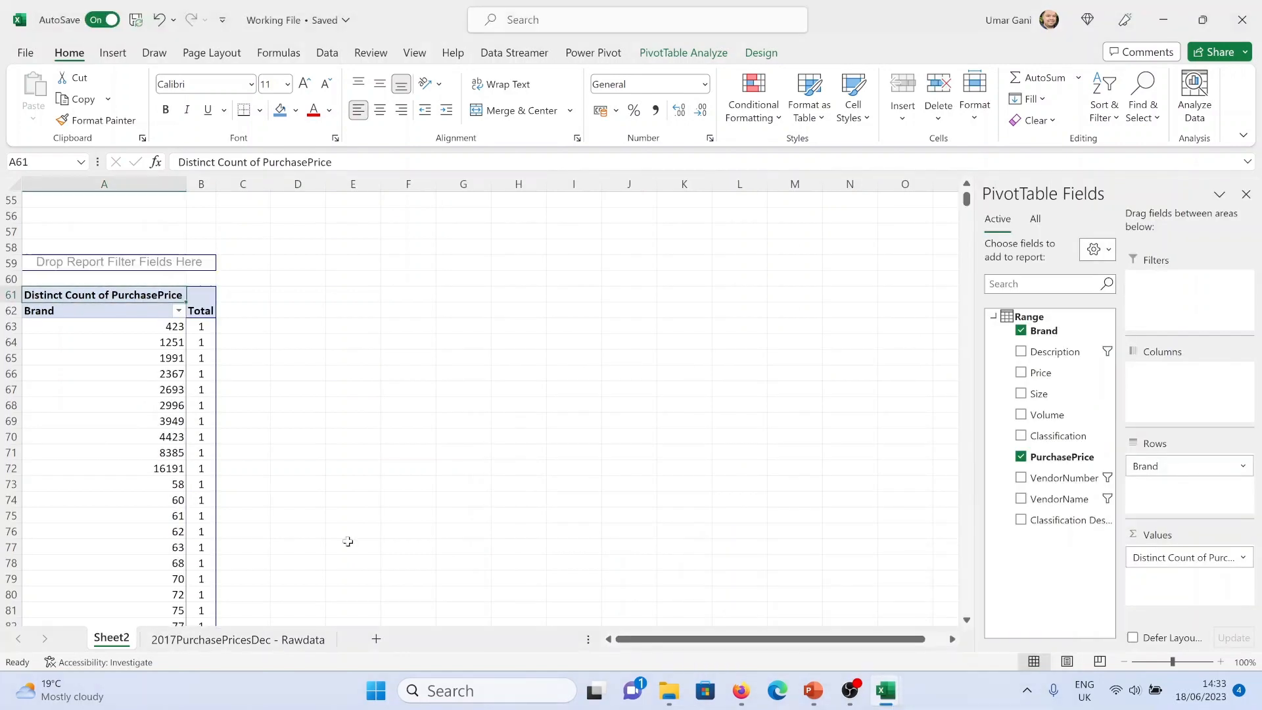
{"action": "left_click", "coordinate": [140, 402]}
{"action": "key", "text": "ctrl+a"}
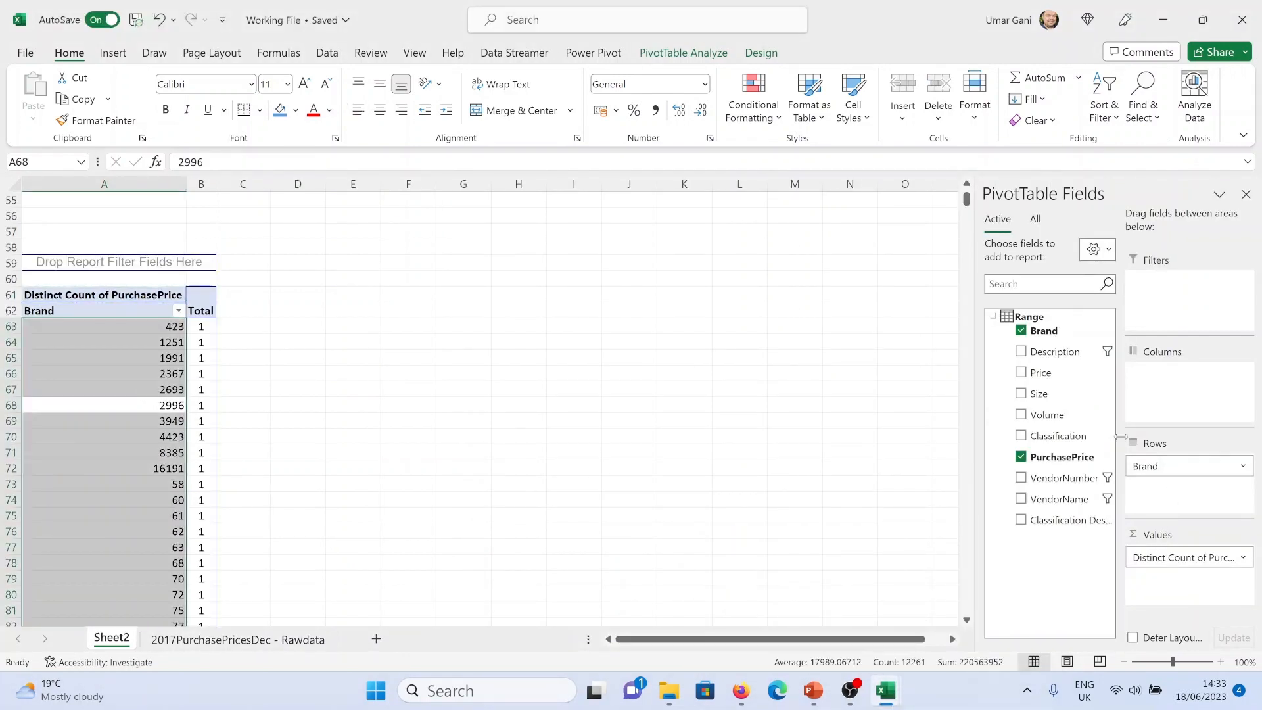
{"action": "mouse_move", "coordinate": [1065, 351]}
{"action": "left_mouse_down"}
{"action": "mouse_move", "coordinate": [1170, 500]}
{"action": "mouse_move", "coordinate": [1164, 464]}
{"action": "left_mouse_up"}
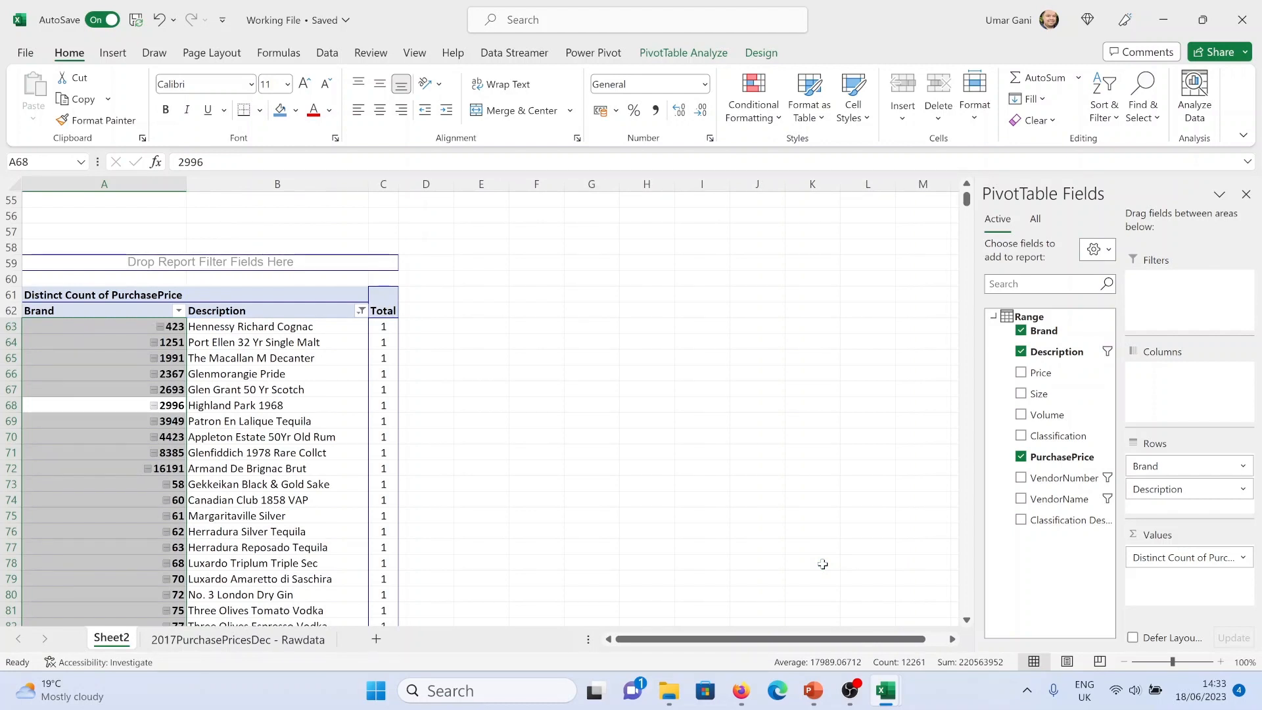
{"action": "left_click", "coordinate": [1021, 331]}
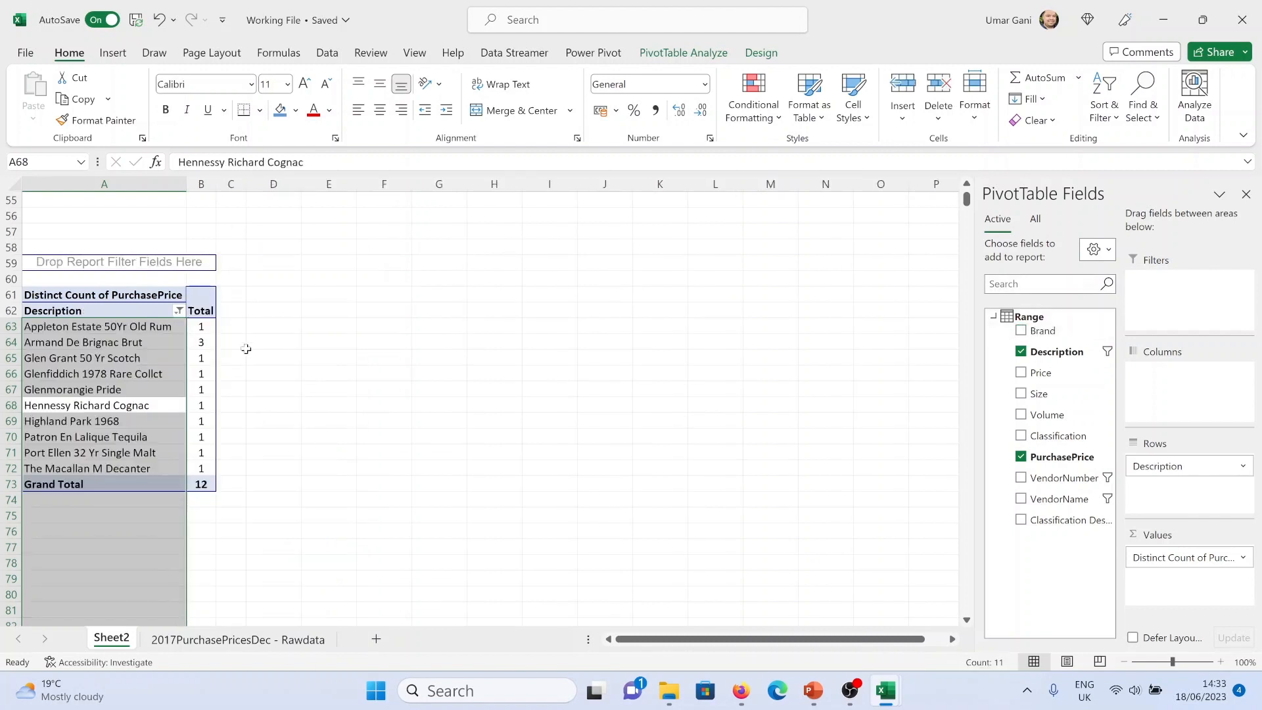
Clear the existing value filter from the Description field
{"action": "left_click", "coordinate": [199, 358]}
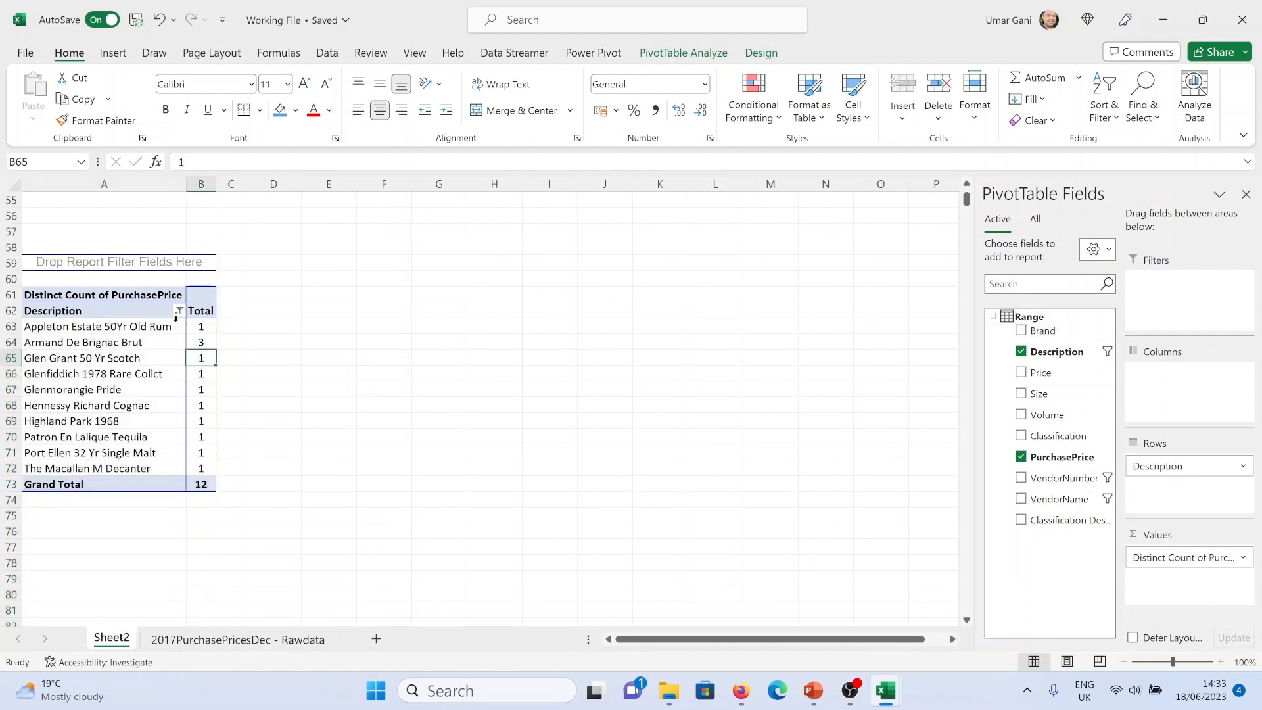
{"action": "left_click", "coordinate": [175, 310]}
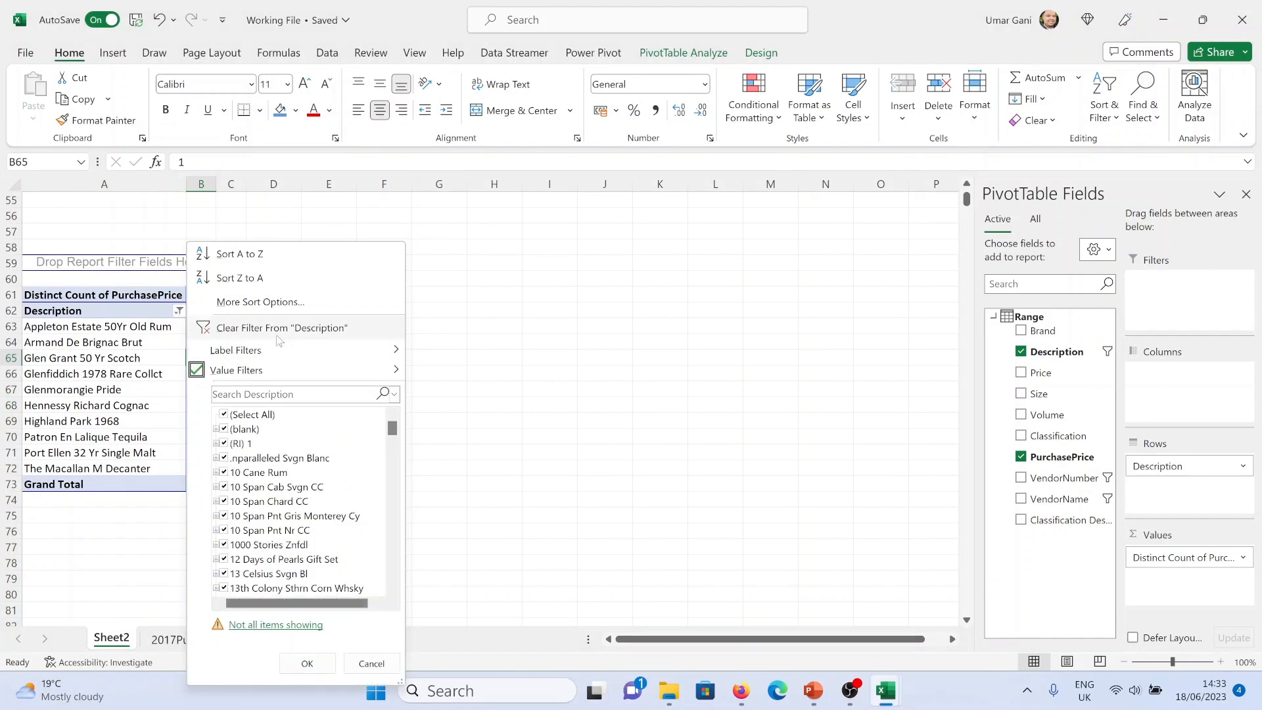
{"action": "mouse_move", "coordinate": [316, 374]}
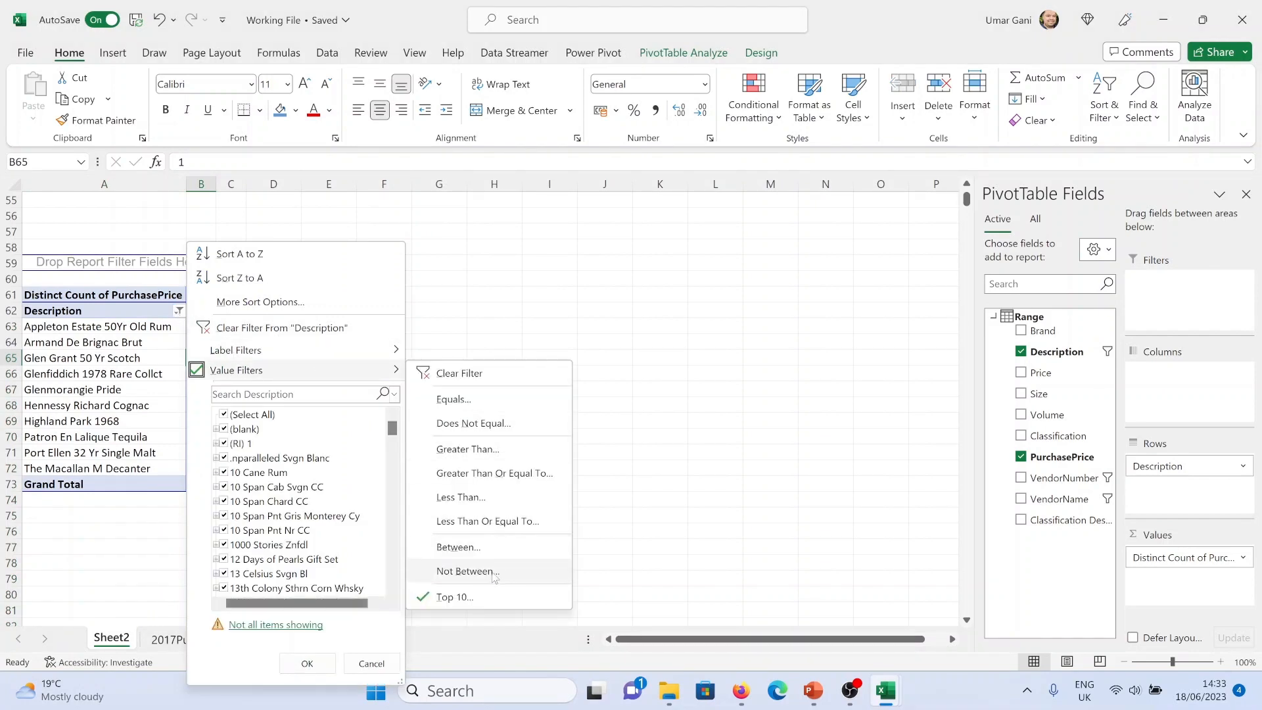
{"action": "left_click", "coordinate": [481, 373]}
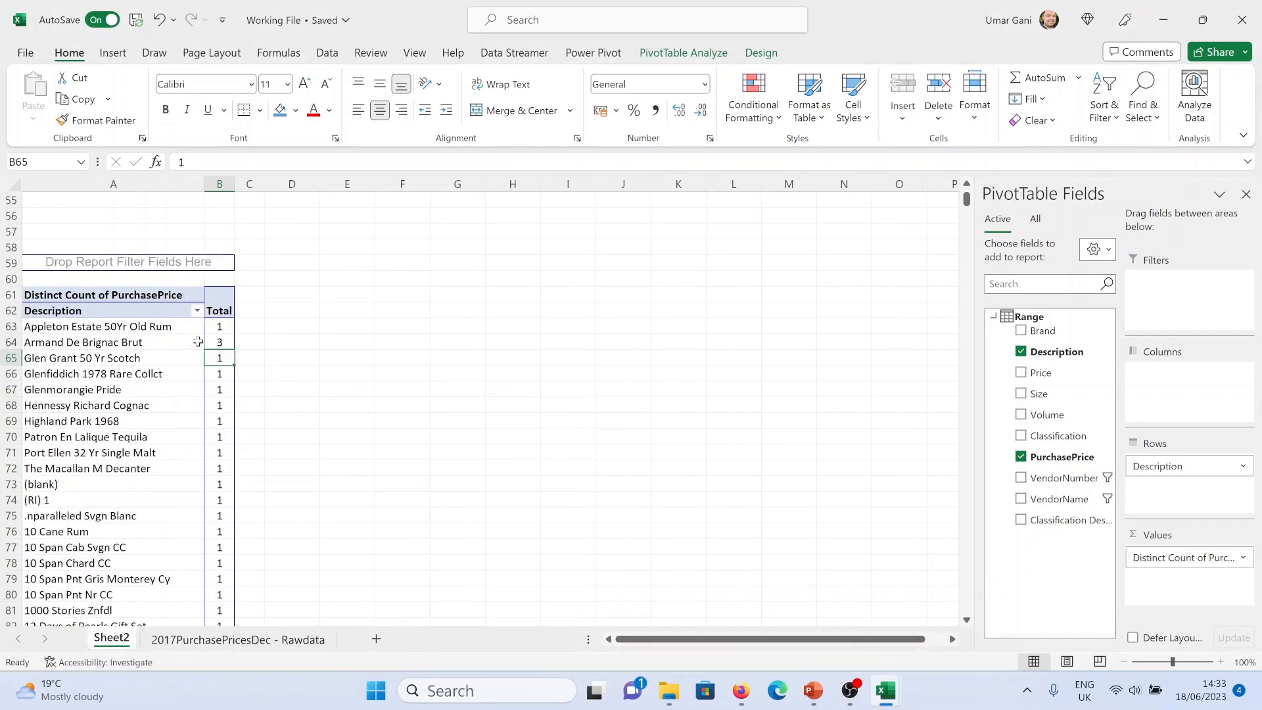
Apply a value filter on Description showing items whose Distinct Count of PurchasePrice is greater than 5
{"action": "left_click", "coordinate": [197, 310]}
{"action": "mouse_move", "coordinate": [311, 373]}
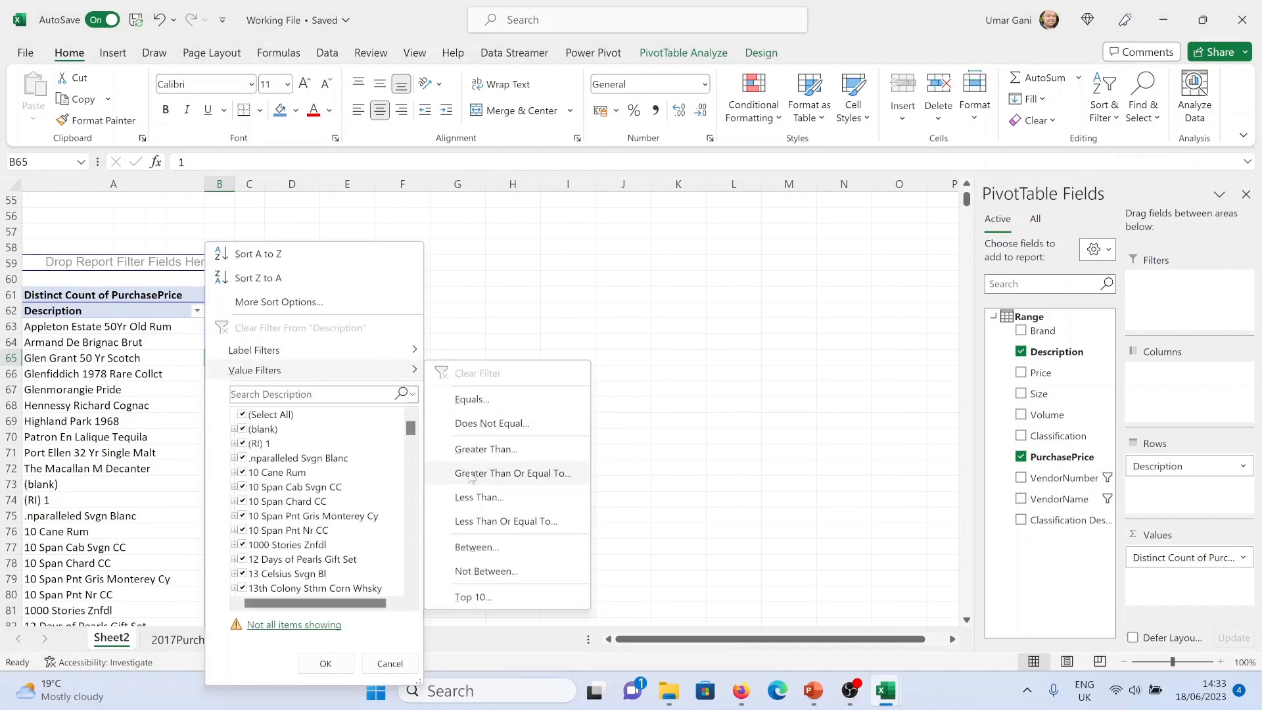
{"action": "left_click", "coordinate": [473, 451]}
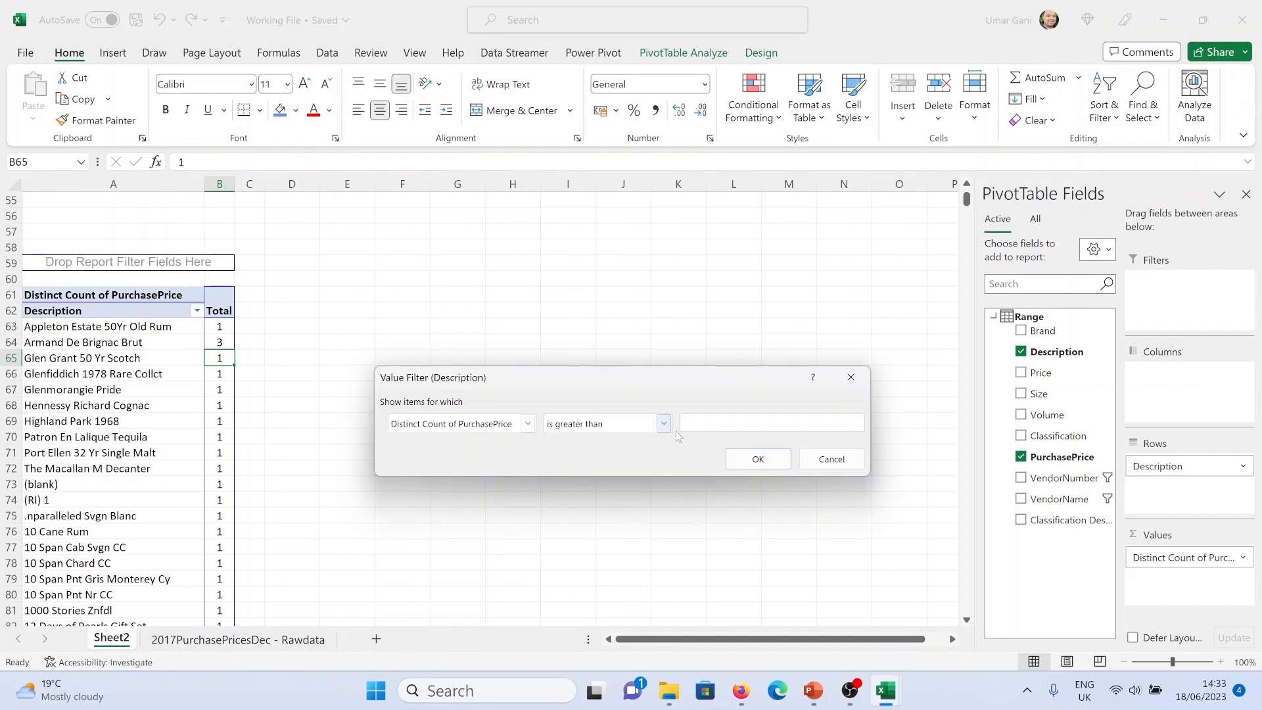
{"action": "type", "text": "5"}
{"action": "left_click", "coordinate": [746, 460]}
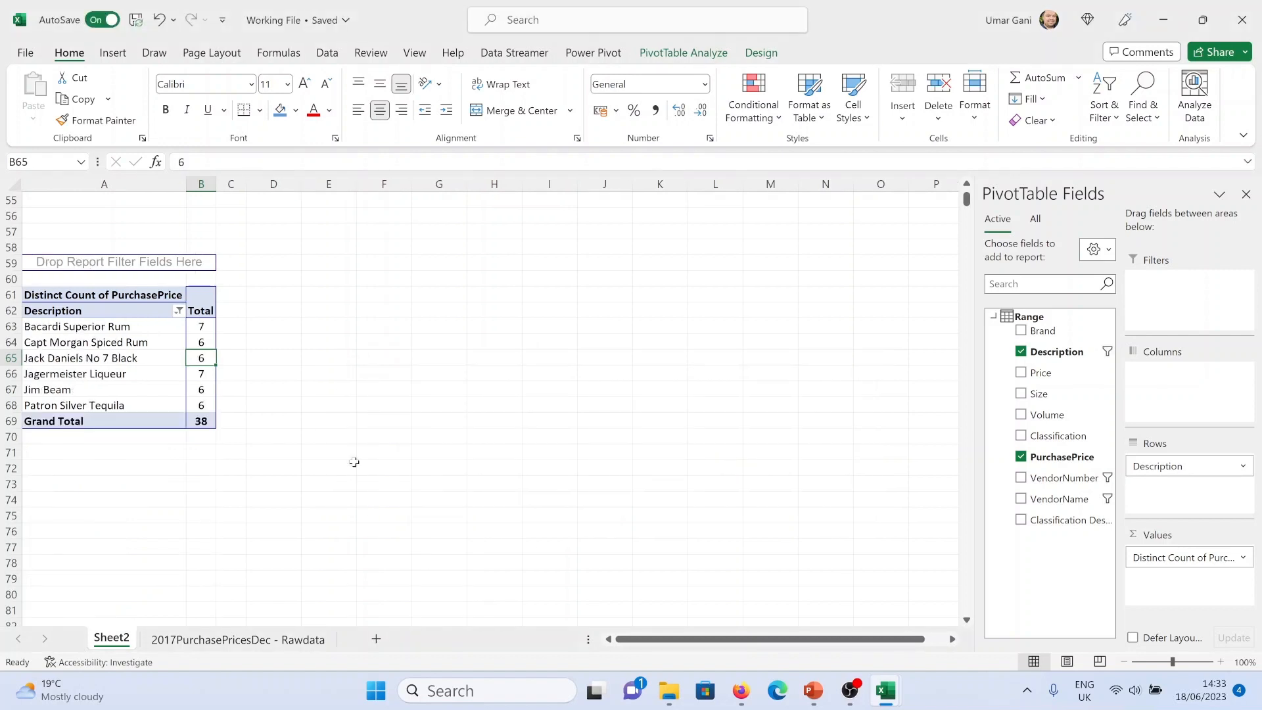
Sort the descriptions in descending order by Distinct Count of PurchasePrice
{"action": "left_click", "coordinate": [212, 453]}
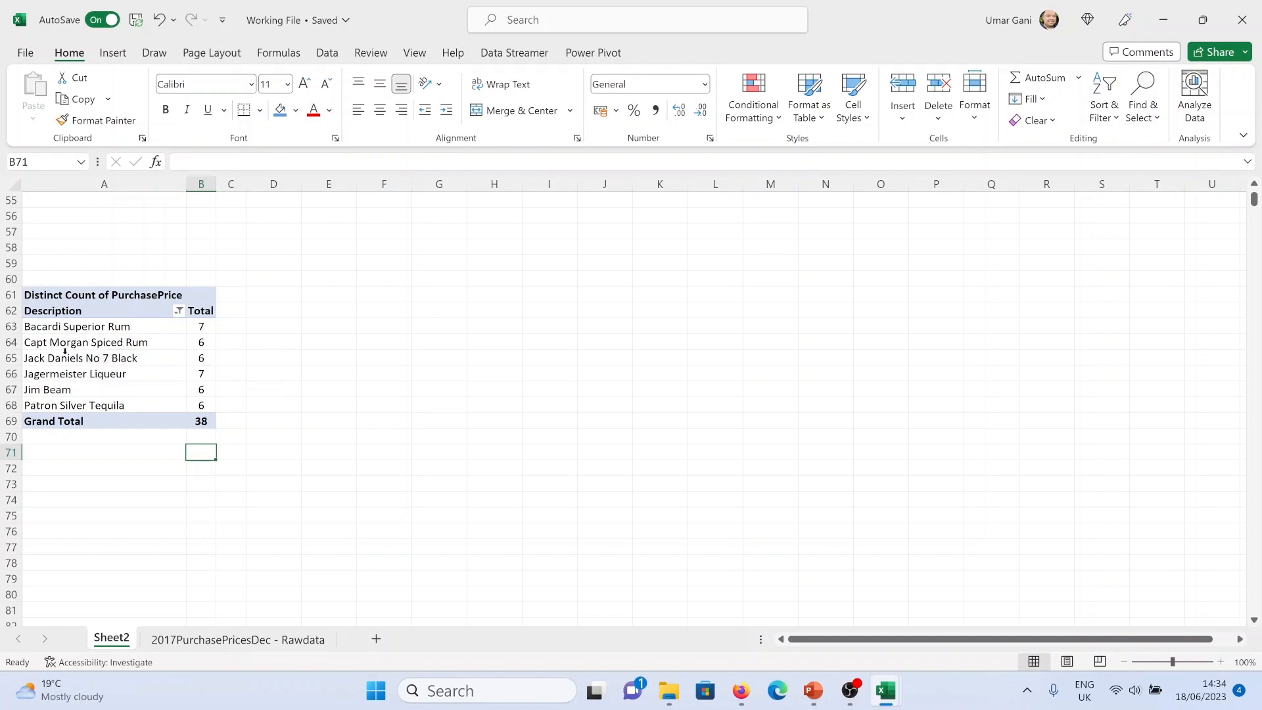
{"action": "left_click", "coordinate": [132, 326]}
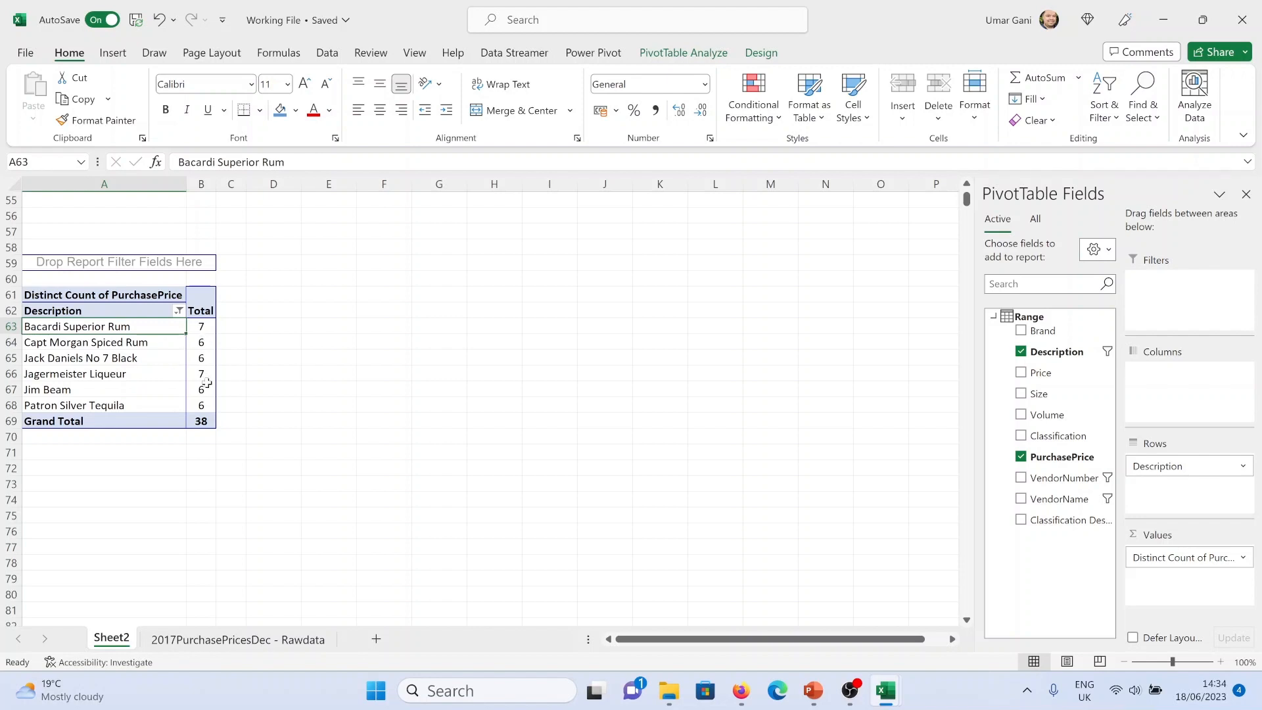
{"action": "left_click", "coordinate": [179, 310]}
{"action": "left_click", "coordinate": [265, 308]}
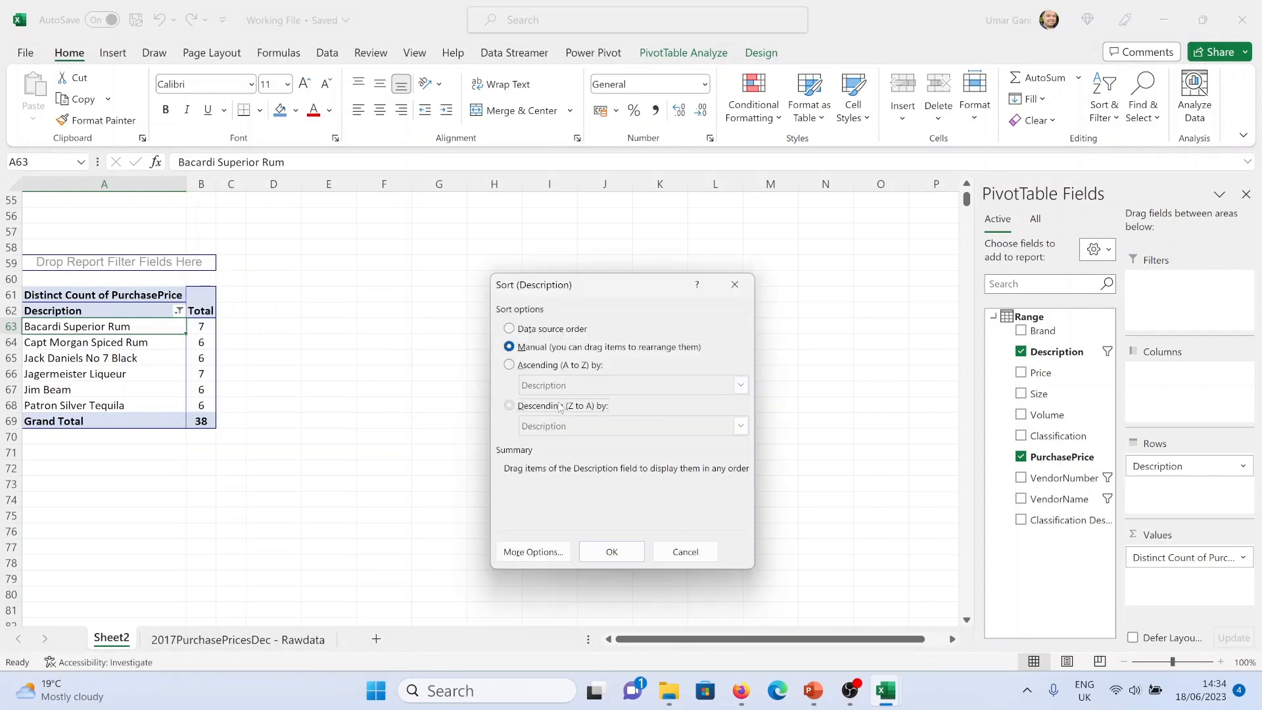
{"action": "left_click", "coordinate": [560, 406]}
{"action": "left_click", "coordinate": [573, 426]}
{"action": "left_click", "coordinate": [585, 452]}
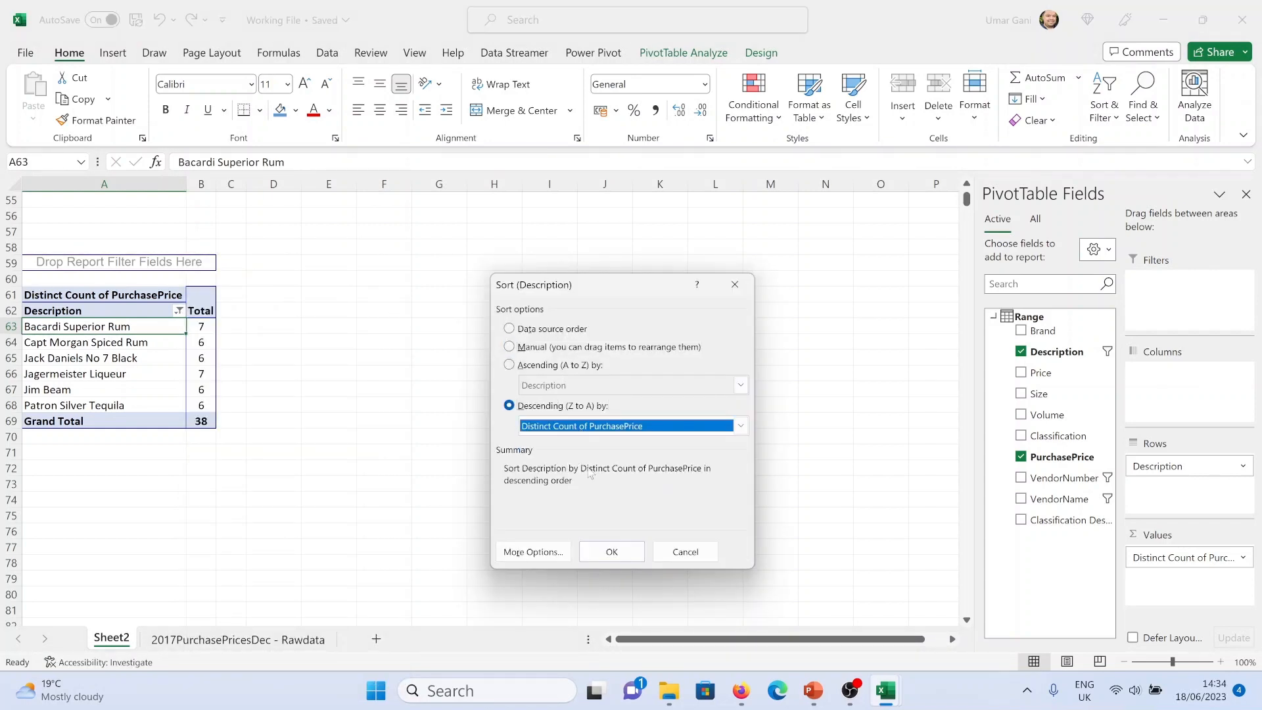
{"action": "left_click", "coordinate": [641, 552]}
Copy the description pivot table and paste a duplicate at cell A84
{"action": "left_click", "coordinate": [216, 388]}
{"action": "left_click", "coordinate": [209, 359]}
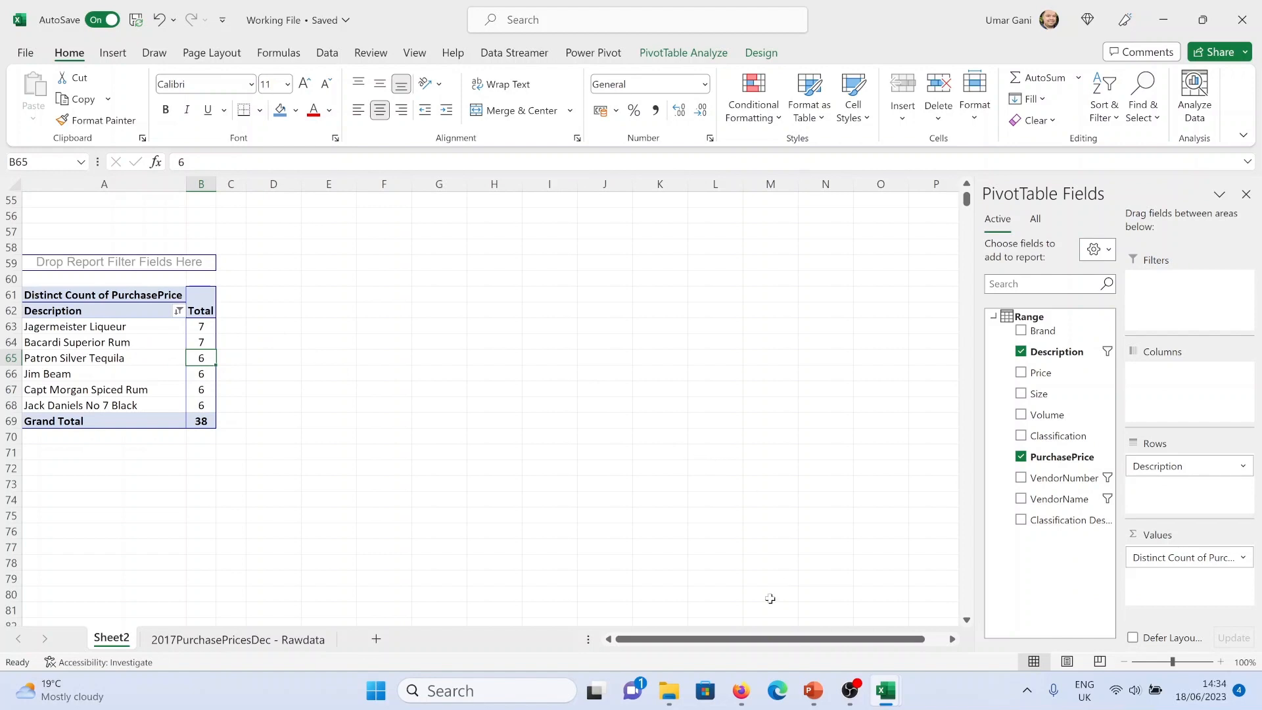
{"action": "left_click_drag", "start_coordinate": [209, 444], "coordinate": [57, 237]}
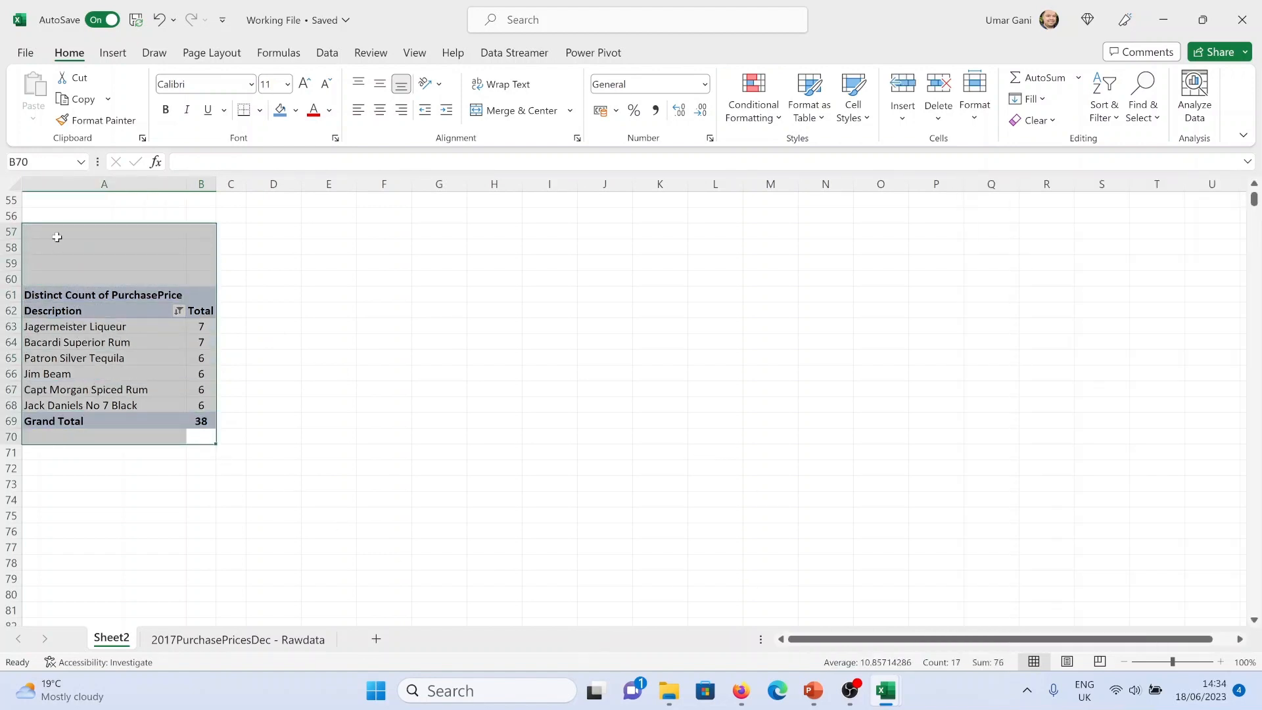
{"action": "key", "text": "ctrl+c"}
{"action": "scroll", "coordinate": [204, 466], "scroll_direction": "down", "scroll_amount": 6}
{"action": "left_click", "coordinate": [68, 370]}
{"action": "key", "text": "ctrl+v"}
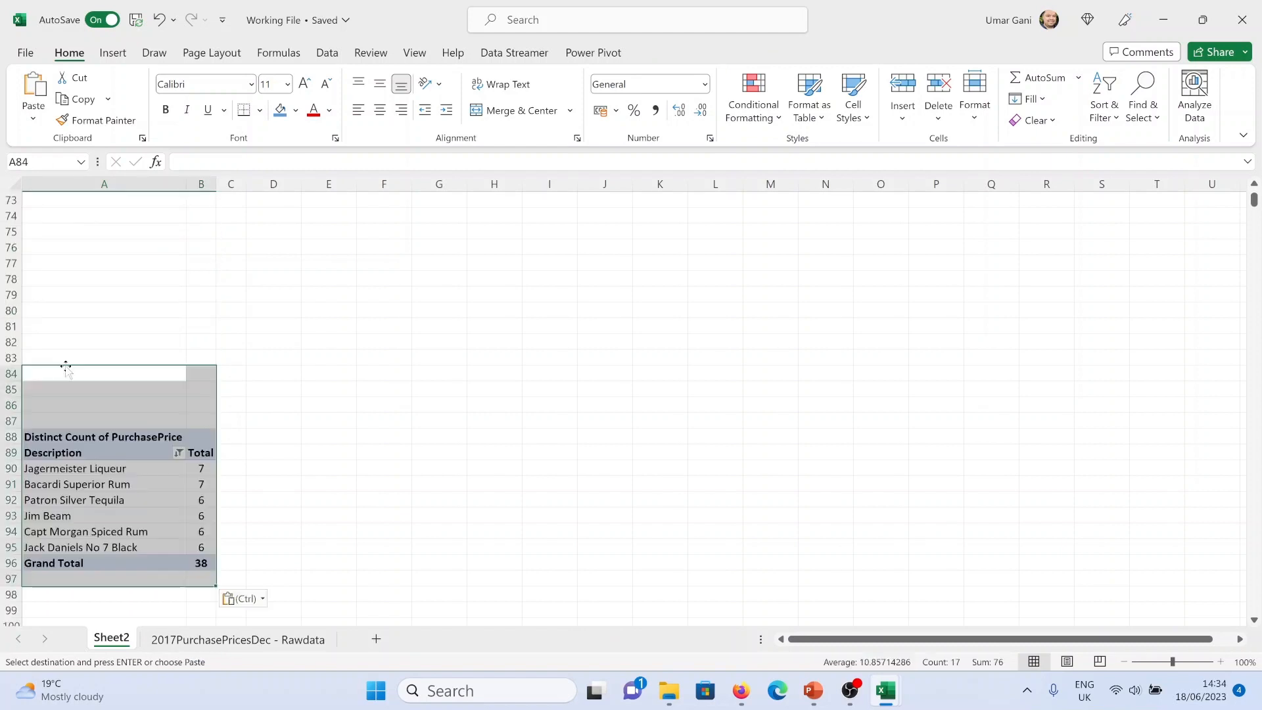
Remove the copied pivot's fields and add Price and PurchasePrice as summed values
{"action": "left_click", "coordinate": [129, 480]}
{"action": "left_click", "coordinate": [1021, 352]}
{"action": "left_click", "coordinate": [1022, 457]}
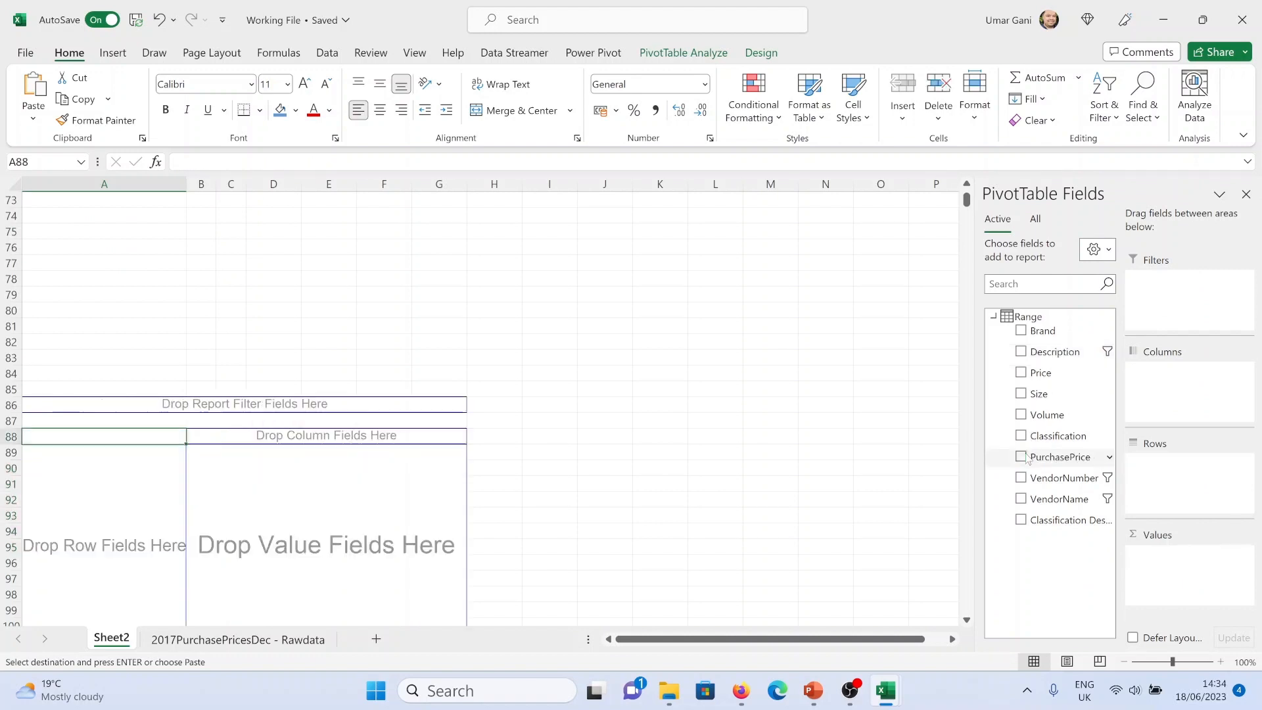
{"action": "left_click", "coordinate": [1041, 372]}
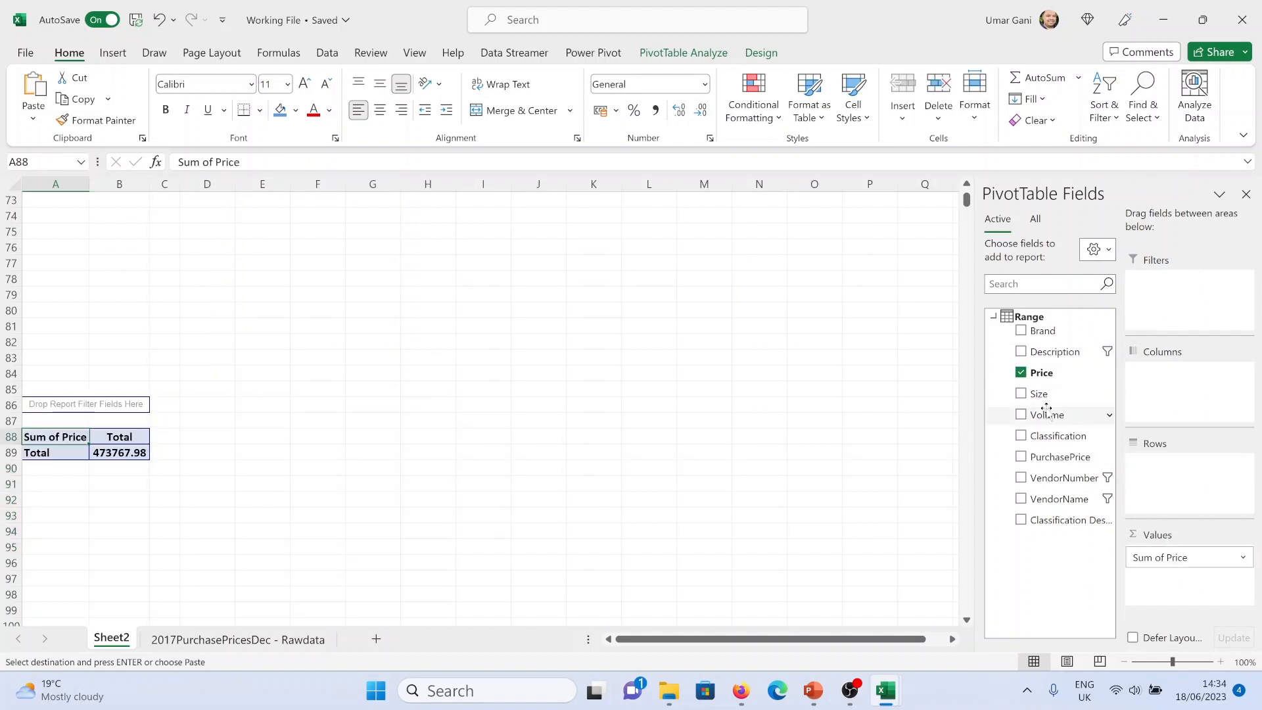
{"action": "left_click", "coordinate": [1073, 456]}
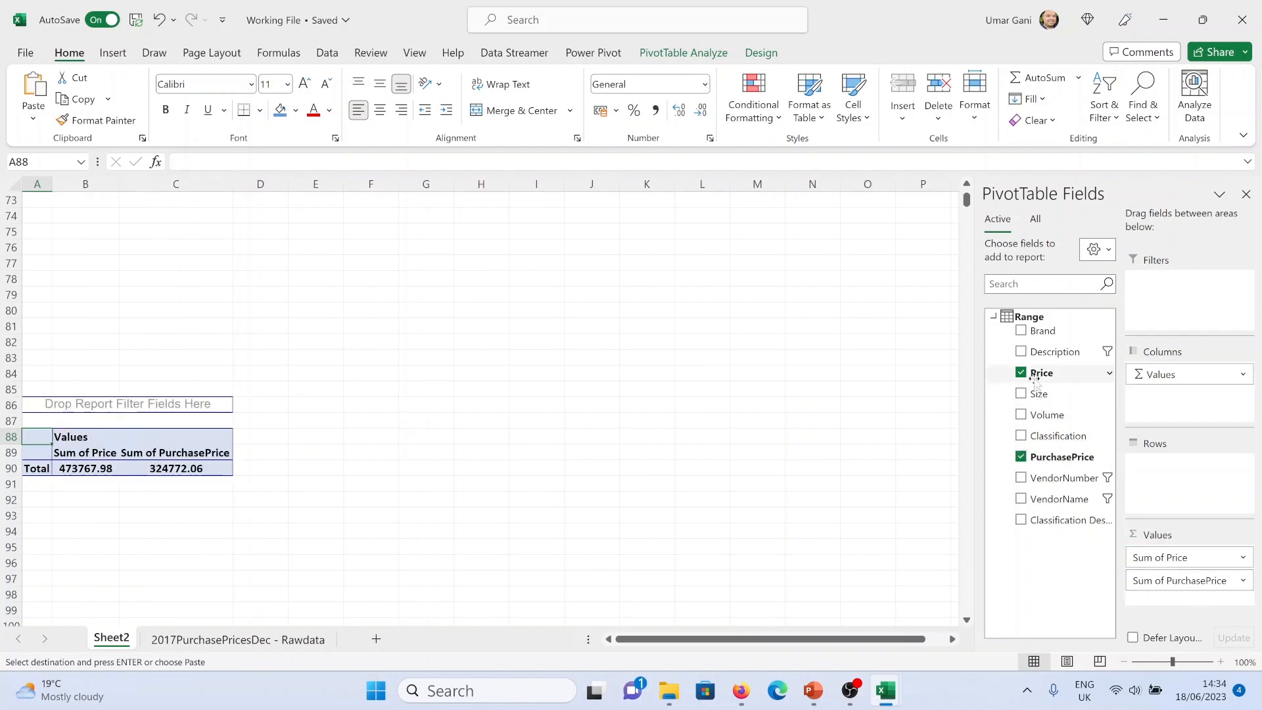
Add Brand, Description, Size, Volume, Classification, VendorNumber, VendorName and Classification Desription to the new pivot's rows
{"action": "left_click_drag", "start_coordinate": [1050, 333], "coordinate": [1169, 464]}
{"action": "left_click_drag", "start_coordinate": [1058, 353], "coordinate": [1177, 490]}
{"action": "left_click_drag", "start_coordinate": [1051, 394], "coordinate": [1162, 509]}
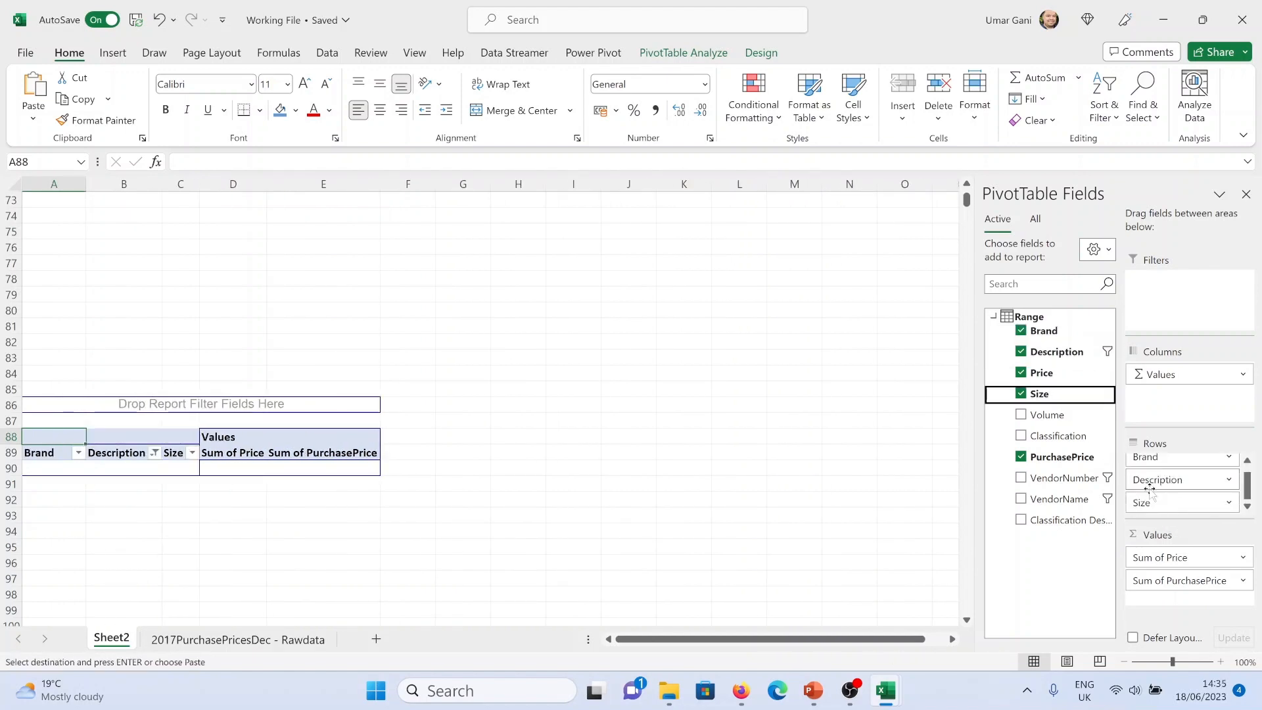
{"action": "left_click_drag", "start_coordinate": [1048, 414], "coordinate": [1164, 519]}
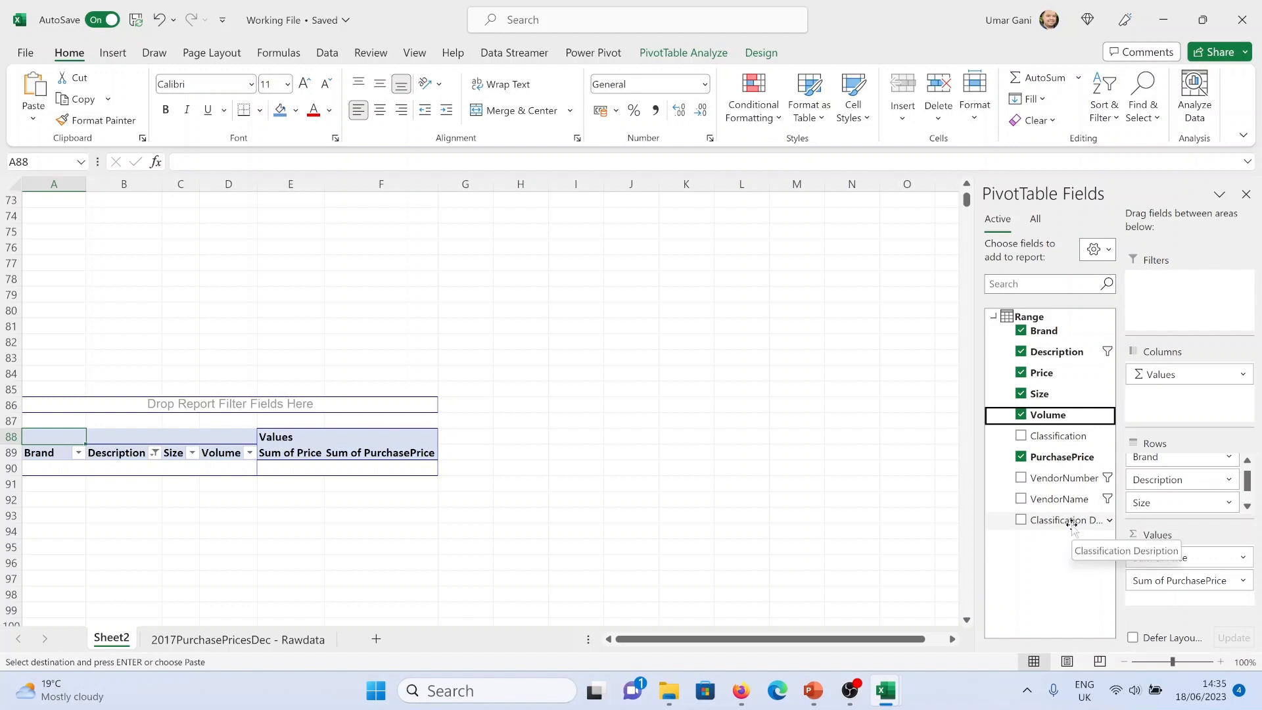
{"action": "left_click_drag", "start_coordinate": [1068, 526], "coordinate": [1157, 513]}
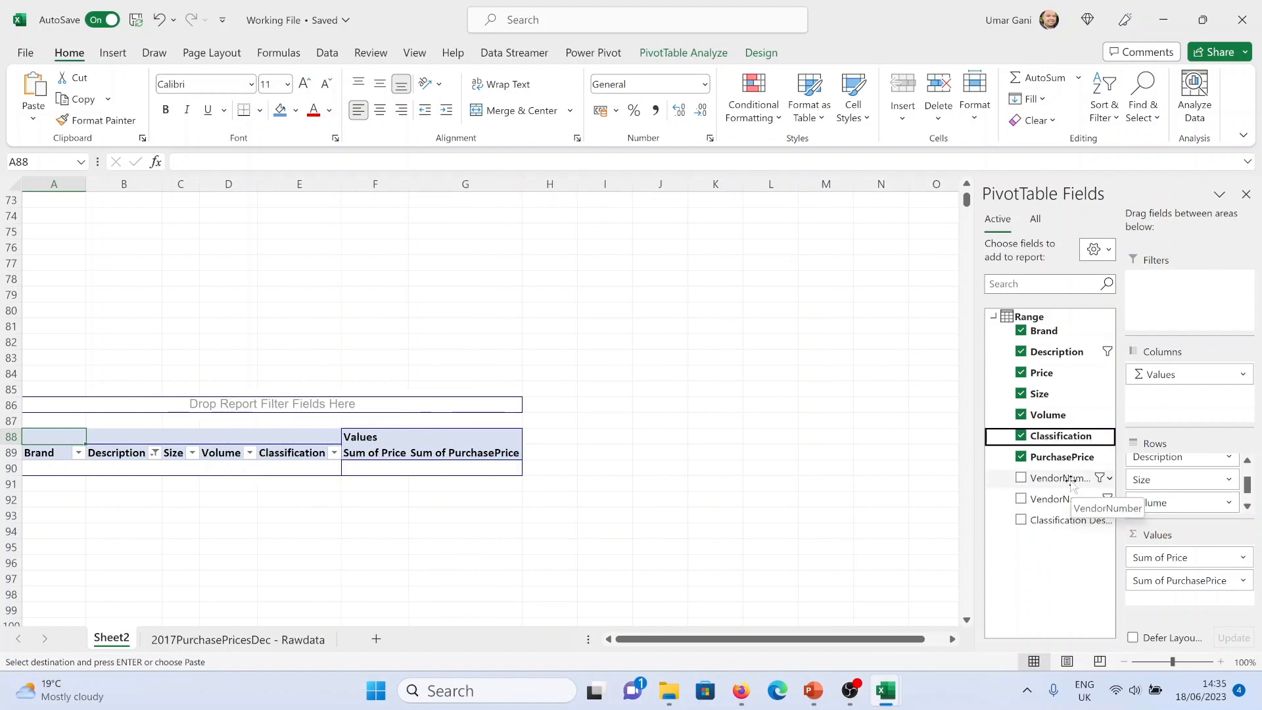
{"action": "left_click_drag", "start_coordinate": [1072, 483], "coordinate": [1166, 511]}
{"action": "left_click_drag", "start_coordinate": [1071, 500], "coordinate": [1188, 507]}
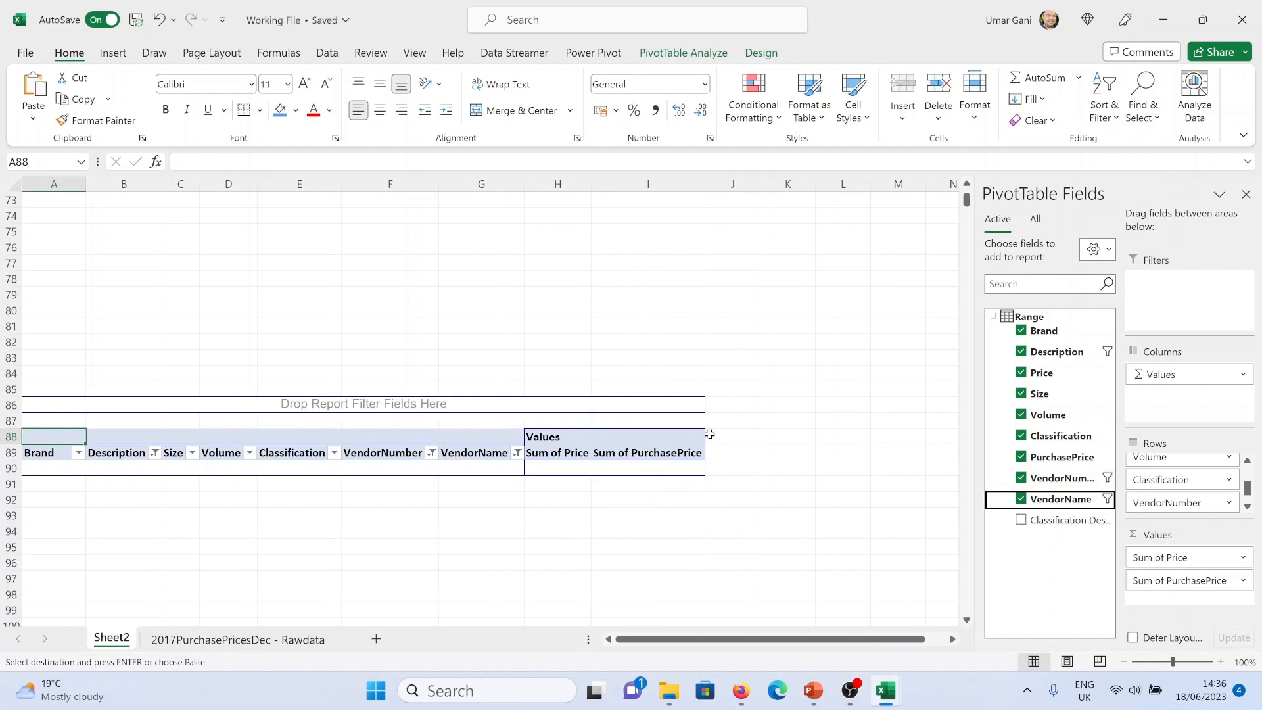
{"action": "scroll", "coordinate": [1196, 496], "scroll_direction": "down", "scroll_amount": 1}
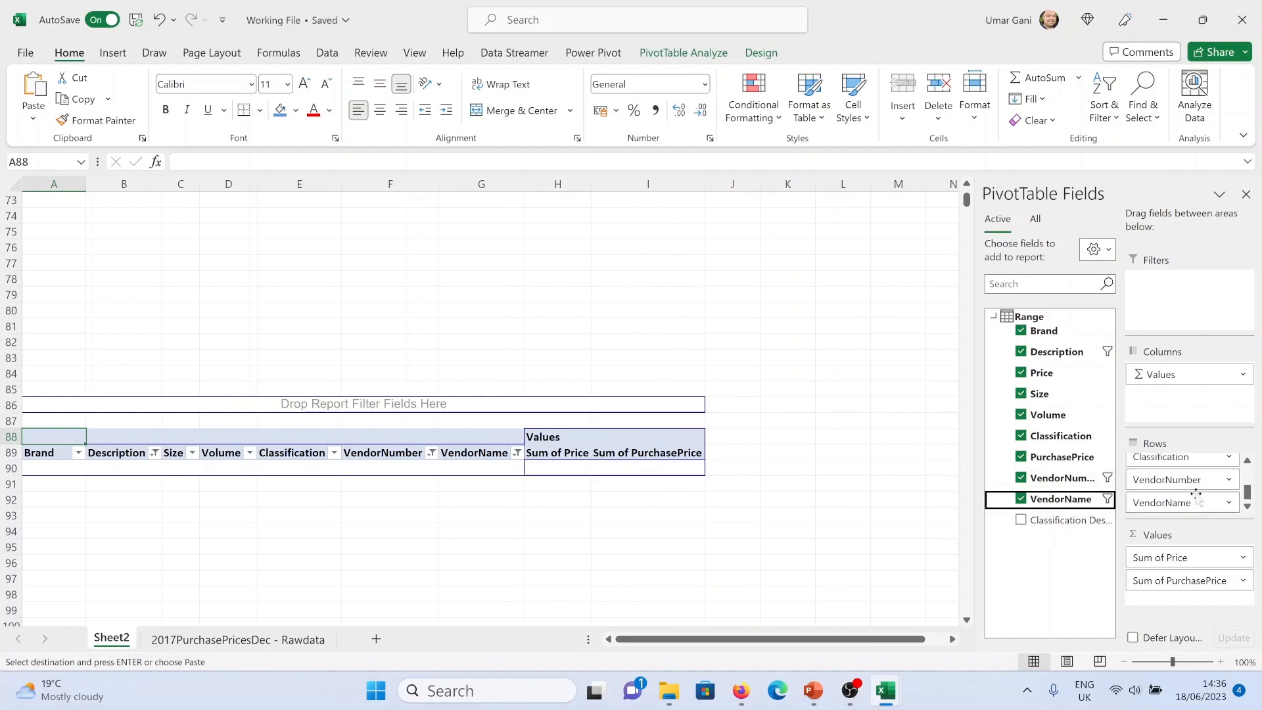
{"action": "left_click_drag", "start_coordinate": [1047, 523], "coordinate": [1183, 509]}
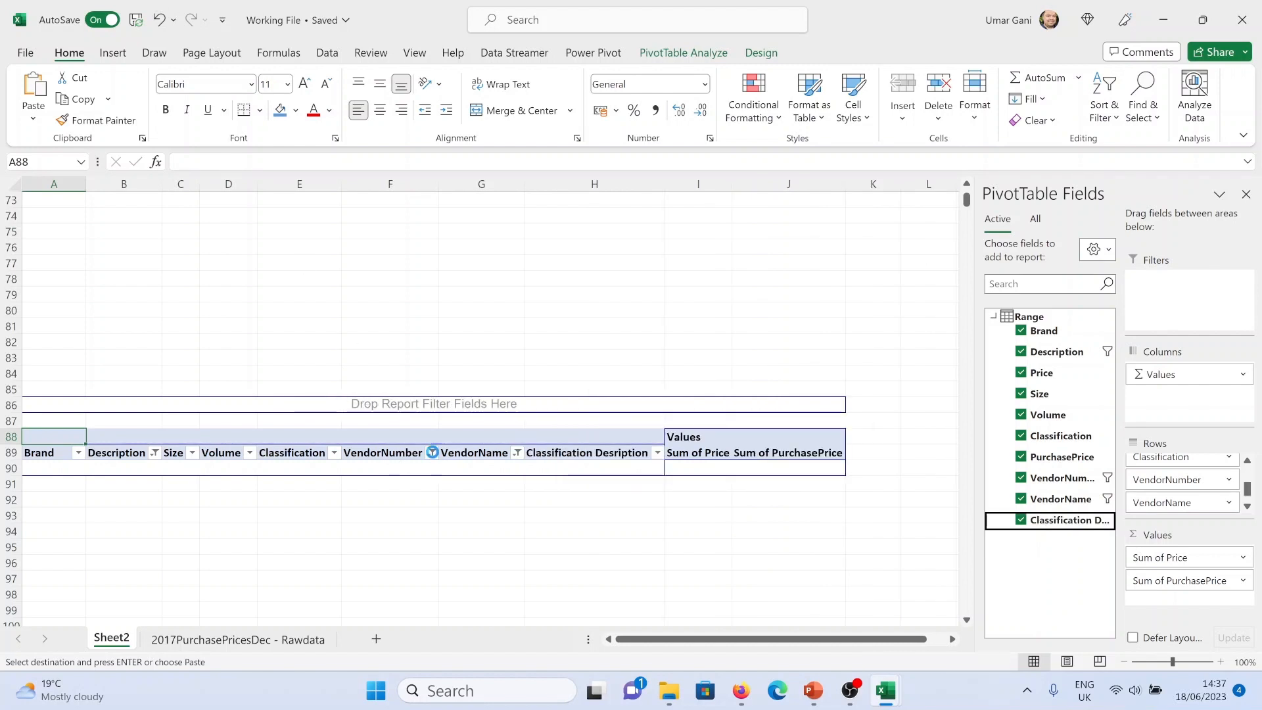
{"action": "left_click", "coordinate": [432, 452]}
{"action": "left_click", "coordinate": [309, 101]}
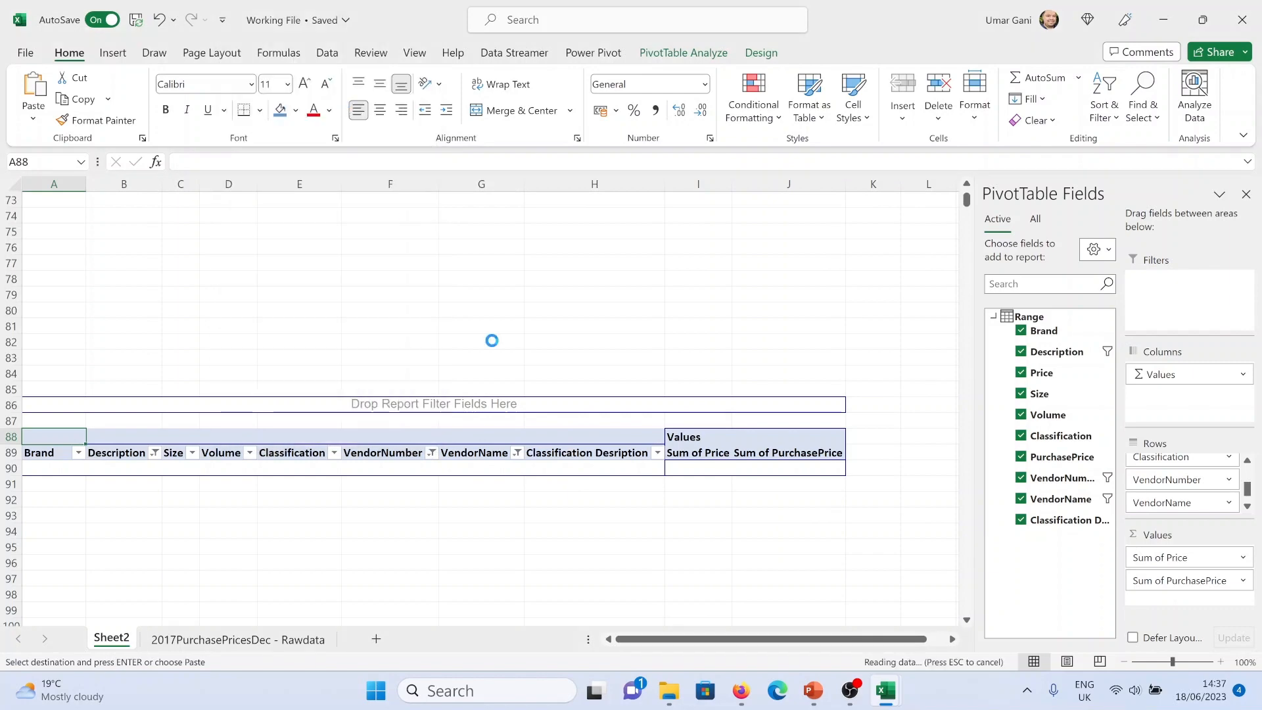
Scroll through the new detailed pricing pivot table to review its rows
{"action": "left_click", "coordinate": [517, 452]}
{"action": "left_click", "coordinate": [445, 105]}
{"action": "scroll", "coordinate": [623, 360], "scroll_direction": "down", "scroll_amount": 1}
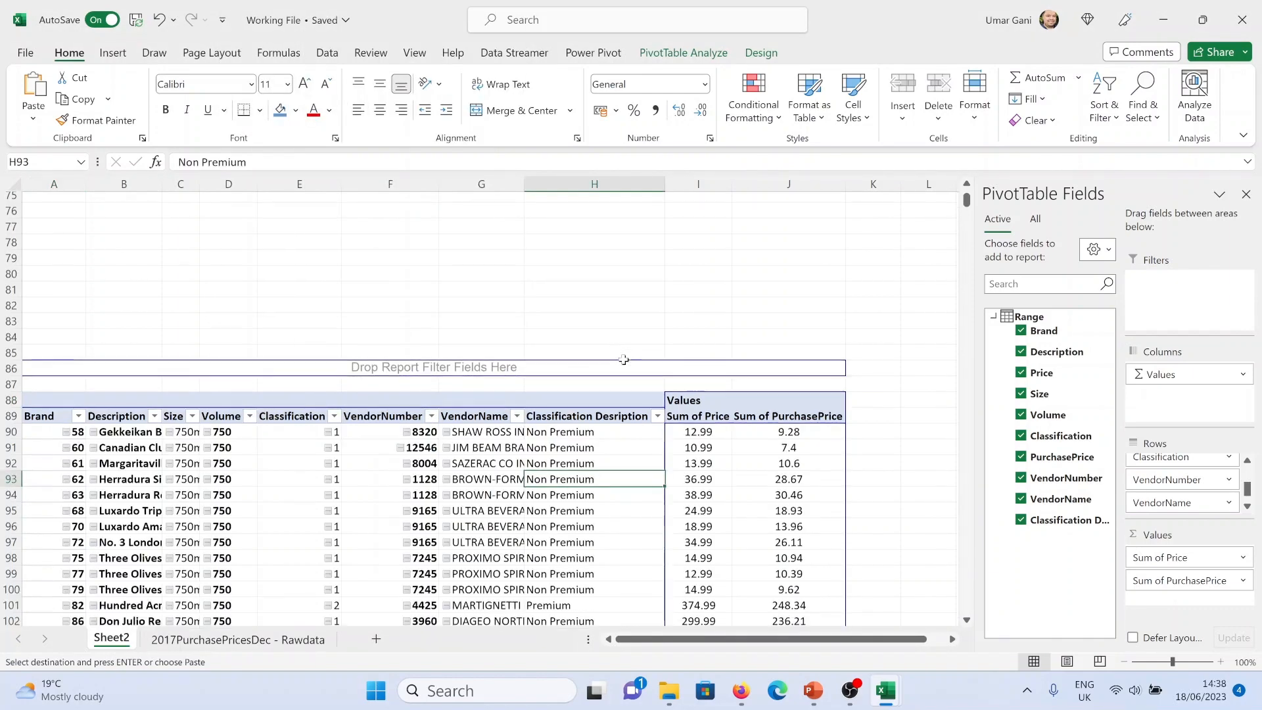
{"action": "scroll", "coordinate": [623, 360], "scroll_direction": "down", "scroll_amount": 20}
{"action": "scroll", "coordinate": [625, 388], "scroll_direction": "up", "scroll_amount": 20}
{"action": "scroll", "coordinate": [753, 475], "scroll_direction": "up", "scroll_amount": 4}
{"action": "scroll", "coordinate": [614, 479], "scroll_direction": "down", "scroll_amount": 8}
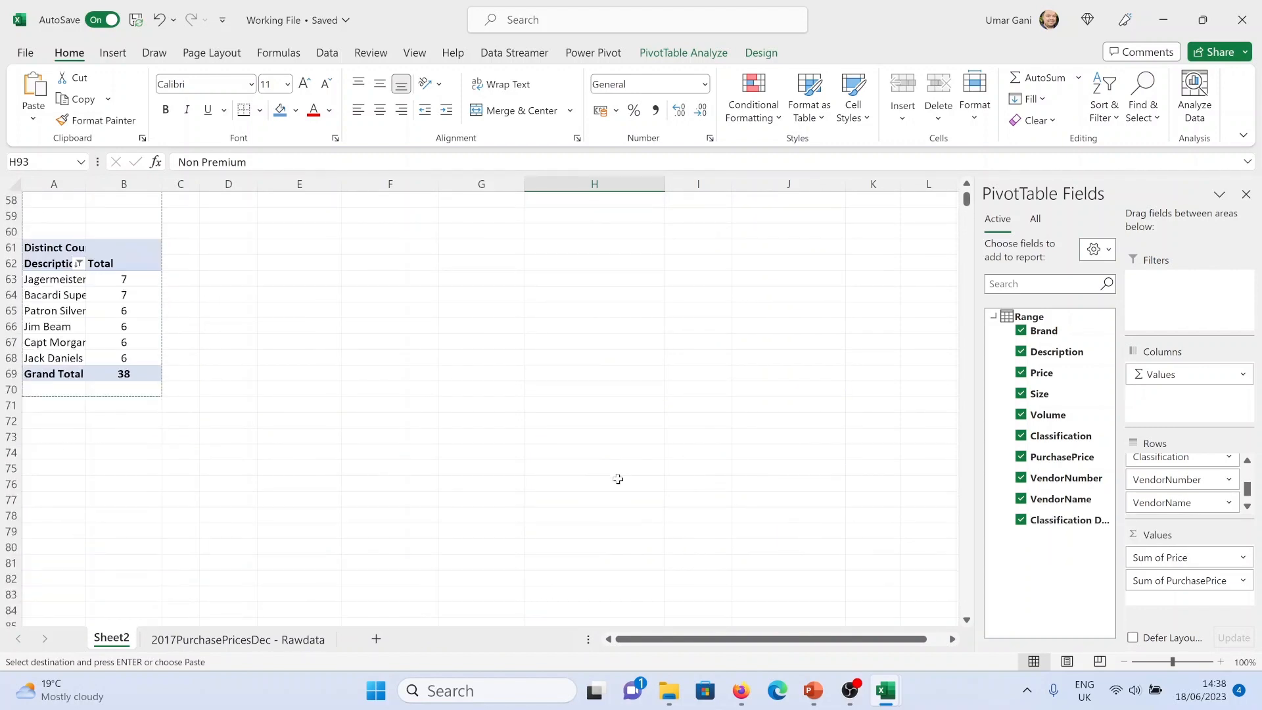
Rename Sheet2 as Pivot
{"action": "double_click", "coordinate": [132, 638]}
{"action": "type", "text": "Pivot"}
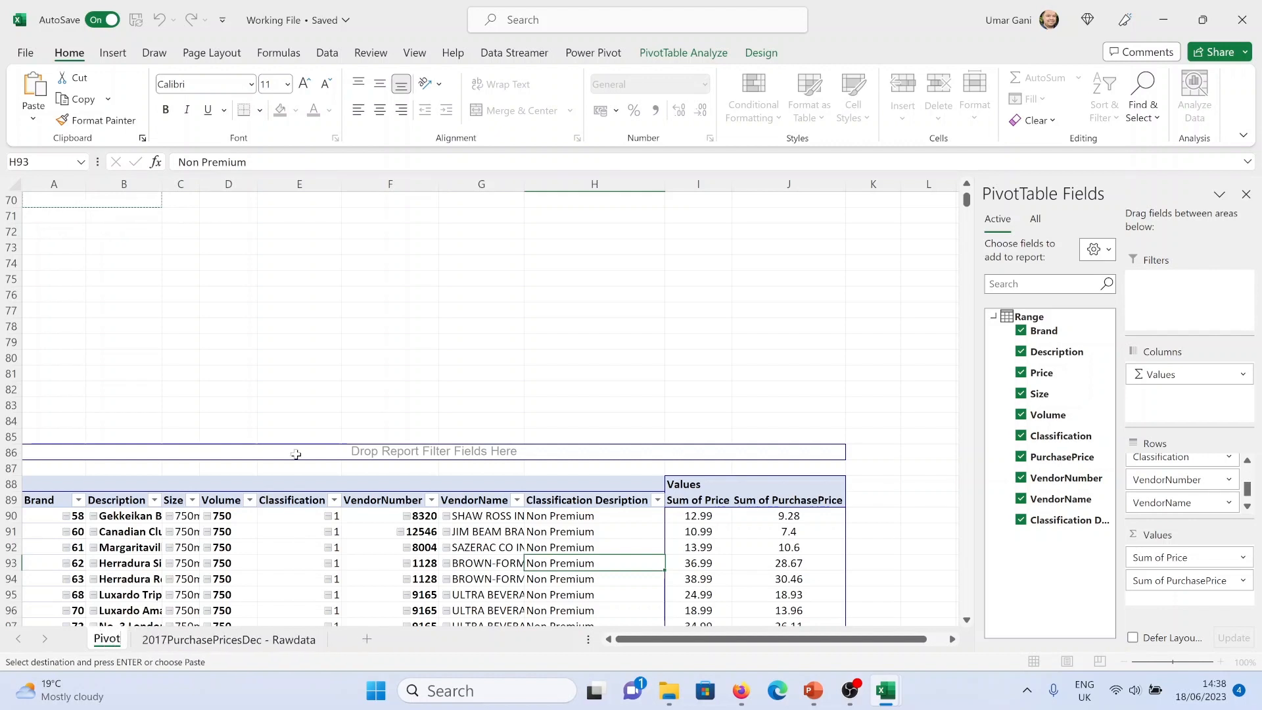
{"action": "left_click", "coordinate": [310, 339]}
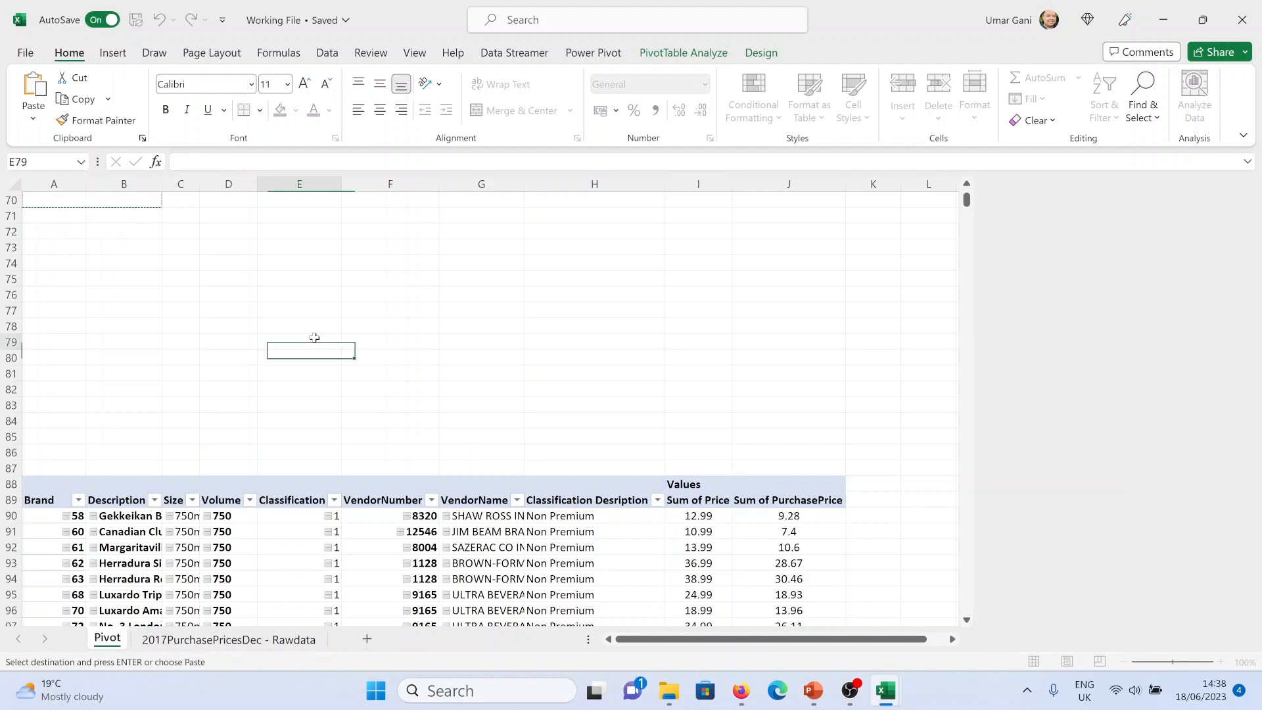
Add a new worksheet and name it Dashboard
{"action": "left_click", "coordinate": [367, 639]}
{"action": "double_click", "coordinate": [159, 638]}
{"action": "type", "text": "Da"}
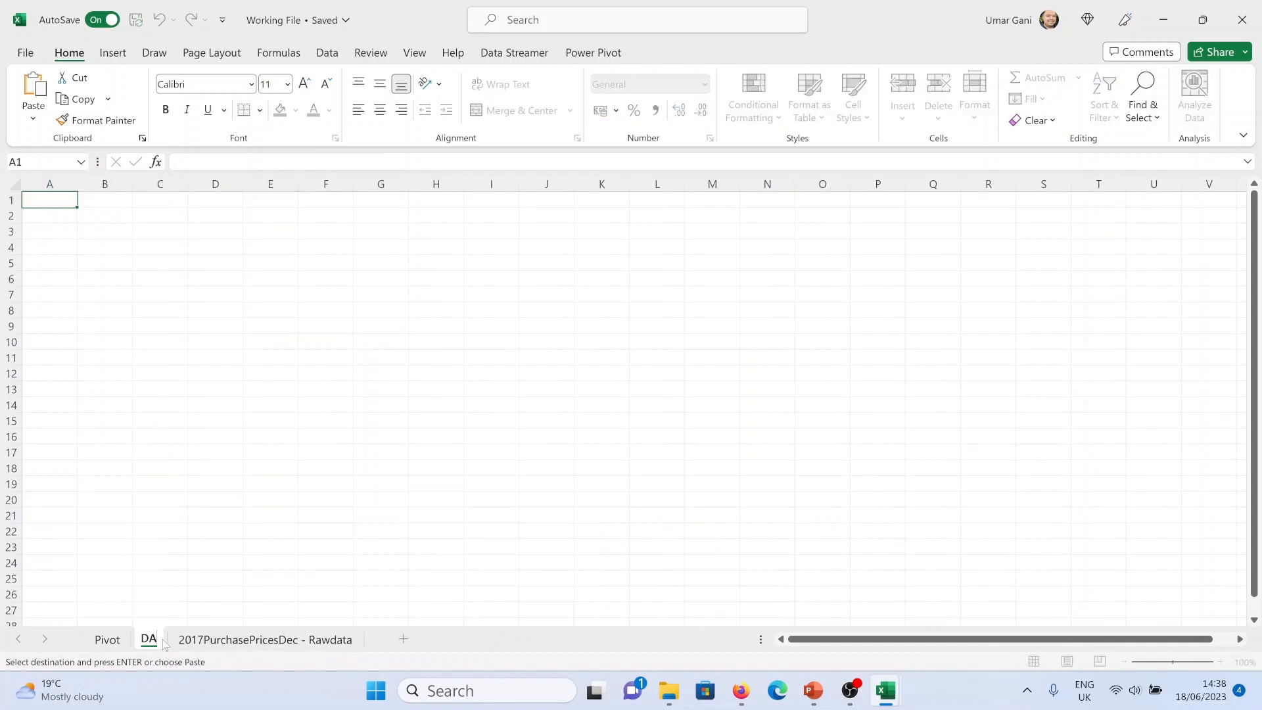
{"action": "type", "text": "shboard"}
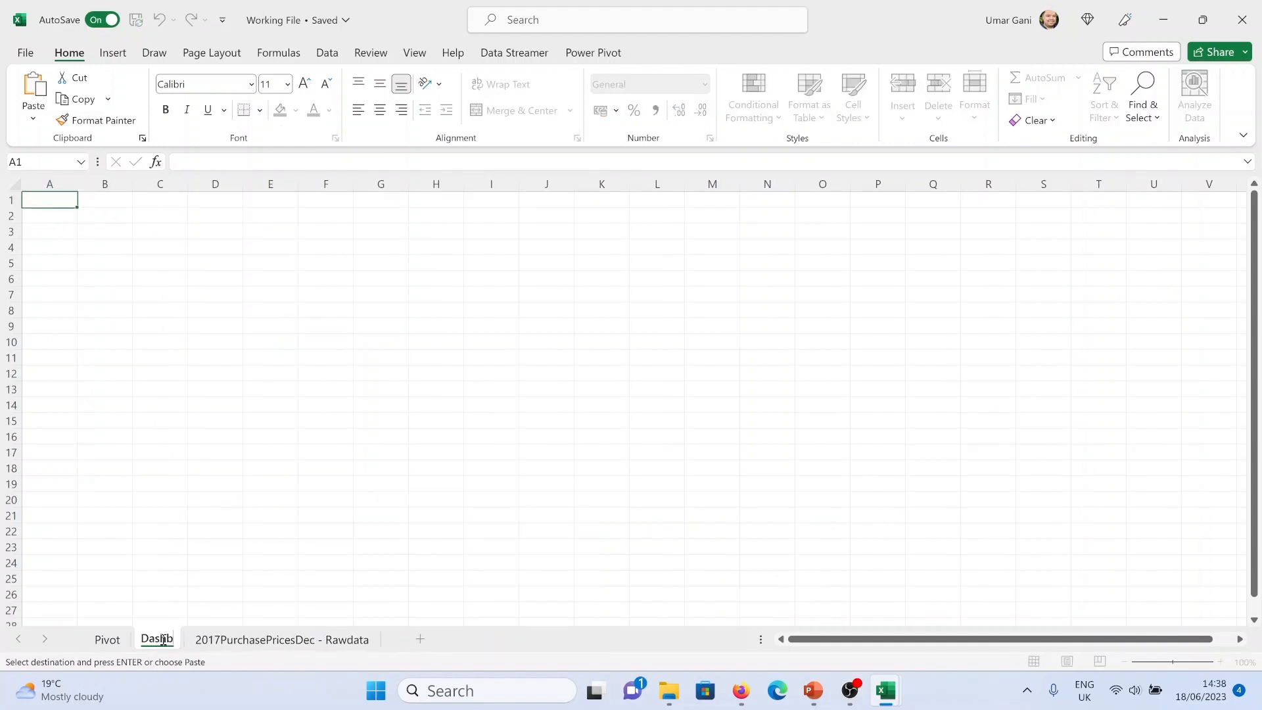
{"action": "left_click", "coordinate": [228, 513]}
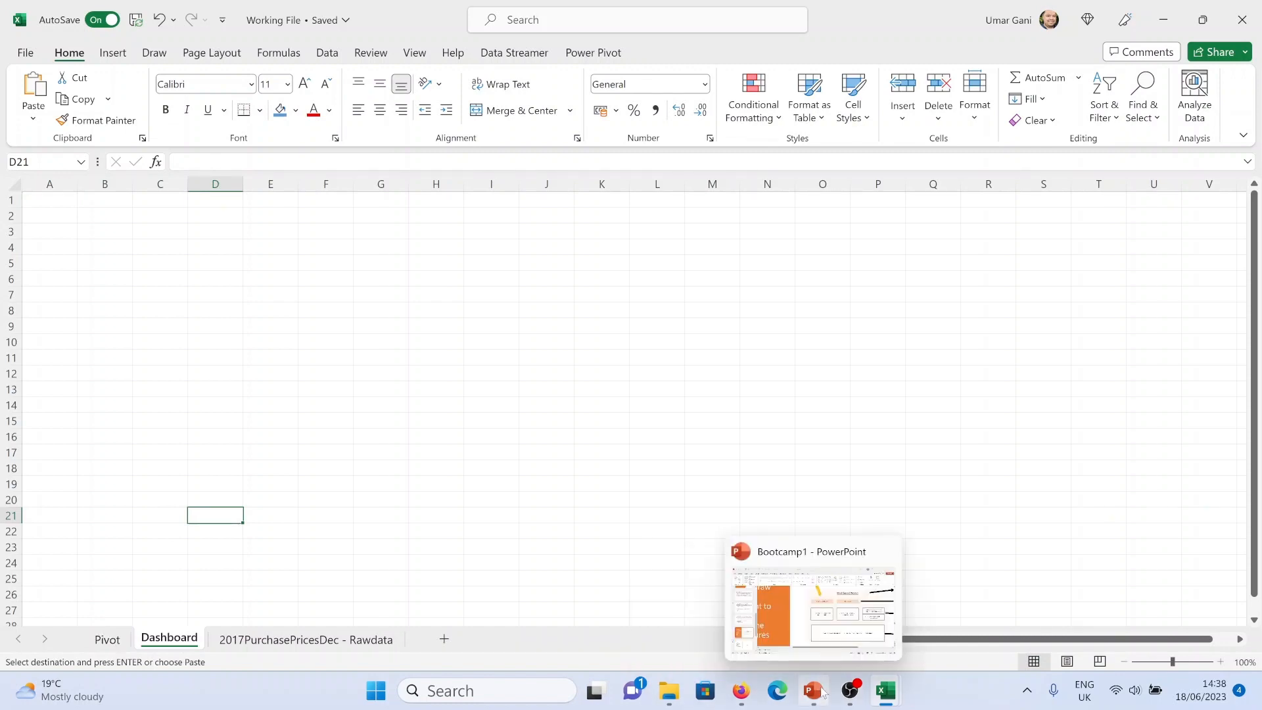
Switch to PowerPoint to review the dashboard layout mockup on slide 10, then return to Excel
{"action": "left_click", "coordinate": [807, 617]}
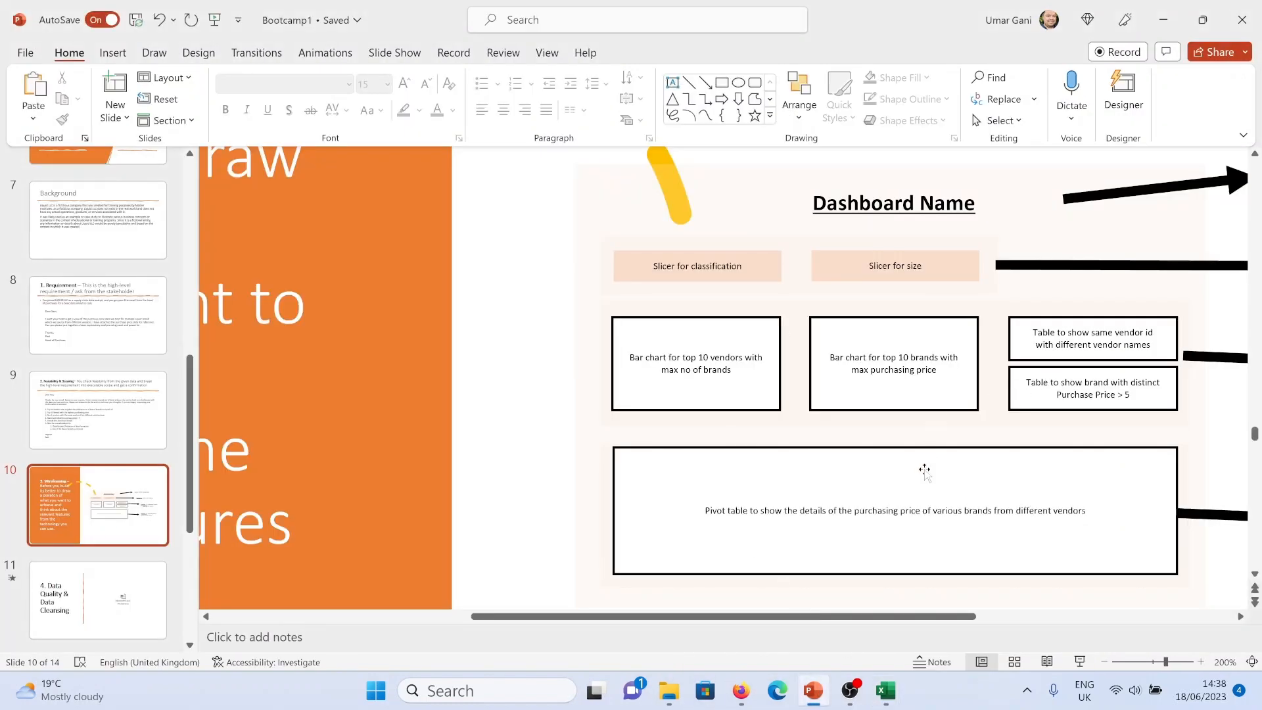
{"action": "left_click_drag", "start_coordinate": [945, 621], "coordinate": [1032, 621]}
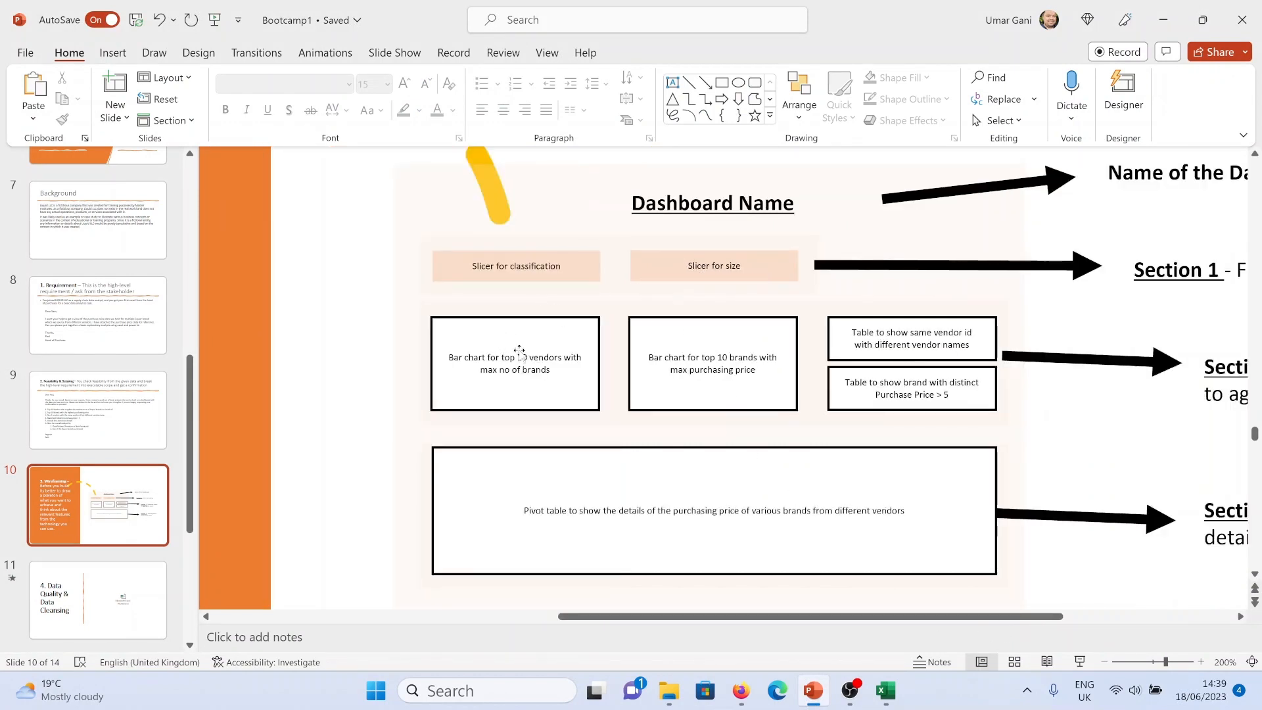
{"action": "key", "text": "alt+Tab"}
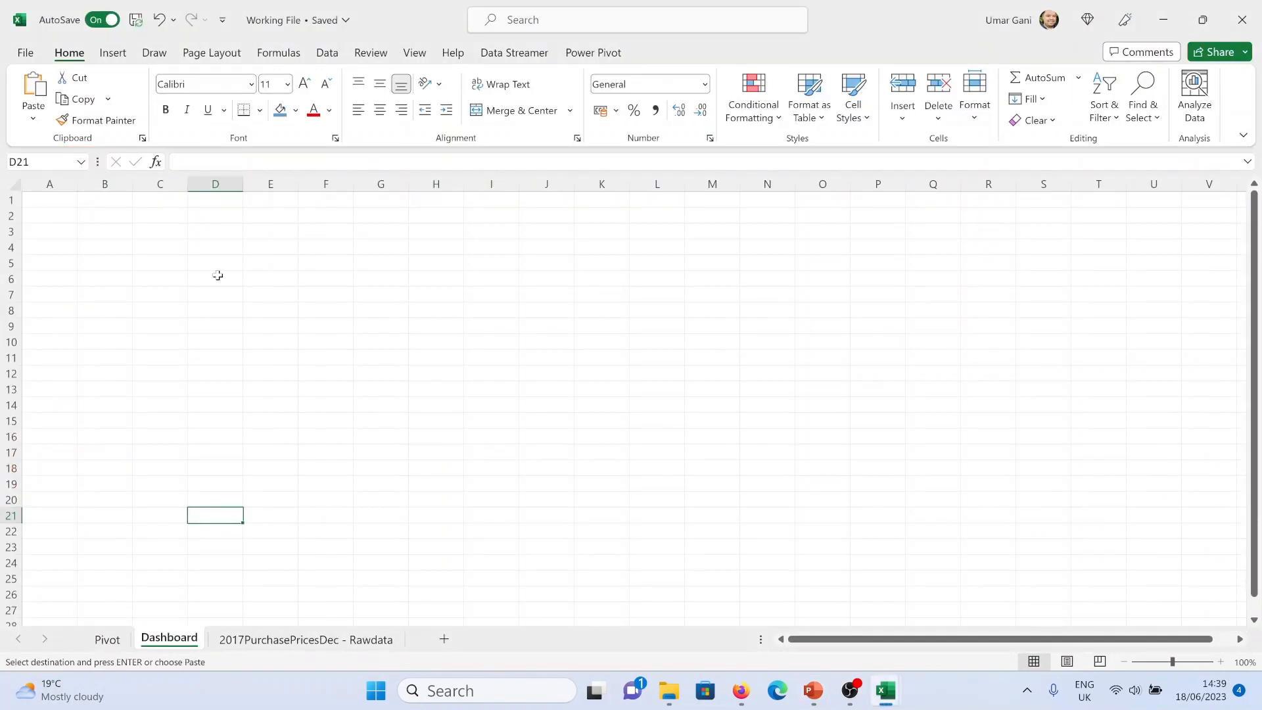
{"action": "left_click_drag", "start_coordinate": [37, 197], "coordinate": [63, 392]}
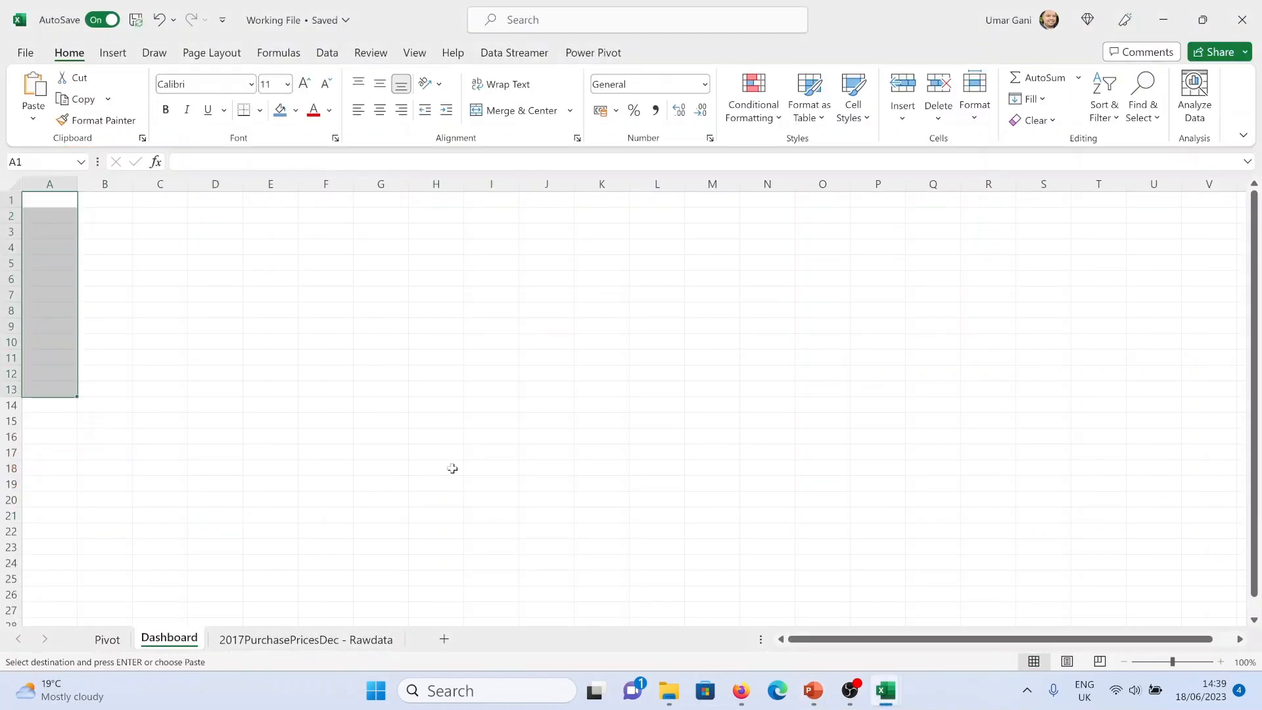
{"action": "scroll", "coordinate": [296, 468], "scroll_direction": "down", "scroll_amount": 3}
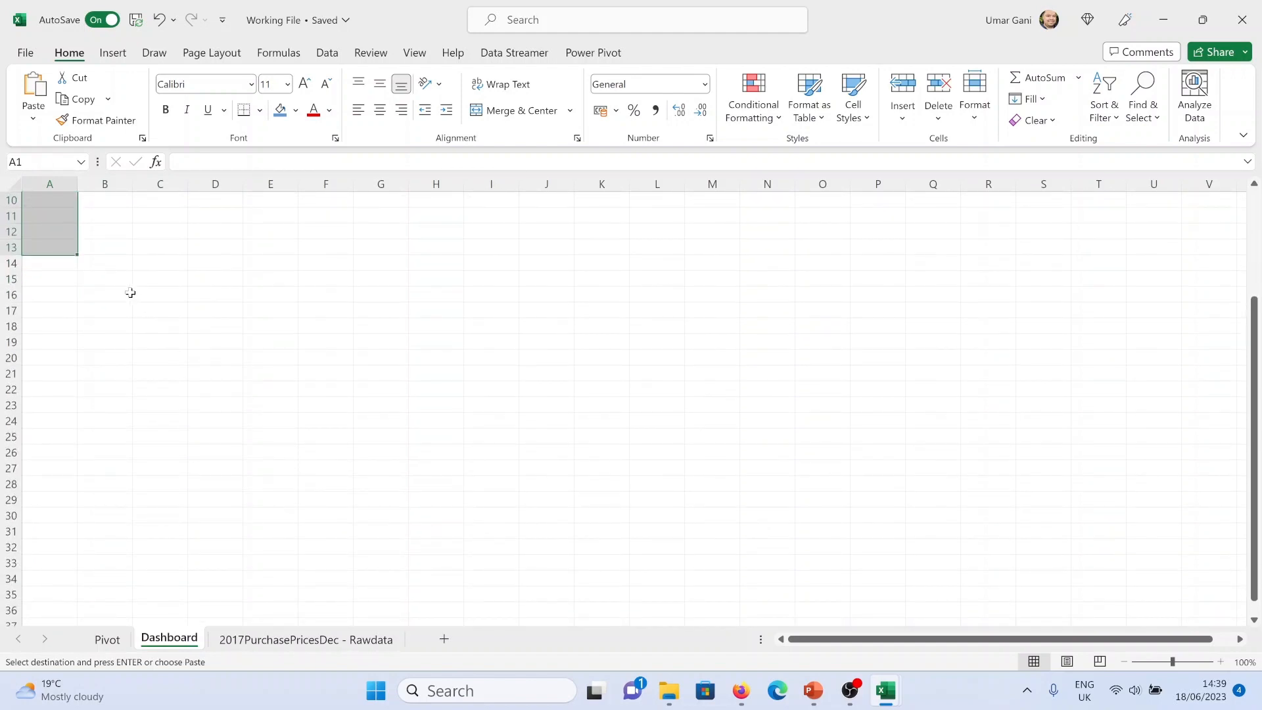
{"action": "left_click", "coordinate": [119, 268]}
{"action": "scroll", "coordinate": [191, 390], "scroll_direction": "up", "scroll_amount": 3}
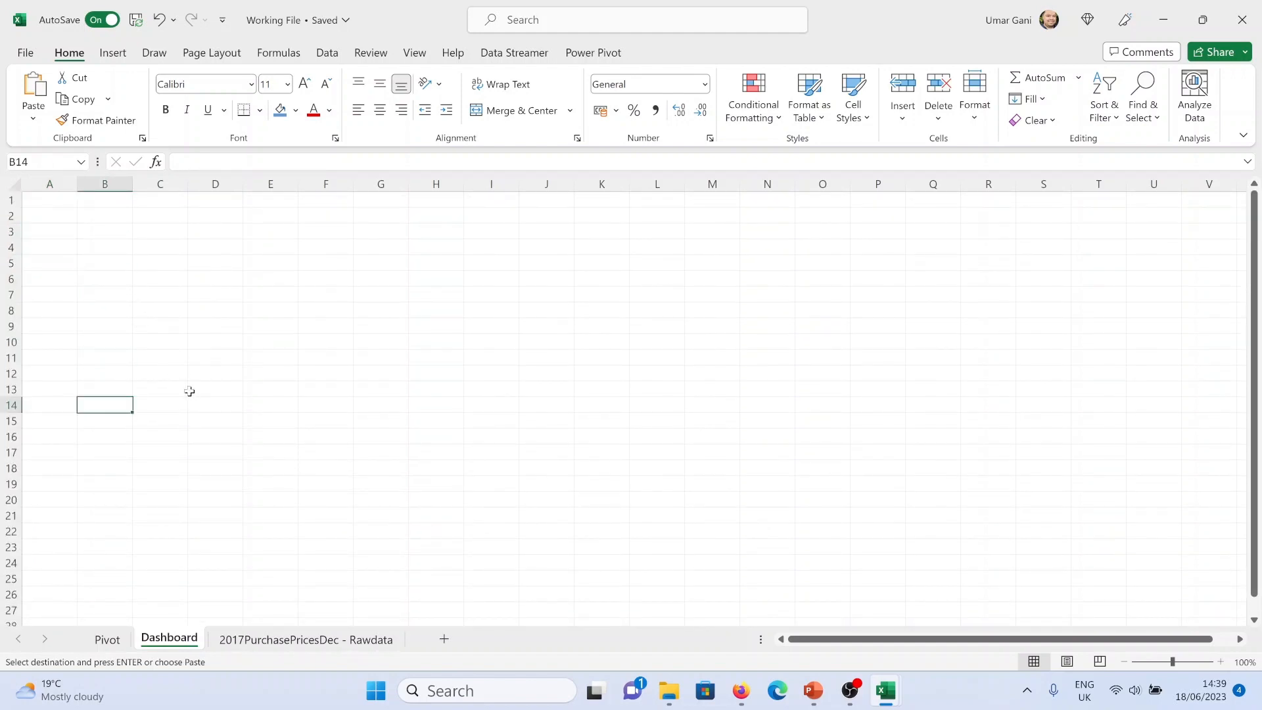
Move the 'Vendor with max no. of brands' chart from the Pivot sheet onto the Dashboard sheet at cell B10
{"action": "left_click", "coordinate": [105, 346]}
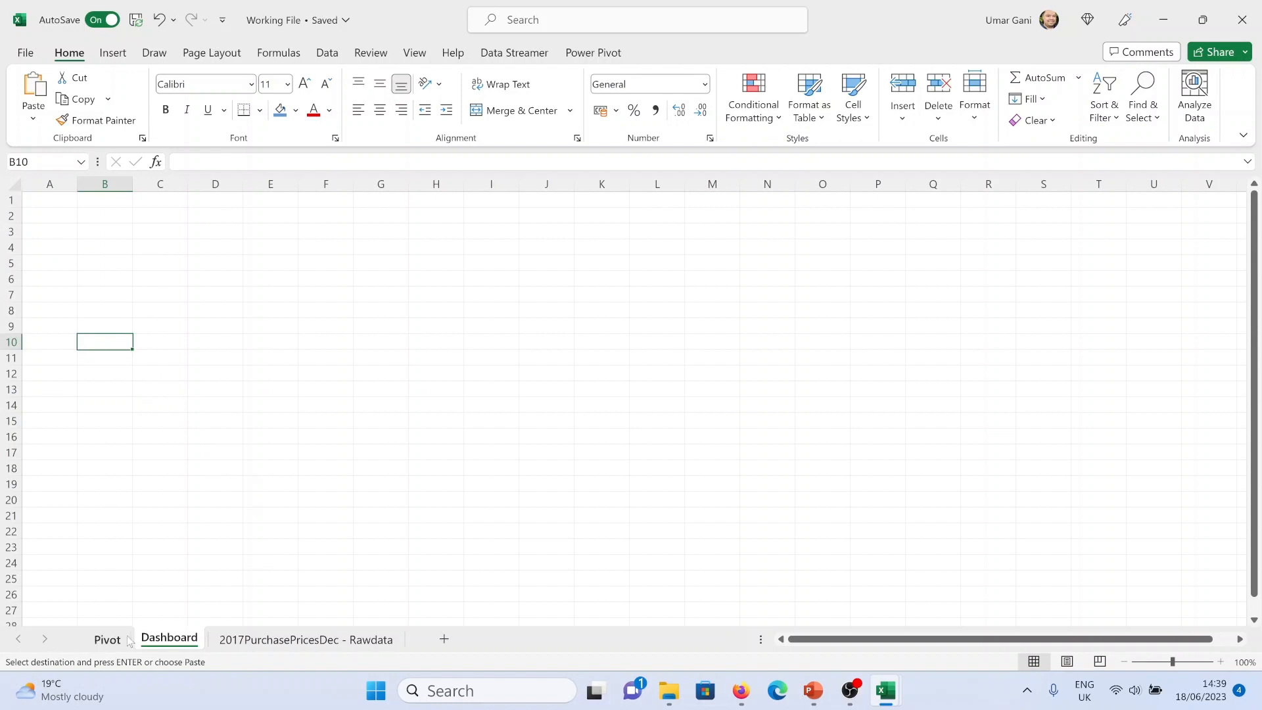
{"action": "left_click", "coordinate": [107, 639]}
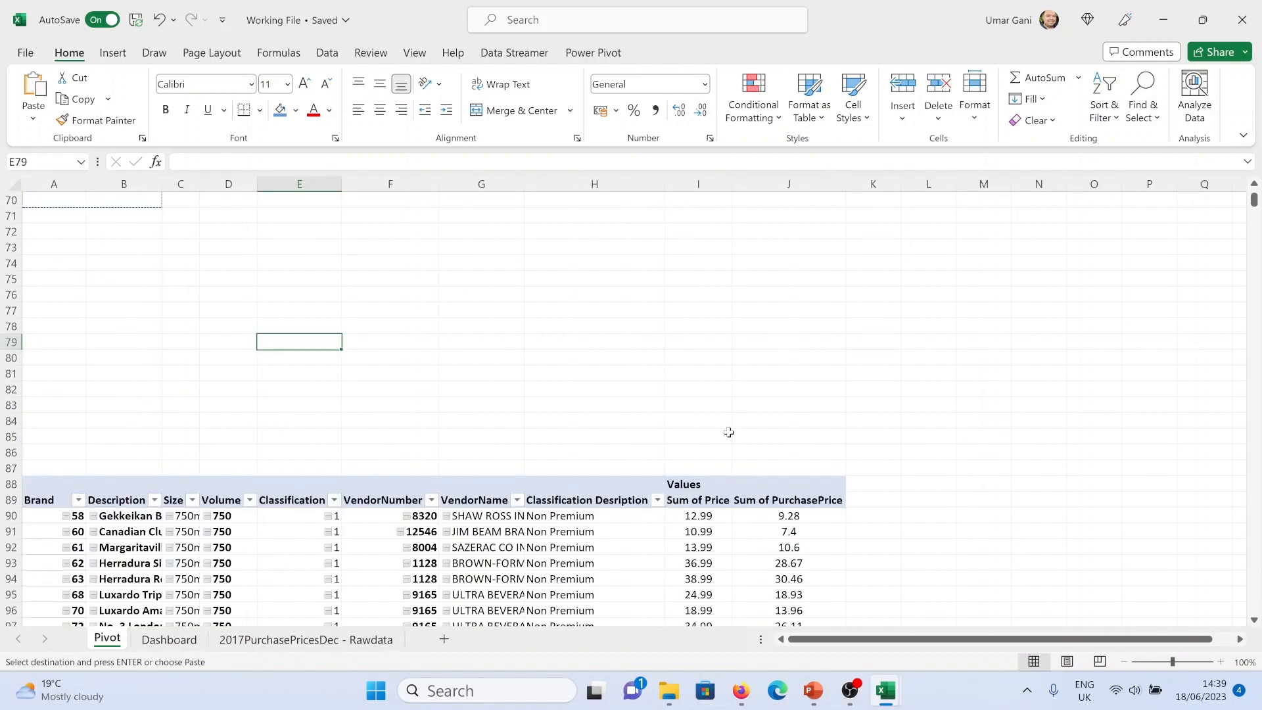
{"action": "scroll", "coordinate": [716, 412], "scroll_direction": "up", "scroll_amount": 15}
{"action": "scroll", "coordinate": [718, 414], "scroll_direction": "up", "scroll_amount": 6}
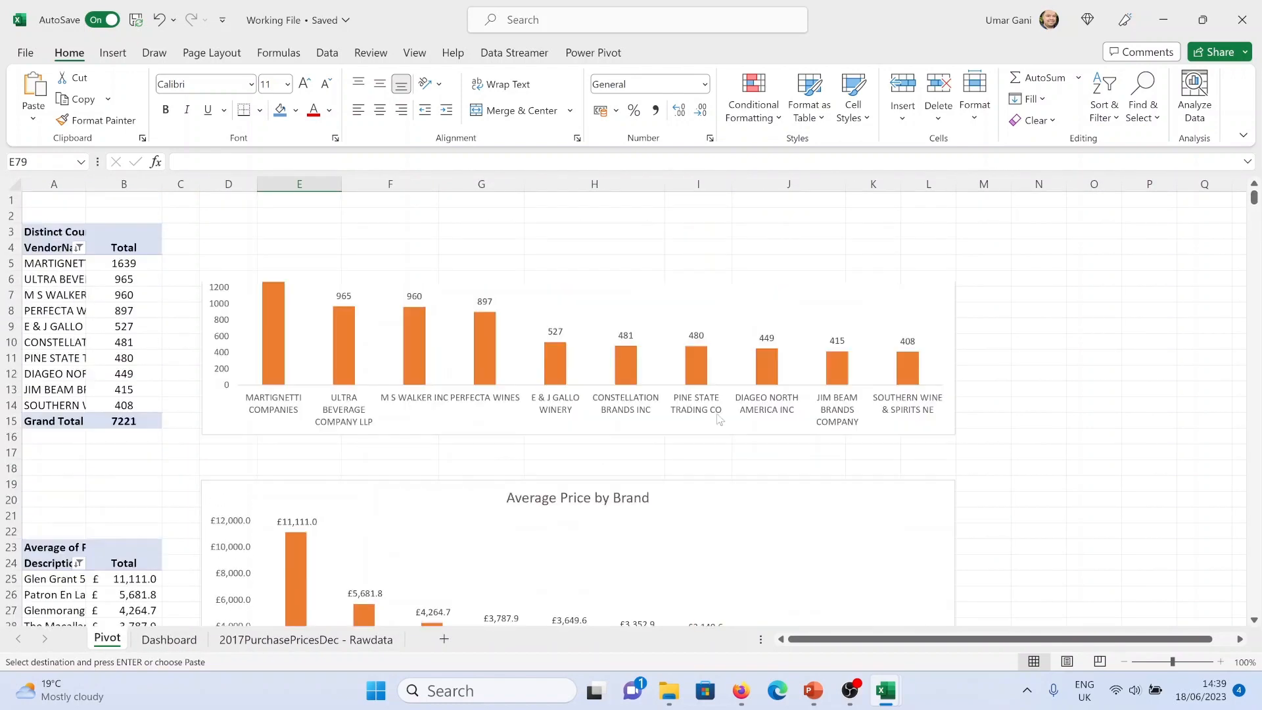
{"action": "left_click", "coordinate": [617, 199]}
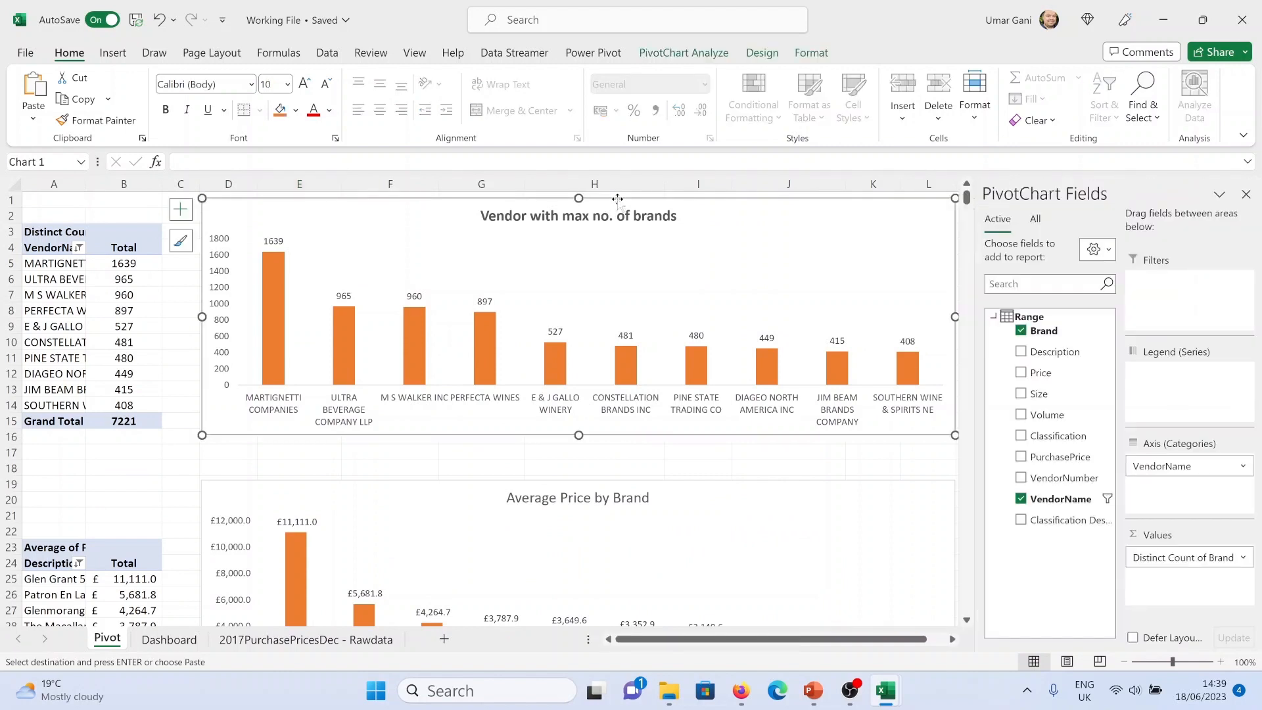
{"action": "key", "text": "ctrl+x"}
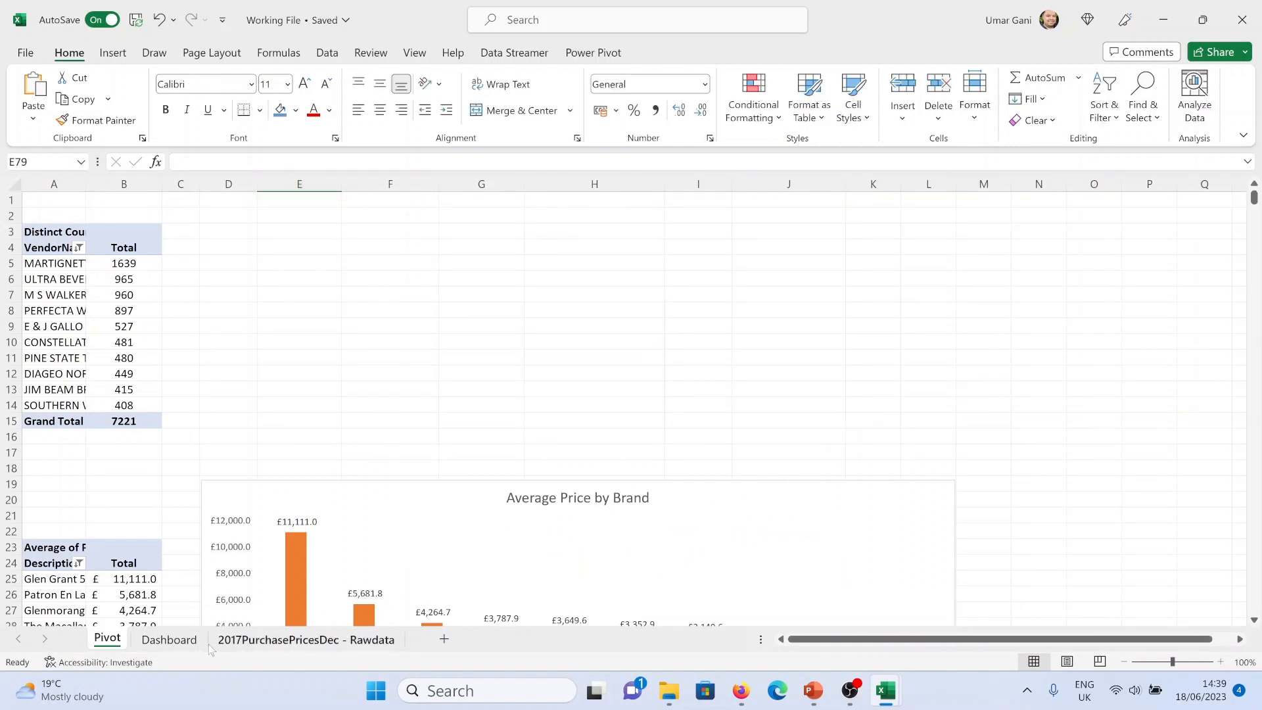
{"action": "left_click", "coordinate": [164, 640]}
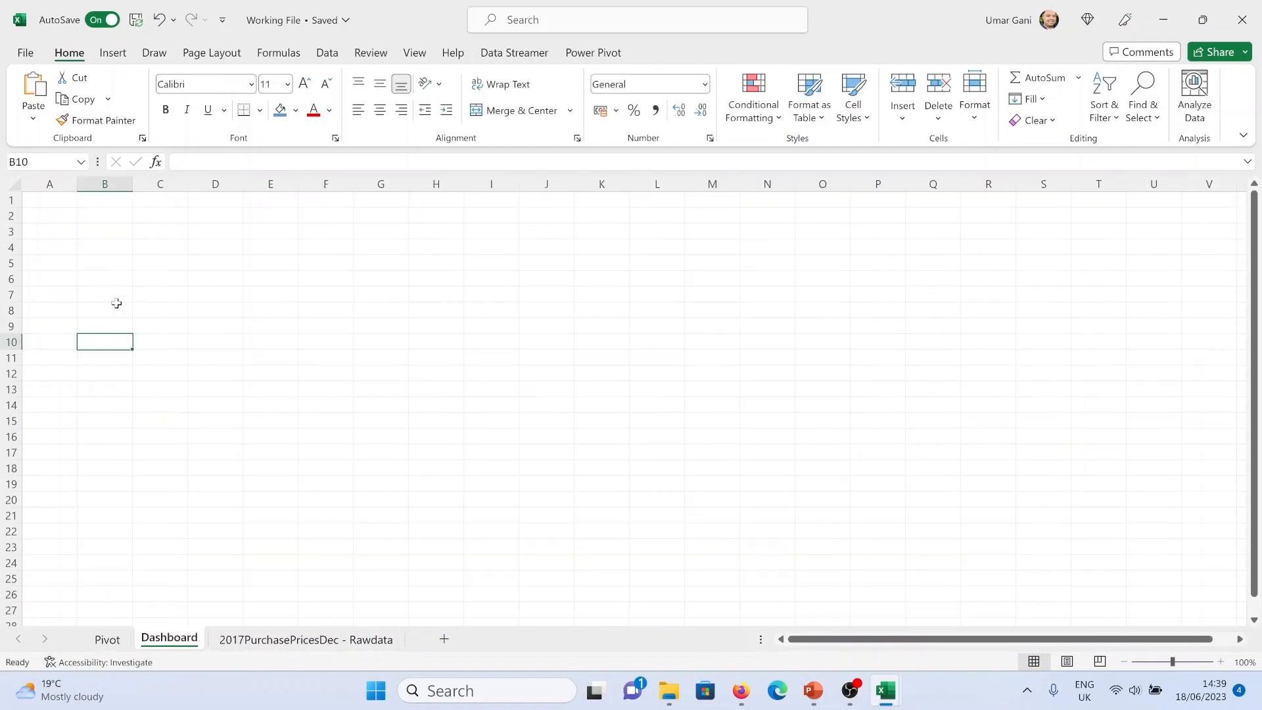
{"action": "key", "text": "ctrl+v"}
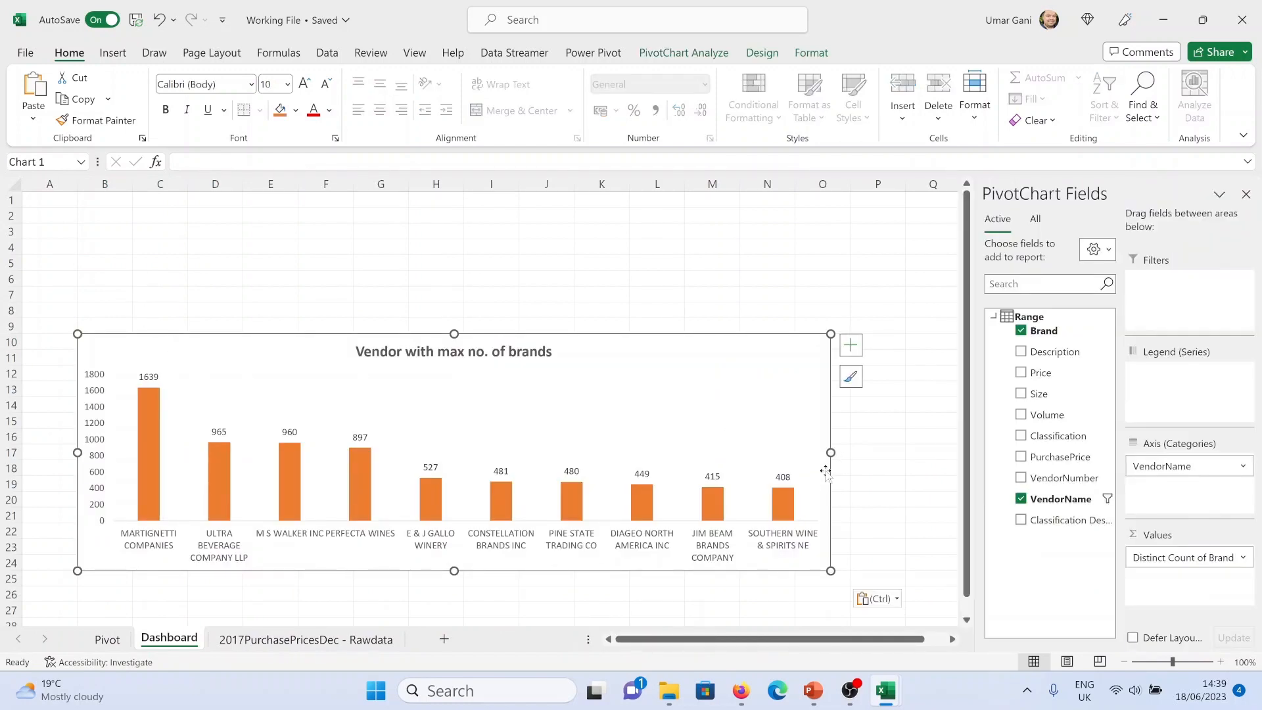
Resize the vendor chart on the Dashboard to span about columns B to K
{"action": "left_click_drag", "start_coordinate": [831, 452], "coordinate": [570, 460]}
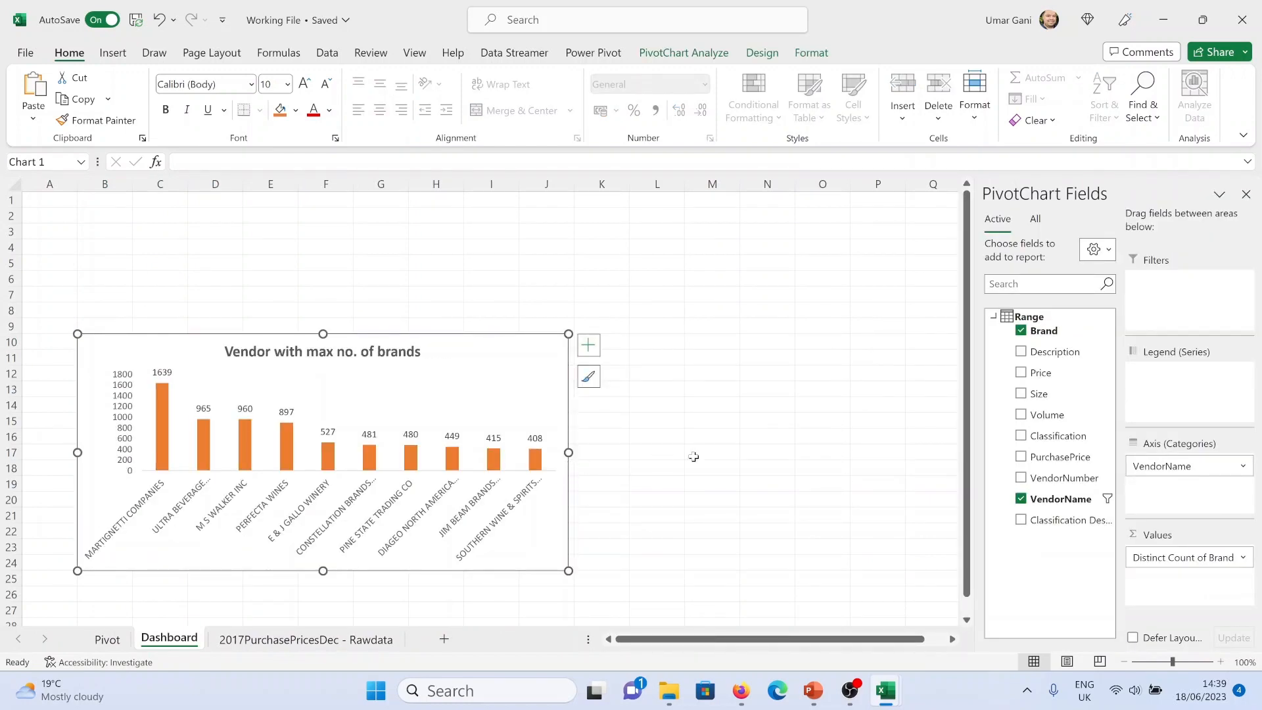
{"action": "left_click", "coordinate": [1244, 196]}
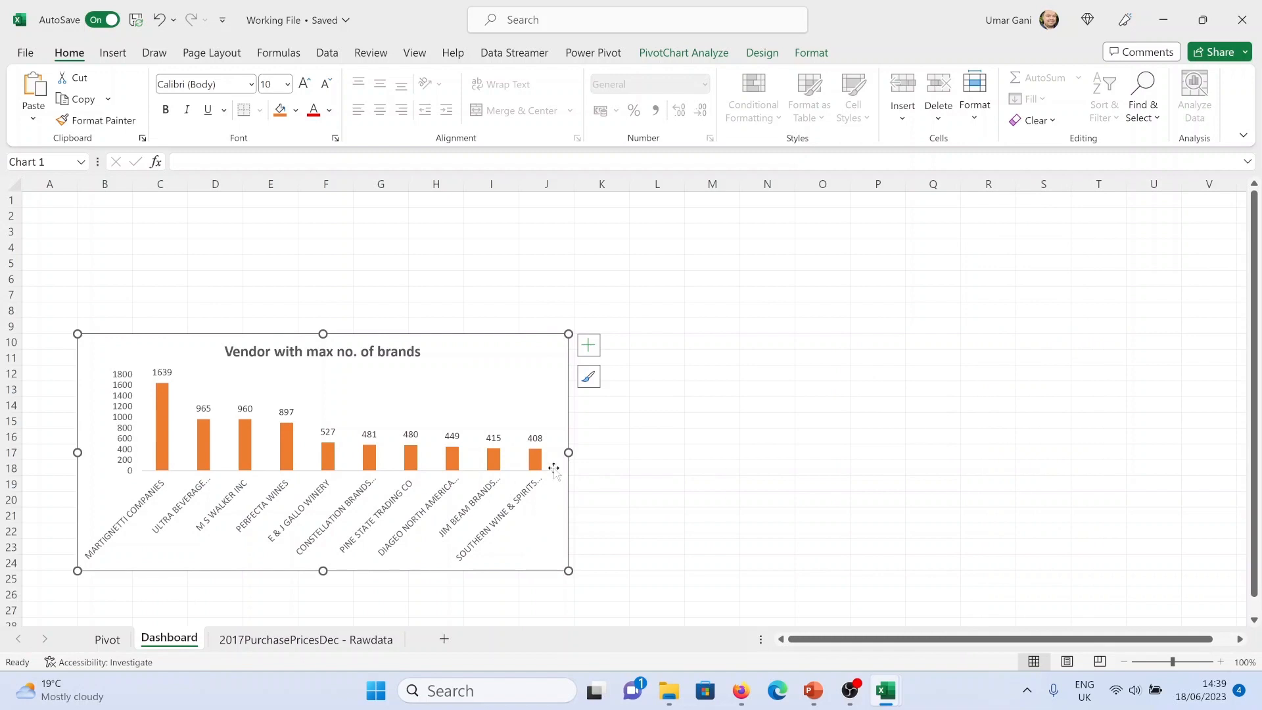
{"action": "left_click_drag", "start_coordinate": [568, 452], "coordinate": [620, 452]}
Narrow the 'Average Price by Brand' chart on the Dashboard so it sits beside the vendor chart
{"action": "left_click", "coordinate": [107, 638]}
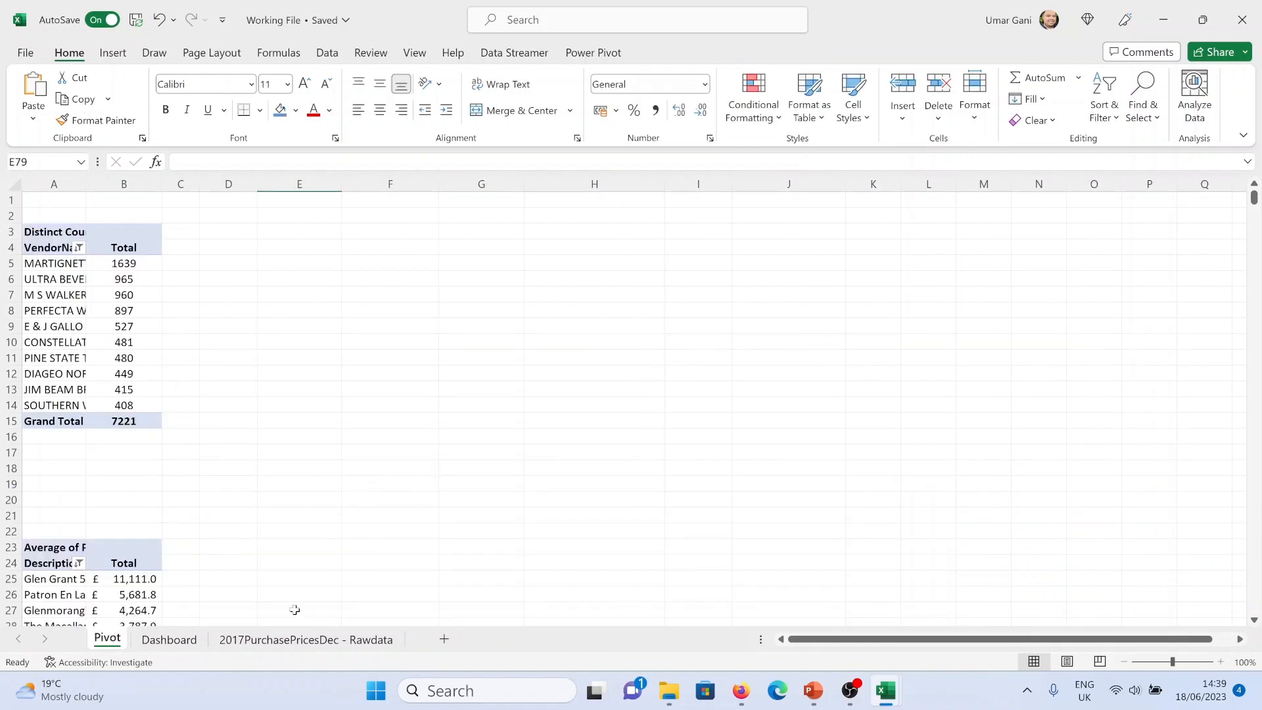
{"action": "left_click", "coordinate": [169, 639]}
{"action": "scroll", "coordinate": [1107, 412], "scroll_direction": "right", "scroll_amount": 5}
{"action": "left_click_drag", "start_coordinate": [1169, 451], "coordinate": [1009, 453]}
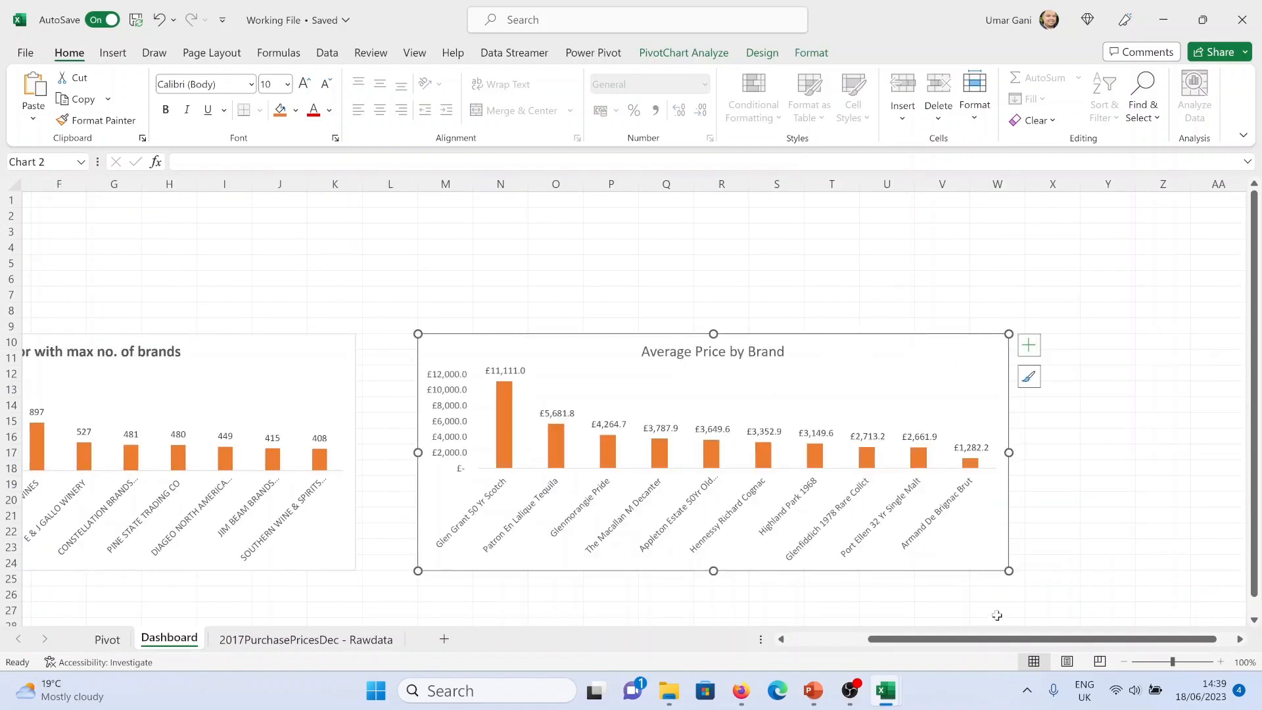
{"action": "scroll", "coordinate": [981, 644], "scroll_direction": "left", "scroll_amount": 3}
{"action": "scroll", "coordinate": [503, 322], "scroll_direction": "down", "scroll_amount": 4}
{"action": "scroll", "coordinate": [502, 322], "scroll_direction": "down", "scroll_amount": 3}
{"action": "scroll", "coordinate": [502, 312], "scroll_direction": "up", "scroll_amount": 6}
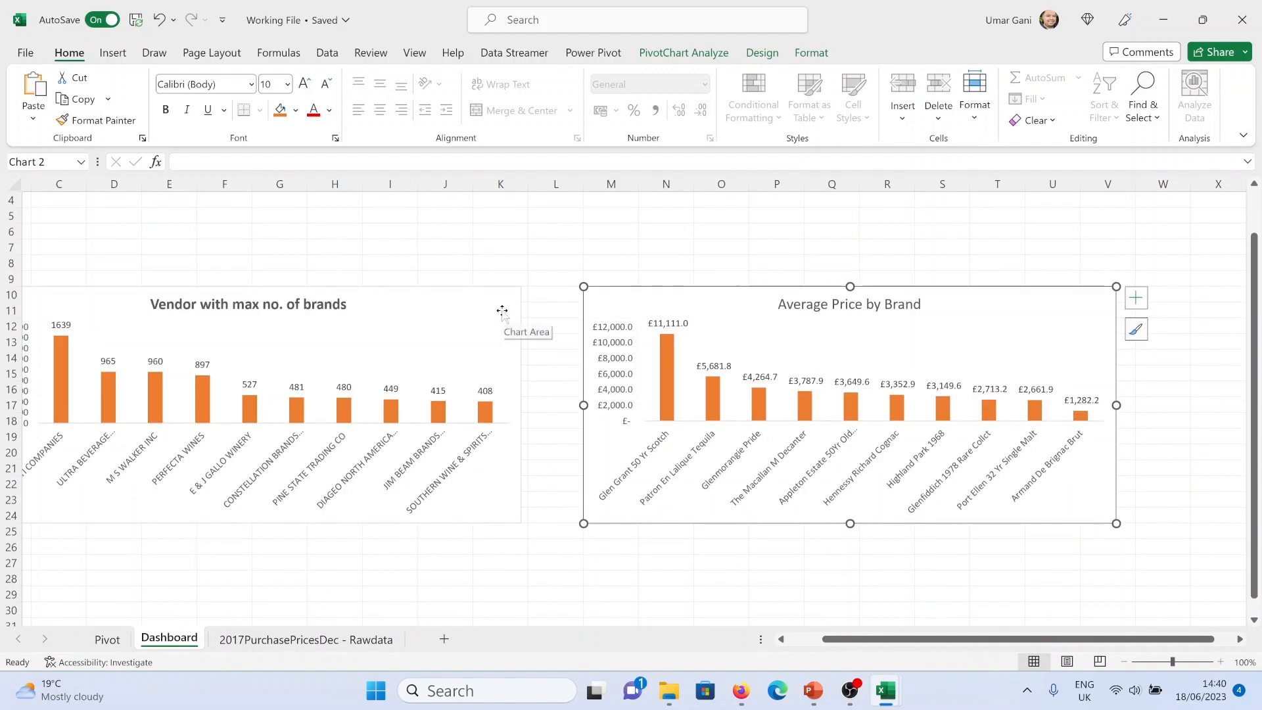
Copy the whole brand detail pivot table from the Pivot sheet and paste it onto the Dashboard at cell B27
{"action": "left_click", "coordinate": [238, 639]}
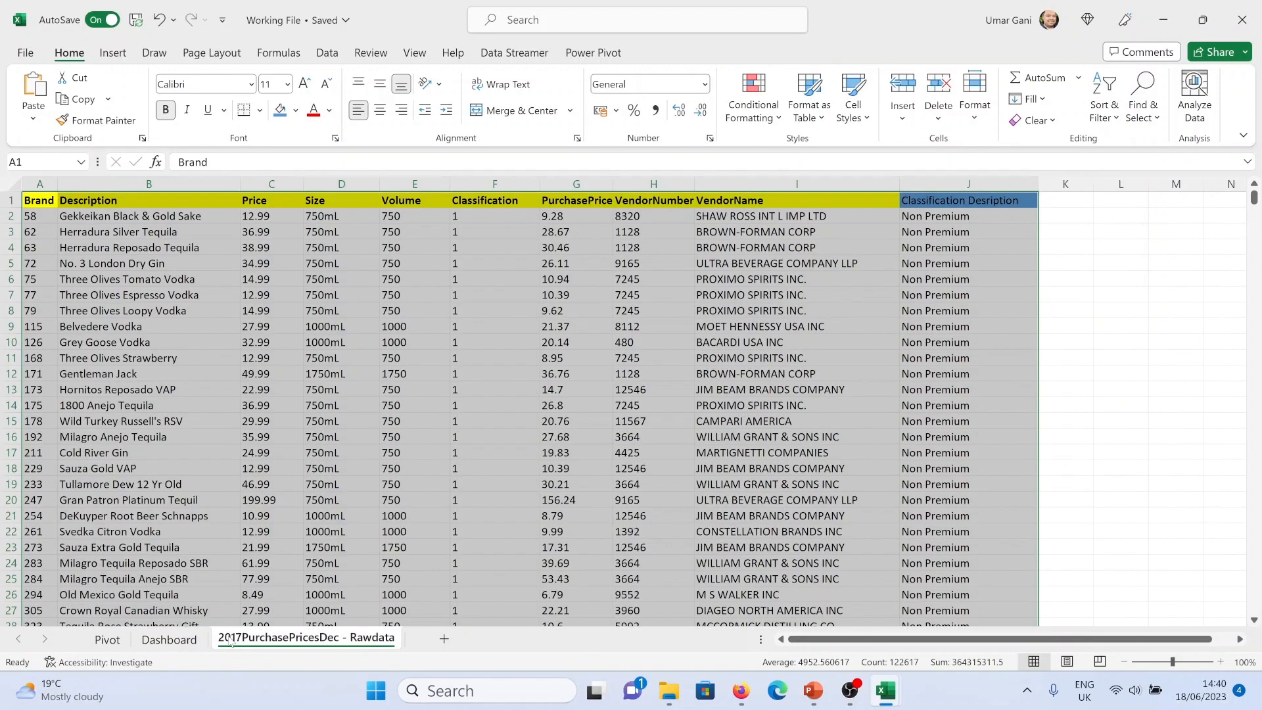
{"action": "left_click", "coordinate": [105, 639]}
{"action": "scroll", "coordinate": [432, 444], "scroll_direction": "down", "scroll_amount": 18}
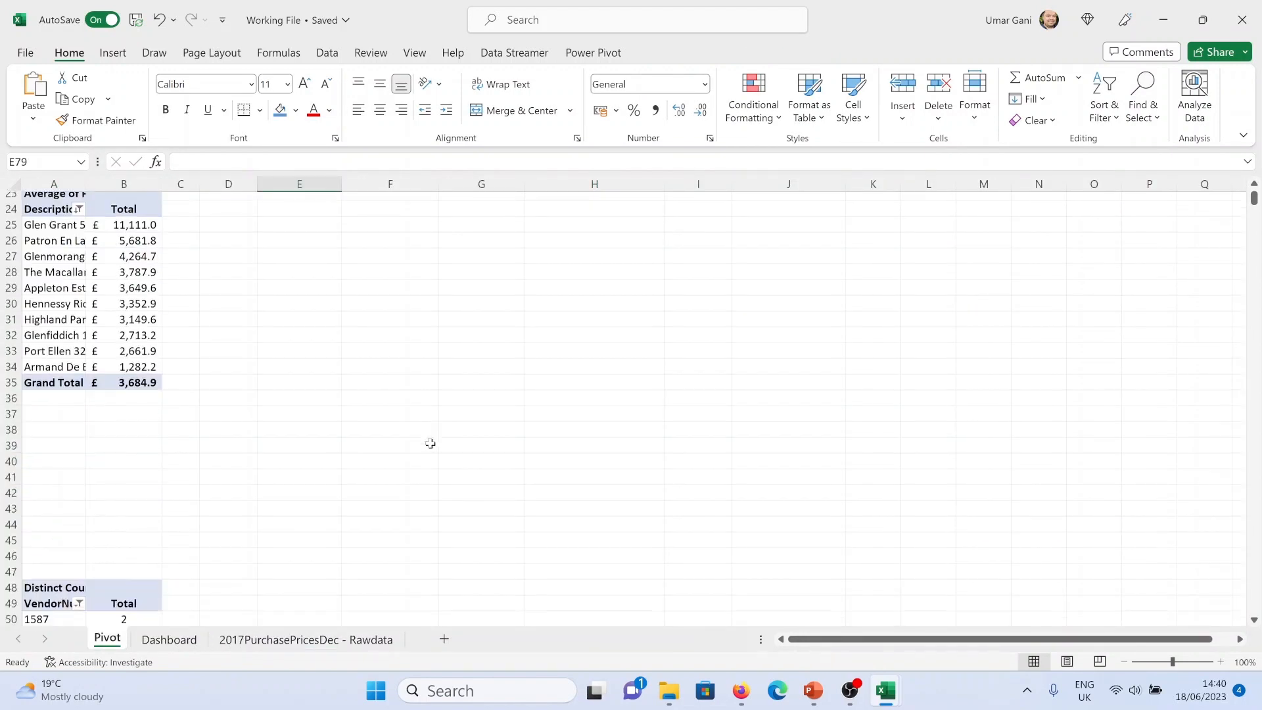
{"action": "scroll", "coordinate": [408, 432], "scroll_direction": "down", "scroll_amount": 17}
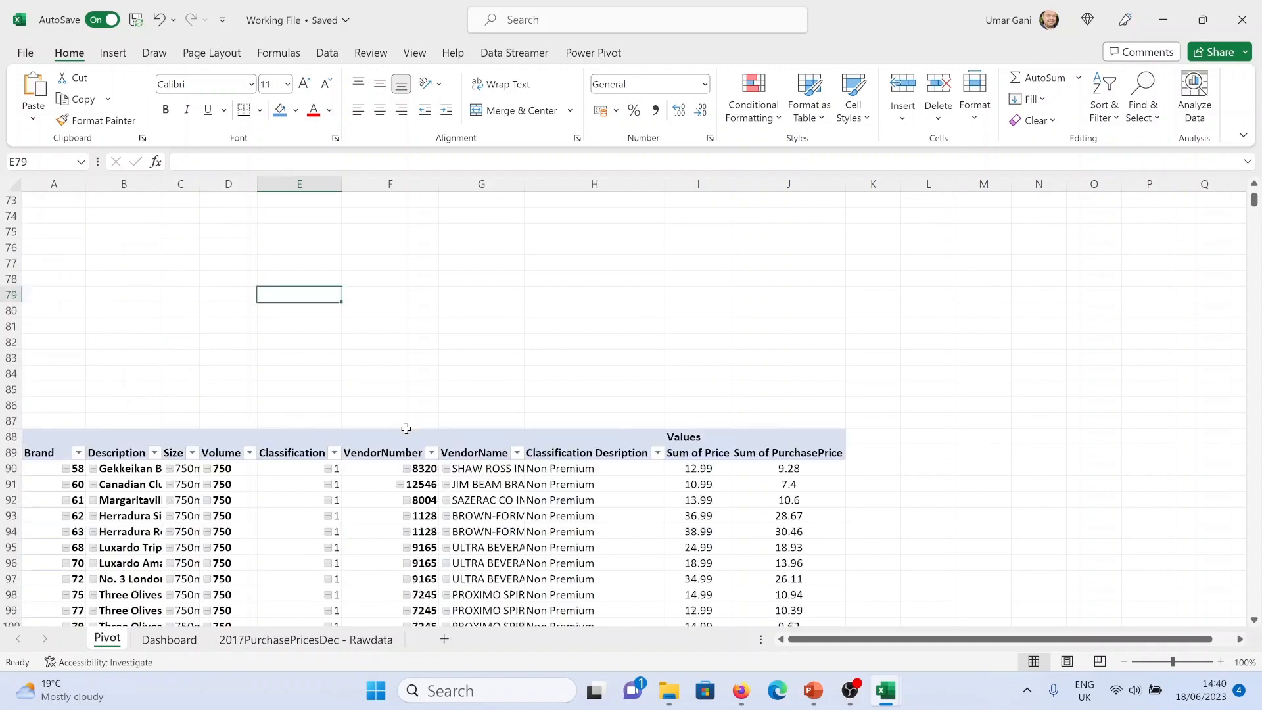
{"action": "scroll", "coordinate": [411, 423], "scroll_direction": "down", "scroll_amount": 14}
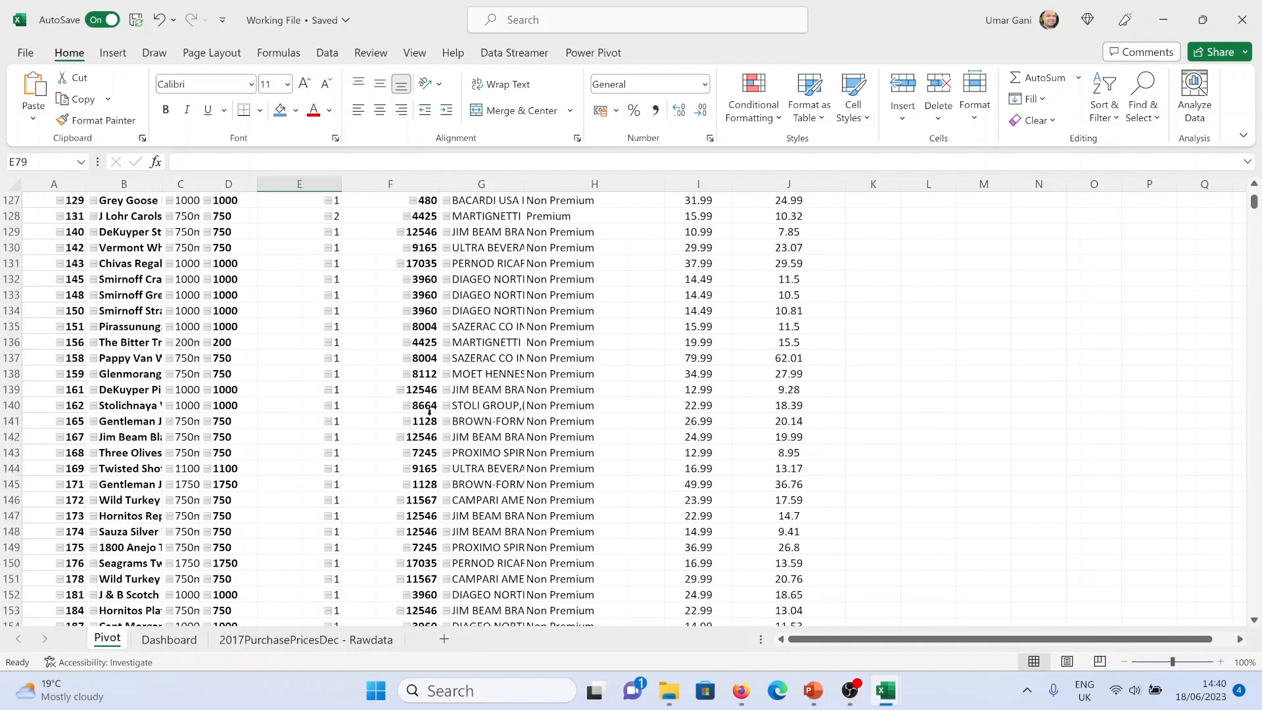
{"action": "scroll", "coordinate": [503, 414], "scroll_direction": "down", "scroll_amount": 7}
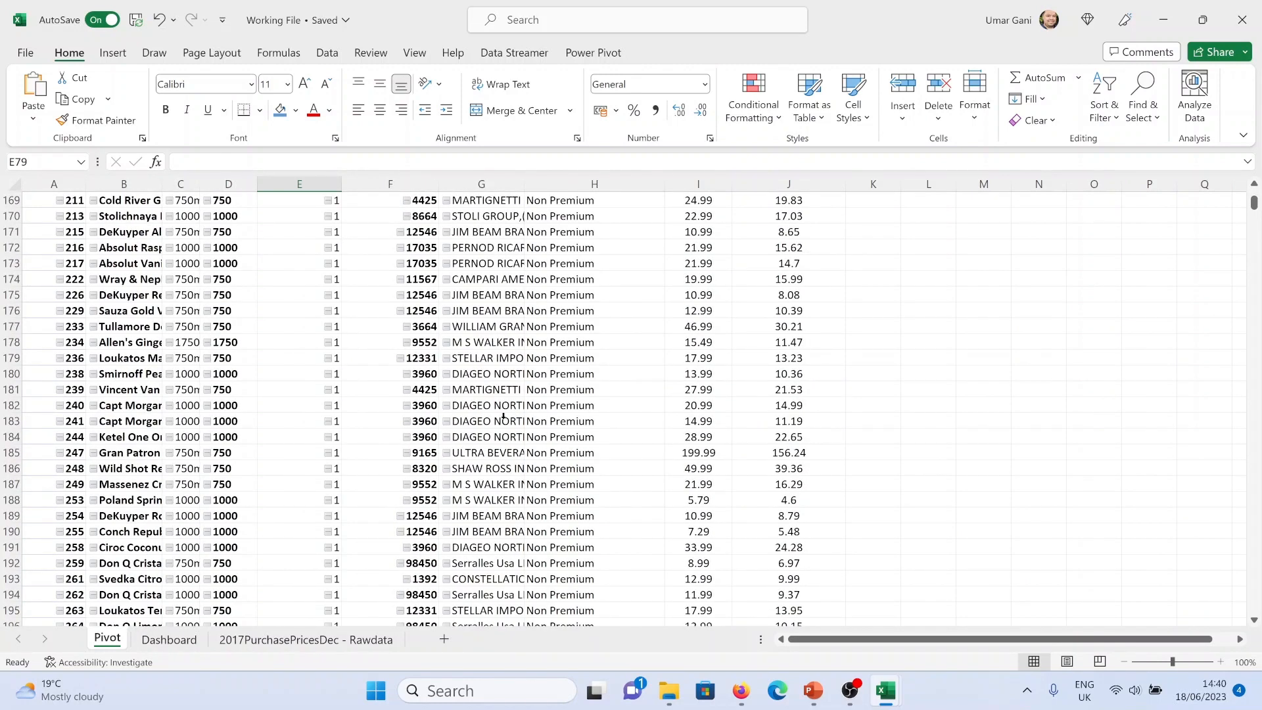
{"action": "scroll", "coordinate": [504, 416], "scroll_direction": "down", "scroll_amount": 4}
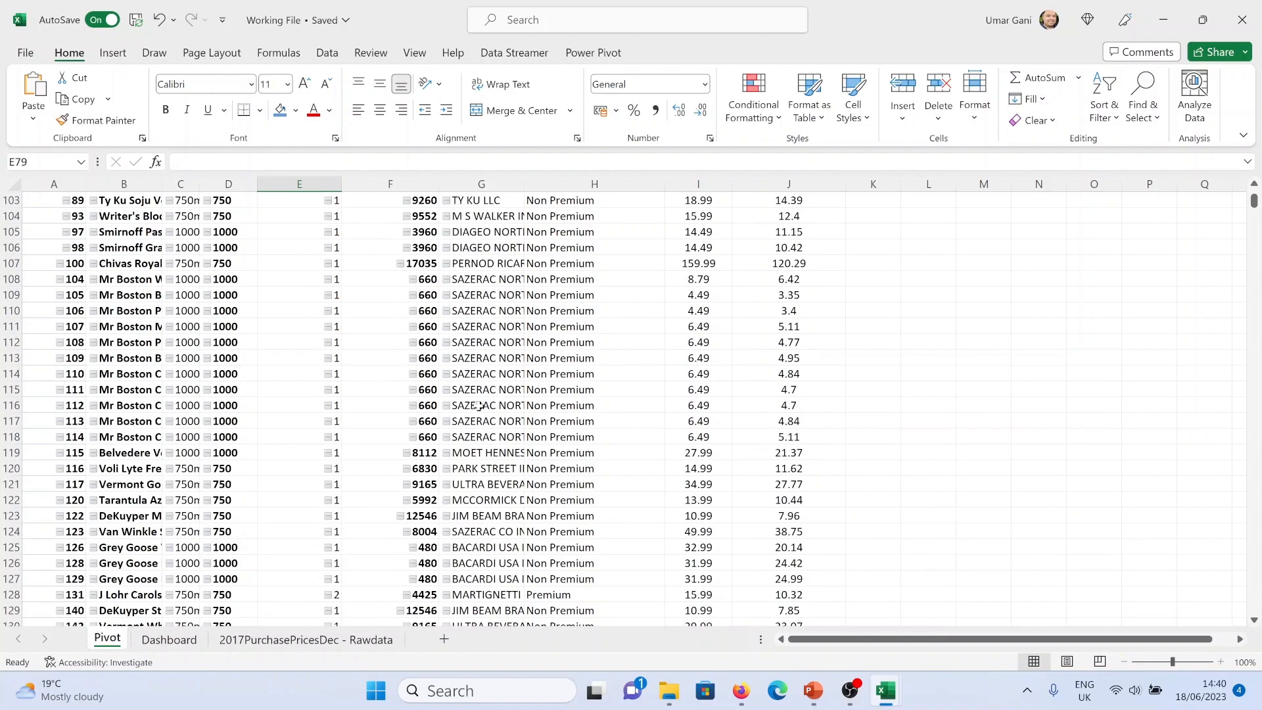
{"action": "key", "text": "ctrl+a"}
{"action": "scroll", "coordinate": [39, 325], "scroll_direction": "down", "scroll_amount": 2}
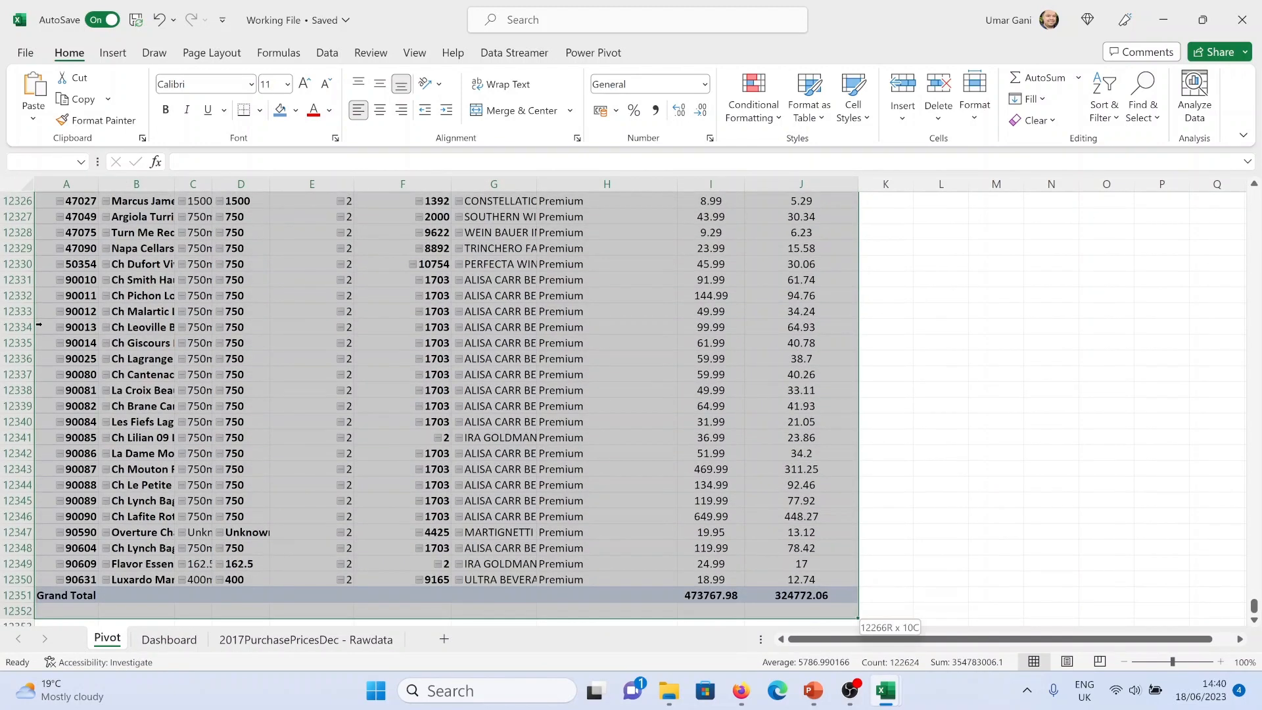
{"action": "key", "text": "ctrl+c"}
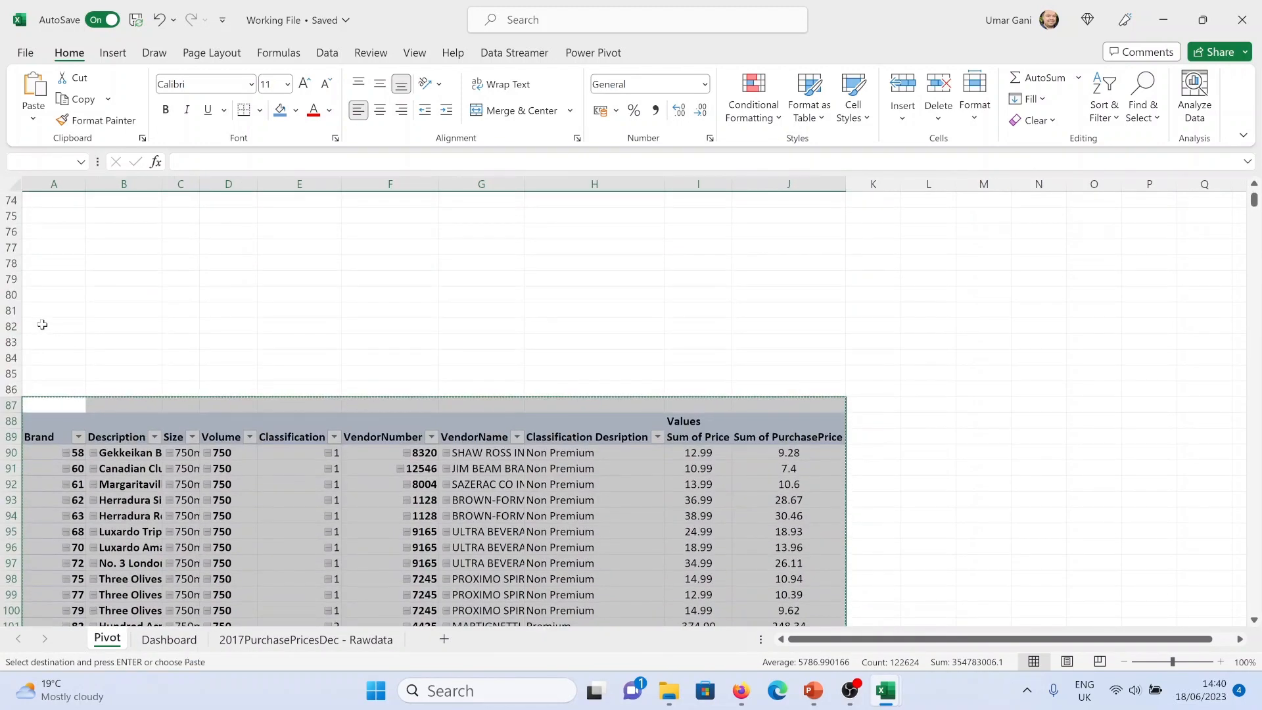
{"action": "left_click", "coordinate": [176, 636]}
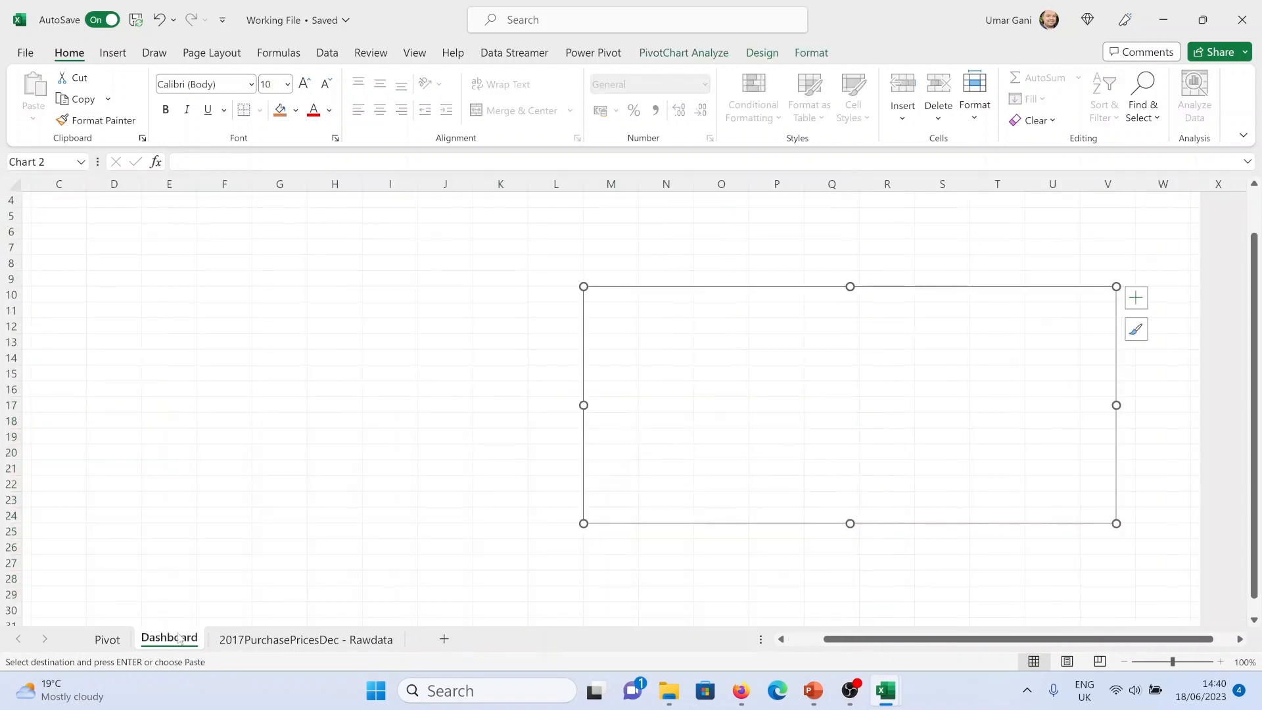
{"action": "left_click", "coordinate": [800, 639]}
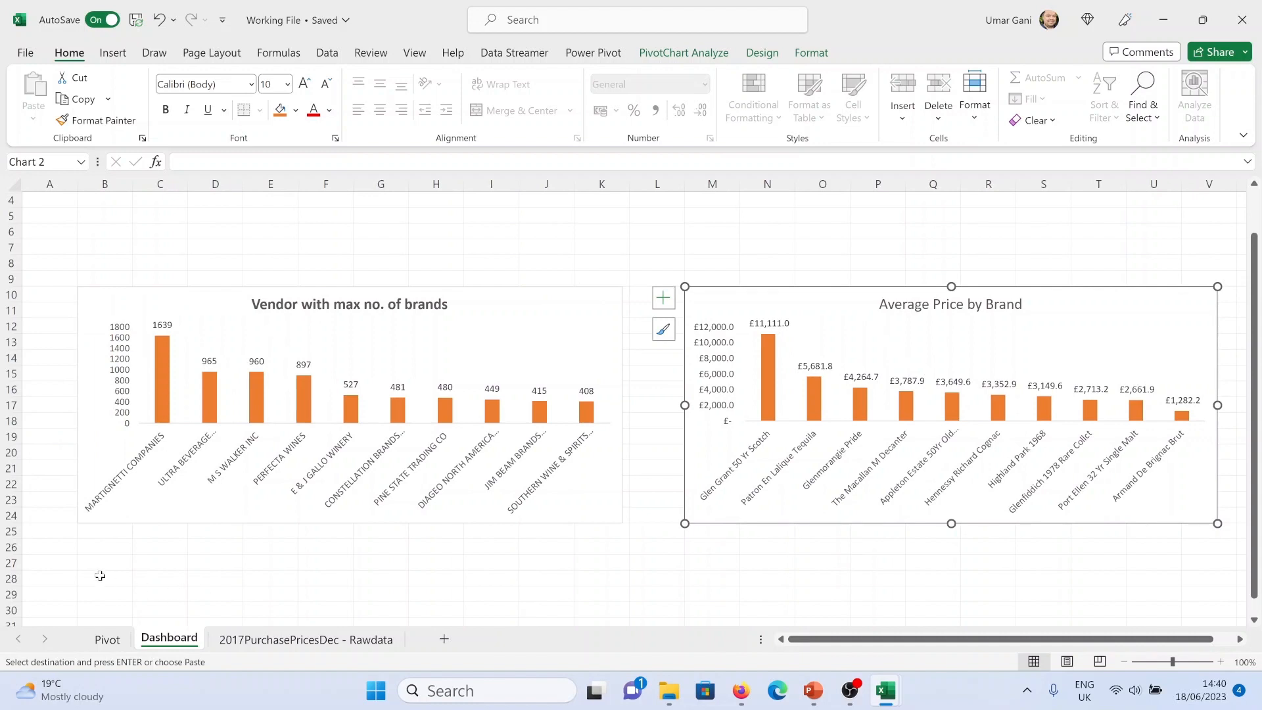
{"action": "left_click", "coordinate": [100, 577]}
{"action": "key", "text": "Return"}
Move the vendor chart out of the way toward the lower right of the Dashboard
{"action": "left_click_drag", "start_coordinate": [511, 293], "coordinate": [1258, 437]}
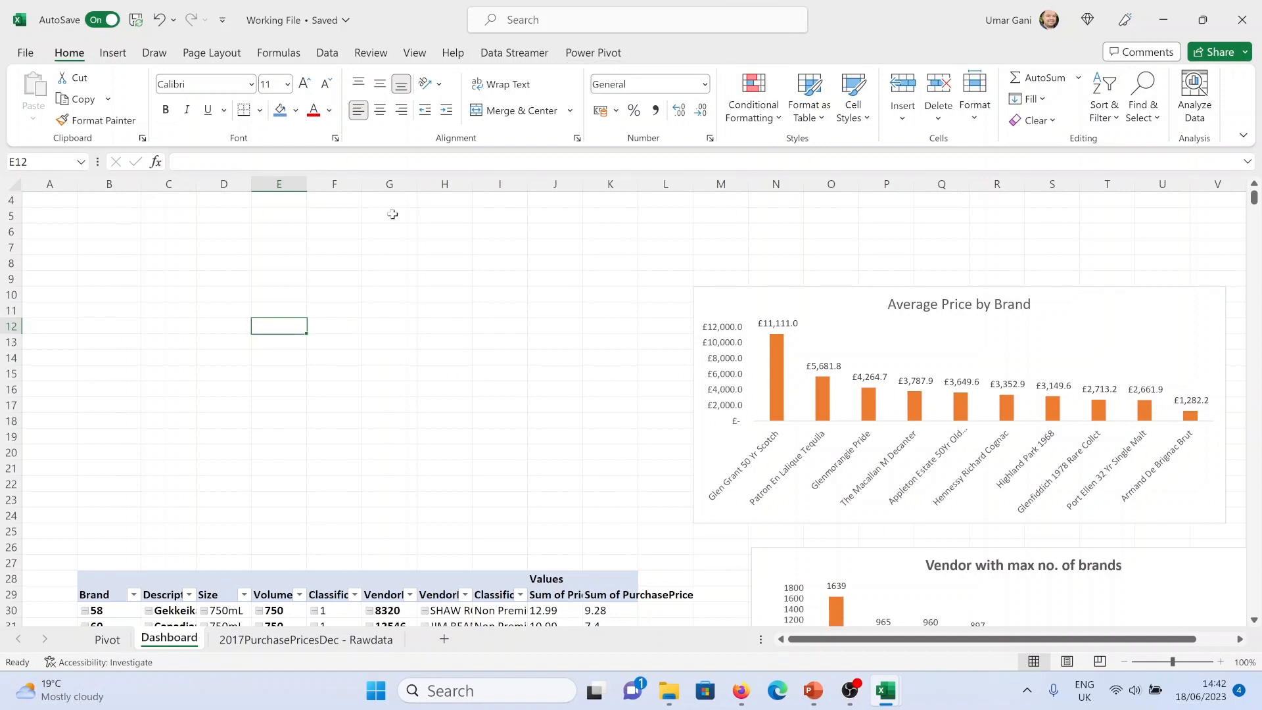
{"action": "left_click_drag", "start_coordinate": [142, 204], "coordinate": [1170, 354]}
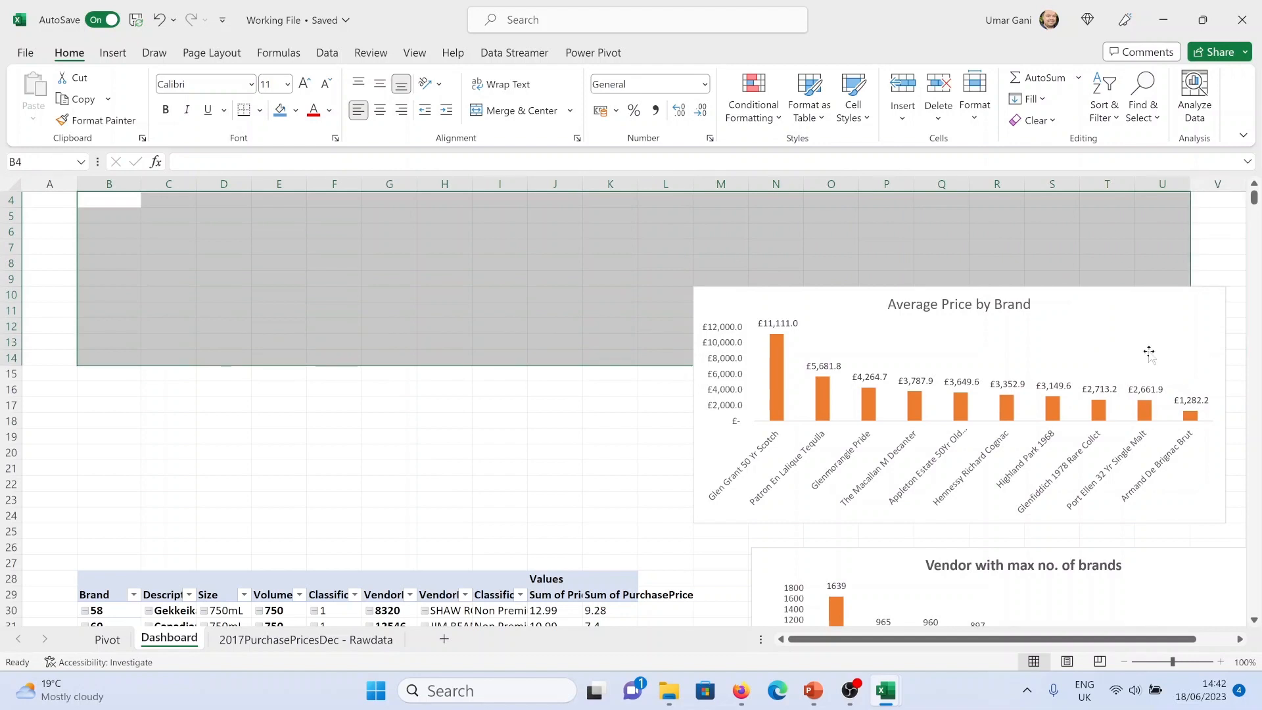
{"action": "left_click", "coordinate": [506, 372]}
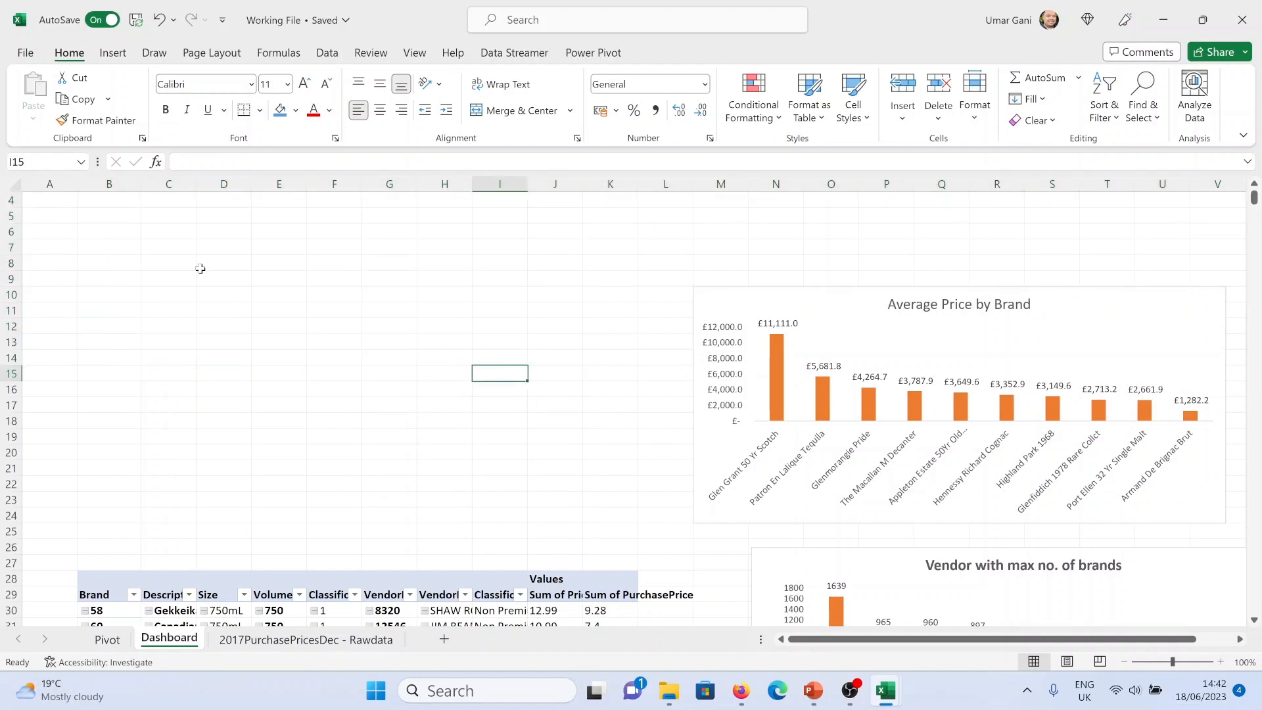
Autofit the column widths of the pasted pivot table on the Dashboard
{"action": "double_click", "coordinate": [137, 186]}
{"action": "left_click_drag", "start_coordinate": [511, 188], "coordinate": [683, 184]}
{"action": "double_click", "coordinate": [712, 184]}
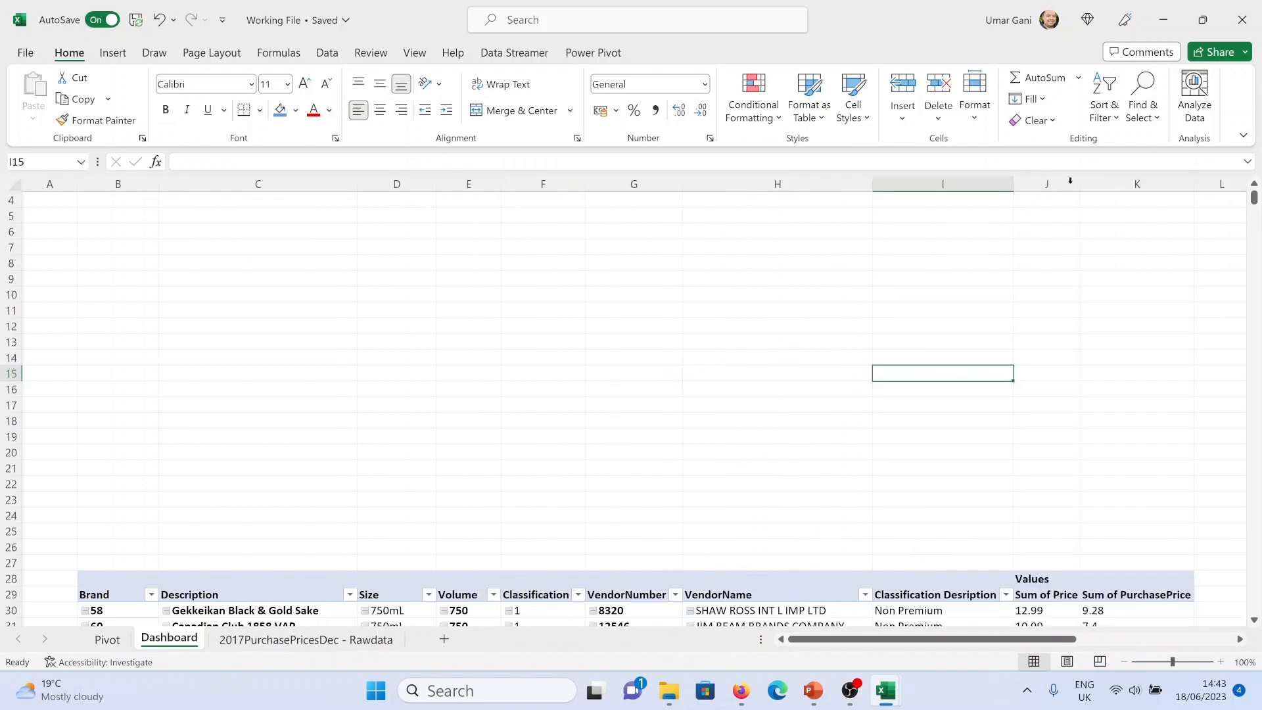
Move the vendor chart back above the pivot table, placing it from about column B, rows 12 to 27
{"action": "scroll", "coordinate": [797, 392], "scroll_direction": "down", "scroll_amount": 9}
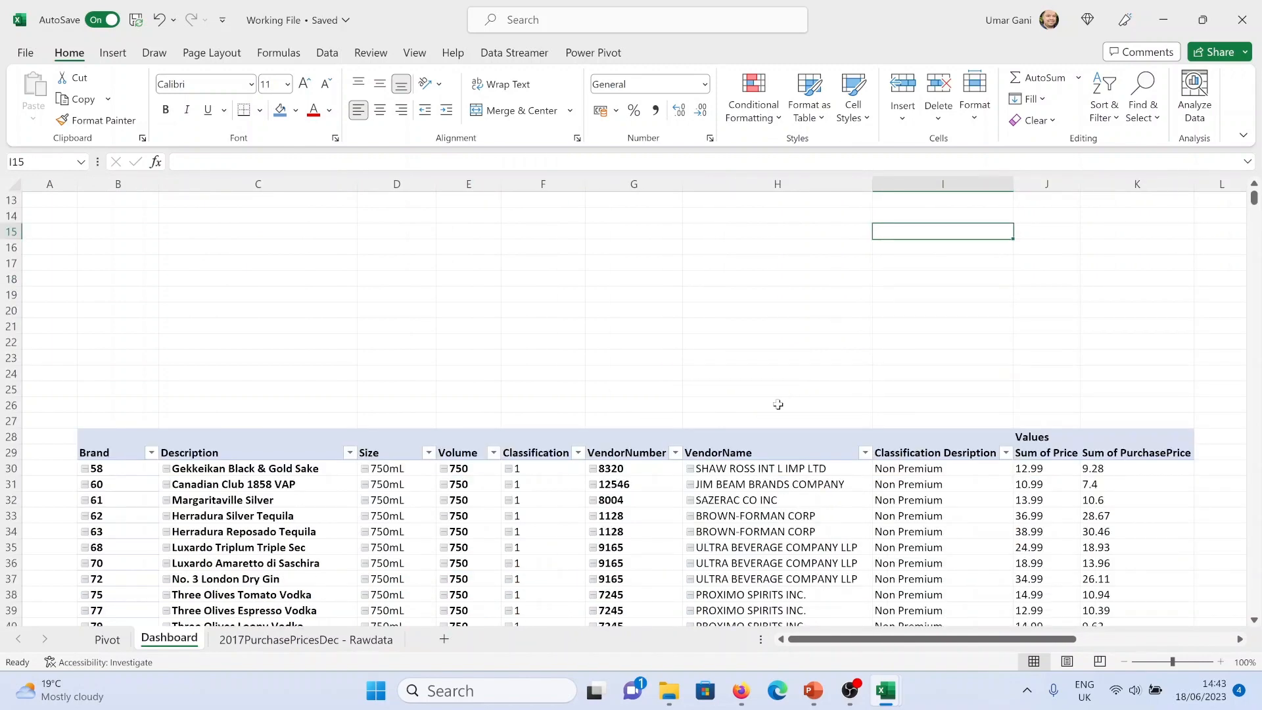
{"action": "scroll", "coordinate": [741, 435], "scroll_direction": "down", "scroll_amount": 7}
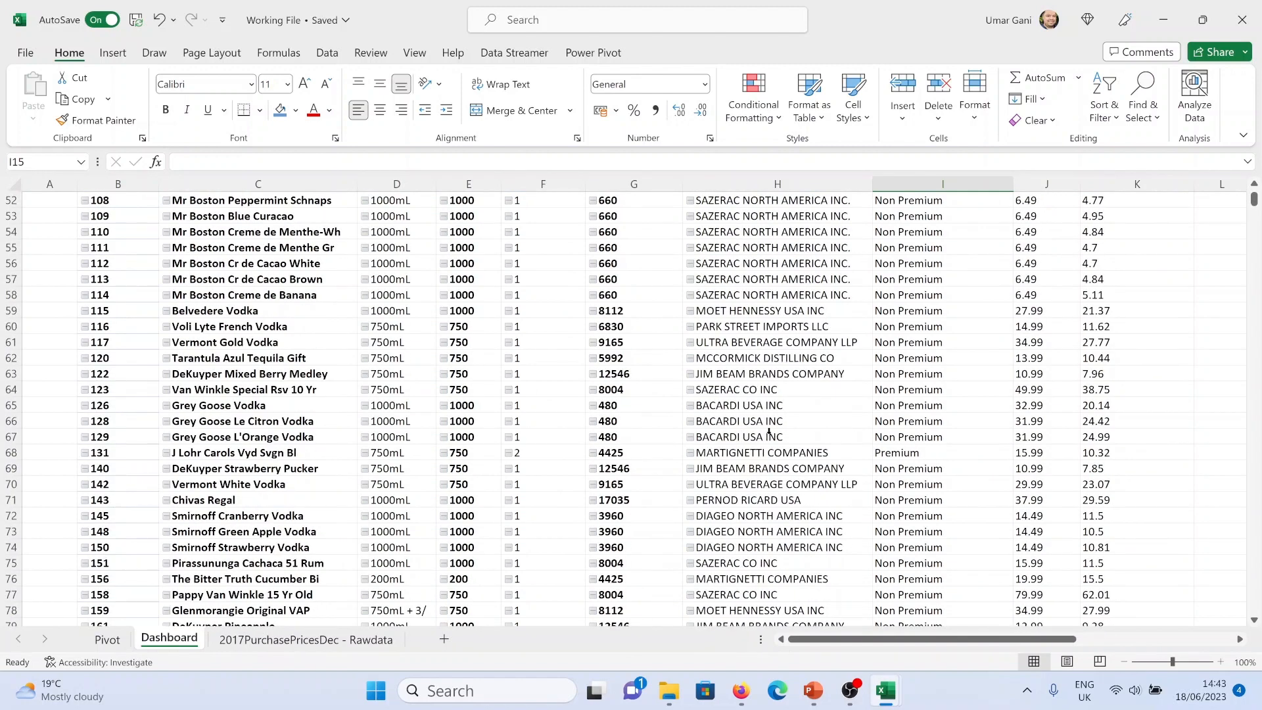
{"action": "scroll", "coordinate": [756, 430], "scroll_direction": "up", "scroll_amount": 8}
{"action": "scroll", "coordinate": [756, 407], "scroll_direction": "up", "scroll_amount": 8}
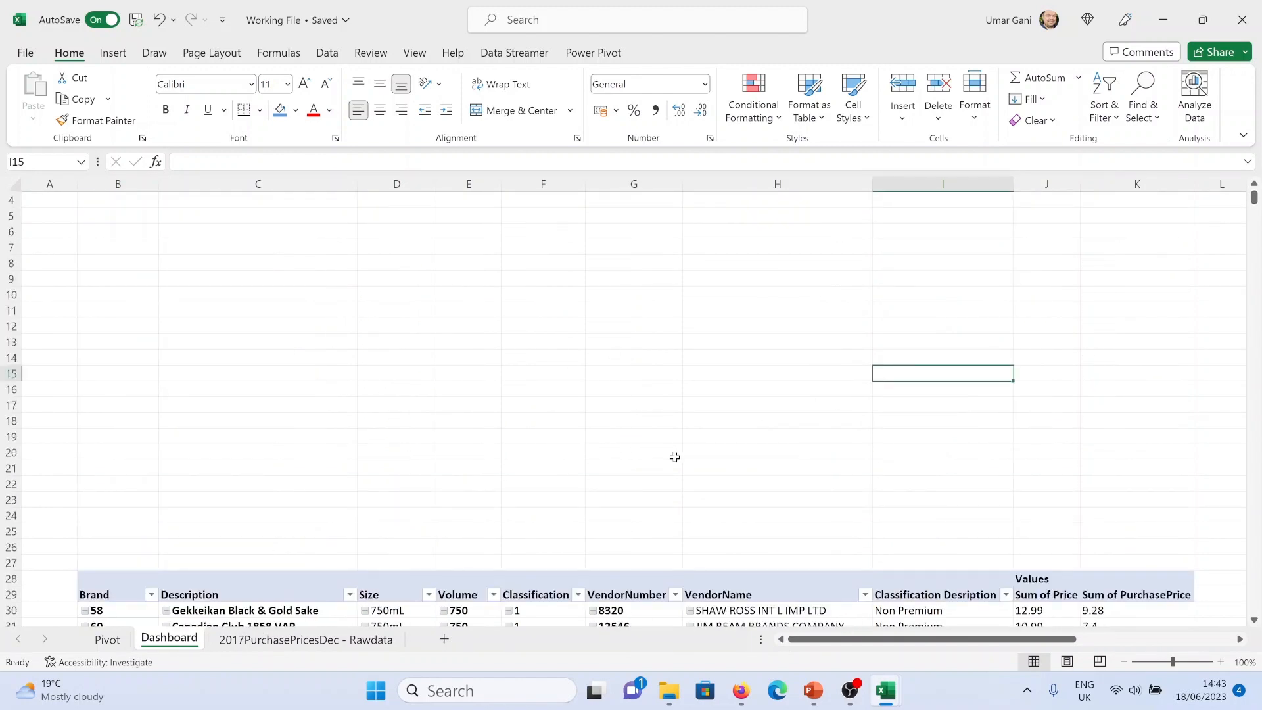
{"action": "scroll", "coordinate": [766, 438], "scroll_direction": "up", "scroll_amount": 1}
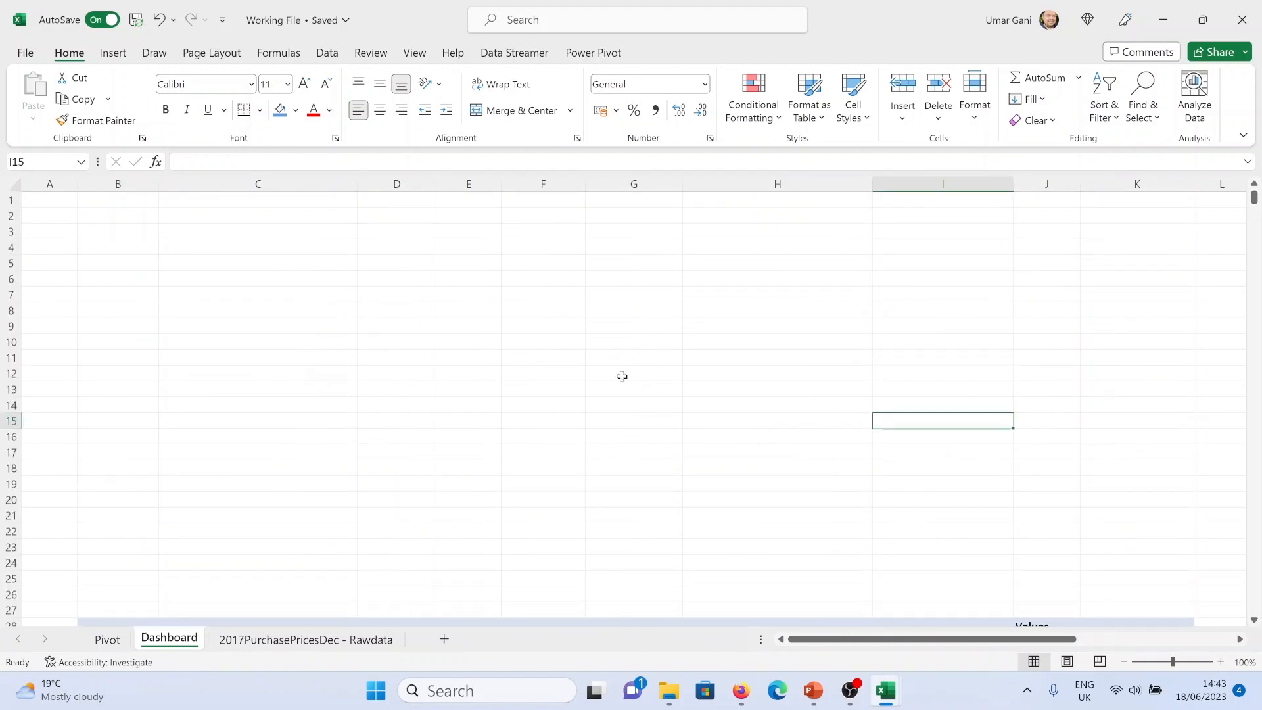
{"action": "scroll", "coordinate": [622, 376], "scroll_direction": "down", "scroll_amount": 4}
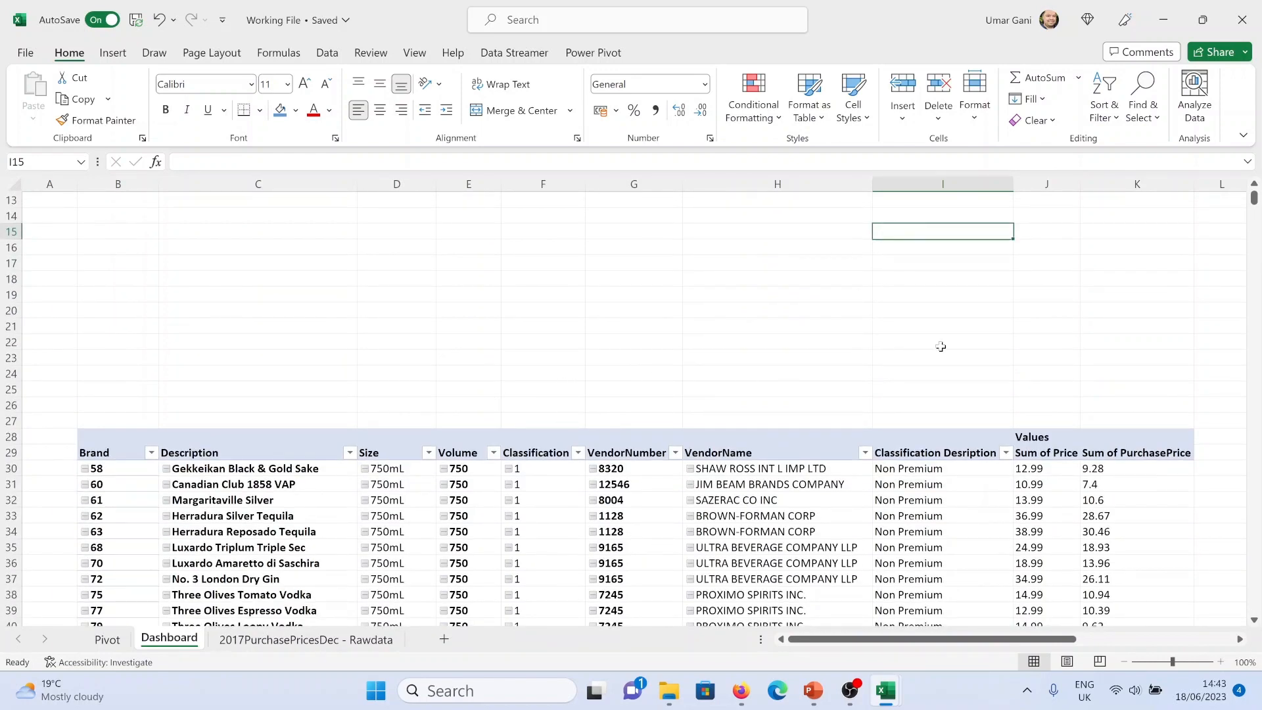
{"action": "left_click_drag", "start_coordinate": [1033, 639], "coordinate": [1115, 639]}
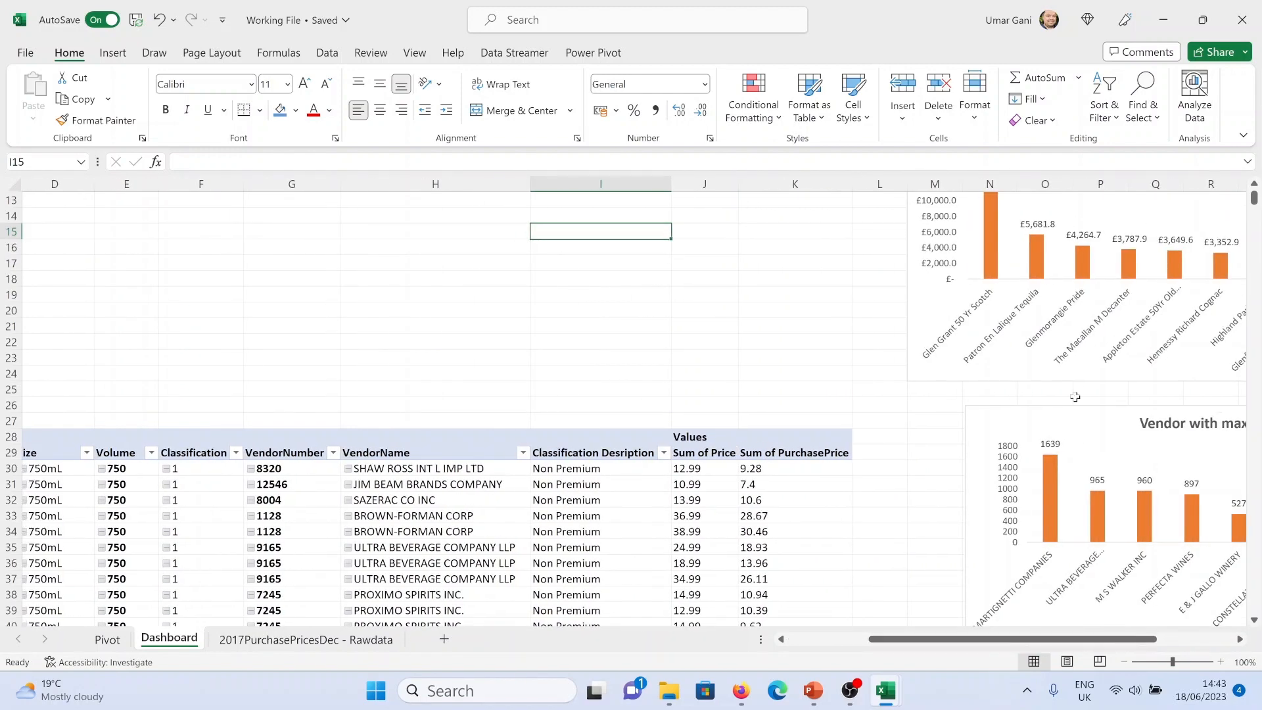
{"action": "left_click_drag", "start_coordinate": [1071, 404], "coordinate": [288, 189]}
{"action": "left_click", "coordinate": [841, 641]}
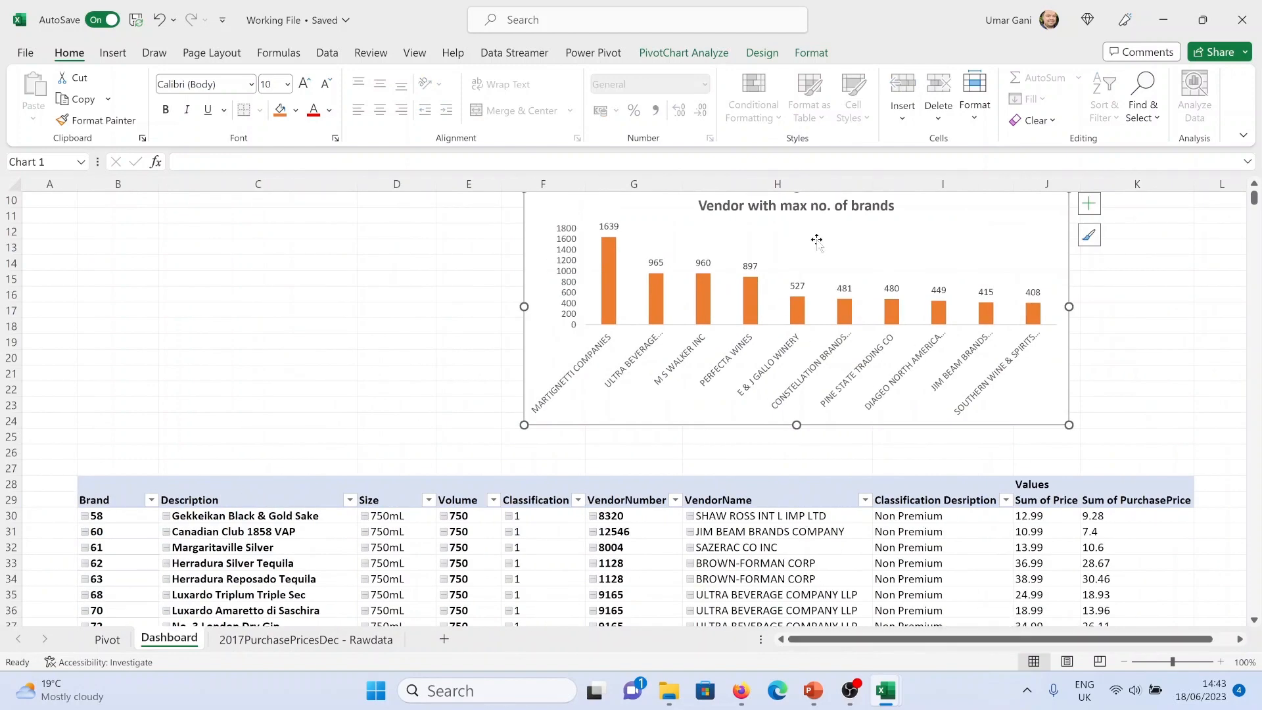
{"action": "left_click_drag", "start_coordinate": [974, 215], "coordinate": [533, 273]}
{"action": "left_click", "coordinate": [533, 272]}
{"action": "left_click_drag", "start_coordinate": [623, 365], "coordinate": [495, 365]}
Place the Average Price by Brand chart beside the vendor chart and set its width to 13.39 cm
{"action": "scroll", "coordinate": [1117, 329], "scroll_direction": "right", "scroll_amount": 1}
{"action": "left_click_drag", "start_coordinate": [1215, 249], "coordinate": [460, 253]}
{"action": "left_click", "coordinate": [427, 262]}
{"action": "left_click", "coordinate": [811, 53]}
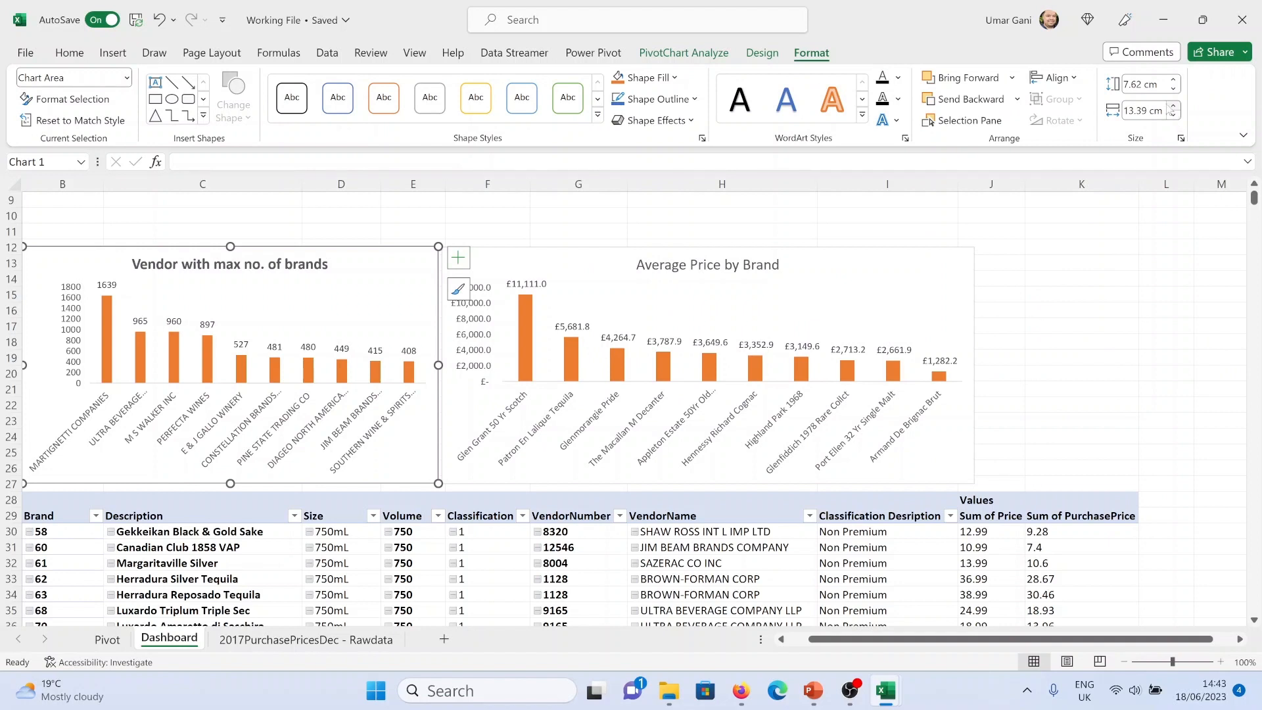
{"action": "left_click", "coordinate": [937, 234]}
{"action": "triple_click", "coordinate": [1147, 111]}
{"action": "type", "text": "13.39"}
{"action": "key", "text": "Return"}
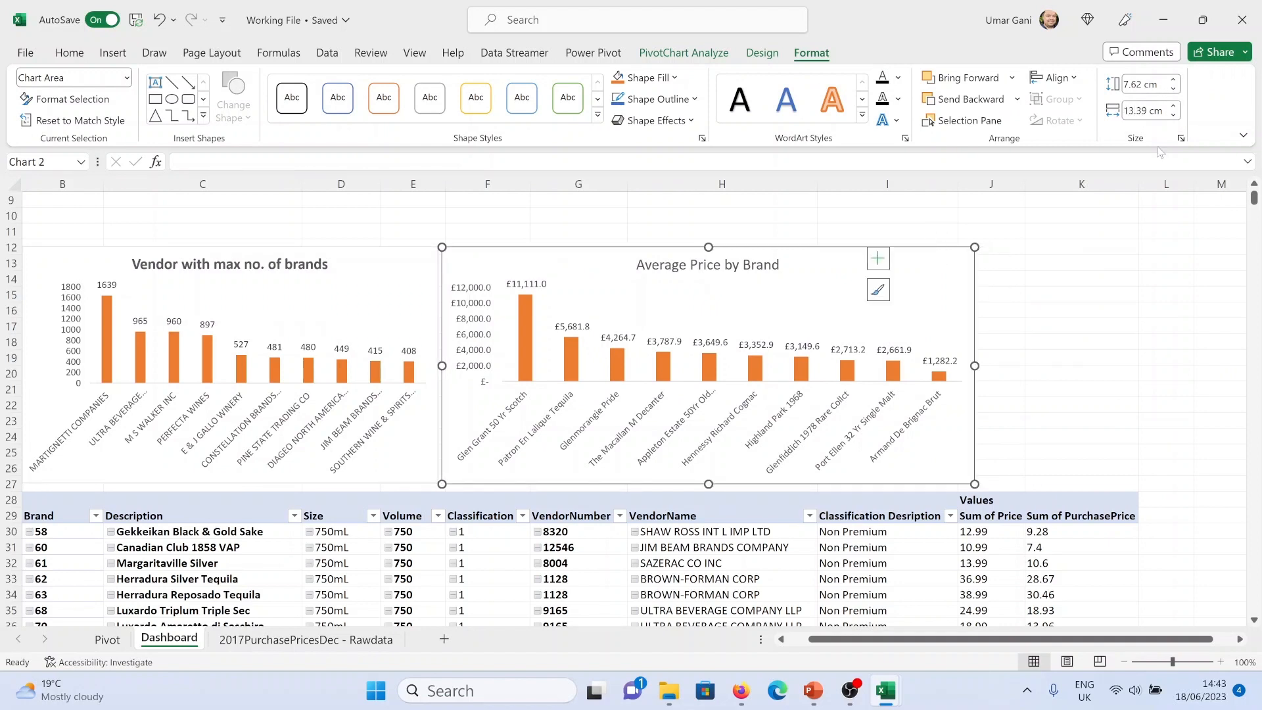
Widen column J of the pivot table on the Dashboard
{"action": "left_click", "coordinate": [1094, 310]}
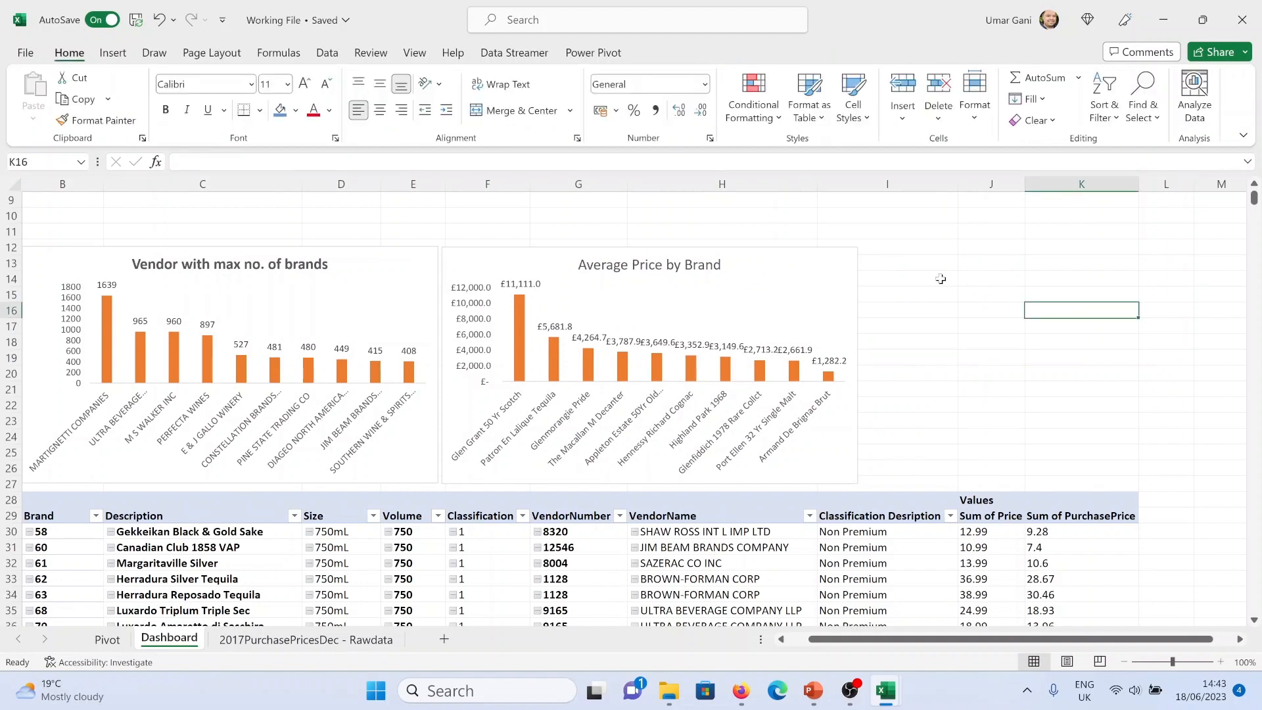
{"action": "left_click_drag", "start_coordinate": [1025, 184], "coordinate": [1065, 184]}
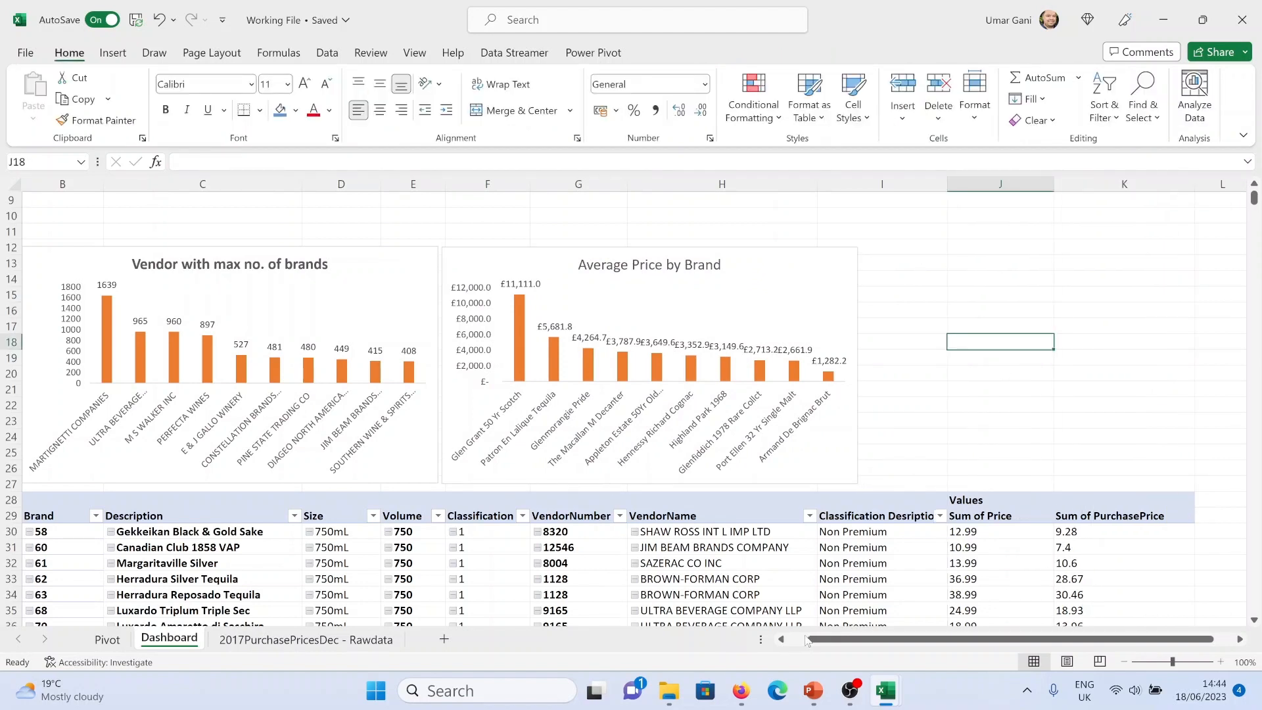
Copy the distinct vendor count pivot from the Pivot sheet and paste it on the Dashboard at cell J12
{"action": "left_click", "coordinate": [107, 639]}
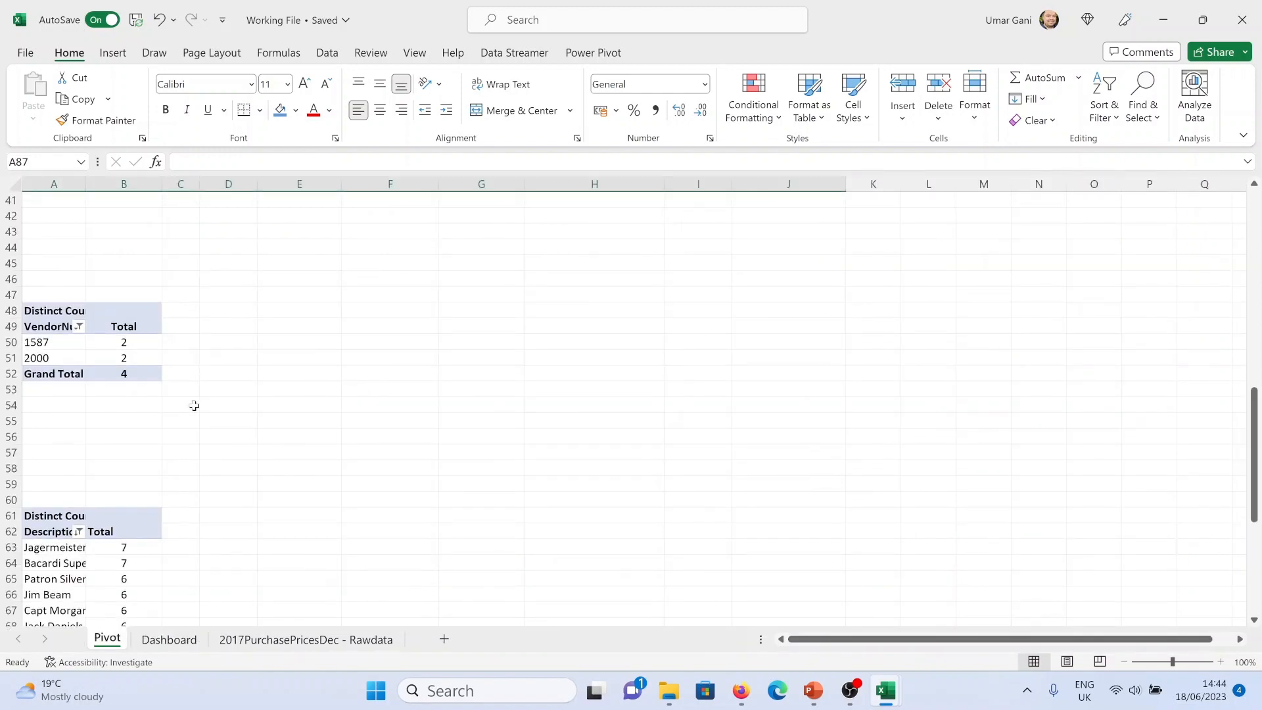
{"action": "left_click_drag", "start_coordinate": [157, 405], "coordinate": [40, 311]}
{"action": "key", "text": "ctrl+c"}
{"action": "left_click", "coordinate": [169, 639]}
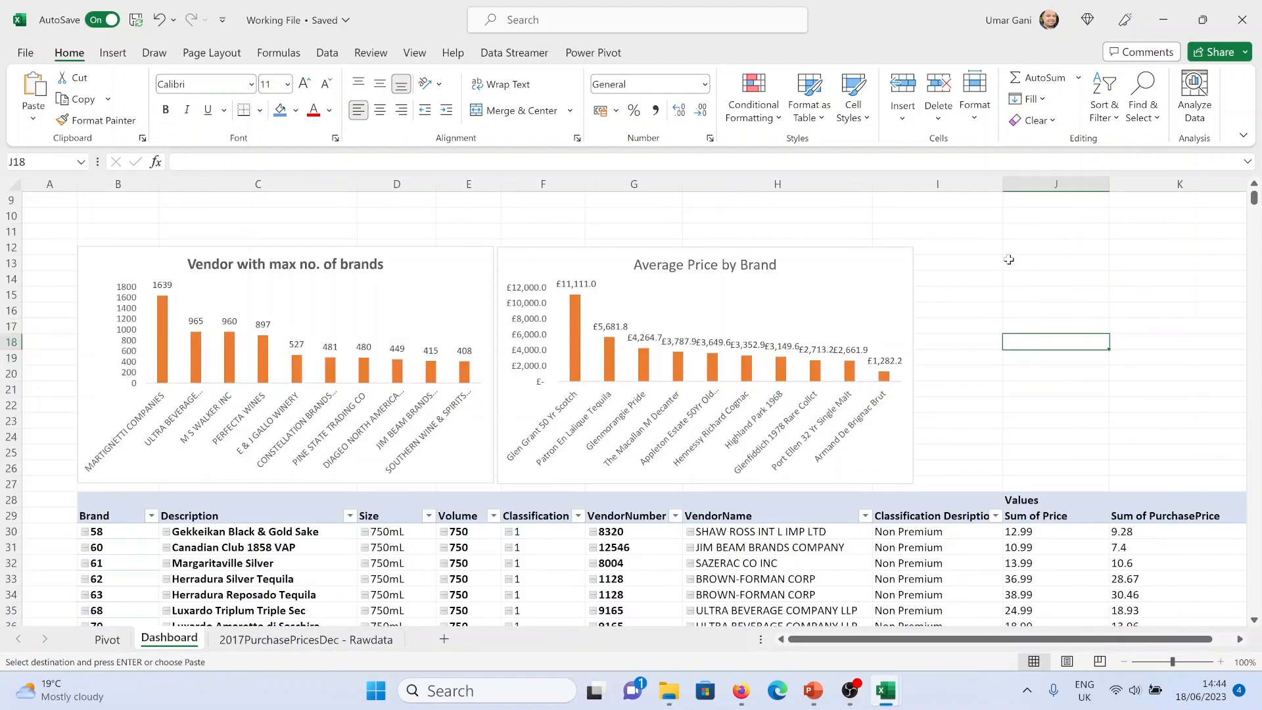
{"action": "left_click", "coordinate": [980, 249]}
Realign the two charts on the Dashboard so they sit level beside the vendor count pivot
{"action": "left_click", "coordinate": [535, 281]}
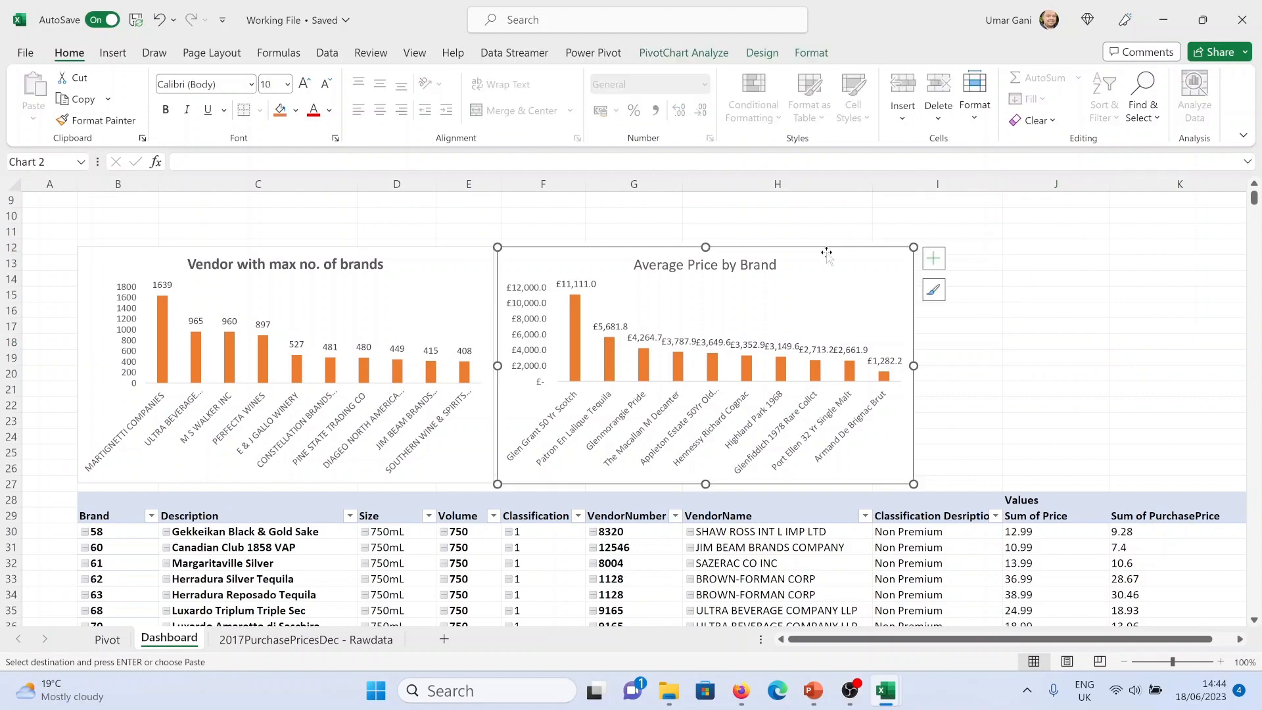
{"action": "scroll", "coordinate": [457, 295], "scroll_direction": "up", "scroll_amount": 3}
{"action": "left_click_drag", "start_coordinate": [286, 373], "coordinate": [285, 347]}
{"action": "left_click", "coordinate": [699, 374]}
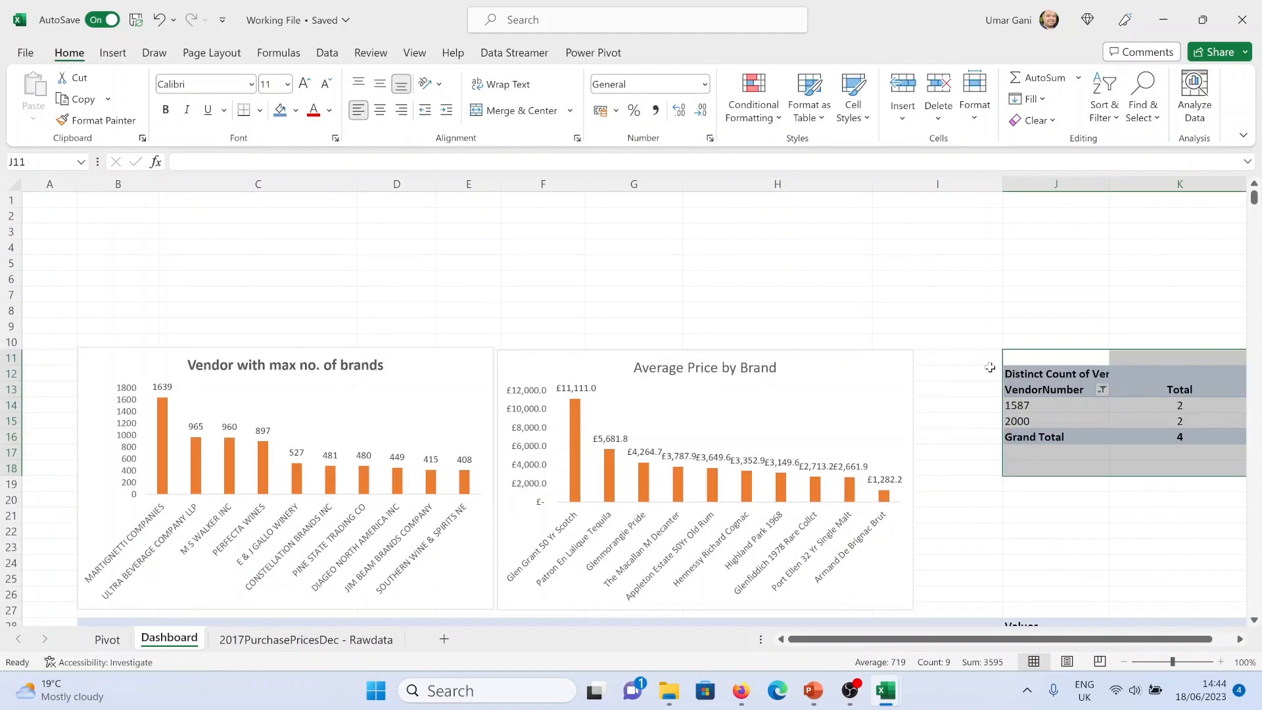
{"action": "left_click", "coordinate": [1068, 377]}
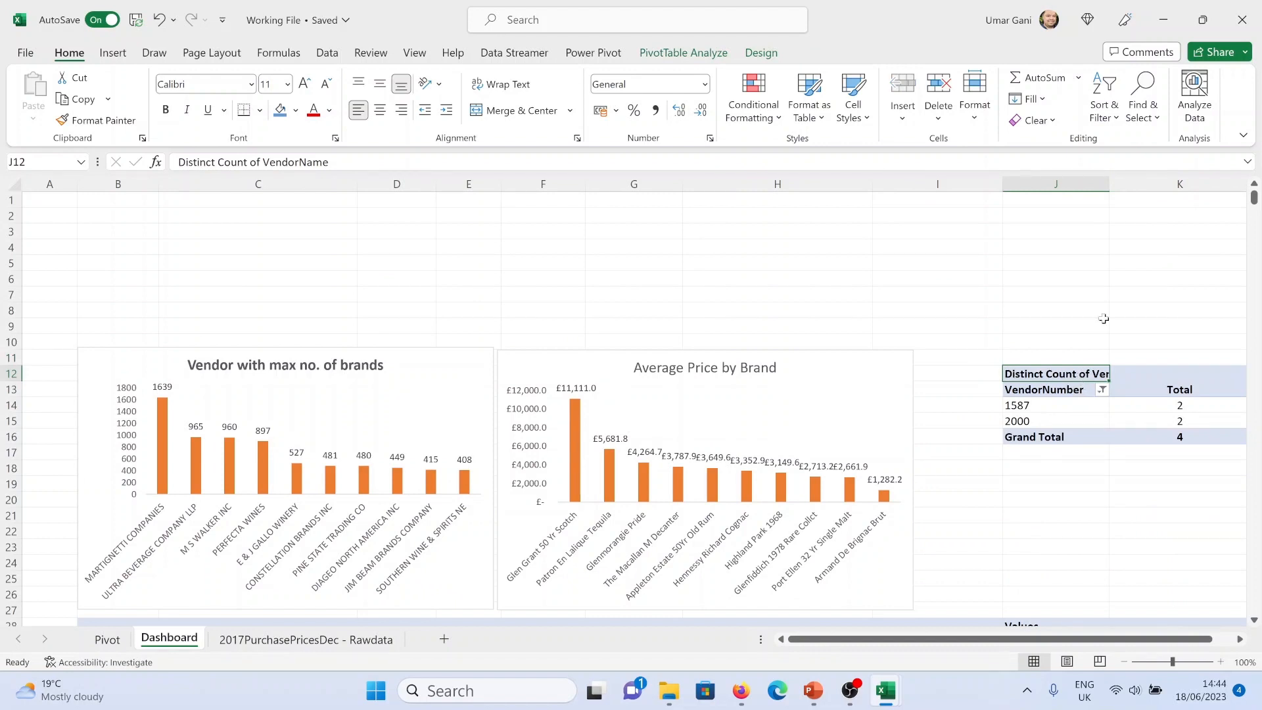
Autofit column K of the vendor count pivot on the Dashboard
{"action": "scroll", "coordinate": [1198, 365], "scroll_direction": "right", "scroll_amount": 1}
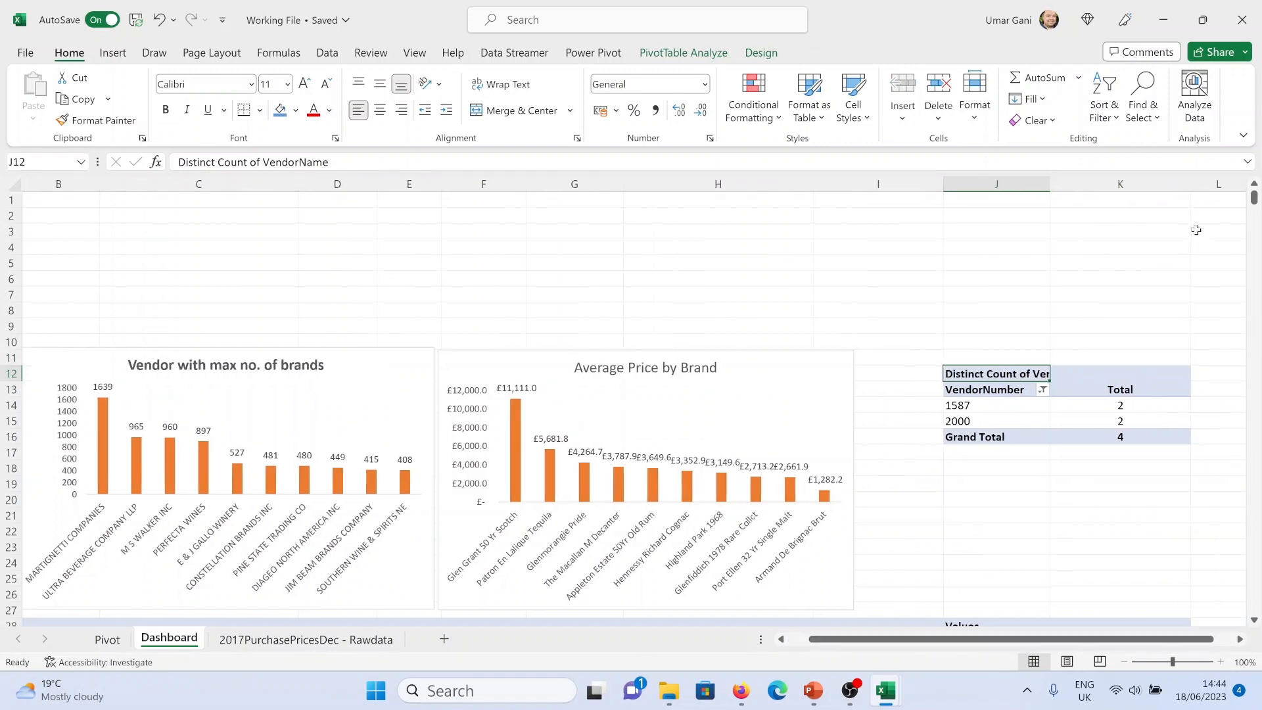
{"action": "double_click", "coordinate": [1191, 184]}
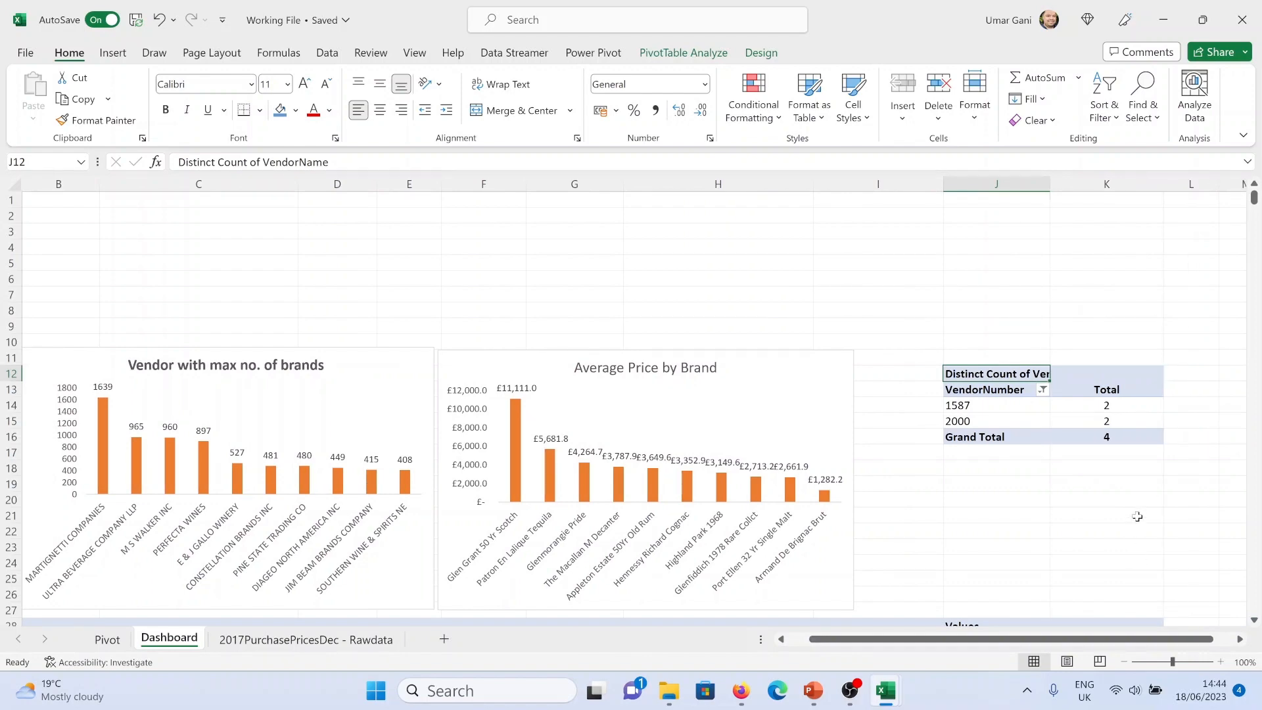
{"action": "scroll", "coordinate": [1136, 516], "scroll_direction": "down", "scroll_amount": 4}
{"action": "scroll", "coordinate": [1142, 518], "scroll_direction": "up", "scroll_amount": 2}
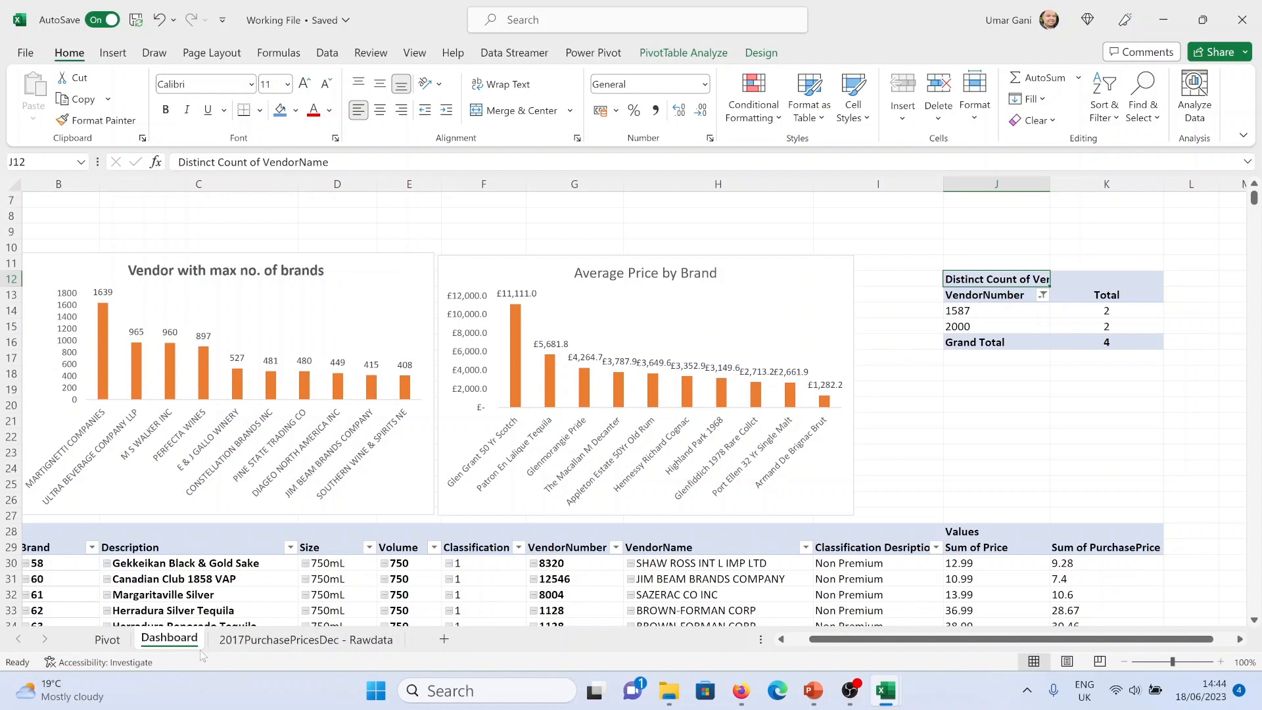
Copy the distinct purchase price count pivot from the Pivot sheet and try to paste it on the Dashboard at J19
{"action": "left_click", "coordinate": [108, 639]}
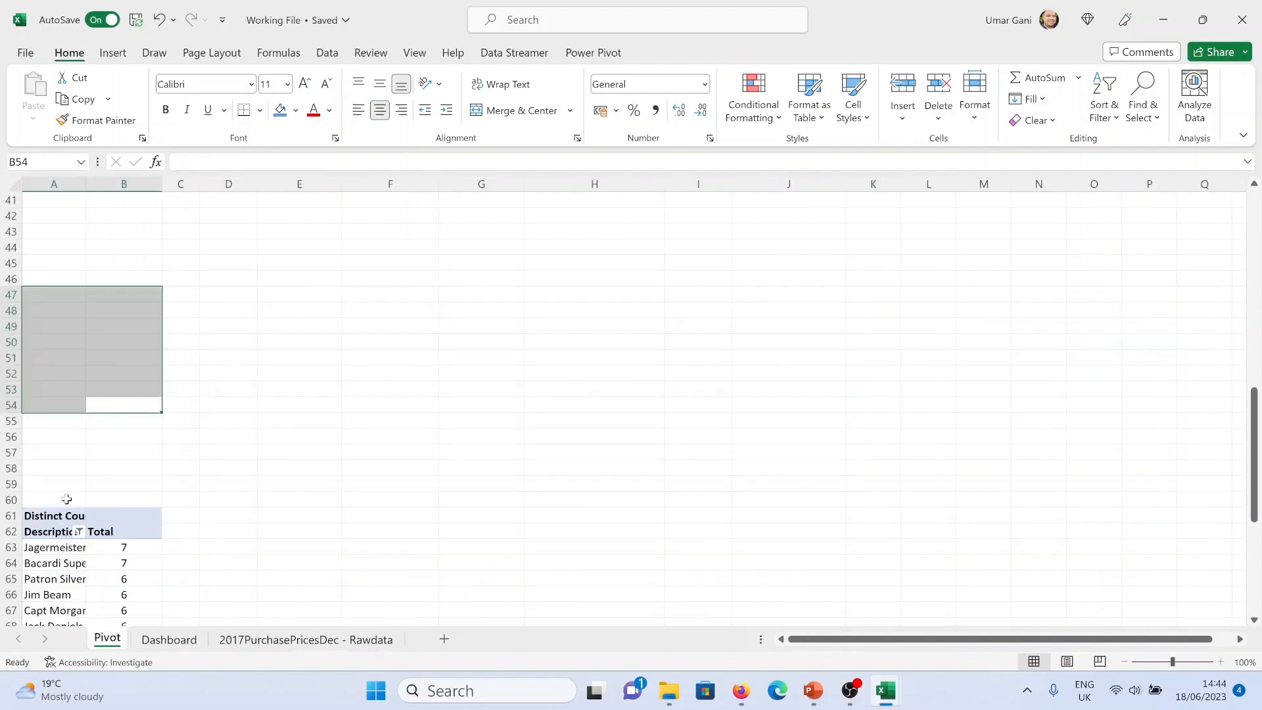
{"action": "left_click_drag", "start_coordinate": [64, 488], "coordinate": [146, 542]}
{"action": "key", "text": "ctrl+c"}
{"action": "left_click", "coordinate": [191, 641]}
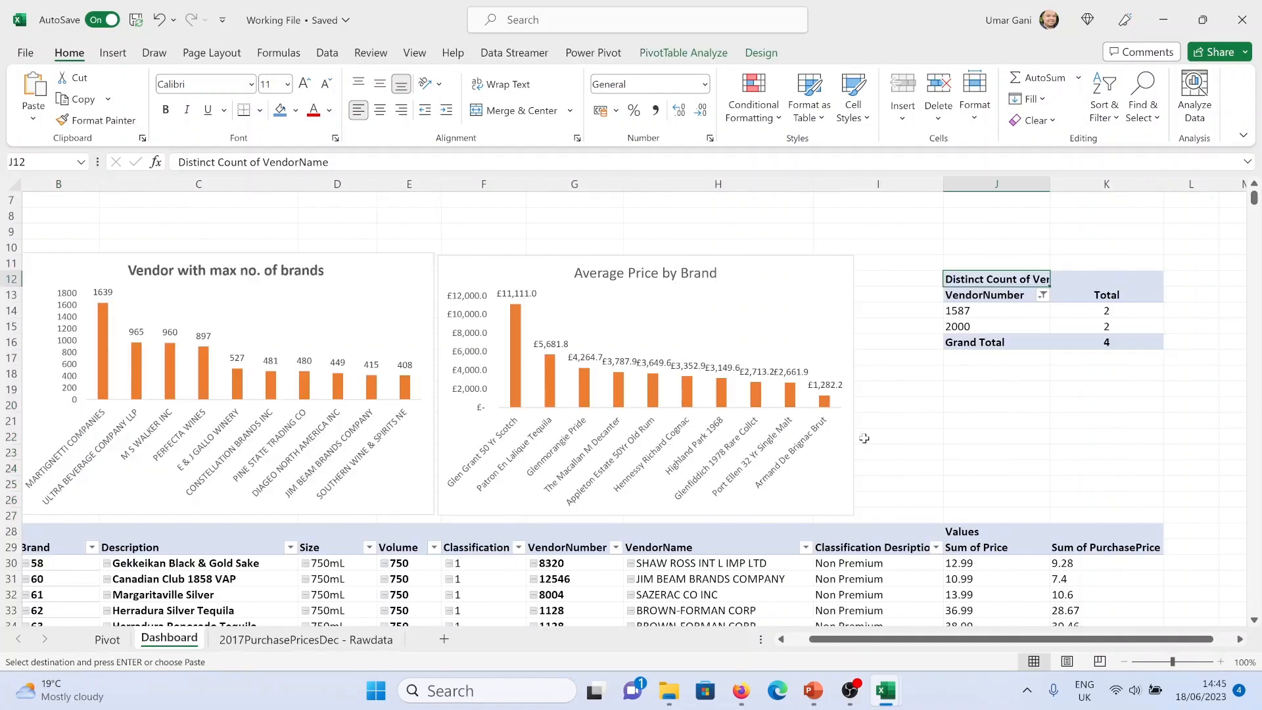
{"action": "left_click", "coordinate": [984, 396]}
{"action": "key", "text": "ctrl+v"}
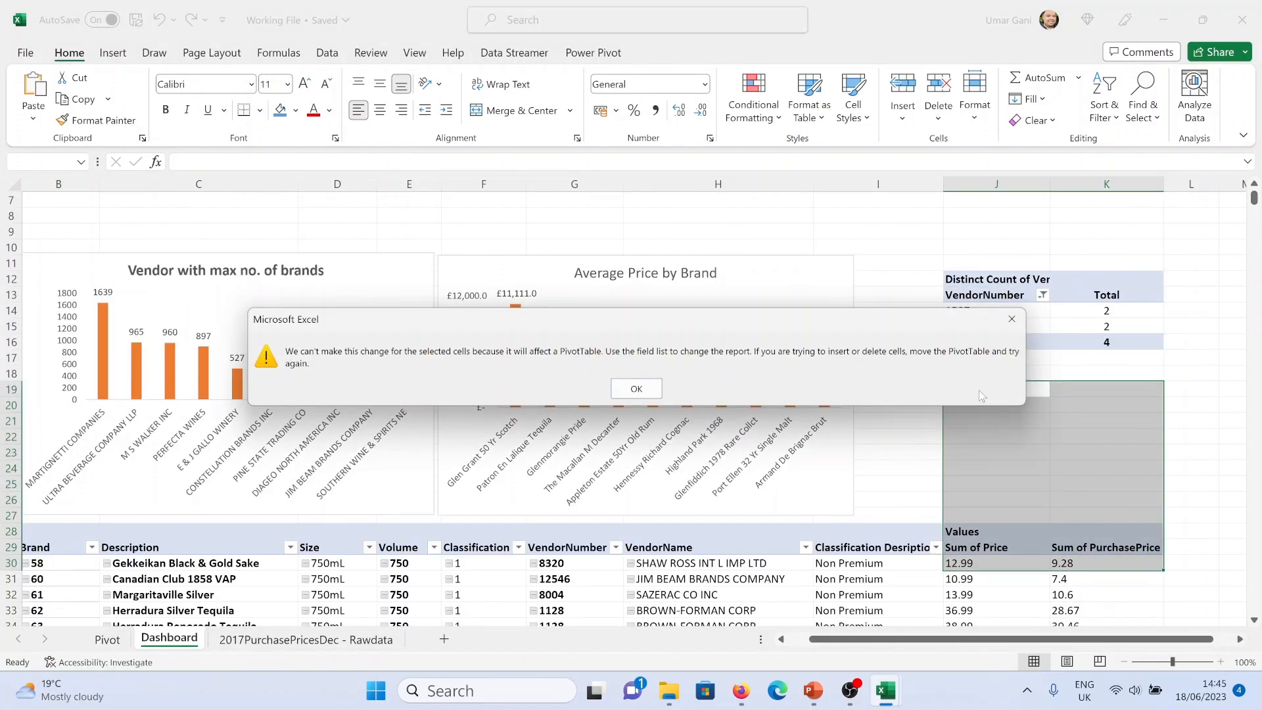
{"action": "left_click", "coordinate": [659, 391]}
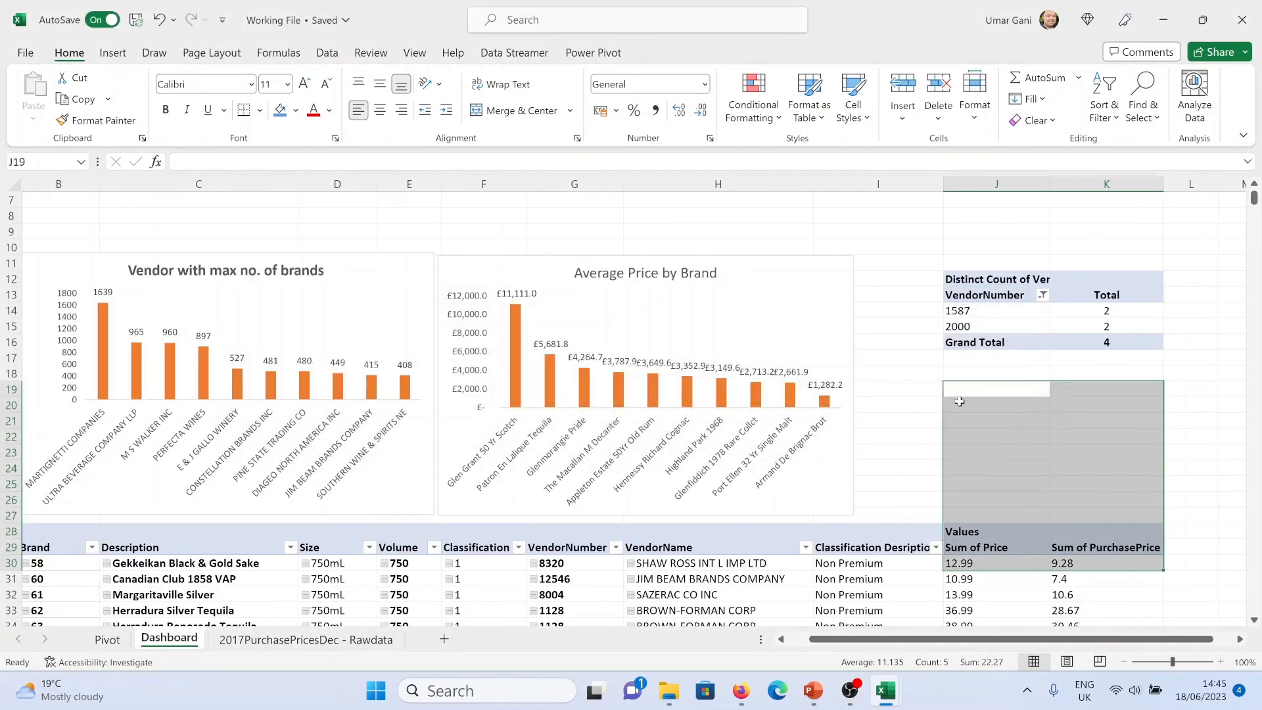
Paste the copied purchase price count pivot on the Dashboard at cell J20, below the vendor count pivot
{"action": "left_click", "coordinate": [907, 453]}
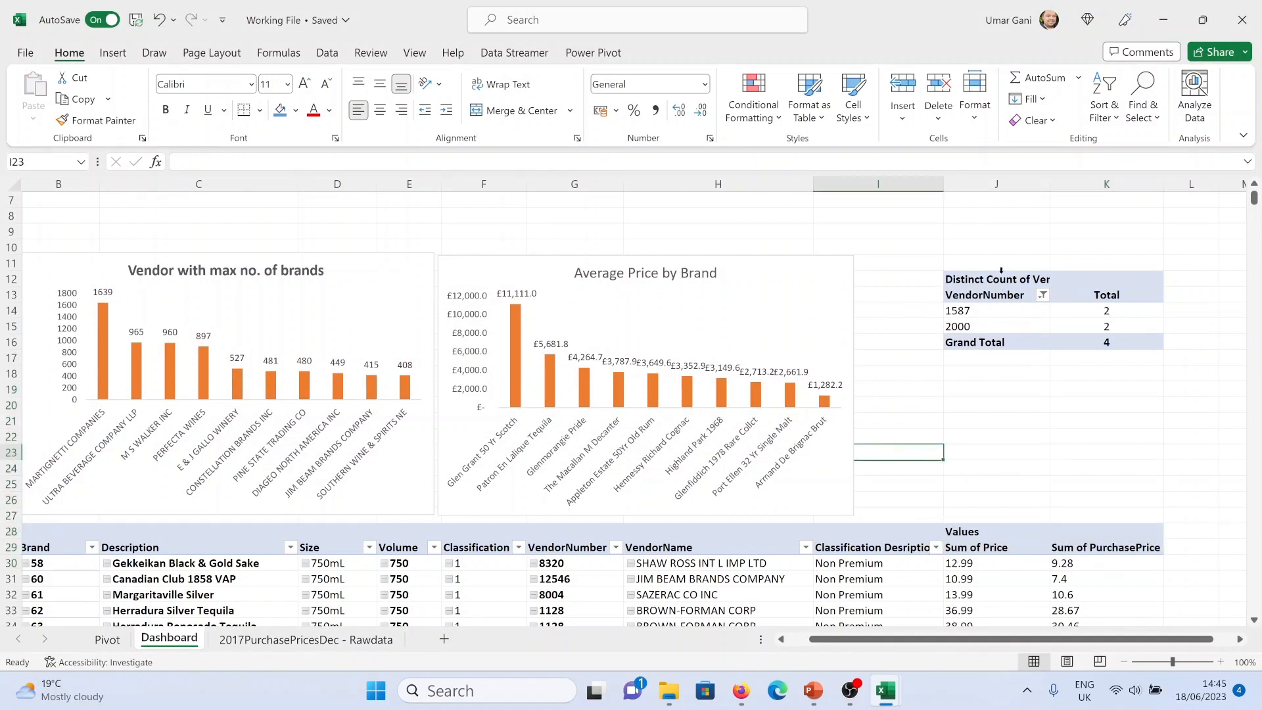
{"action": "left_click", "coordinate": [974, 362]}
{"action": "left_click", "coordinate": [977, 378]}
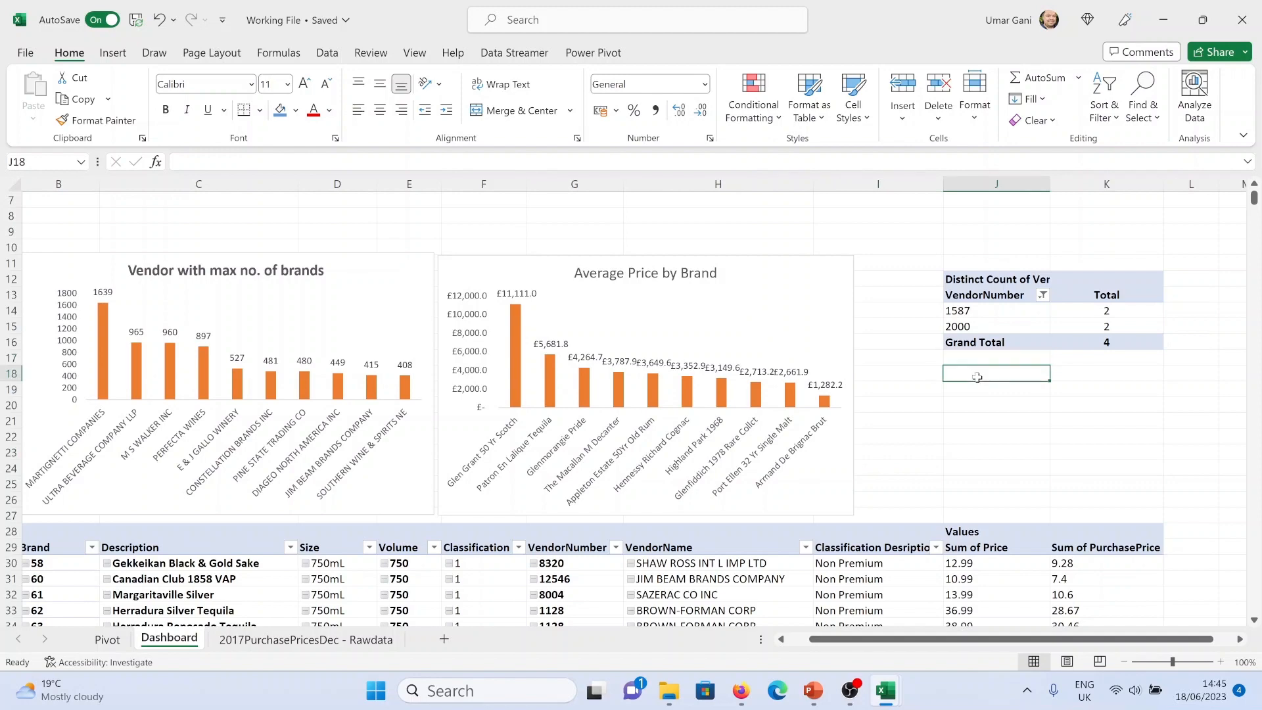
{"action": "scroll", "coordinate": [888, 491], "scroll_direction": "up", "scroll_amount": 2}
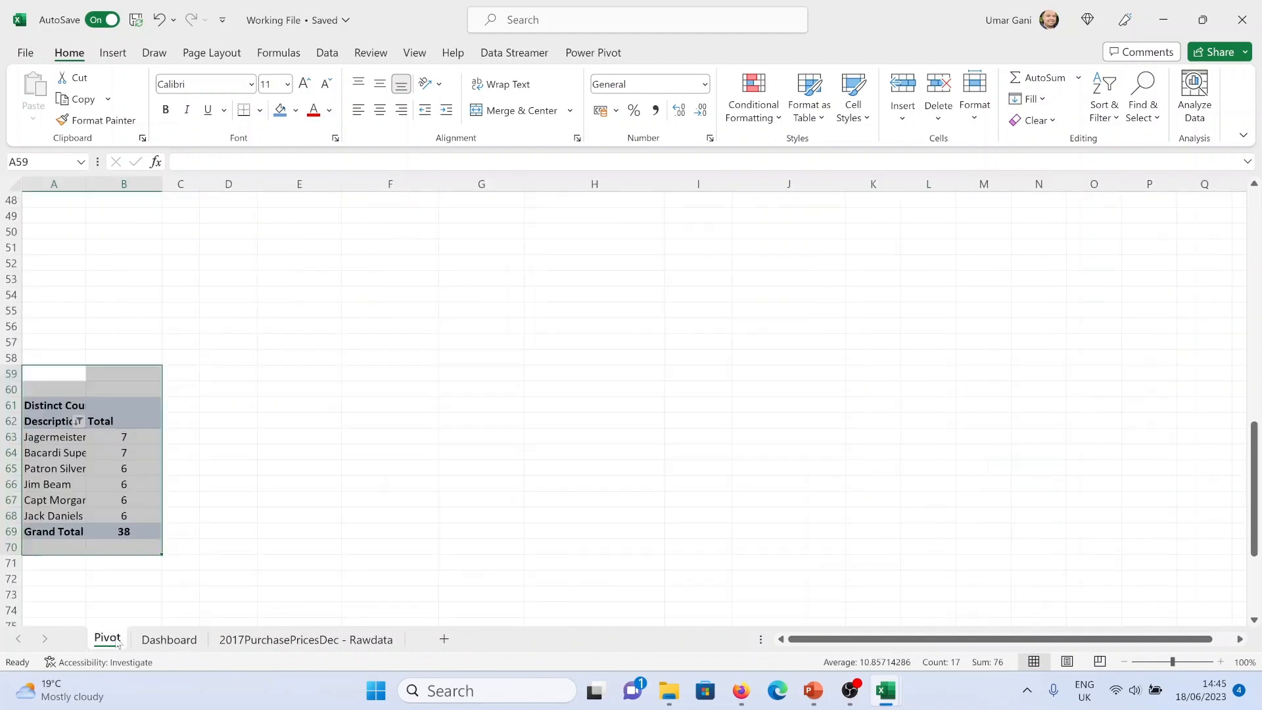
{"action": "key", "text": "ctrl+c"}
{"action": "left_click", "coordinate": [150, 640]}
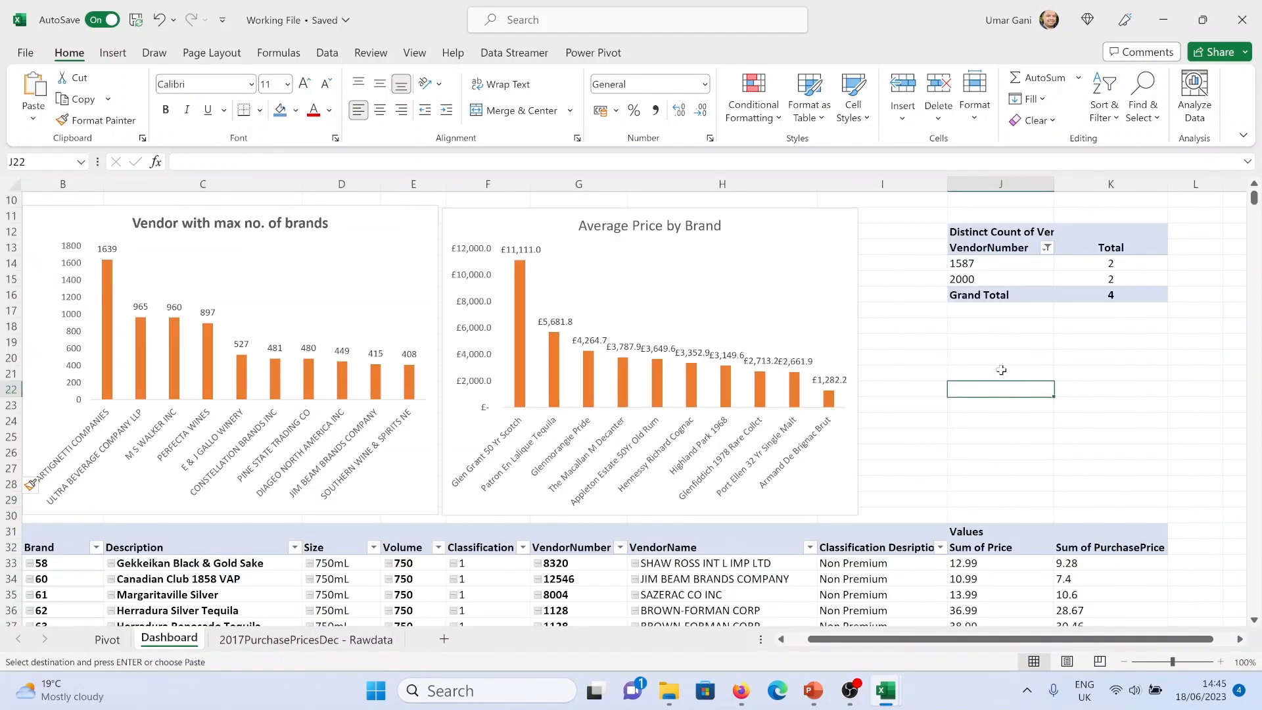
{"action": "left_click", "coordinate": [995, 343]}
{"action": "key", "text": "Return"}
Move the Average Price by Brand chart to the right so it sits beside the pivot tables
{"action": "left_click_drag", "start_coordinate": [1001, 347], "coordinate": [1148, 512]}
{"action": "key", "text": "ctrl+x"}
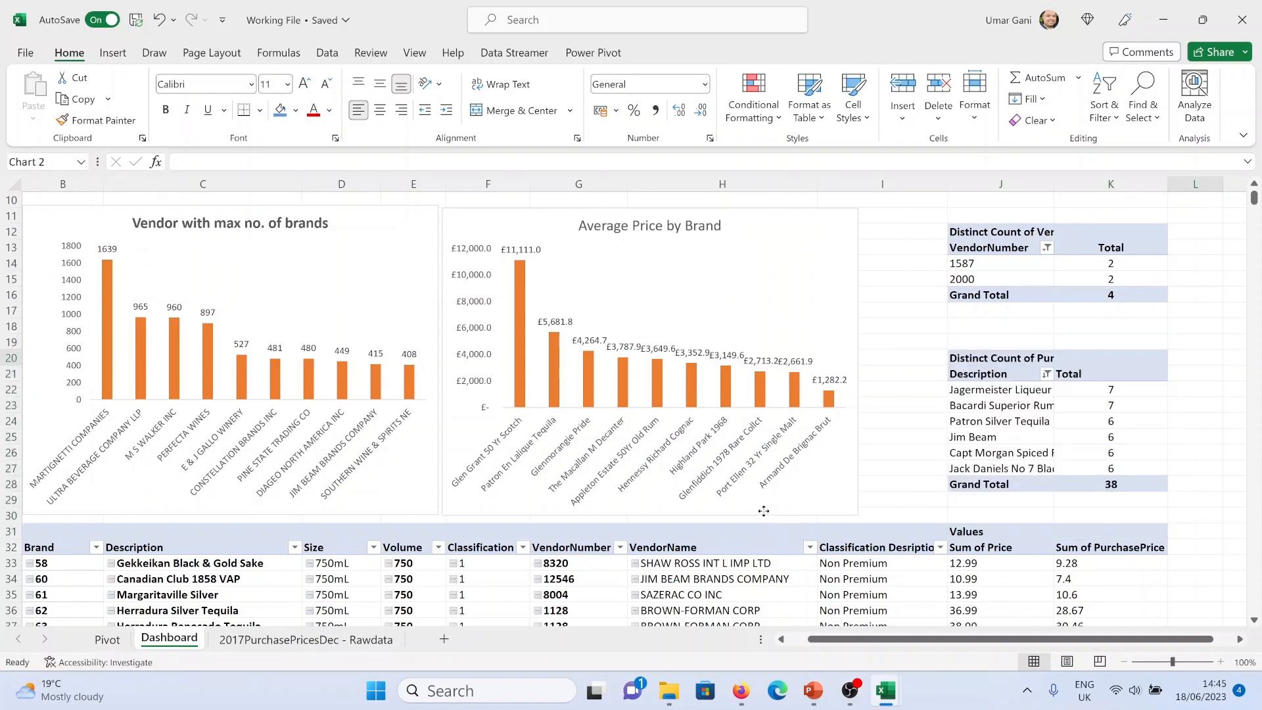
{"action": "left_click", "coordinate": [762, 511]}
{"action": "left_click_drag", "start_coordinate": [649, 516], "coordinate": [667, 488]}
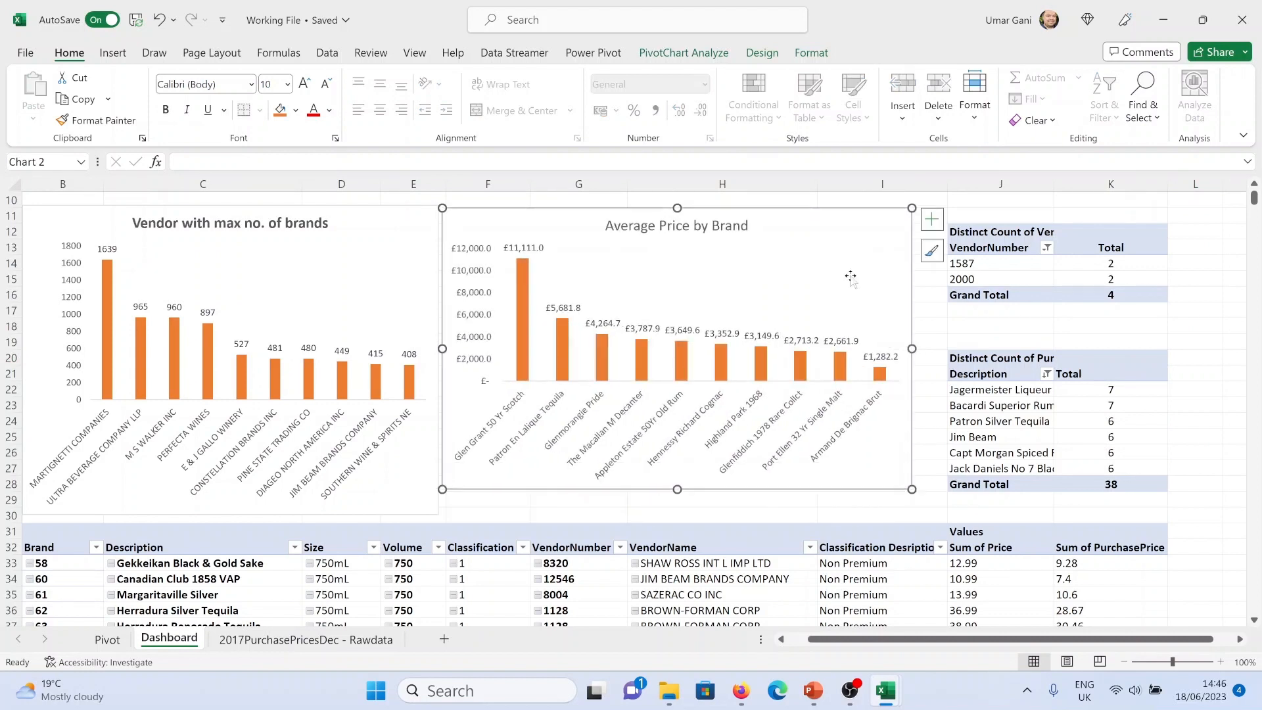
{"action": "left_click_drag", "start_coordinate": [850, 208], "coordinate": [881, 212]}
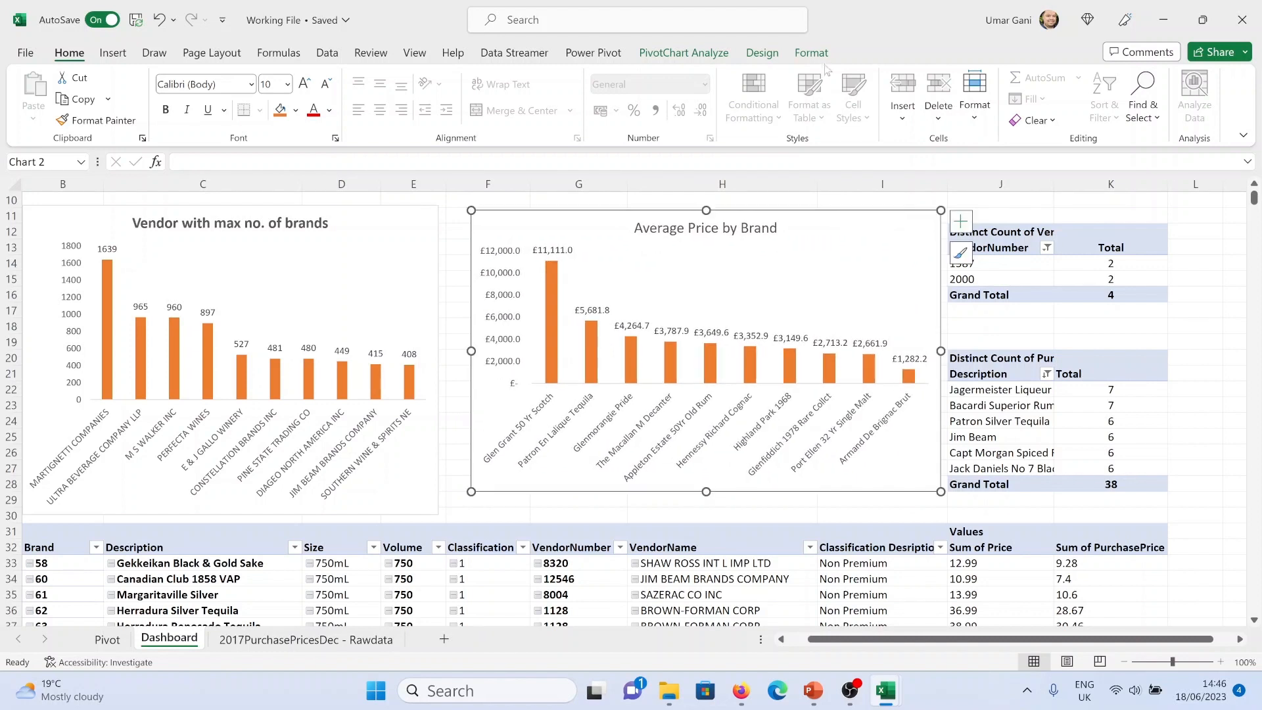
Resize the Vendor with max no. of brands chart to 9.05 cm high and 15.12 cm wide
{"action": "left_click", "coordinate": [811, 53]}
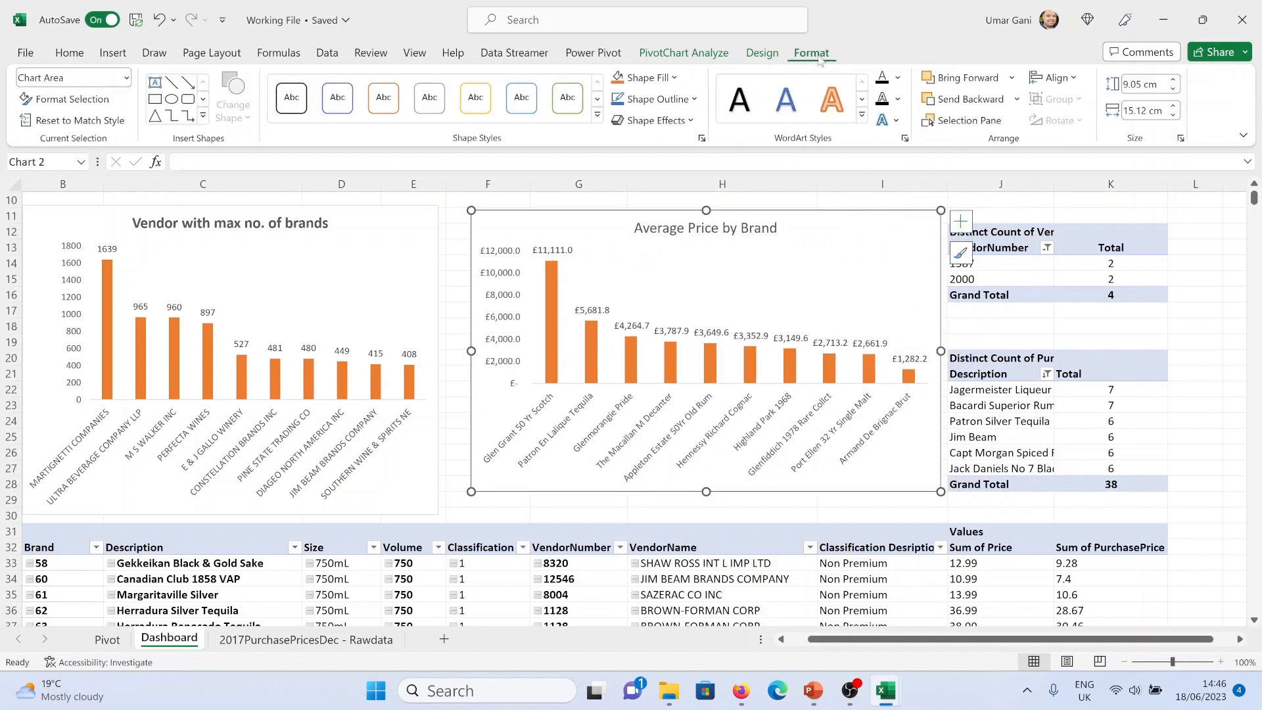
{"action": "left_click", "coordinate": [402, 217]}
{"action": "left_click", "coordinate": [1156, 83]}
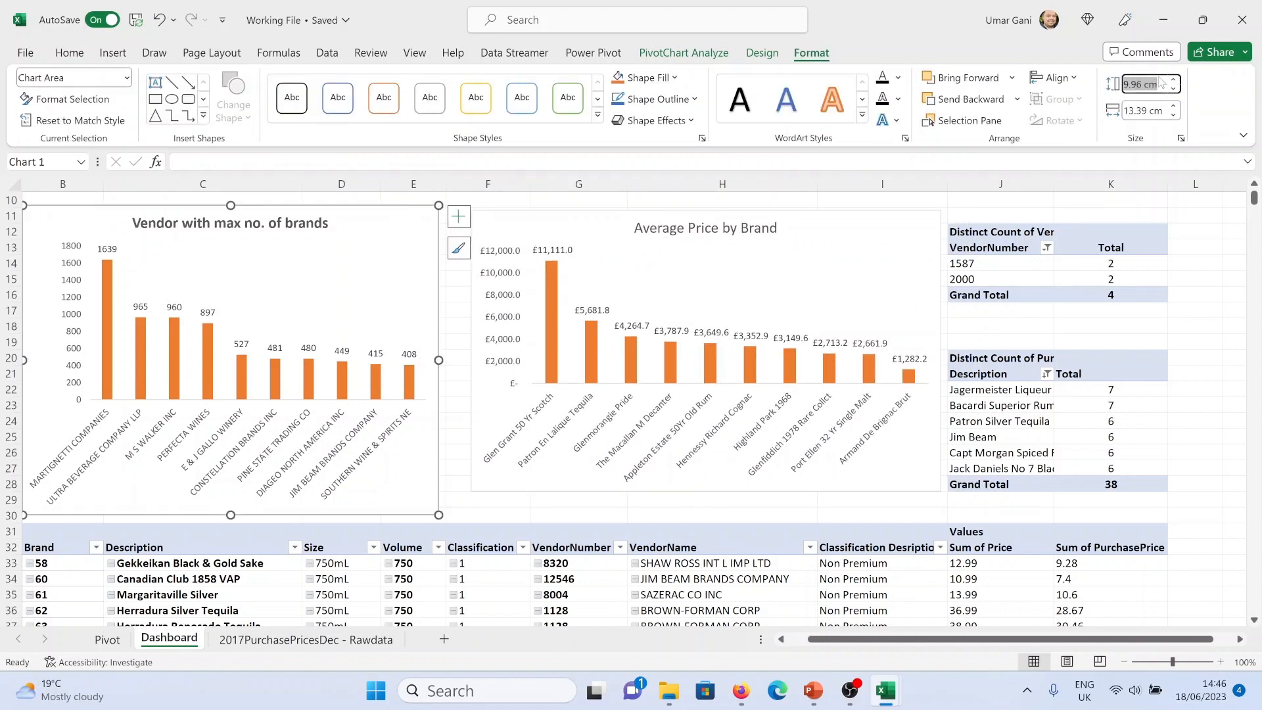
{"action": "type", "text": "9.05"}
{"action": "key", "text": "Tab"}
{"action": "type", "text": "1"}
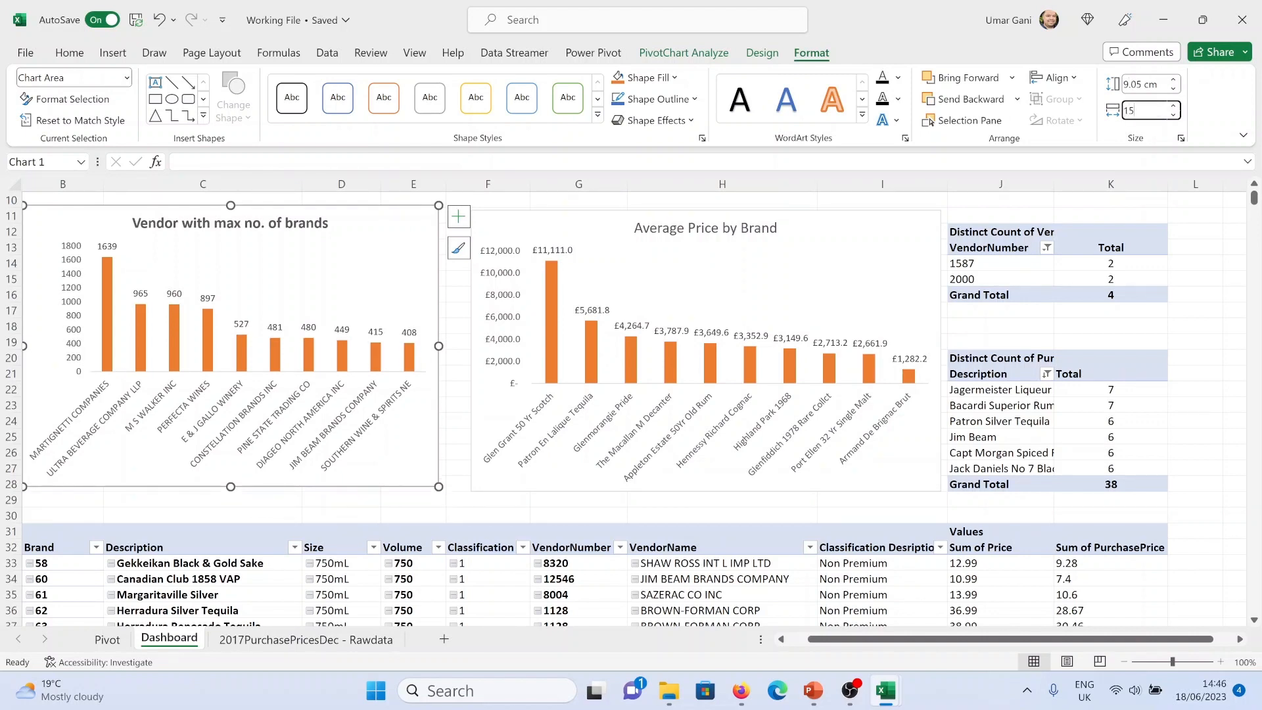
{"action": "type", "text": "5.12"}
{"action": "key", "text": "Return"}
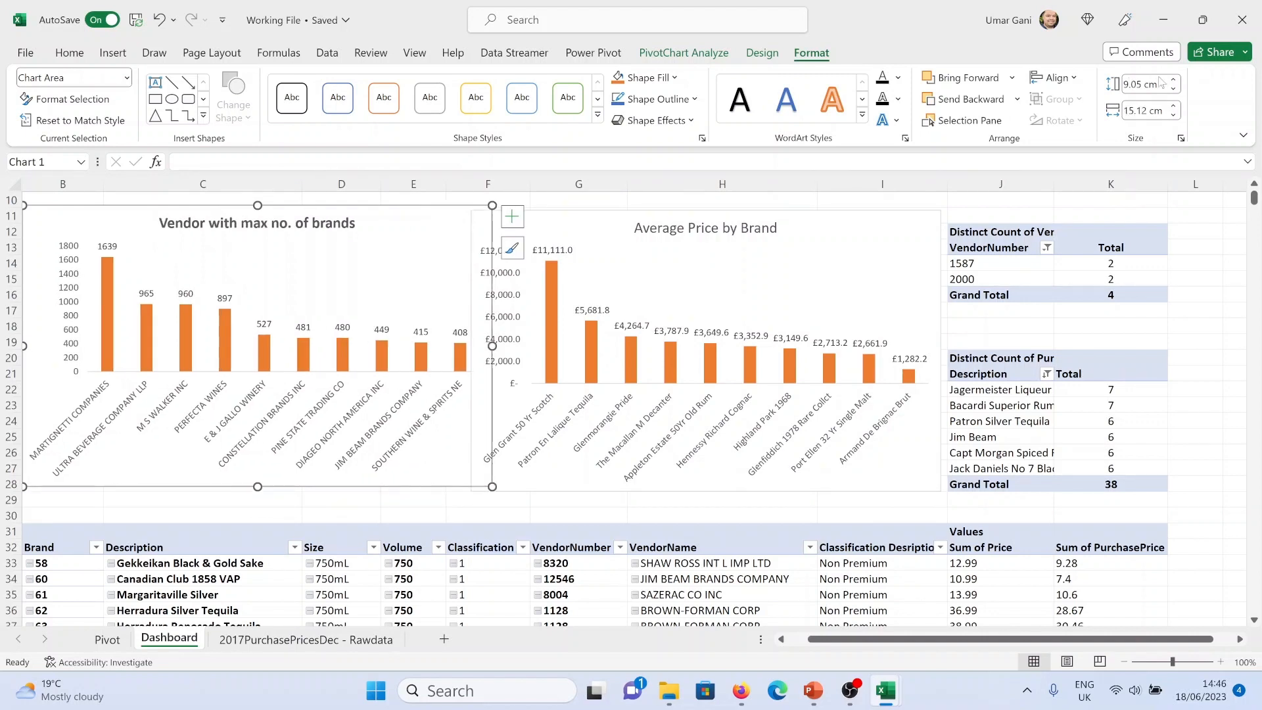
Set the Average Price by Brand chart's width to 14.37 cm
{"action": "scroll", "coordinate": [815, 611], "scroll_direction": "left", "scroll_amount": 2}
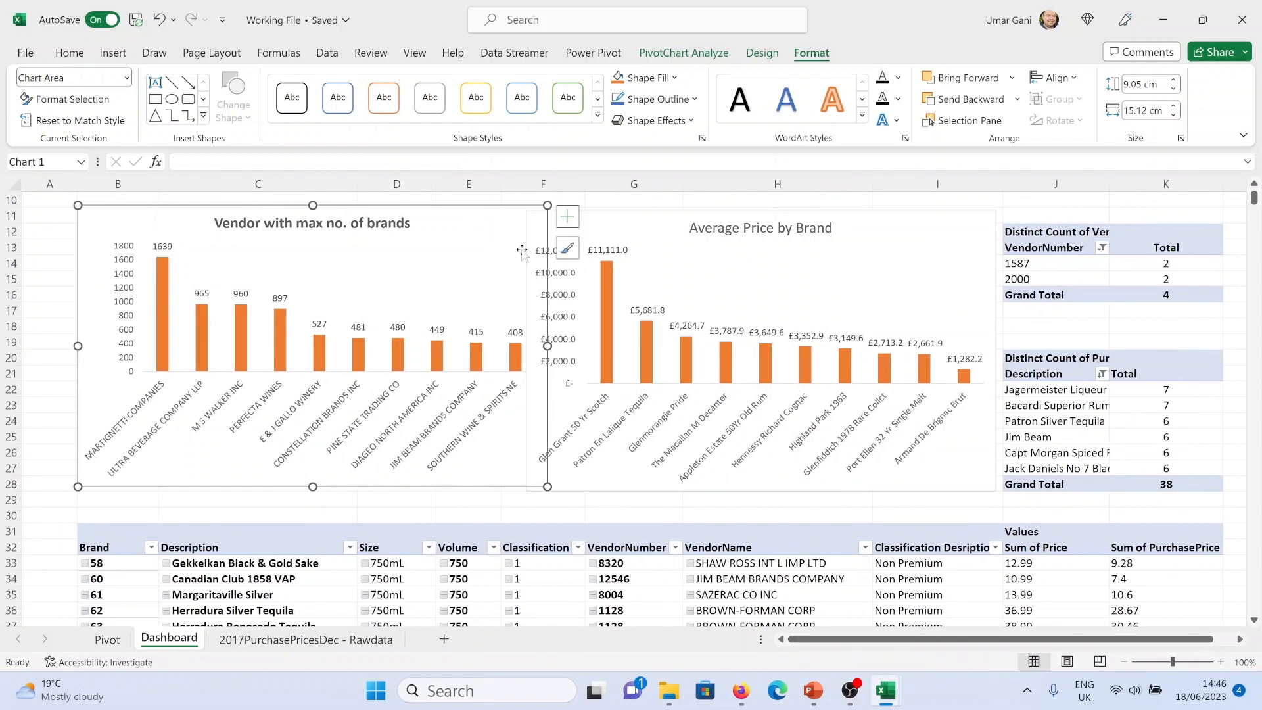
{"action": "left_click", "coordinate": [815, 238]}
{"action": "left_click", "coordinate": [1147, 111]}
{"action": "type", "text": "14.37"}
{"action": "key", "text": "Return"}
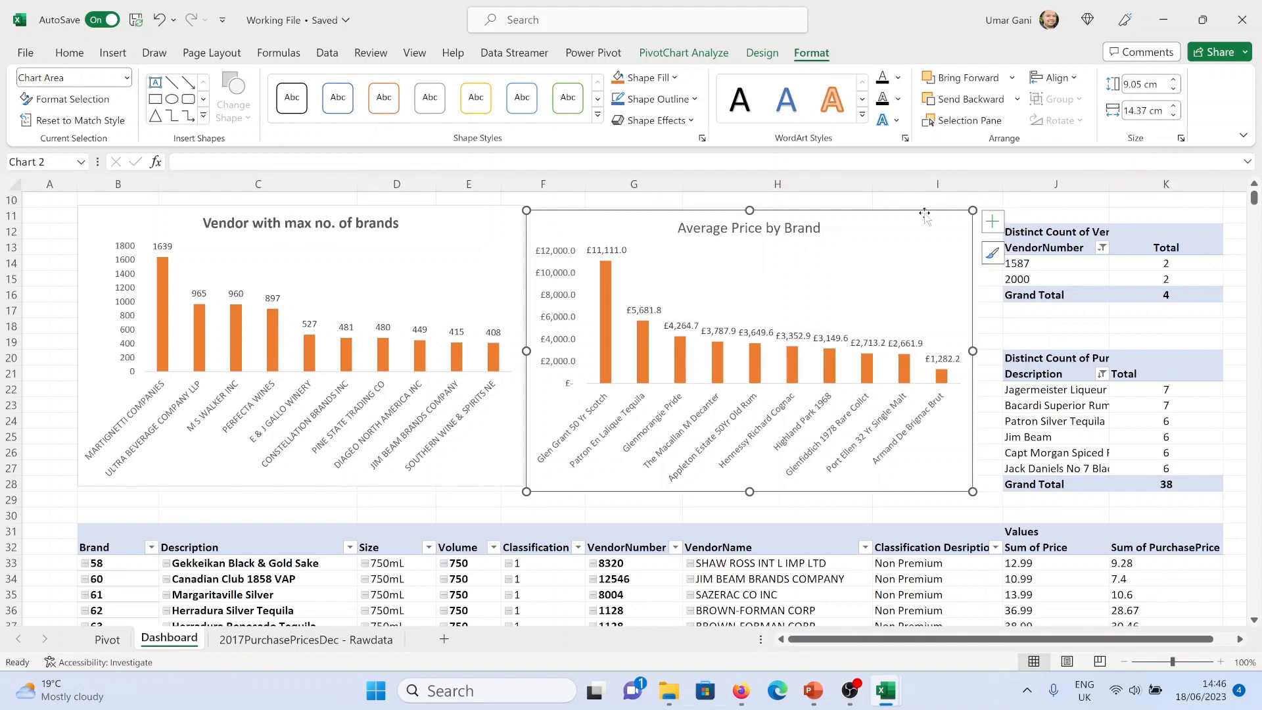
Nudge both charts into level alignment and zoom the sheet out to 90%
{"action": "left_click_drag", "start_coordinate": [928, 211], "coordinate": [942, 215]}
{"action": "left_click_drag", "start_coordinate": [498, 211], "coordinate": [505, 218]}
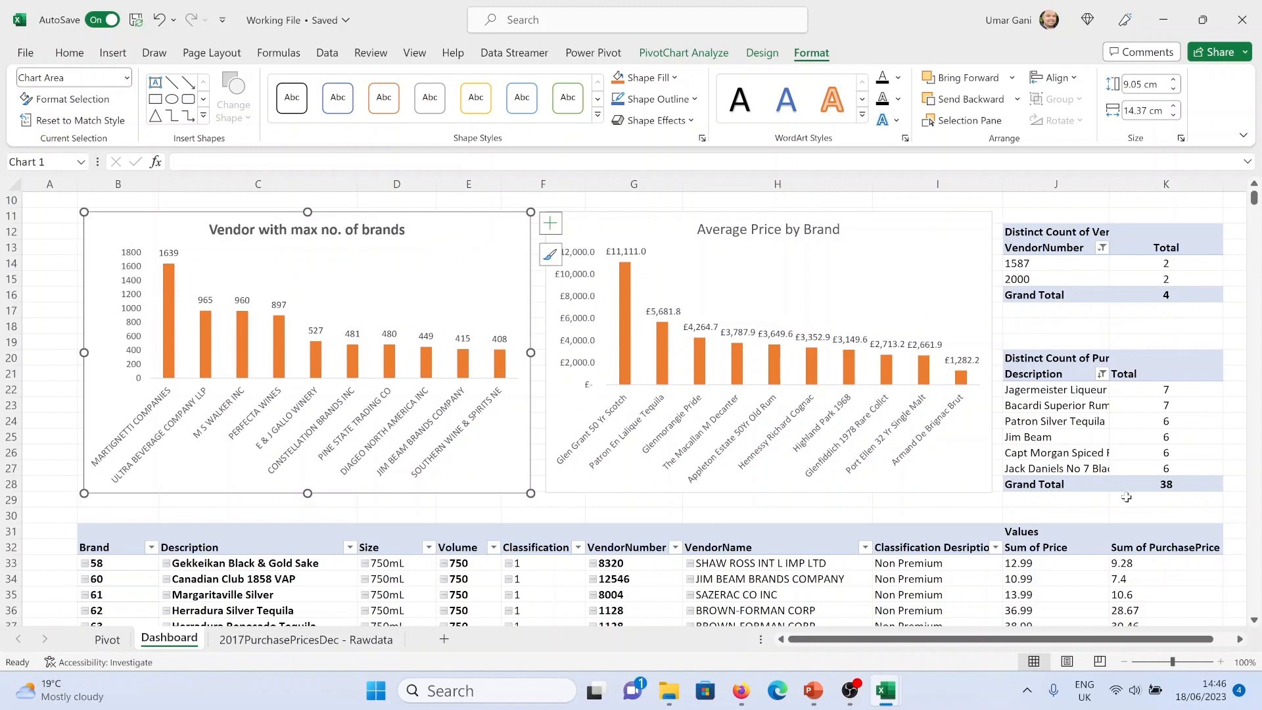
{"action": "left_click", "coordinate": [1124, 662]}
{"action": "scroll", "coordinate": [1117, 411], "scroll_direction": "up", "scroll_amount": 3}
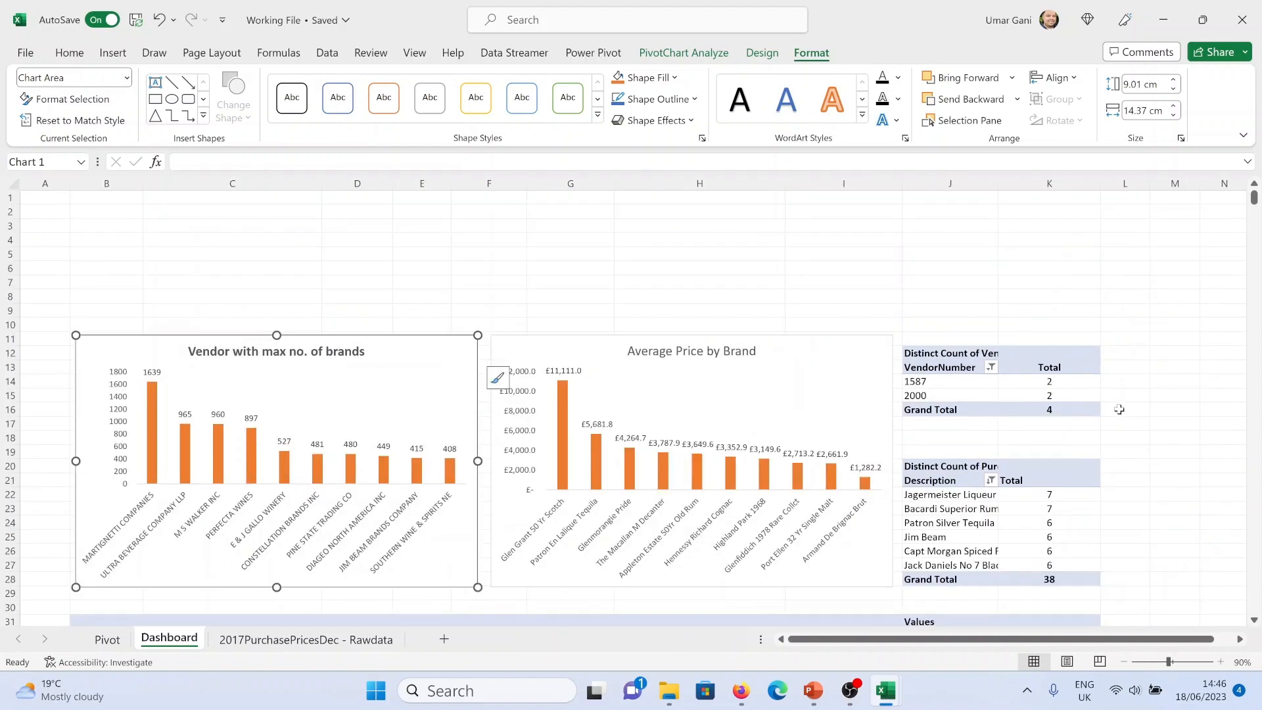
{"action": "scroll", "coordinate": [1119, 410], "scroll_direction": "down", "scroll_amount": 2}
{"action": "left_click", "coordinate": [1124, 381]}
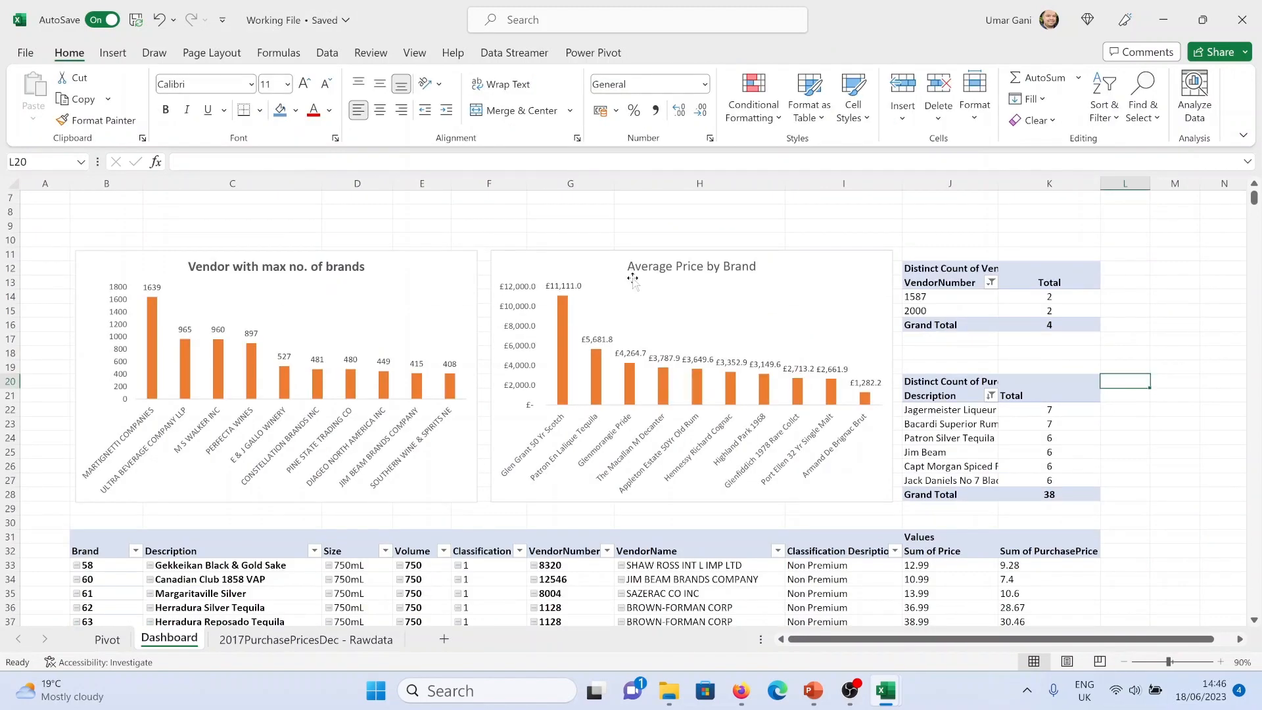
{"action": "scroll", "coordinate": [677, 485], "scroll_direction": "down", "scroll_amount": 4}
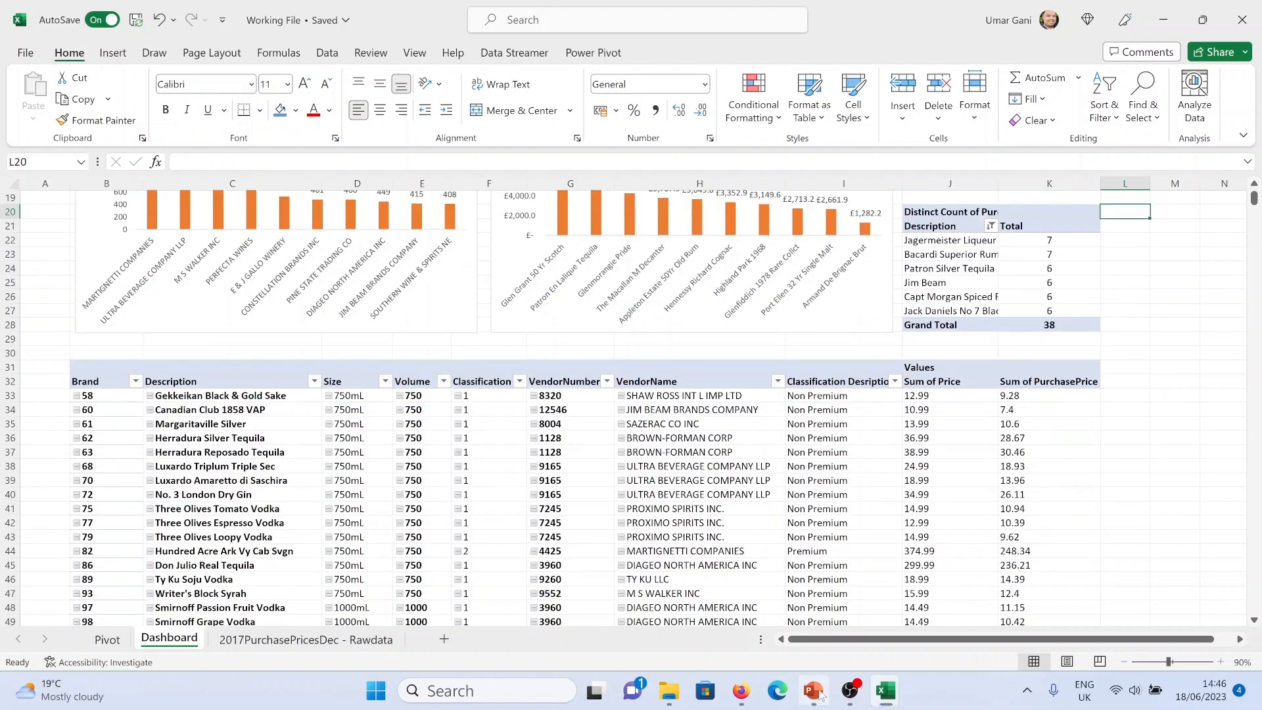
Compare the Dashboard against the planned dashboard layout slide in PowerPoint
{"action": "left_click", "coordinate": [813, 691]}
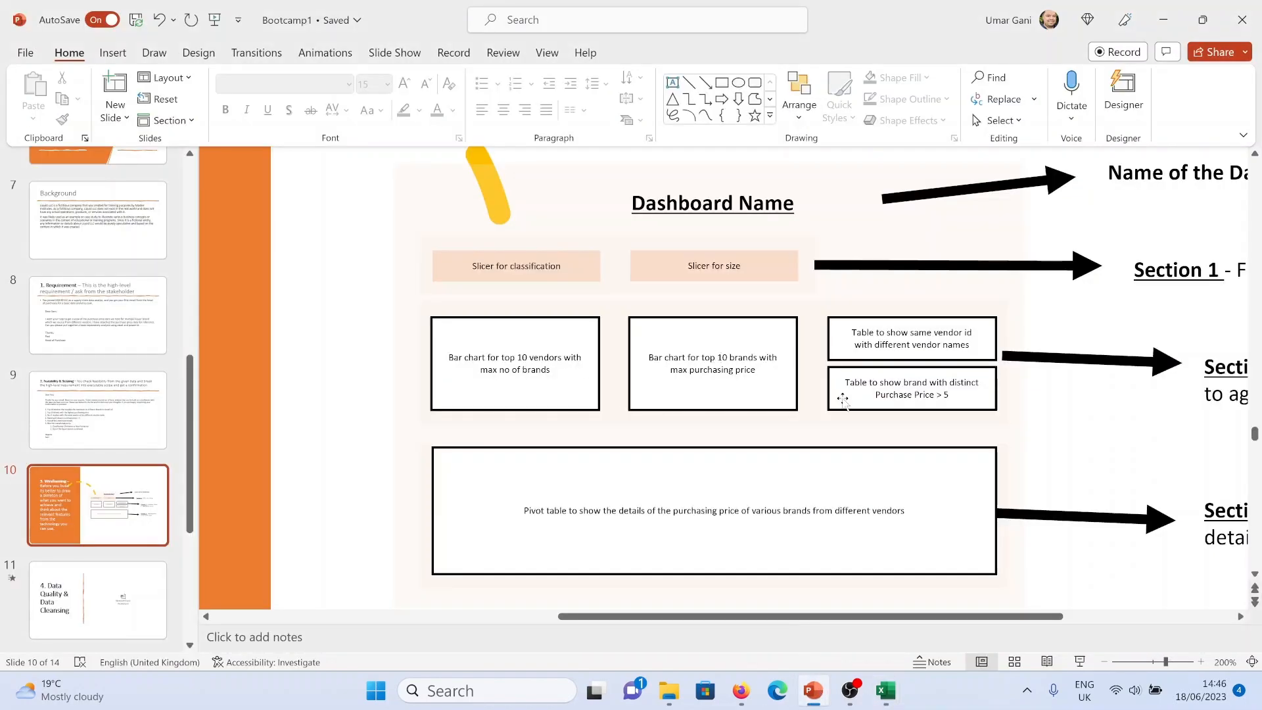
{"action": "key", "text": "alt+Tab"}
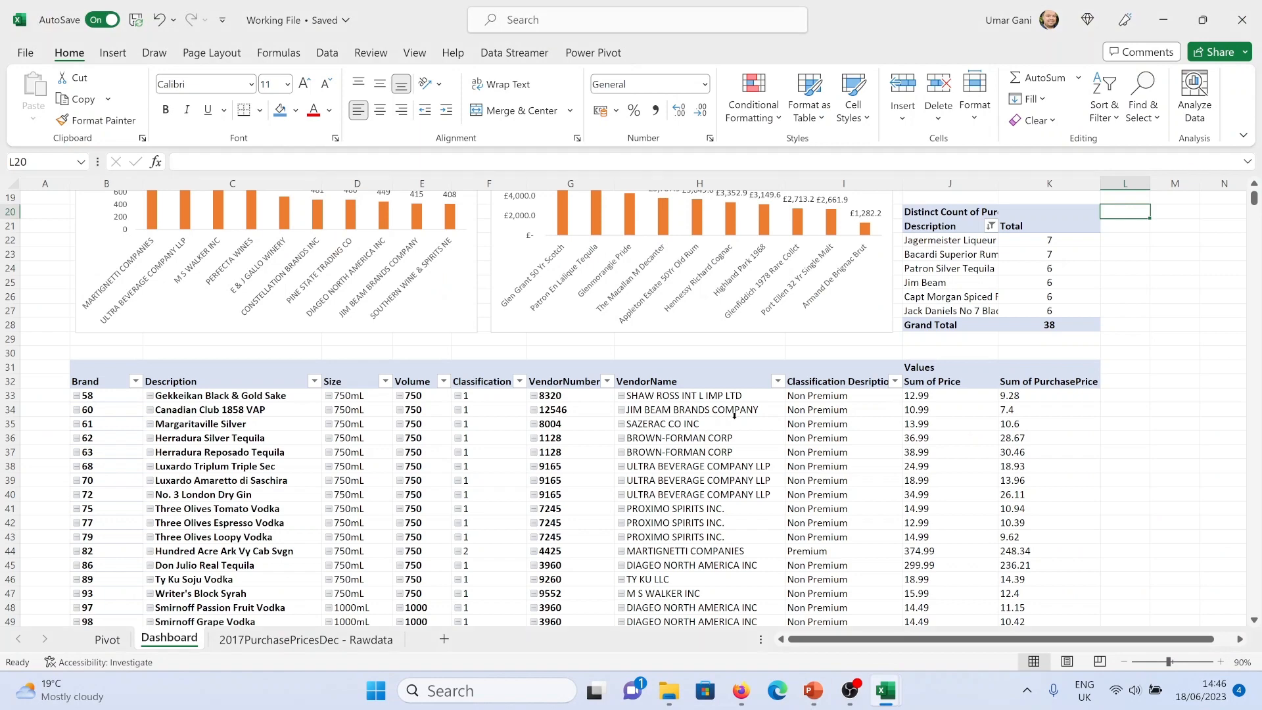
{"action": "scroll", "coordinate": [734, 415], "scroll_direction": "up", "scroll_amount": 6}
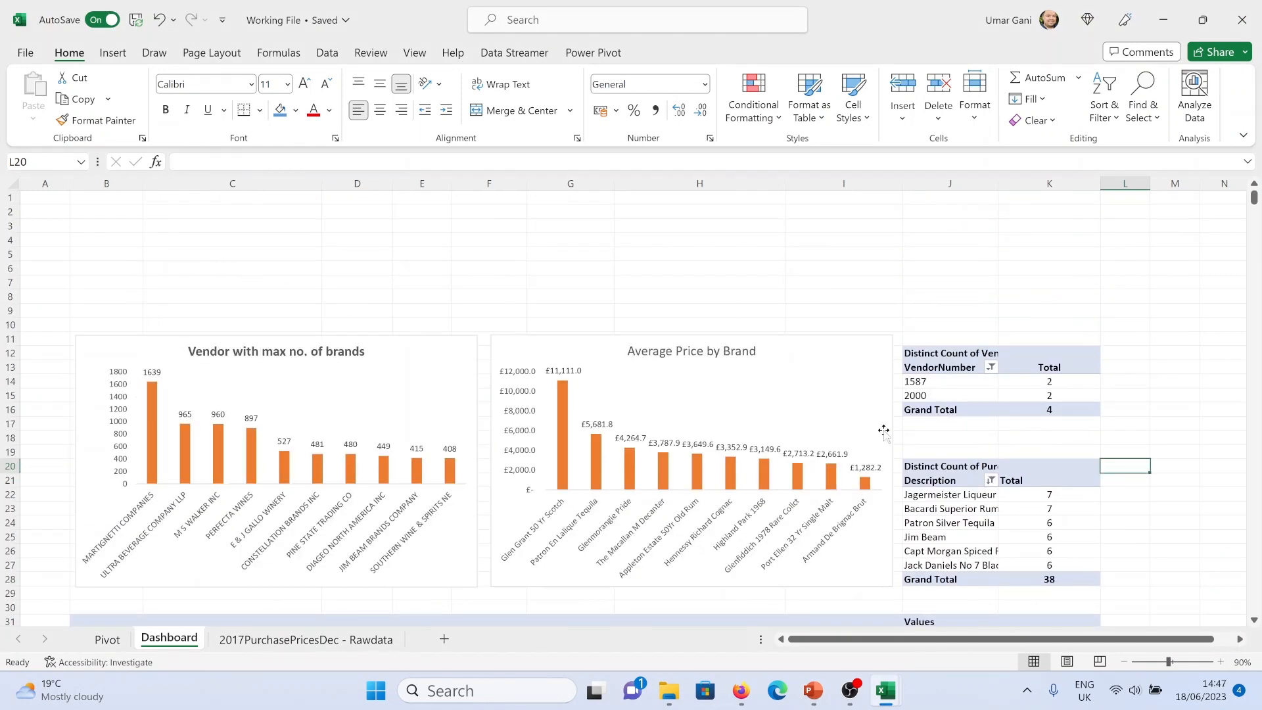
{"action": "left_click", "coordinate": [722, 353]}
{"action": "left_click", "coordinate": [962, 281]}
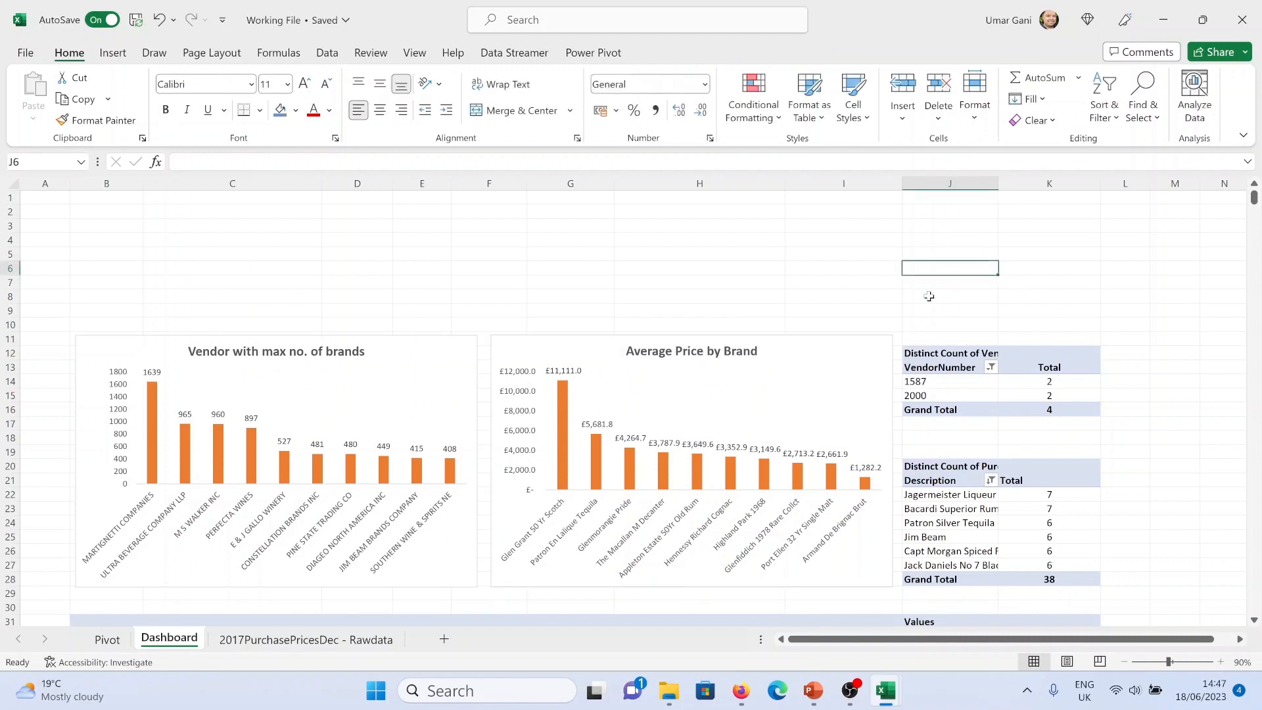
{"action": "key", "text": "alt+Tab"}
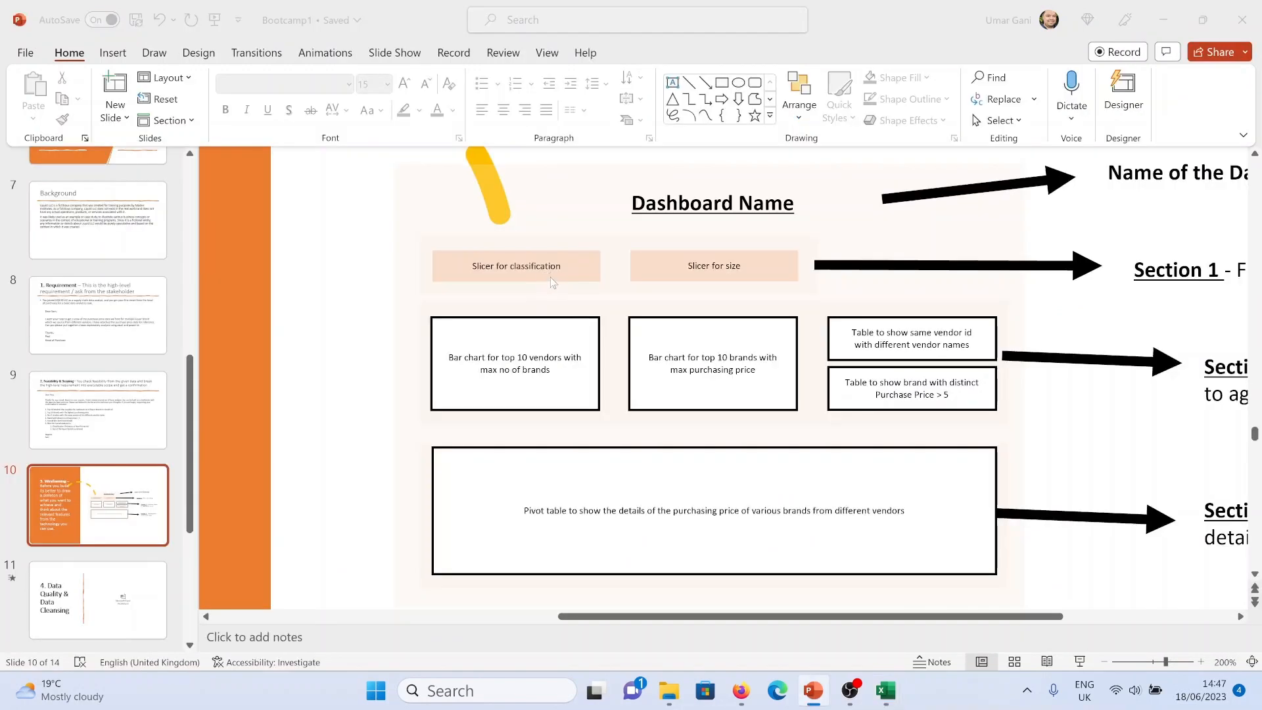
{"action": "key", "text": "alt+Tab"}
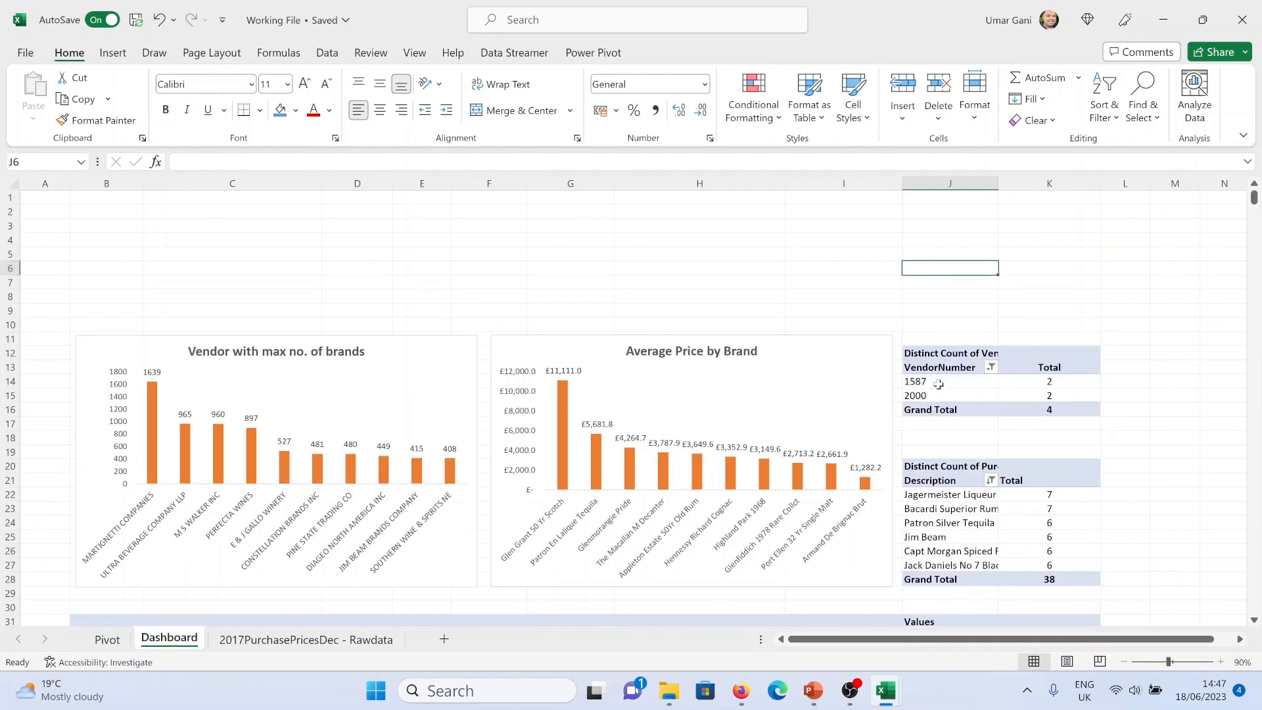
Insert slicers for Classification Description and Size from the vendor count pivot
{"action": "scroll", "coordinate": [604, 427], "scroll_direction": "down", "scroll_amount": 2}
{"action": "scroll", "coordinate": [664, 423], "scroll_direction": "up", "scroll_amount": 2}
{"action": "left_click", "coordinate": [920, 382]}
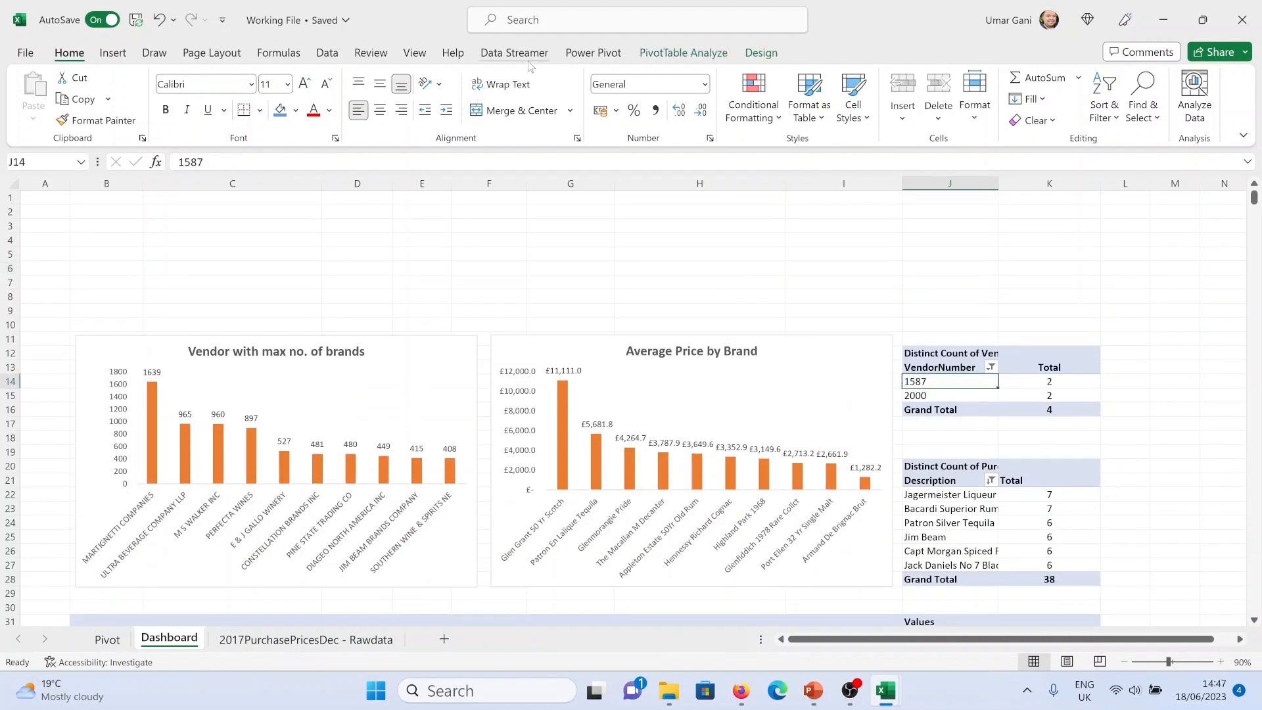
{"action": "left_click", "coordinate": [124, 58]}
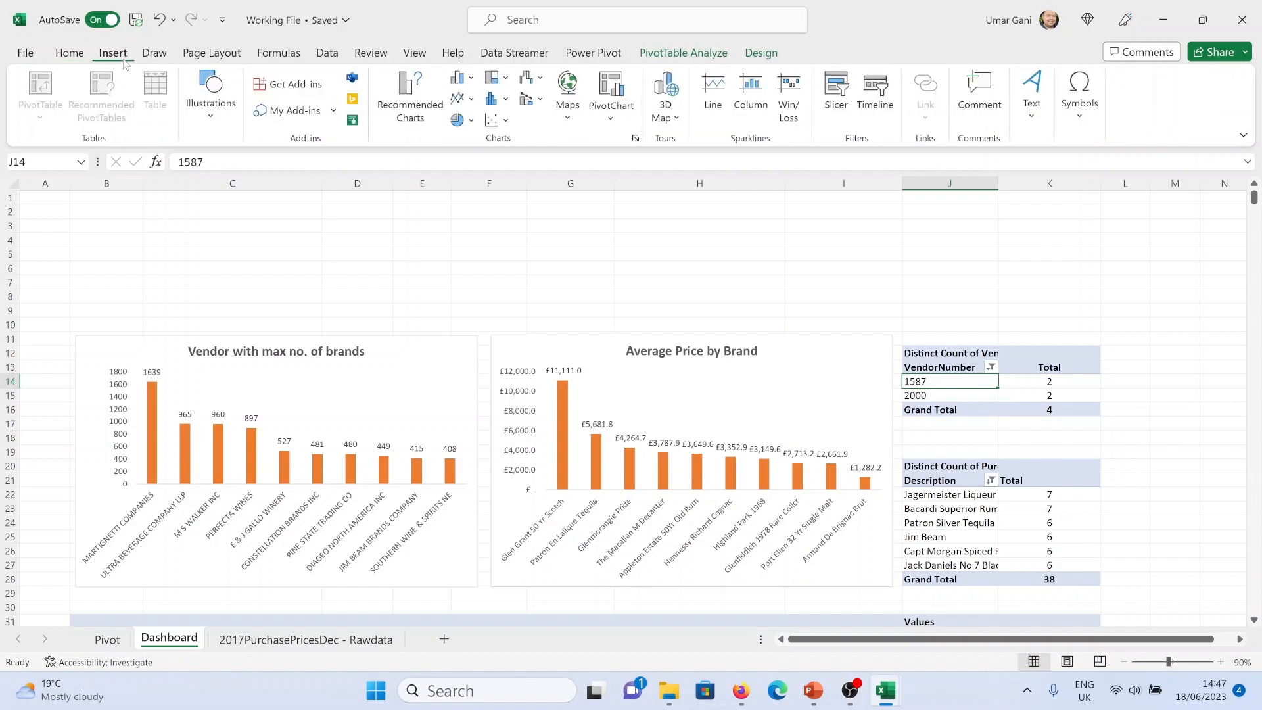
{"action": "left_click", "coordinate": [836, 106]}
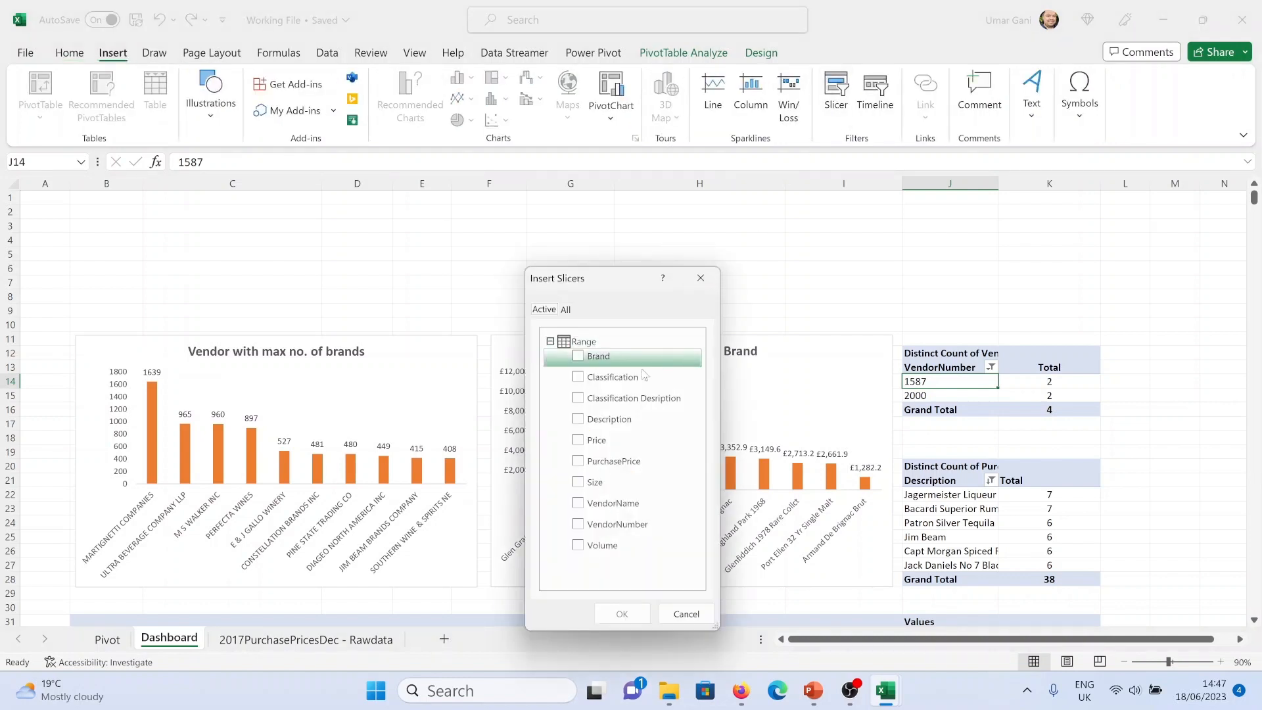
{"action": "left_click", "coordinate": [578, 400]}
{"action": "left_click", "coordinate": [579, 481]}
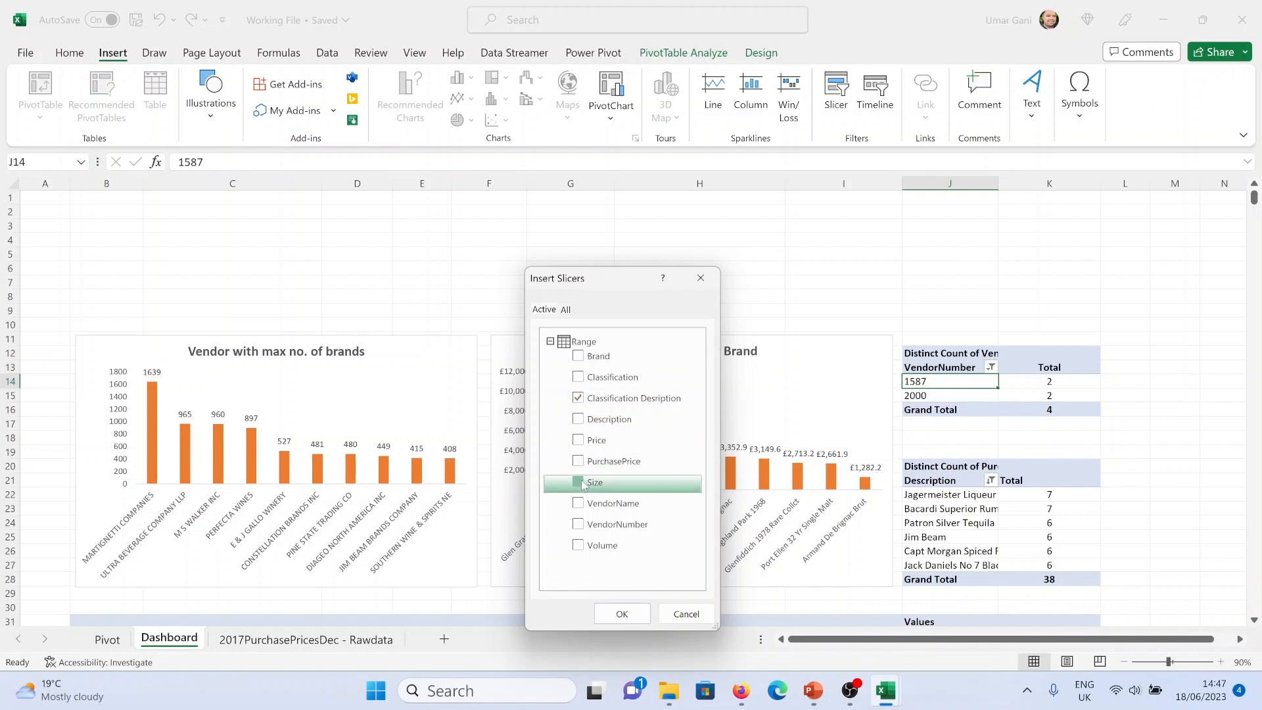
{"action": "left_click", "coordinate": [622, 614]}
Move both slicers to the top of the Dashboard above the charts and shorten them to fit
{"action": "left_click_drag", "start_coordinate": [639, 293], "coordinate": [162, 198]}
{"action": "left_click_drag", "start_coordinate": [148, 394], "coordinate": [181, 328]}
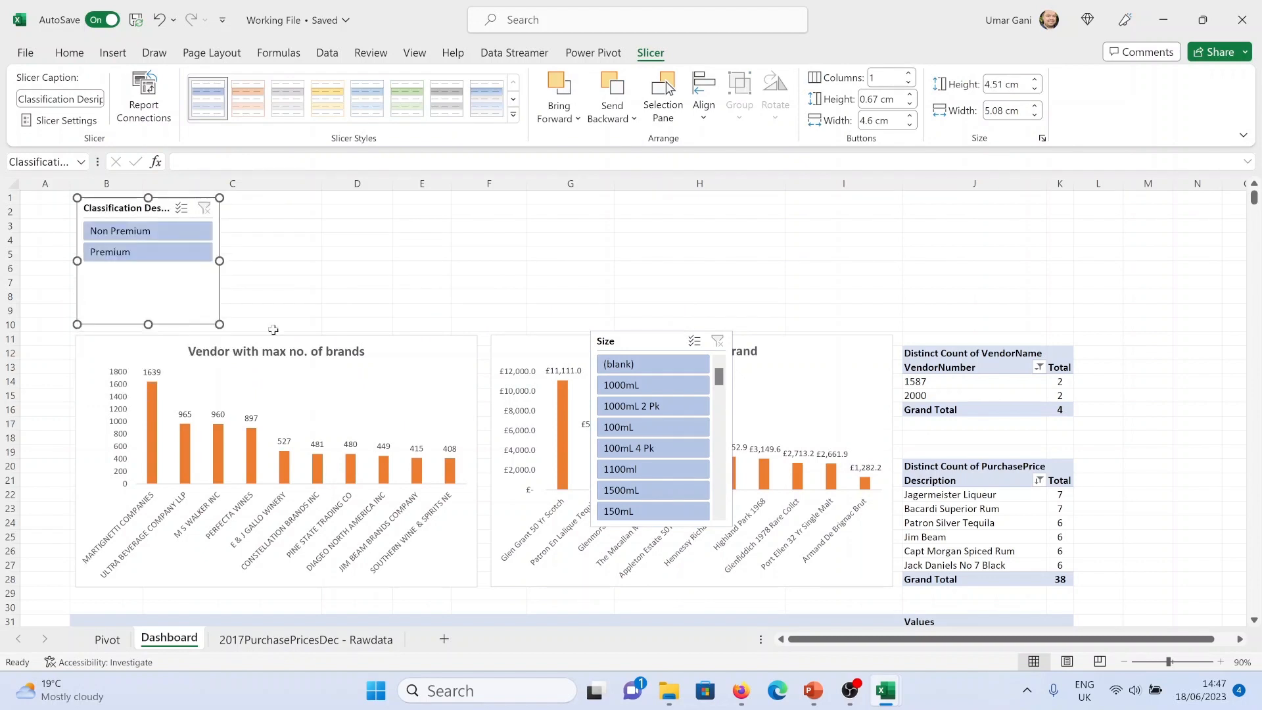
{"action": "left_click_drag", "start_coordinate": [635, 348], "coordinate": [276, 216]}
{"action": "left_click_drag", "start_coordinate": [299, 394], "coordinate": [299, 325]}
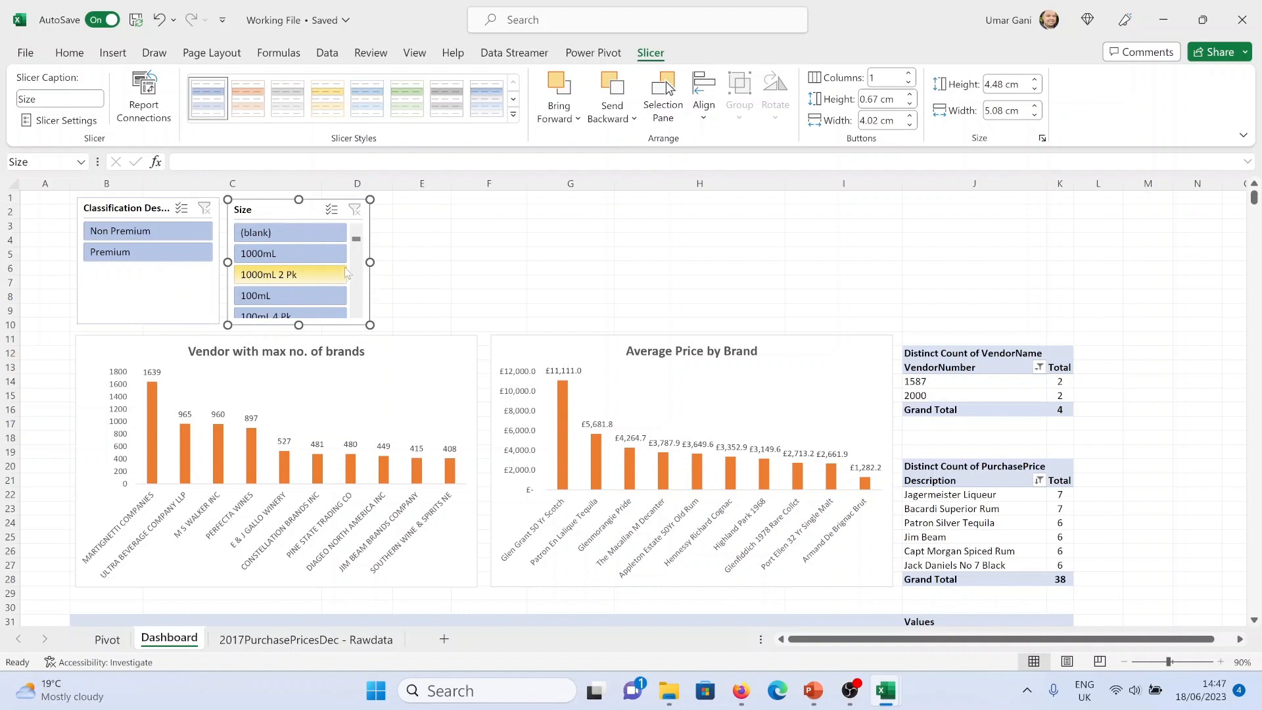
Set the Size slicer to display its buttons in 10 columns
{"action": "left_click", "coordinate": [408, 242]}
{"action": "left_click", "coordinate": [299, 201]}
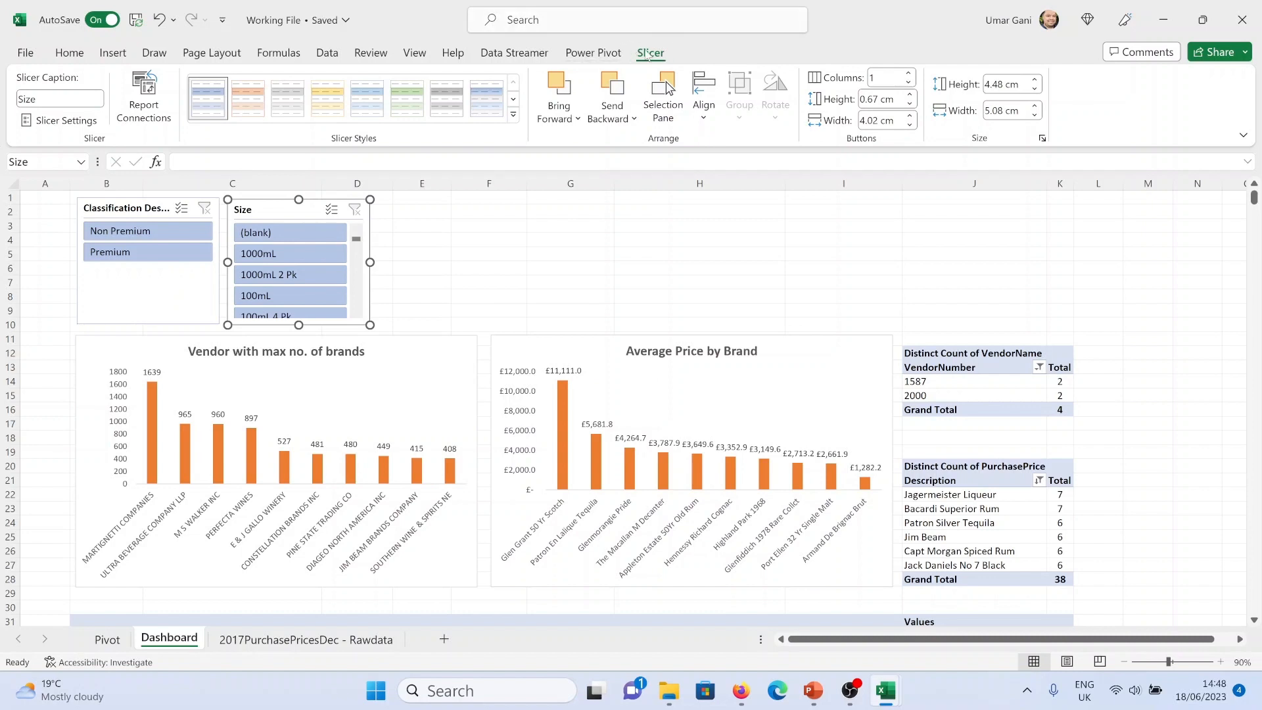
{"action": "left_click", "coordinate": [891, 76]}
{"action": "type", "text": "0"}
{"action": "key", "text": "Return"}
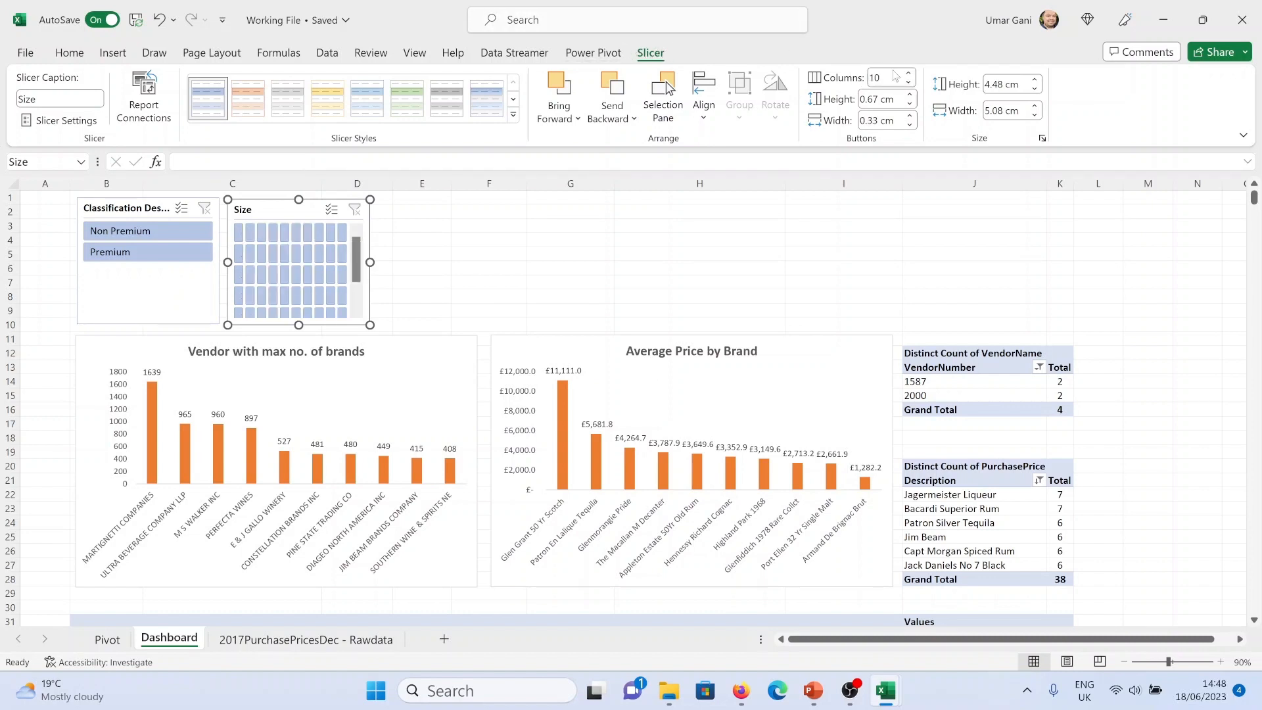
Widen the Size slicer to stretch across the dashboard to column K, then select both slicers
{"action": "left_click_drag", "start_coordinate": [374, 260], "coordinate": [1071, 262]}
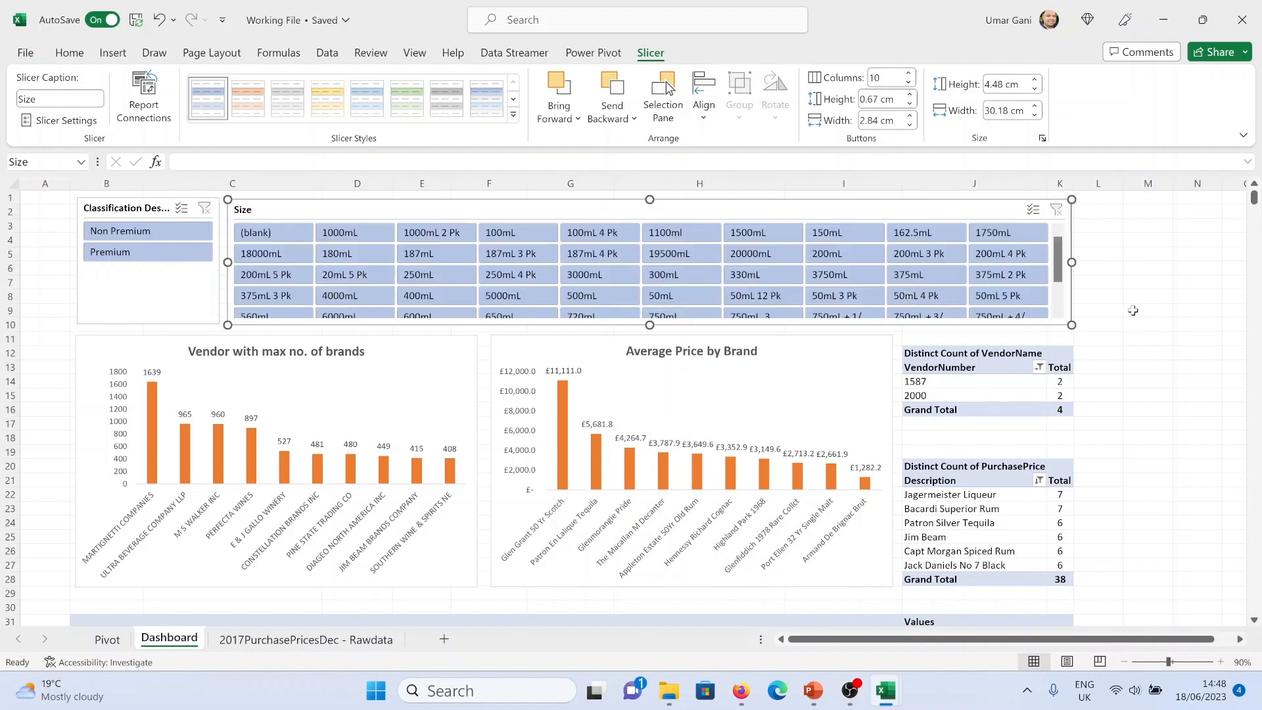
{"action": "left_click", "coordinate": [202, 289], "text": "ctrl"}
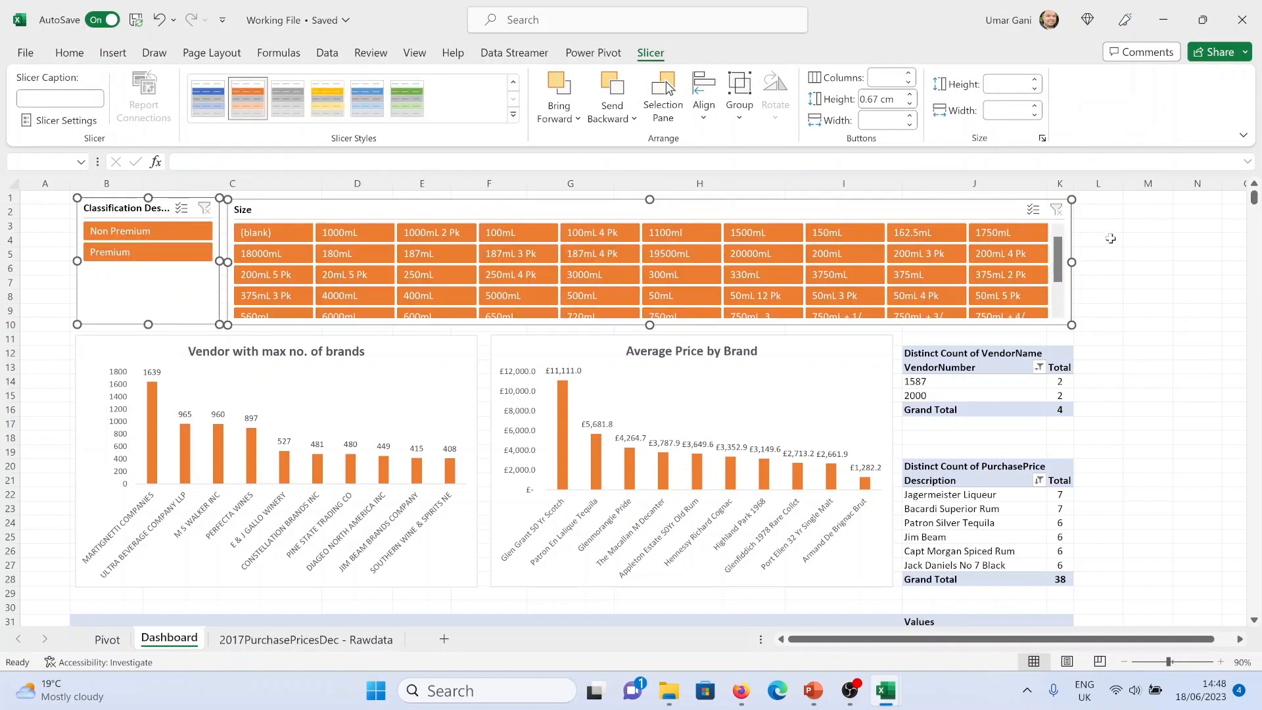
Insert three blank rows at the top of the Dashboard sheet above the slicers
{"action": "left_click", "coordinate": [1150, 240]}
{"action": "right_click", "coordinate": [10, 195]}
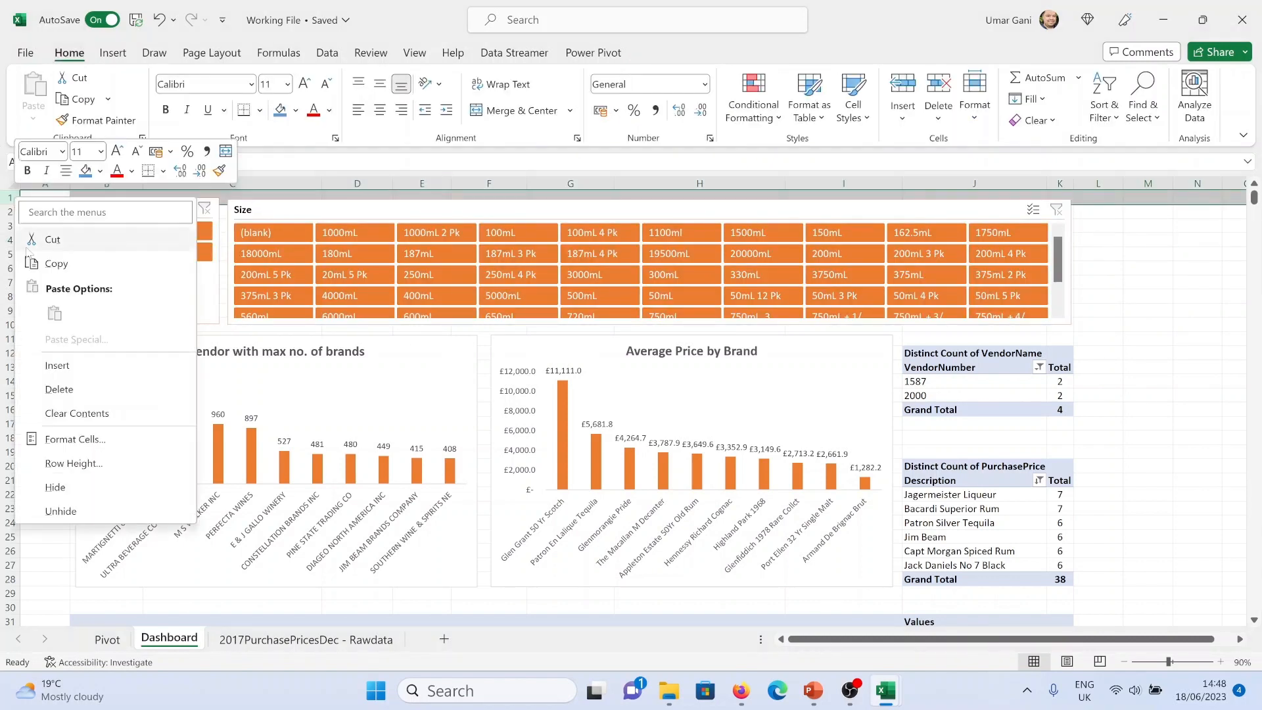
{"action": "left_click", "coordinate": [52, 363]}
{"action": "right_click", "coordinate": [10, 196]}
{"action": "left_click", "coordinate": [55, 363]}
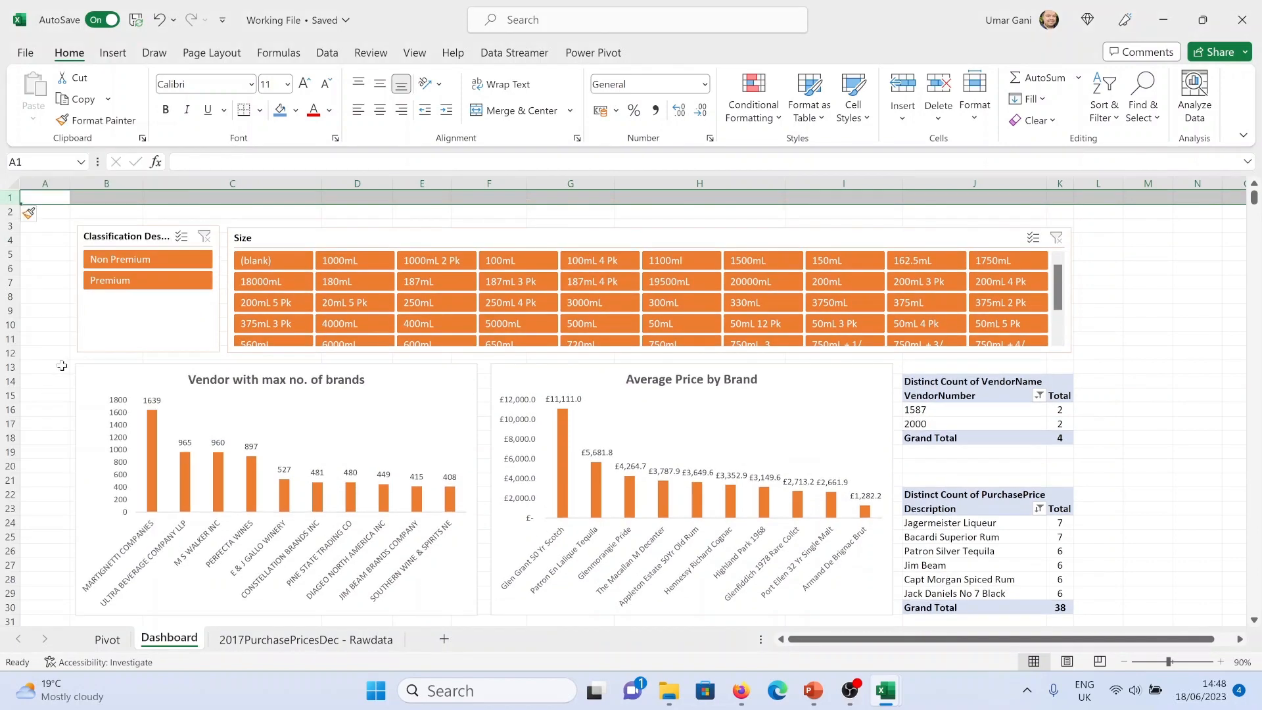
{"action": "right_click", "coordinate": [10, 197]}
{"action": "left_click", "coordinate": [52, 364]}
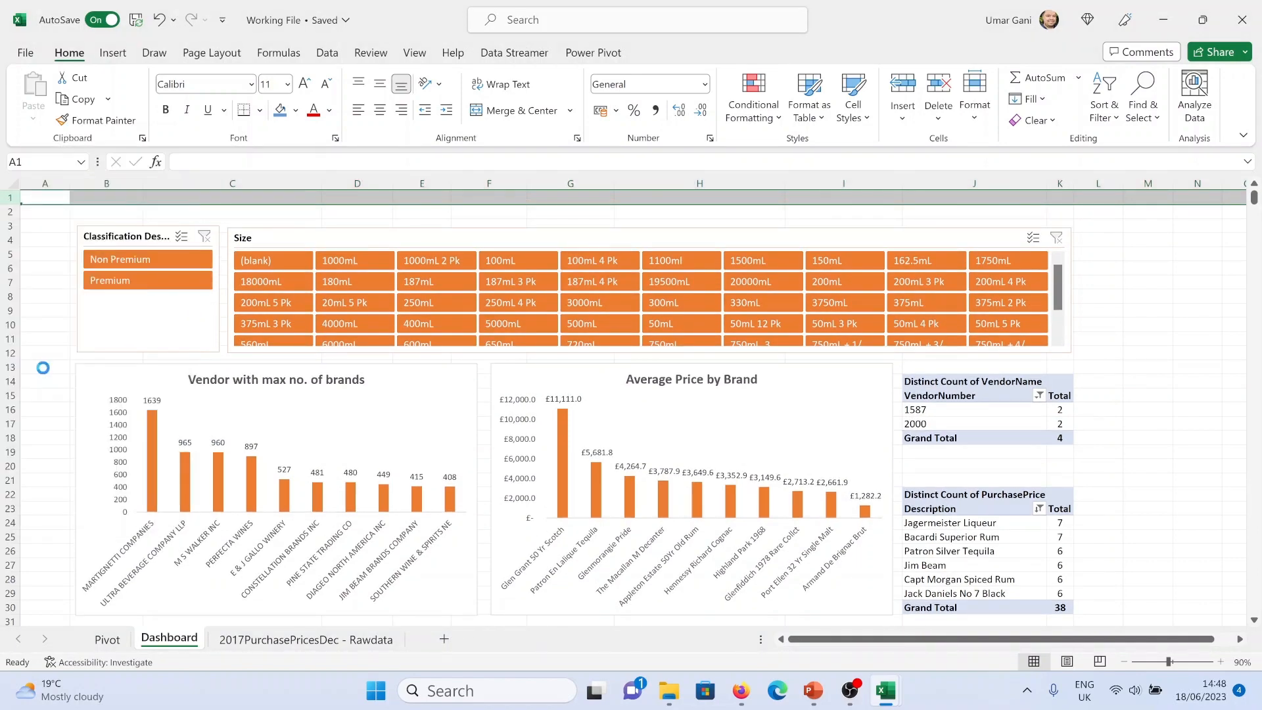
Merge and center B2:K3 and enter the title 'Purchase Price Exploratory Analysis Dashboard'
{"action": "left_click_drag", "start_coordinate": [99, 212], "coordinate": [1065, 221]}
{"action": "left_click", "coordinate": [520, 110]}
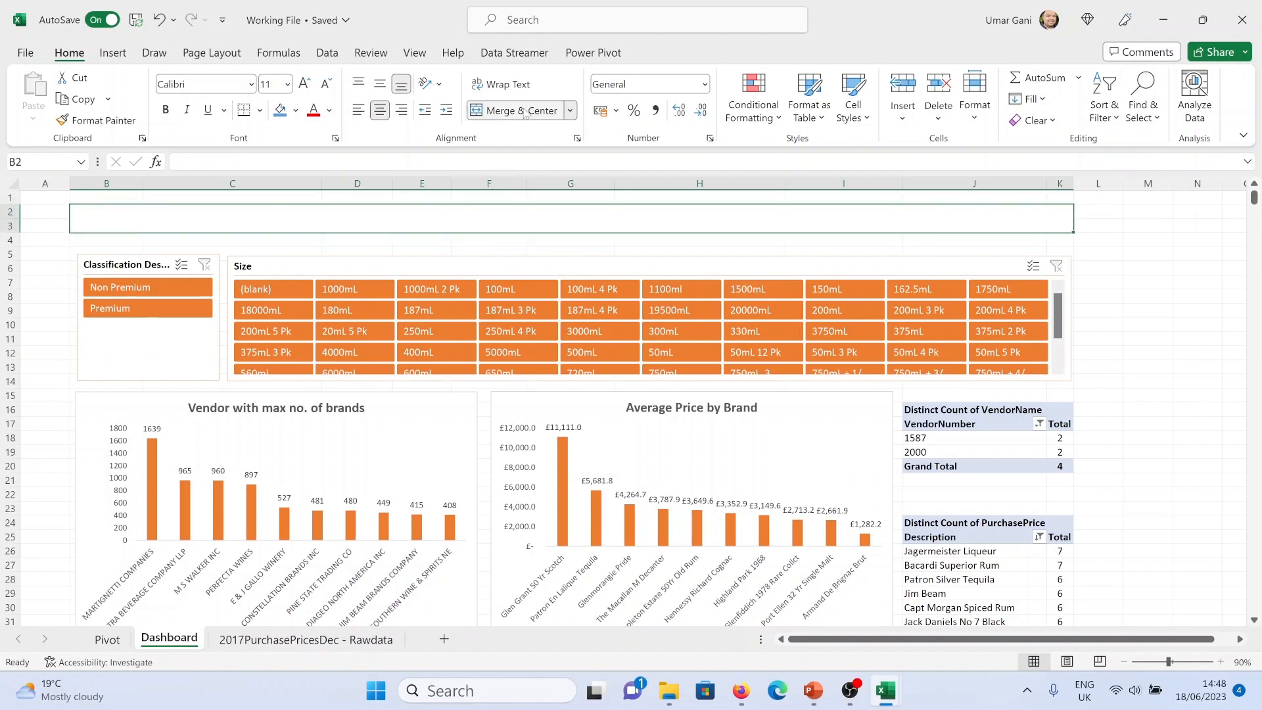
{"action": "type", "text": "Pu"}
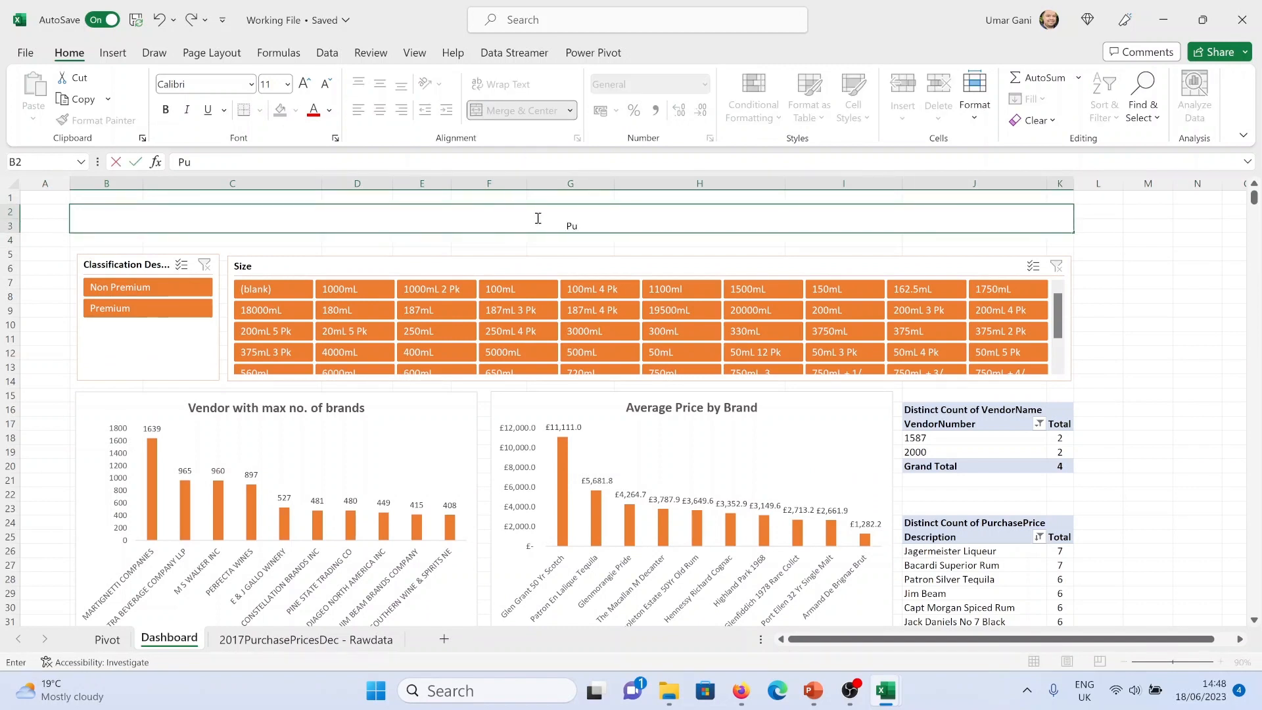
{"action": "type", "text": "rchase Price Exploratory A"}
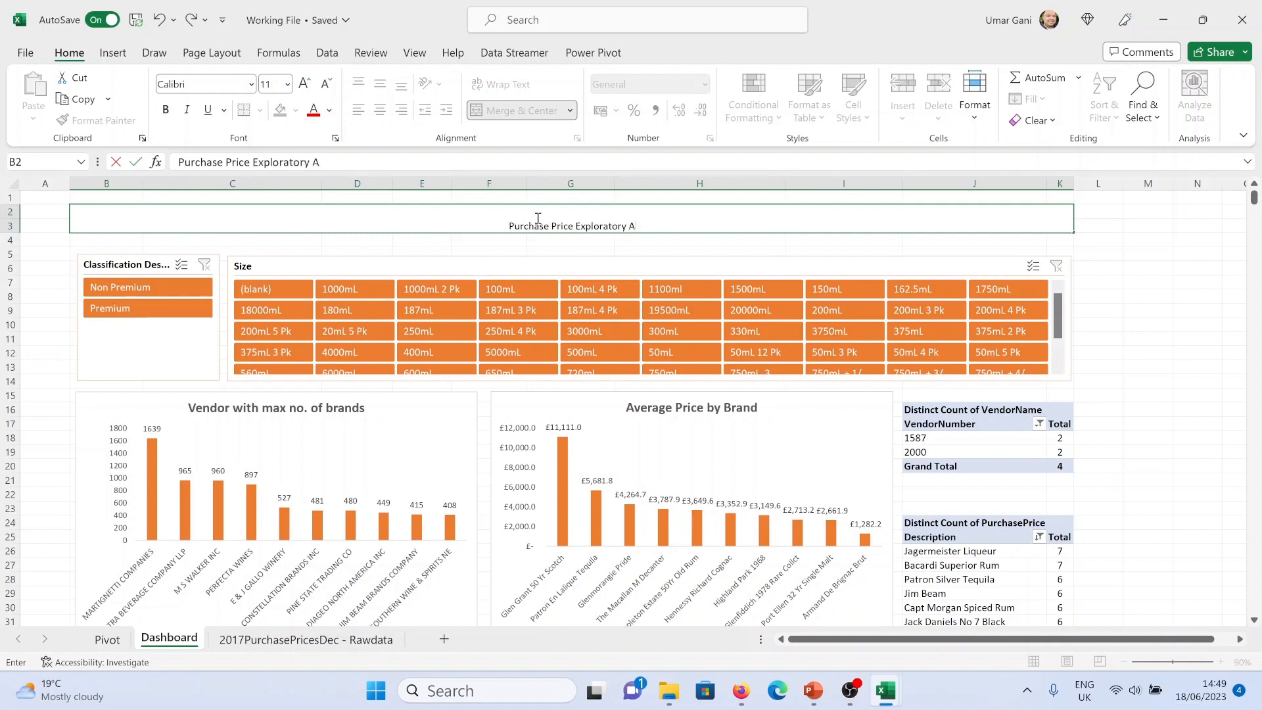
{"action": "type", "text": "nalysis Dashboard"}
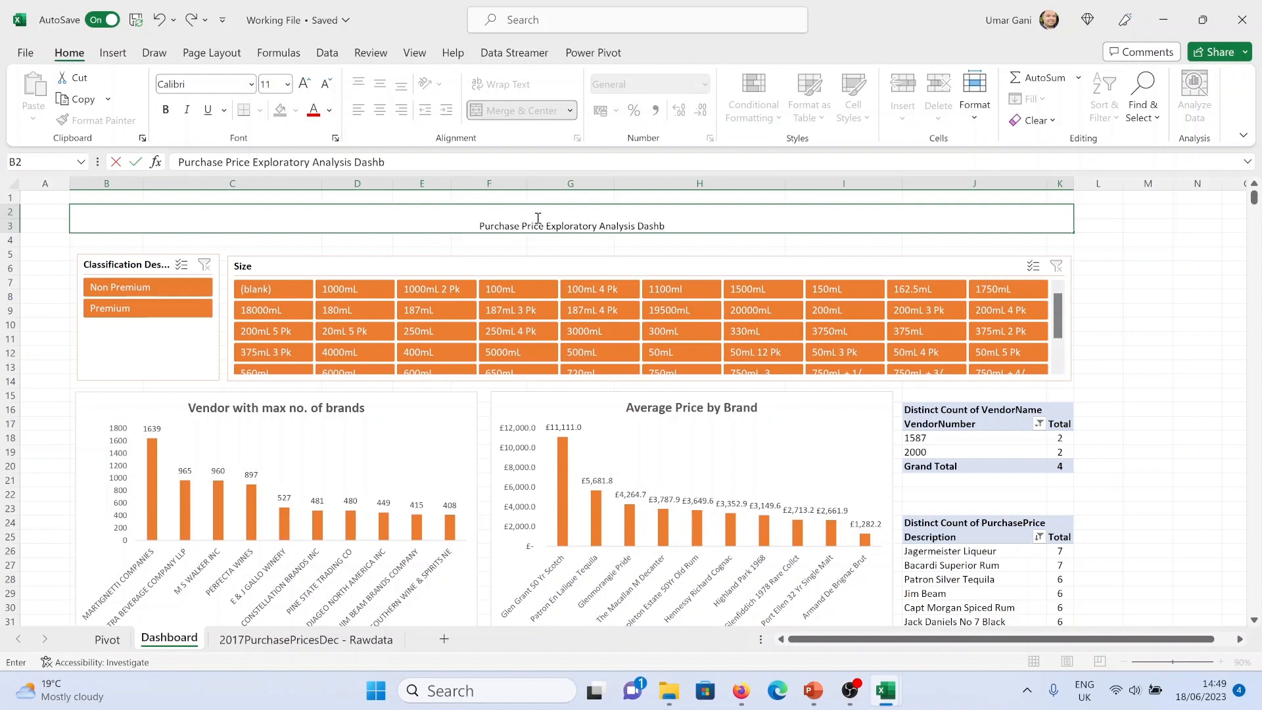
{"action": "left_click", "coordinate": [1147, 296]}
Connect the Classification Description slicer to PivotTable5 and PivotTable6 in addition to PivotTable4
{"action": "left_click", "coordinate": [366, 261]}
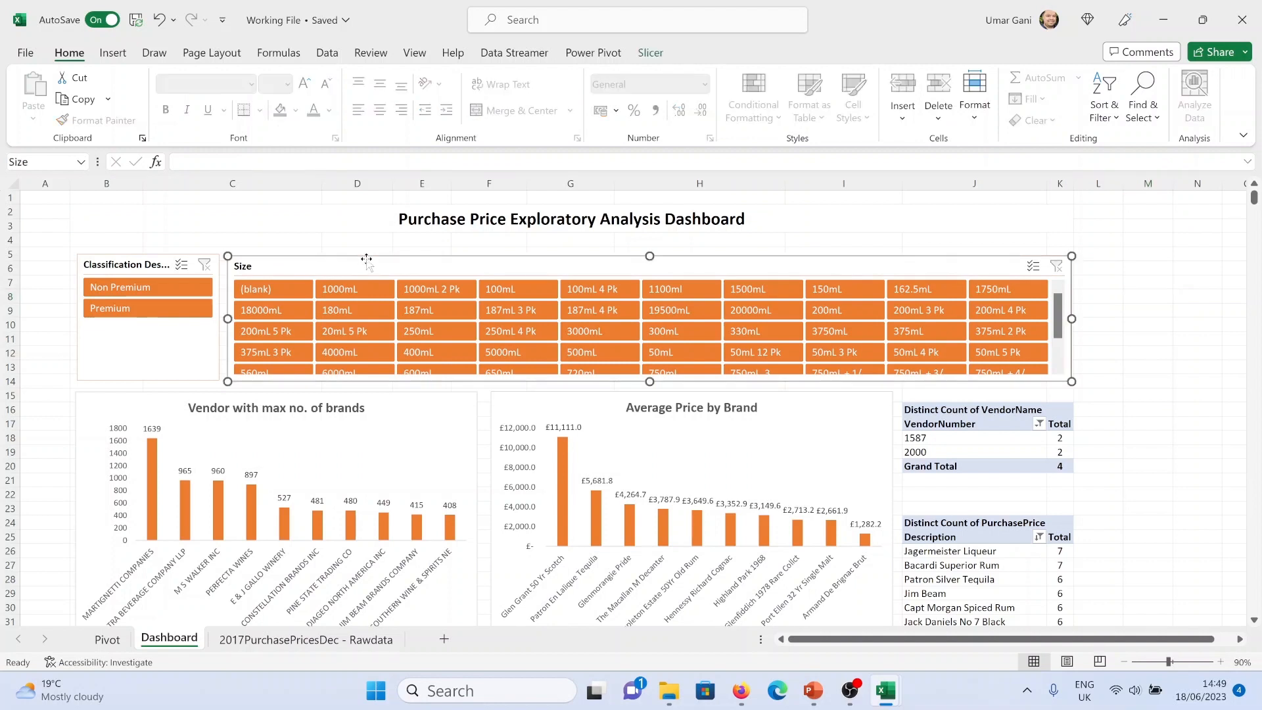
{"action": "scroll", "coordinate": [434, 353], "scroll_direction": "down", "scroll_amount": 2}
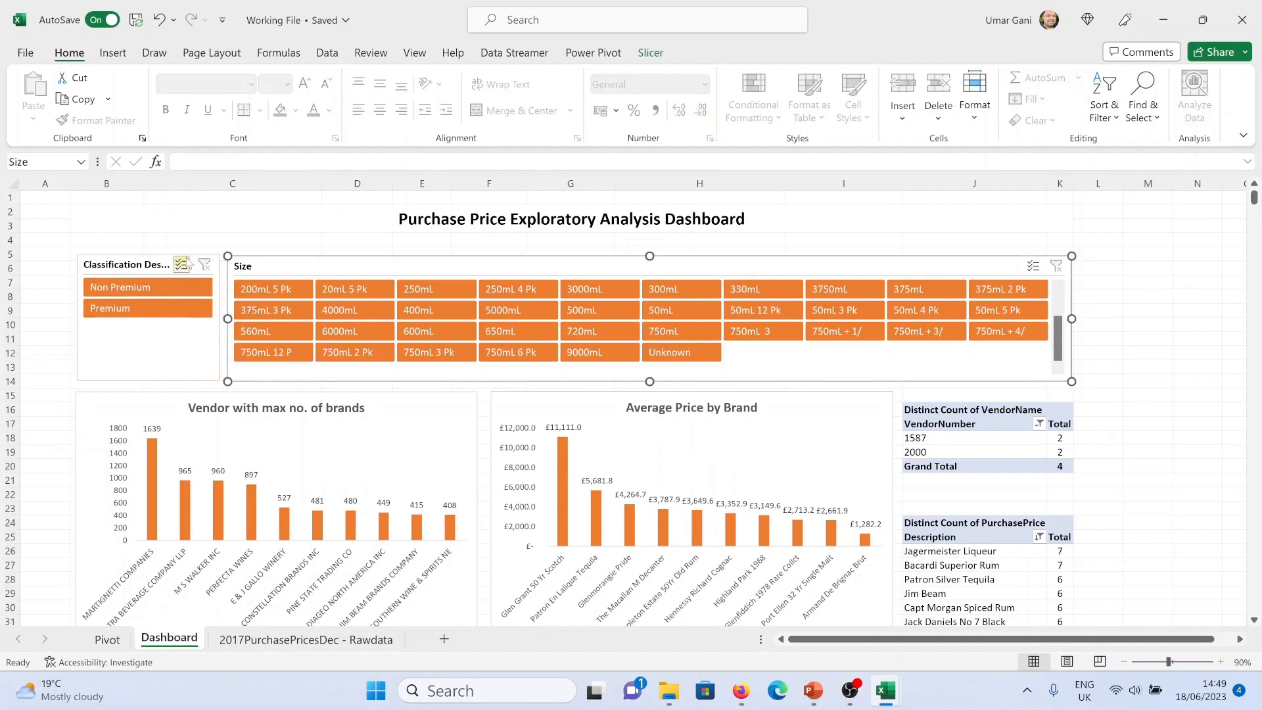
{"action": "left_click", "coordinate": [77, 267]}
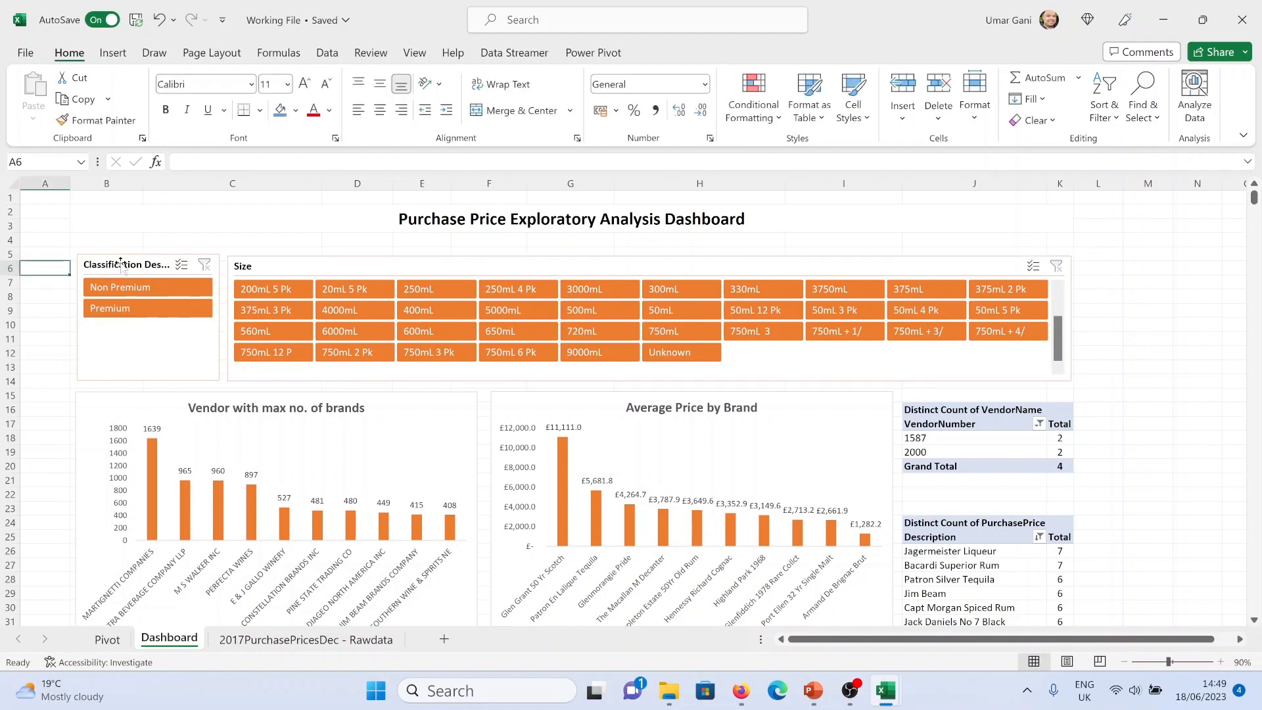
{"action": "left_click", "coordinate": [651, 55]}
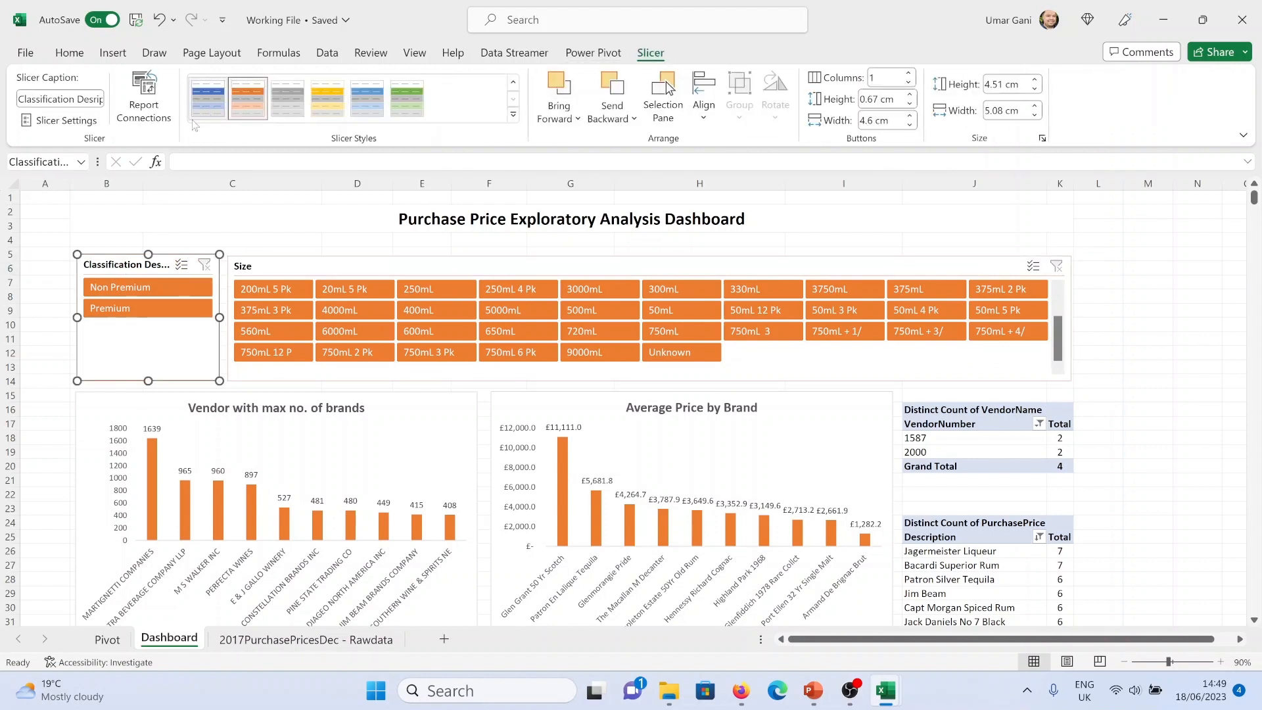
{"action": "left_click", "coordinate": [144, 110]}
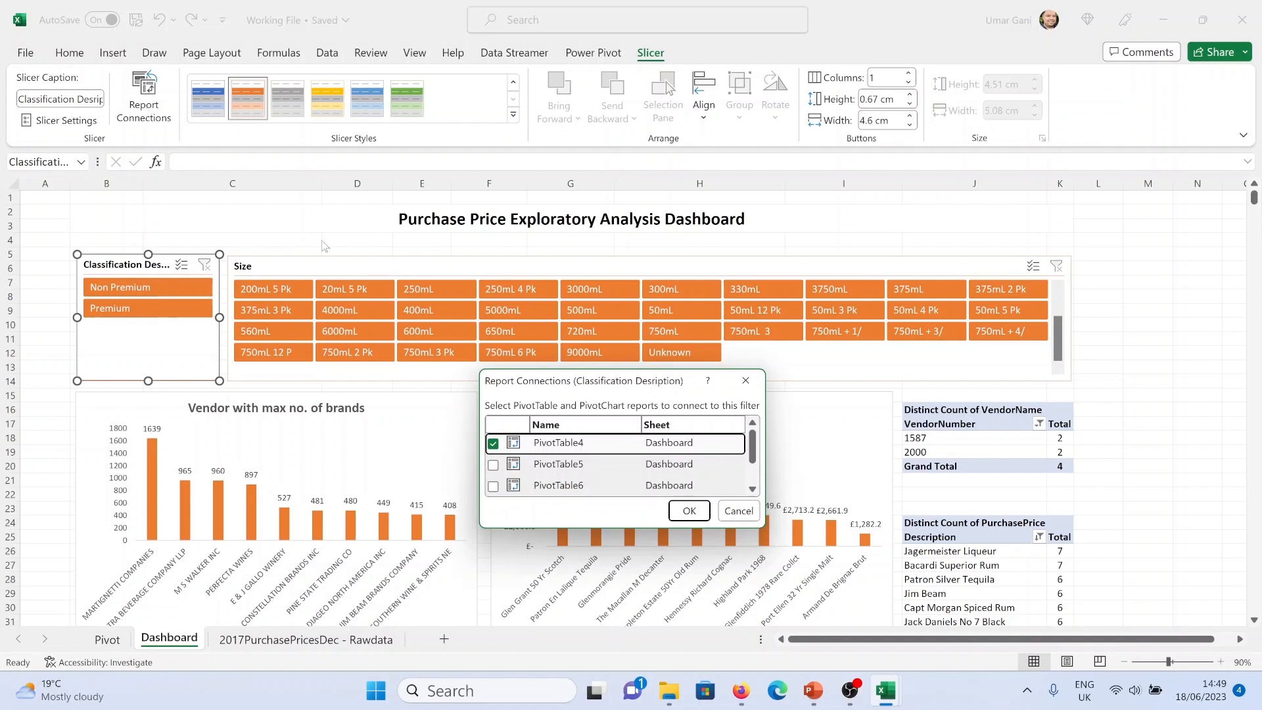
{"action": "left_click", "coordinate": [493, 465]}
{"action": "left_click", "coordinate": [493, 486]}
{"action": "scroll", "coordinate": [496, 491], "scroll_direction": "down", "scroll_amount": 1}
{"action": "left_click", "coordinate": [689, 511]}
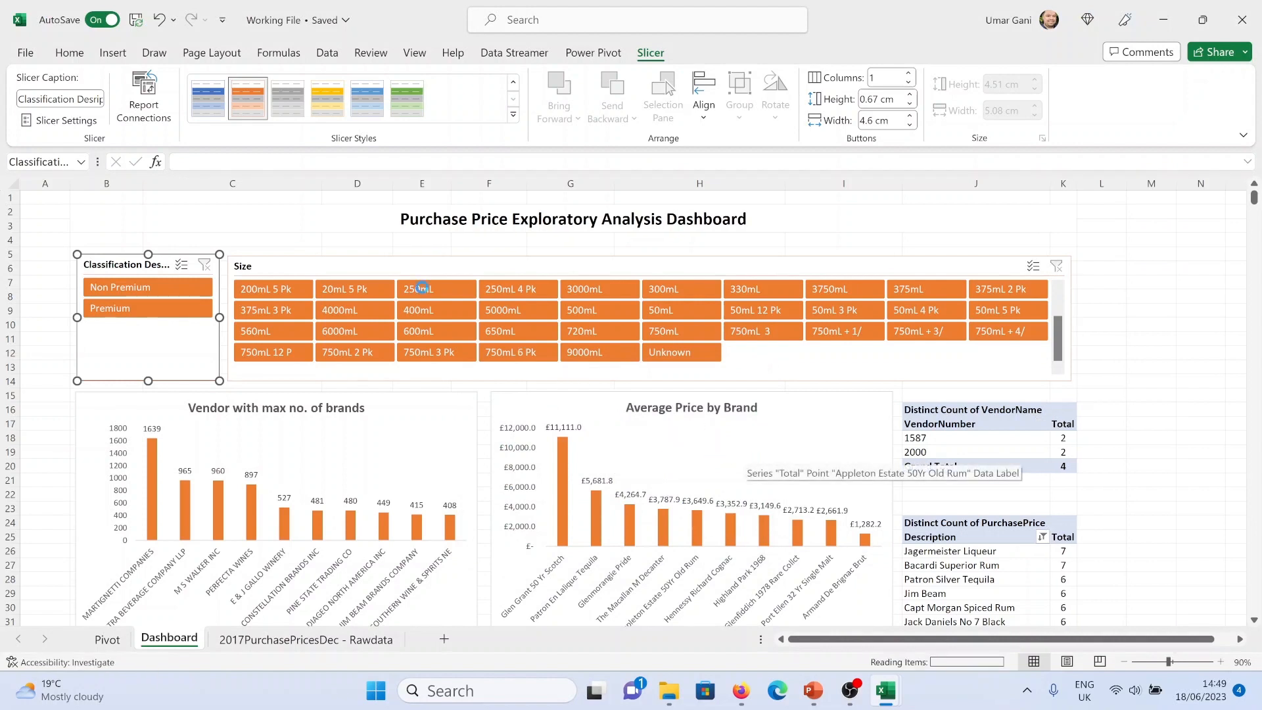
Update the Size slicer's report connections to link it to the dashboard pivot tables
{"action": "left_click", "coordinate": [420, 266]}
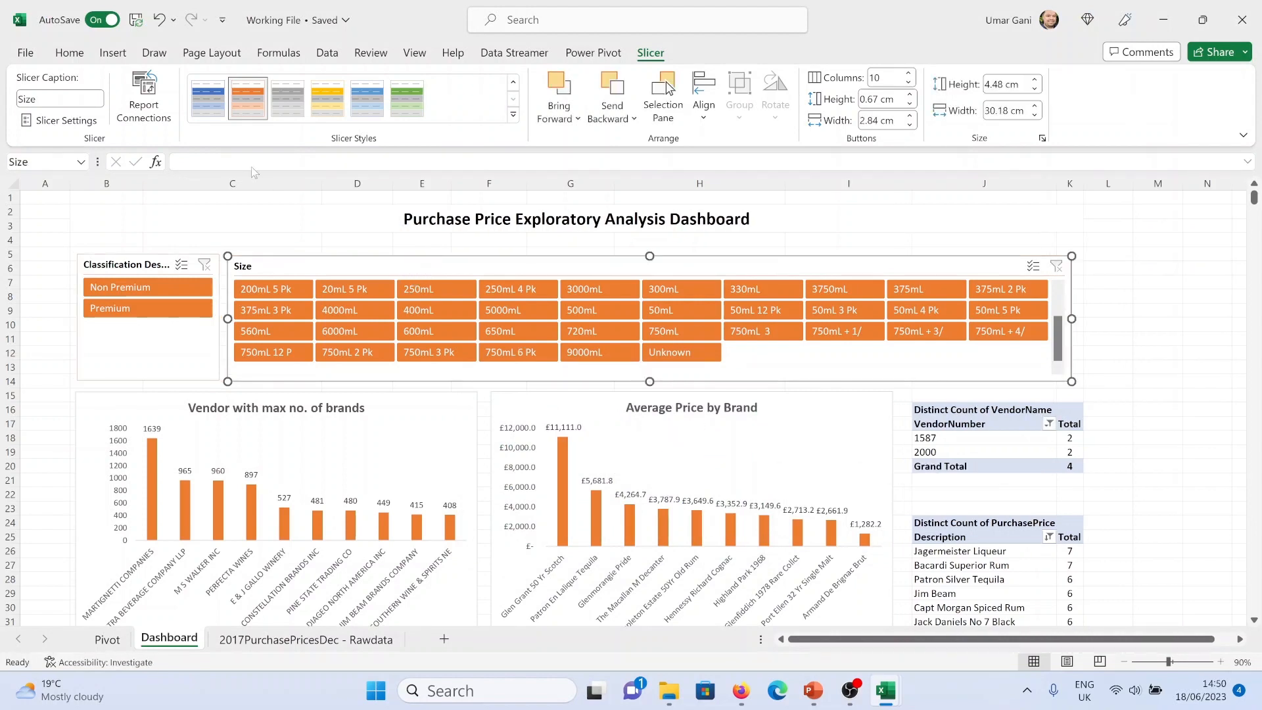
{"action": "left_click", "coordinate": [161, 115]}
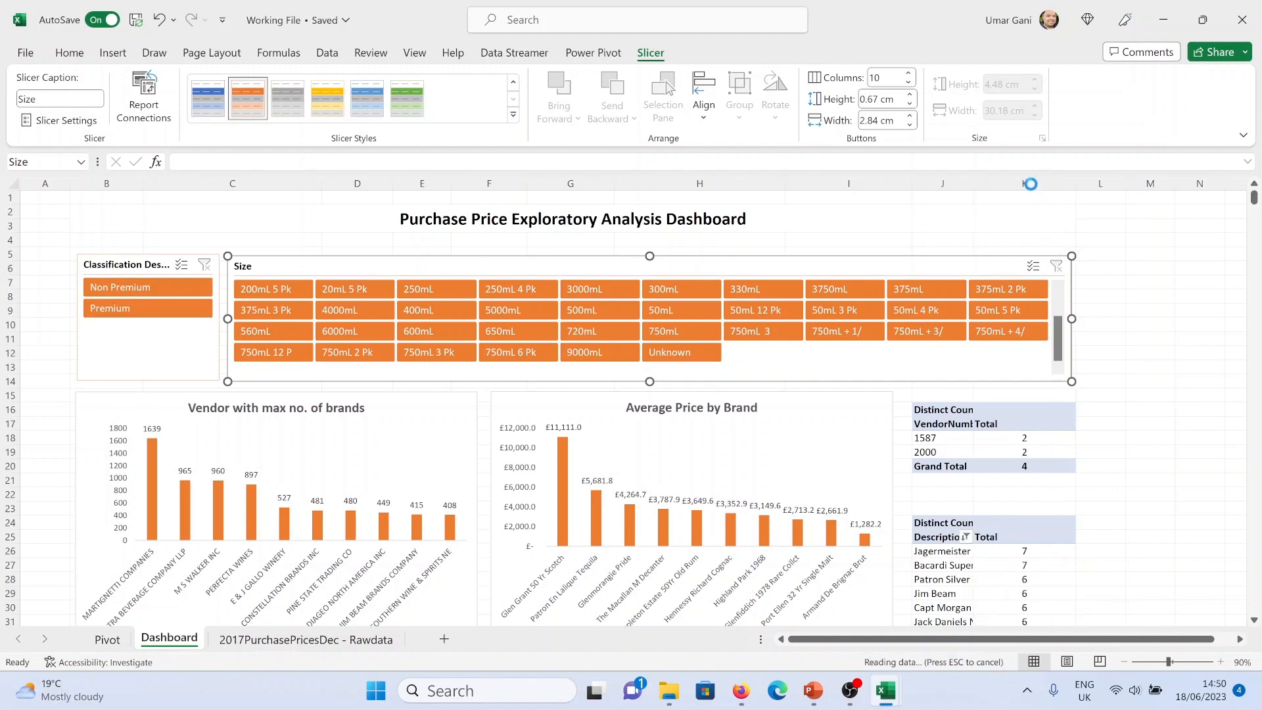
{"action": "scroll", "coordinate": [1066, 329], "scroll_direction": "down", "scroll_amount": 5}
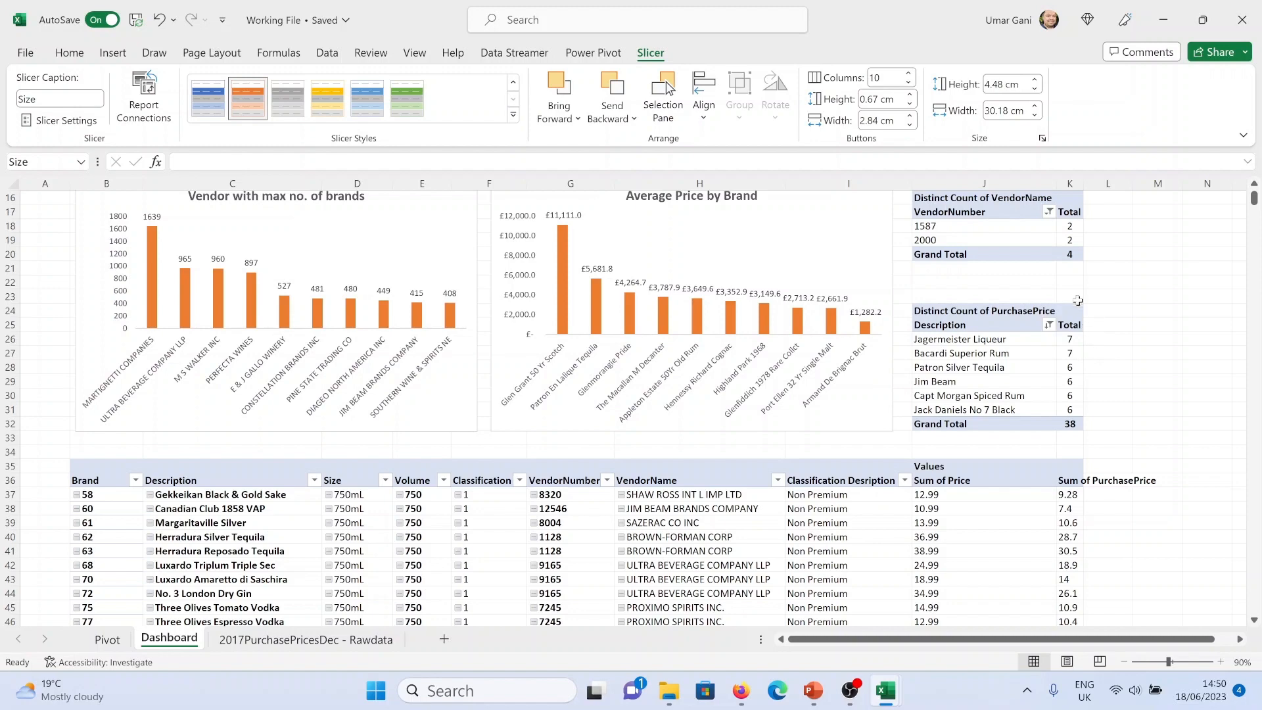
{"action": "scroll", "coordinate": [1055, 178], "scroll_direction": "up", "scroll_amount": 5}
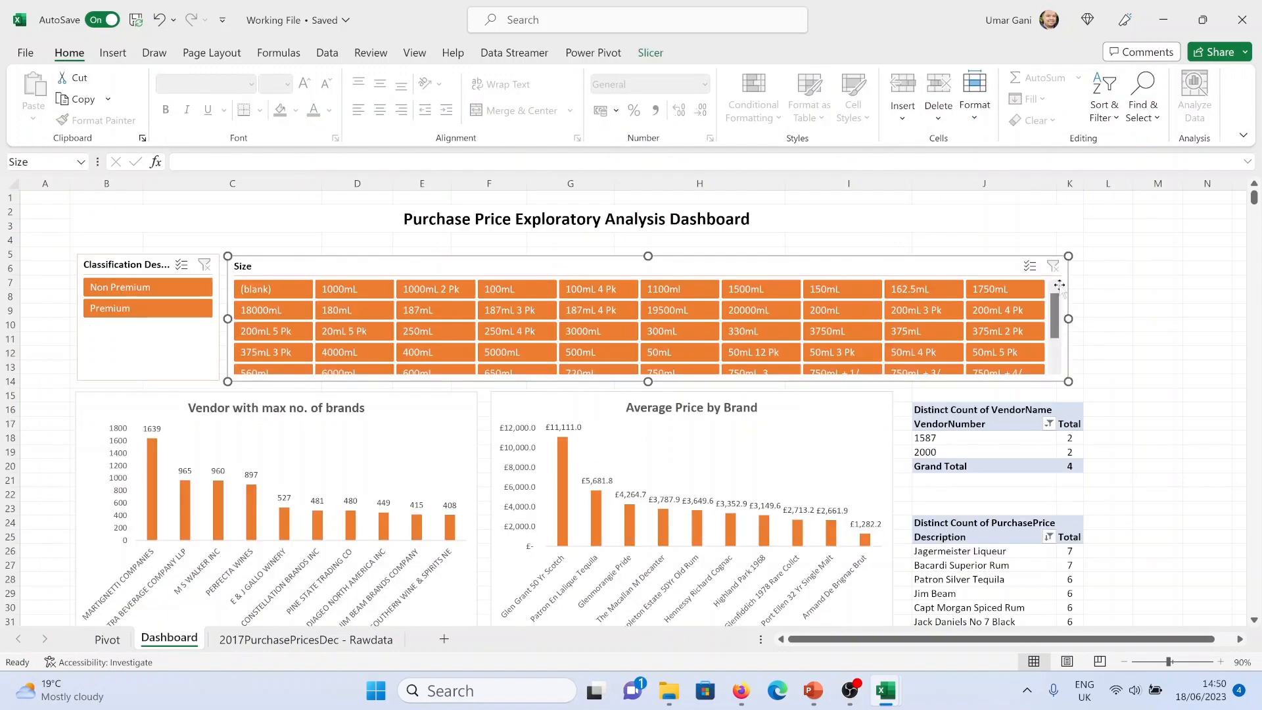
Widen column K to fit and stretch the Size slicer to the new right edge of column K
{"action": "double_click", "coordinate": [1085, 181]}
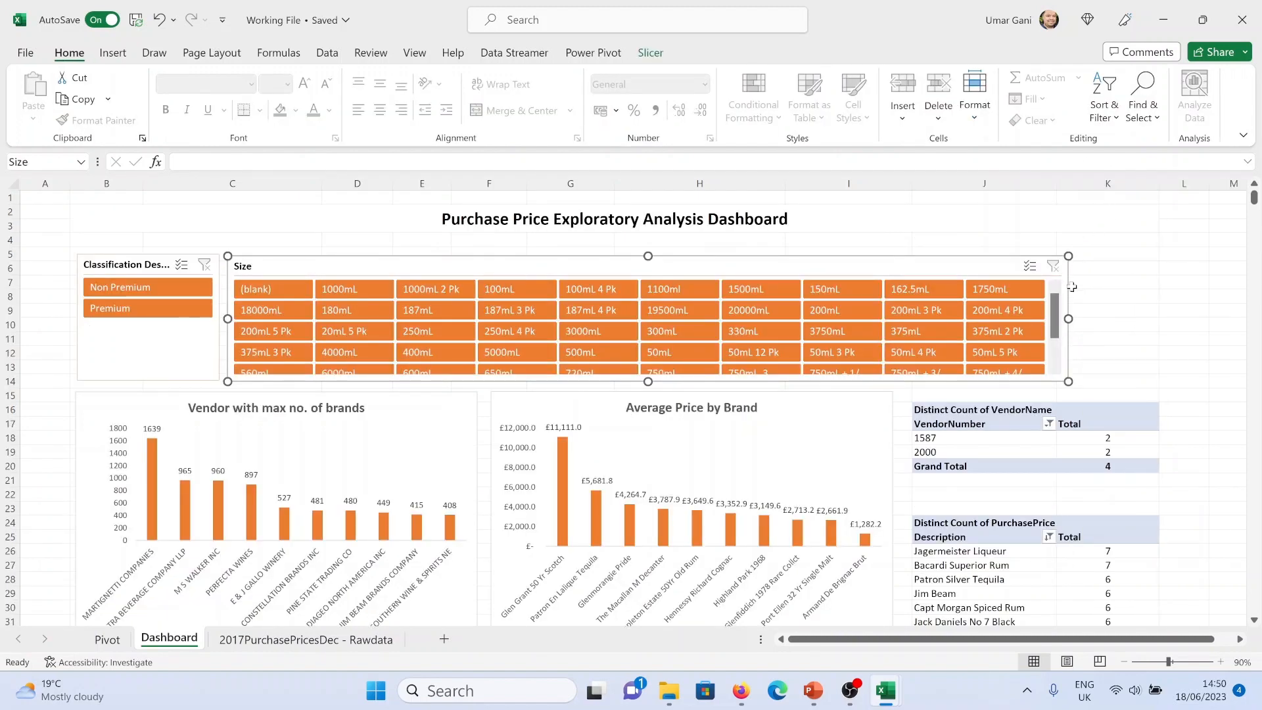
{"action": "left_click_drag", "start_coordinate": [1068, 318], "coordinate": [1158, 318]}
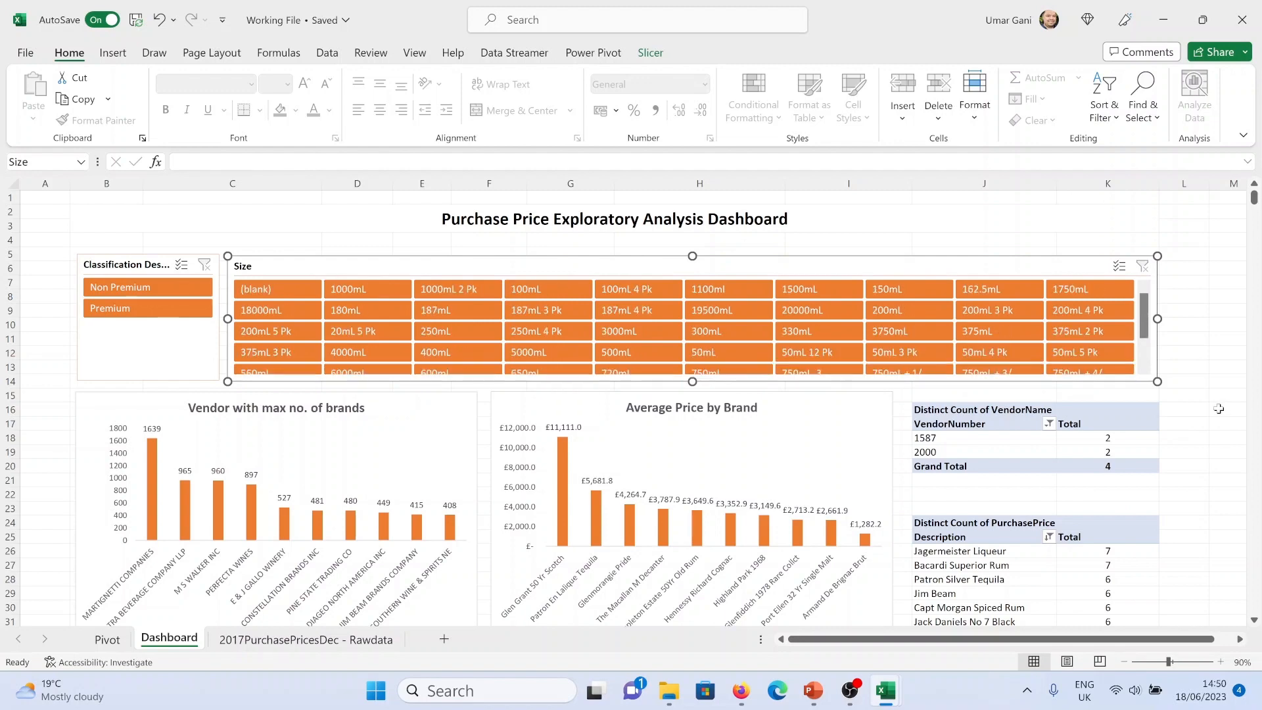
{"action": "scroll", "coordinate": [1191, 380], "scroll_direction": "down", "scroll_amount": 1}
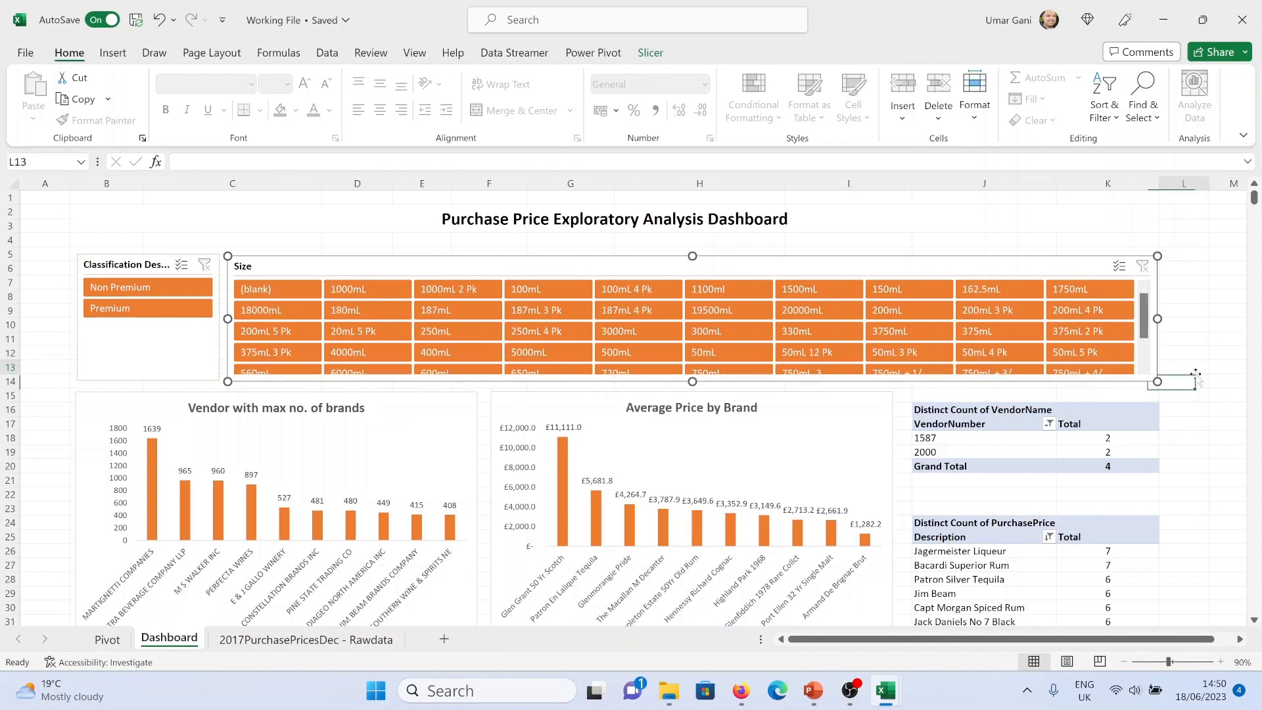
{"action": "left_click", "coordinate": [1196, 368]}
{"action": "scroll", "coordinate": [1196, 368], "scroll_direction": "down", "scroll_amount": 6}
{"action": "scroll", "coordinate": [1196, 382], "scroll_direction": "up", "scroll_amount": 6}
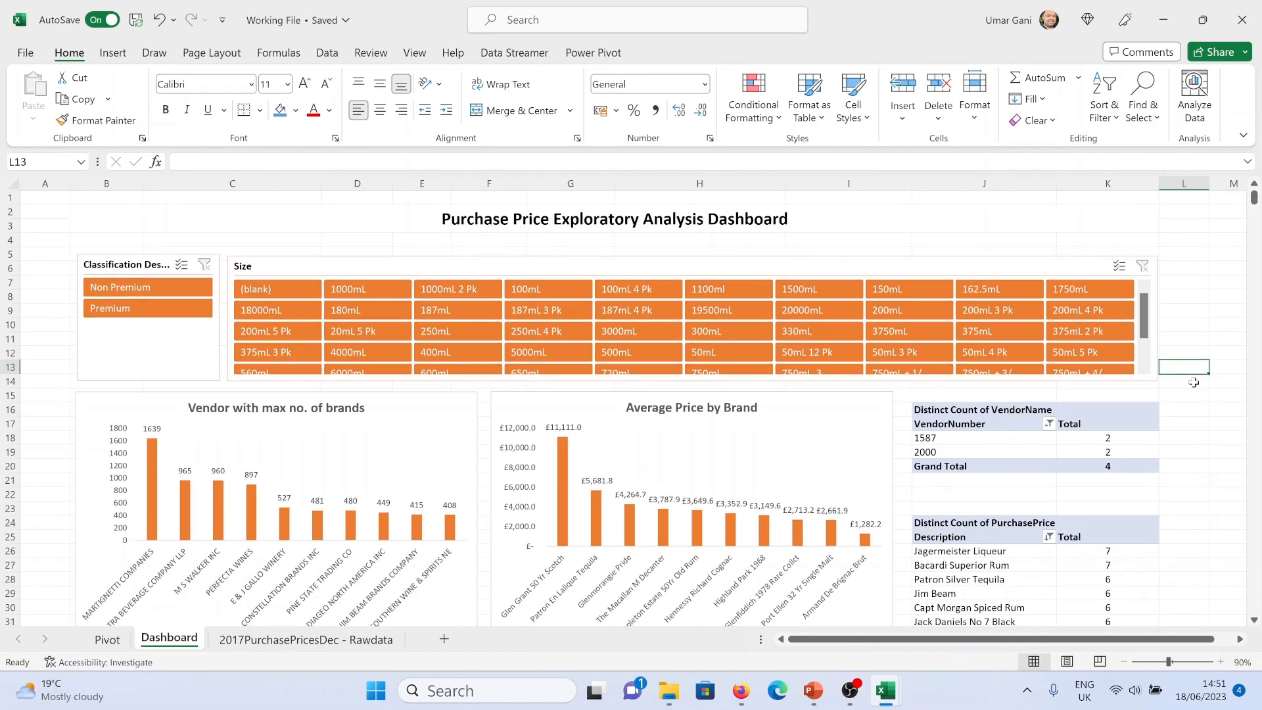
{"action": "scroll", "coordinate": [1193, 382], "scroll_direction": "down", "scroll_amount": 2}
Turn off autofit column widths on update in the vendor count pivot table's options
{"action": "left_click", "coordinate": [1115, 368]}
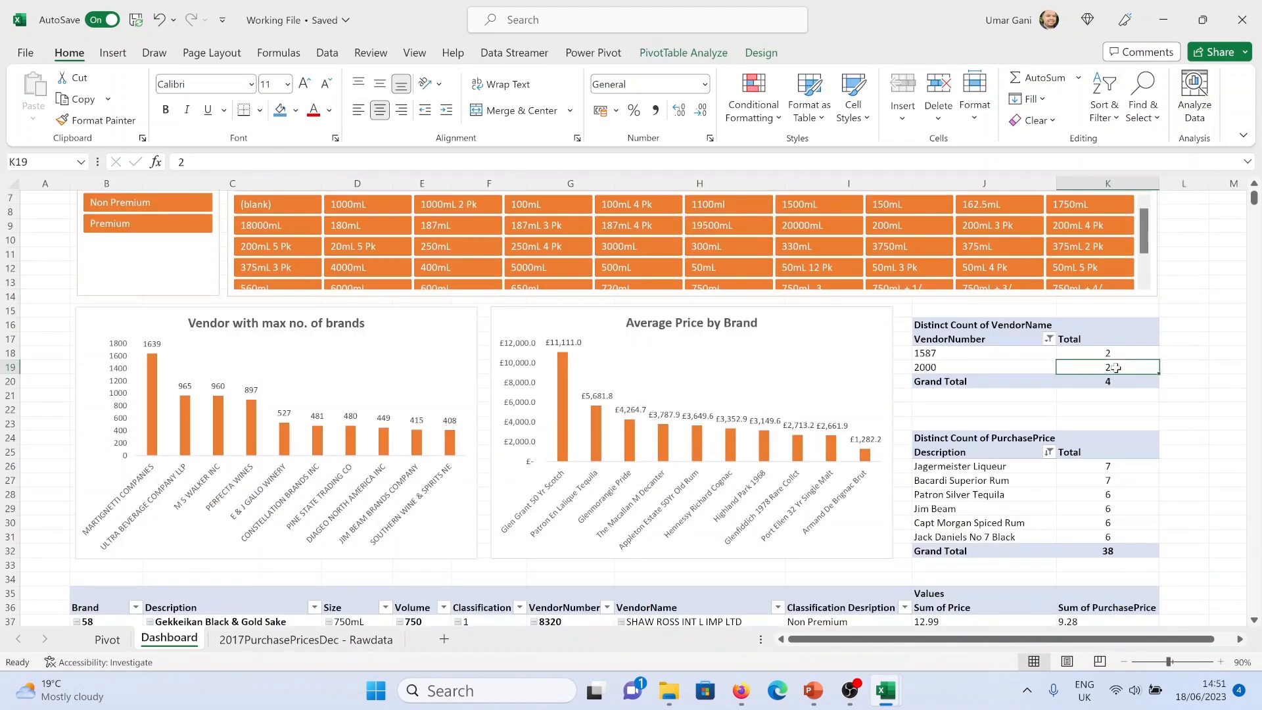
{"action": "right_click", "coordinate": [1114, 367]}
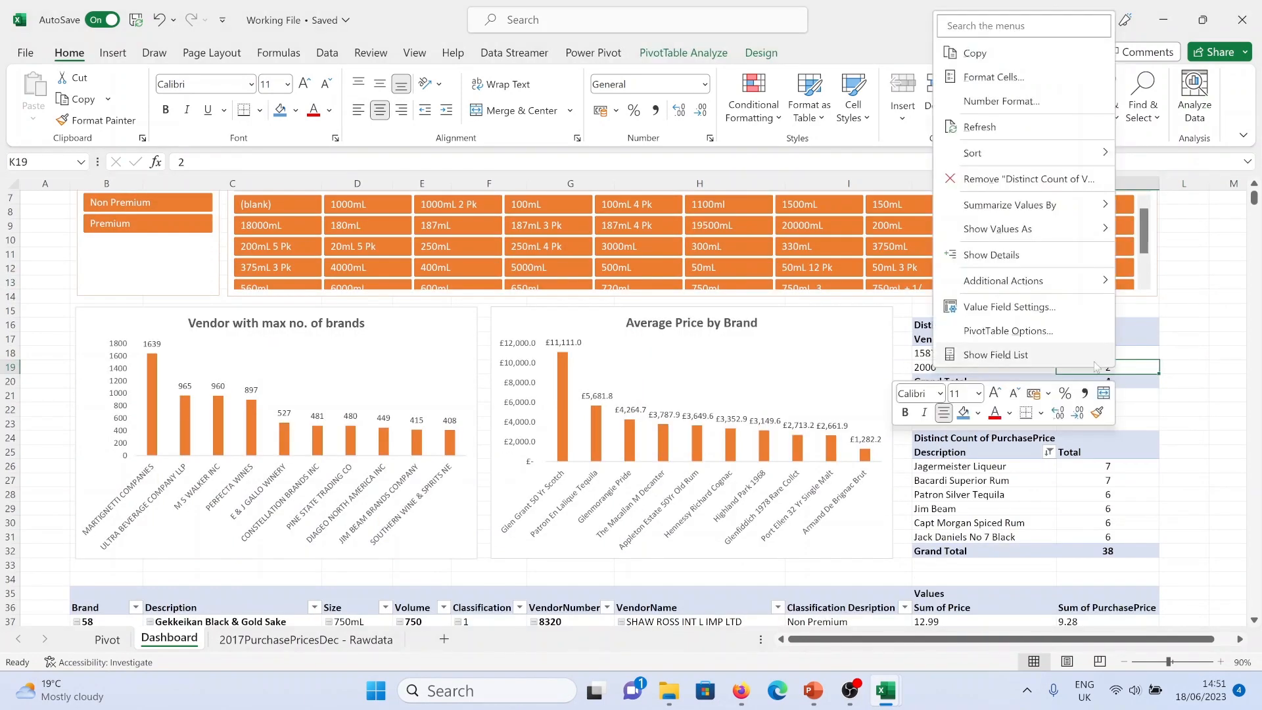
{"action": "left_click", "coordinate": [1052, 330]}
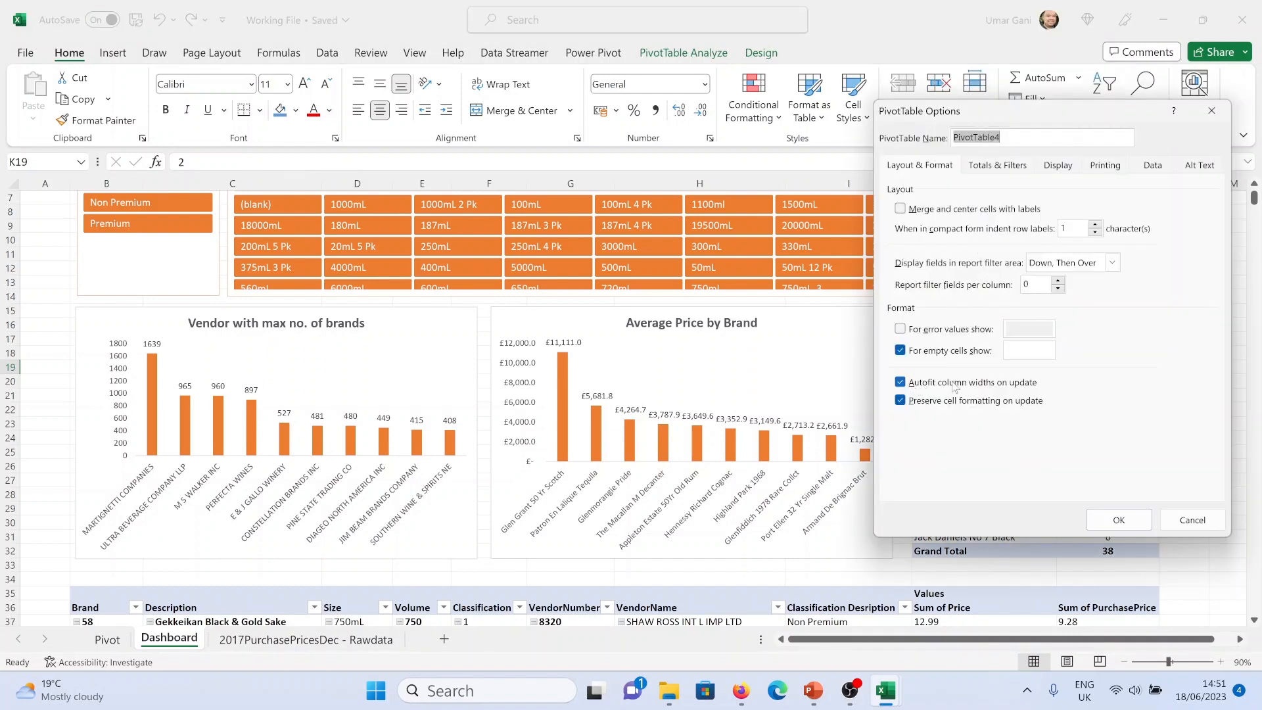
{"action": "left_click", "coordinate": [900, 383]}
{"action": "left_click", "coordinate": [1114, 519]}
Turn off autofit column widths on update in the purchase price count pivot table's options
{"action": "right_click", "coordinate": [1093, 464]}
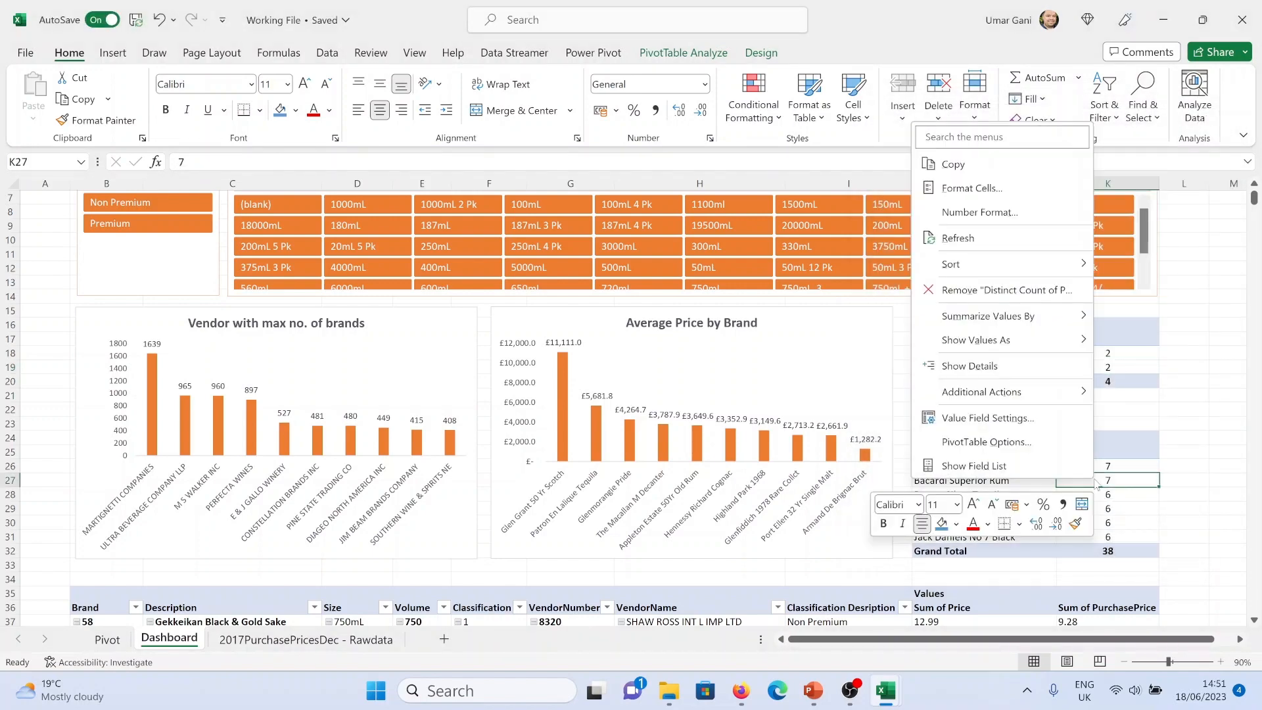
{"action": "left_click", "coordinate": [1025, 438]}
{"action": "left_click", "coordinate": [1106, 637]}
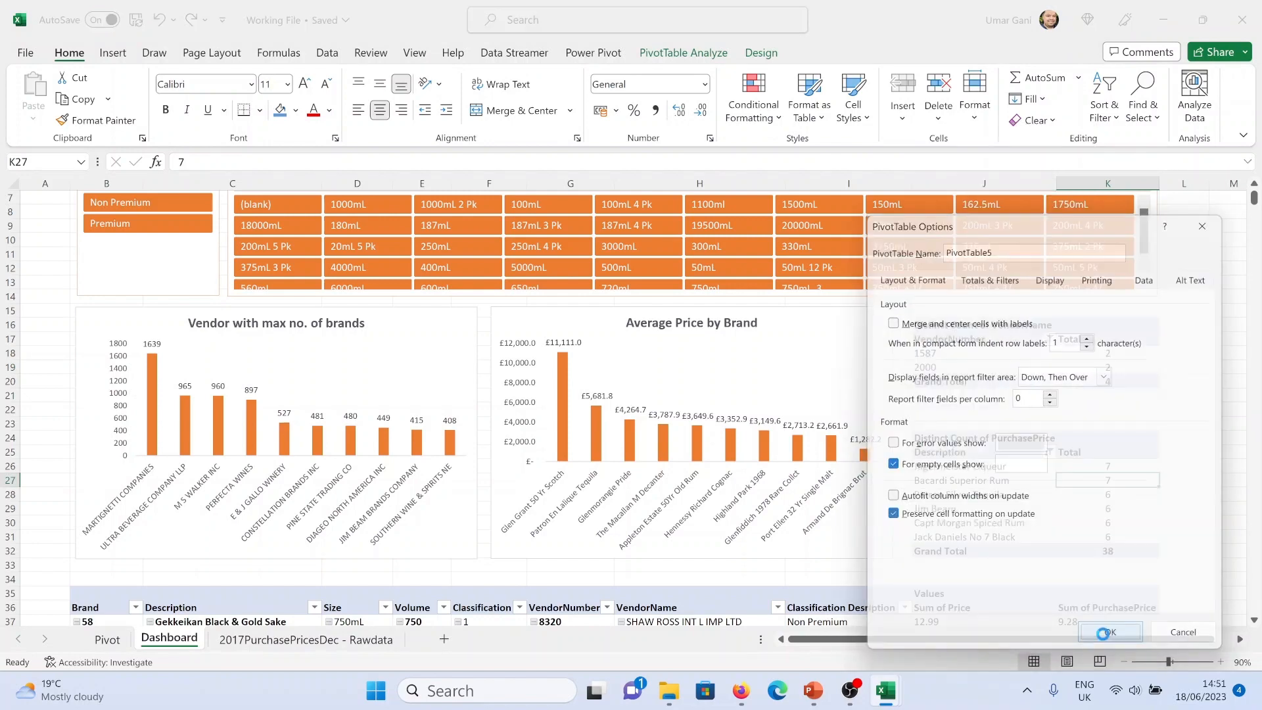
{"action": "left_click", "coordinate": [1030, 404]}
{"action": "scroll", "coordinate": [1144, 512], "scroll_direction": "up", "scroll_amount": 8}
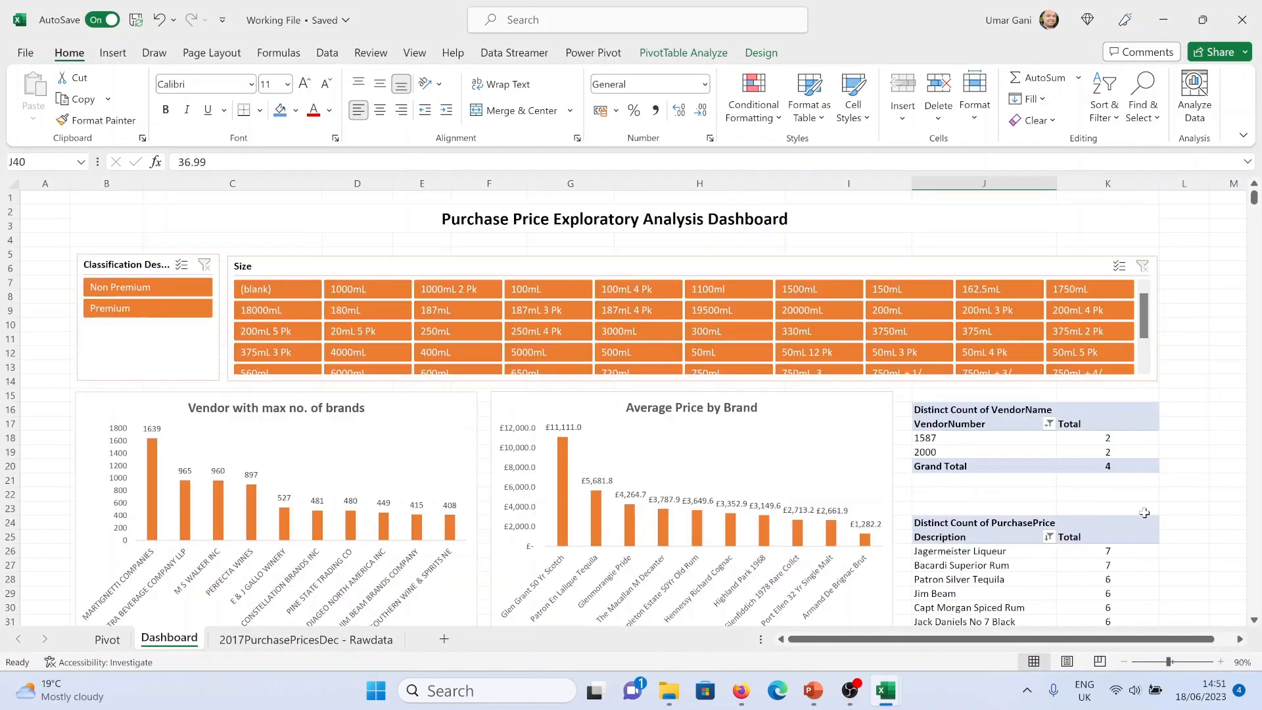
Test the Classification Description slicer by filtering to Non Premium, reviewing the dashboard, then clearing the filter
{"action": "scroll", "coordinate": [1144, 501], "scroll_direction": "down", "scroll_amount": 3}
{"action": "scroll", "coordinate": [1146, 499], "scroll_direction": "up", "scroll_amount": 3}
{"action": "left_click", "coordinate": [167, 287]}
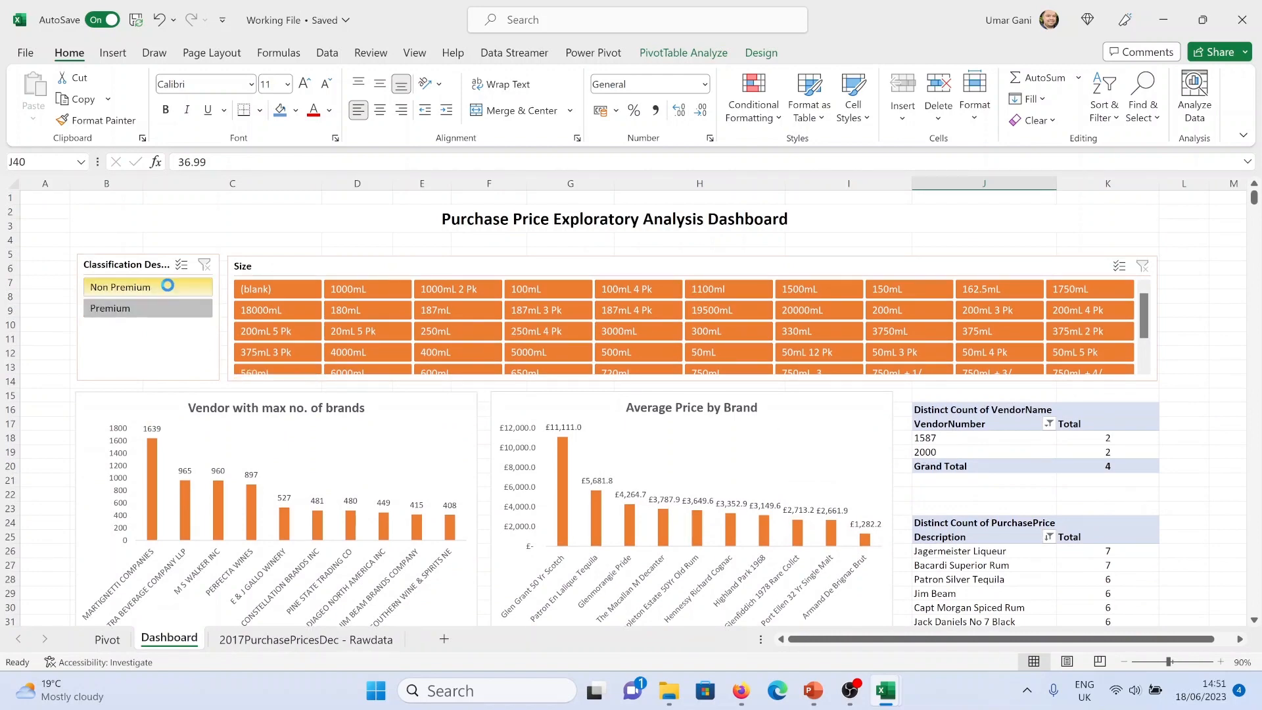
{"action": "scroll", "coordinate": [857, 473], "scroll_direction": "down", "scroll_amount": 3}
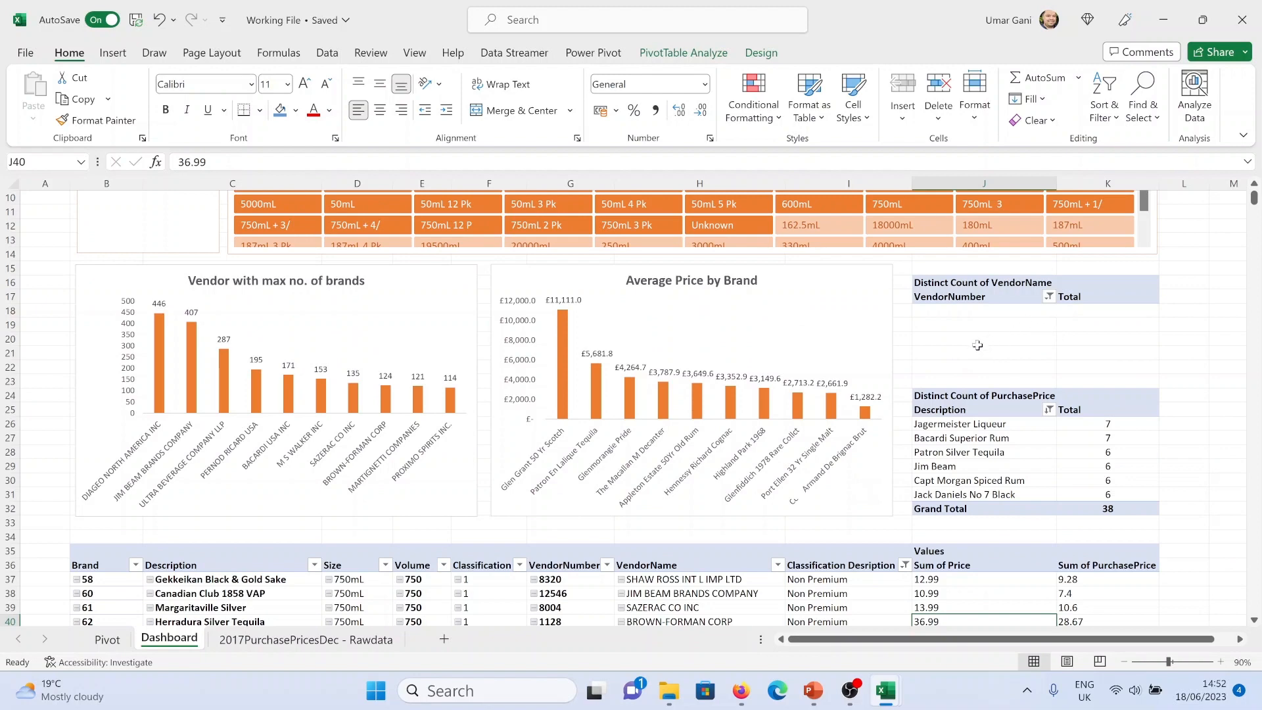
{"action": "scroll", "coordinate": [846, 385], "scroll_direction": "down", "scroll_amount": 4}
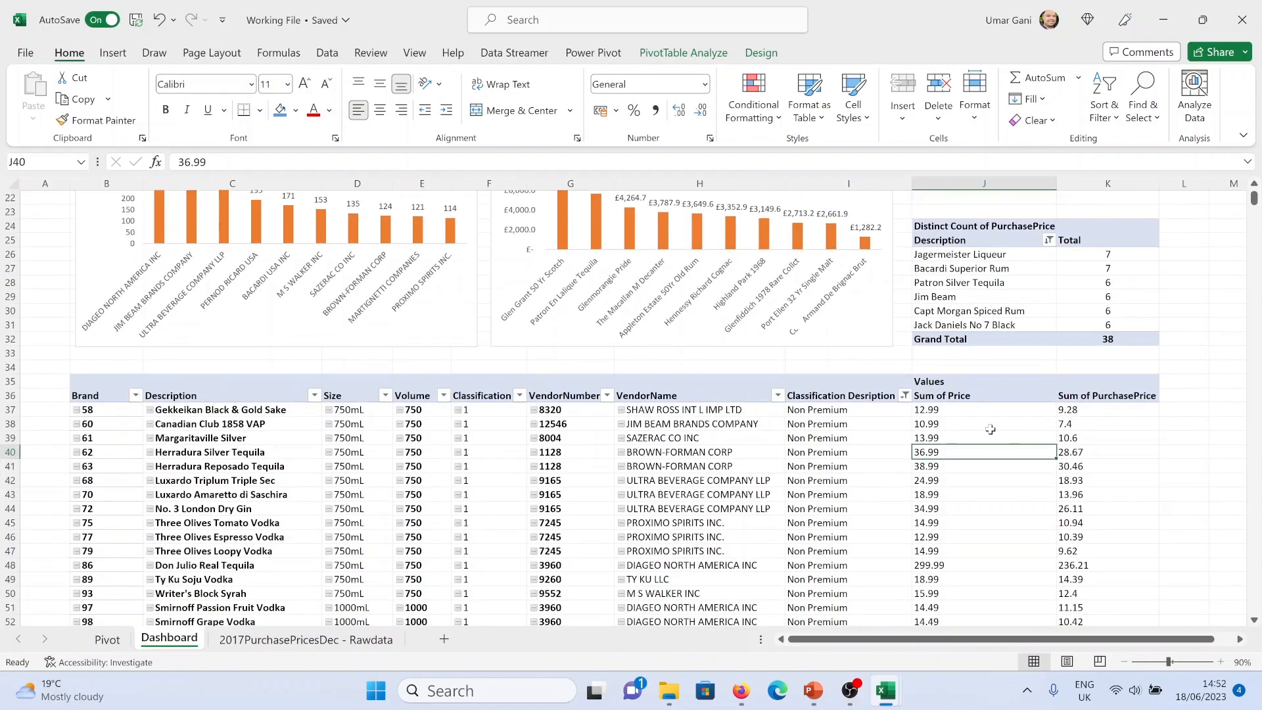
{"action": "scroll", "coordinate": [973, 441], "scroll_direction": "up", "scroll_amount": 7}
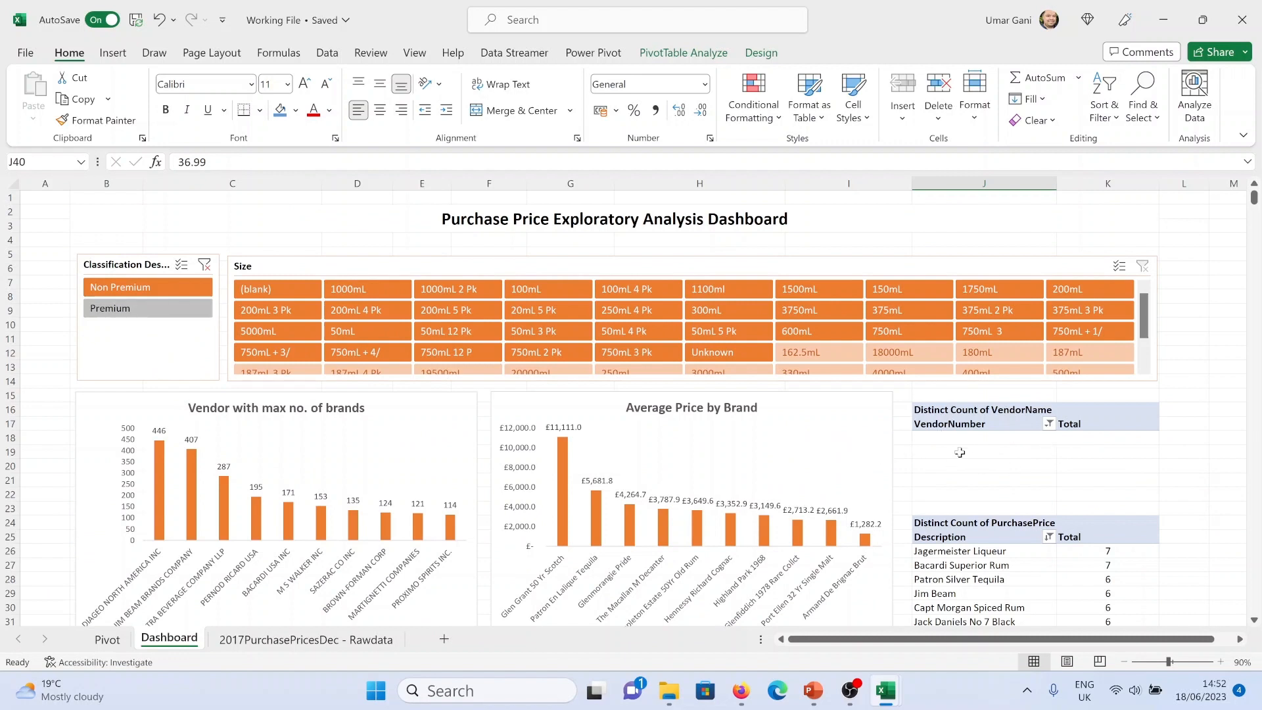
{"action": "left_click", "coordinate": [204, 265]}
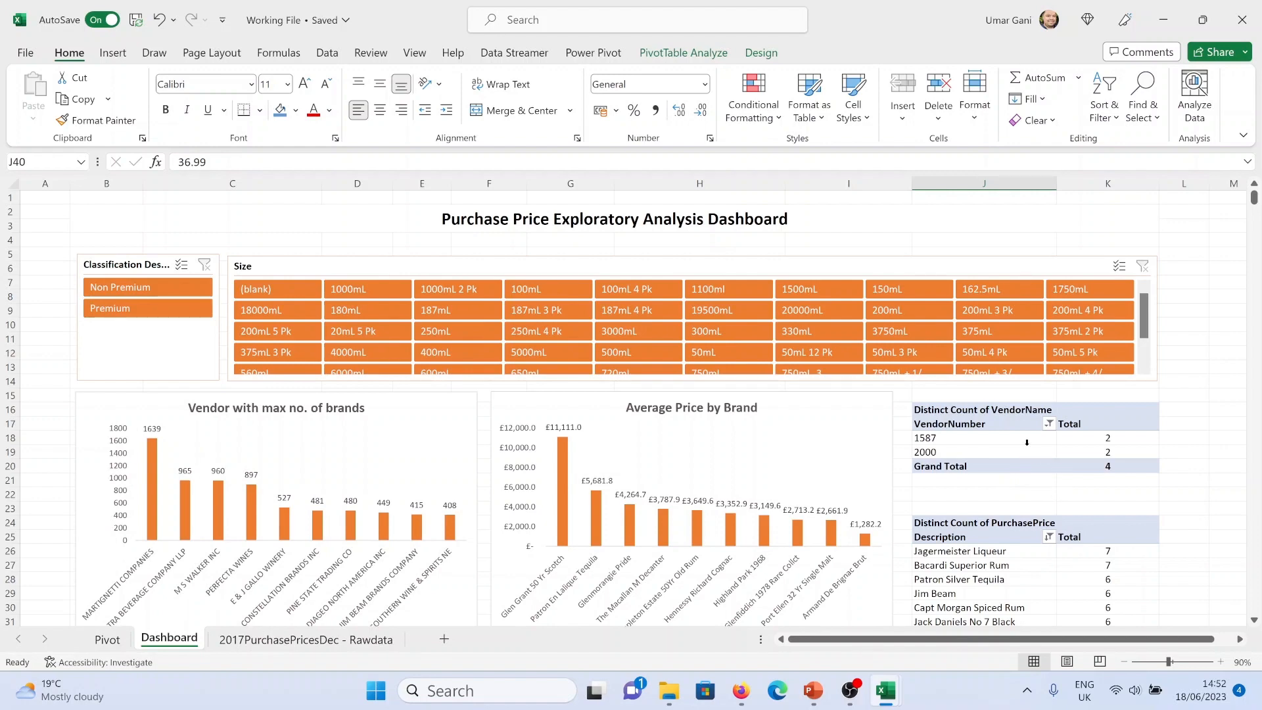
Apply the medium orange PivotTable style to the vendor count pivot table
{"action": "left_click", "coordinate": [1027, 443]}
{"action": "left_click", "coordinate": [712, 54]}
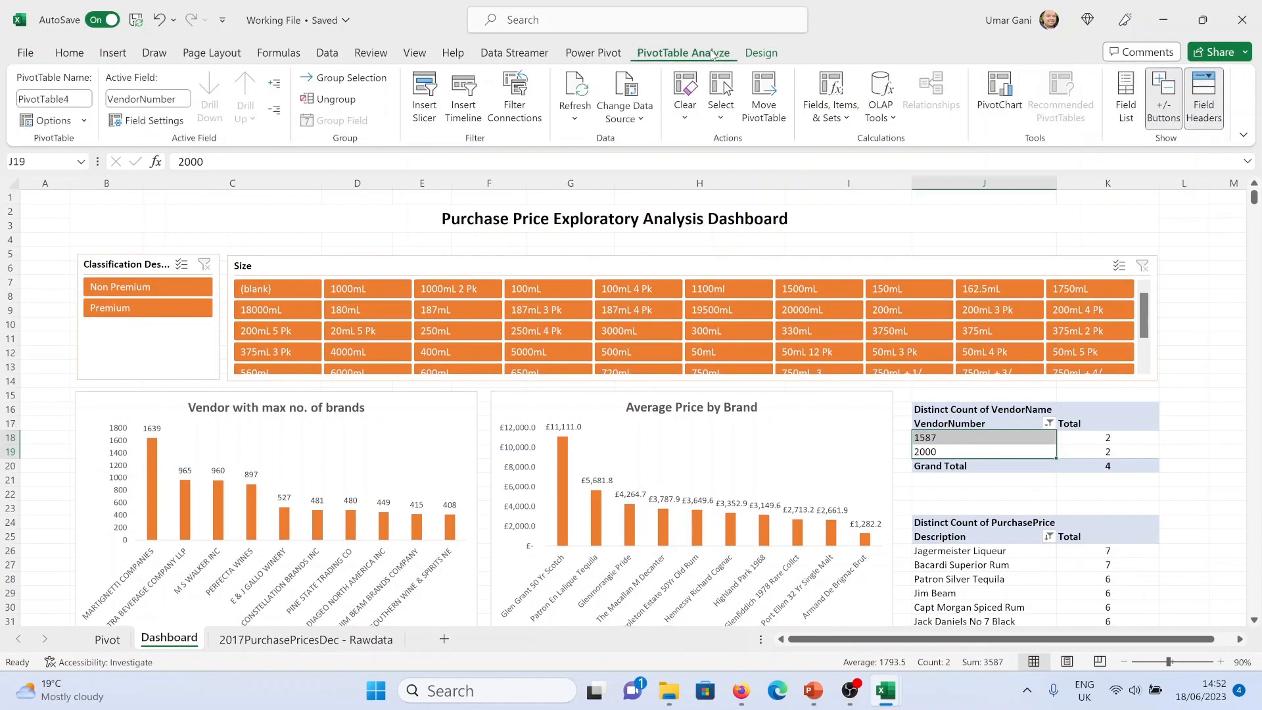
{"action": "left_click", "coordinate": [760, 53]}
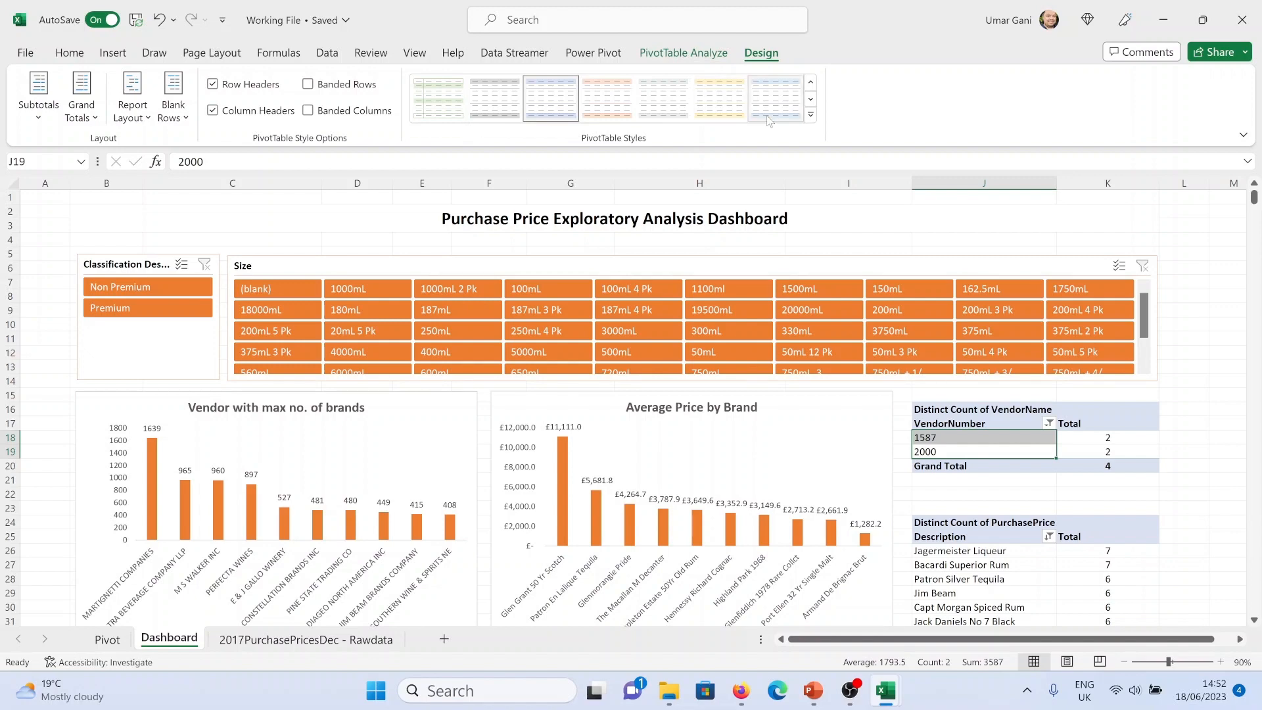
{"action": "left_click", "coordinate": [809, 123]}
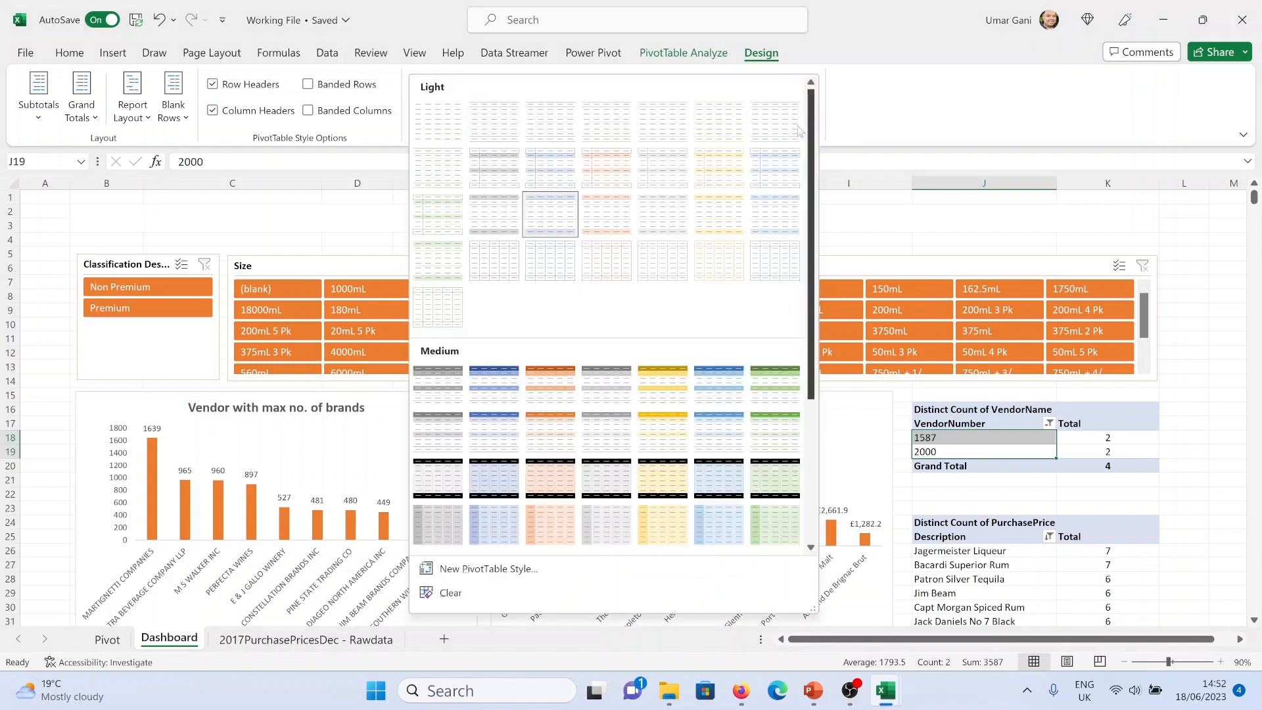
{"action": "left_click", "coordinate": [560, 427]}
Apply the same medium orange PivotTable style to the purchase price count pivot table and the detailed pivot table below
{"action": "scroll", "coordinate": [1102, 425], "scroll_direction": "down", "scroll_amount": 4}
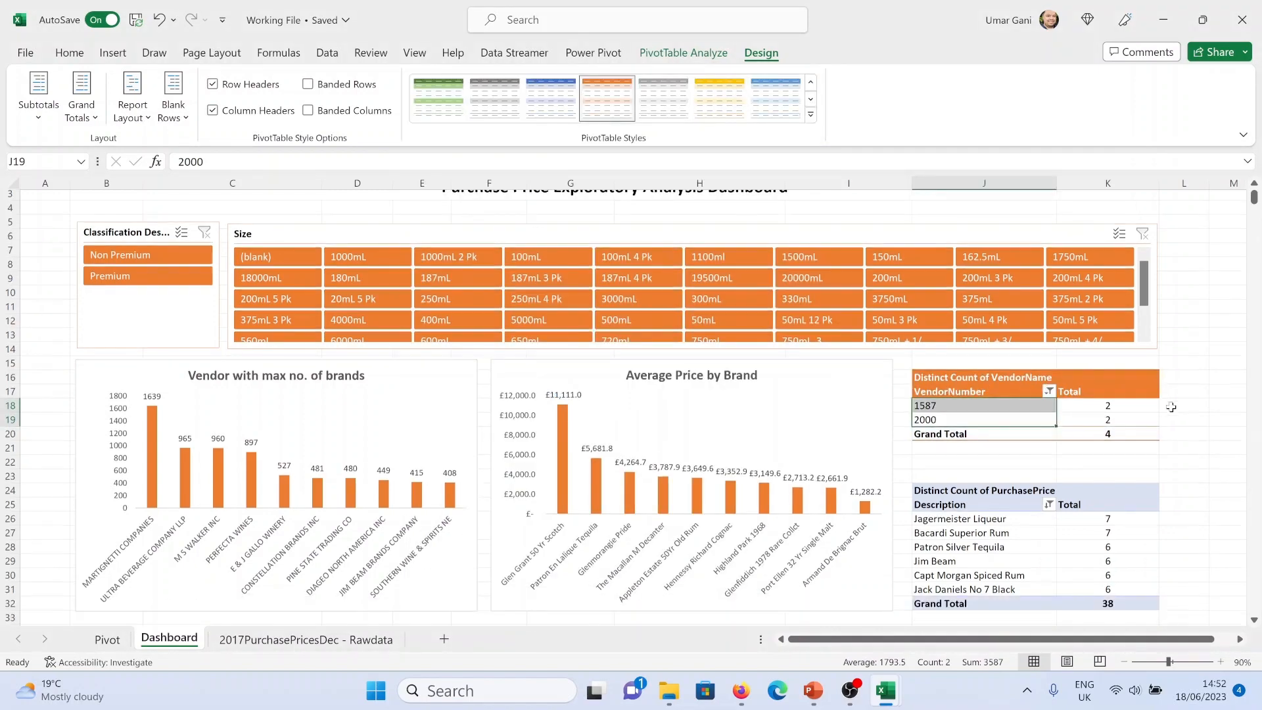
{"action": "left_click", "coordinate": [1028, 391]}
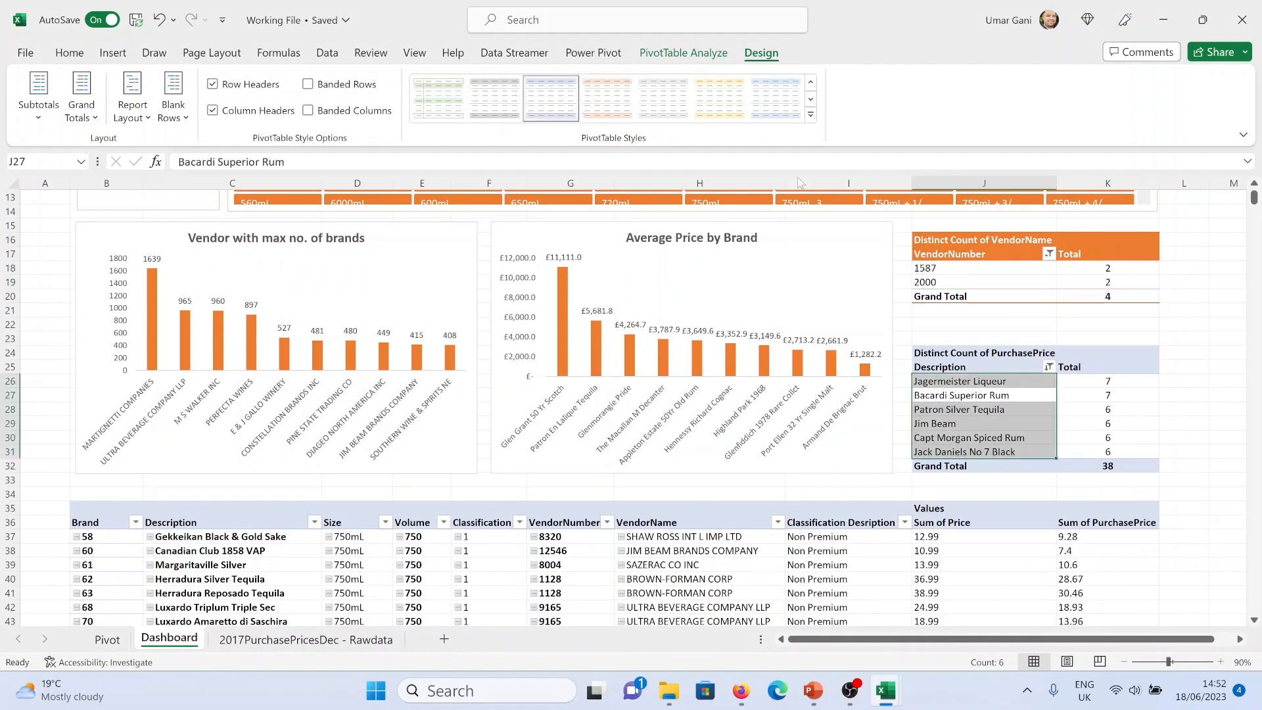
{"action": "left_click", "coordinate": [810, 114]}
{"action": "left_click", "coordinate": [560, 427]}
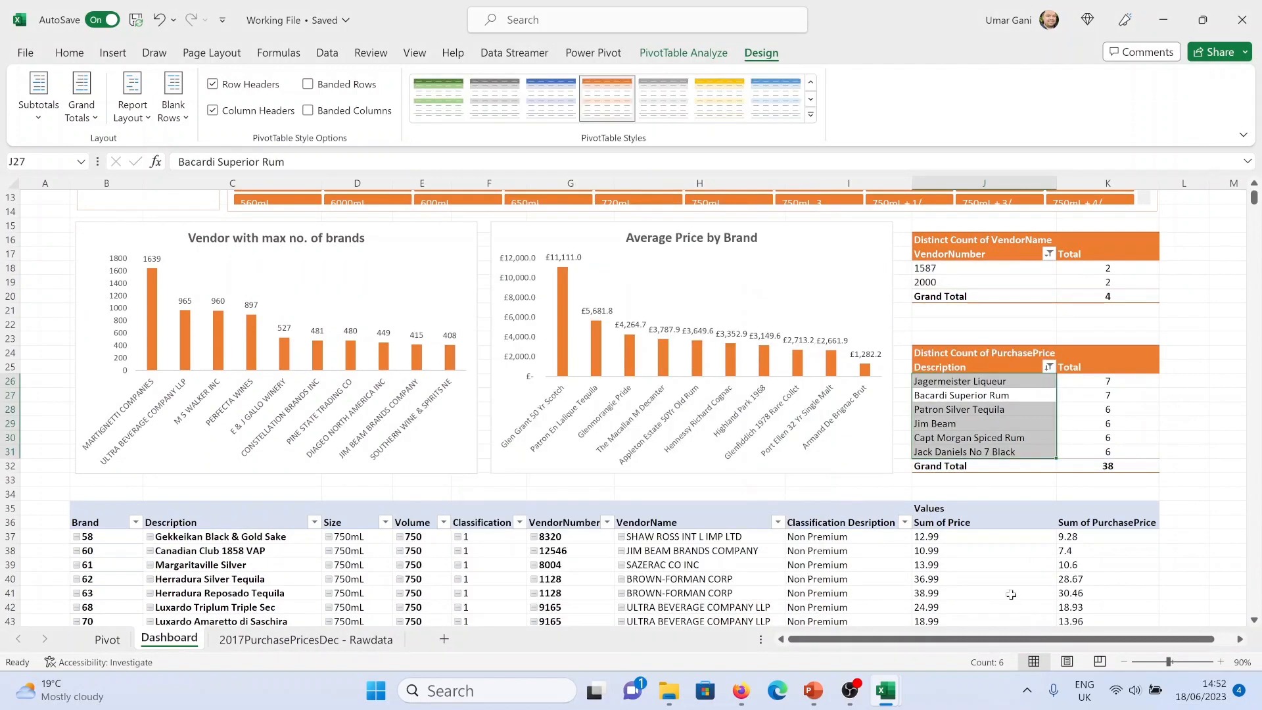
{"action": "left_click", "coordinate": [1010, 594]}
{"action": "left_click", "coordinate": [606, 99]}
Set the font colour of both count pivot tables' title cells to orange so they blend into the header
{"action": "scroll", "coordinate": [1060, 343], "scroll_direction": "up", "scroll_amount": 1}
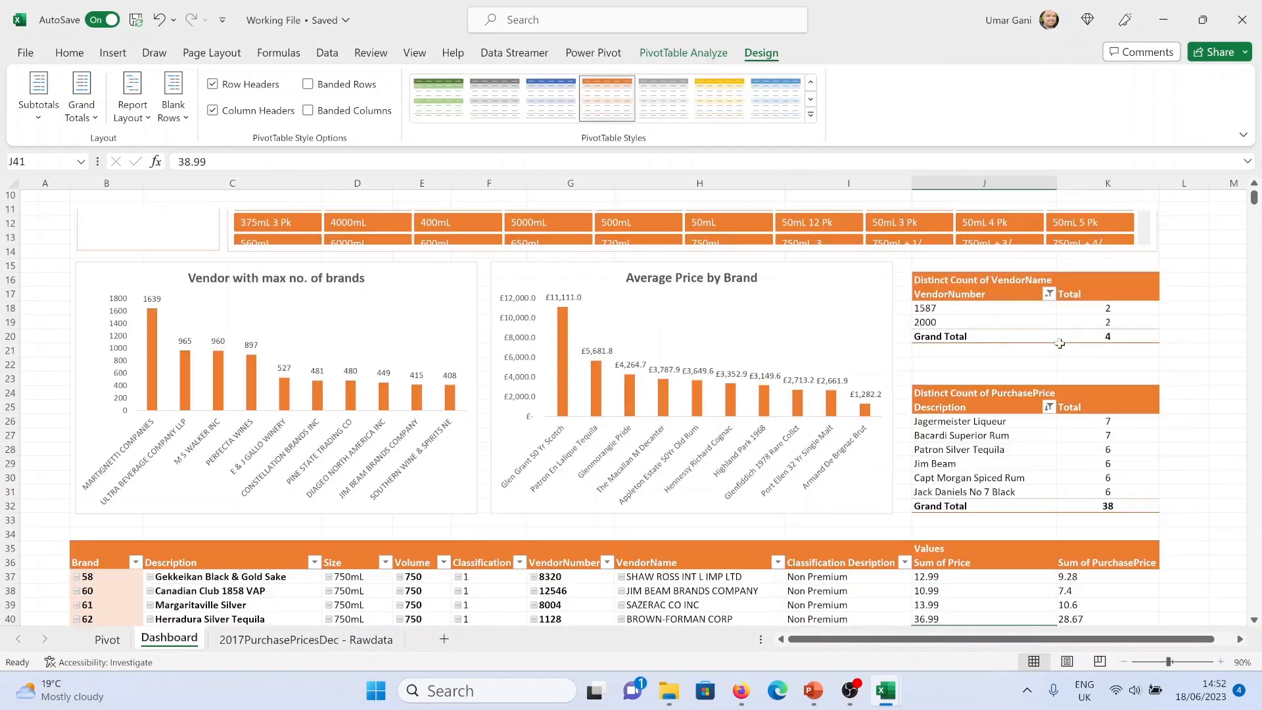
{"action": "scroll", "coordinate": [1060, 343], "scroll_direction": "up", "scroll_amount": 1}
{"action": "left_click", "coordinate": [989, 327]}
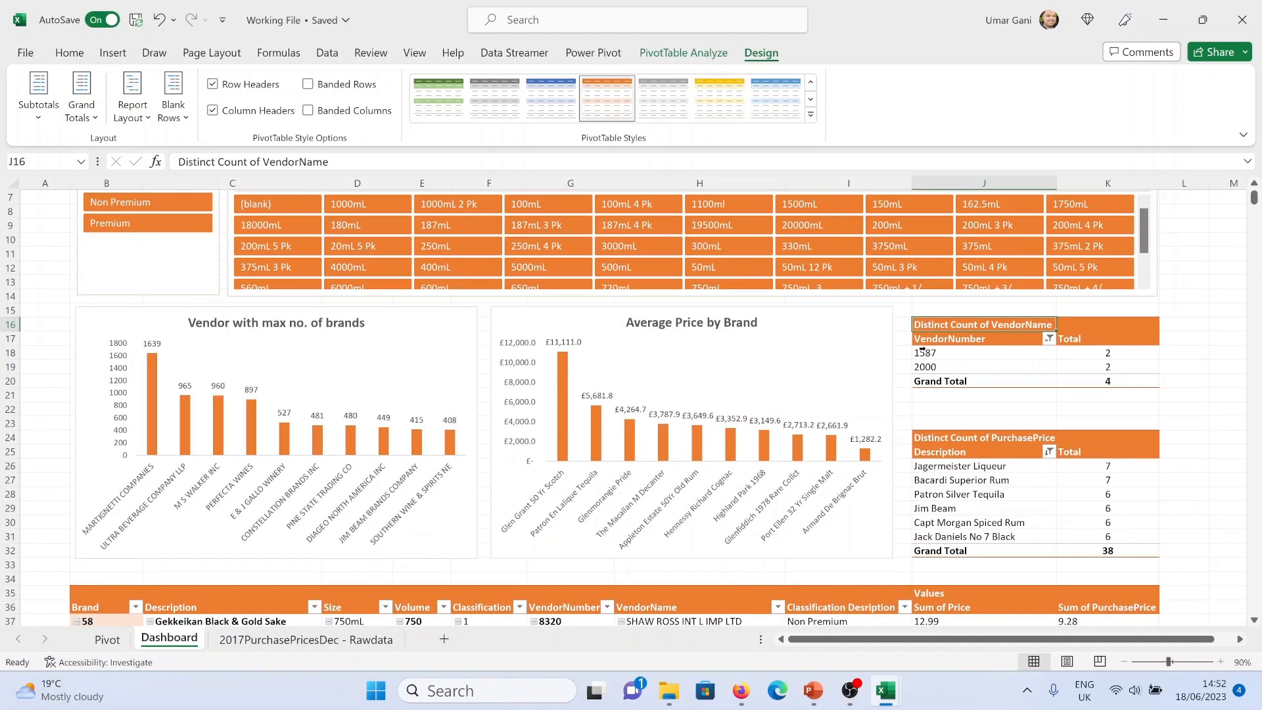
{"action": "left_click", "coordinate": [69, 52]}
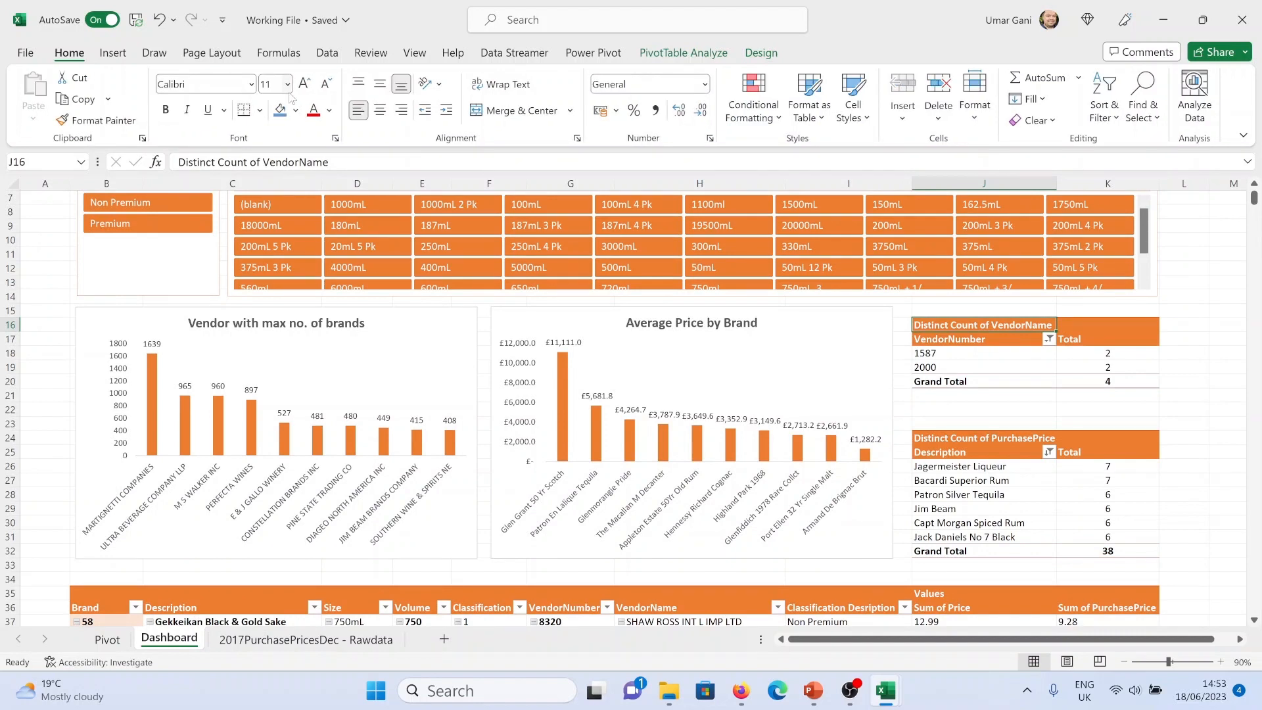
{"action": "left_click", "coordinate": [330, 110]}
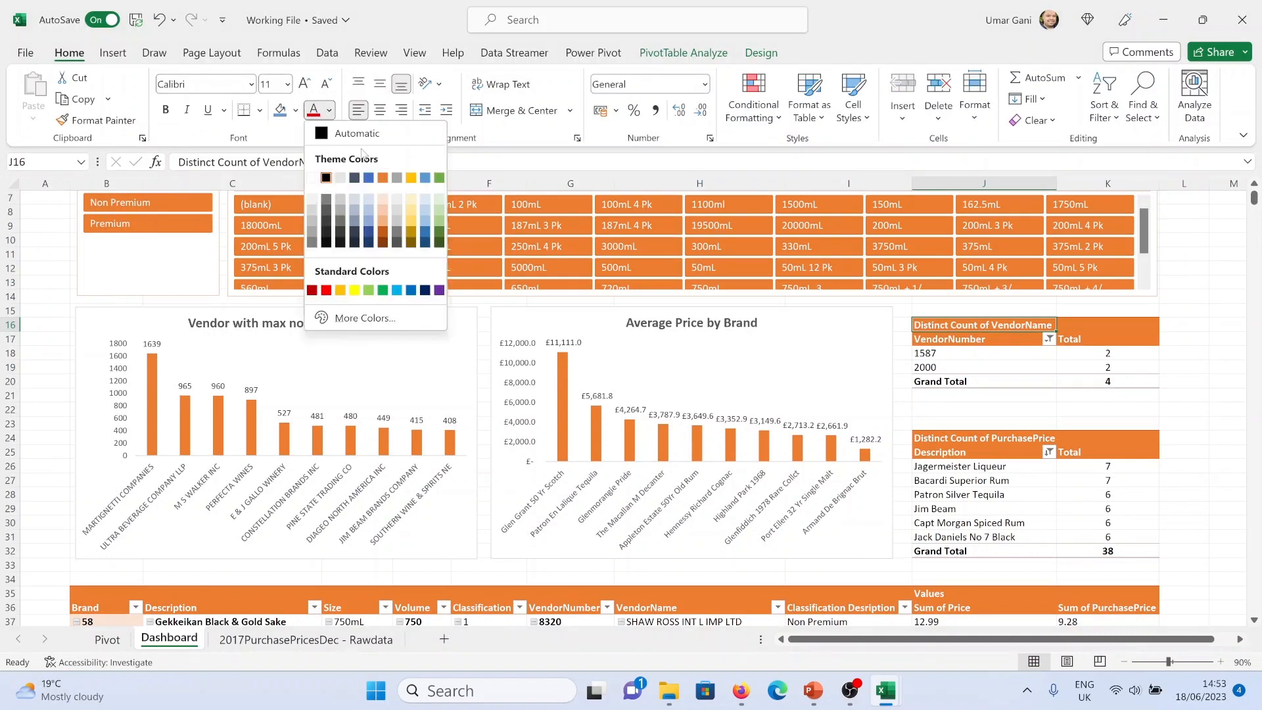
{"action": "left_click", "coordinate": [382, 178]}
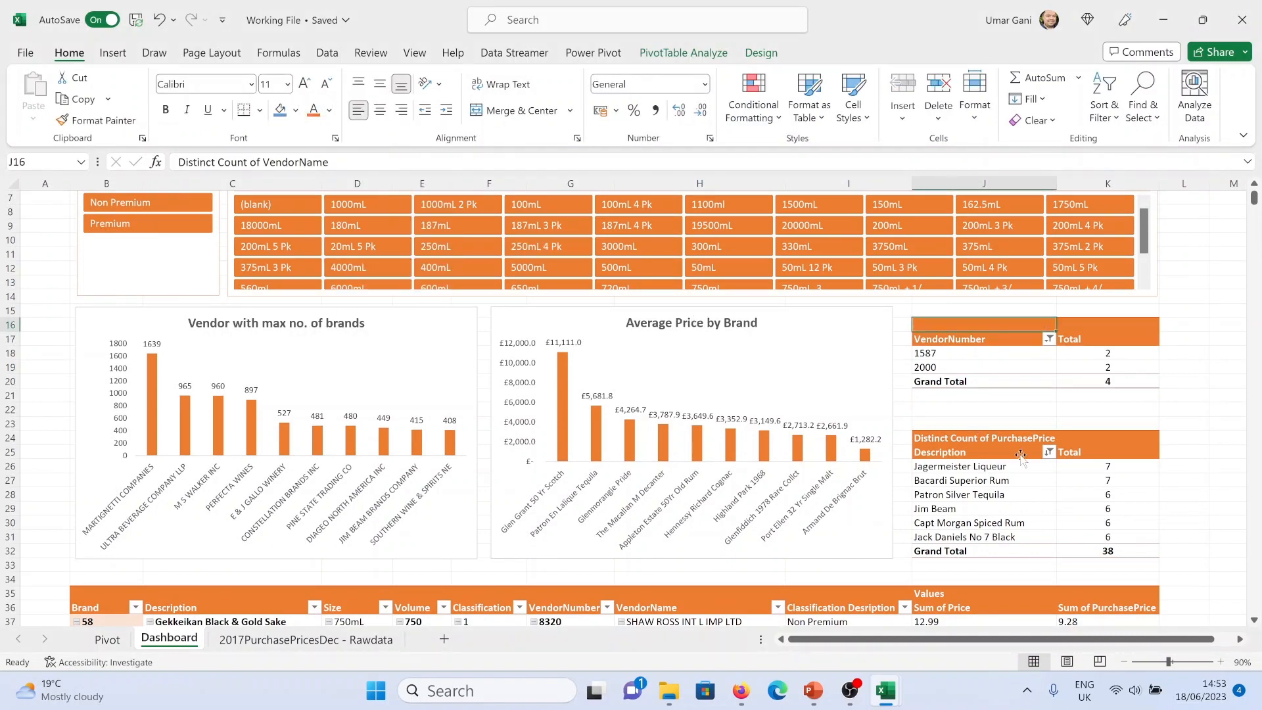
{"action": "left_click", "coordinate": [1013, 439]}
{"action": "left_click", "coordinate": [314, 110]}
Set the font colour of the detailed pivot table's Values label cell to orange
{"action": "scroll", "coordinate": [1112, 408], "scroll_direction": "down", "scroll_amount": 3}
{"action": "left_click", "coordinate": [984, 466]}
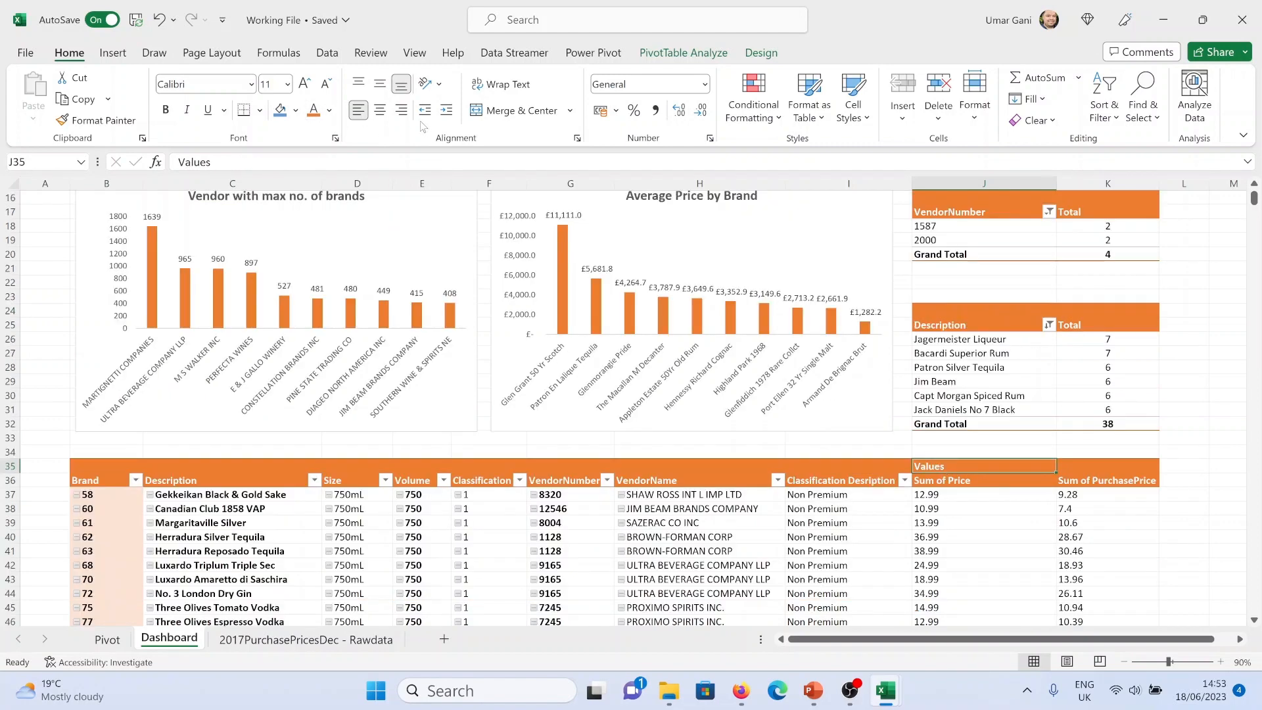
{"action": "left_click", "coordinate": [313, 110]}
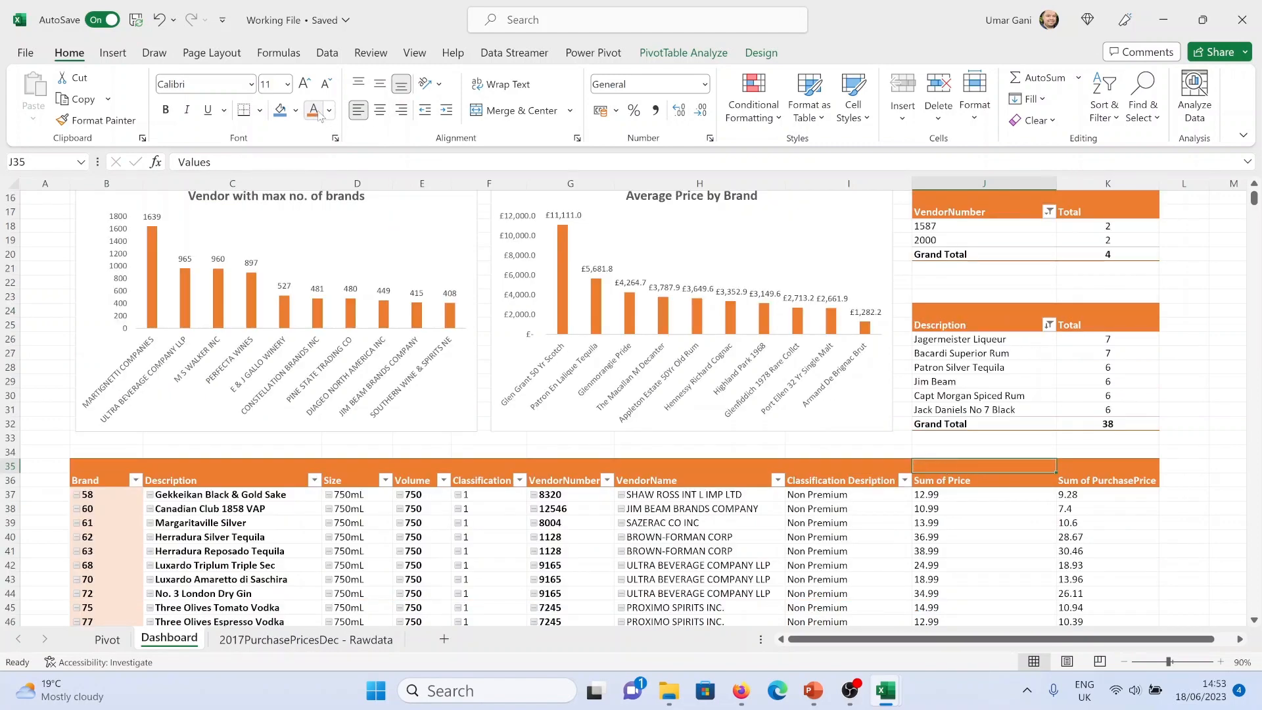
{"action": "left_click", "coordinate": [1183, 303]}
Turn off grand totals for both rows and columns in the vendor count pivot table's options
{"action": "scroll", "coordinate": [1117, 302], "scroll_direction": "up", "scroll_amount": 2}
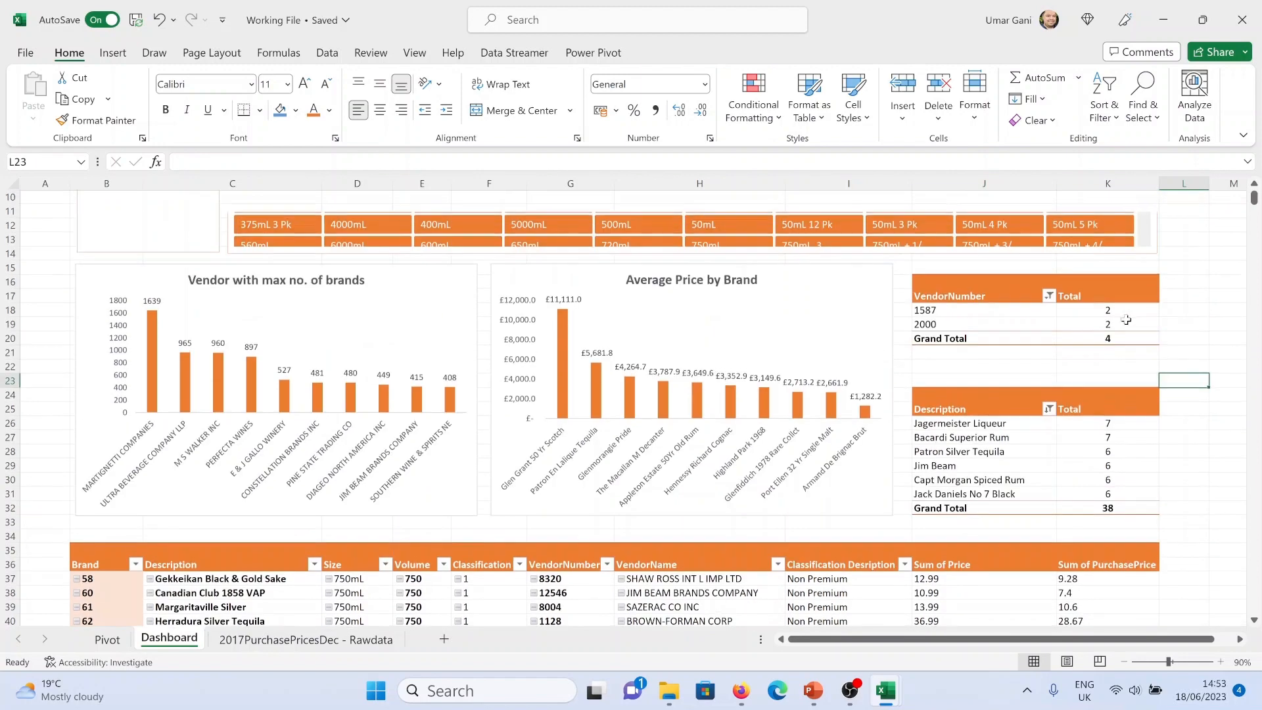
{"action": "left_click_drag", "start_coordinate": [1014, 330], "coordinate": [1014, 311]}
{"action": "right_click", "coordinate": [1016, 312]}
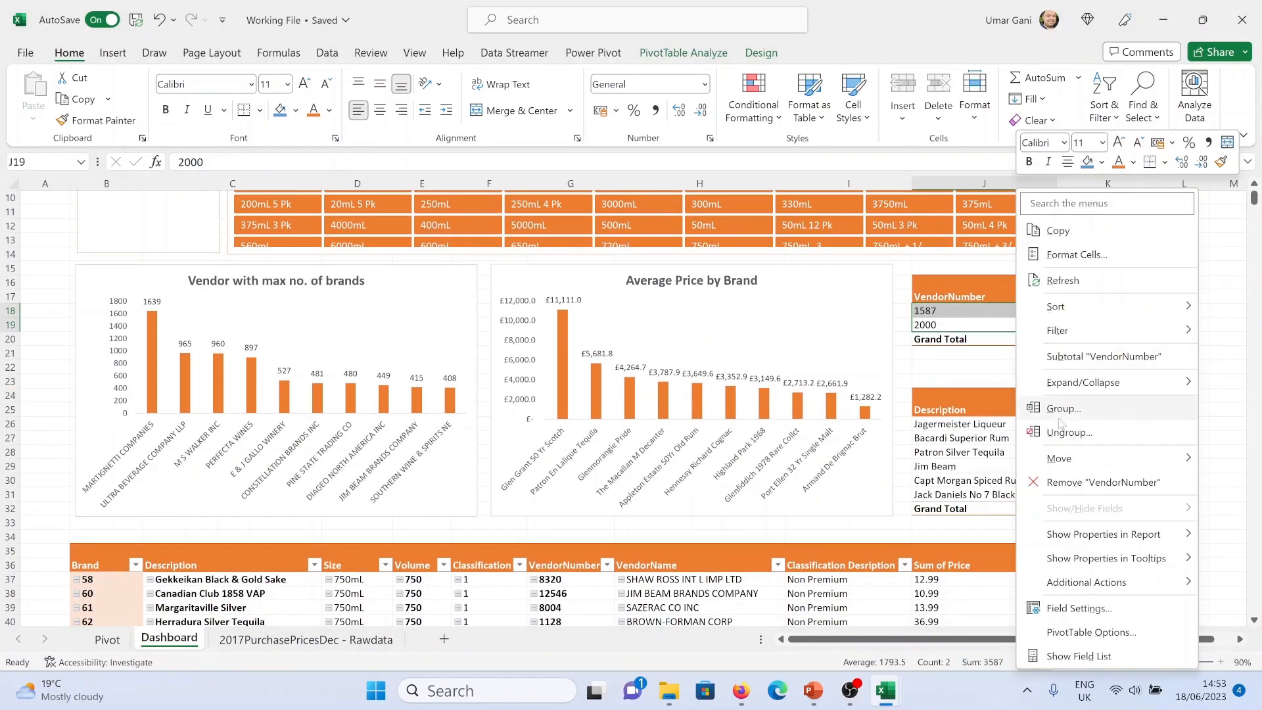
{"action": "left_click", "coordinate": [1091, 632]}
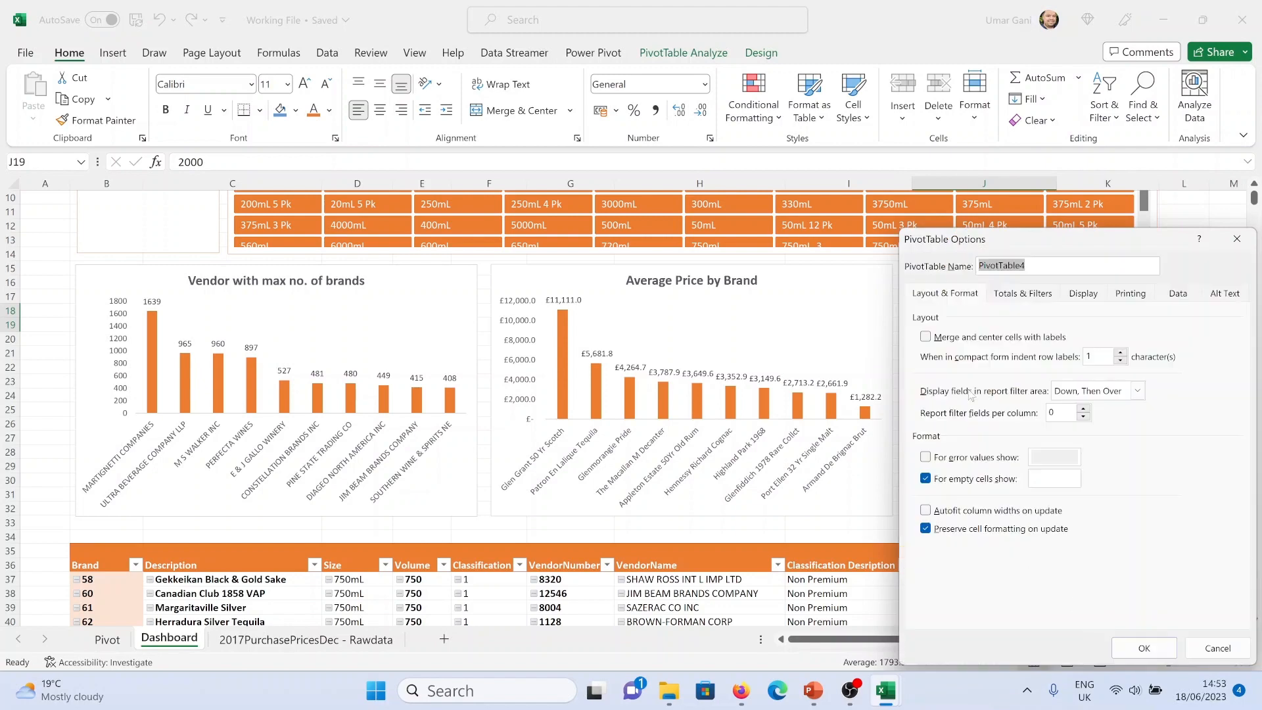
{"action": "left_click", "coordinate": [1023, 293]}
{"action": "left_click", "coordinate": [925, 337]}
{"action": "left_click", "coordinate": [925, 355]}
{"action": "key", "text": "Return"}
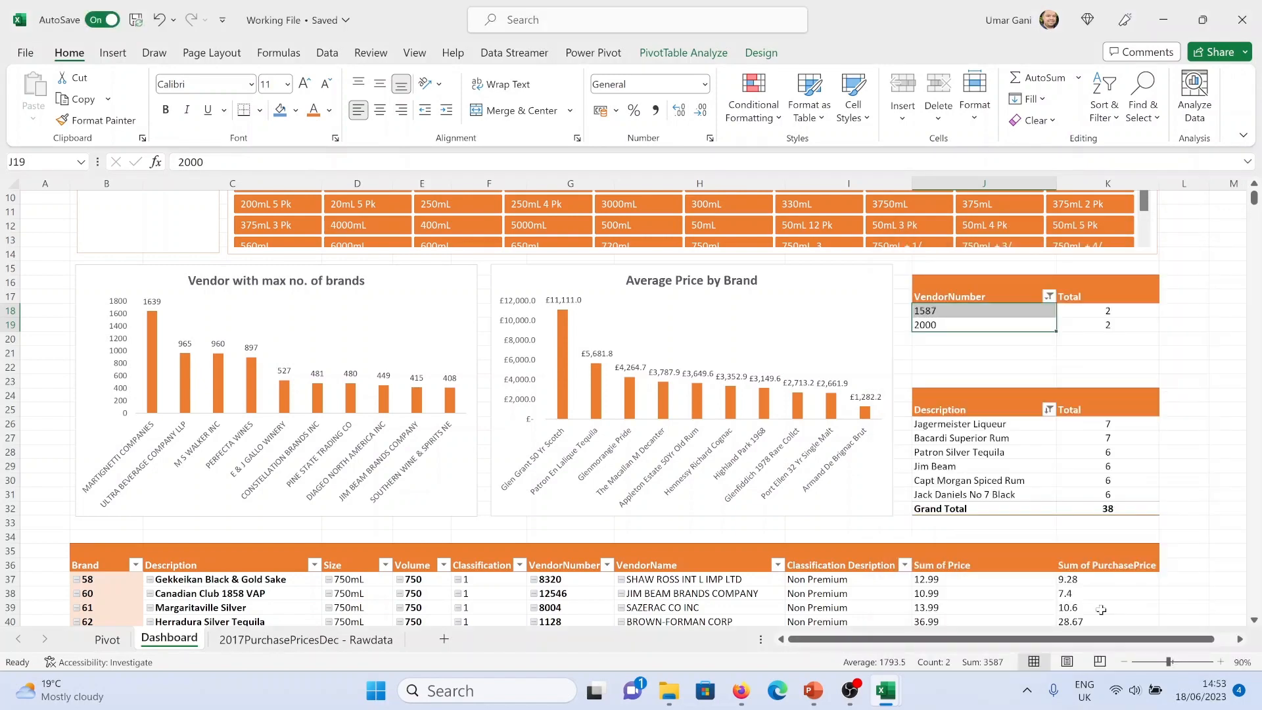